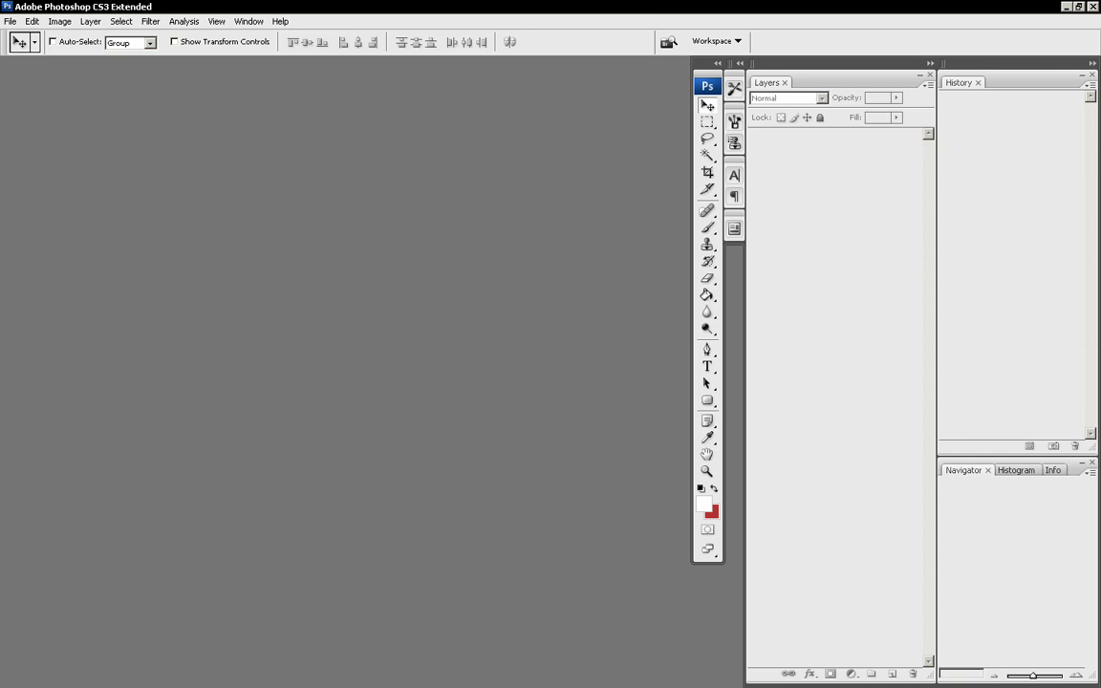
# - Open Leaf_Creation_Custom3.psd and hide the Shape 2 stem and Shape 1 leaf layers, collapsing the Leaf Shape group
pyautogui.doubleClick(267, 397)
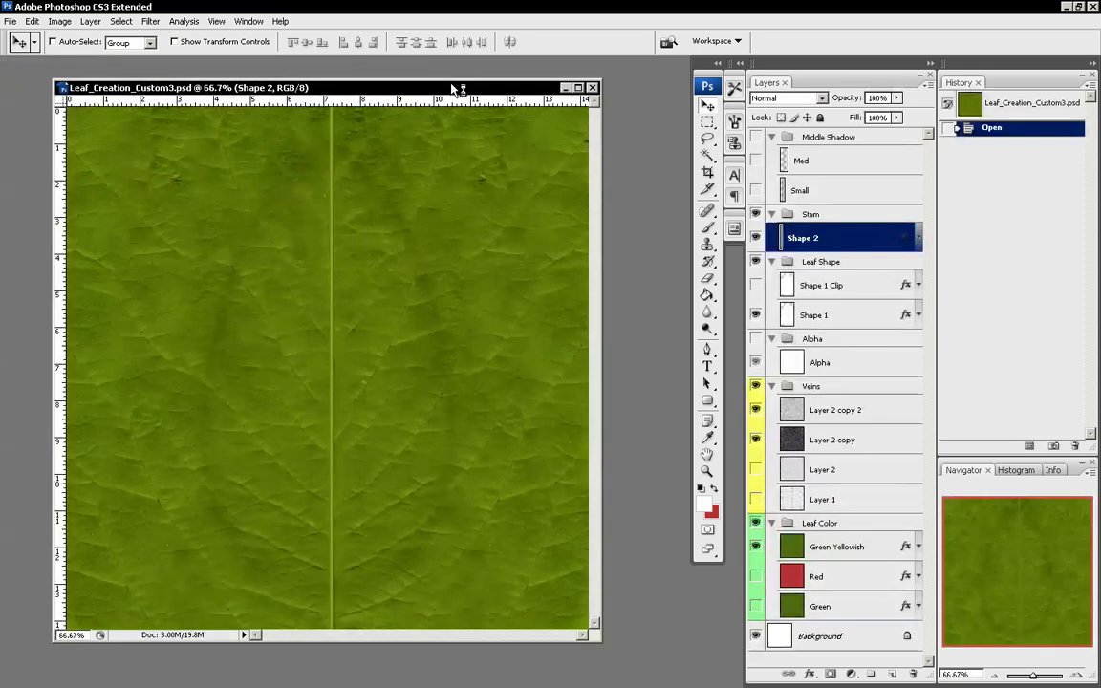
pyautogui.click(756, 238)
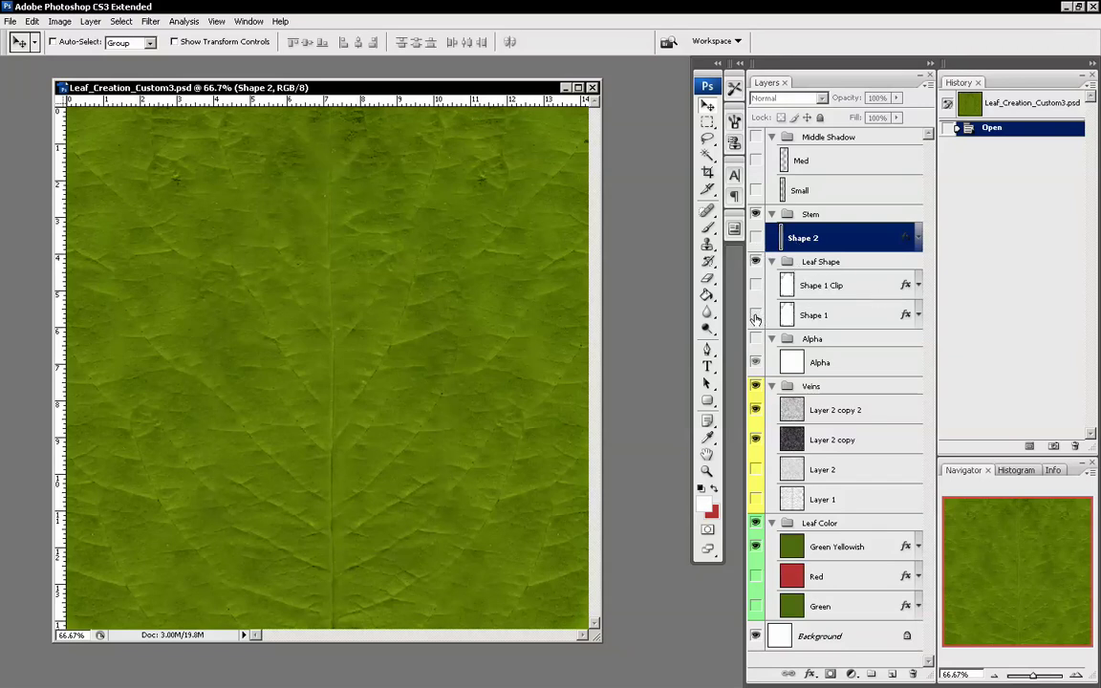
pyautogui.click(772, 261)
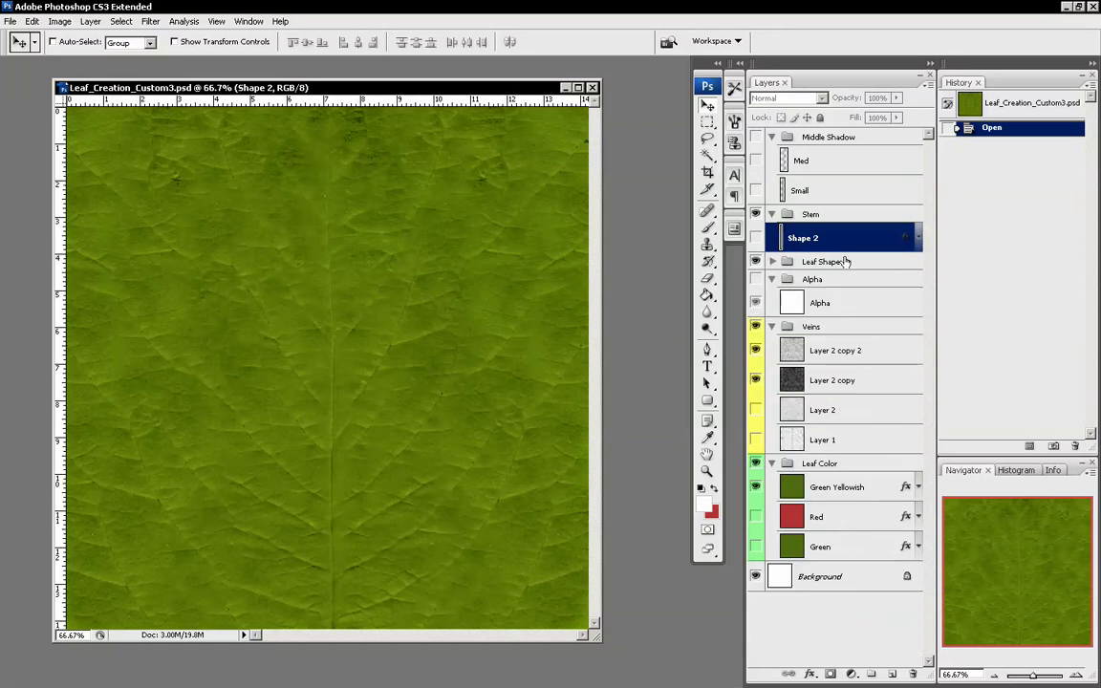
# - Create a layer group named Leaf Shape 2 directly above the Leaf Shape group
pyautogui.click(766, 256)
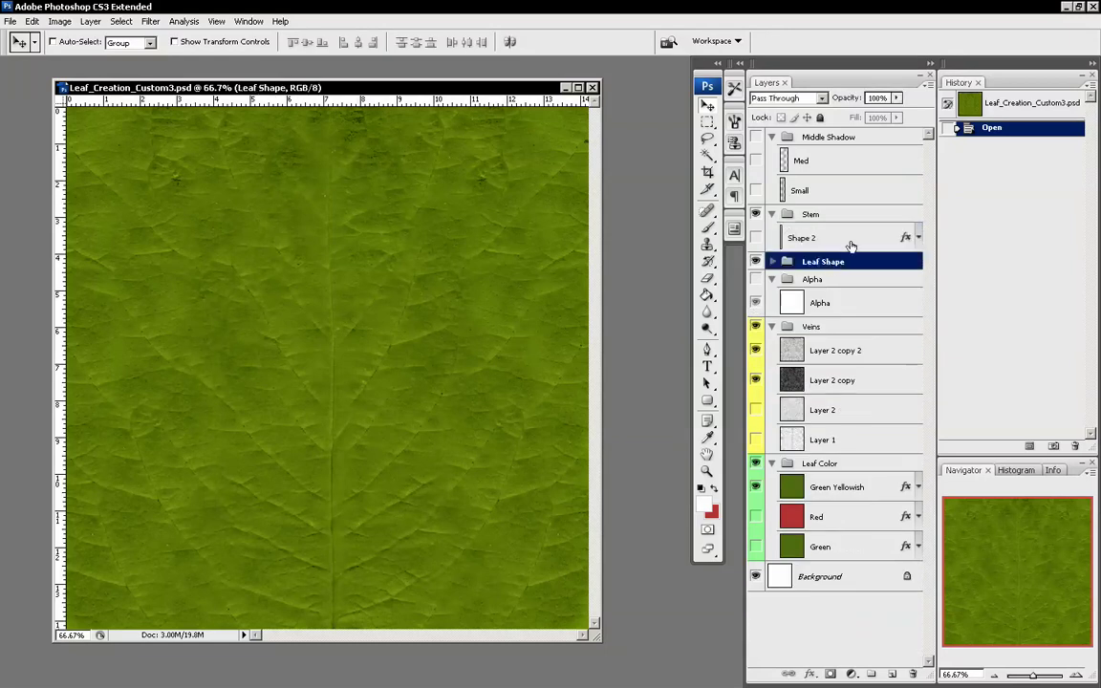
pyautogui.click(928, 85)
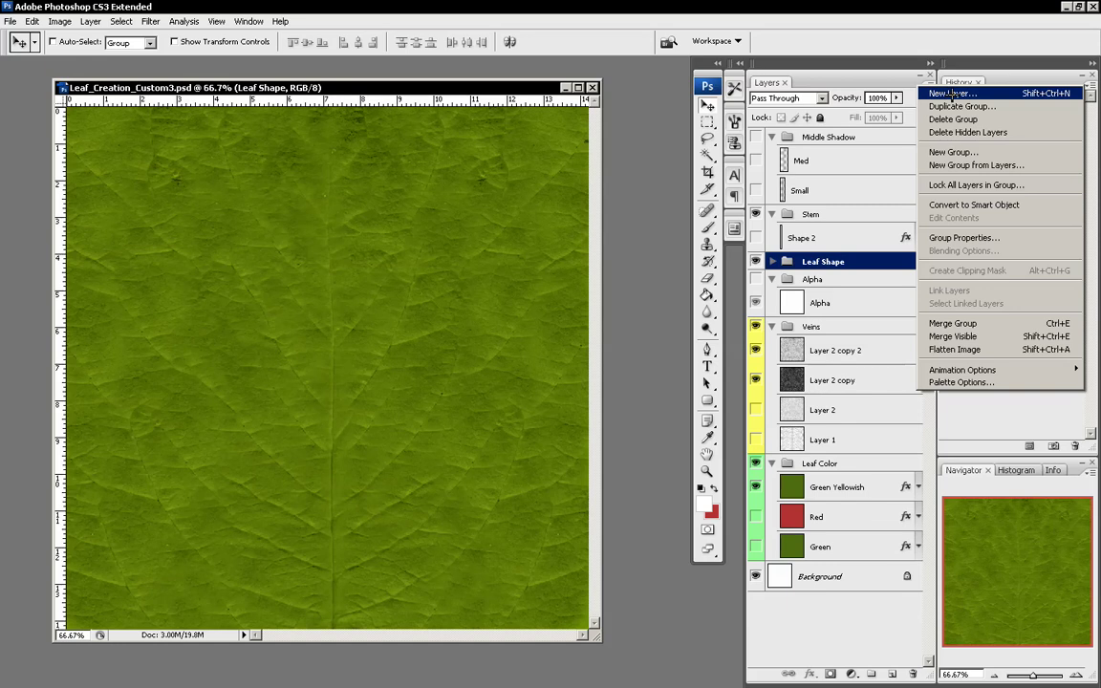
pyautogui.click(953, 152)
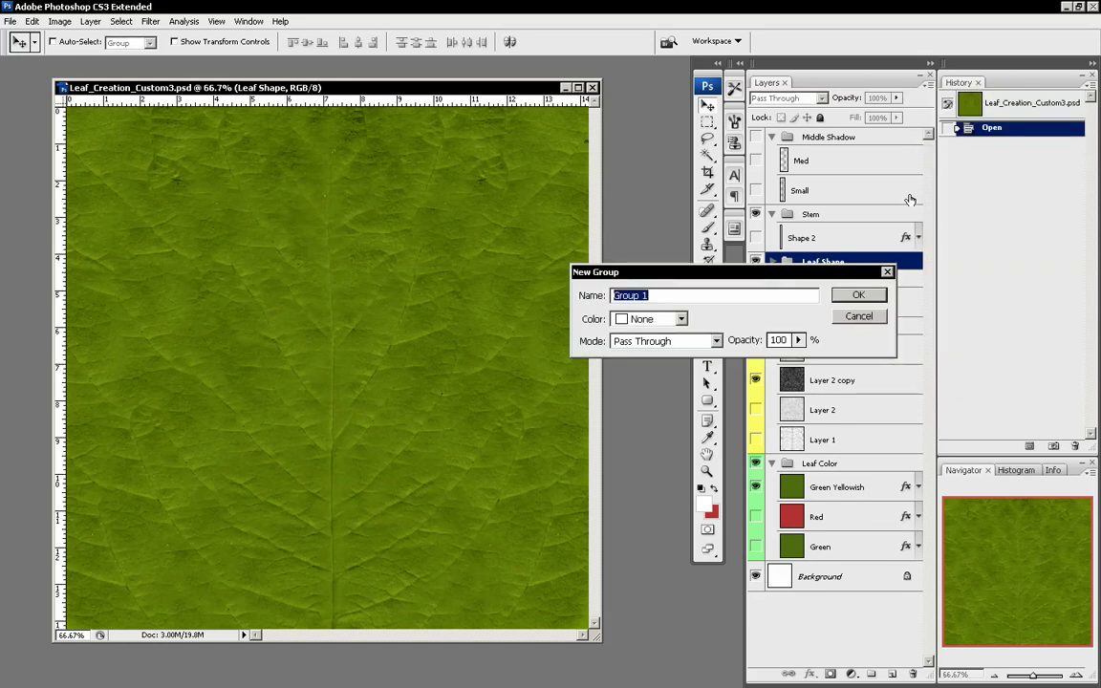
pyautogui.write('Leaf Shape 2')
pyautogui.press('Return')
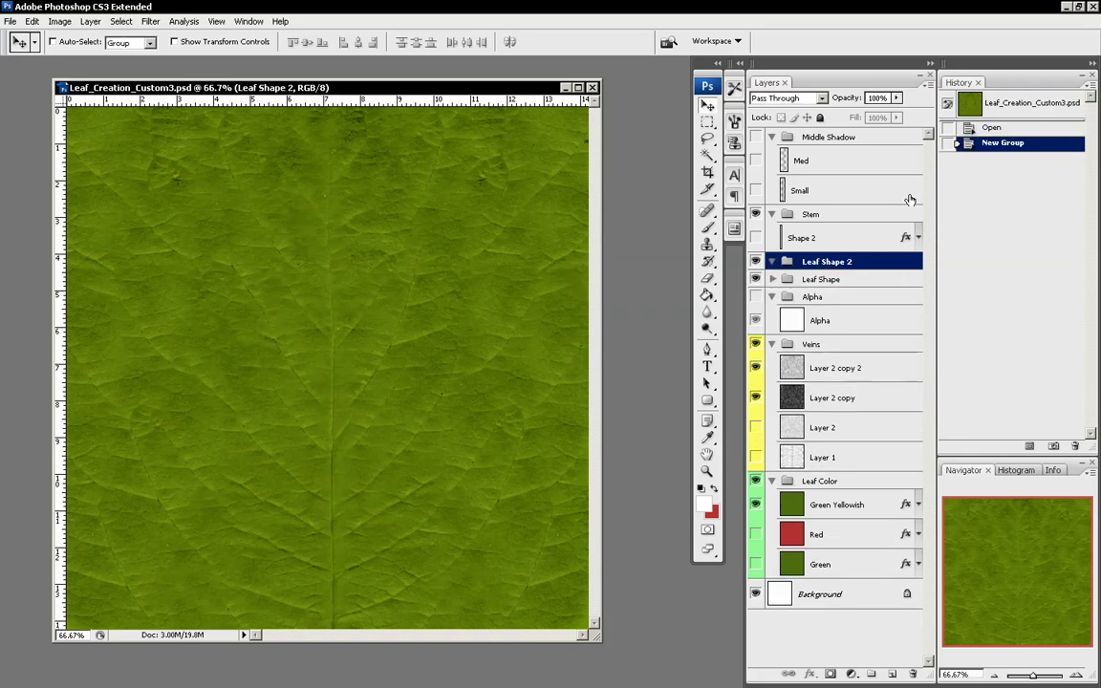
# - Set the Leaf Shape 2 group's colour label to Blue
pyautogui.rightClick(863, 262)
pyautogui.click(870, 271)
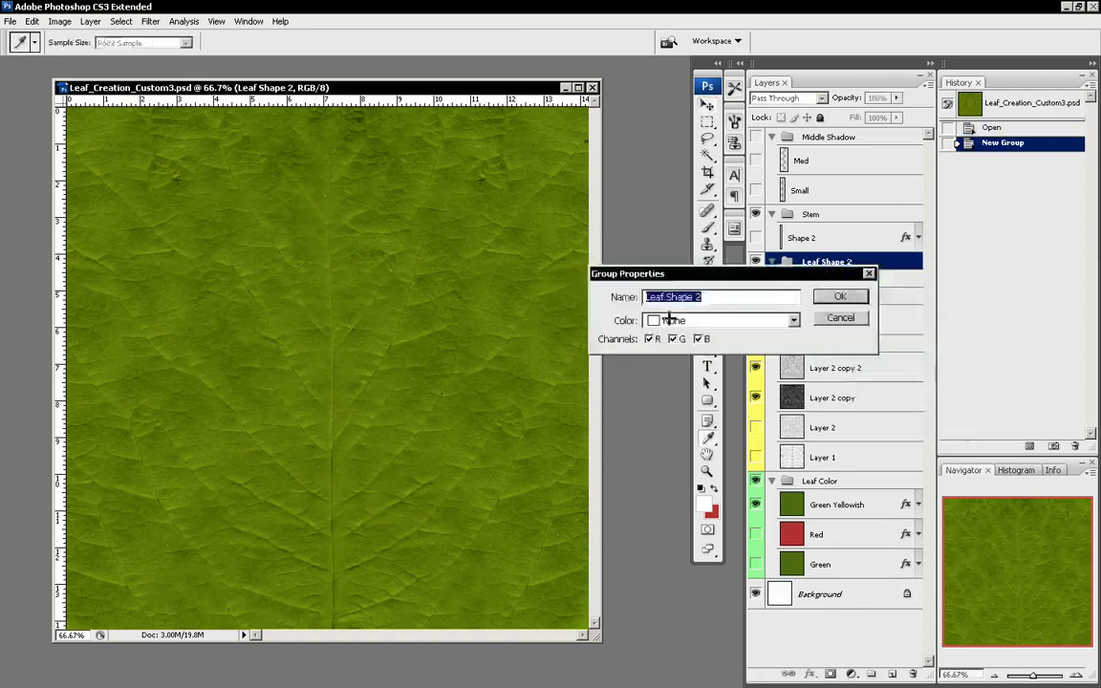
pyautogui.click(669, 320)
pyautogui.click(686, 409)
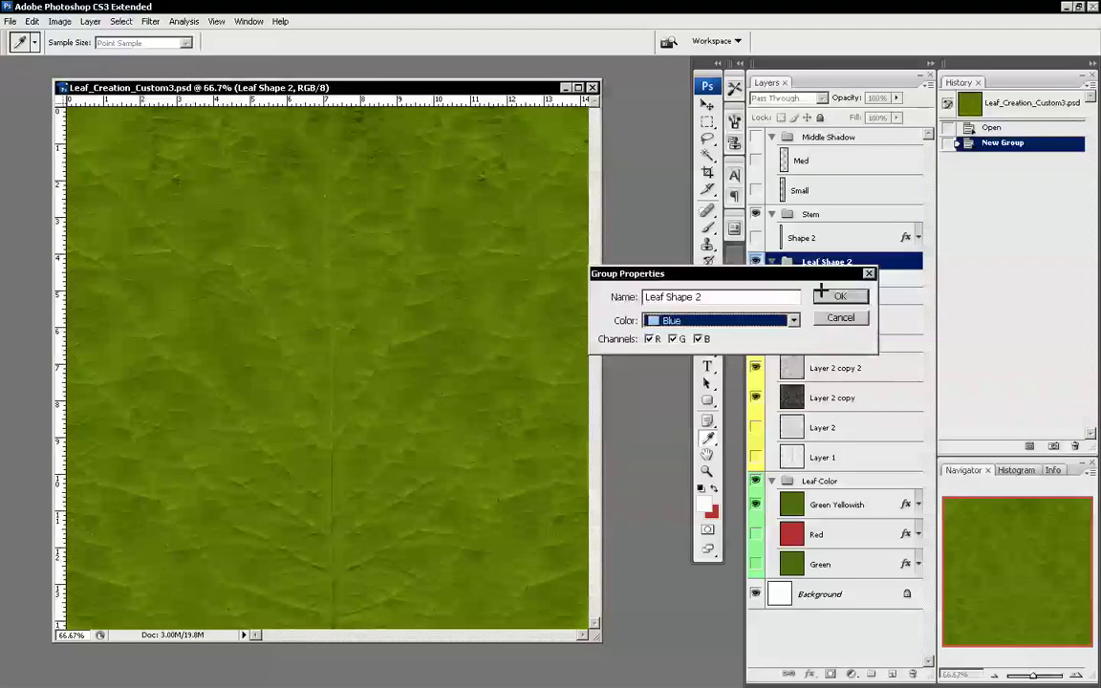
pyautogui.click(822, 294)
pyautogui.press('v')
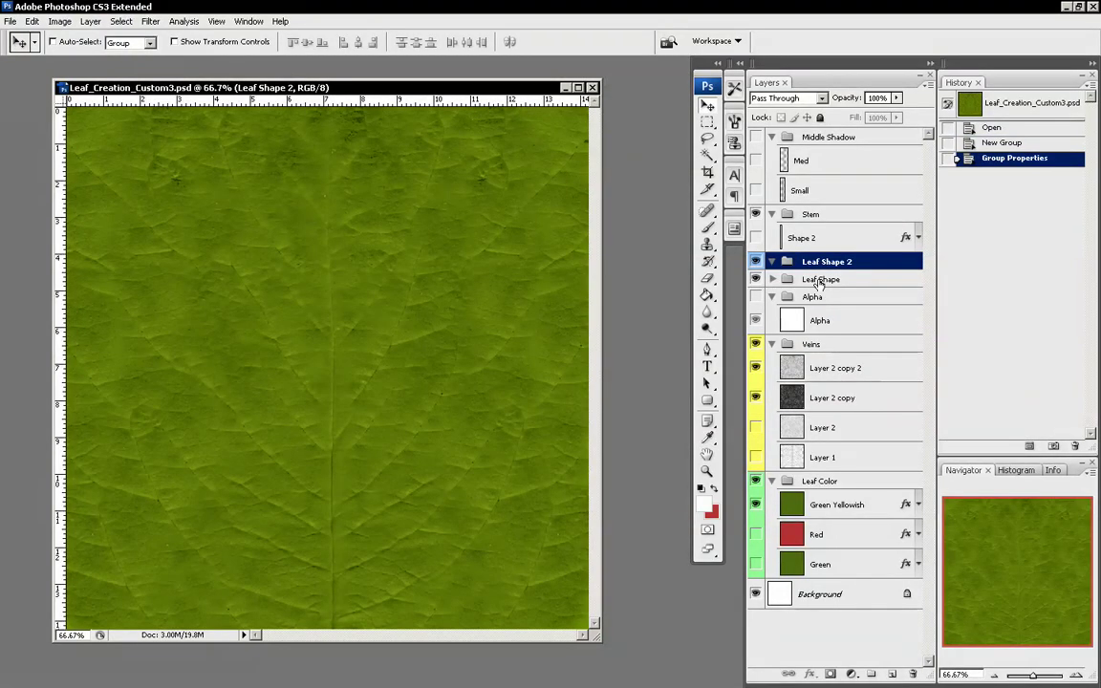
# - Draw a large white notched leaf with a split base across the canvas, using the Custom Shape tool
pyautogui.click(707, 399)
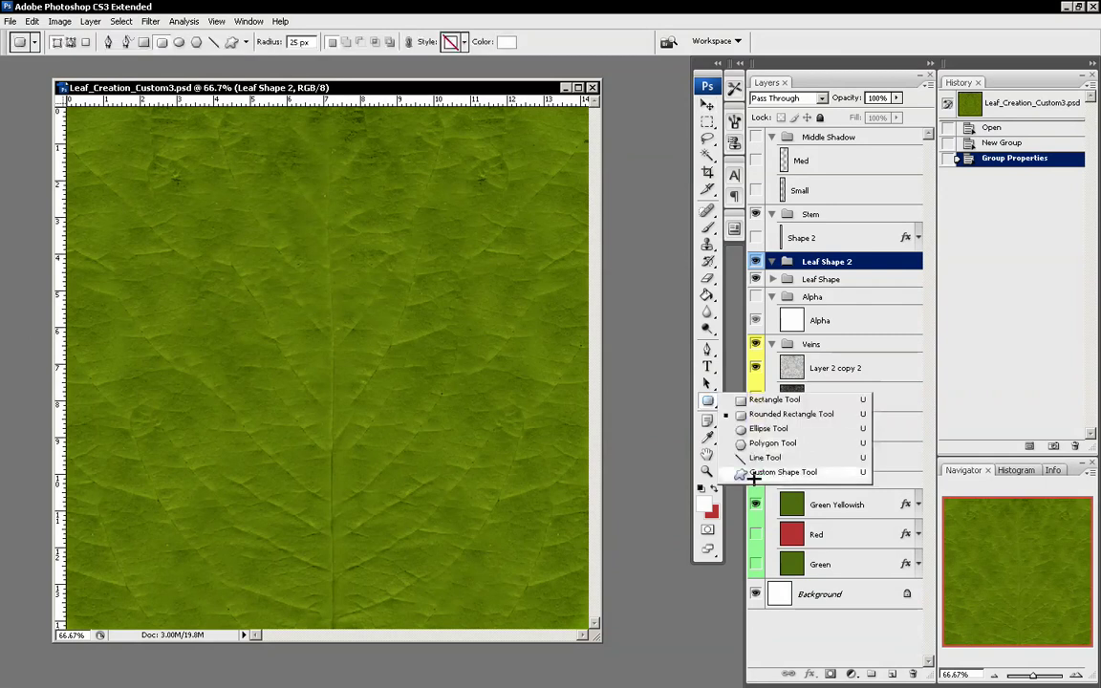
pyautogui.click(755, 472)
pyautogui.click(282, 42)
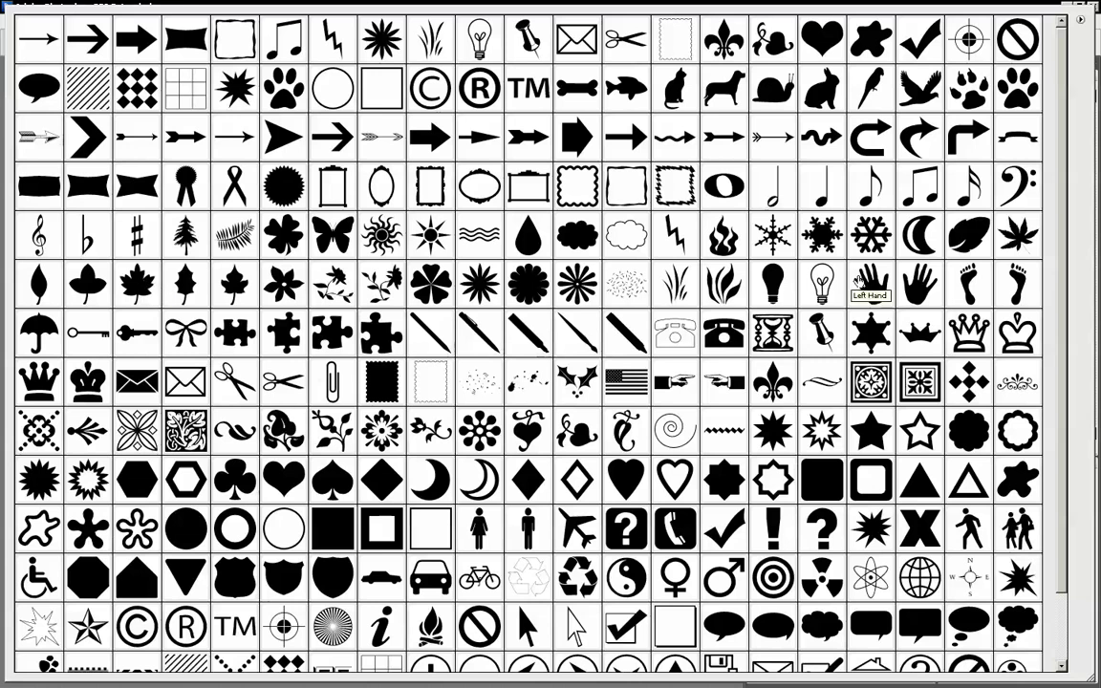
pyautogui.click(966, 239)
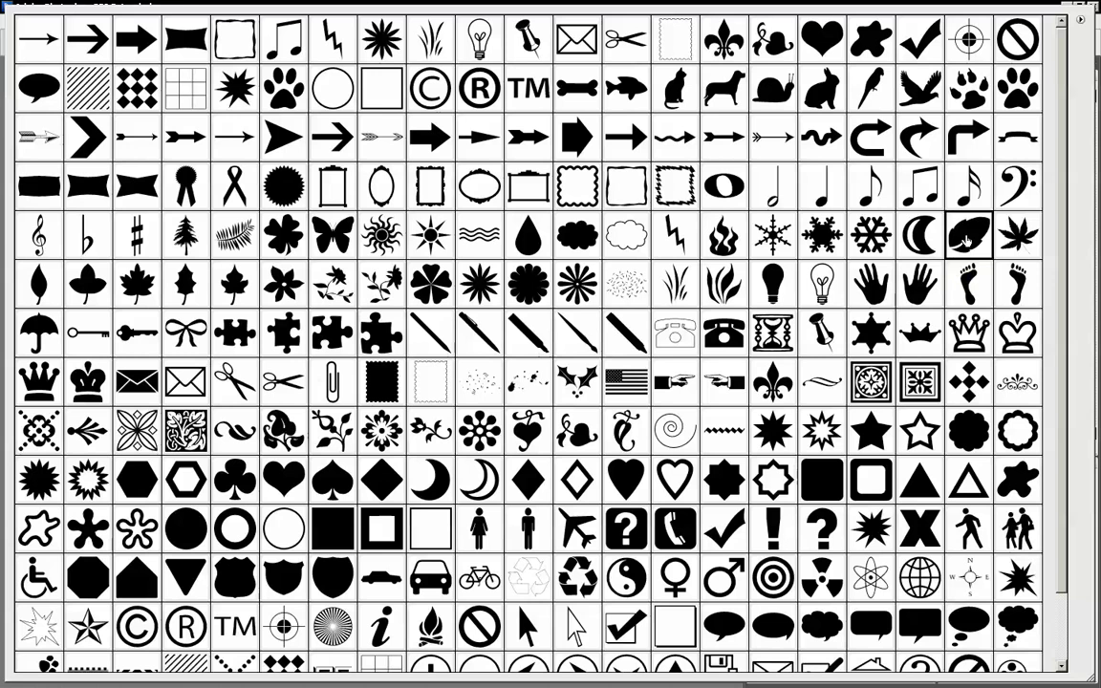
pyautogui.press('Return')
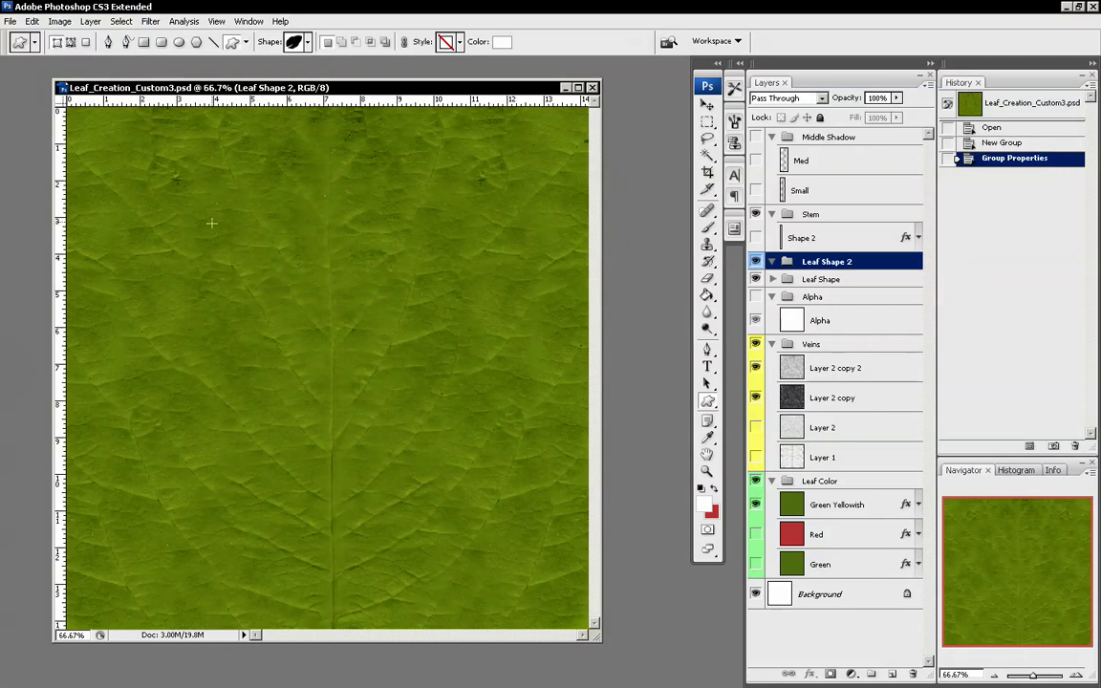
pyautogui.moveTo(189, 183); pyautogui.dragTo(565, 567)
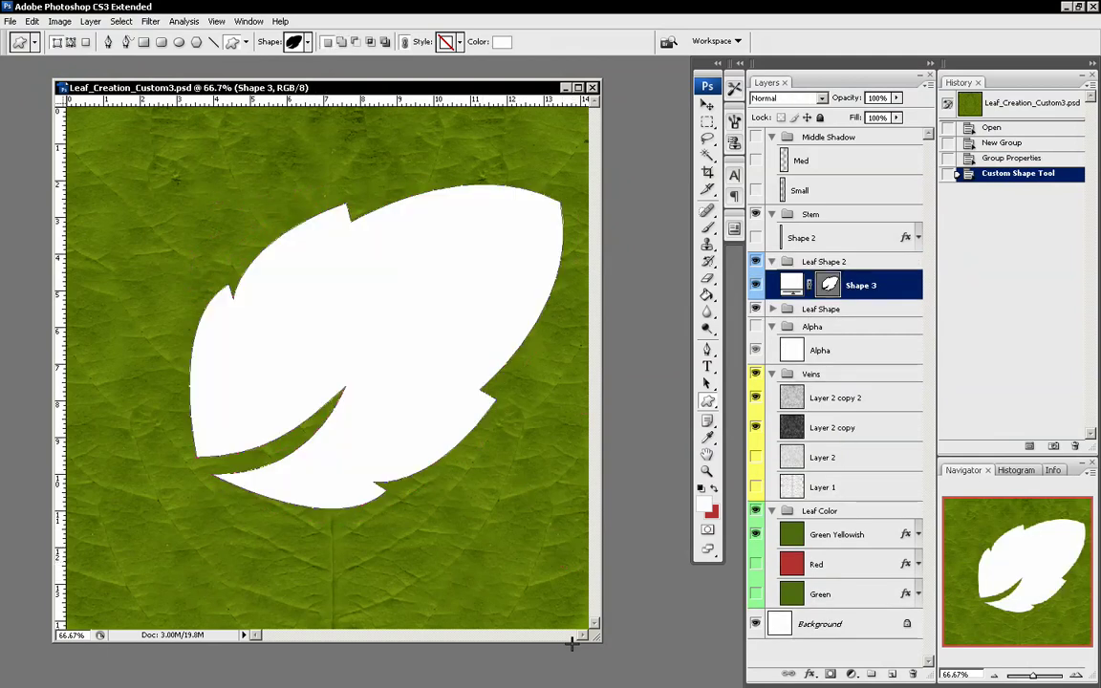
# - Rasterize the new leaf shape layer and rotate the leaf upright so its tip points straight up
pyautogui.rightClick(902, 292)
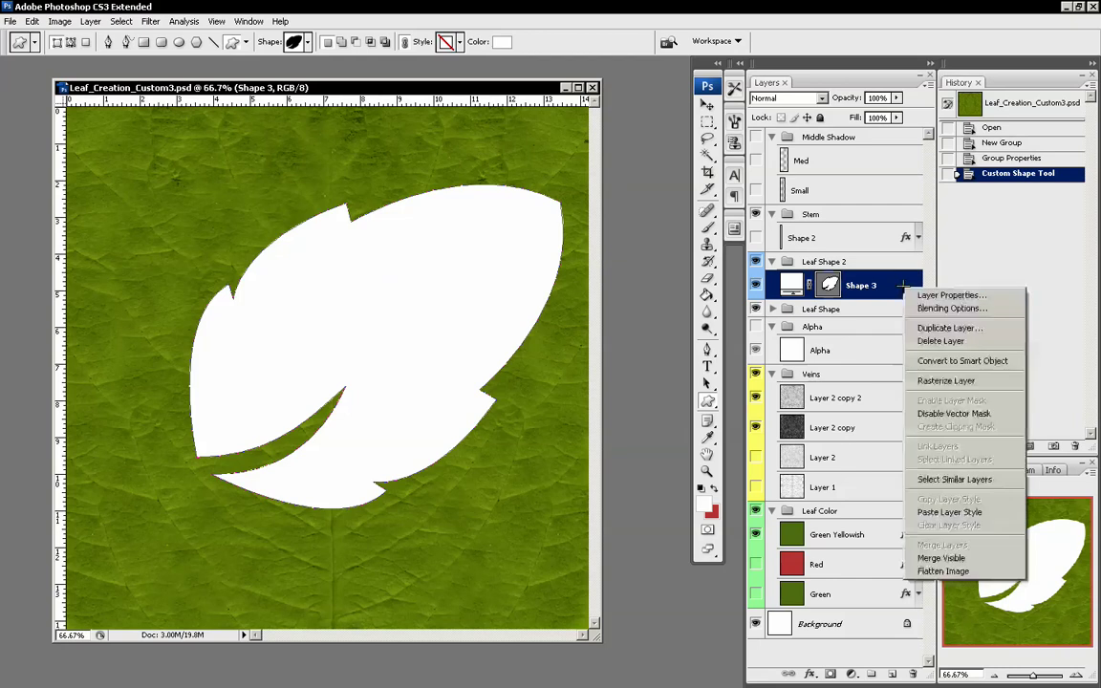
pyautogui.click(959, 380)
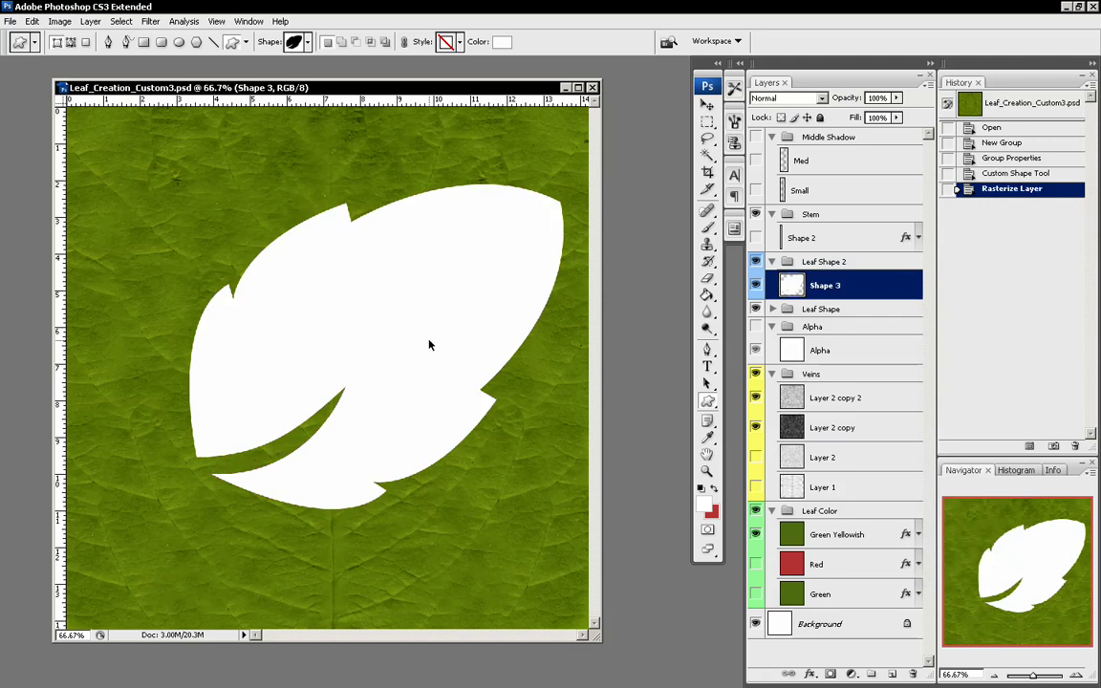
pyautogui.hotkey('ctrl', 't')
pyautogui.moveTo(507, 492); pyautogui.dragTo(562, 334)
pyautogui.press('Return')
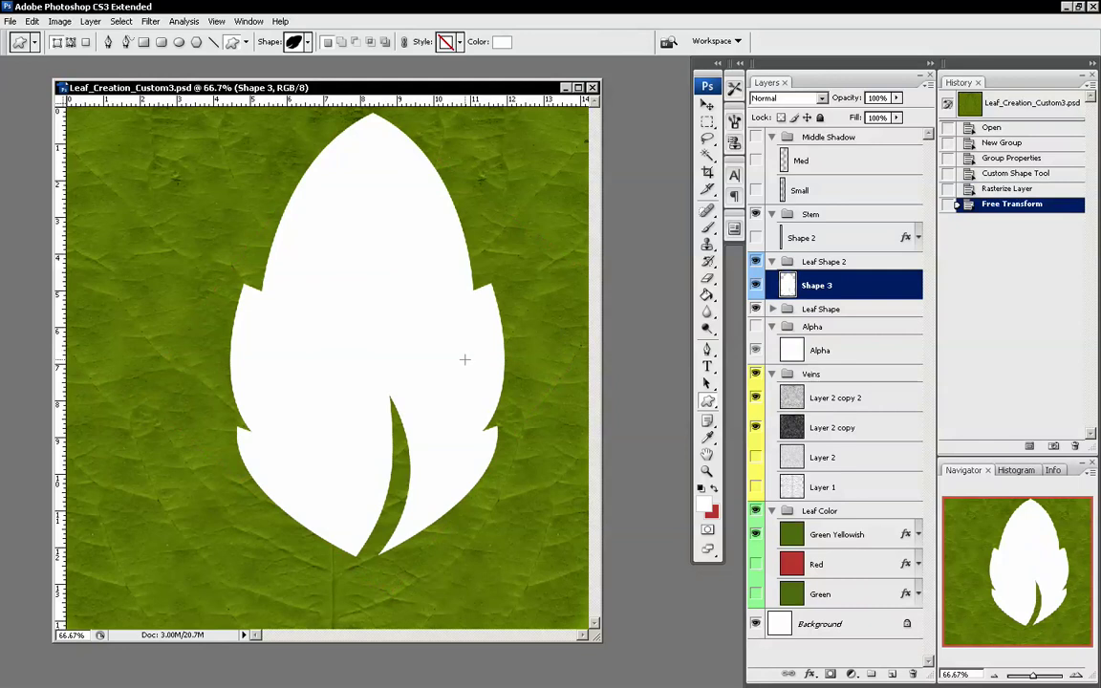
# - Place a vertical guide on the central vein at about 7.1 on the ruler and align the leaf's tip to it
pyautogui.press('v')
pyautogui.moveTo(419, 339); pyautogui.dragTo(505, 370)
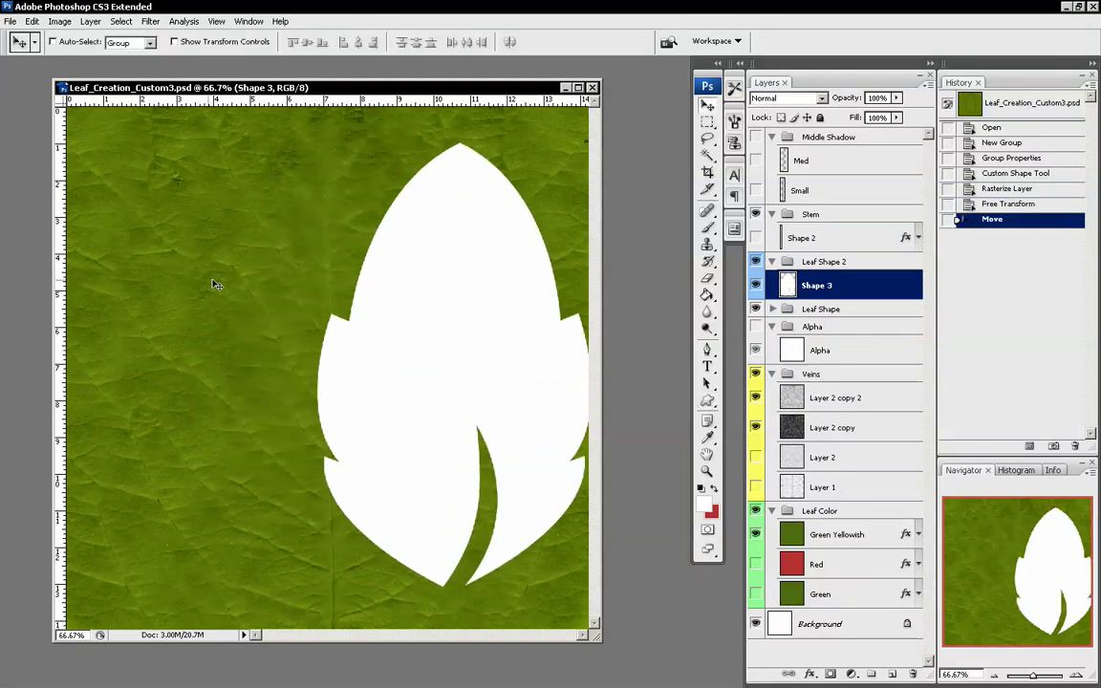
pyautogui.click(211, 22)
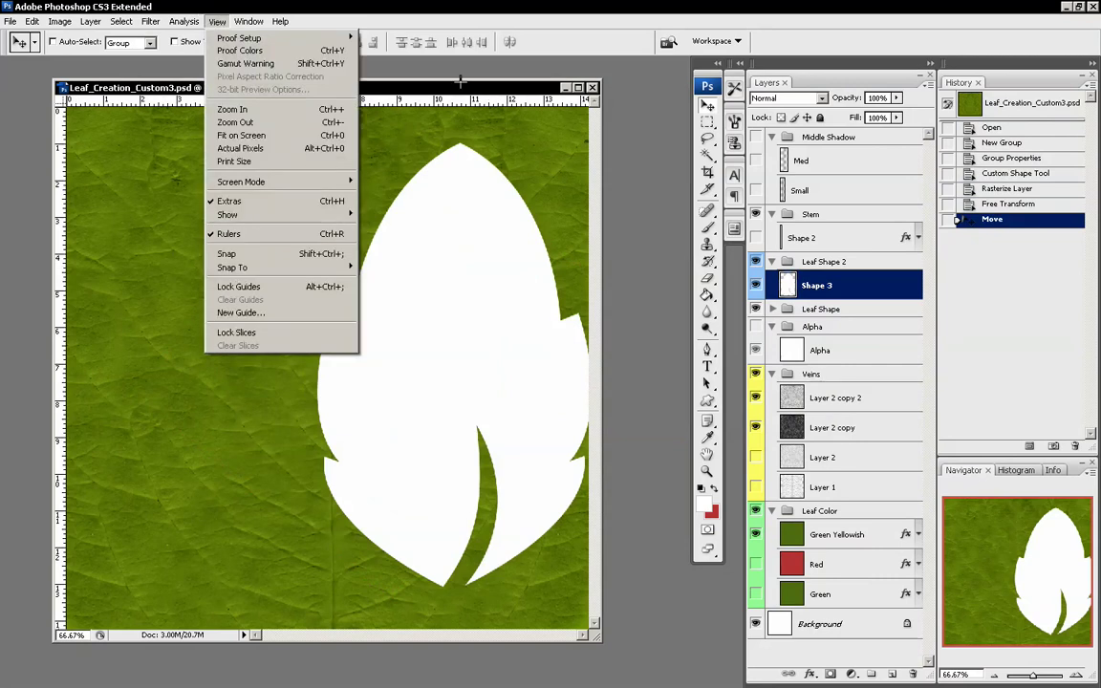
pyautogui.moveTo(460, 82); pyautogui.dragTo(459, 79)
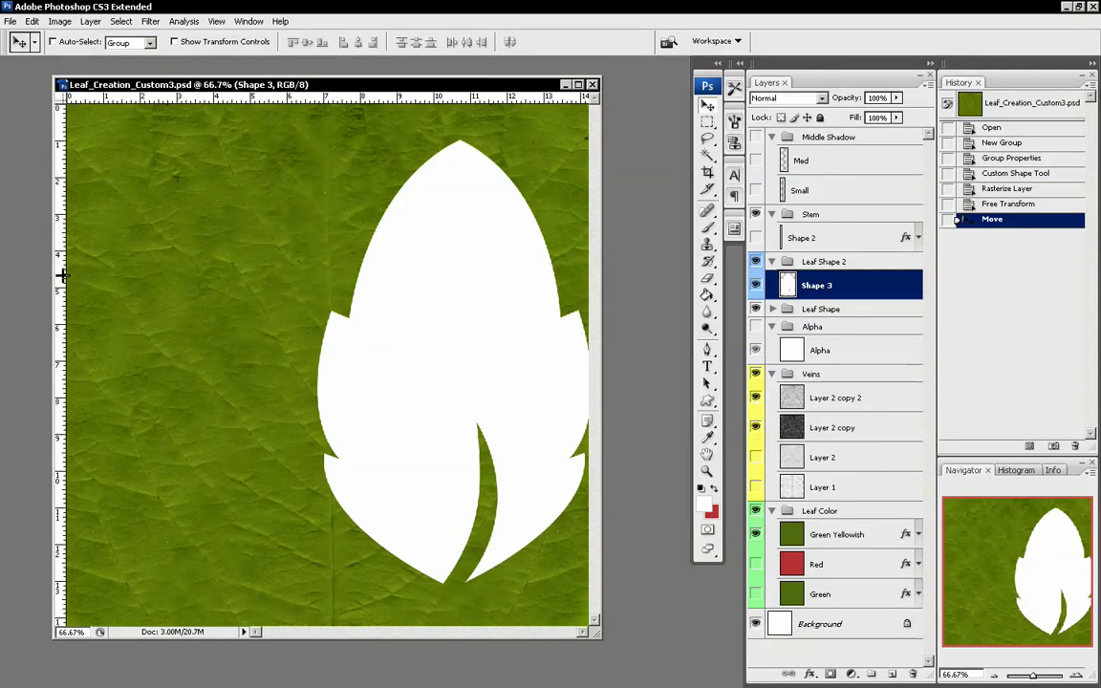
pyautogui.moveTo(60, 277); pyautogui.dragTo(329, 320)
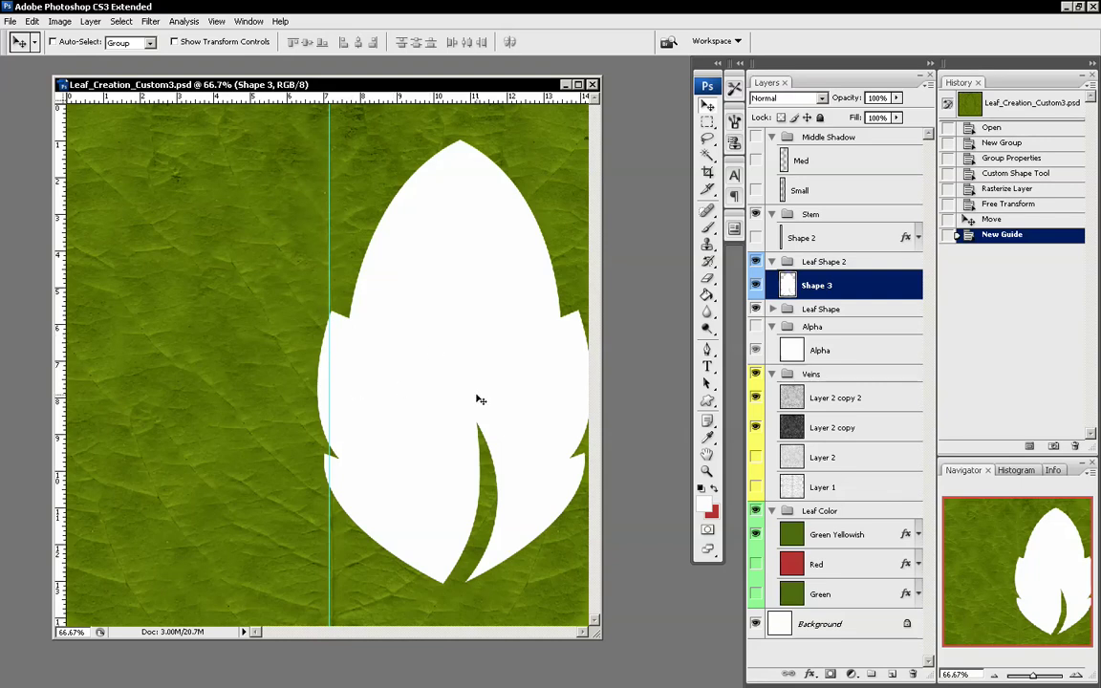
pyautogui.moveTo(497, 381); pyautogui.dragTo(366, 388)
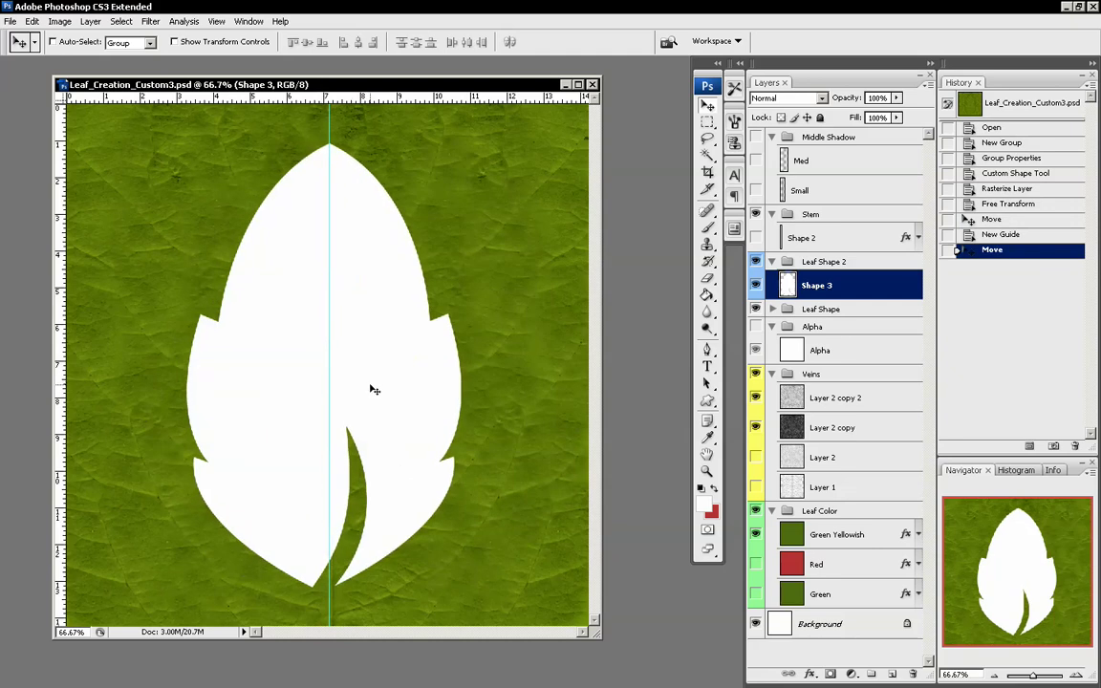
# - Widen the leaf horizontally with Free Transform, adding a horizontal guide level with its upper notches at about 5.6 on the ruler
pyautogui.hotkey('ctrl', 't')
pyautogui.moveTo(510, 364); pyautogui.dragTo(511, 362)
pyautogui.moveTo(386, 376); pyautogui.dragTo(390, 371)
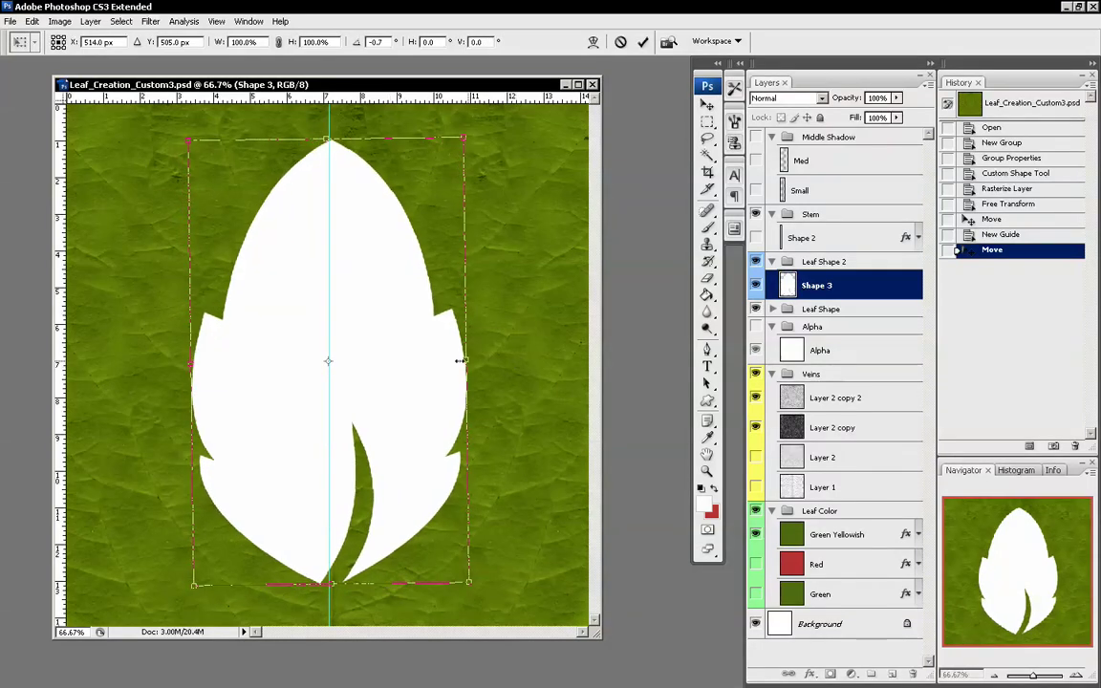
pyautogui.moveTo(512, 356); pyautogui.dragTo(512, 362)
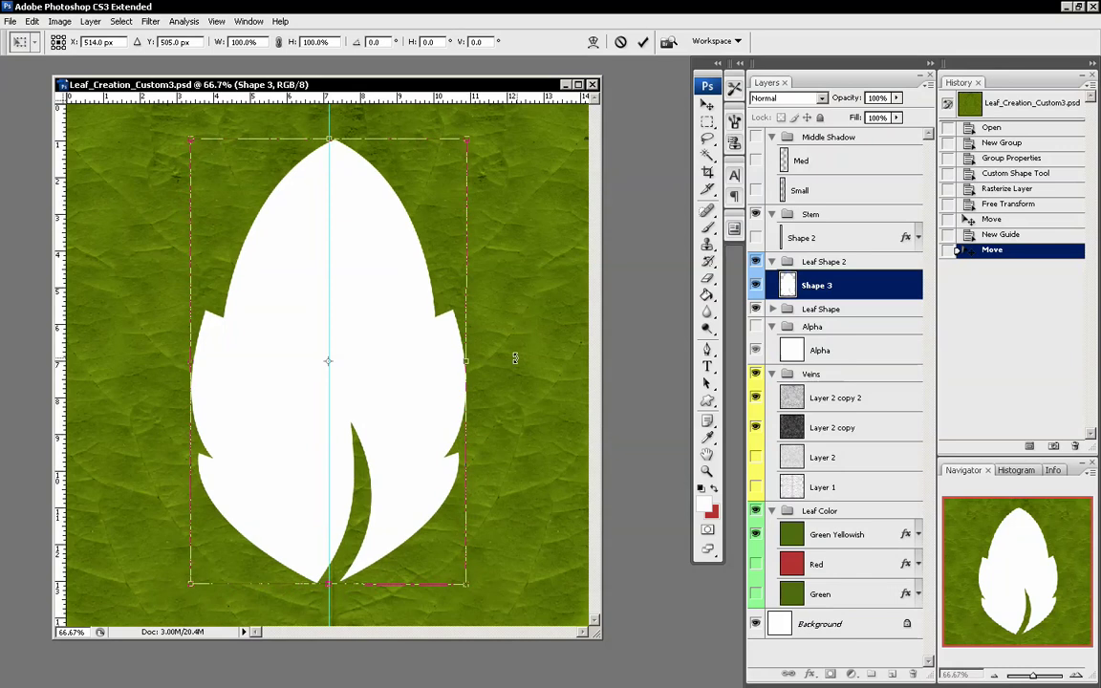
pyautogui.moveTo(409, 100); pyautogui.dragTo(435, 311)
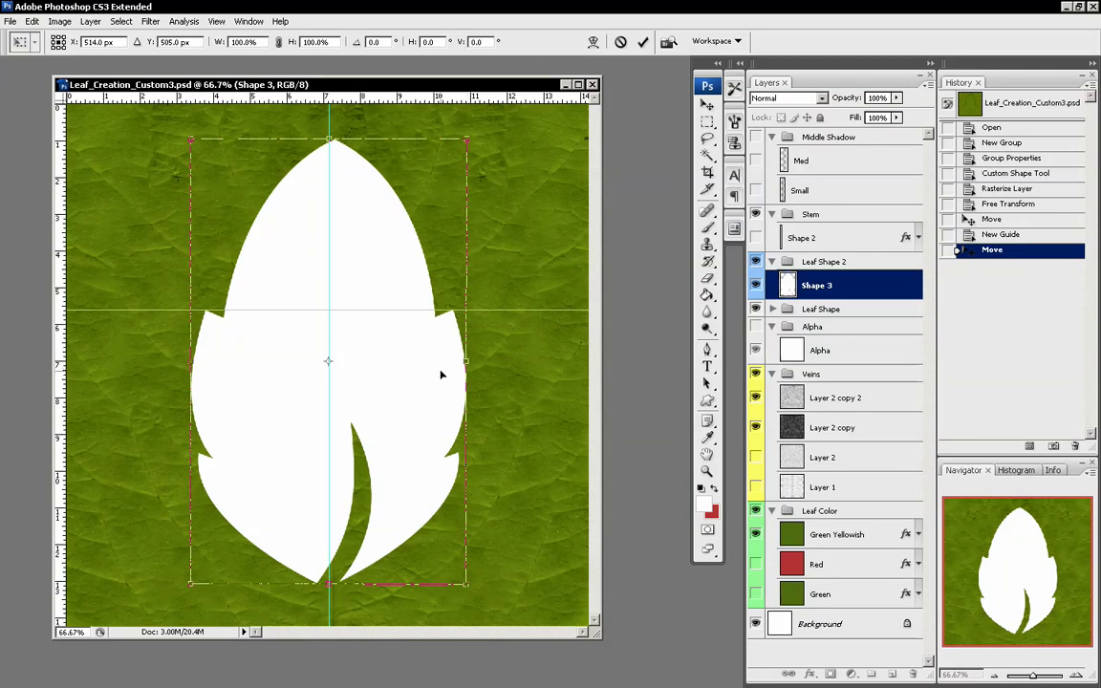
pyautogui.moveTo(468, 360); pyautogui.dragTo(514, 359)
pyautogui.press('Return')
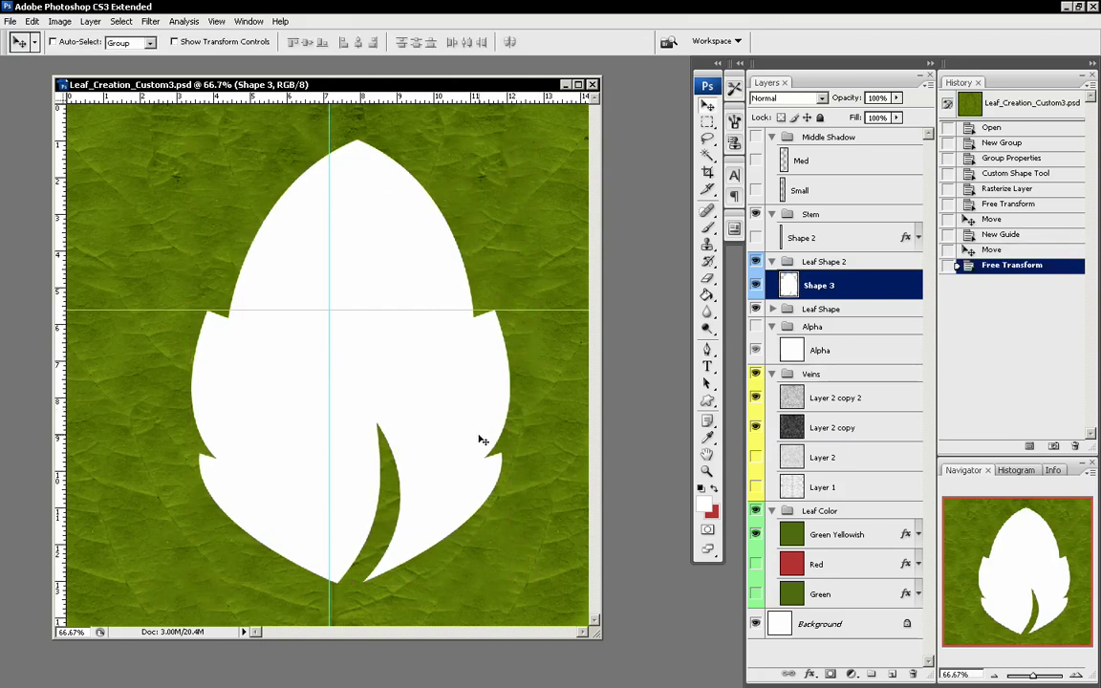
# - Move the widened leaf sideways until its tip sits on the vertical guide again
pyautogui.hotkey('shift', 'Left')
pyautogui.hotkey('shift', 'Left')
pyautogui.hotkey('shift', 'Left')
pyautogui.moveTo(463, 437); pyautogui.dragTo(455, 440)
pyautogui.hotkey('shift', 'Right')
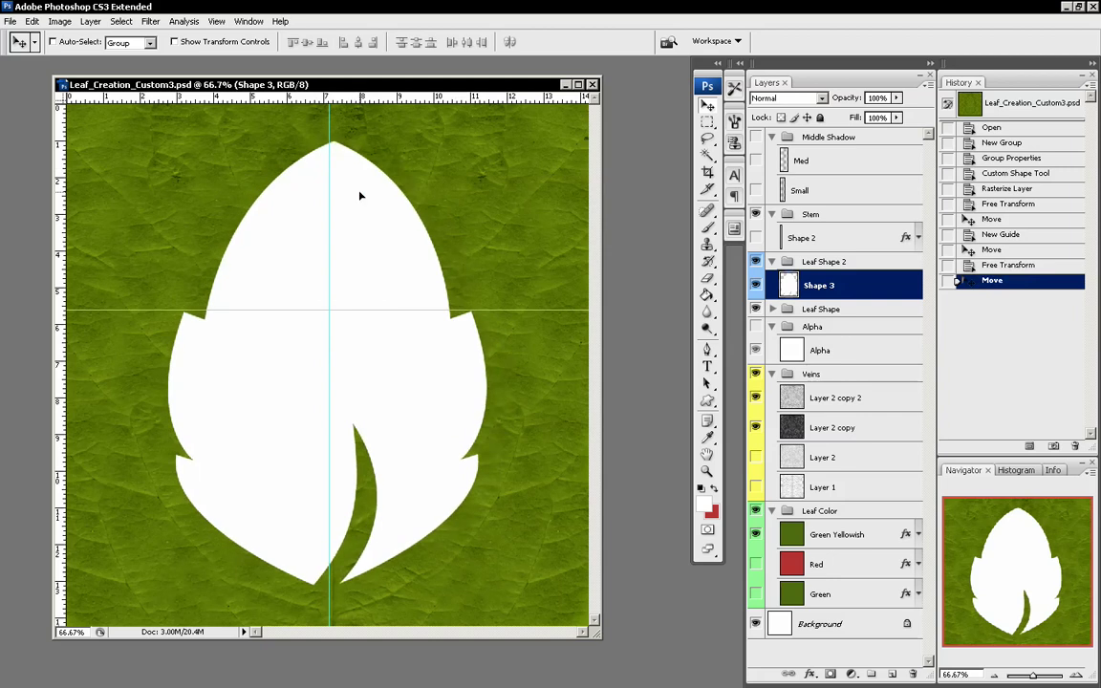
pyautogui.hotkey('shift', 'Left')
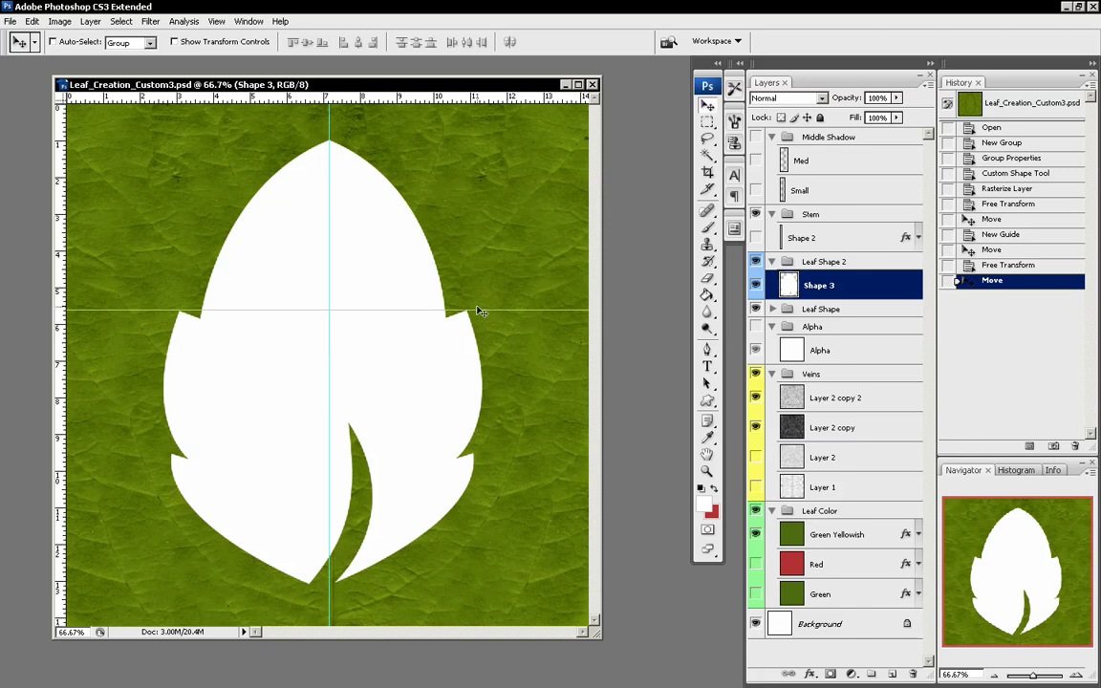
# - Remove the horizontal guide from the canvas, keeping the vertical one
pyautogui.moveTo(482, 311); pyautogui.dragTo(481, 86)
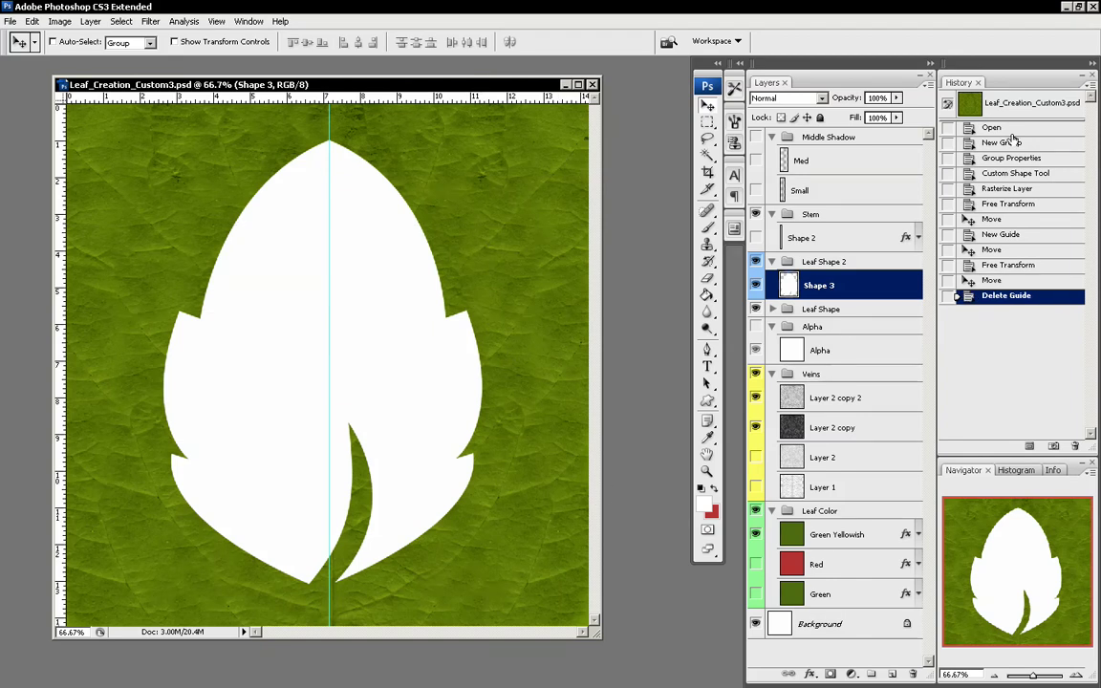
pyautogui.click(216, 21)
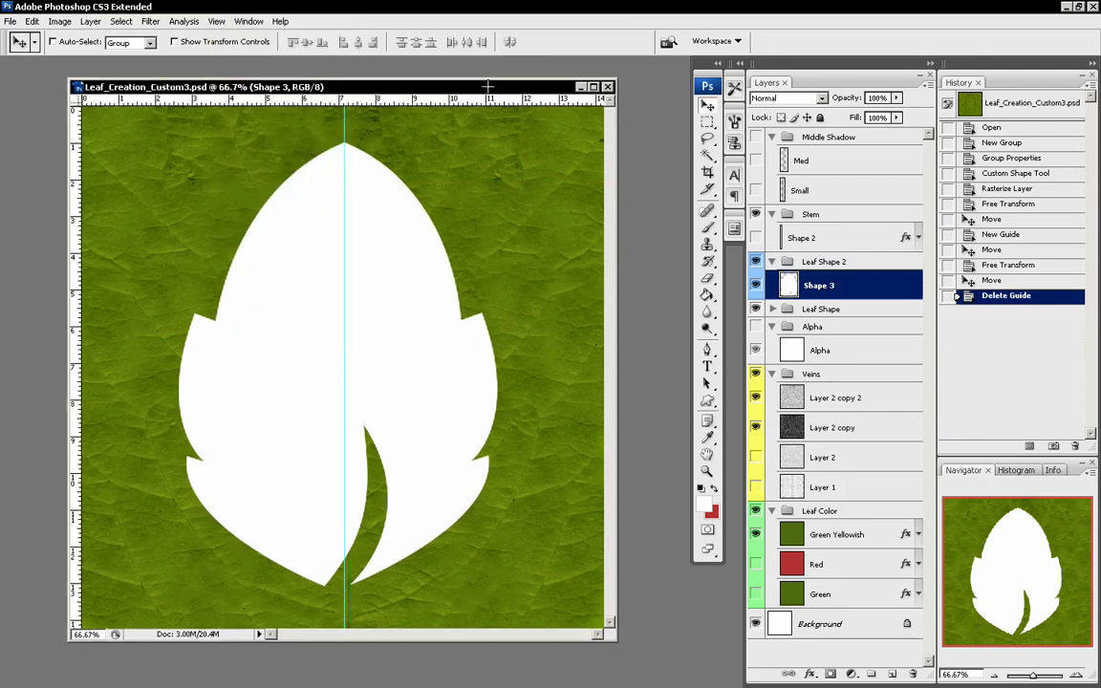
pyautogui.click(424, 84)
pyautogui.moveTo(467, 85); pyautogui.dragTo(480, 87)
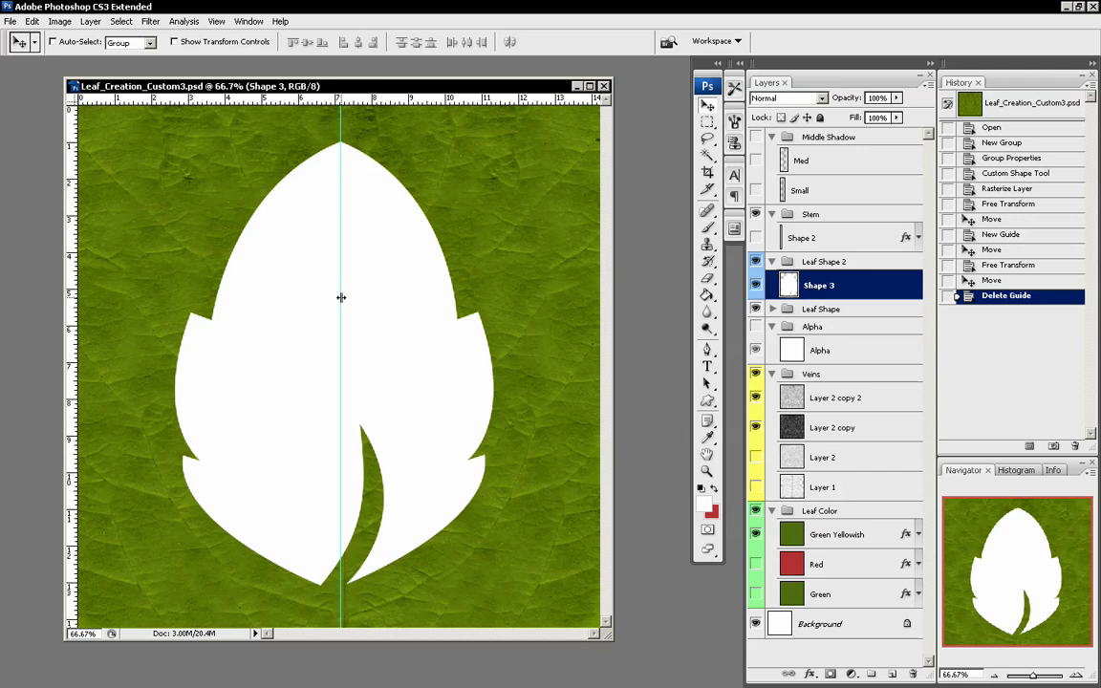
# - Undo the trial shift of the leaf and lock the guides
pyautogui.moveTo(435, 297); pyautogui.dragTo(472, 295)
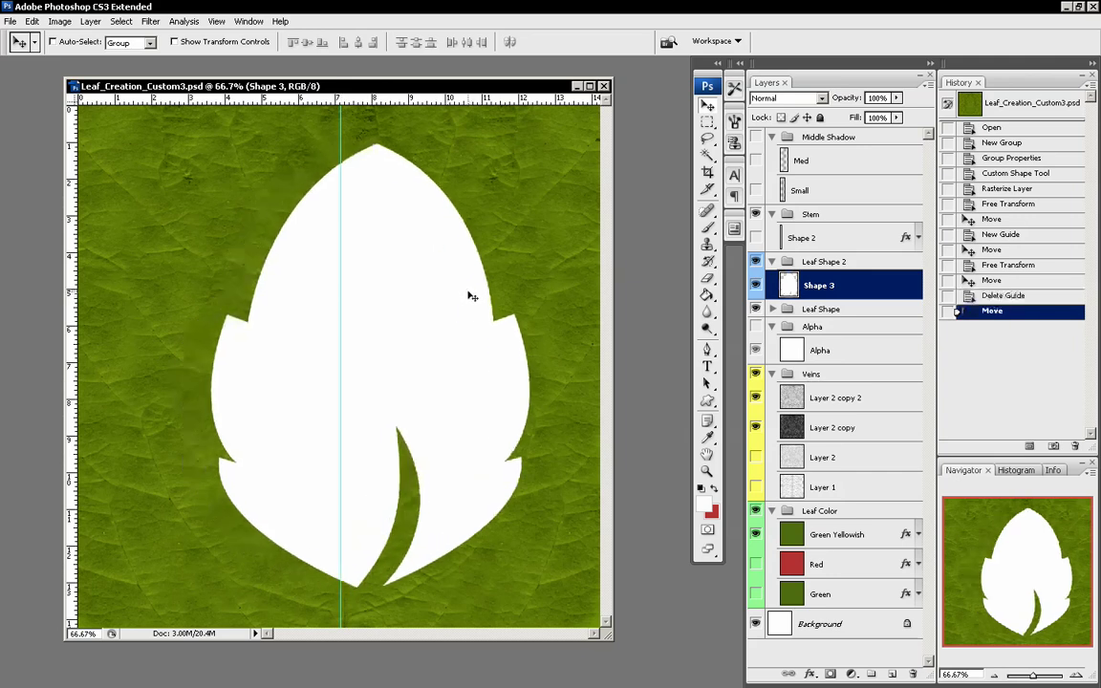
pyautogui.hotkey('ctrl', 'z')
pyautogui.click(216, 21)
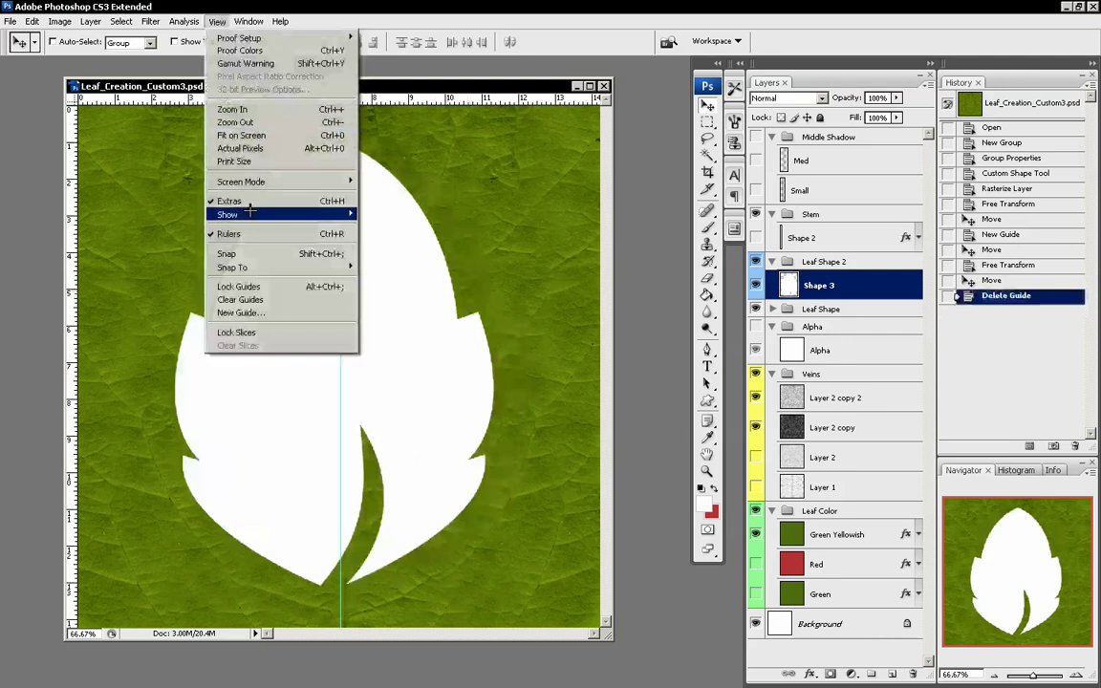
pyautogui.click(241, 286)
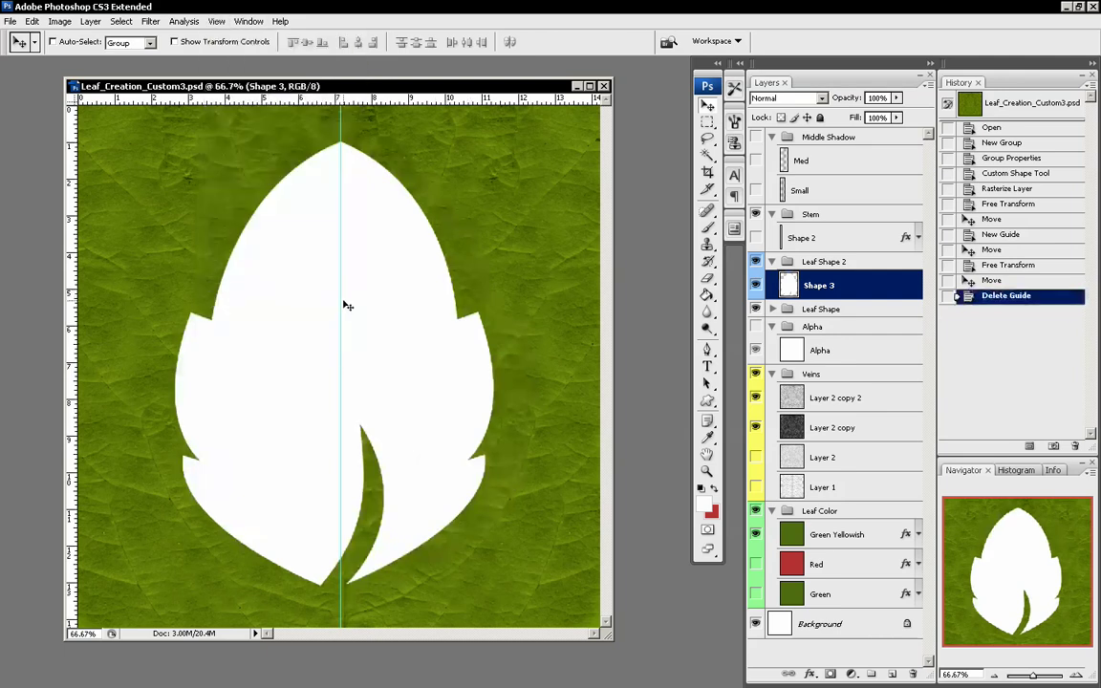
pyautogui.moveTo(347, 314)
pyautogui.mouseDown()
pyautogui.moveTo(319, 324)
pyautogui.moveTo(339, 323)
pyautogui.mouseUp()
pyautogui.hotkey('ctrl', 'z')
pyautogui.click(708, 139)
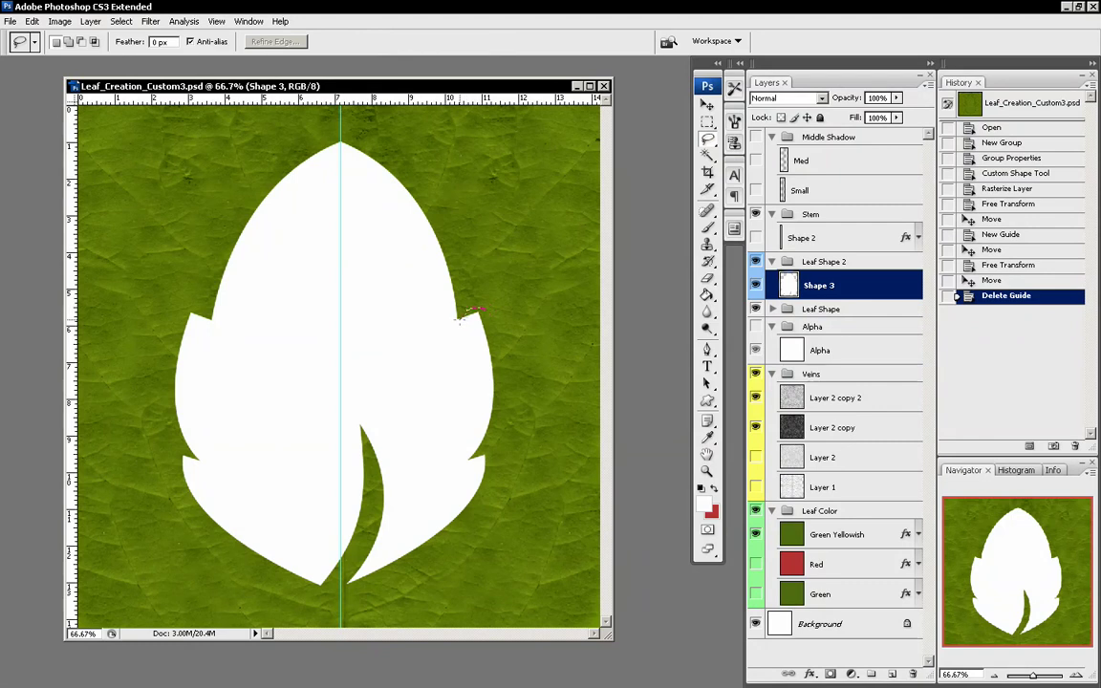
pyautogui.moveTo(460, 315); pyautogui.dragTo(483, 309)
pyautogui.rightClick(491, 342)
pyautogui.click(506, 350)
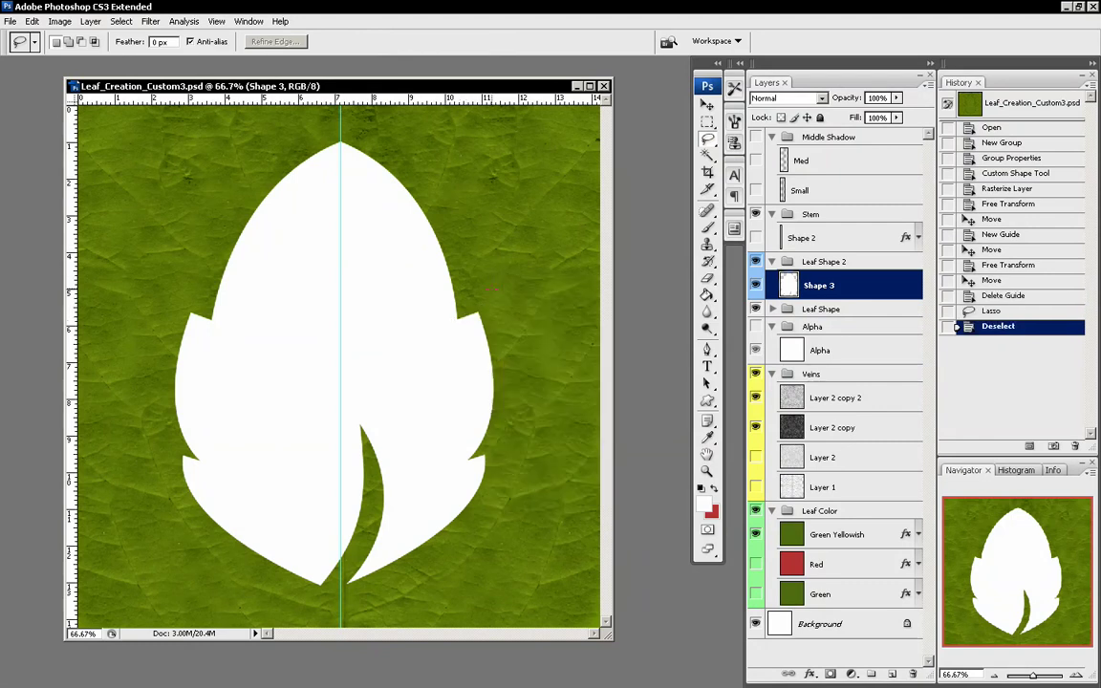
# - Lasso the lower part of the leaf from the upper right notch around the base, and nudge the selection outline to meet the notch
pyautogui.moveTo(461, 312)
pyautogui.mouseDown()
pyautogui.moveTo(340, 376)
pyautogui.moveTo(279, 459)
pyautogui.moveTo(263, 561)
pyautogui.moveTo(476, 605)
pyautogui.mouseUp()
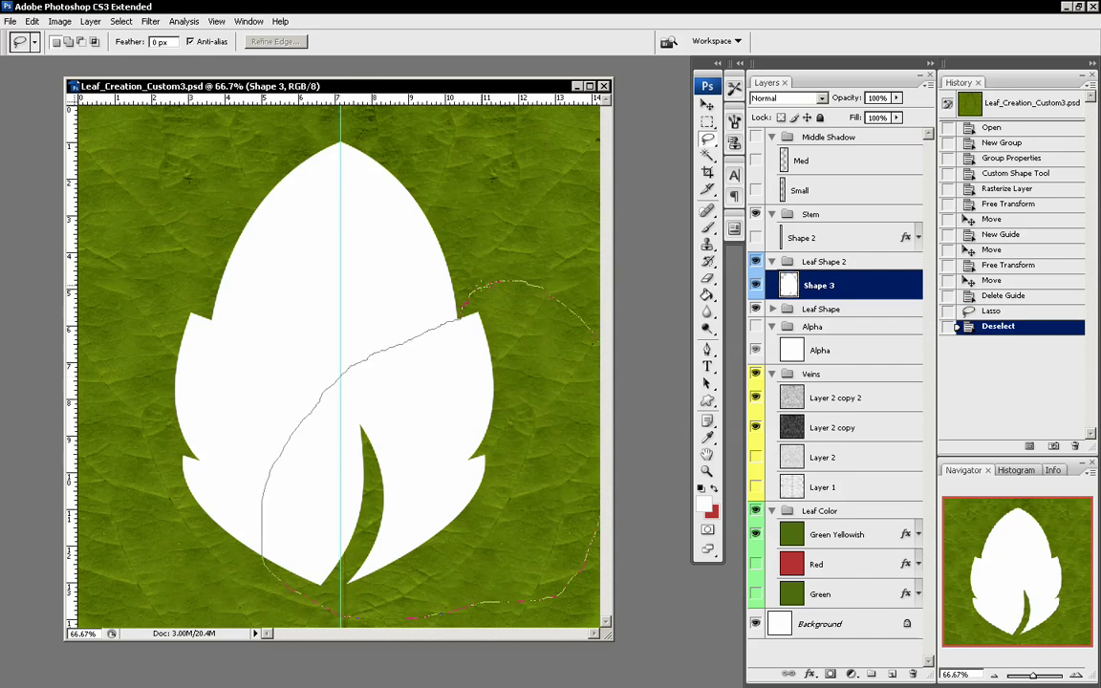
pyautogui.moveTo(464, 308); pyautogui.dragTo(462, 312)
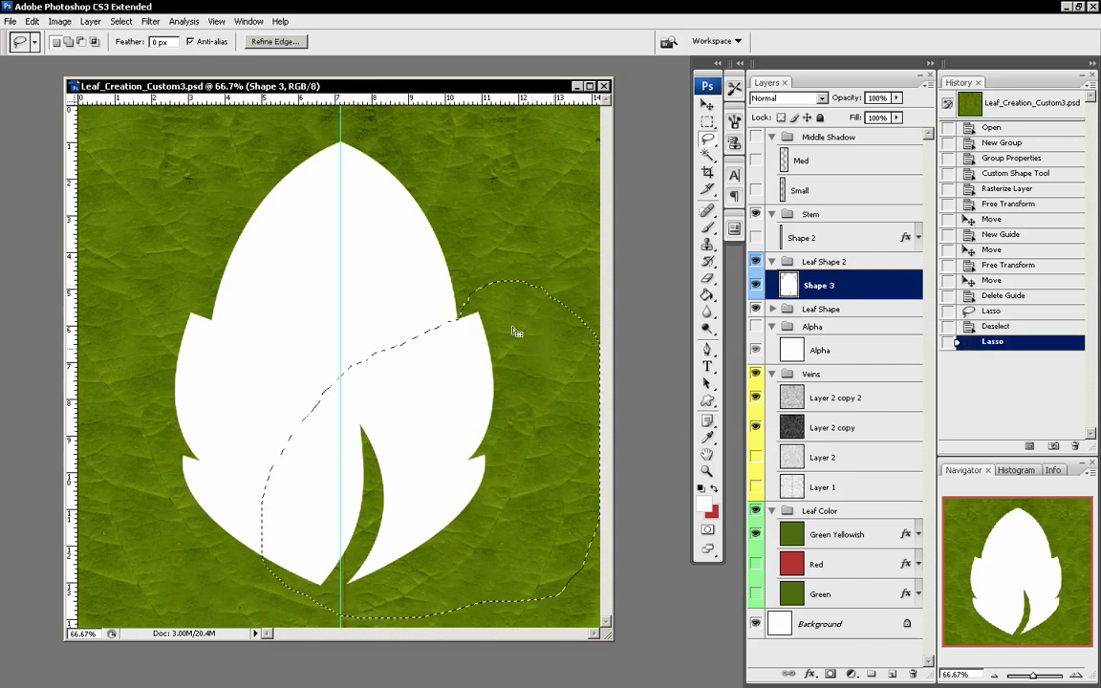
pyautogui.click(1076, 674)
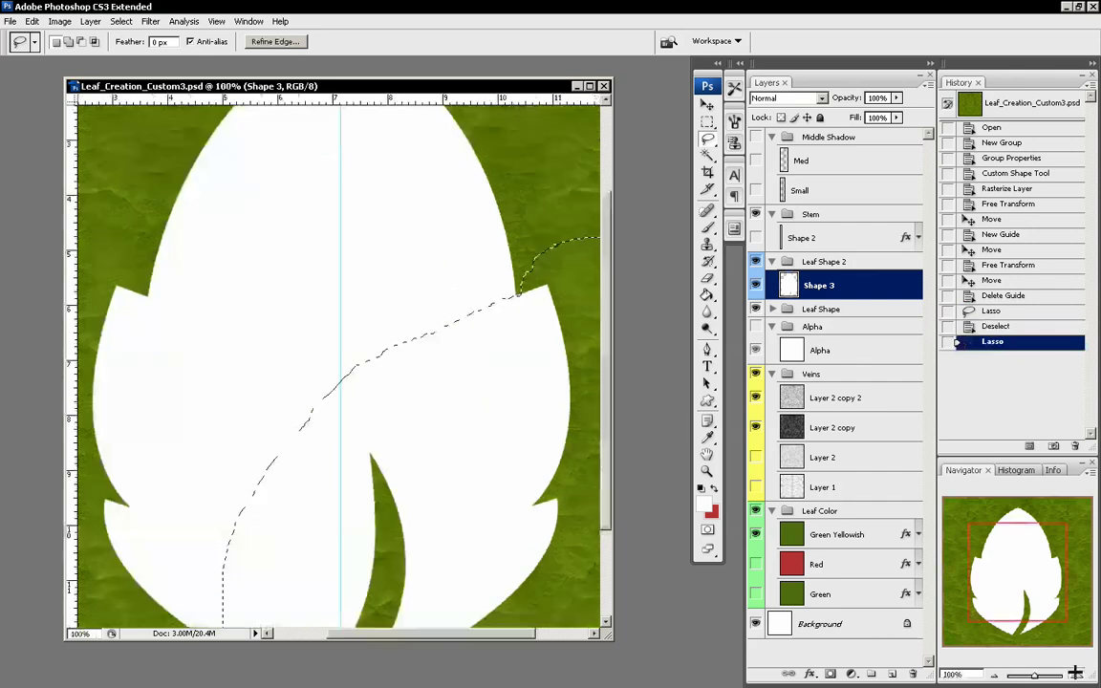
pyautogui.click(1075, 674)
pyautogui.moveTo(1017, 571); pyautogui.dragTo(1042, 565)
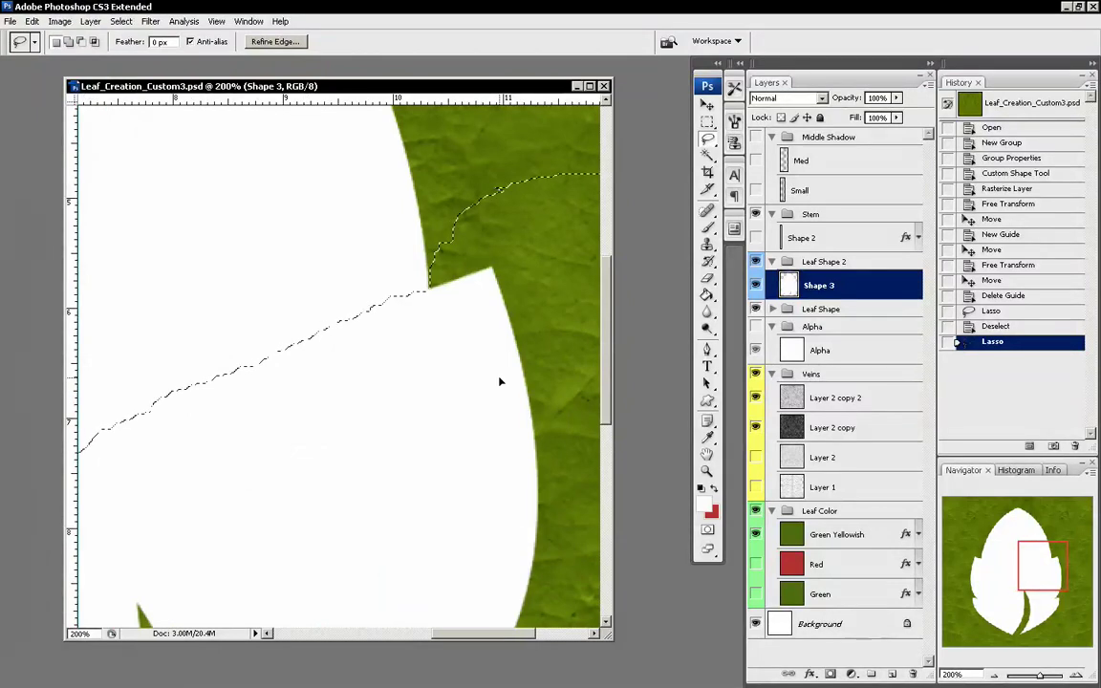
pyautogui.press('Up')
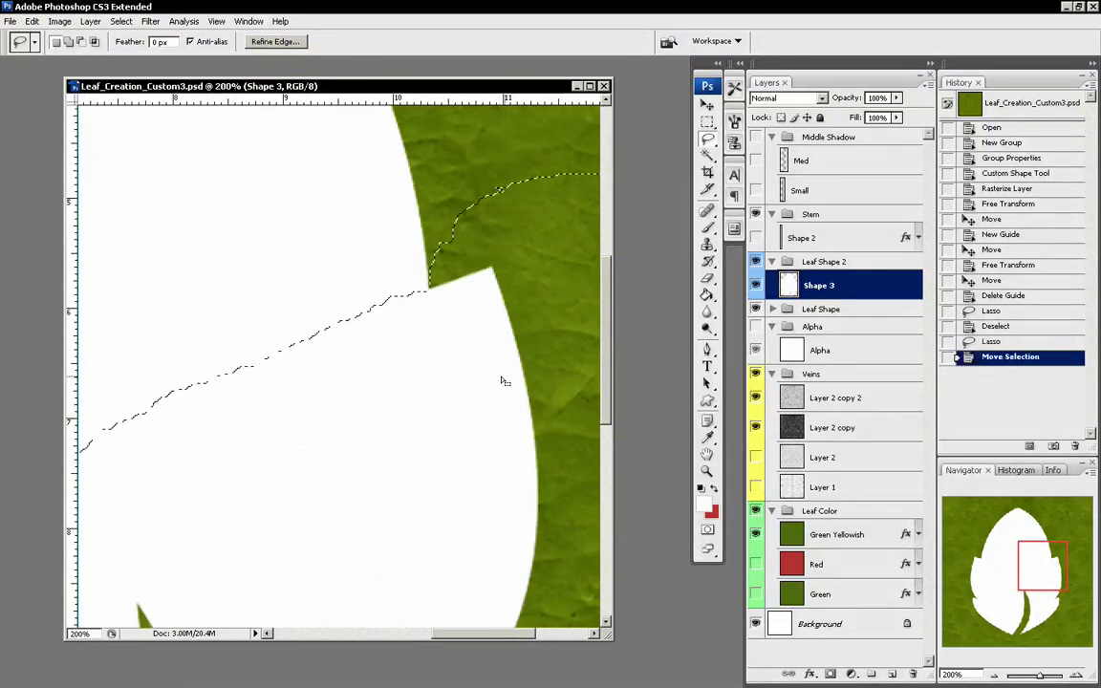
pyautogui.click(995, 675)
pyautogui.click(995, 675)
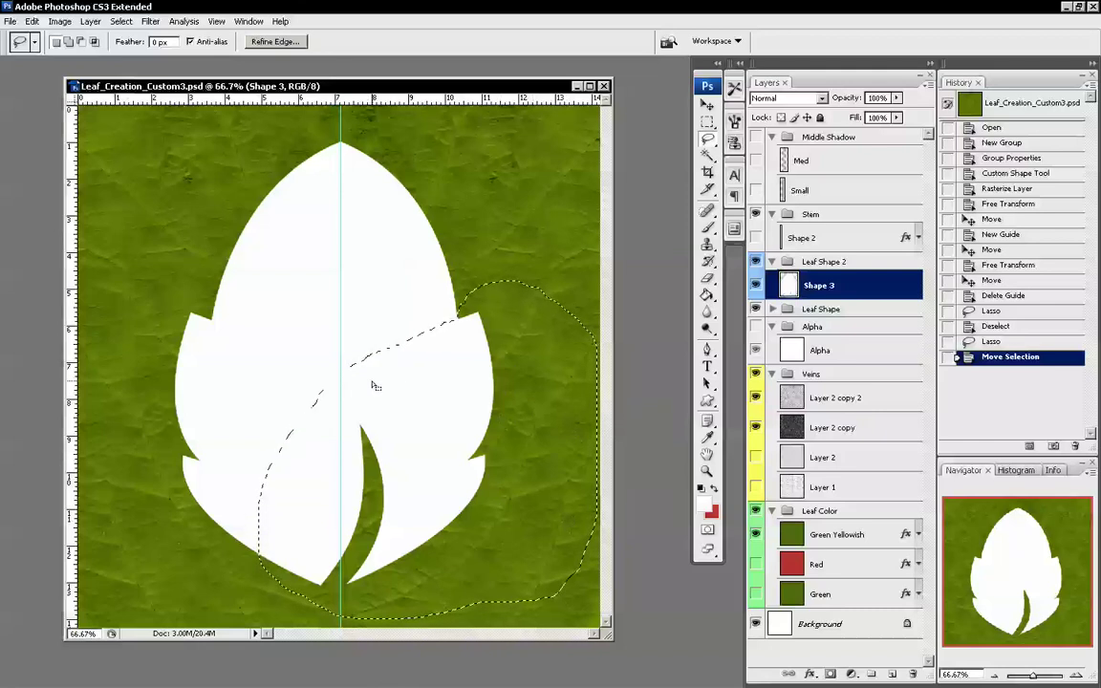
pyautogui.rightClick(417, 361)
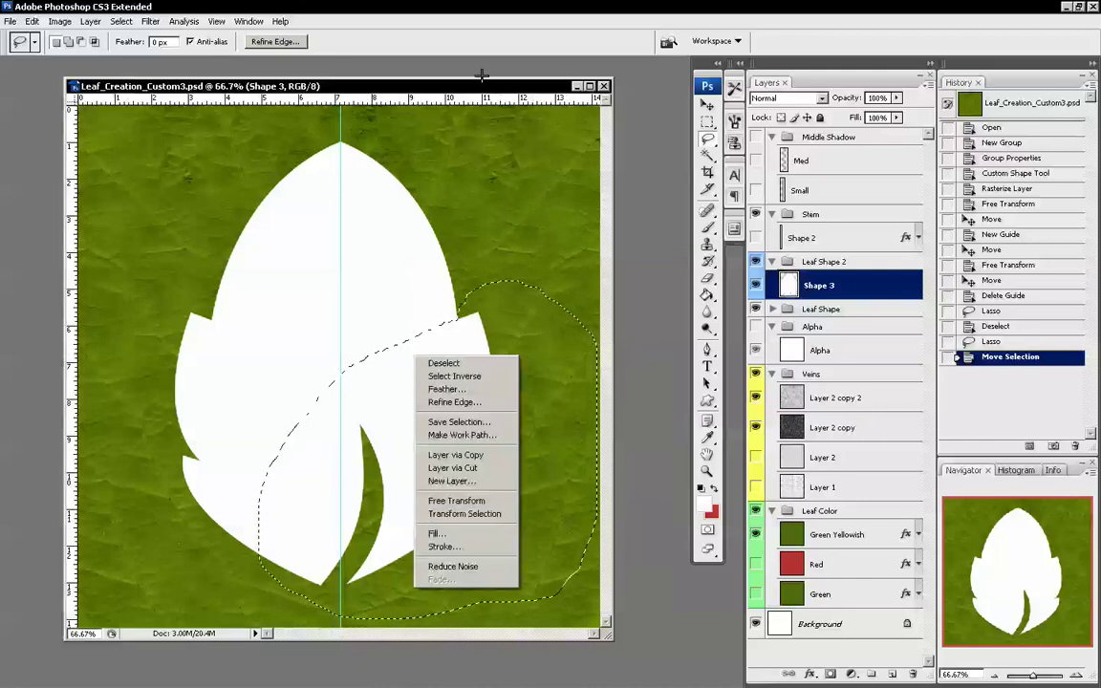
pyautogui.click(462, 513)
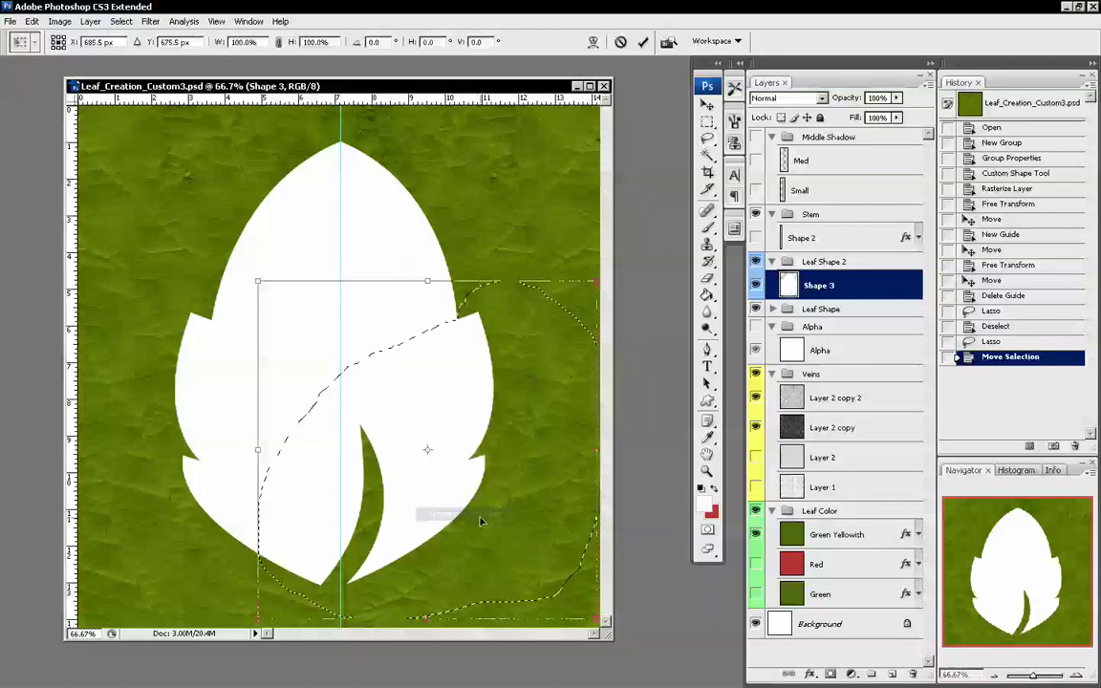
pyautogui.rightClick(487, 355)
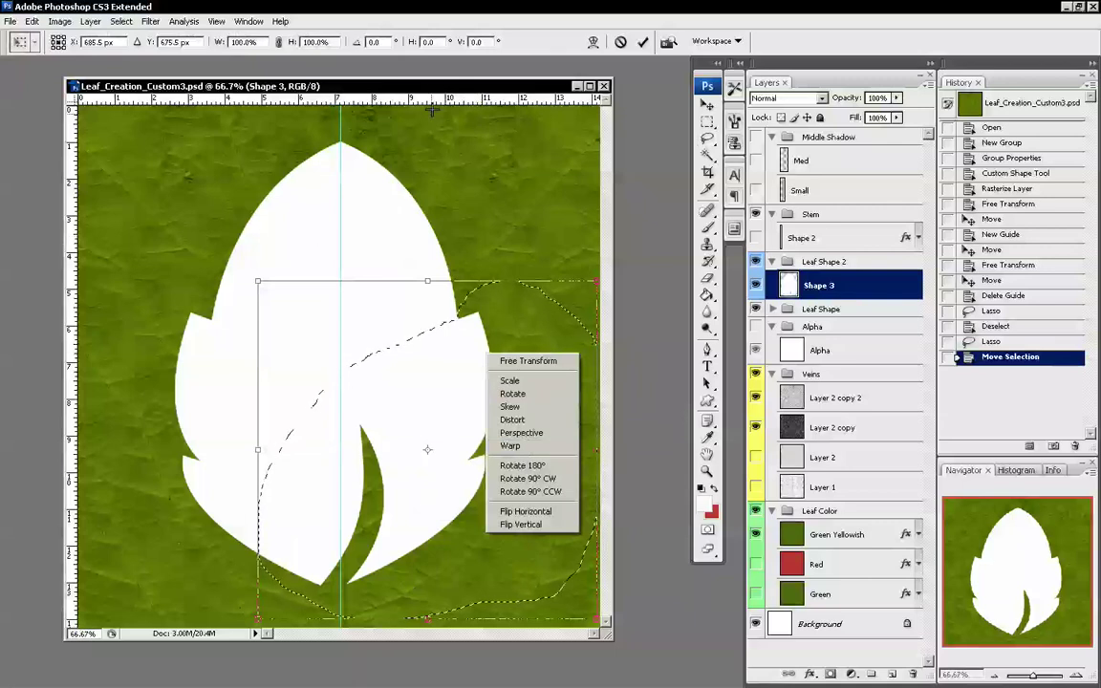
pyautogui.click(467, 214)
pyautogui.press('Escape')
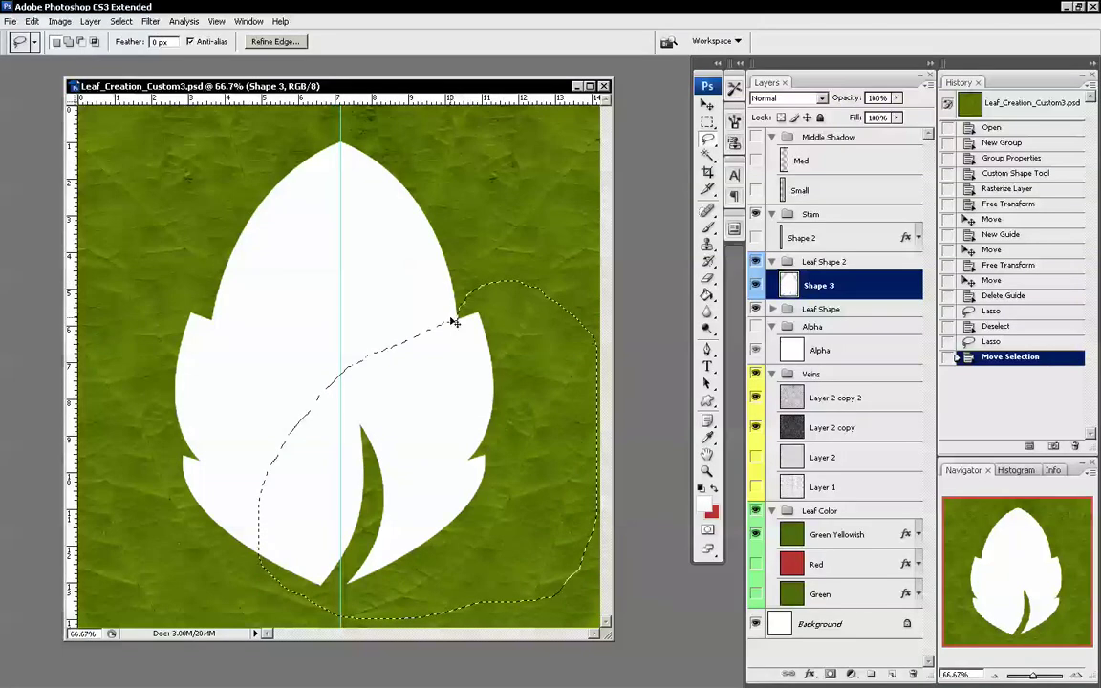
# - Paste a copy of the selected leaf part as a new layer and Free Transform it over the leaf's base, rotated about 35°
pyautogui.hotkey('ctrl', 'c')
pyautogui.hotkey('ctrl', 'v')
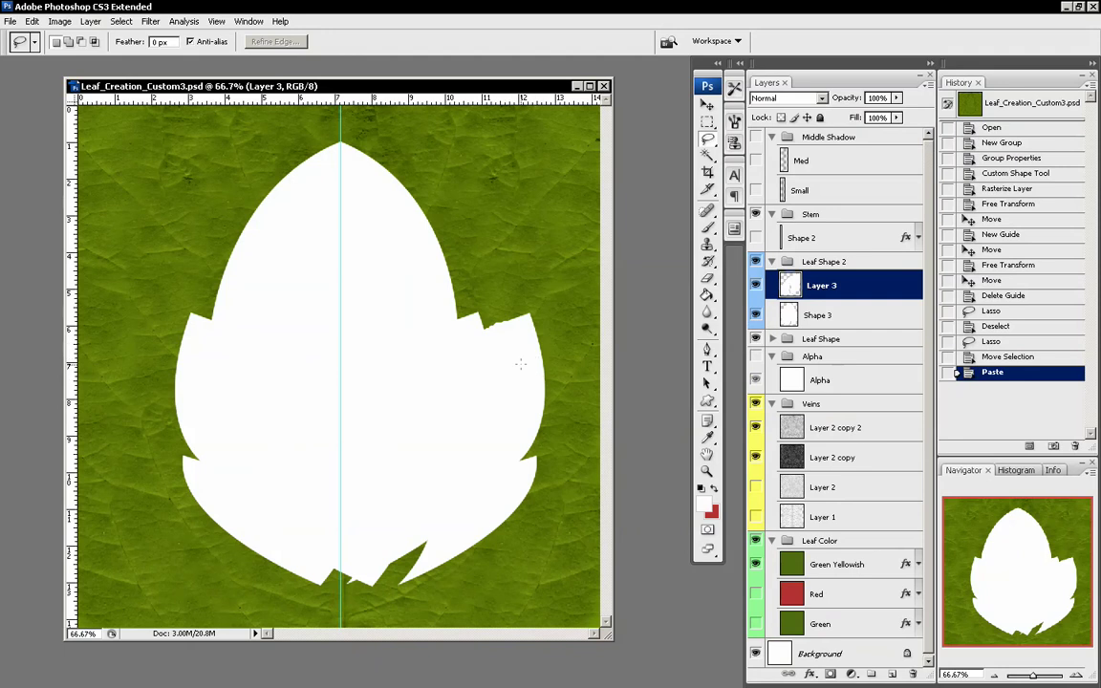
pyautogui.hotkey('ctrl', 't')
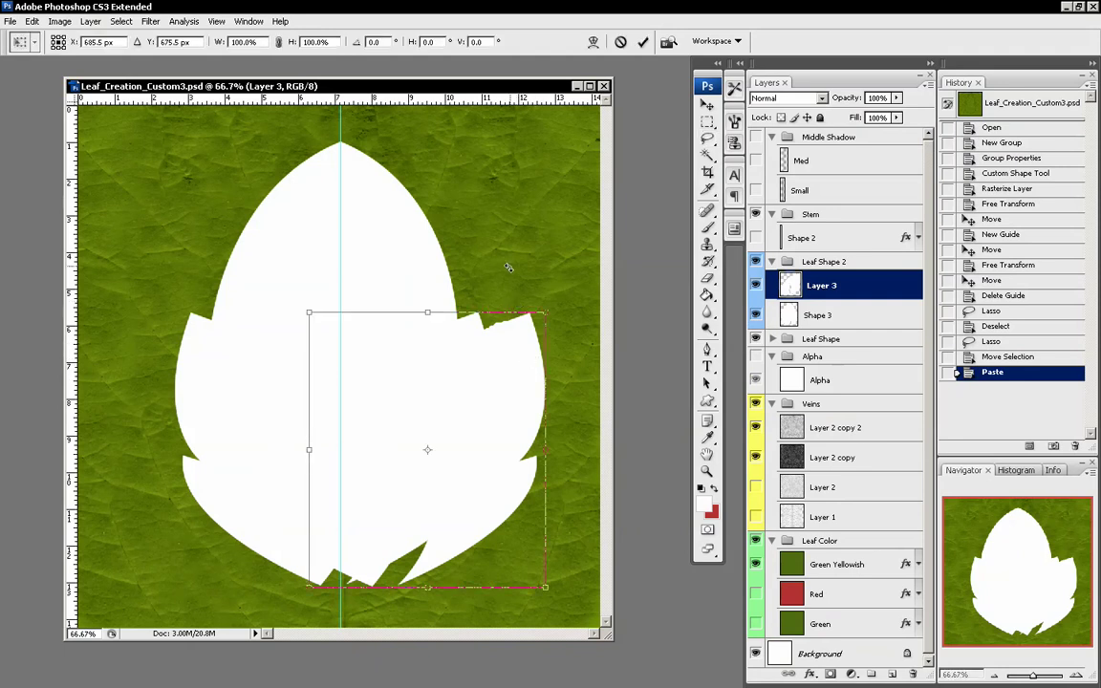
pyautogui.moveTo(507, 269); pyautogui.dragTo(437, 521)
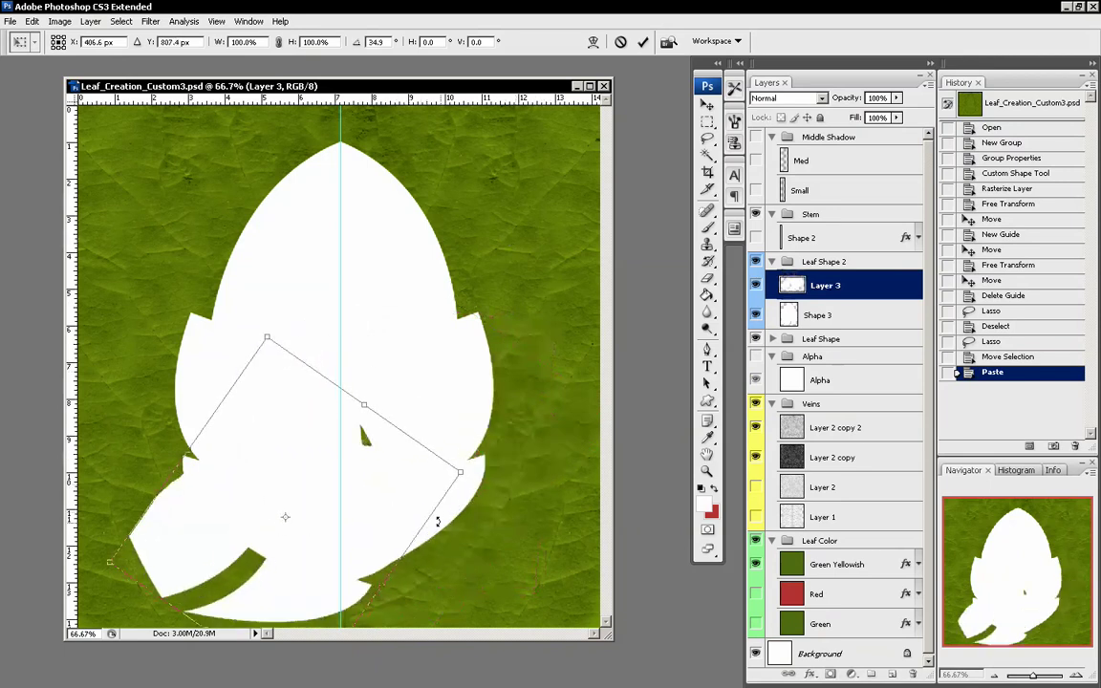
# - Try other placements of the pasted piece over the leaf's base, rotating it to about 81° and then to about 3°
pyautogui.moveTo(513, 486); pyautogui.dragTo(468, 574)
pyautogui.moveTo(354, 411); pyautogui.dragTo(382, 491)
pyautogui.moveTo(463, 485); pyautogui.dragTo(488, 596)
pyautogui.moveTo(403, 516)
pyautogui.mouseDown()
pyautogui.moveTo(417, 488)
pyautogui.moveTo(395, 516)
pyautogui.mouseUp()
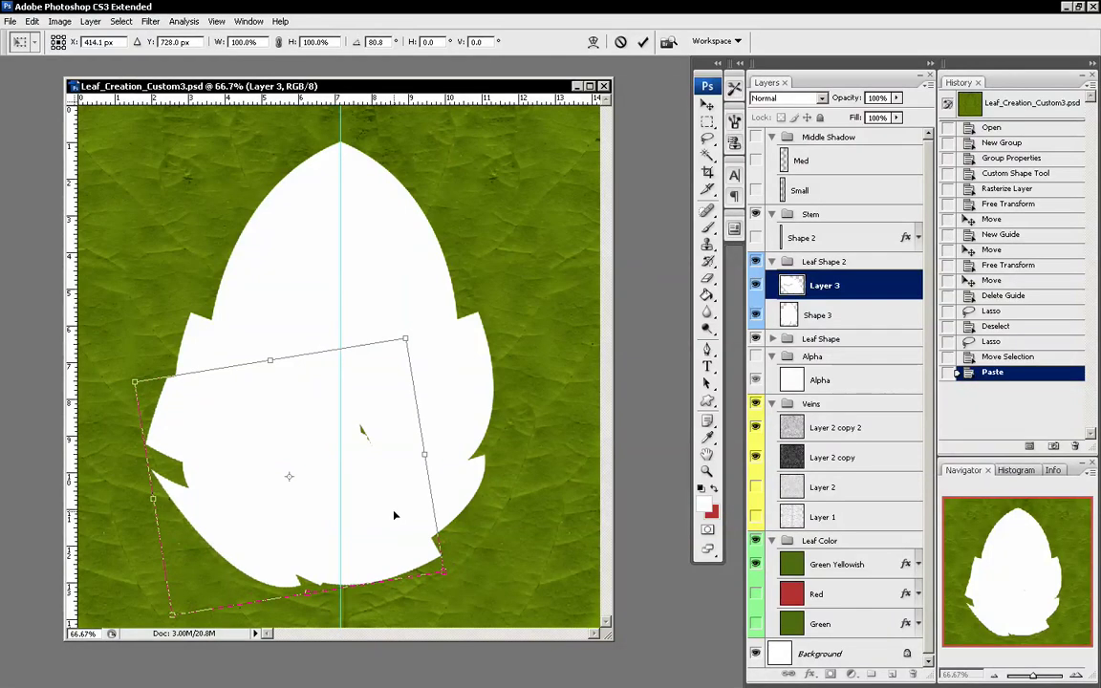
pyautogui.moveTo(393, 444); pyautogui.dragTo(422, 445)
pyautogui.moveTo(469, 497); pyautogui.dragTo(430, 314)
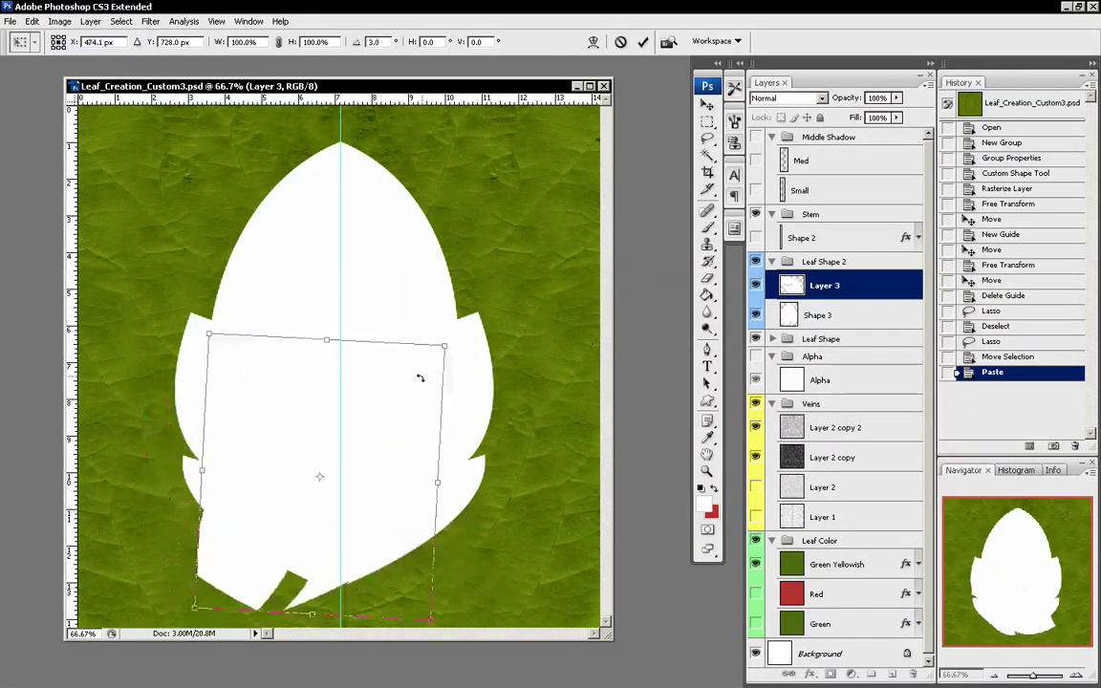
# - Rotate the pasted piece to about 16.6°, place it so its notch forms a third tooth below the leaf's right side, and apply the transform
pyautogui.moveTo(403, 400); pyautogui.dragTo(414, 502)
pyautogui.moveTo(511, 540); pyautogui.dragTo(489, 584)
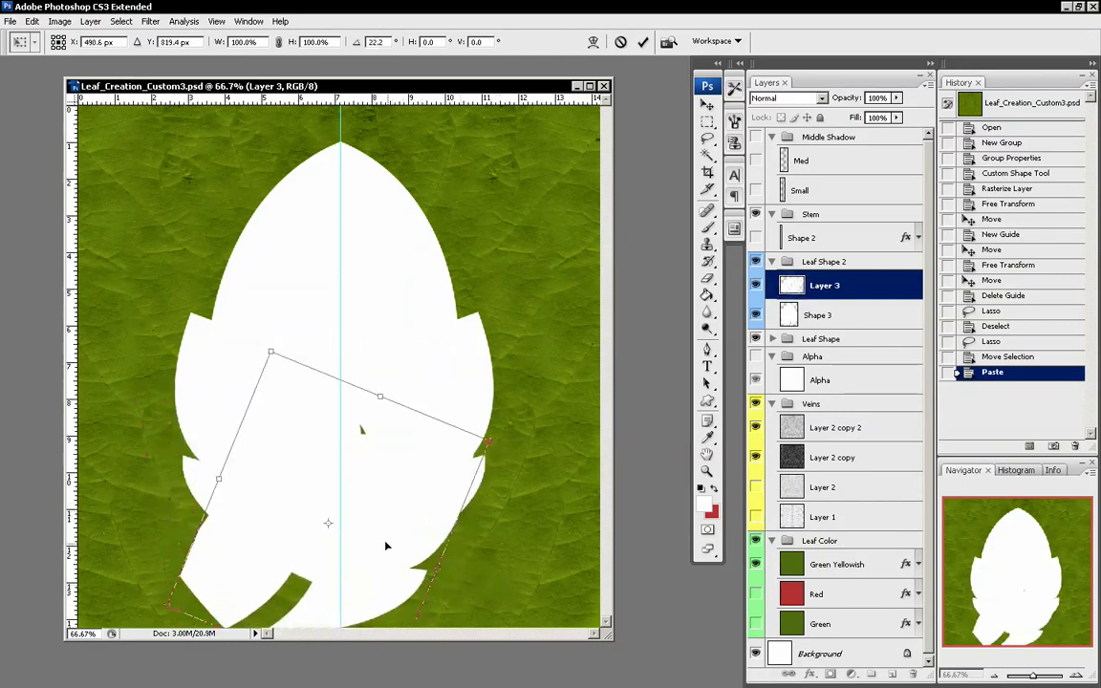
pyautogui.moveTo(386, 546)
pyautogui.mouseDown()
pyautogui.moveTo(373, 614)
pyautogui.moveTo(357, 598)
pyautogui.moveTo(374, 535)
pyautogui.mouseUp()
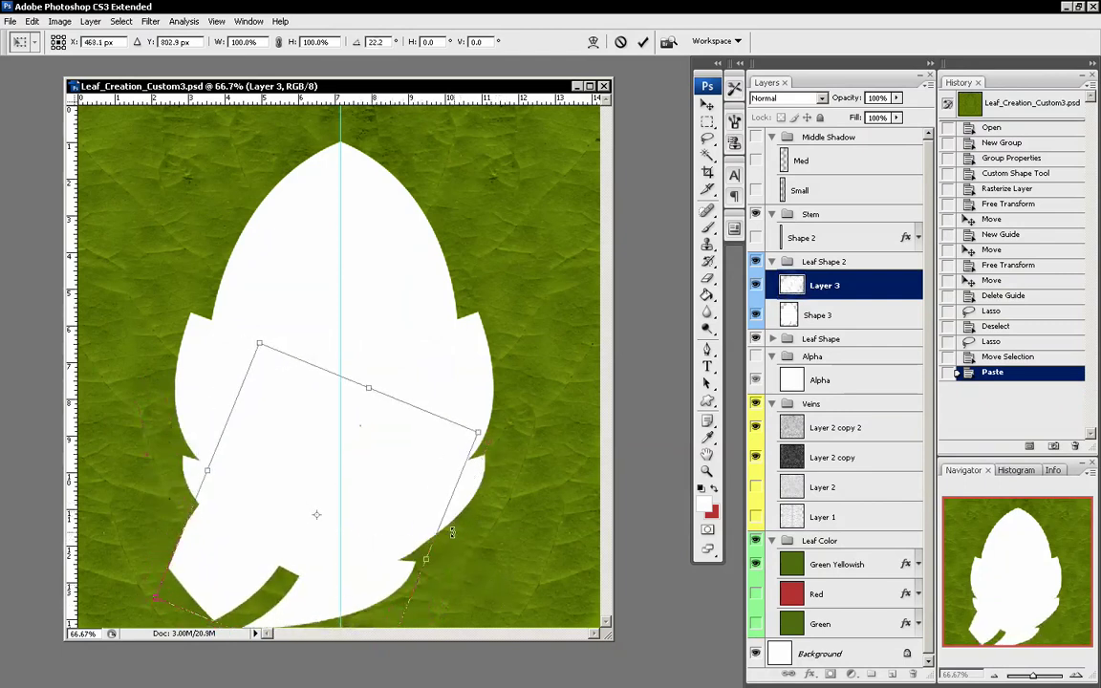
pyautogui.moveTo(452, 533); pyautogui.dragTo(421, 521)
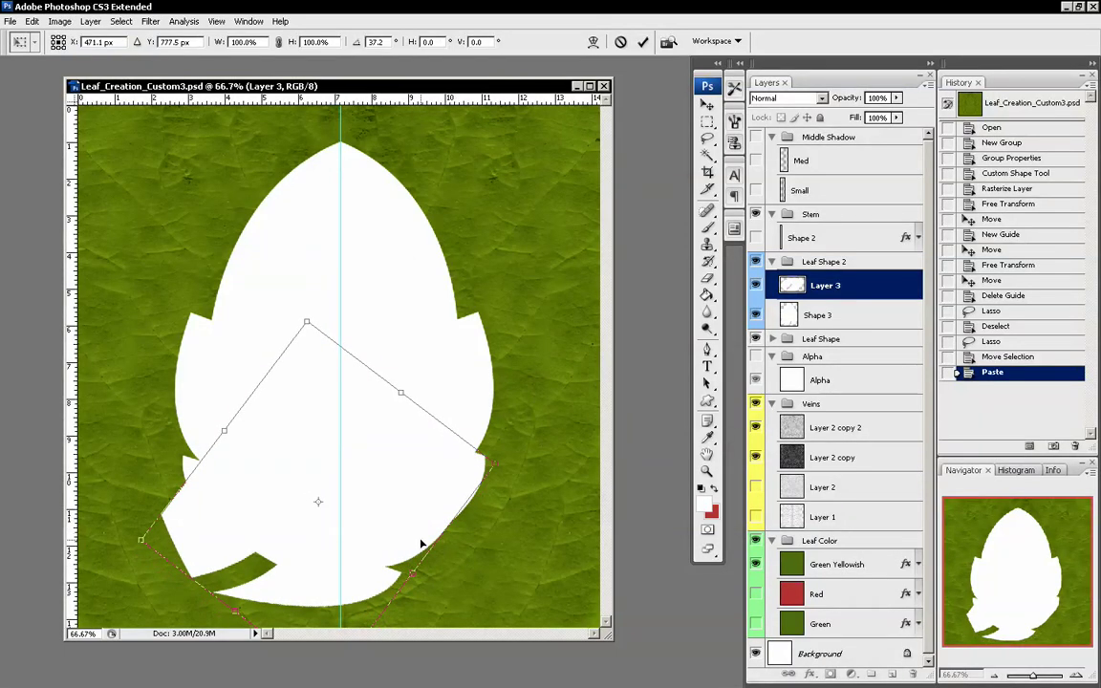
pyautogui.moveTo(457, 535); pyautogui.dragTo(477, 496)
pyautogui.moveTo(386, 435)
pyautogui.mouseDown()
pyautogui.moveTo(413, 460)
pyautogui.moveTo(393, 448)
pyautogui.mouseUp()
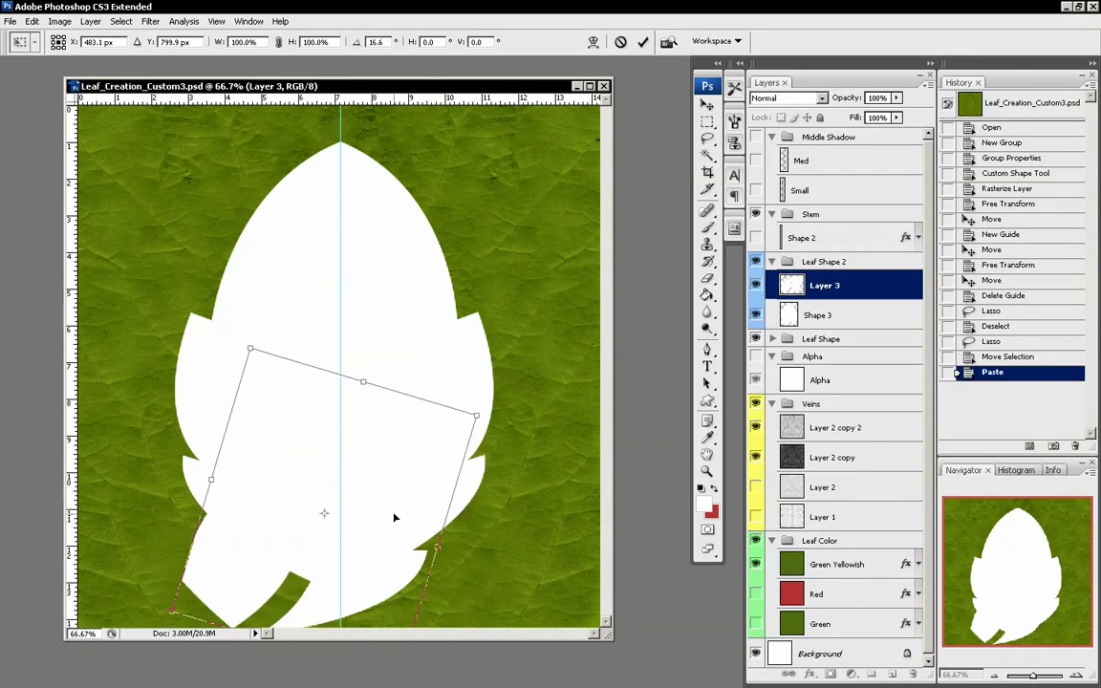
pyautogui.moveTo(394, 517); pyautogui.dragTo(399, 518)
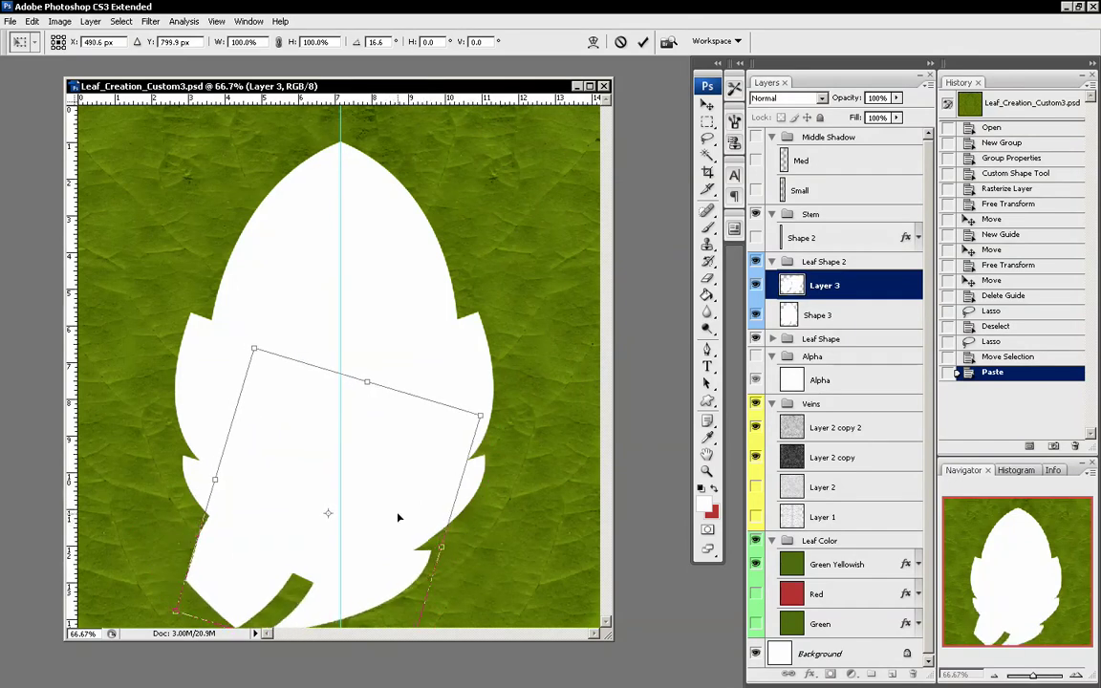
pyautogui.press('Return')
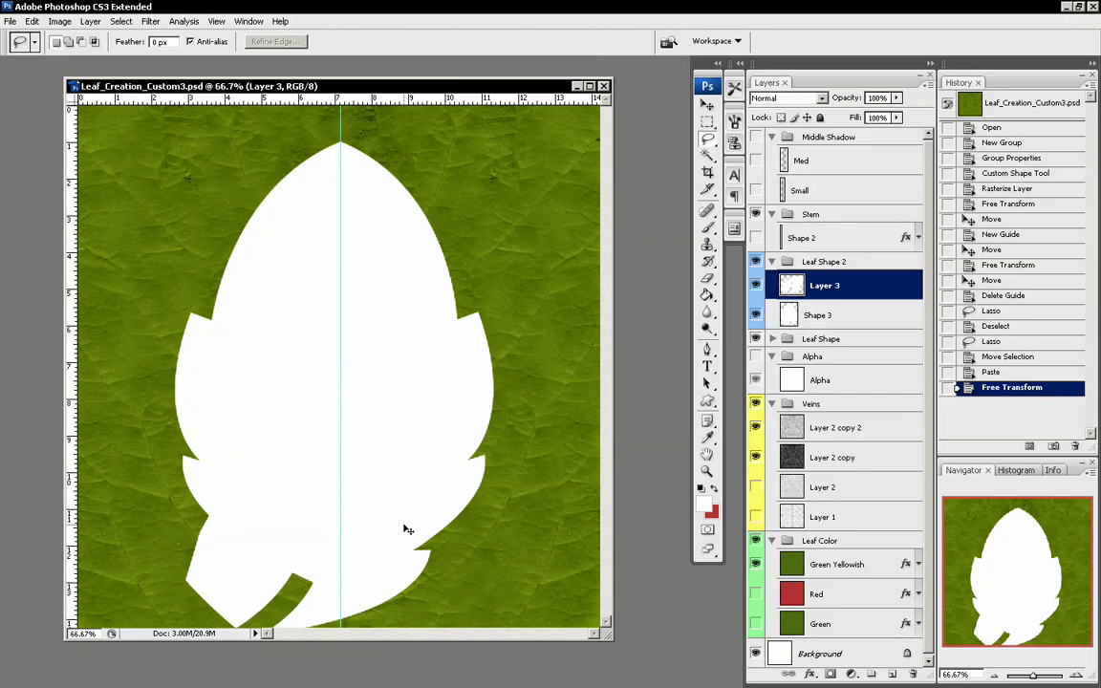
# - Squash the pasted piece to about 76.4% height with Free Transform and shift it up against the leaf's base
pyautogui.hotkey('ctrl', 't')
pyautogui.moveTo(327, 373); pyautogui.dragTo(327, 437)
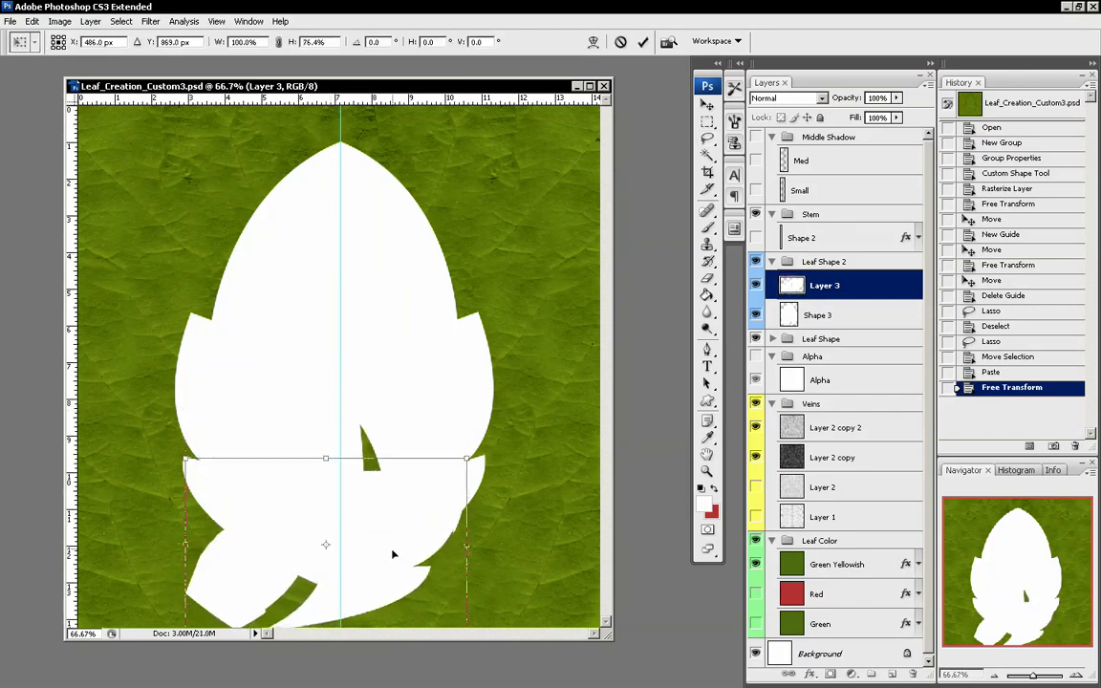
pyautogui.moveTo(392, 530); pyautogui.dragTo(423, 467)
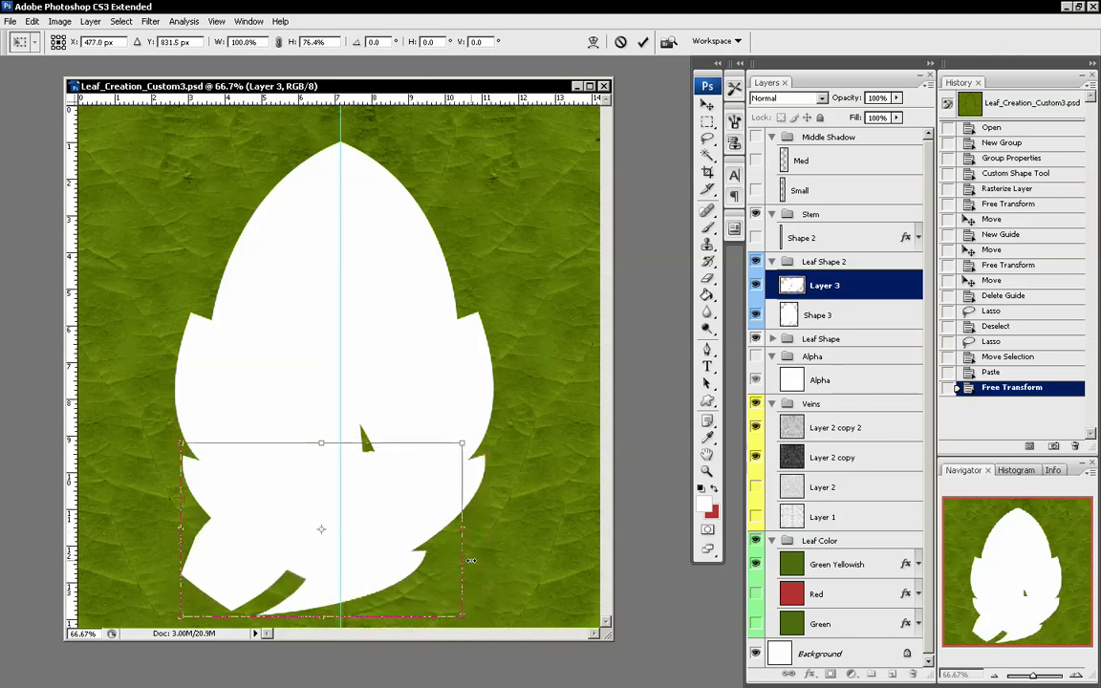
pyautogui.press('Return')
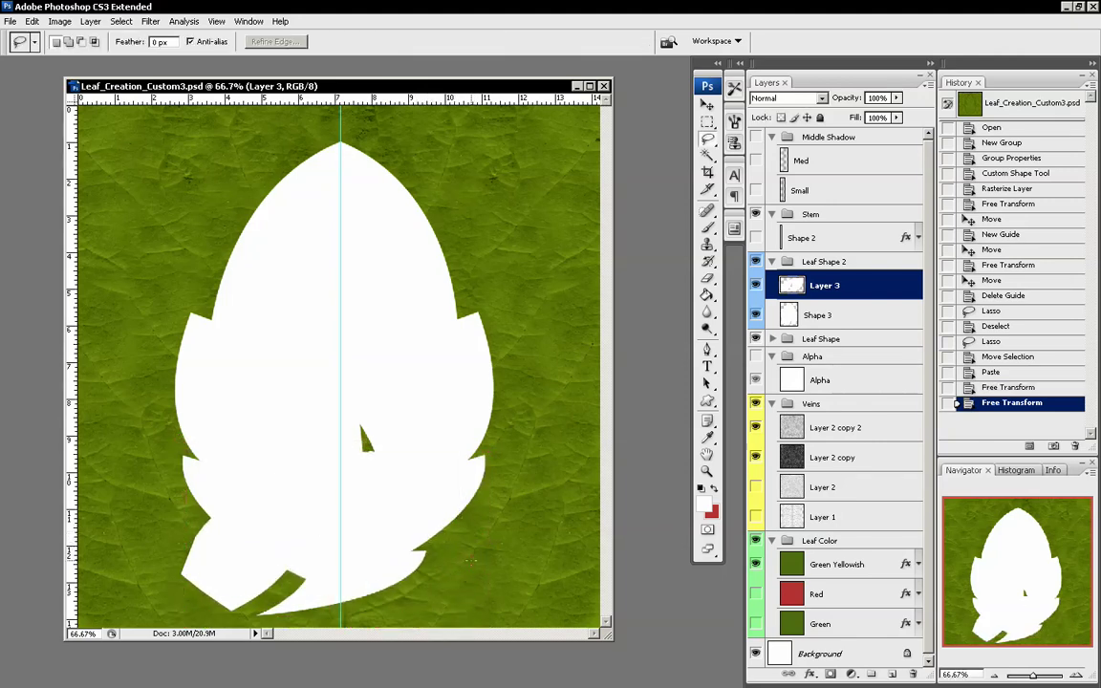
# - Warp the pasted piece's bottom edge upward to flatten the leaf's base, apply it, and nudge the piece slightly with the Move tool
pyautogui.hotkey('ctrl', 't')
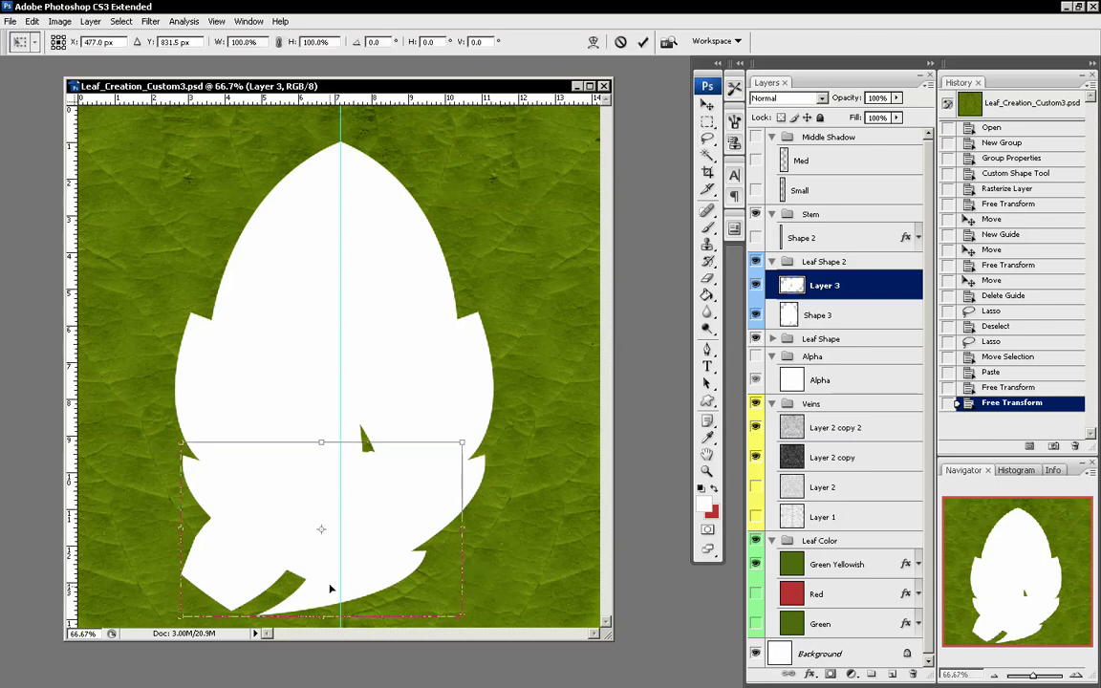
pyautogui.rightClick(340, 576)
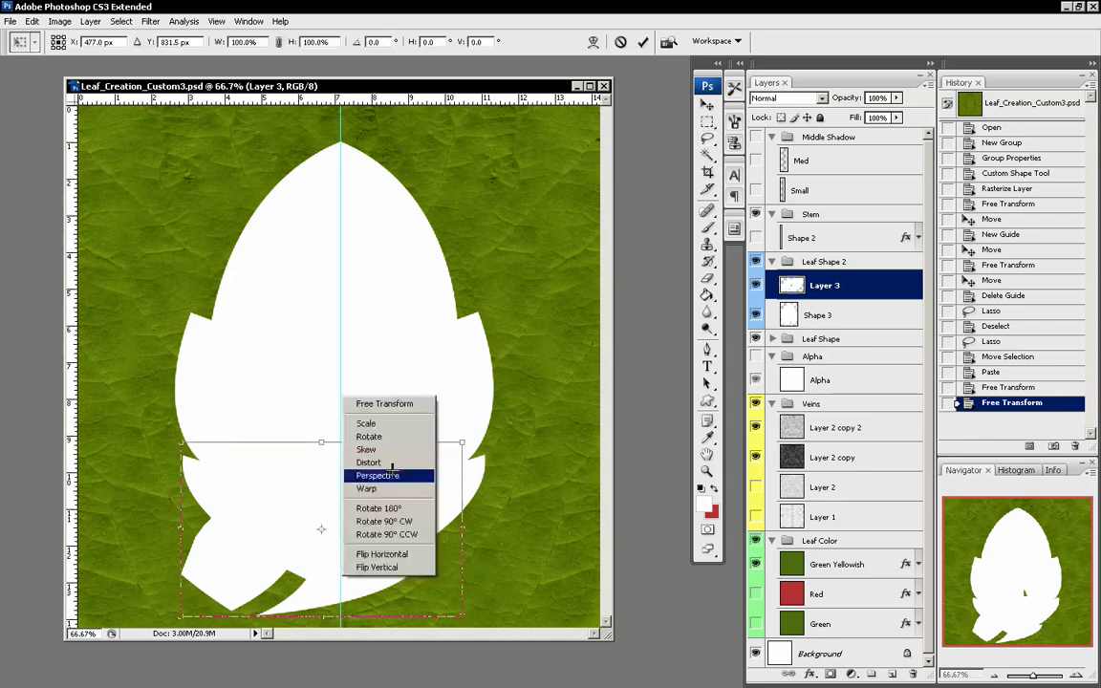
pyautogui.click(368, 488)
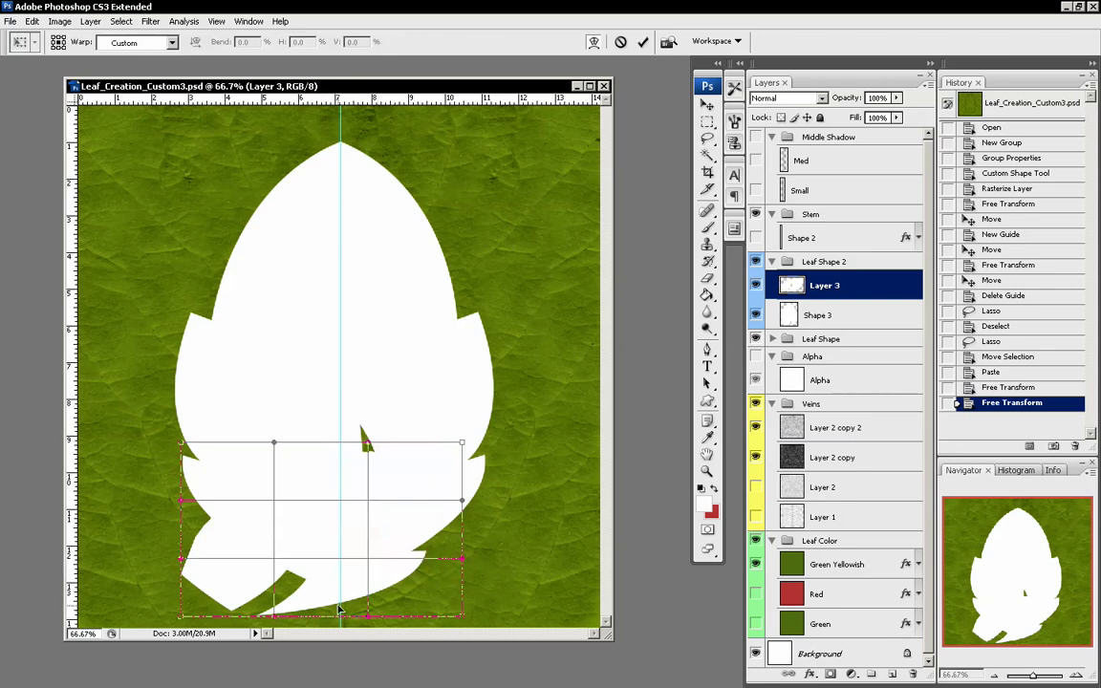
pyautogui.moveTo(340, 609); pyautogui.dragTo(287, 576)
pyautogui.press('Return')
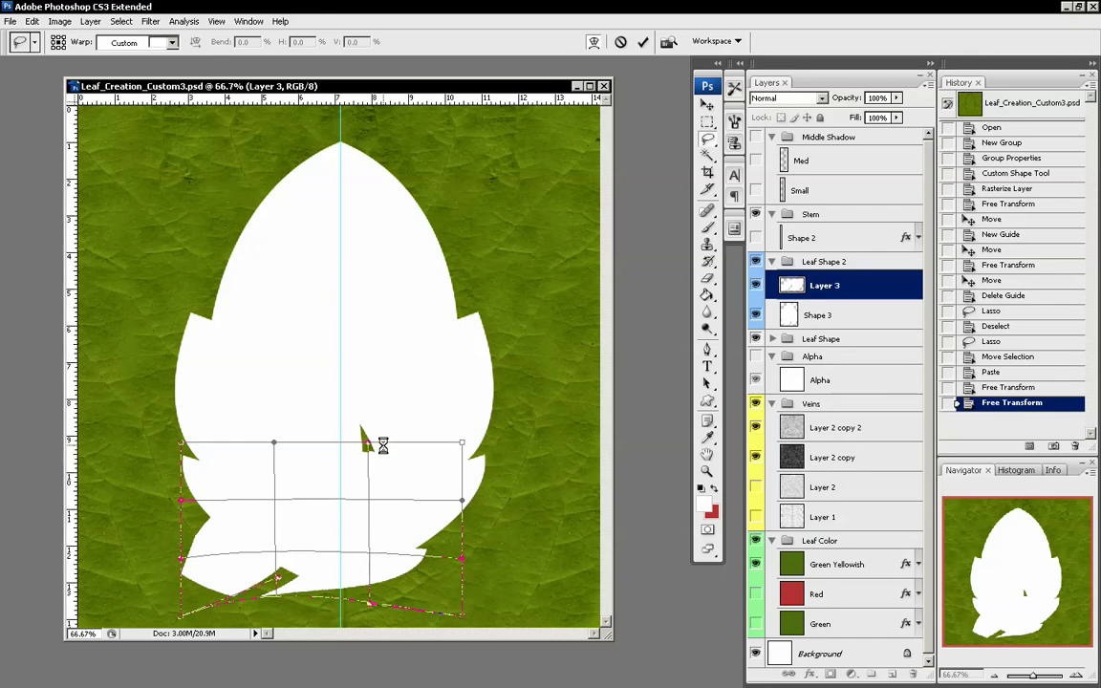
pyautogui.press('v')
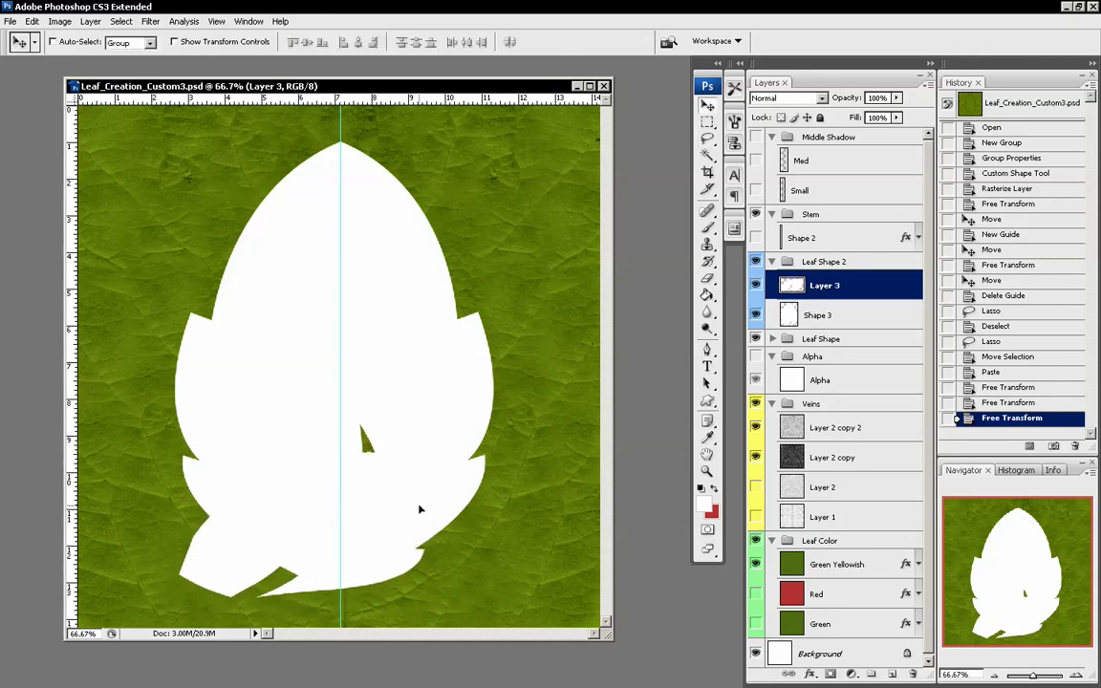
pyautogui.click(420, 511)
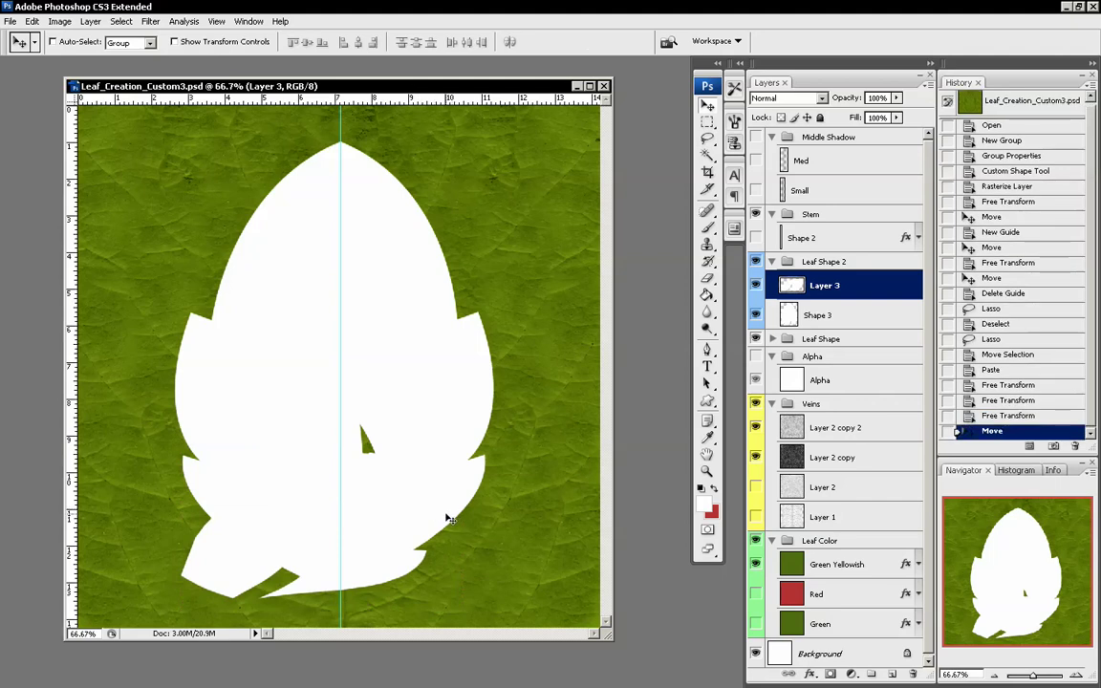
# - Warp the pasted piece to pull its lower-right side slightly inward, apply the warp, and merge Layer 3 down into Shape 3
pyautogui.hotkey('ctrl', 't')
pyautogui.rightClick(404, 470)
pyautogui.click(465, 434)
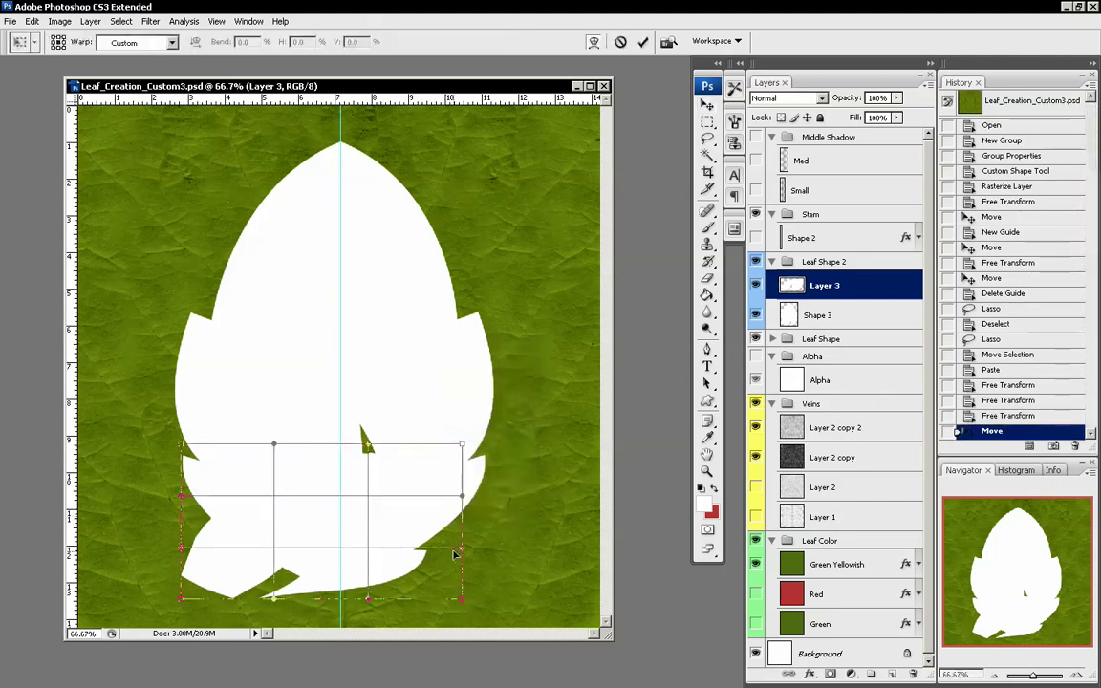
pyautogui.moveTo(452, 551); pyautogui.dragTo(431, 559)
pyautogui.moveTo(440, 567); pyautogui.dragTo(376, 568)
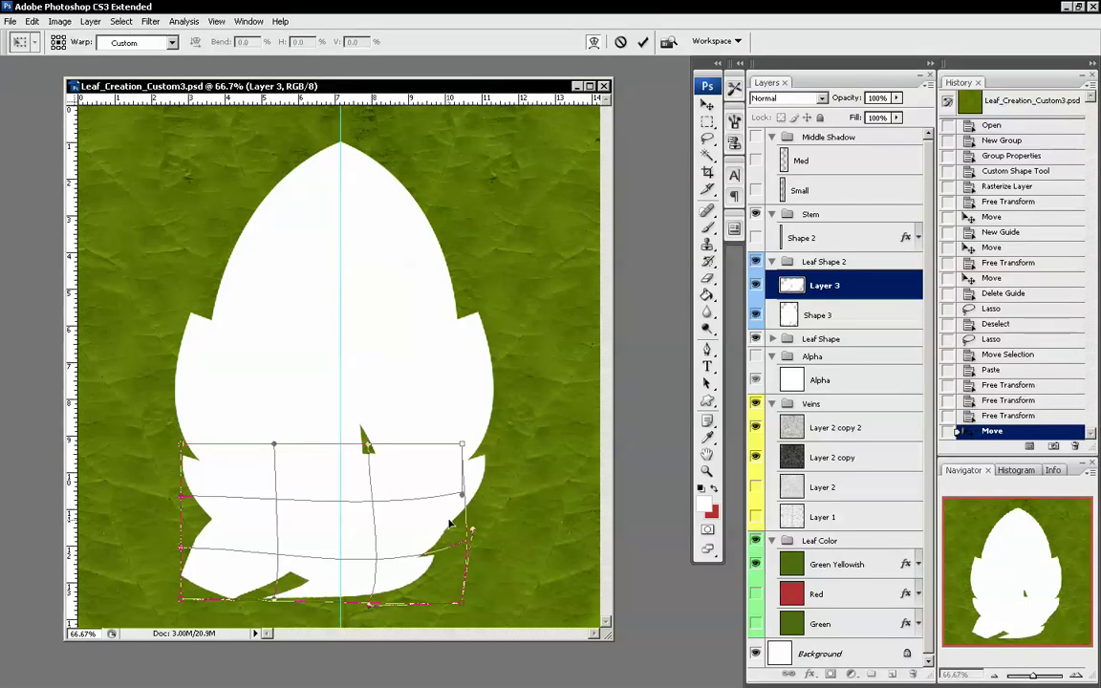
pyautogui.moveTo(406, 473); pyautogui.dragTo(435, 519)
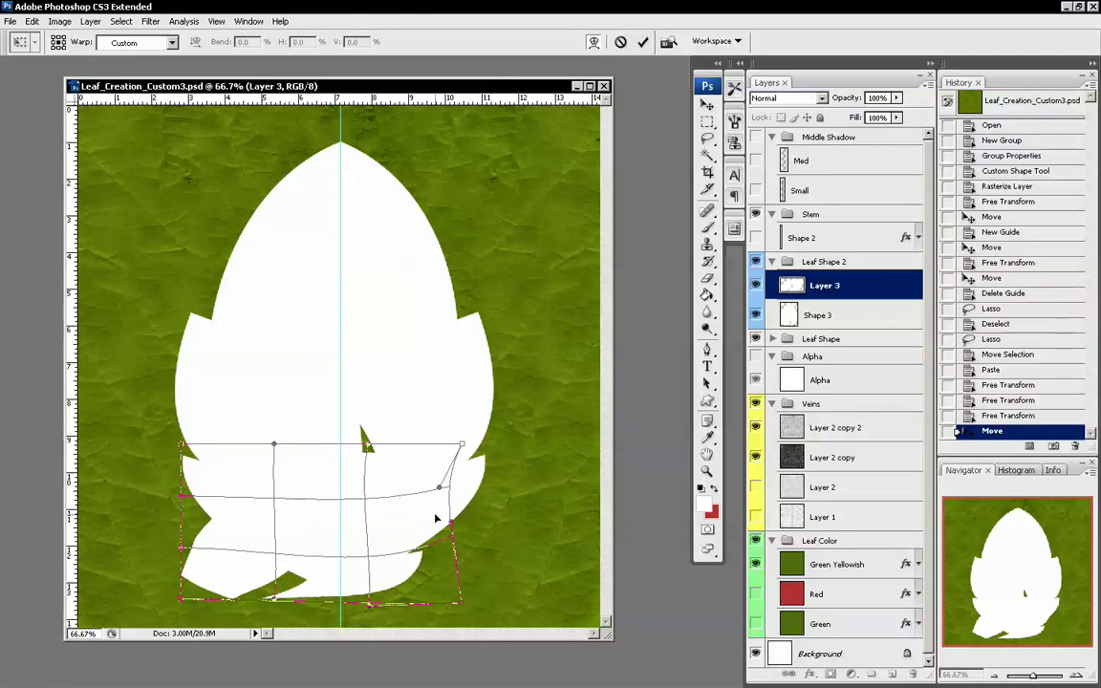
pyautogui.press('Return')
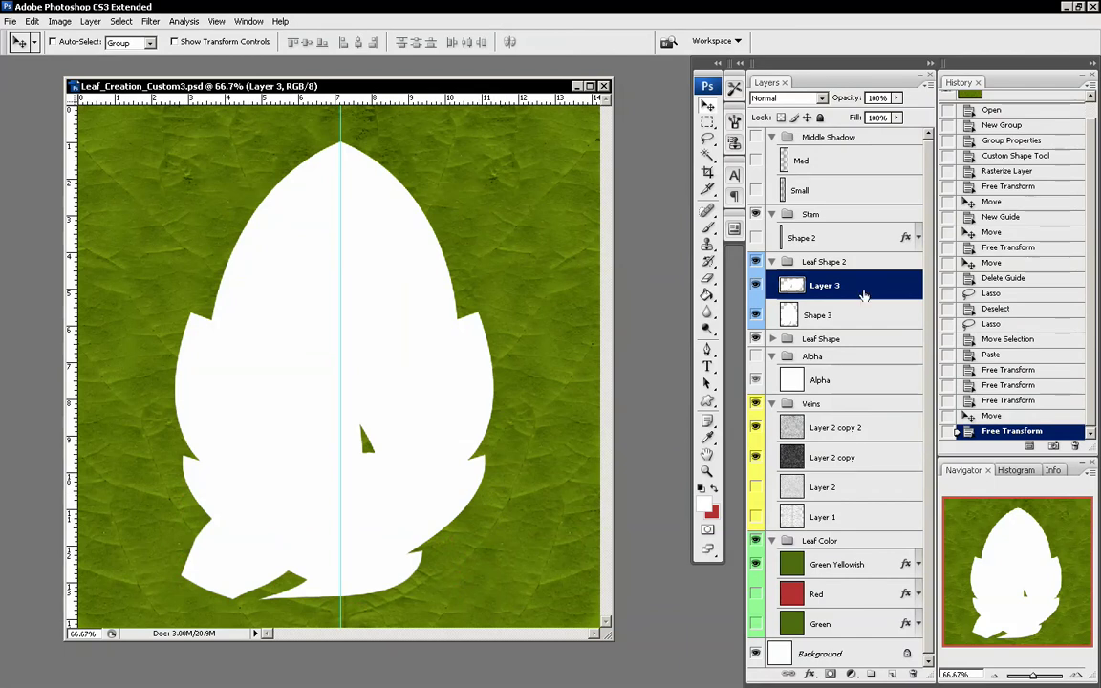
pyautogui.hotkey('ctrl', 'e')
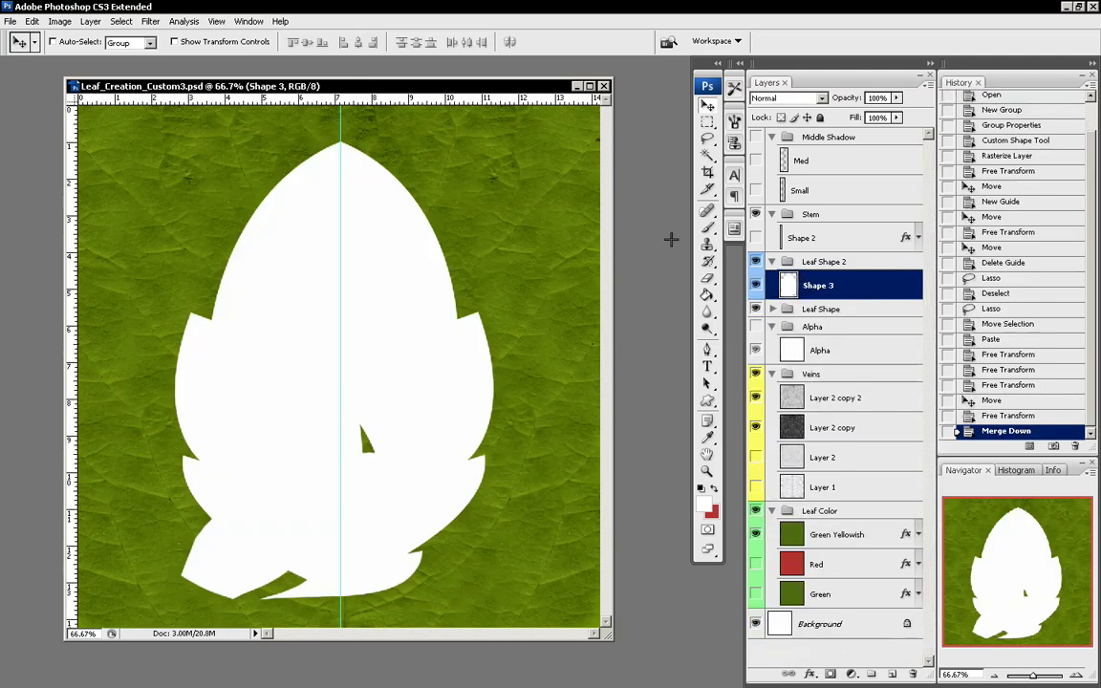
# - Pick up the Brush tool and check the leaf's white against the foreground colour using the Color Picker and Info readout
pyautogui.click(709, 224)
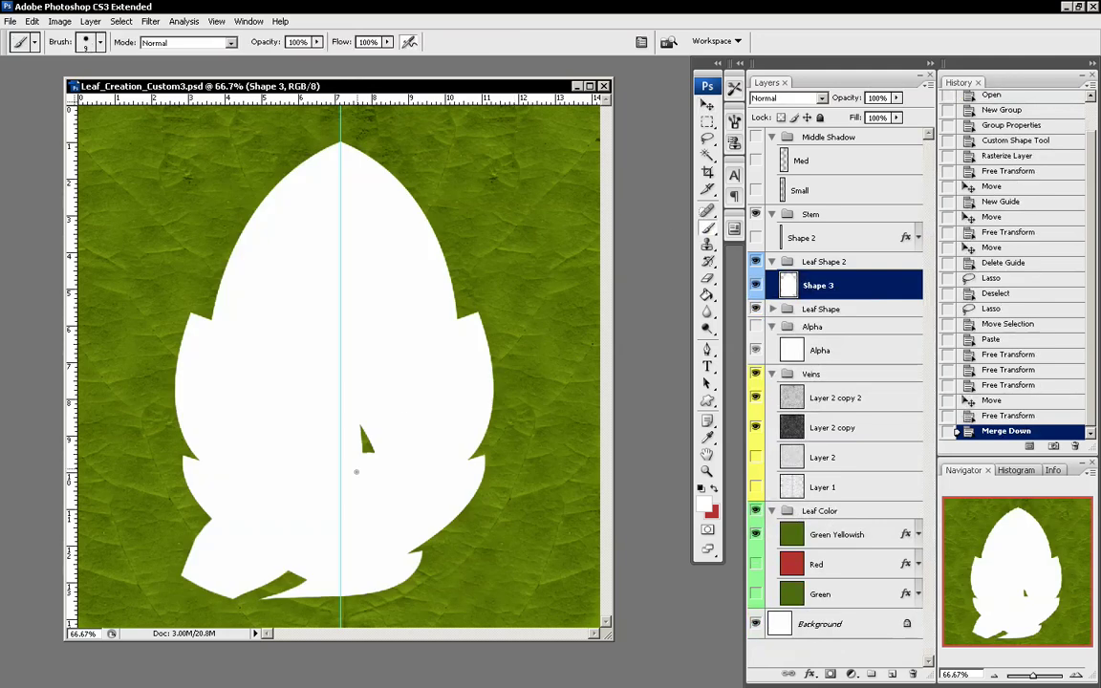
pyautogui.click(701, 506)
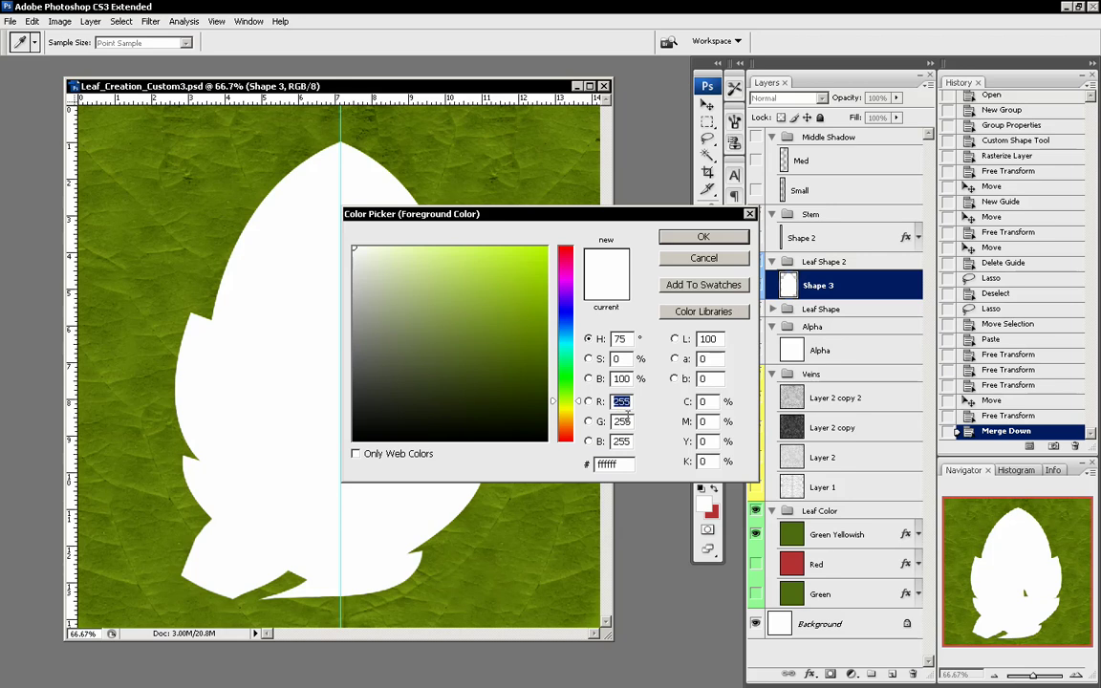
pyautogui.click(703, 258)
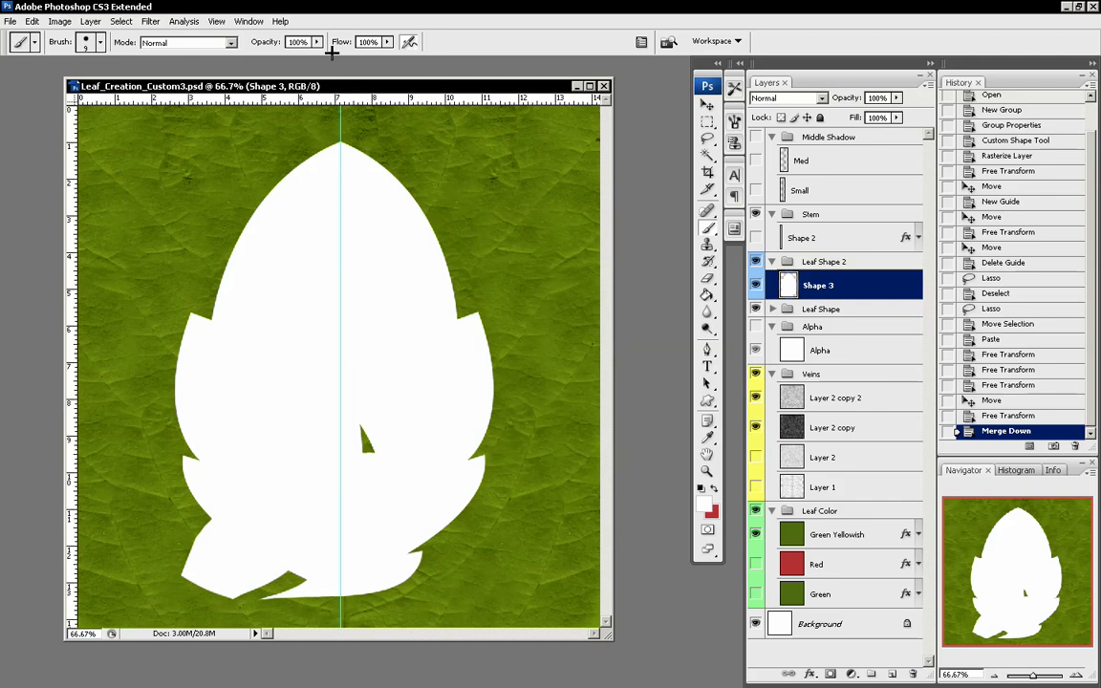
pyautogui.click(249, 21)
pyautogui.click(268, 182)
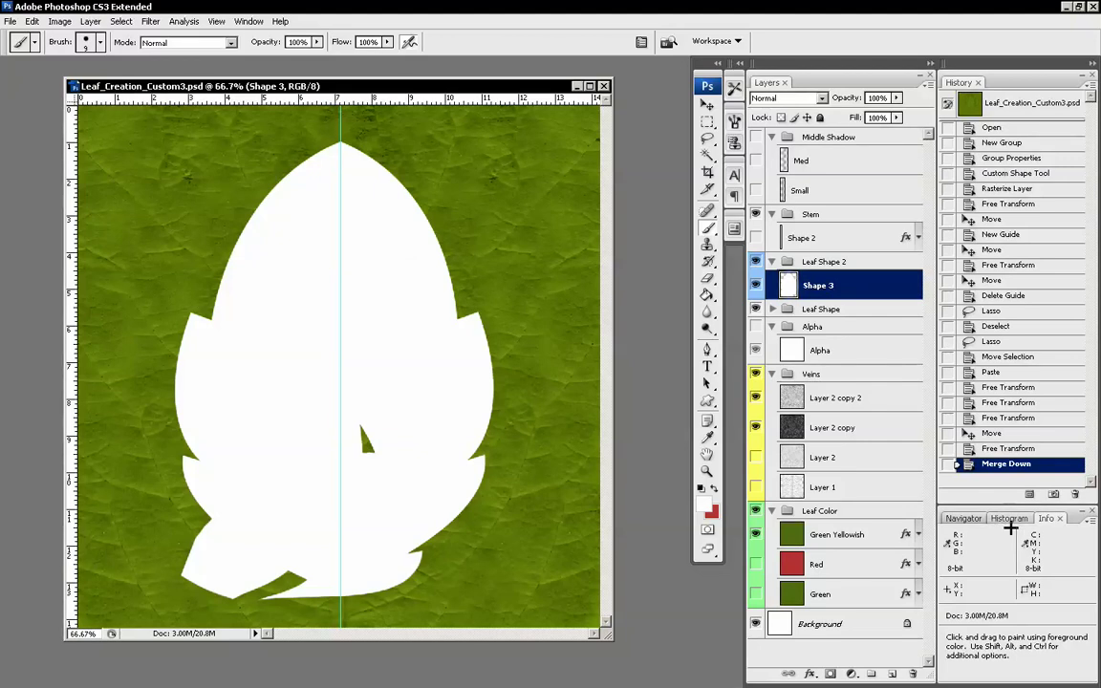
pyautogui.click(964, 518)
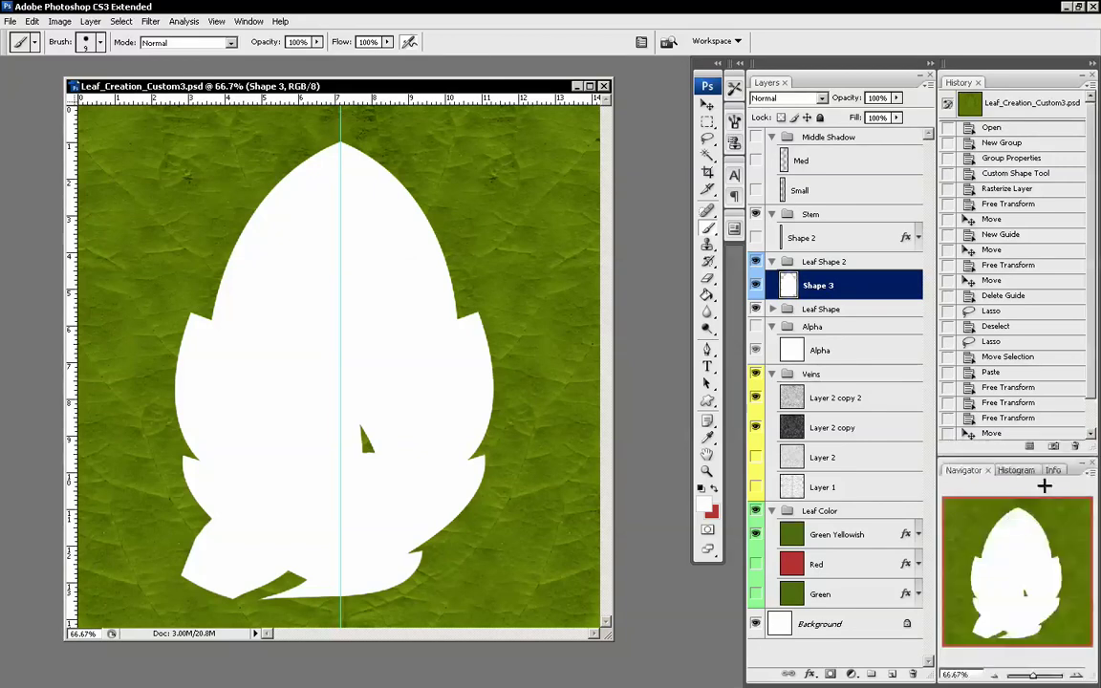
pyautogui.click(1048, 471)
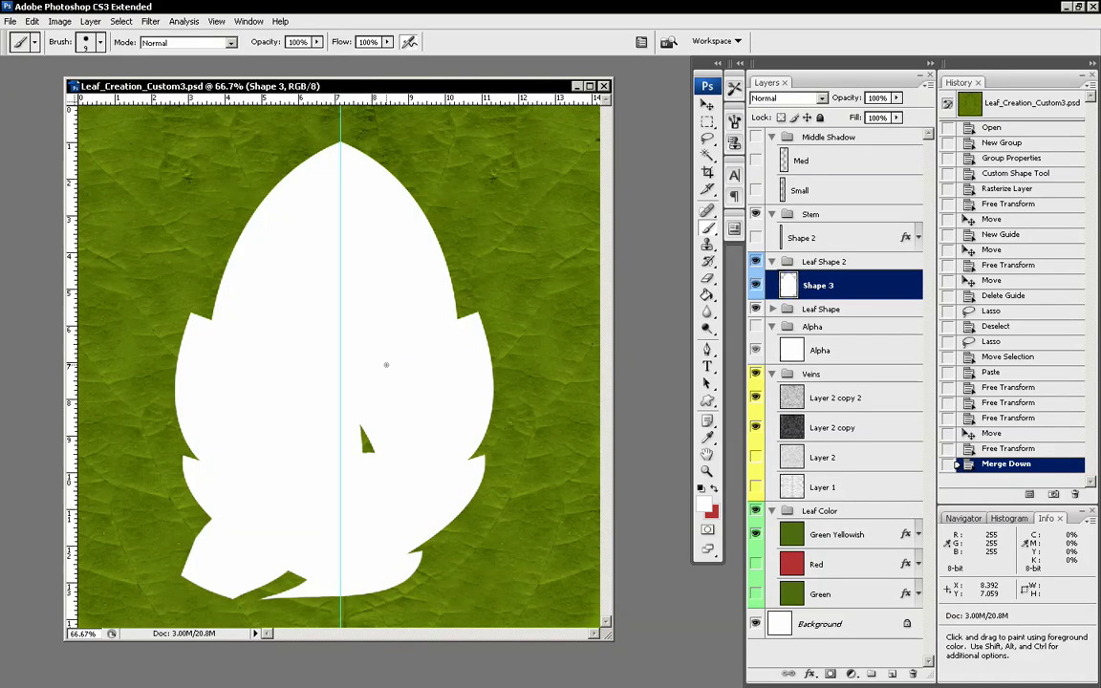
pyautogui.click(969, 519)
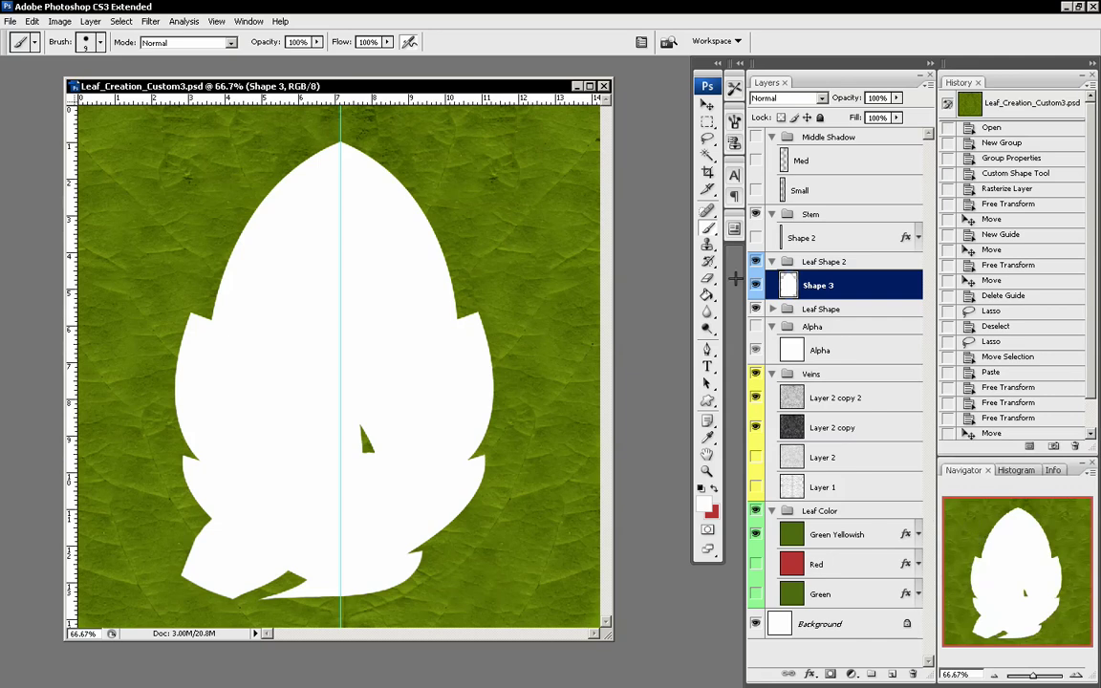
# - Enlarge the hard round brush to 56 px and paint white over the small triangular gap inside the leaf on Shape 3
pyautogui.rightClick(349, 422)
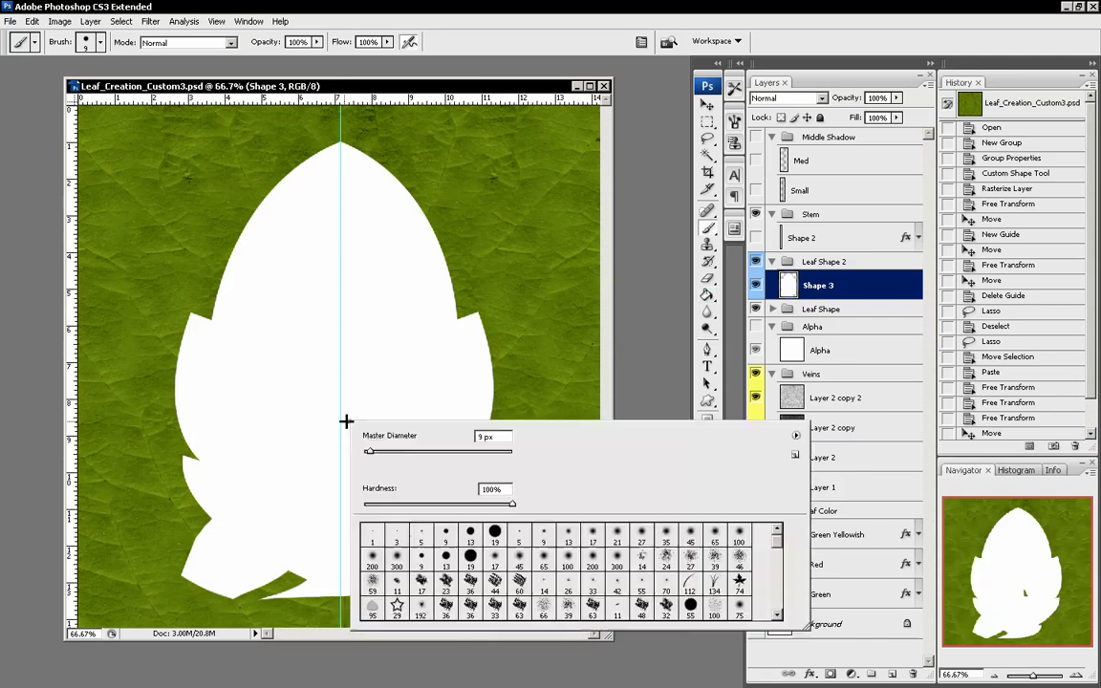
pyautogui.moveTo(460, 457); pyautogui.dragTo(402, 449)
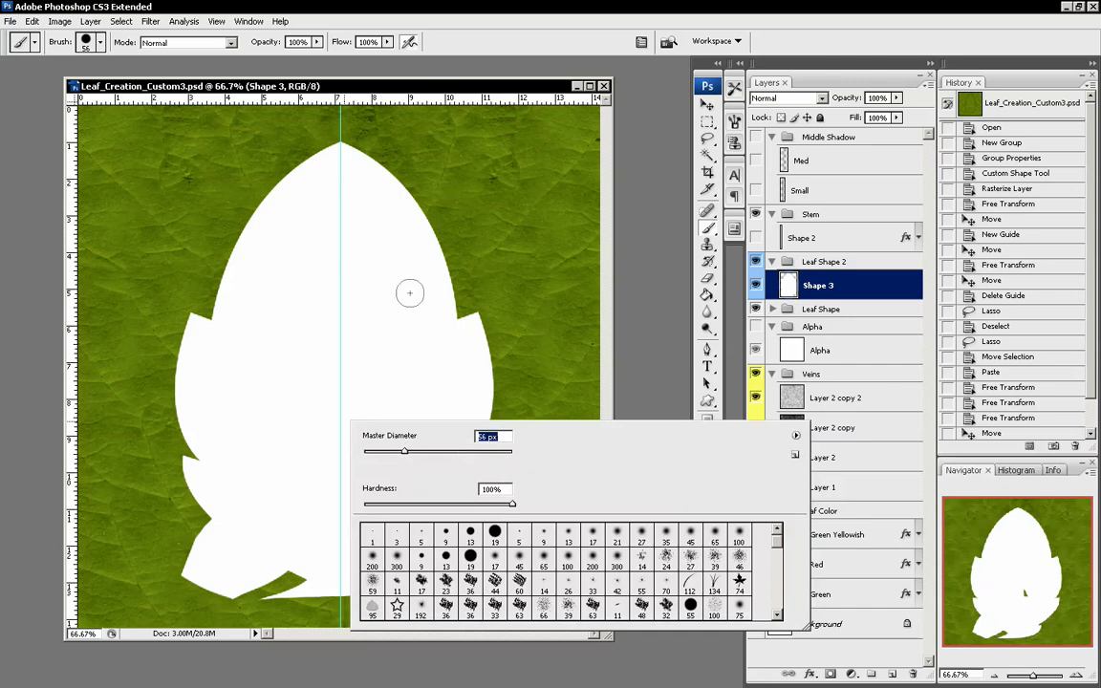
pyautogui.moveTo(439, 87); pyautogui.dragTo(444, 80)
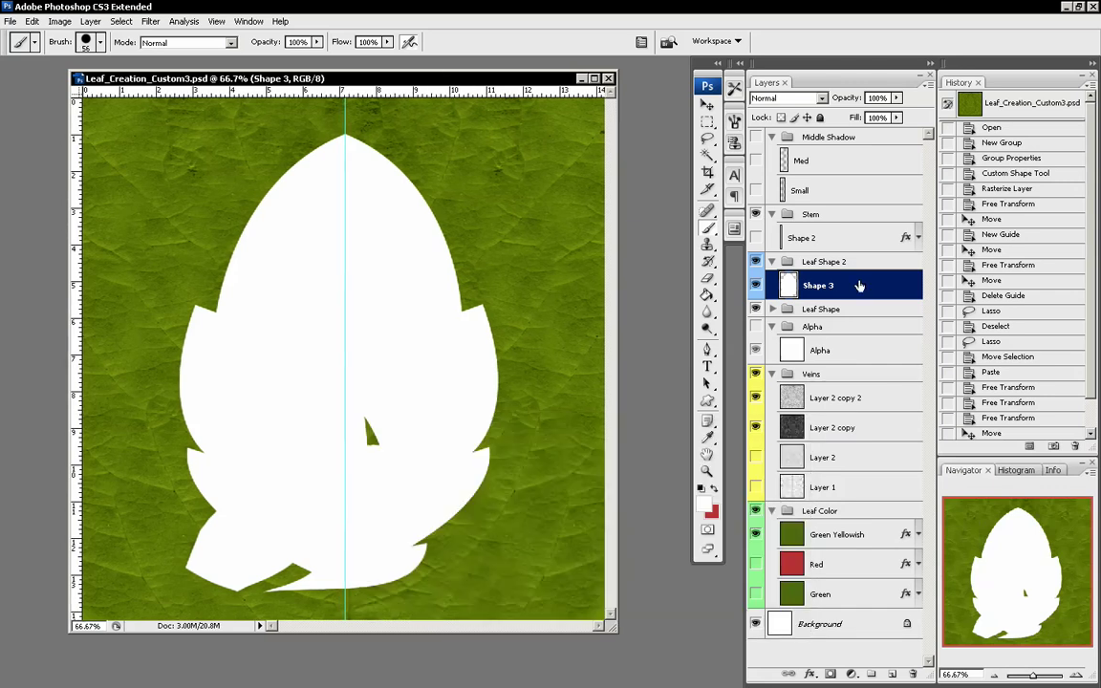
pyautogui.moveTo(376, 392)
pyautogui.mouseDown()
pyautogui.moveTo(365, 419)
pyautogui.moveTo(368, 403)
pyautogui.moveTo(370, 448)
pyautogui.moveTo(362, 401)
pyautogui.moveTo(372, 398)
pyautogui.moveTo(376, 428)
pyautogui.moveTo(382, 361)
pyautogui.mouseUp()
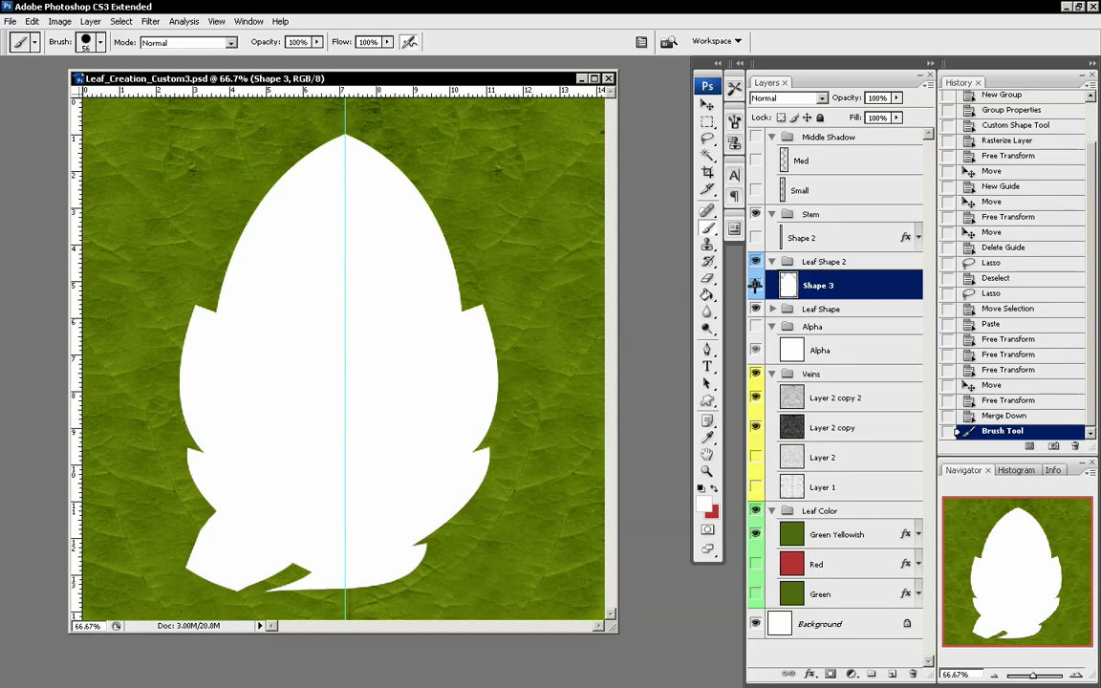
# - Try a red Stroke layer style on Shape 3, comparing outside and inside positions and widening it to 16 px, and discard it
pyautogui.doubleClick(863, 284)
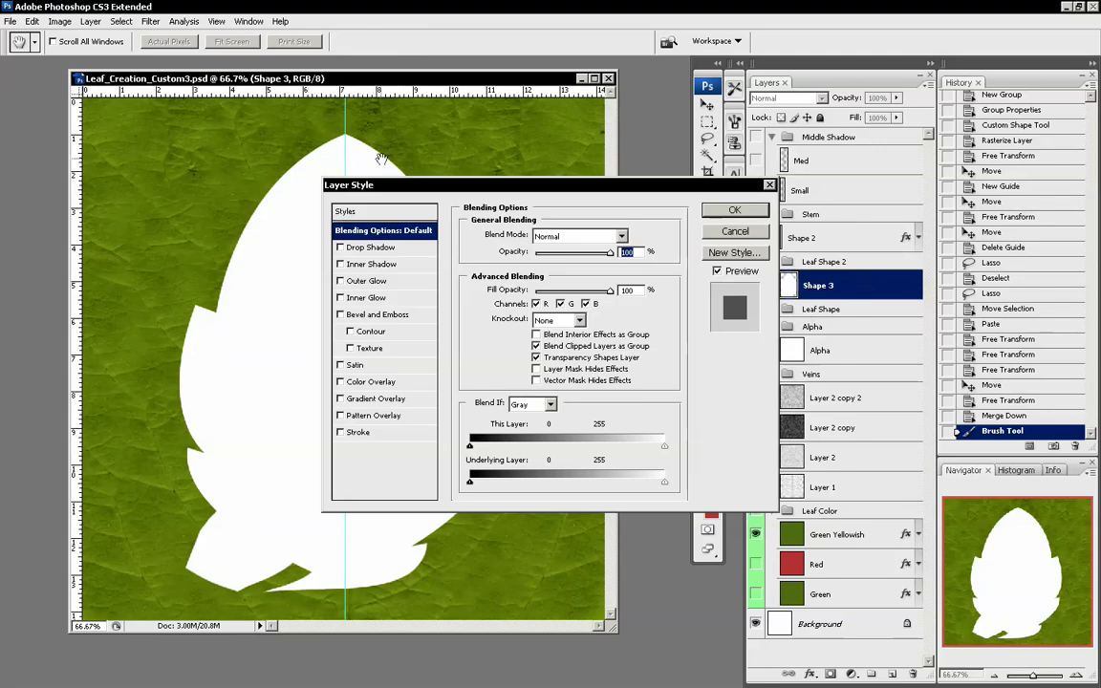
pyautogui.moveTo(417, 182); pyautogui.dragTo(567, 108)
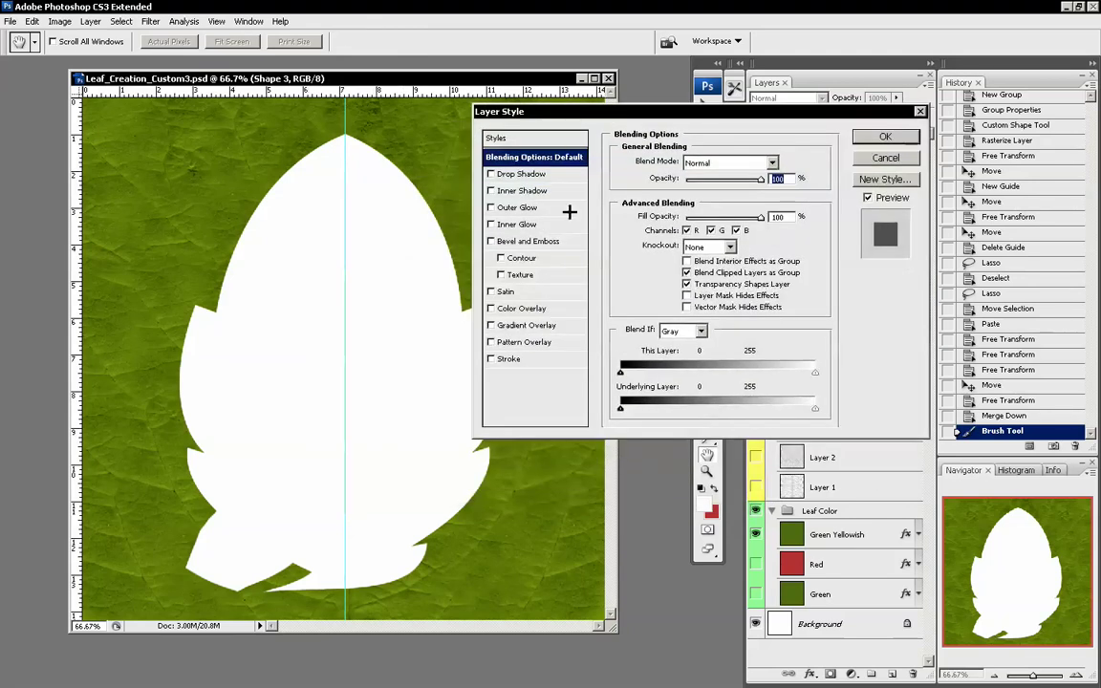
pyautogui.click(509, 359)
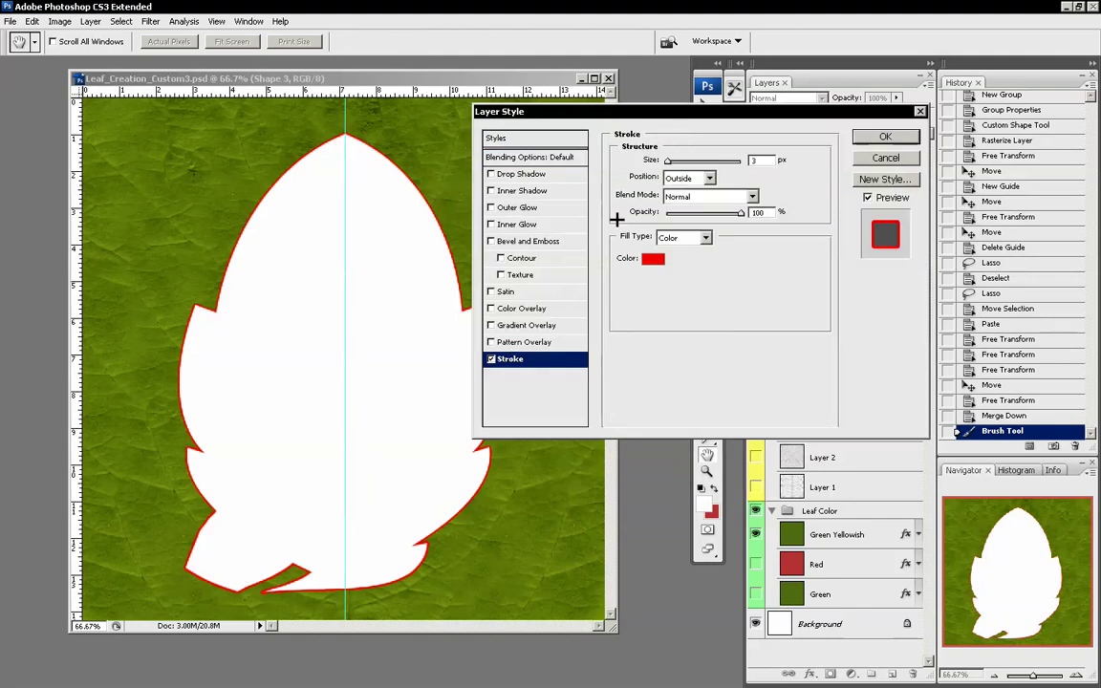
pyautogui.click(689, 177)
pyautogui.click(685, 203)
pyautogui.click(688, 178)
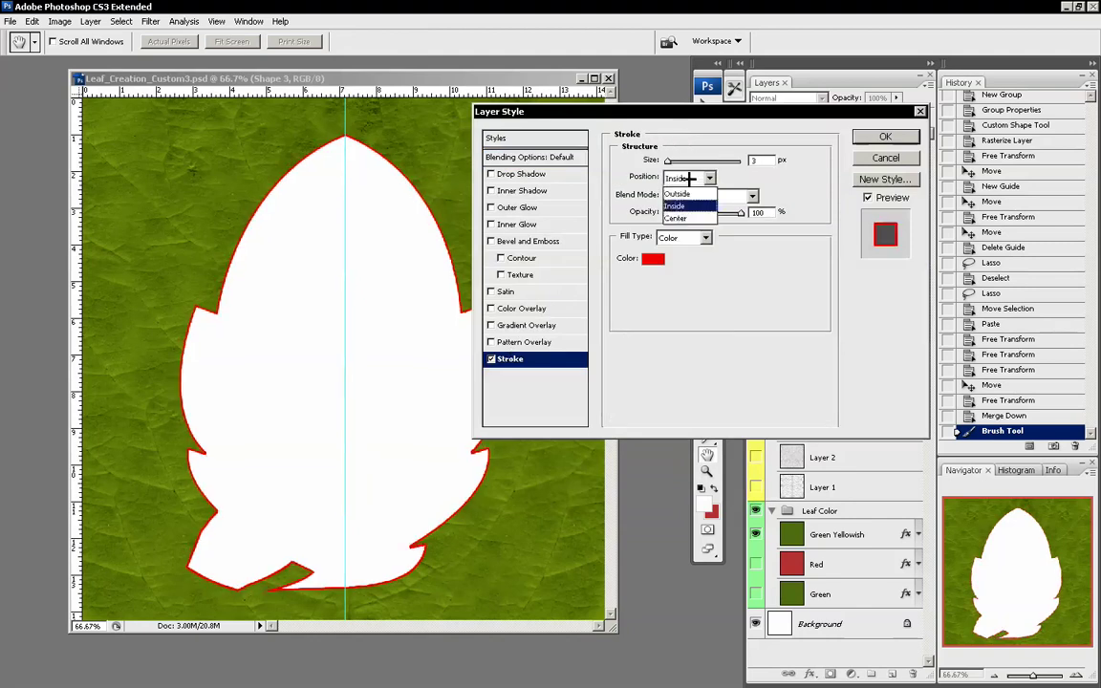
pyautogui.click(679, 192)
pyautogui.click(692, 178)
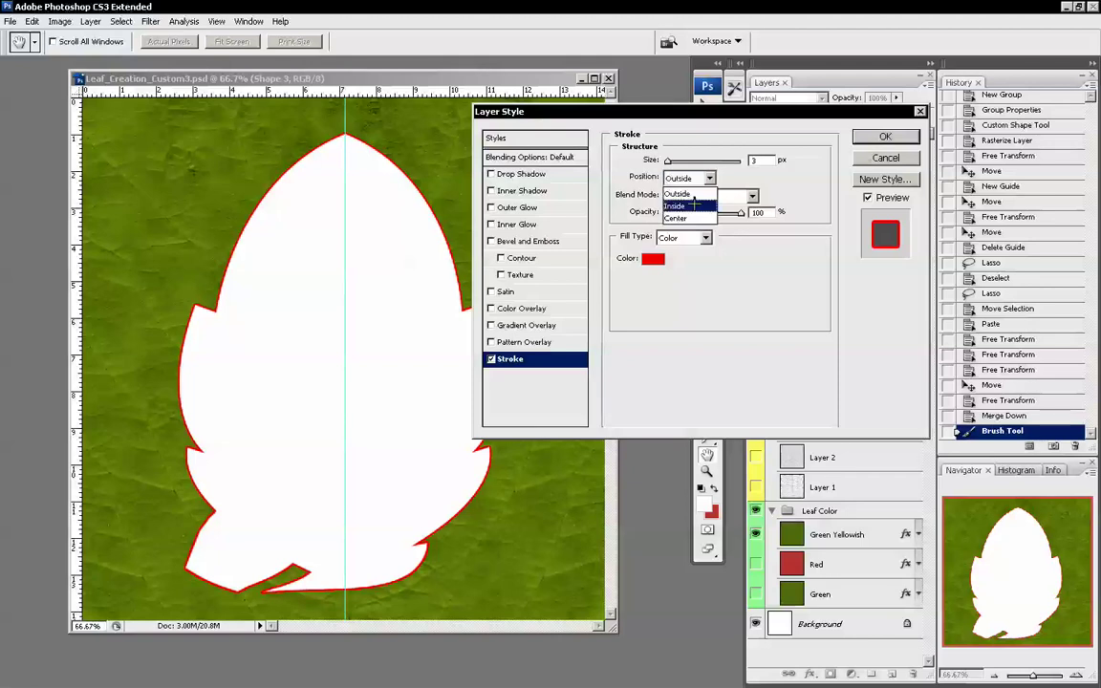
pyautogui.click(678, 204)
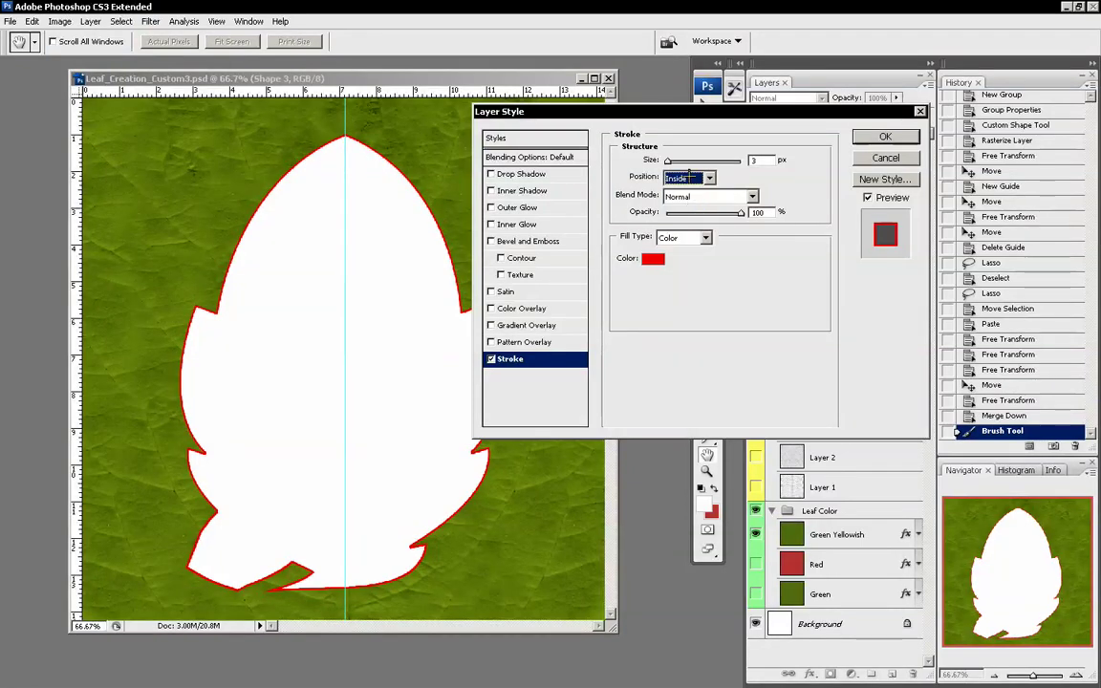
pyautogui.moveTo(669, 159)
pyautogui.mouseDown()
pyautogui.moveTo(703, 161)
pyautogui.moveTo(674, 159)
pyautogui.mouseUp()
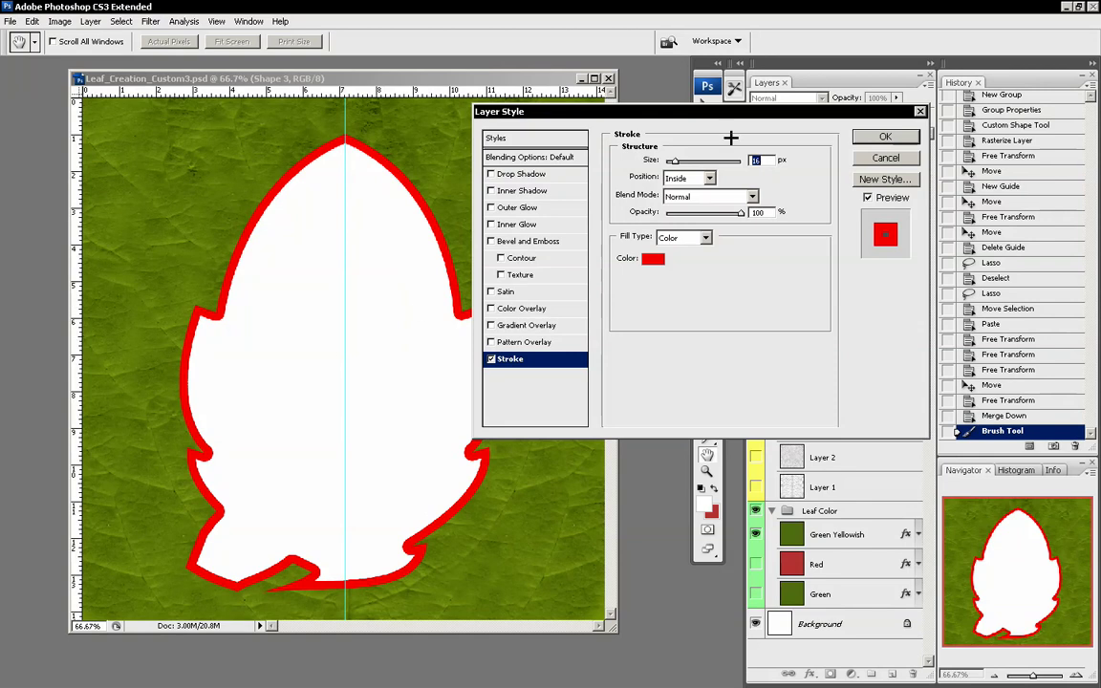
pyautogui.click(874, 160)
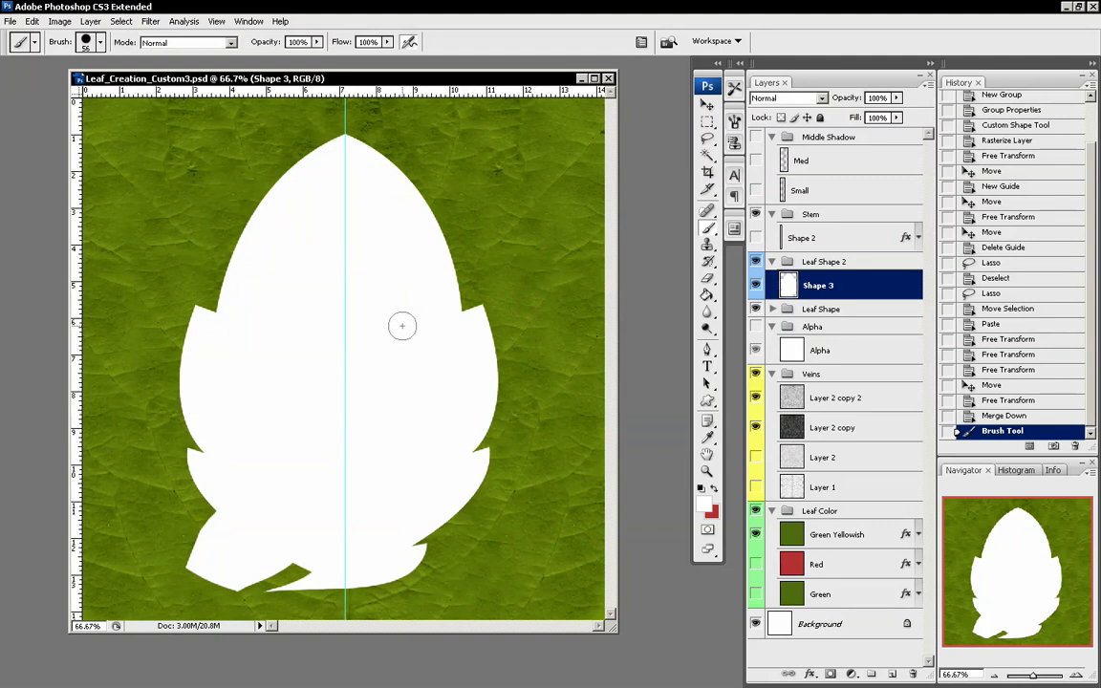
pyautogui.press('m')
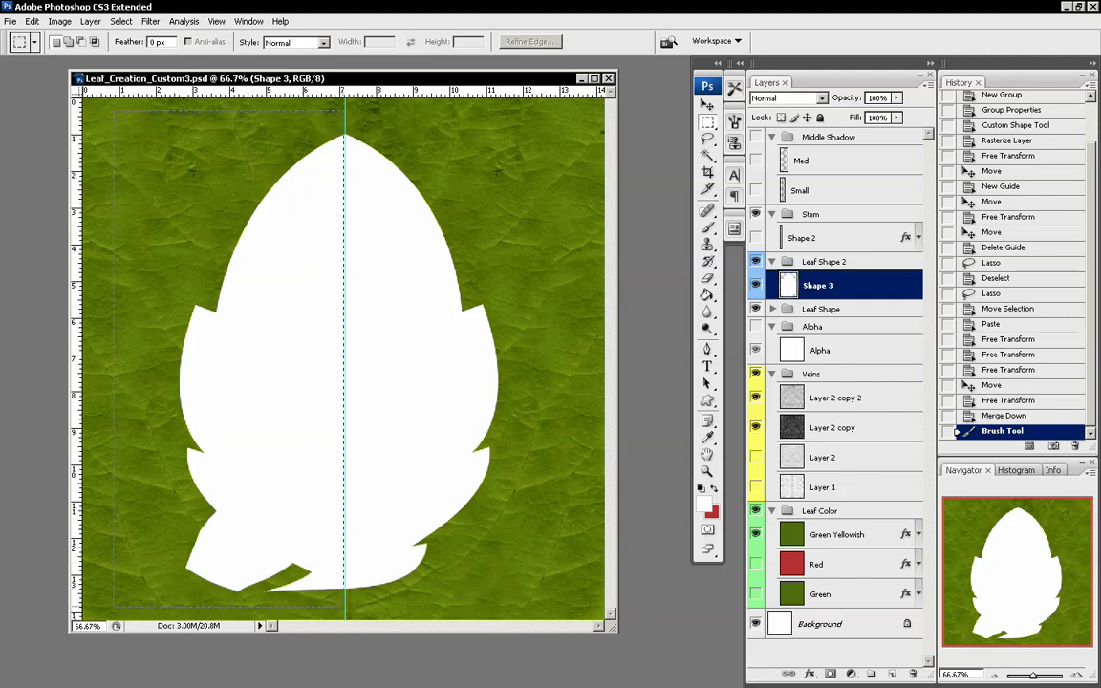
pyautogui.moveTo(344, 607); pyautogui.dragTo(349, 593)
pyautogui.rightClick(321, 316)
pyautogui.click(353, 327)
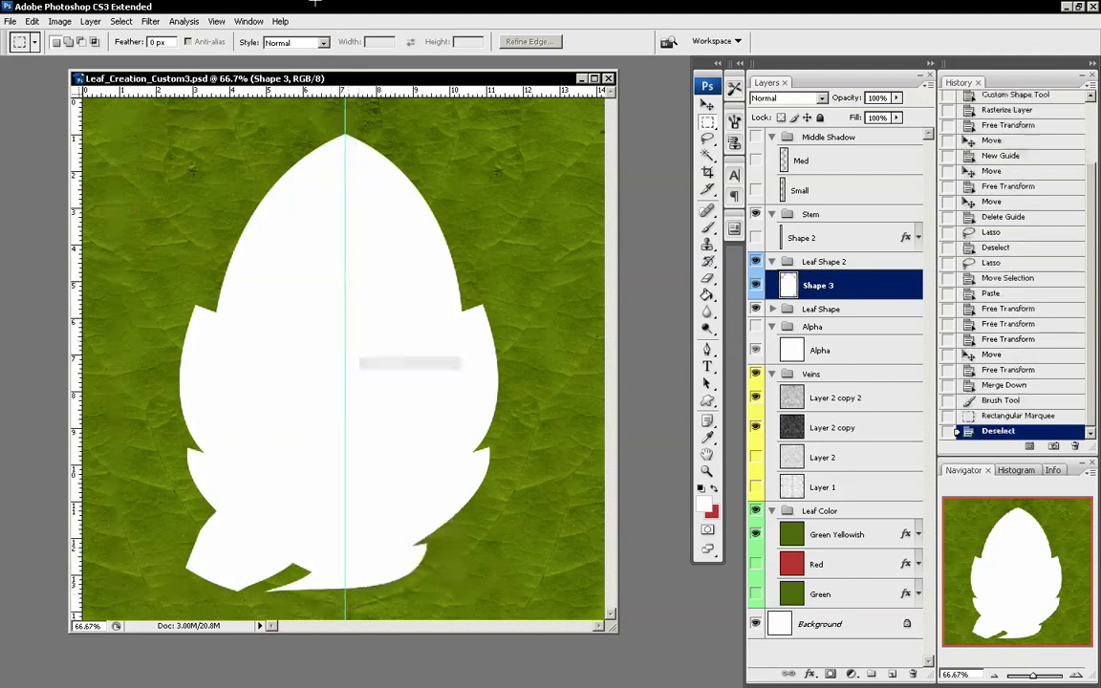
# - Check the snapping options for guides, layers and document bounds
pyautogui.click(218, 21)
pyautogui.click(287, 221)
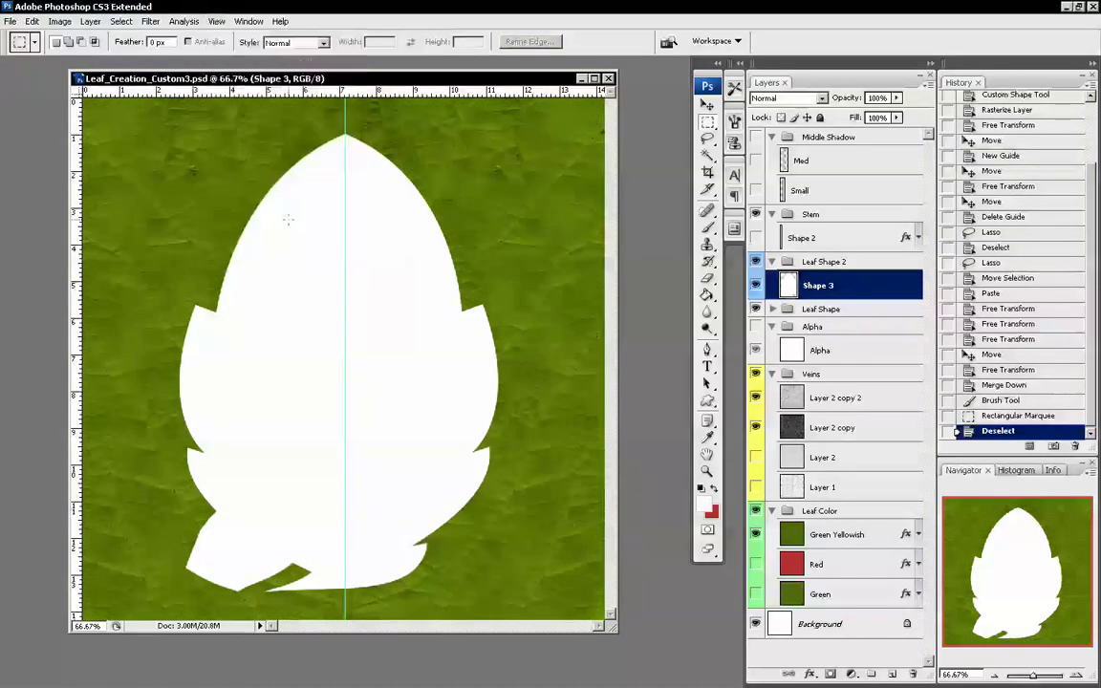
pyautogui.click(217, 21)
pyautogui.moveTo(282, 268)
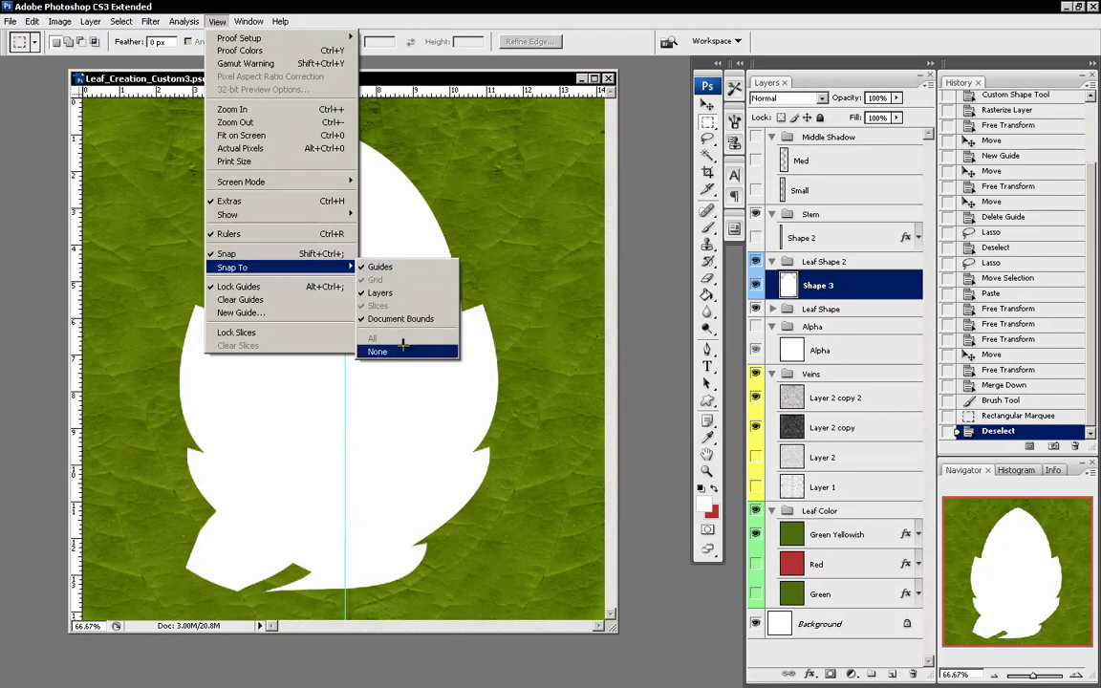
pyautogui.moveTo(427, 77); pyautogui.dragTo(444, 76)
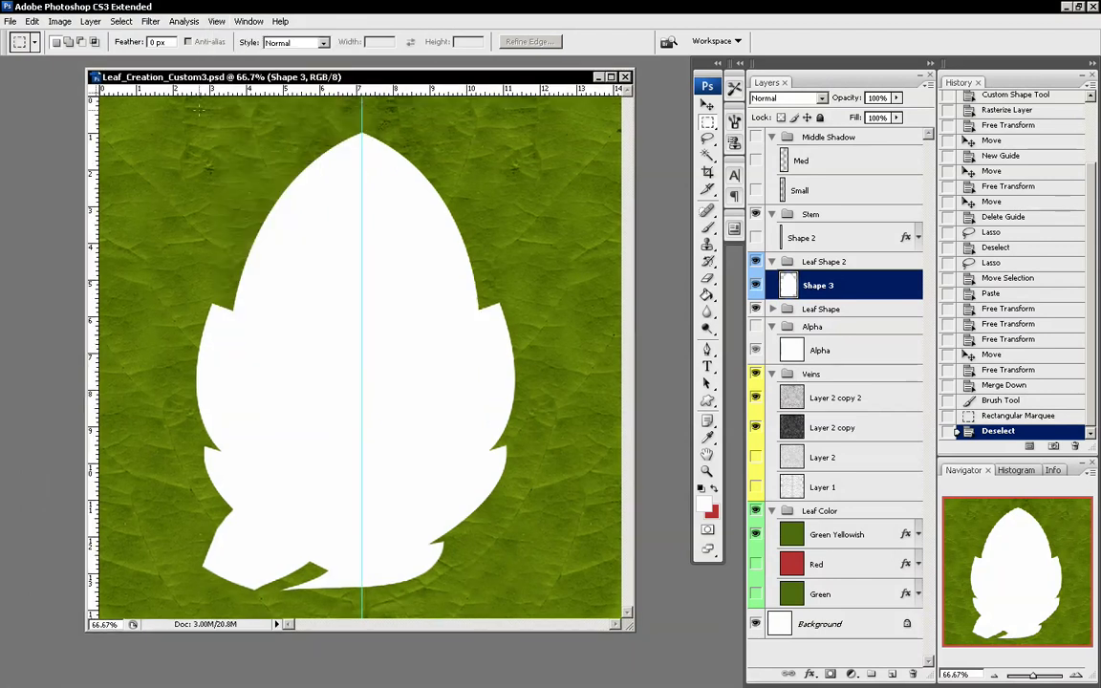
# - Select the leaf's left half with a rectangular marquee snapped to the centre guide, delete it from Shape 3, and deselect
pyautogui.moveTo(132, 103); pyautogui.dragTo(212, 273)
pyautogui.moveTo(334, 588); pyautogui.dragTo(361, 600)
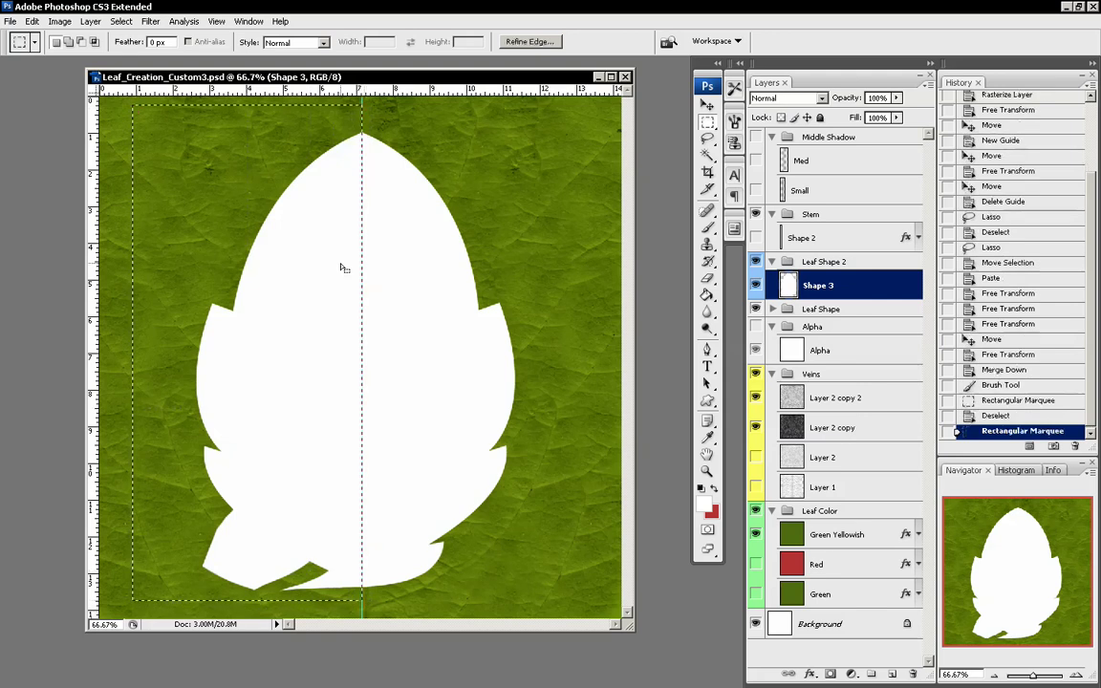
pyautogui.press('Delete')
pyautogui.rightClick(317, 172)
pyautogui.click(338, 179)
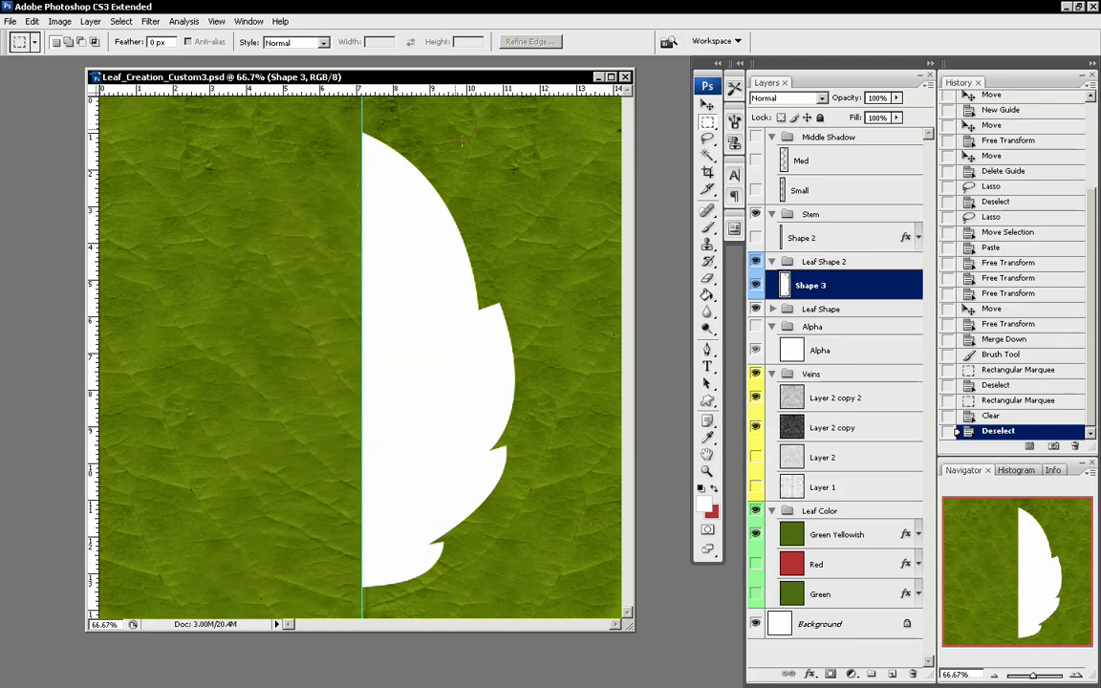
# - Clear the guides and duplicate the remaining half leaf, placing the copy just left of the original's straight edge
pyautogui.click(217, 21)
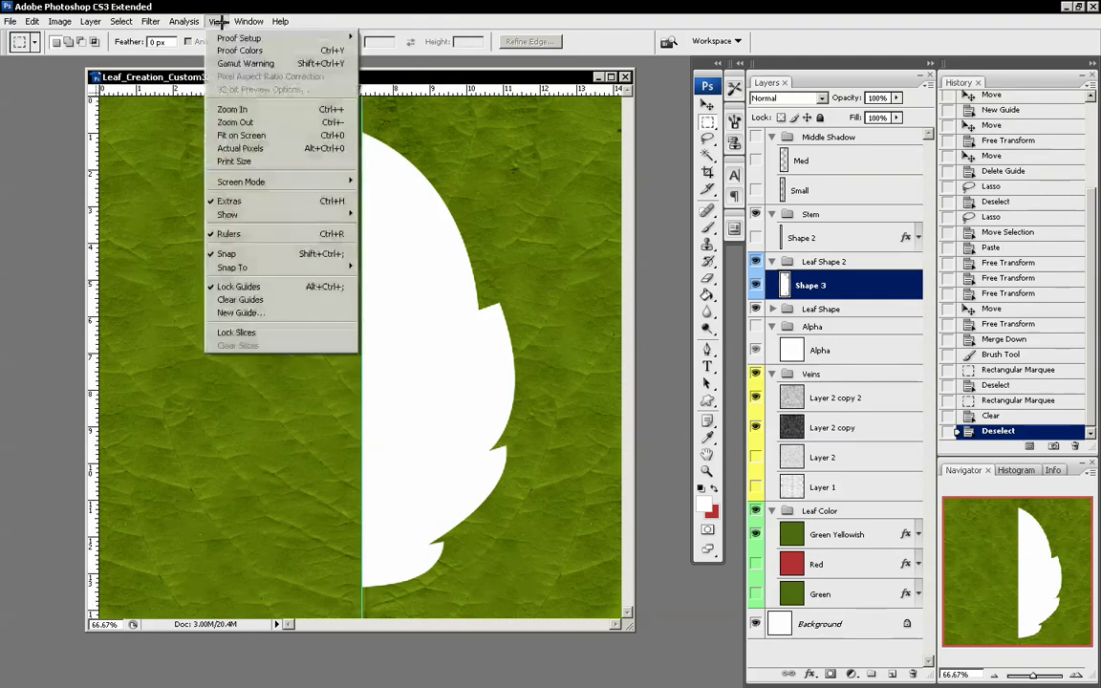
pyautogui.click(240, 299)
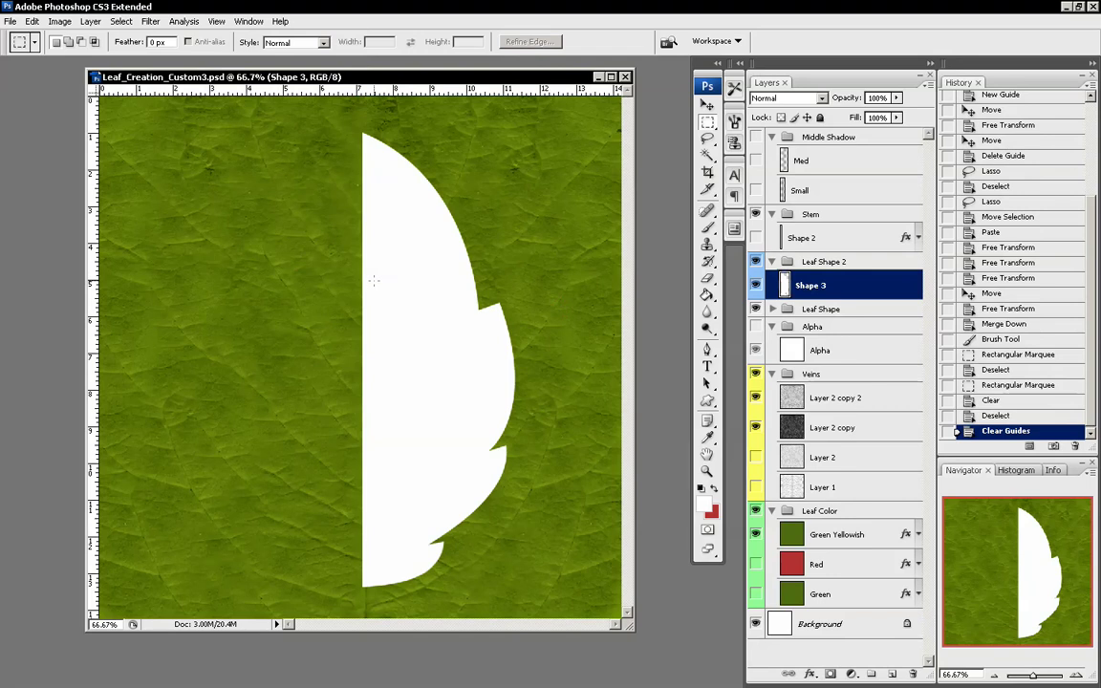
pyautogui.press('v')
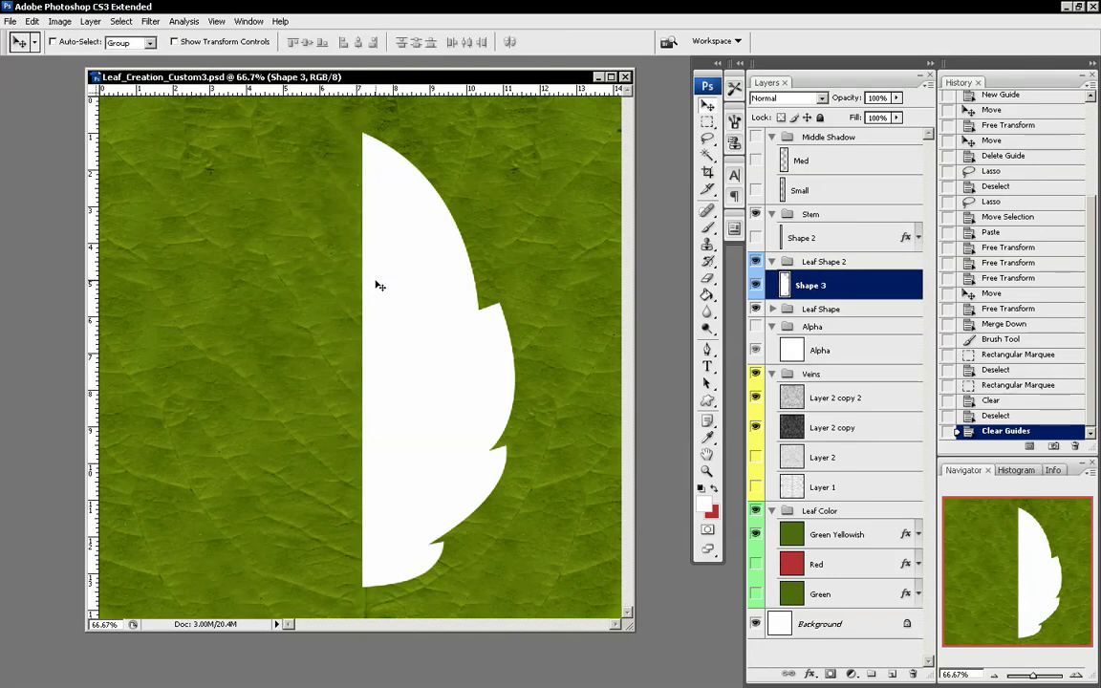
pyautogui.moveTo(488, 290); pyautogui.dragTo(341, 293)
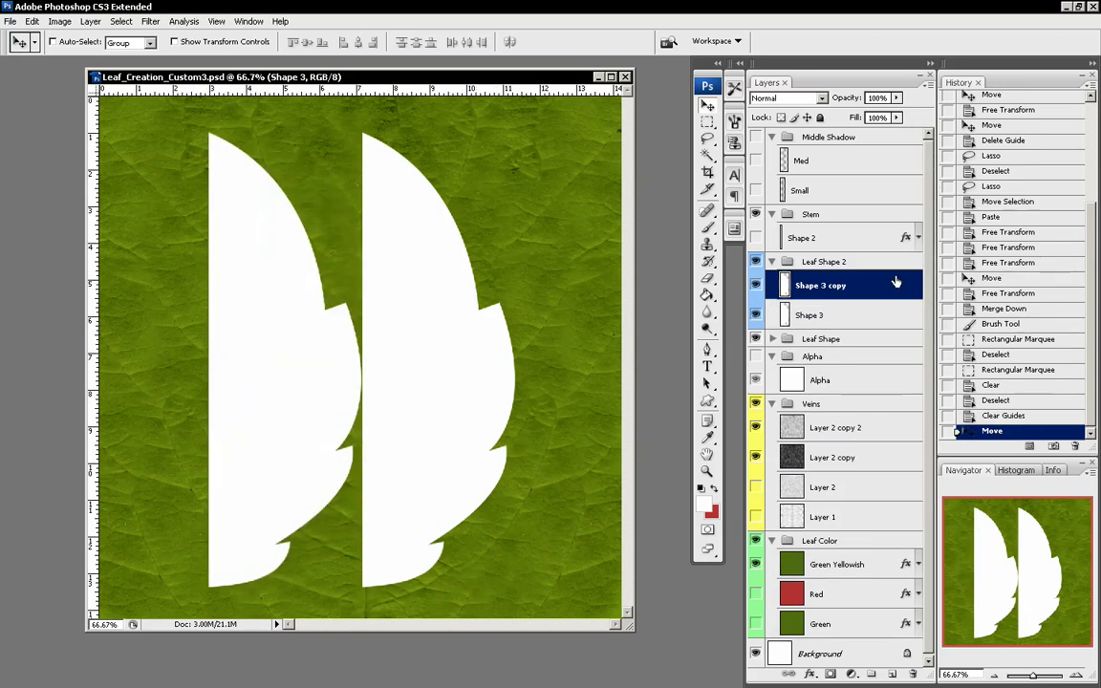
# - Flip the duplicated half leaf horizontally so it mirrors the original half along their shared straight edge
pyautogui.moveTo(845, 299)
pyautogui.mouseDown()
pyautogui.moveTo(832, 629)
pyautogui.moveTo(845, 666)
pyautogui.moveTo(912, 676)
pyautogui.moveTo(898, 667)
pyautogui.moveTo(846, 256)
pyautogui.moveTo(864, 298)
pyautogui.mouseUp()
pyautogui.moveTo(364, 344)
pyautogui.mouseDown()
pyautogui.moveTo(395, 345)
pyautogui.moveTo(366, 346)
pyautogui.mouseUp()
pyautogui.hotkey('ctrl', 't')
pyautogui.rightClick(323, 244)
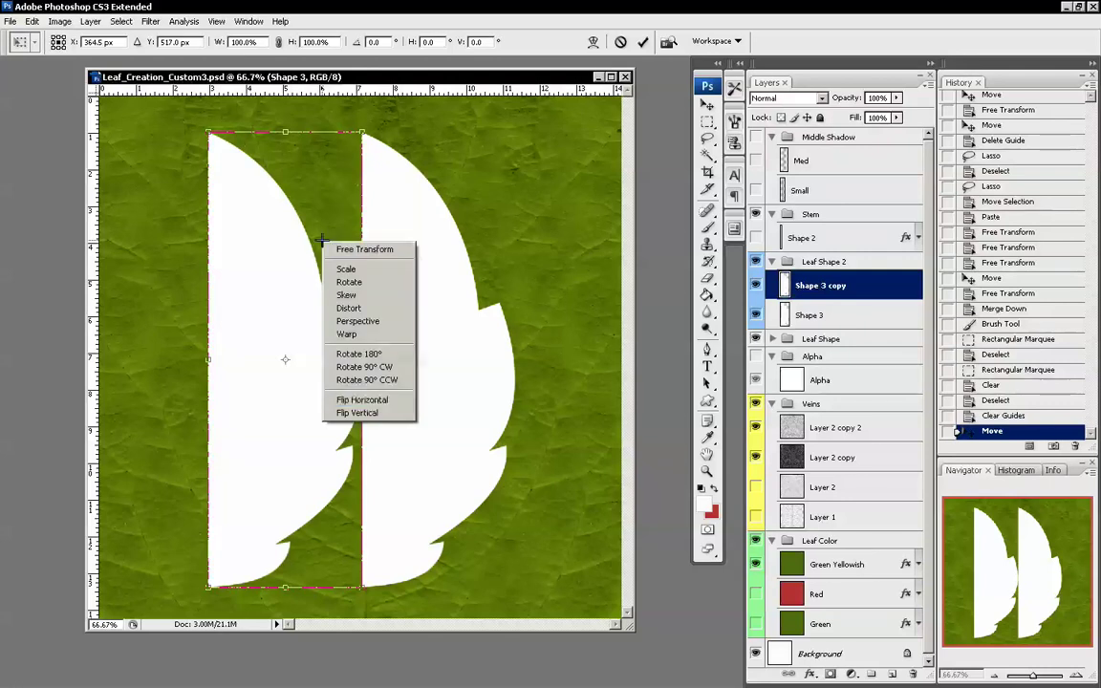
pyautogui.click(383, 399)
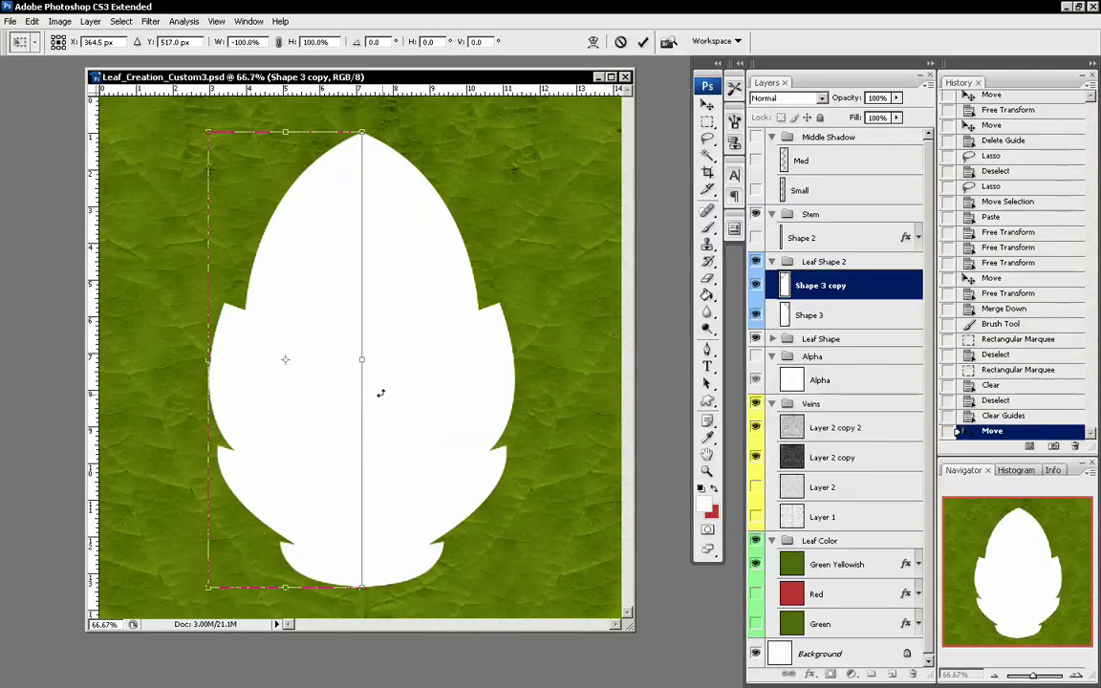
pyautogui.moveTo(334, 363)
pyautogui.mouseDown()
pyautogui.moveTo(322, 363)
pyautogui.moveTo(335, 366)
pyautogui.mouseUp()
pyautogui.press('Return')
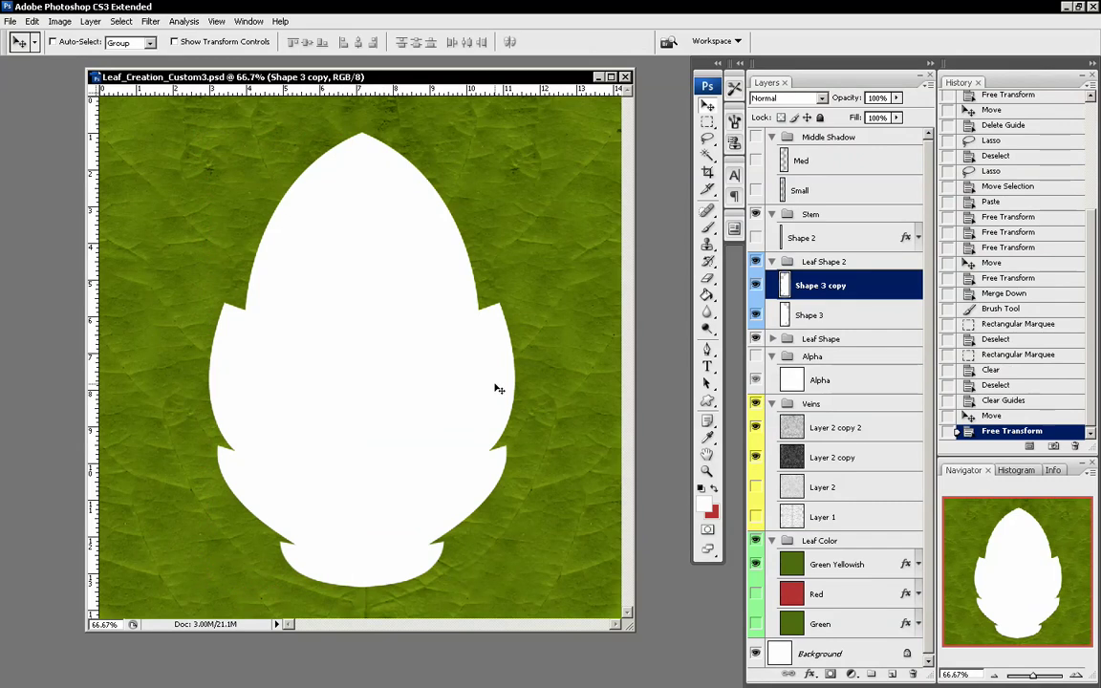
# - Merge the mirrored copy down into Shape 3 and toggle the merged layer's visibility to check it
pyautogui.hotkey('ctrl', 'e')
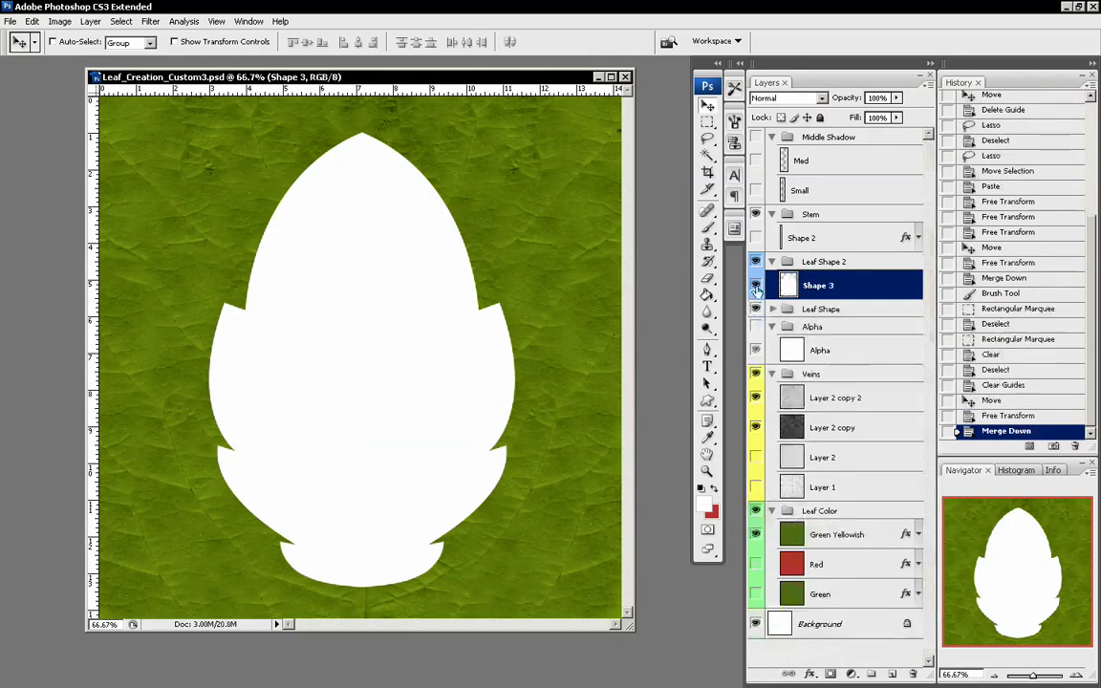
pyautogui.click(756, 286)
pyautogui.click(756, 285)
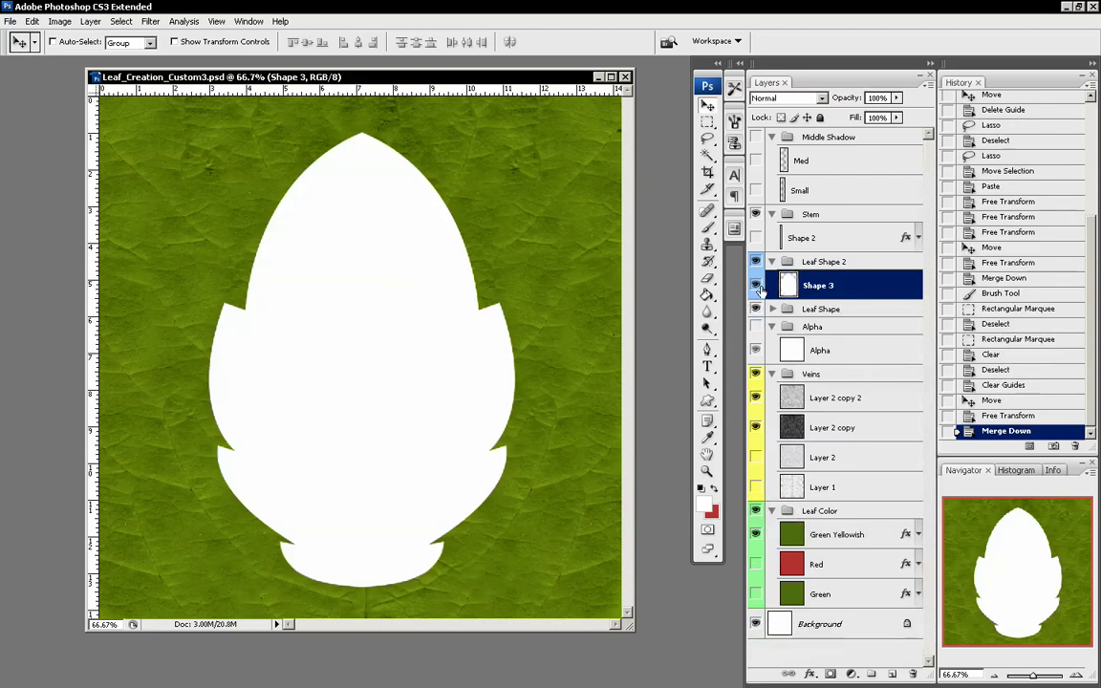
# - Try a red 38 px Stroke layer style on the merged leaf, comparing outside and inside positions, and discard it
pyautogui.doubleClick(847, 280)
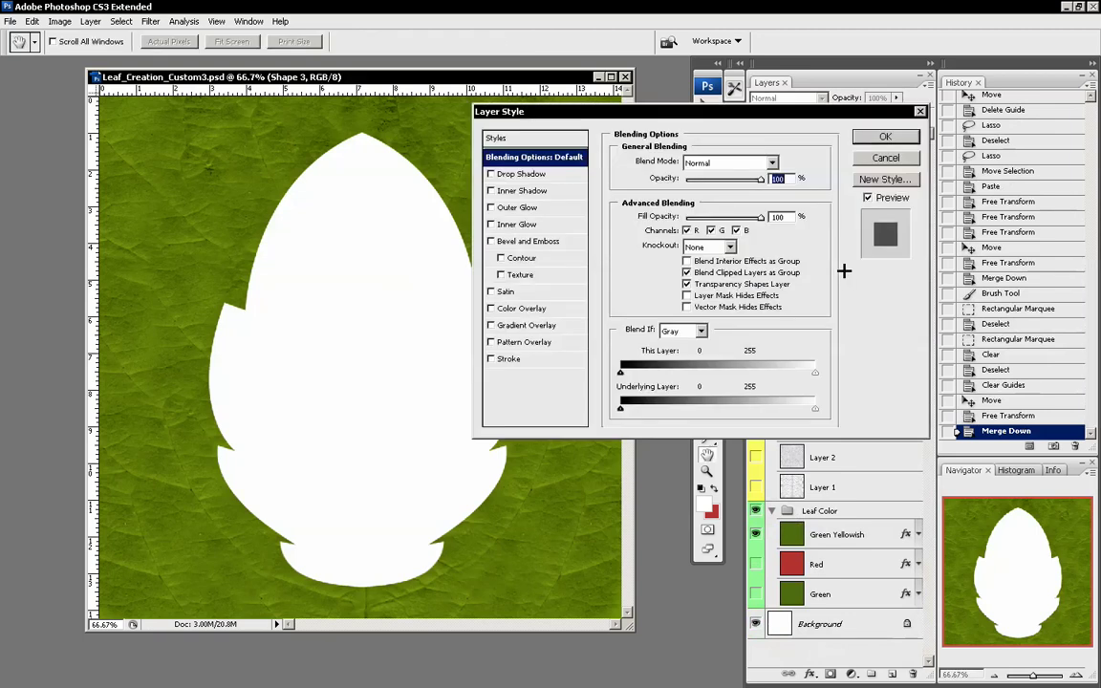
pyautogui.click(506, 359)
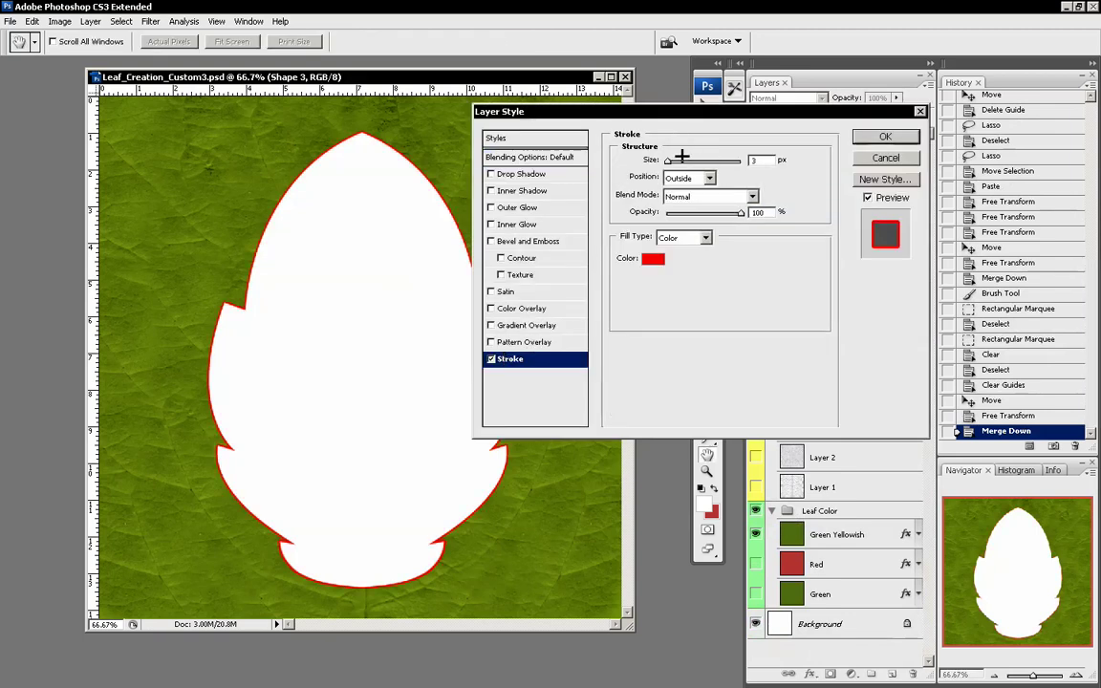
pyautogui.moveTo(680, 159); pyautogui.dragTo(682, 159)
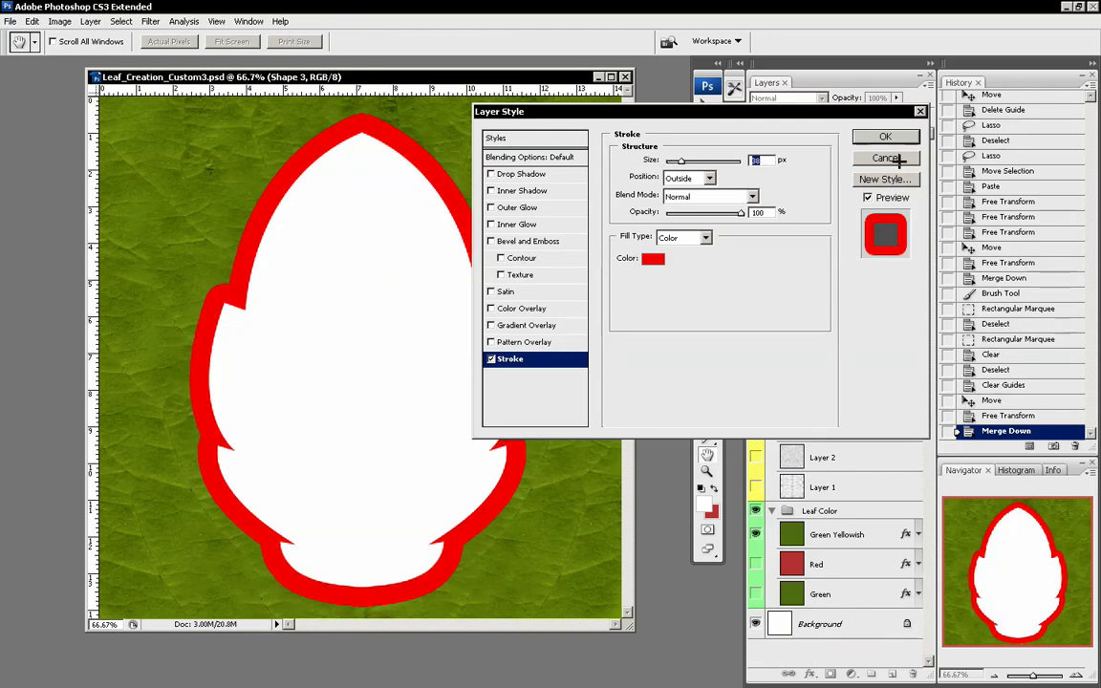
pyautogui.click(677, 178)
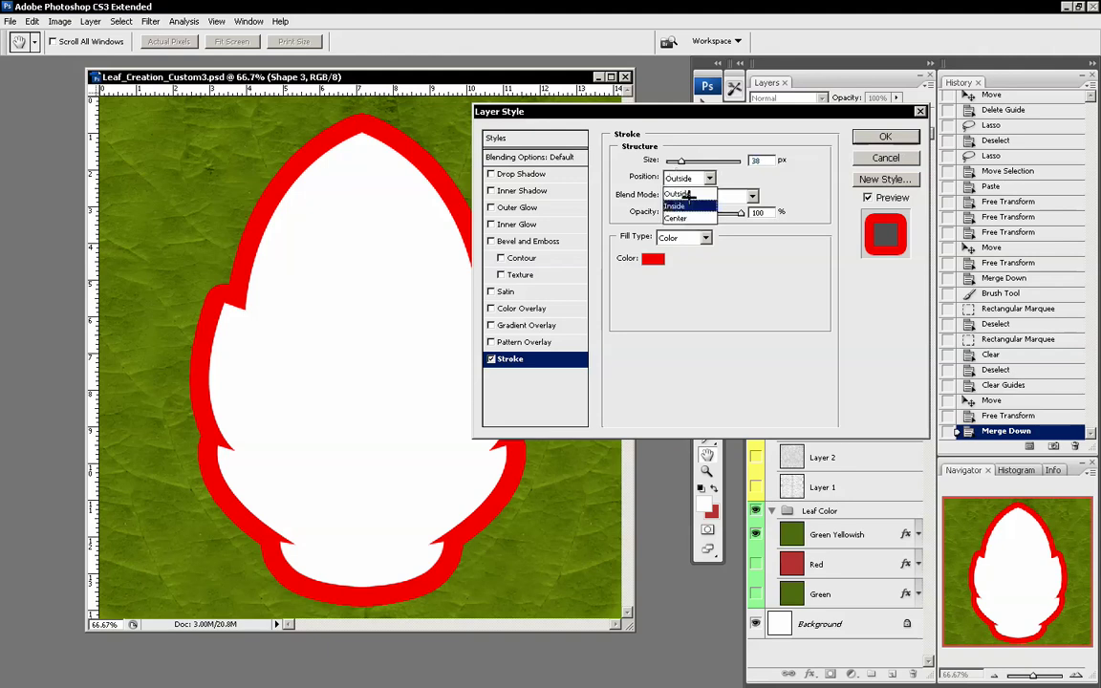
pyautogui.click(678, 191)
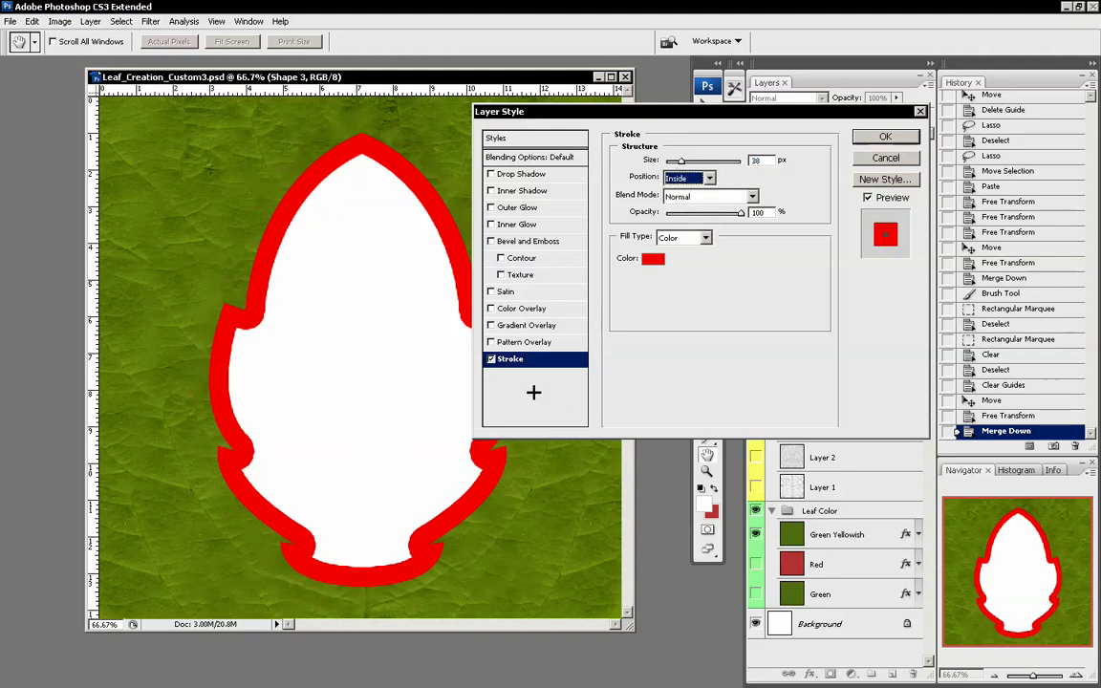
pyautogui.click(492, 359)
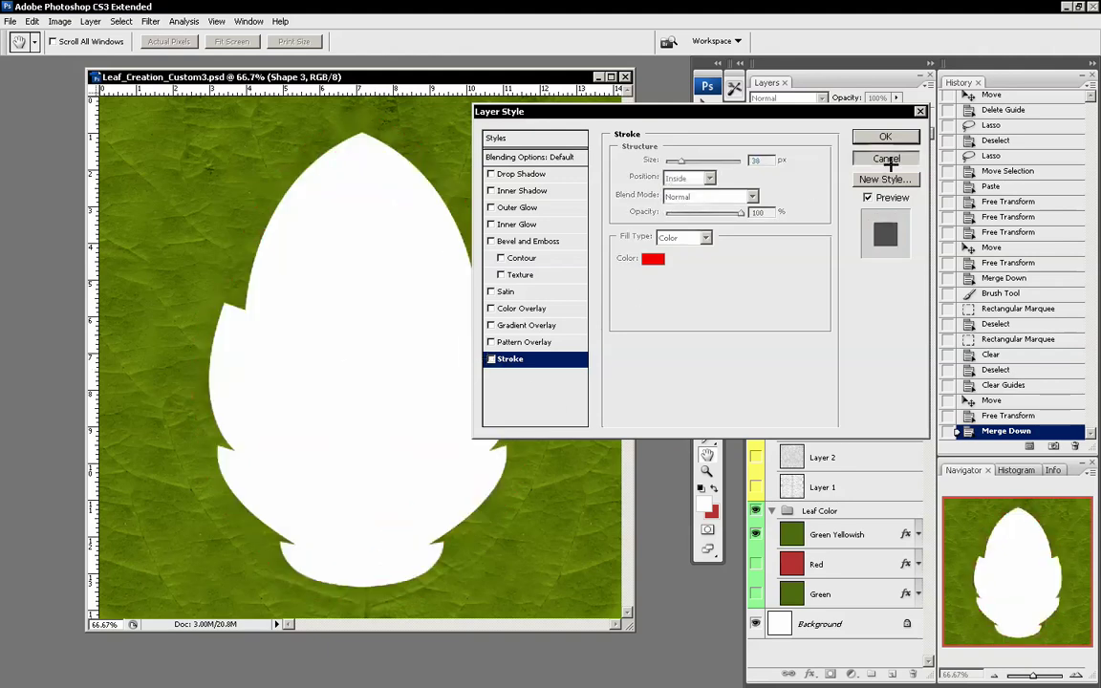
pyautogui.press('Return')
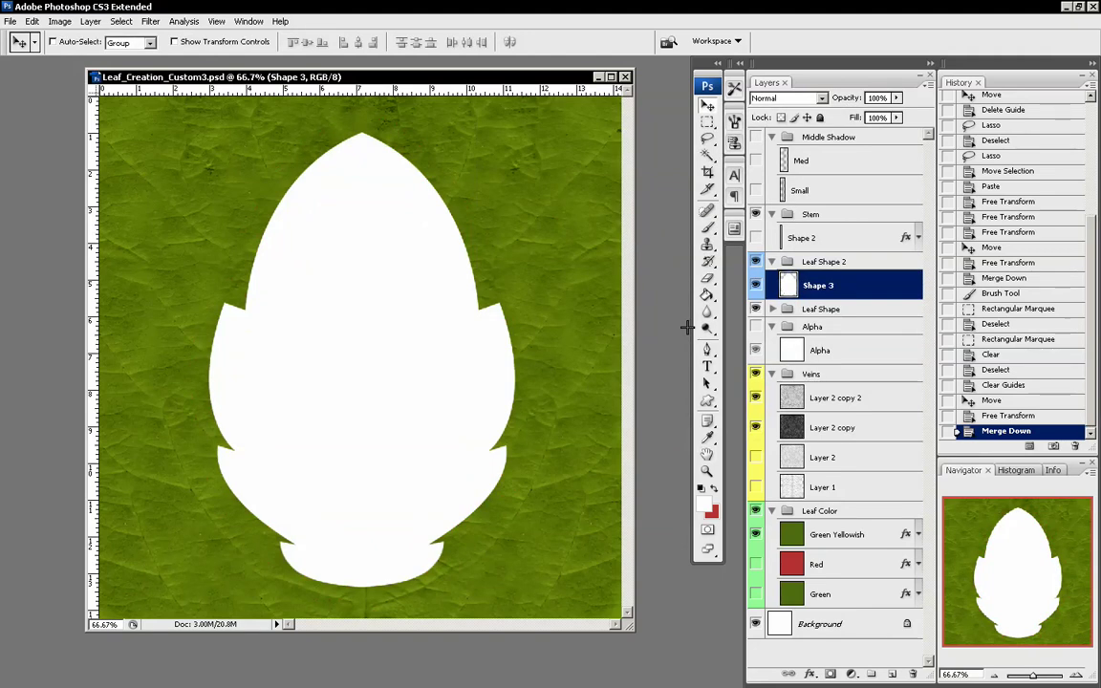
# - Rename the merged leaf layer as "Shape 2 Leaf"
pyautogui.rightClick(863, 285)
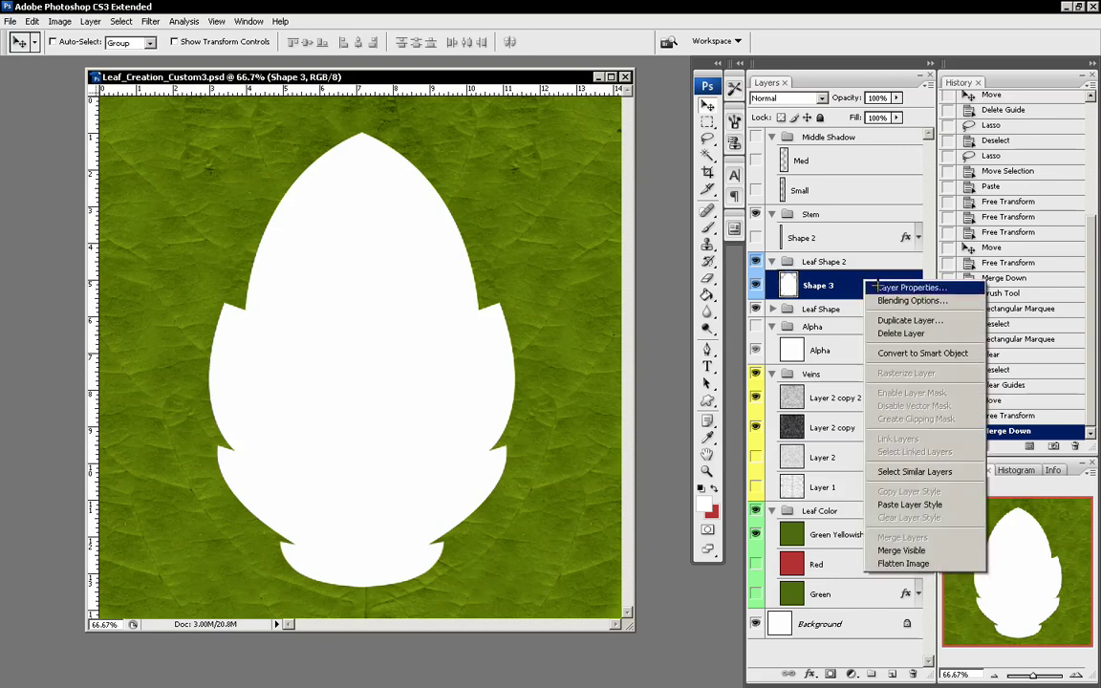
pyautogui.click(877, 287)
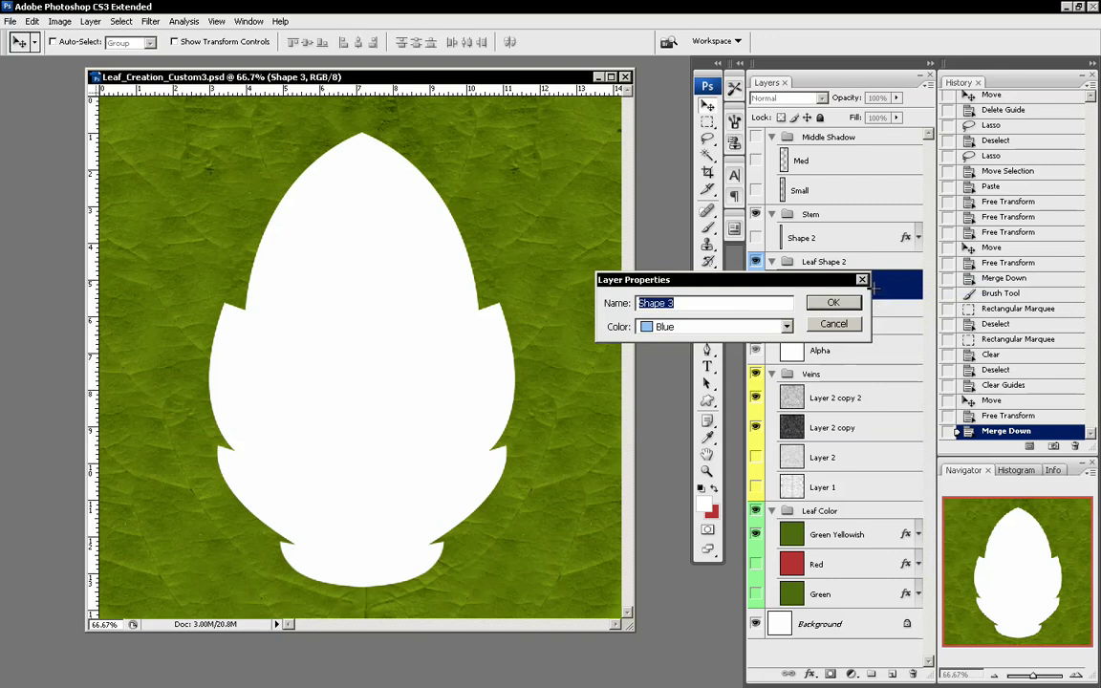
pyautogui.moveTo(829, 287); pyautogui.dragTo(840, 321)
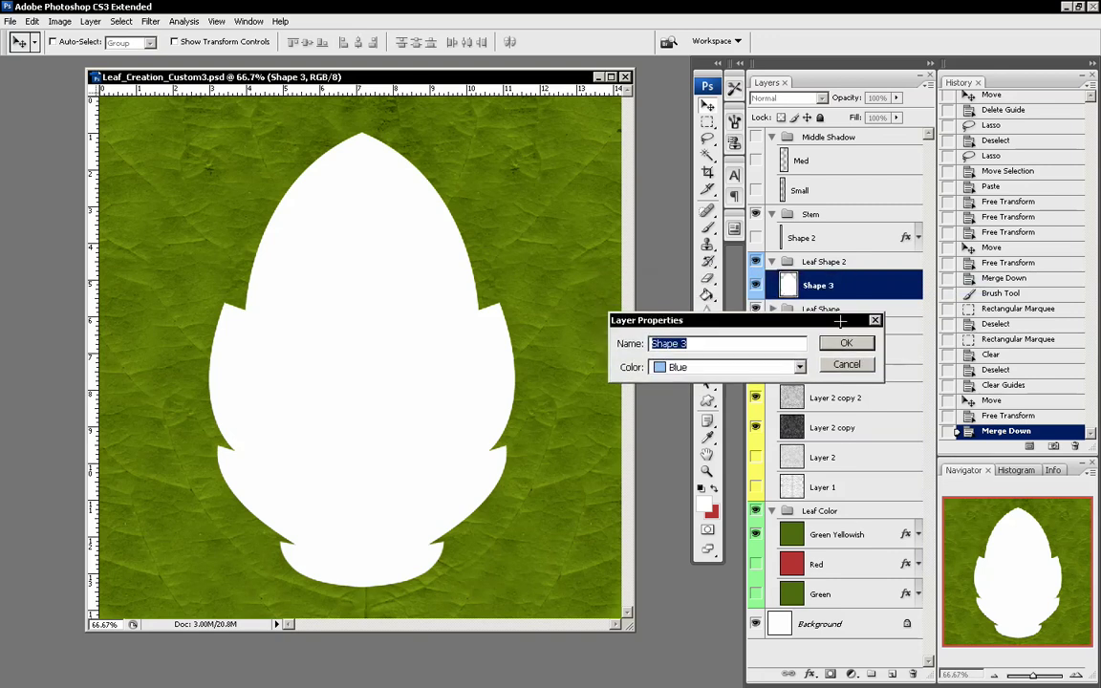
pyautogui.write('Shape 2')
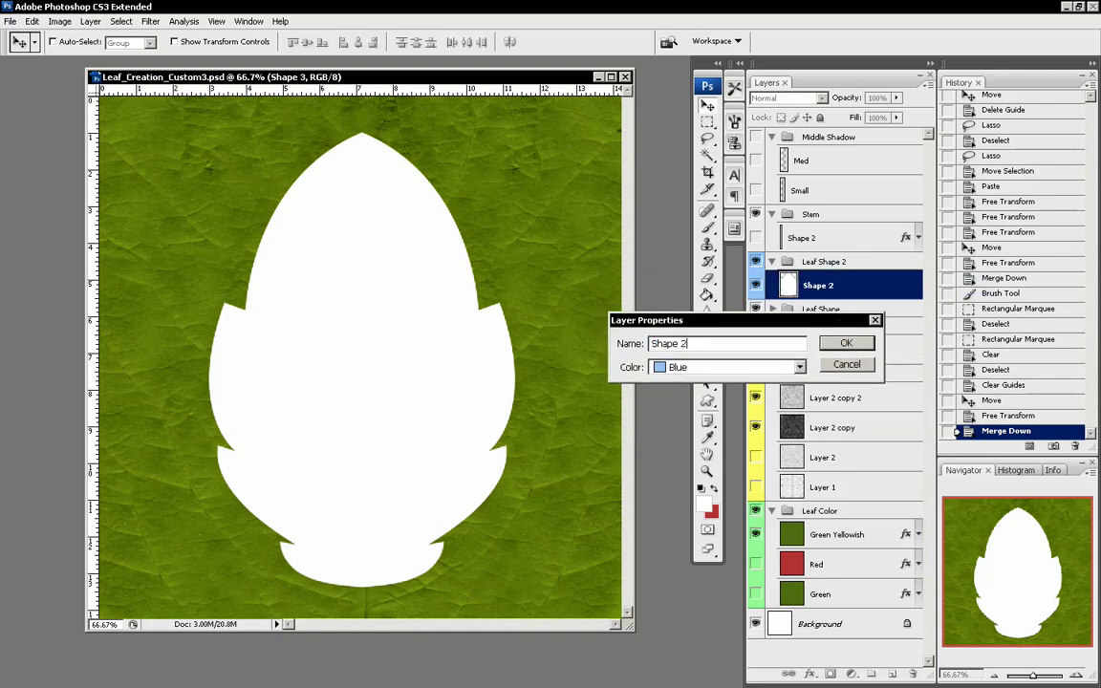
pyautogui.write(' Leaf')
pyautogui.press('Return')
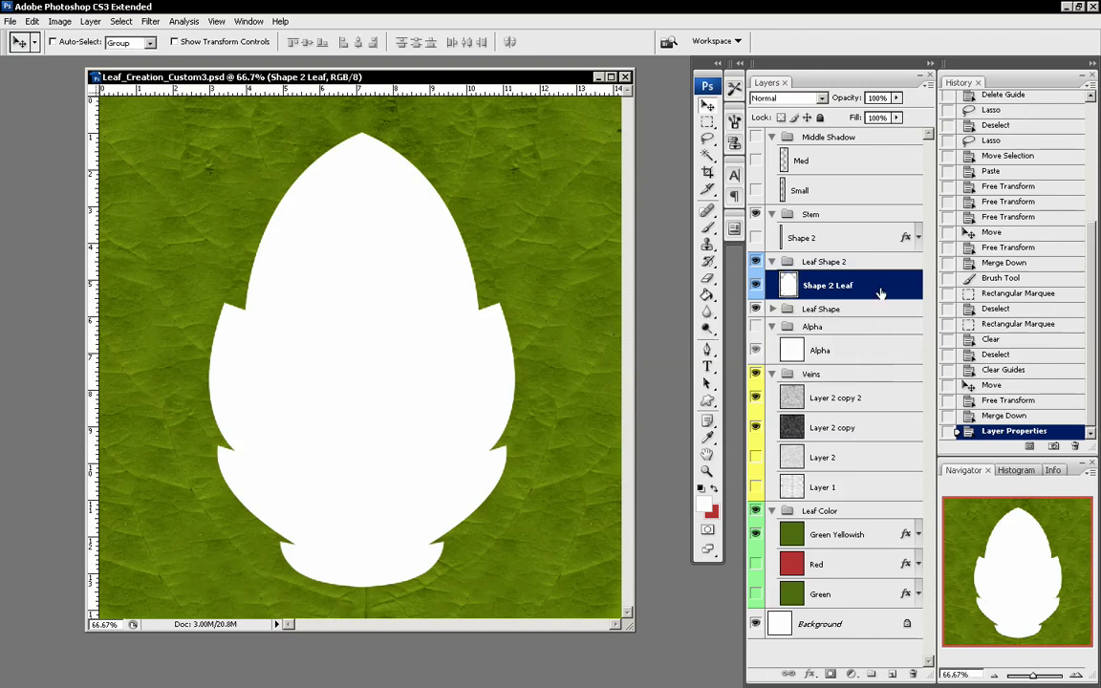
# - Add a Multiply Inner Shadow to Shape 2 Leaf with 52% opacity, 0 px distance and 133 px size
pyautogui.doubleClick(793, 270)
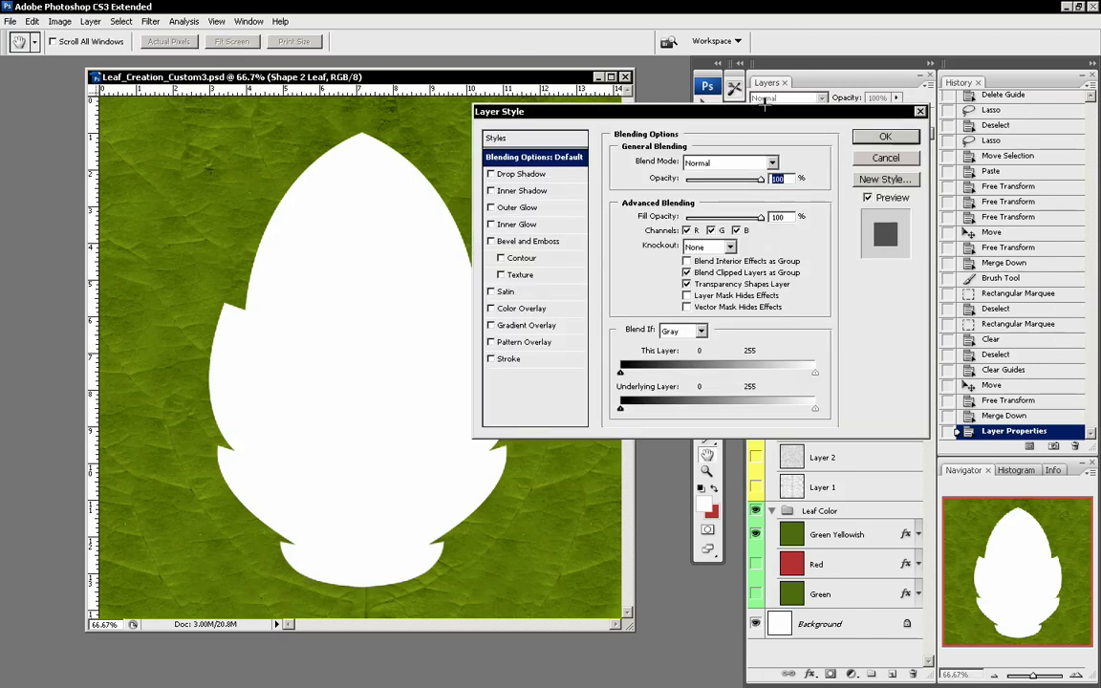
pyautogui.moveTo(688, 111); pyautogui.dragTo(725, 114)
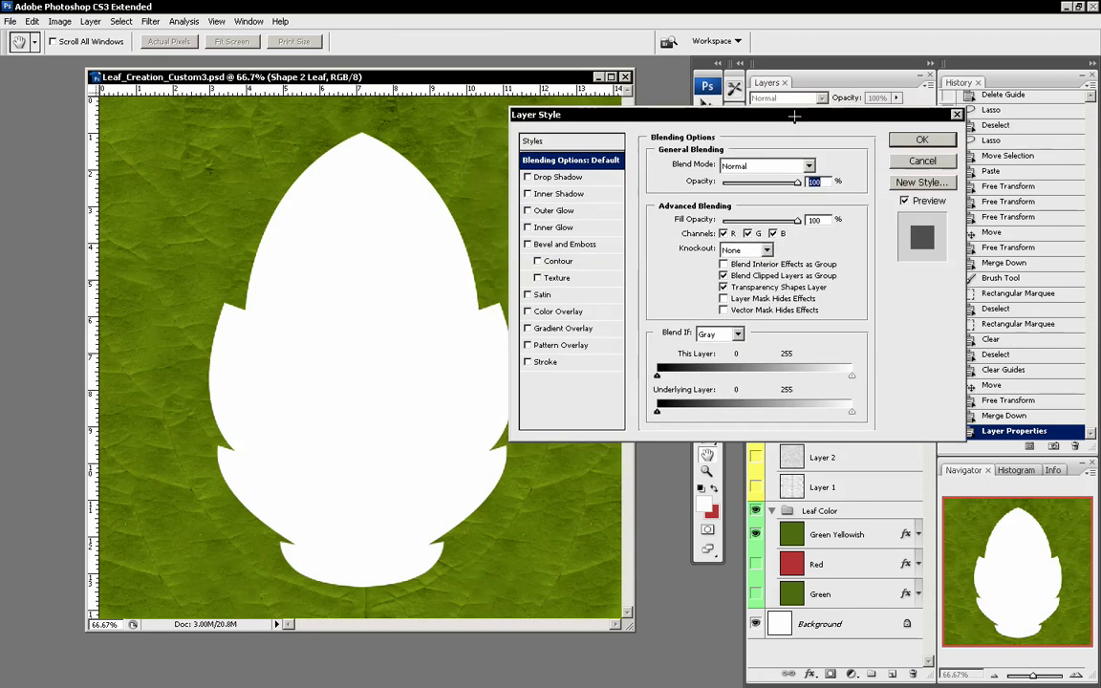
pyautogui.click(557, 196)
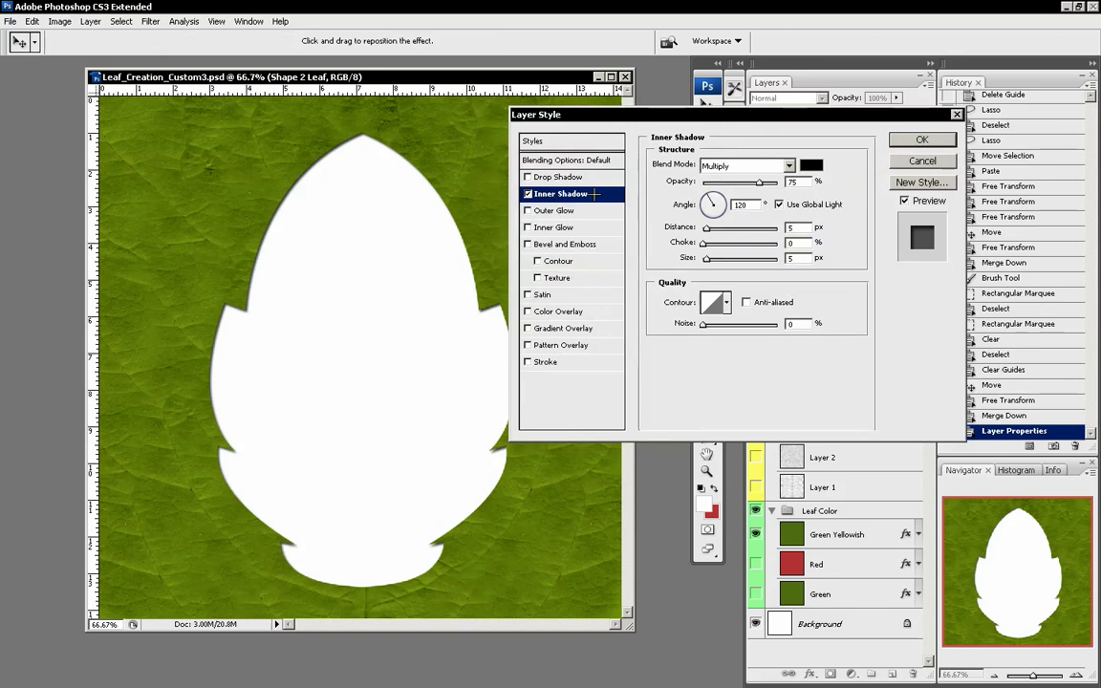
pyautogui.moveTo(709, 228); pyautogui.dragTo(729, 258)
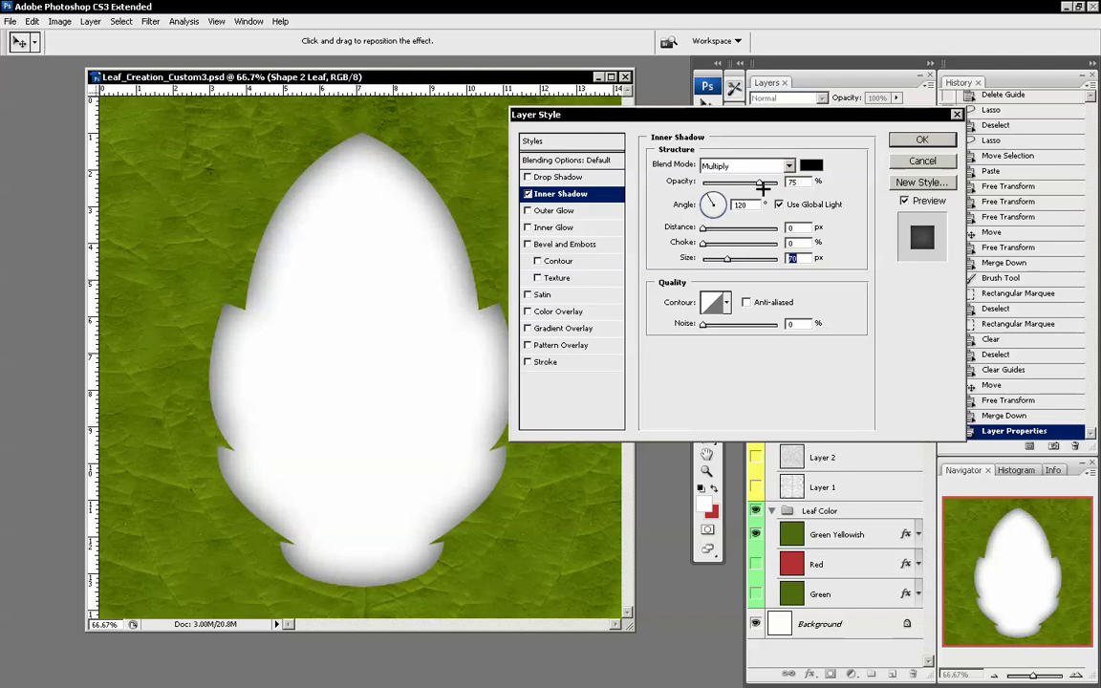
pyautogui.moveTo(760, 182); pyautogui.dragTo(742, 181)
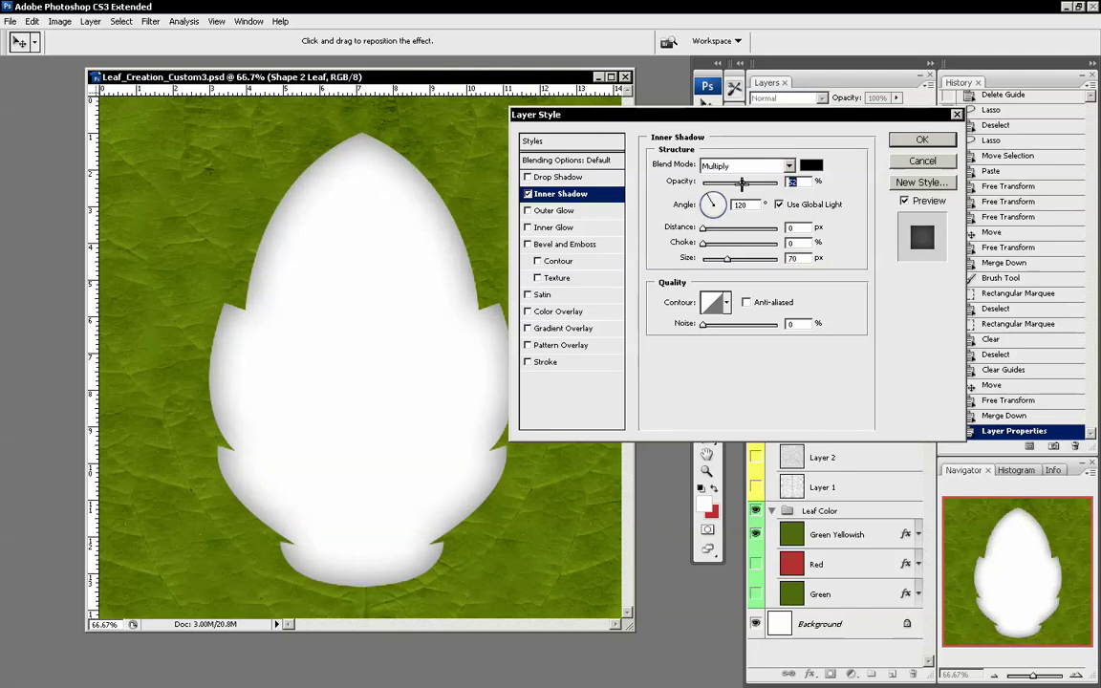
pyautogui.moveTo(728, 257); pyautogui.dragTo(744, 258)
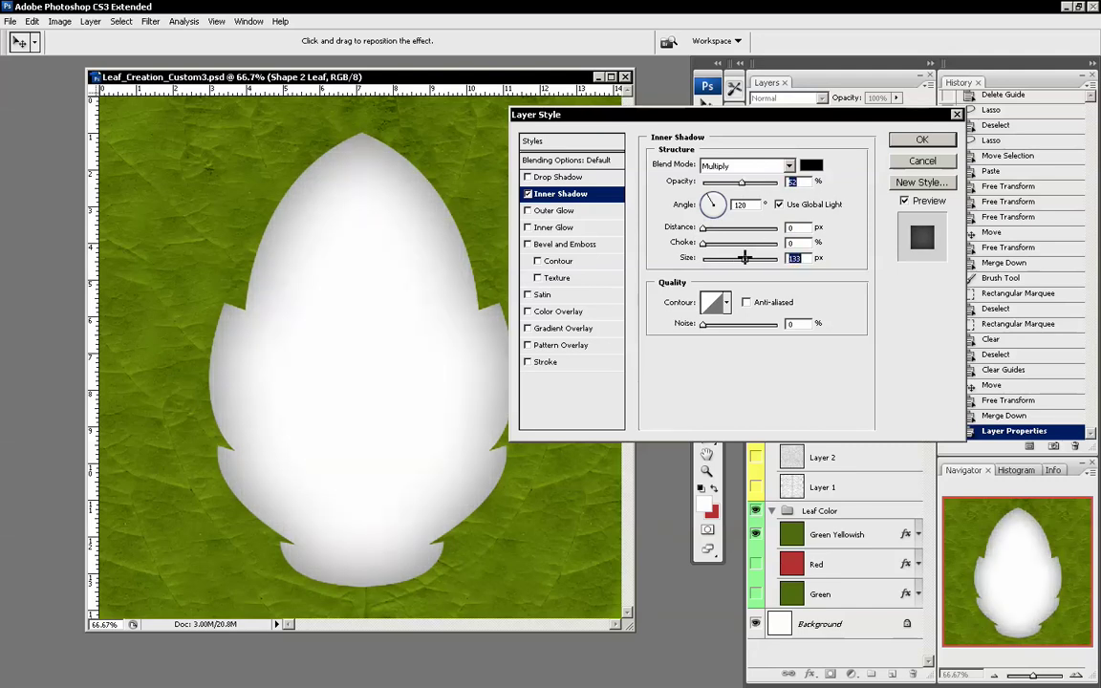
pyautogui.click(922, 140)
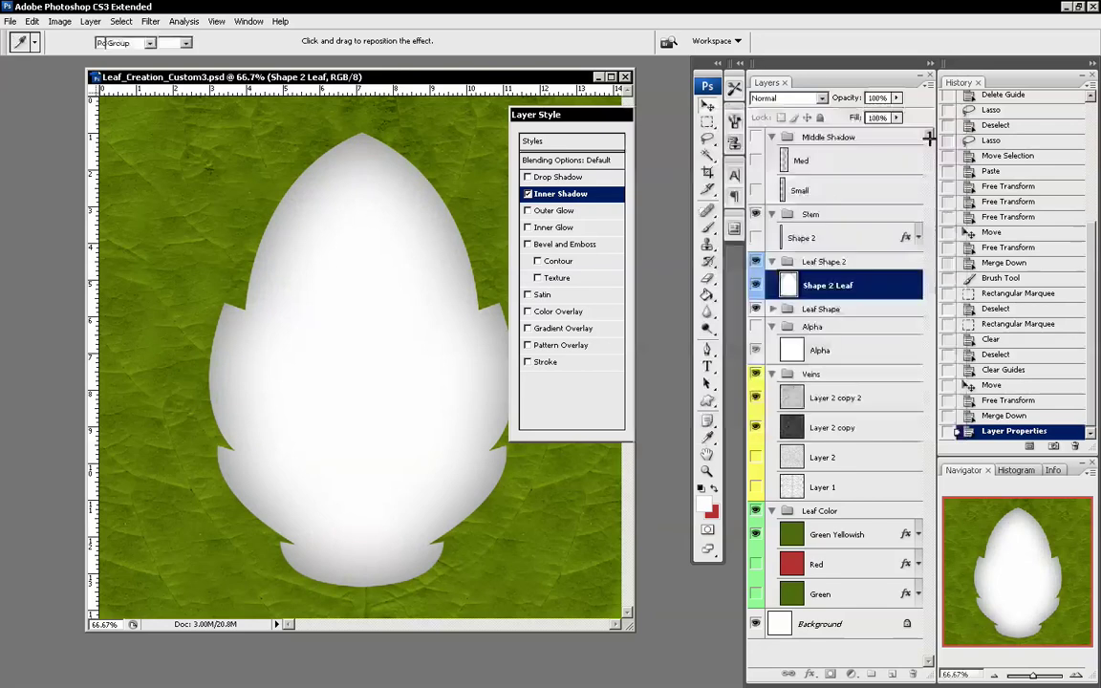
# - Set Shape 2 Leaf's blend mode to Multiply and move the leaf down about half a ruler unit over the veins
pyautogui.click(801, 98)
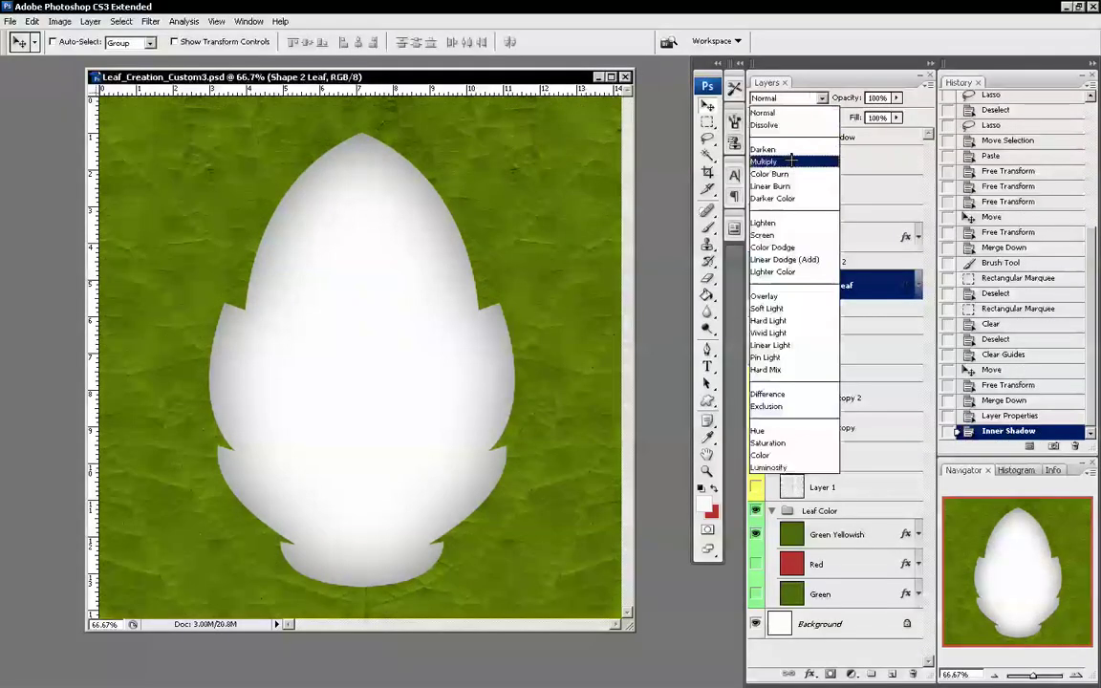
pyautogui.click(784, 137)
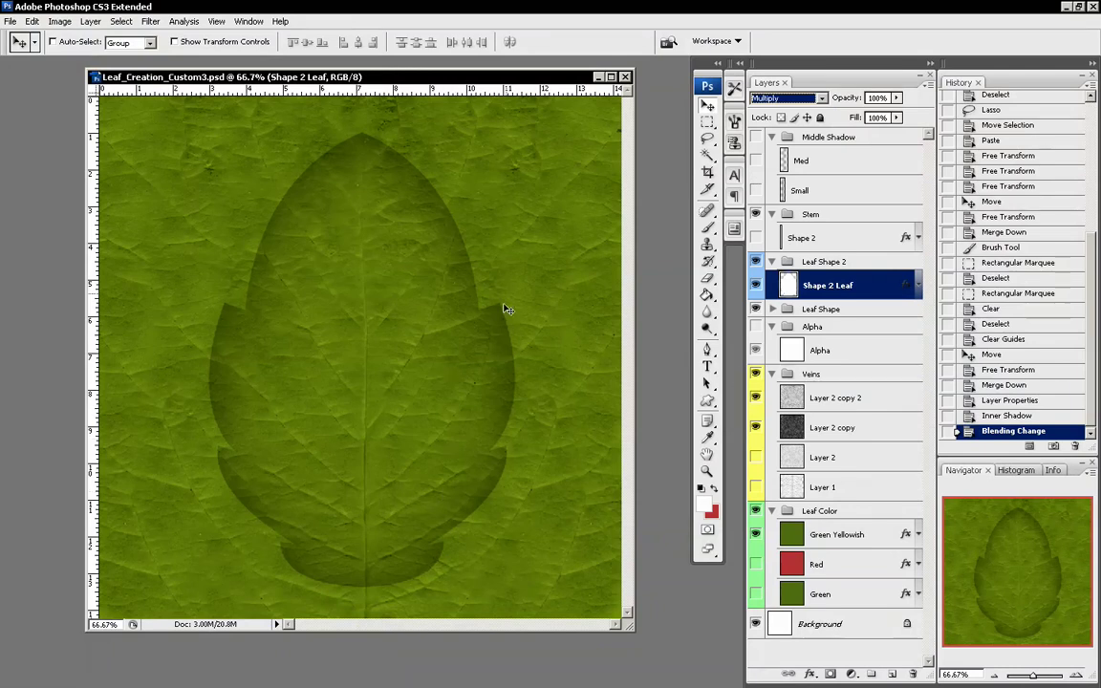
pyautogui.moveTo(457, 395); pyautogui.dragTo(453, 441)
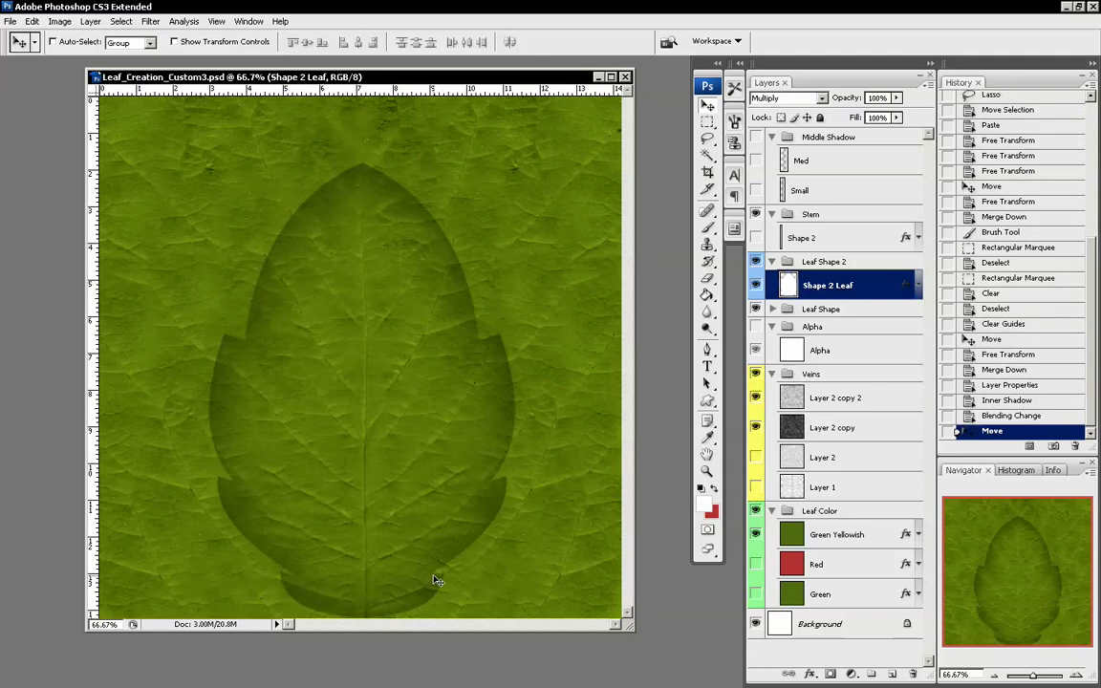
pyautogui.moveTo(481, 405); pyautogui.dragTo(483, 393)
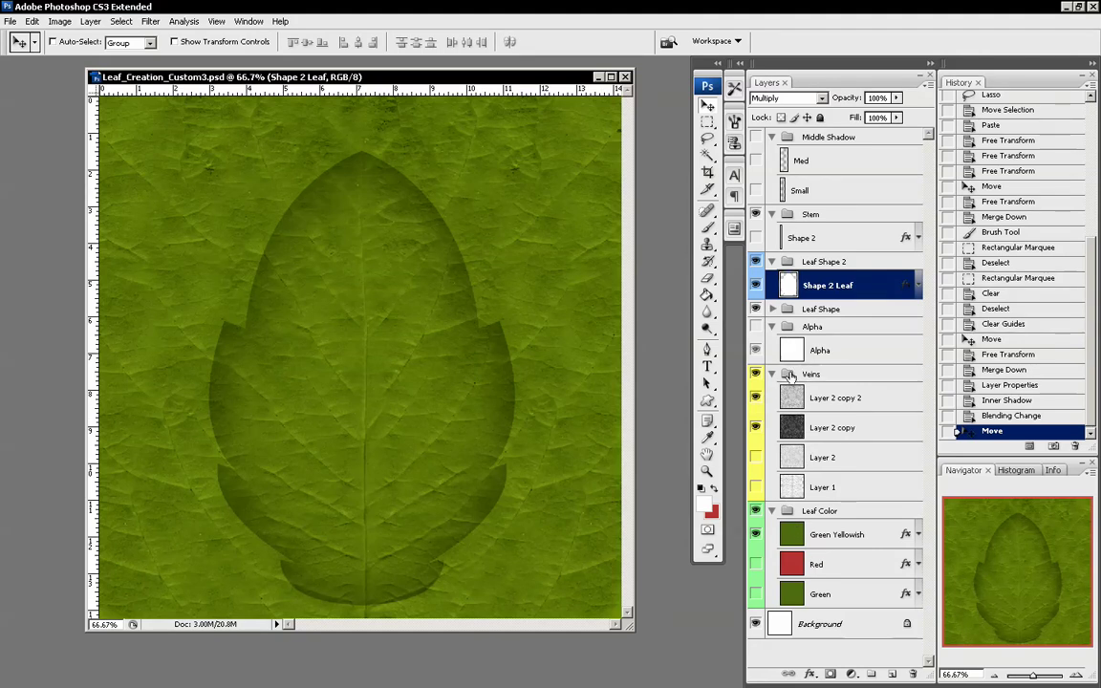
# - Compare the leaf over the plain green and each Veins layer, ending with only Layer 2 copy and Layer 2 copy 2 shown
pyautogui.click(756, 397)
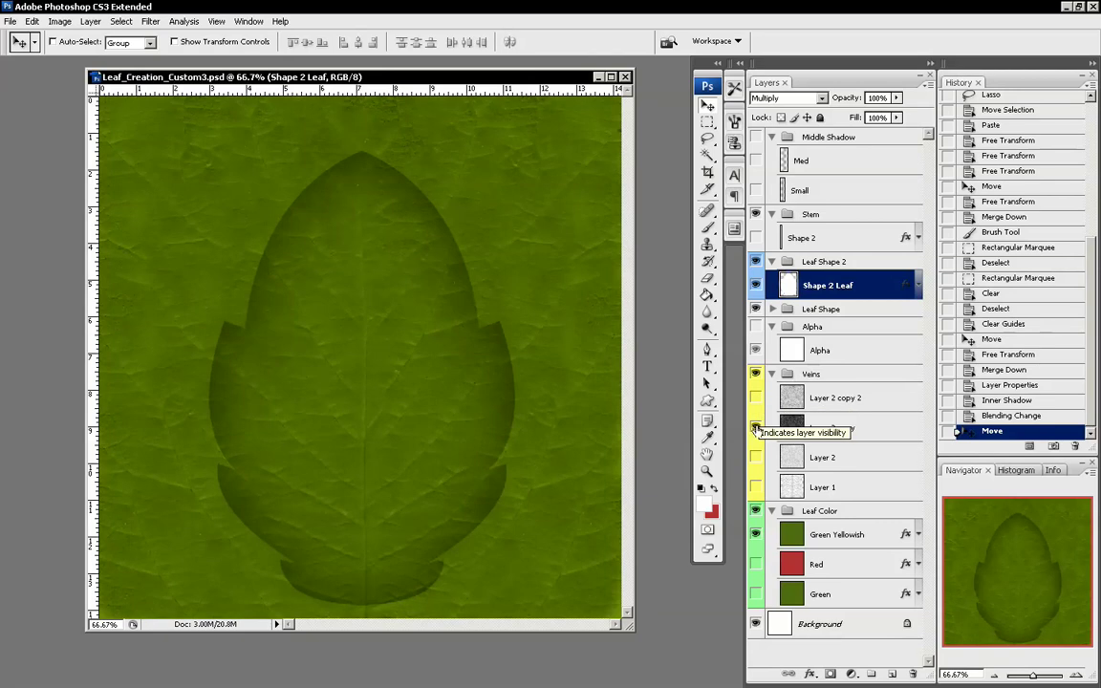
pyautogui.click(756, 428)
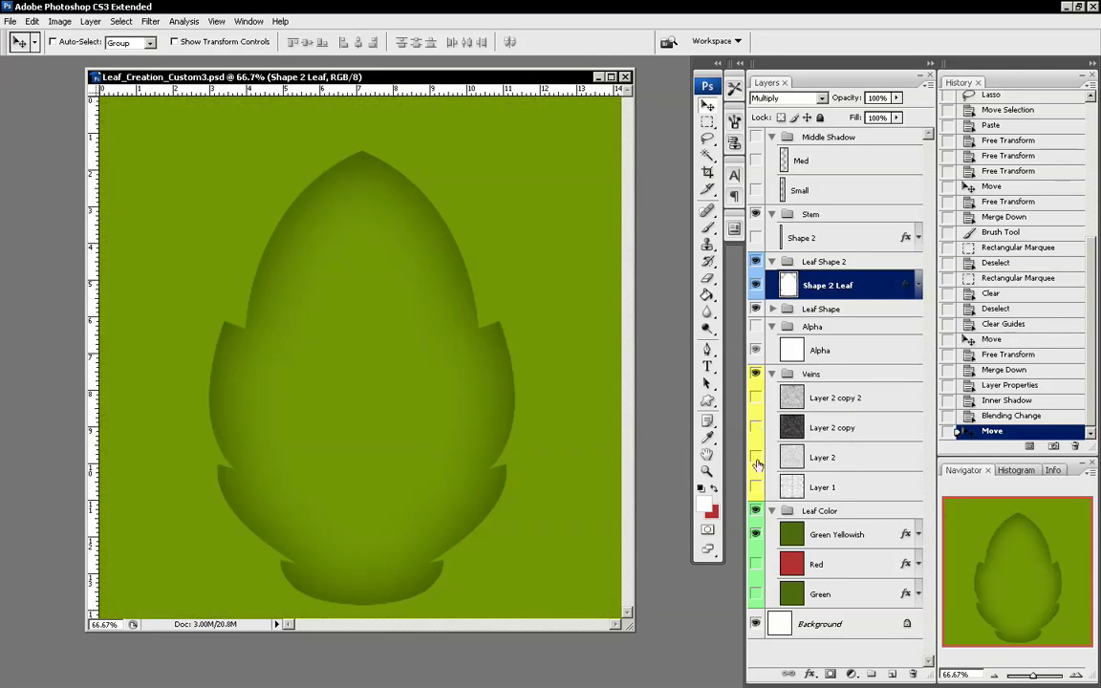
pyautogui.click(756, 487)
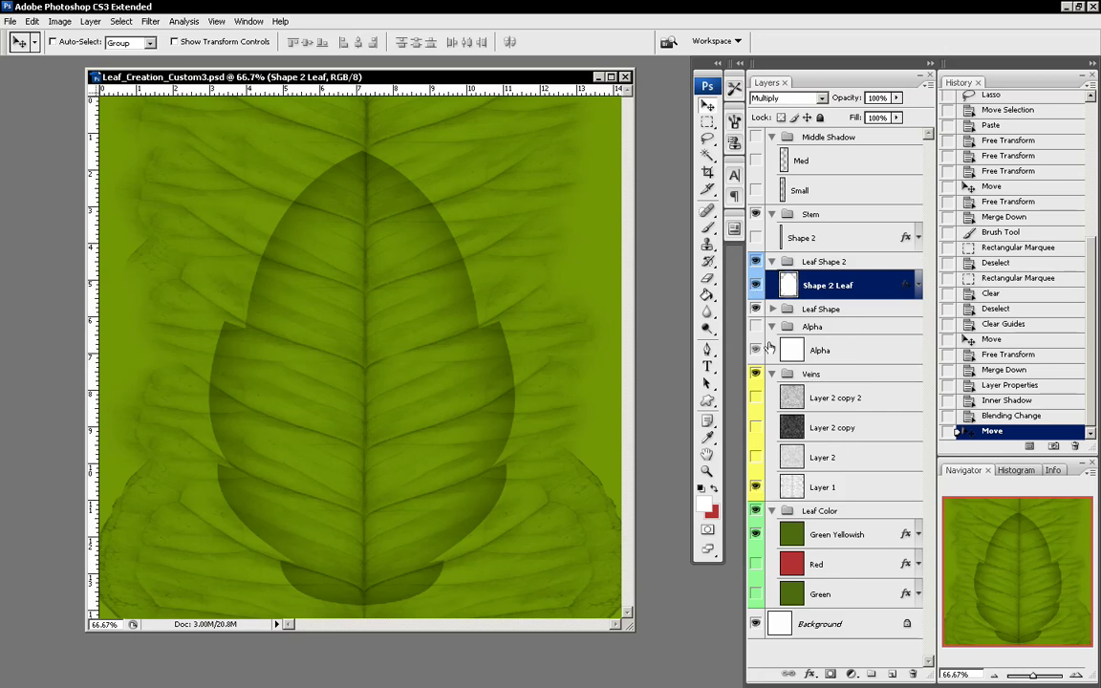
pyautogui.click(756, 487)
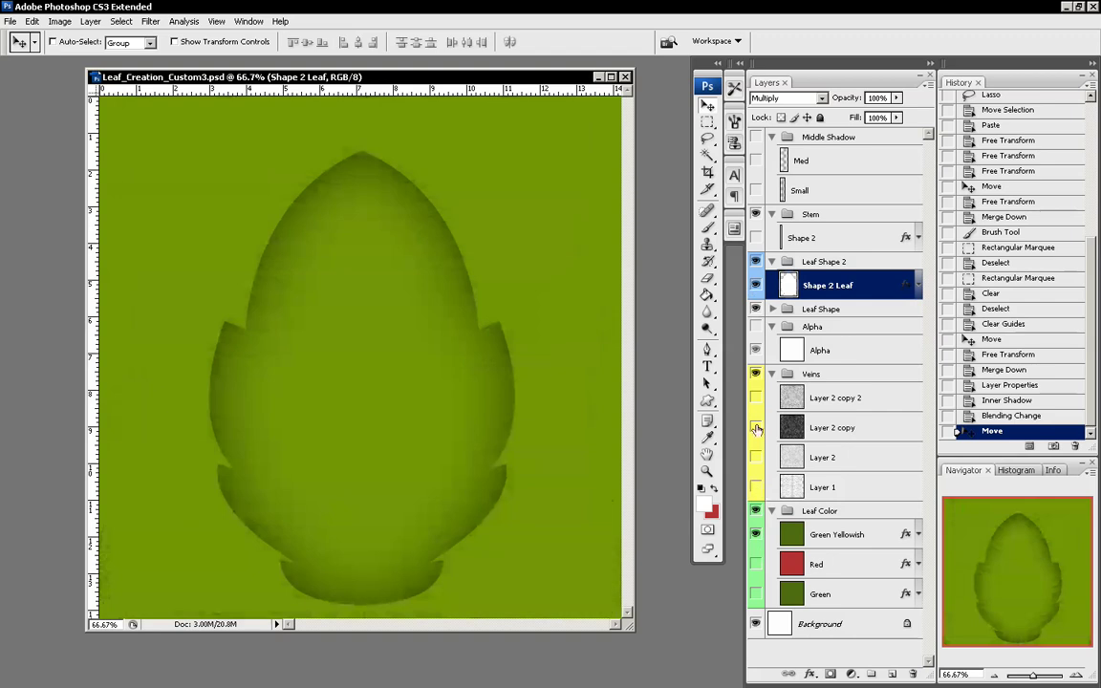
pyautogui.click(756, 427)
pyautogui.click(755, 428)
pyautogui.click(756, 397)
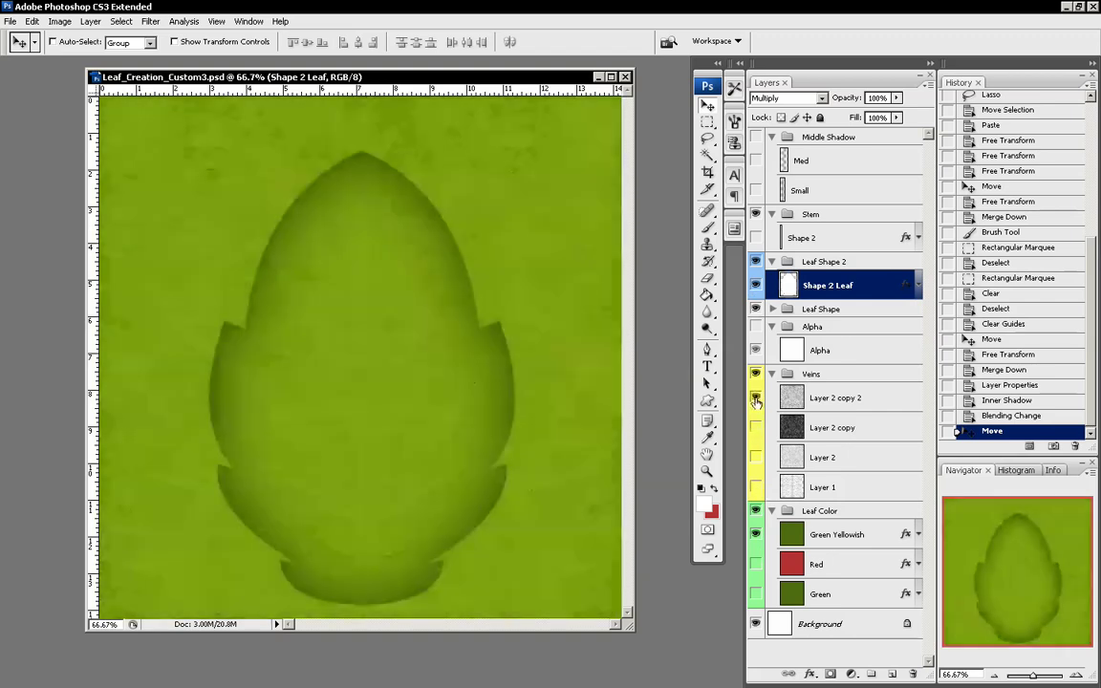
pyautogui.click(756, 398)
pyautogui.click(757, 457)
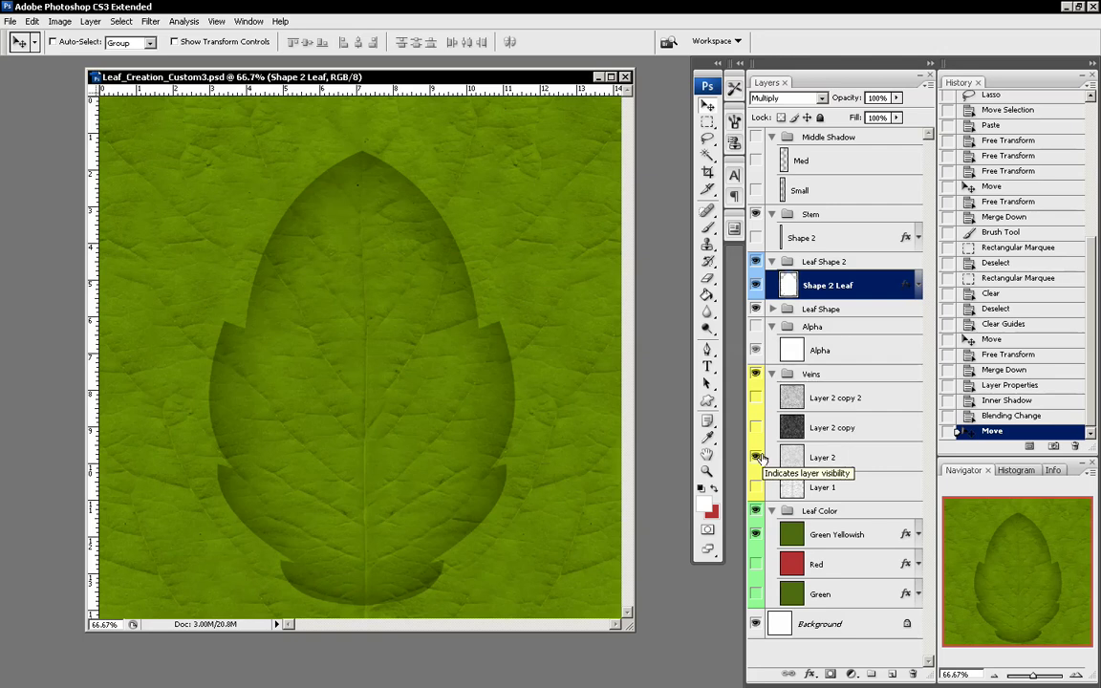
pyautogui.click(757, 457)
pyautogui.click(755, 427)
pyautogui.click(756, 405)
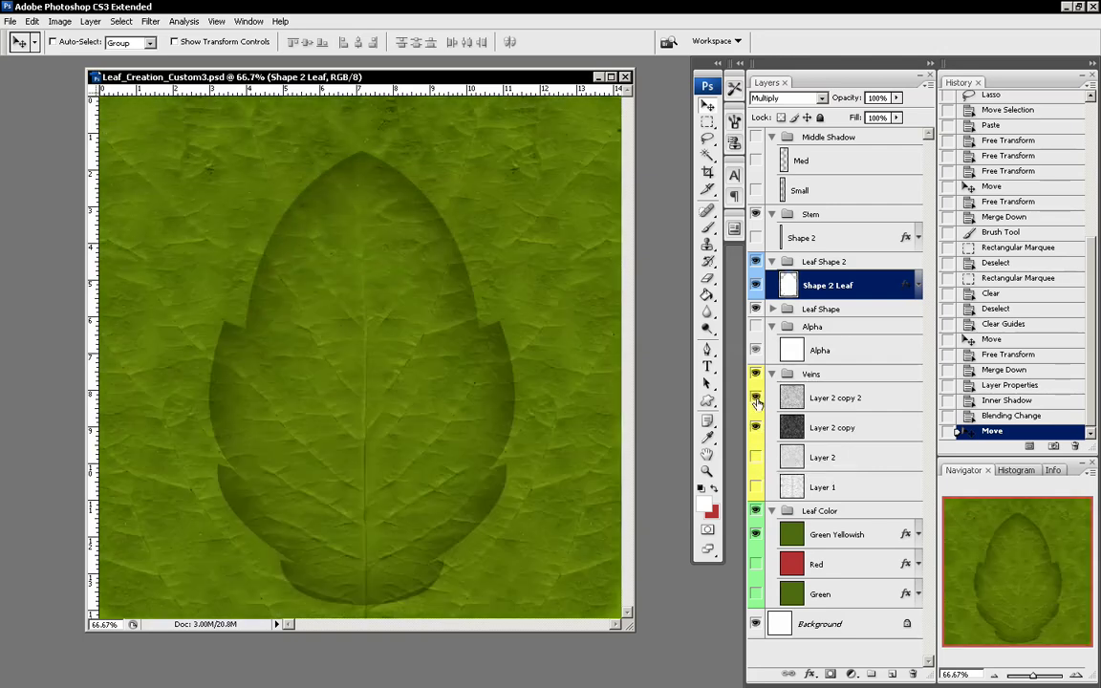
# - Compare the leaf over the different Veins layers and plain green, ending with only Layer 2 shown in the Veins group
pyautogui.click(756, 397)
pyautogui.click(756, 427)
pyautogui.click(764, 457)
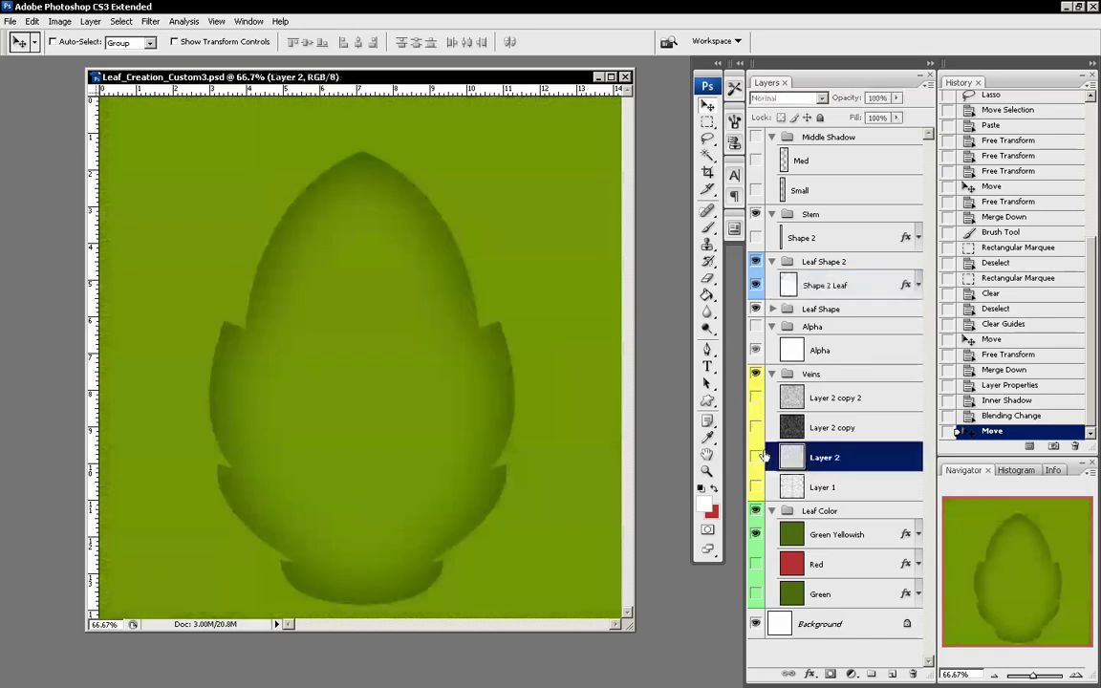
pyautogui.click(756, 457)
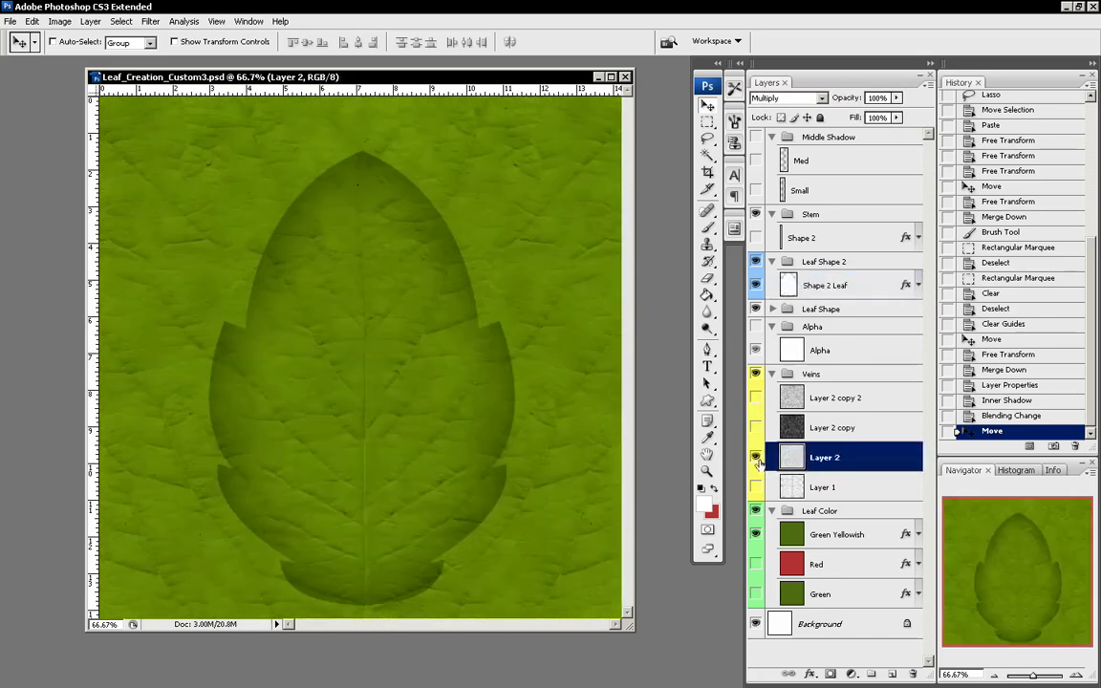
pyautogui.click(756, 457)
pyautogui.click(756, 398)
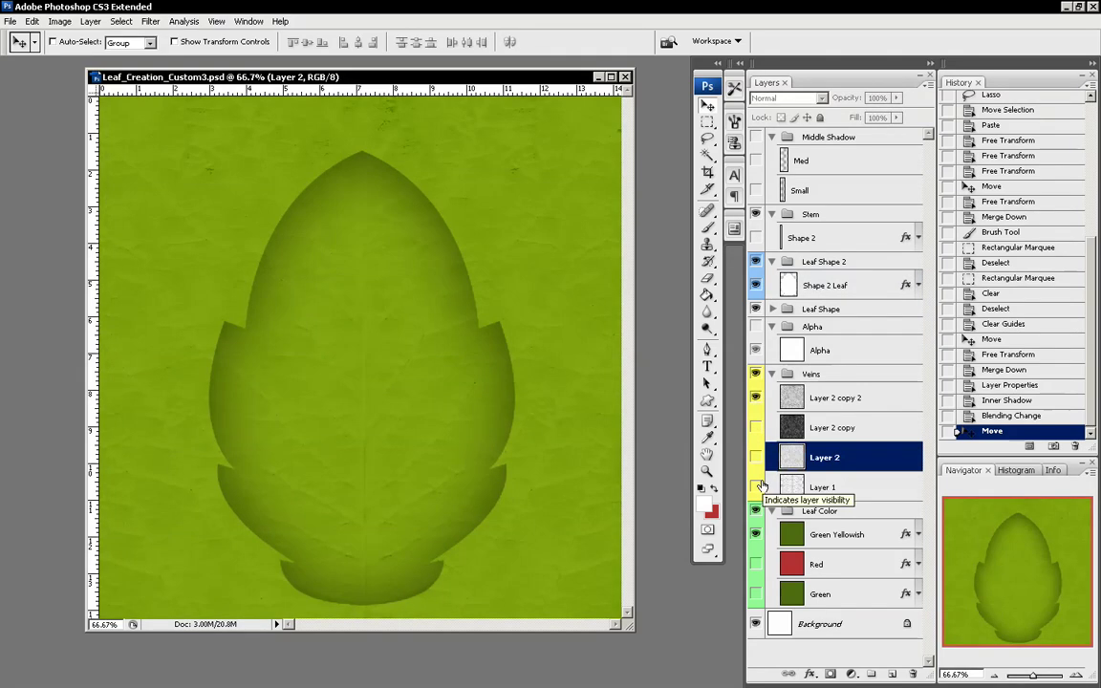
pyautogui.click(756, 427)
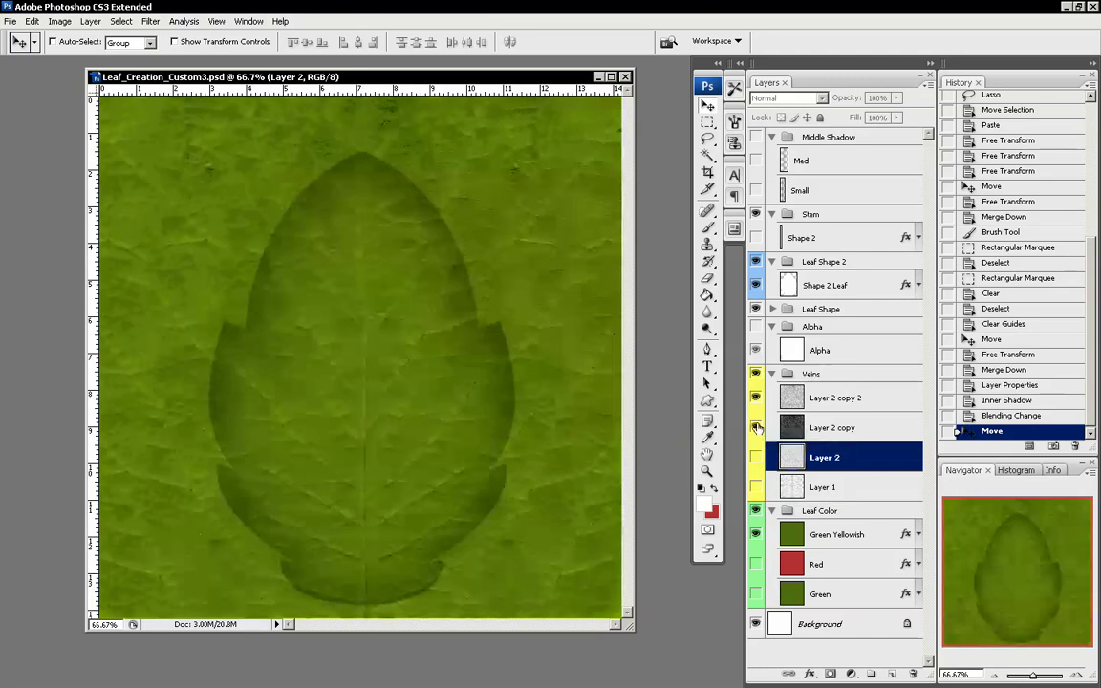
pyautogui.click(756, 427)
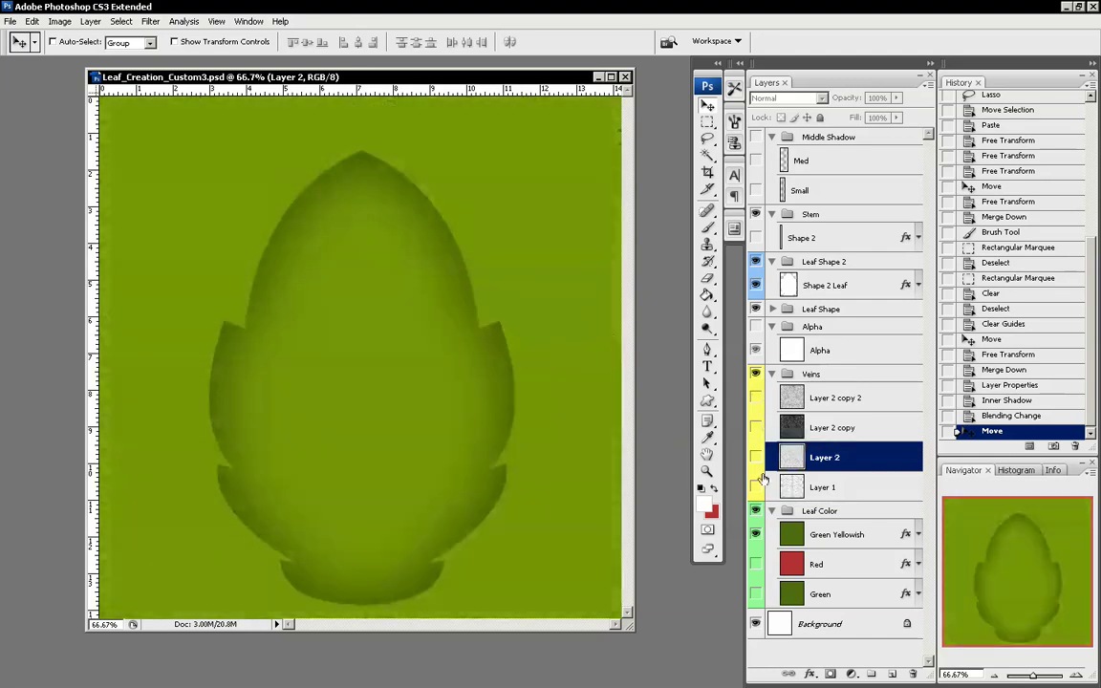
pyautogui.click(757, 457)
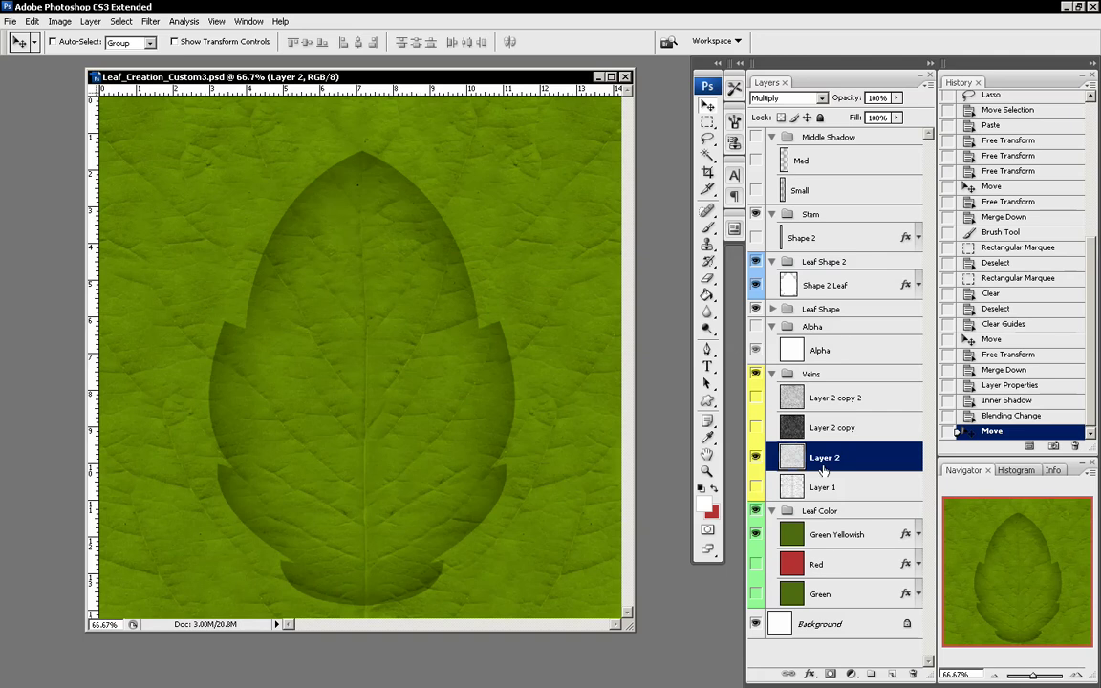
# - Move the Shape 2 Leaf layer up about a third of a ruler unit over the veins
pyautogui.click(828, 288)
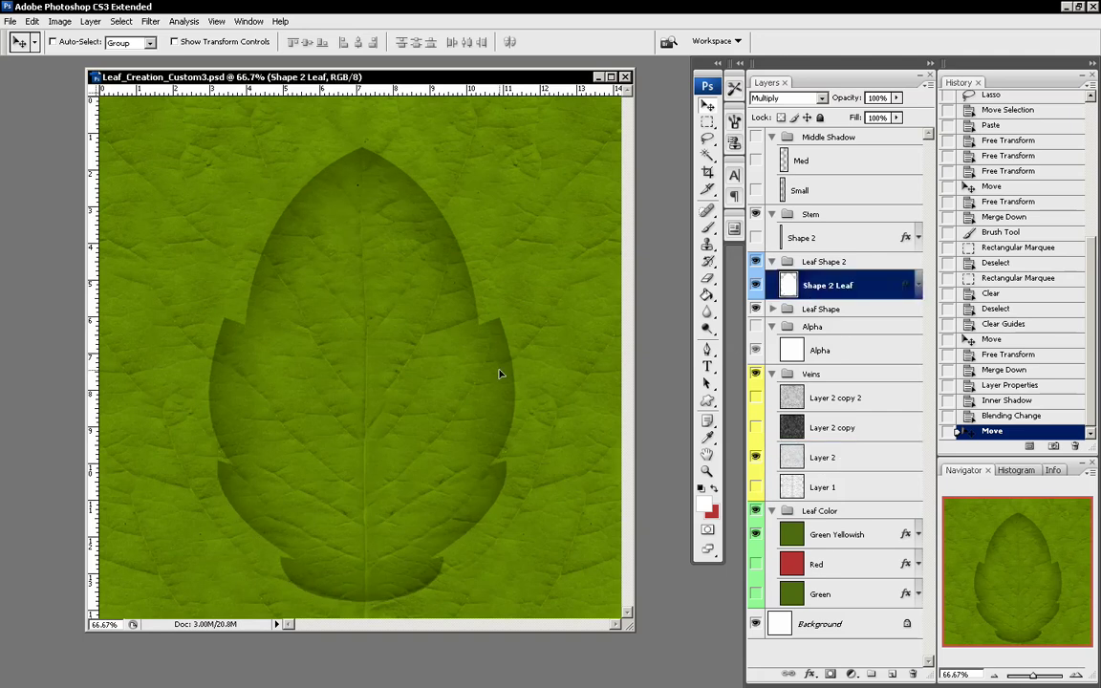
pyautogui.moveTo(499, 372); pyautogui.dragTo(504, 368)
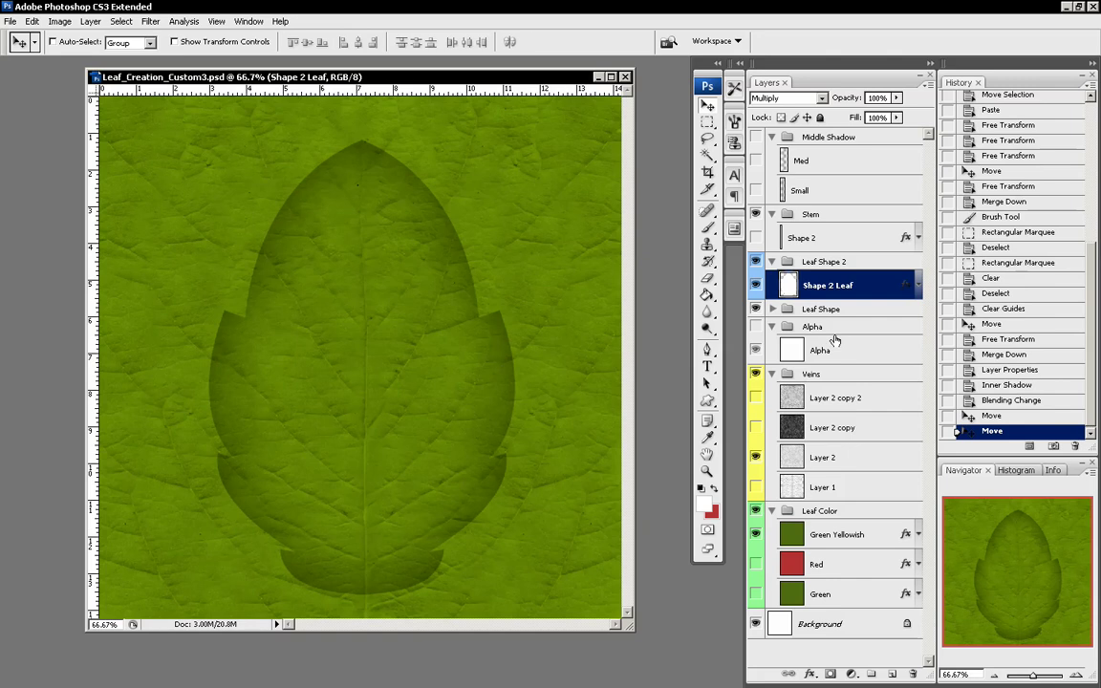
# - Lower the Inner Shadow opacity of Shape 2 Leaf to 14%
pyautogui.doubleClick(793, 282)
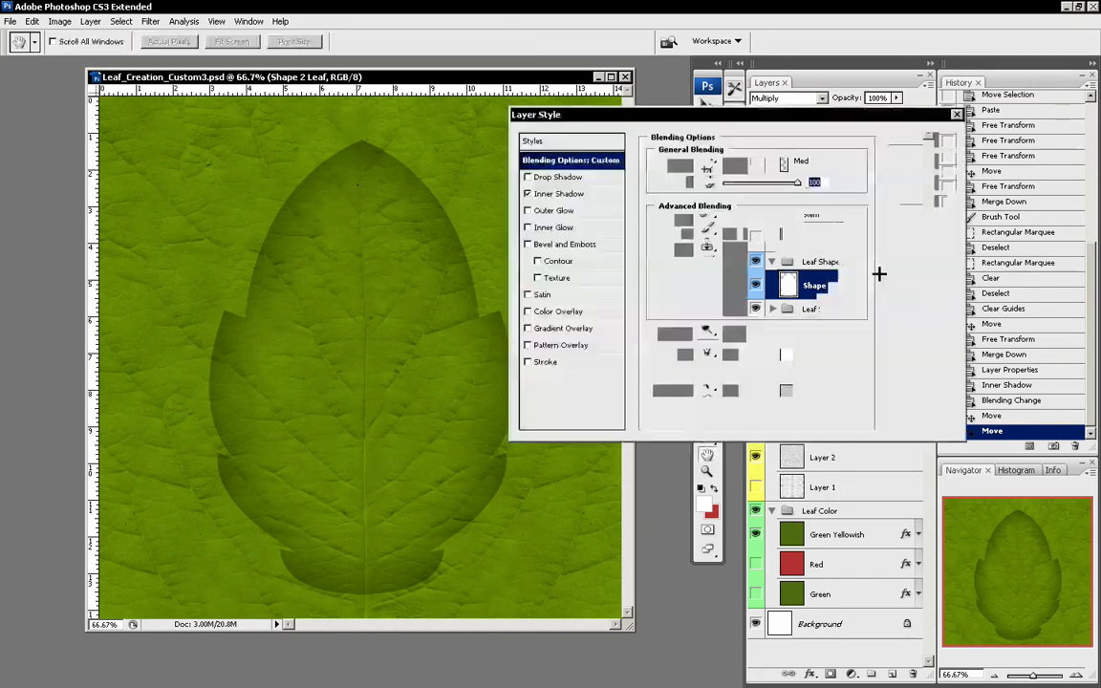
pyautogui.click(560, 193)
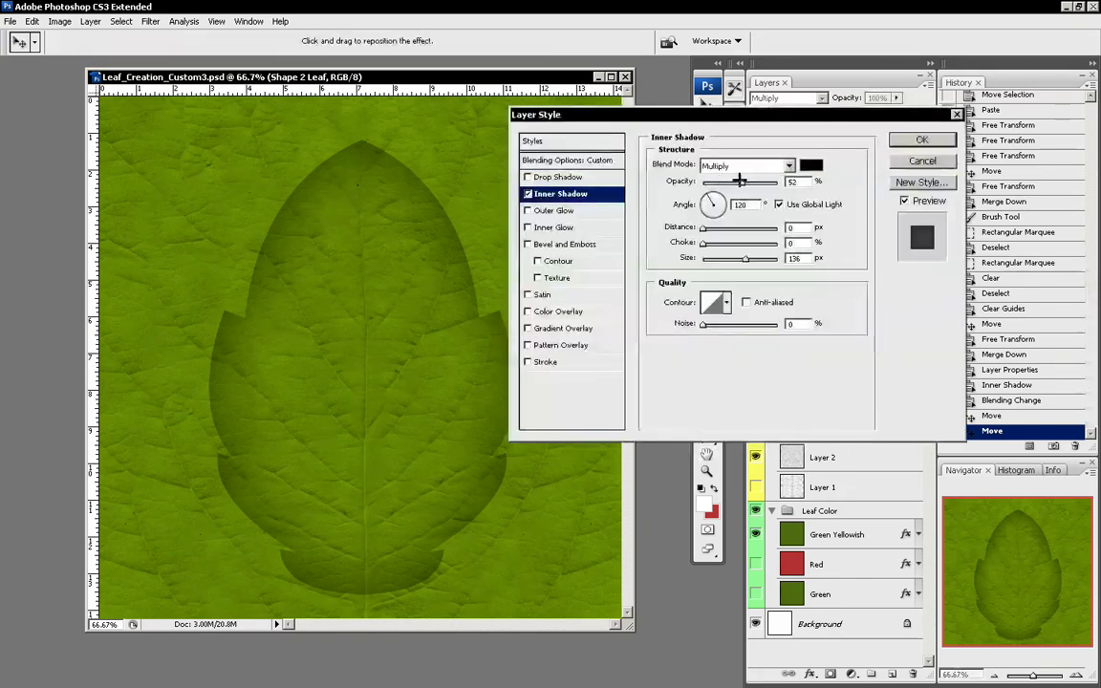
pyautogui.moveTo(710, 179); pyautogui.dragTo(713, 181)
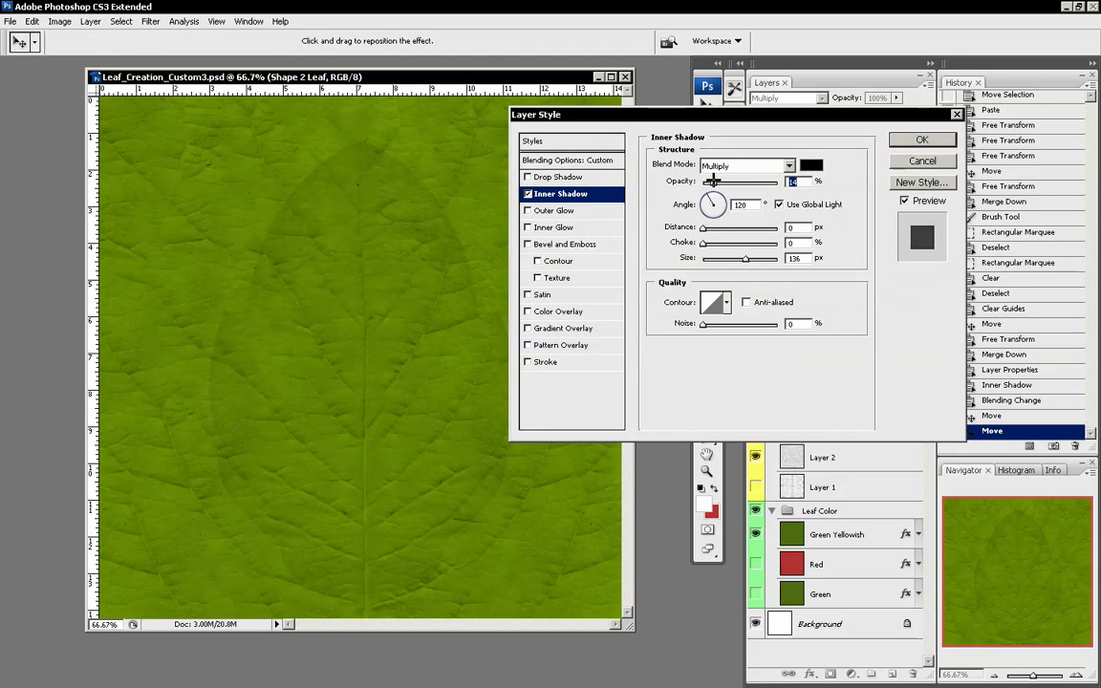
pyautogui.click(922, 140)
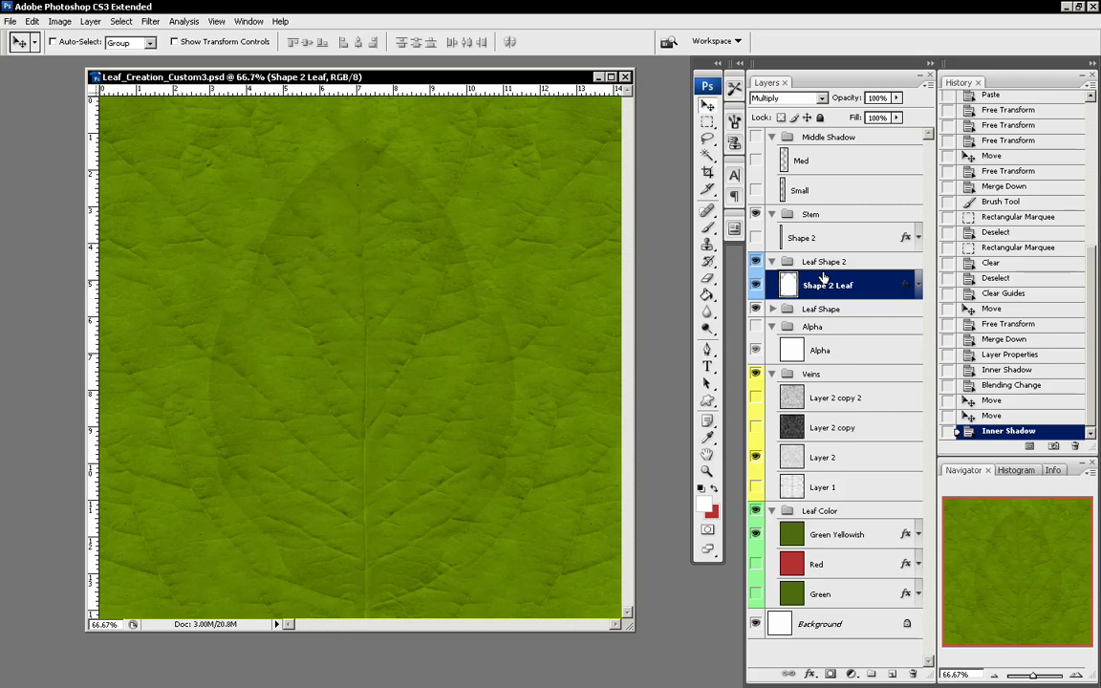
# - Create a group named "Bump" inside Leaf Shape 2 and place it below the Shape 2 Leaf layer
pyautogui.click(925, 82)
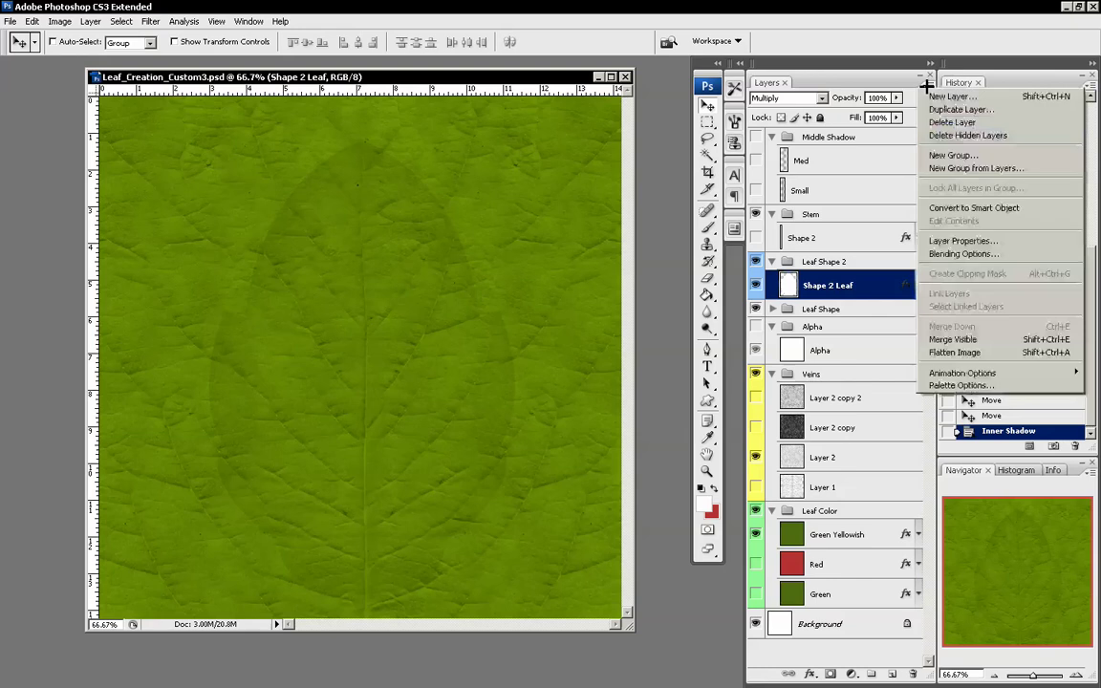
pyautogui.click(941, 149)
pyautogui.write('Bu')
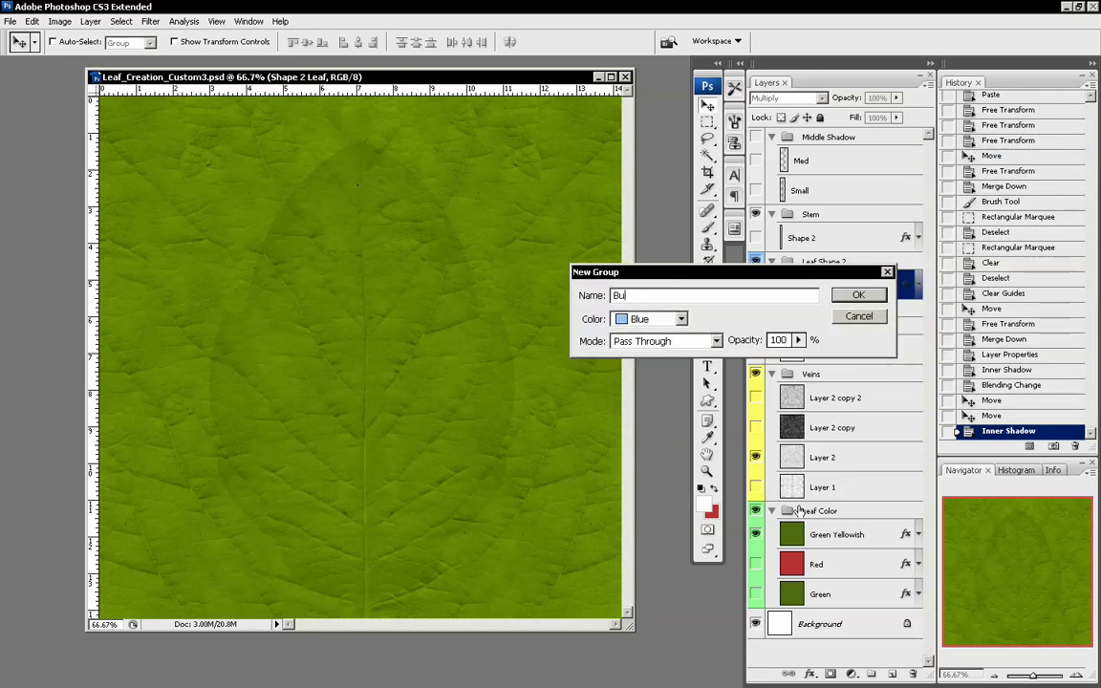
pyautogui.write('mp')
pyautogui.press('Return')
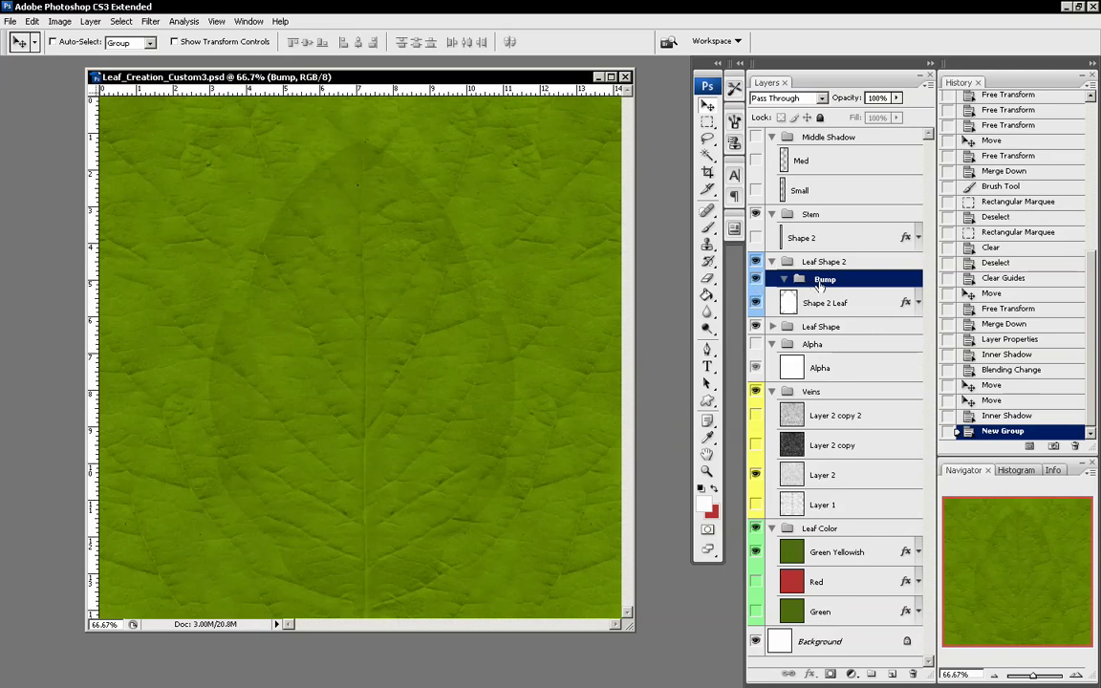
pyautogui.moveTo(824, 280); pyautogui.dragTo(848, 298)
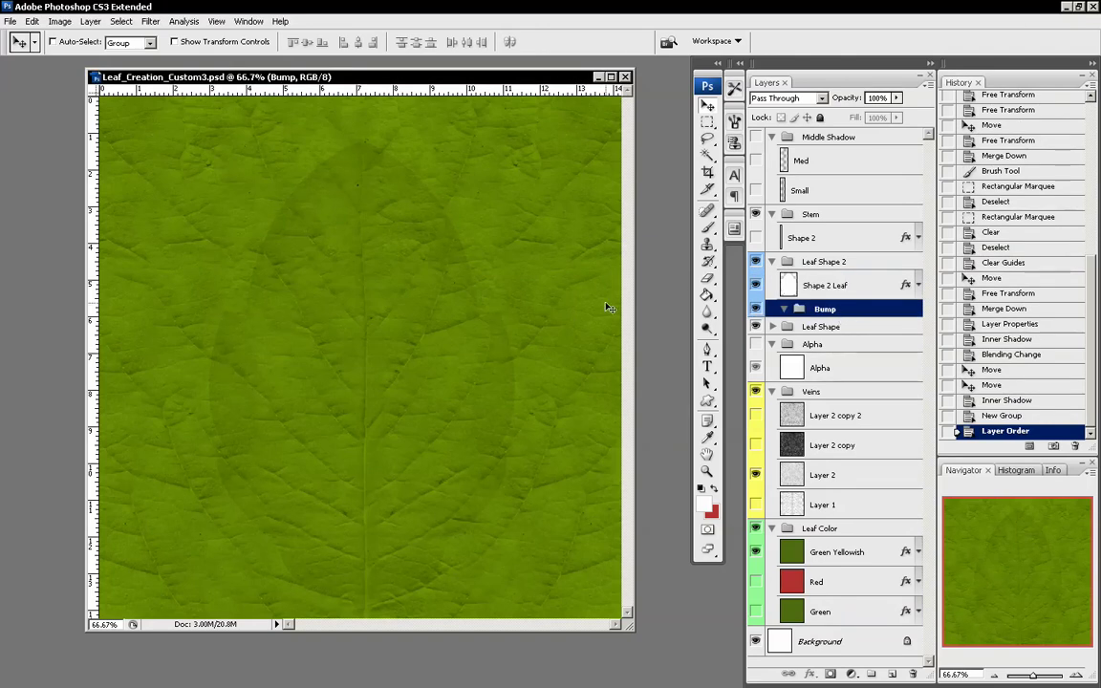
# - Activate the Ellipse Tool and hide the Leaf Color and Veins groups to isolate the leaf on white
pyautogui.click(708, 403)
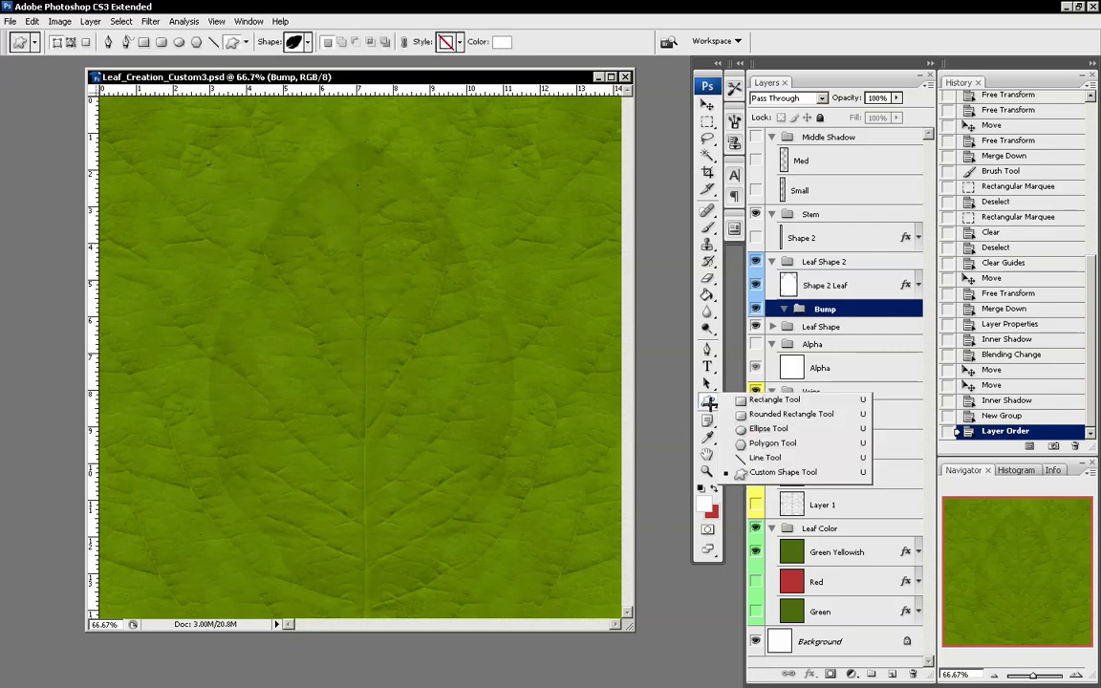
pyautogui.click(763, 426)
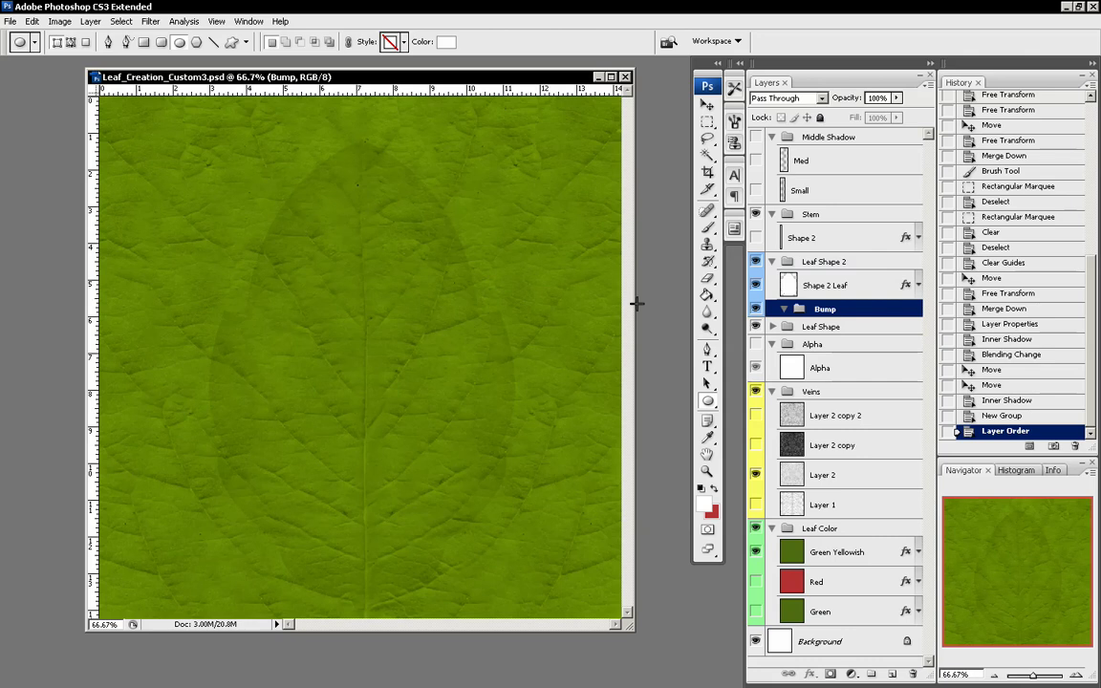
pyautogui.click(756, 529)
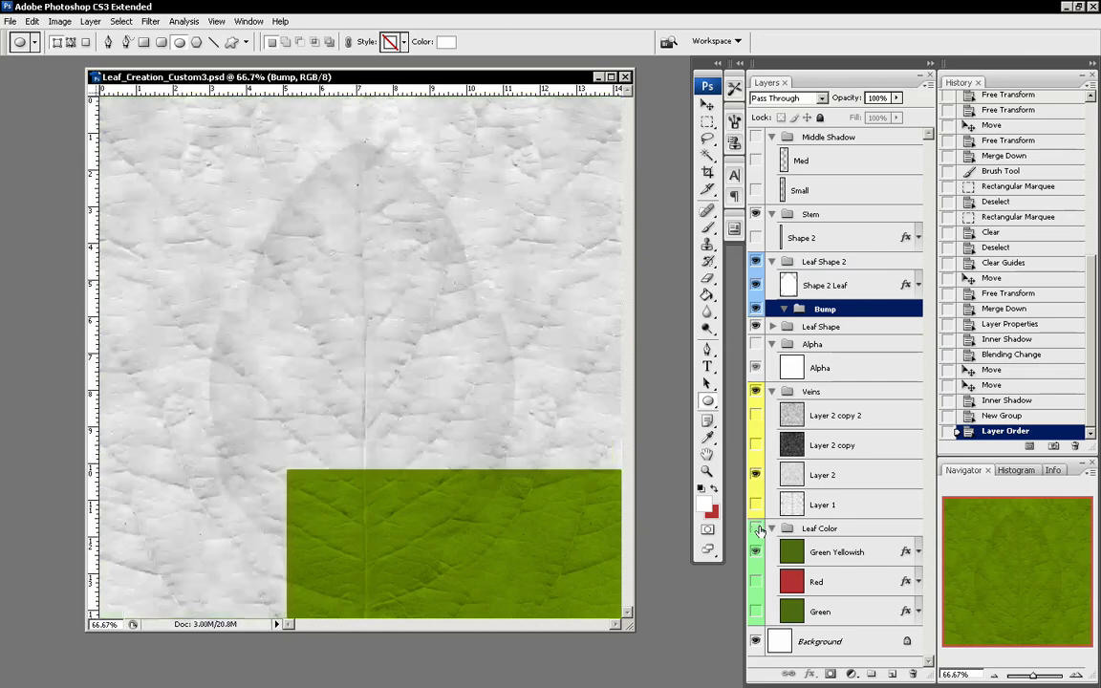
pyautogui.click(756, 391)
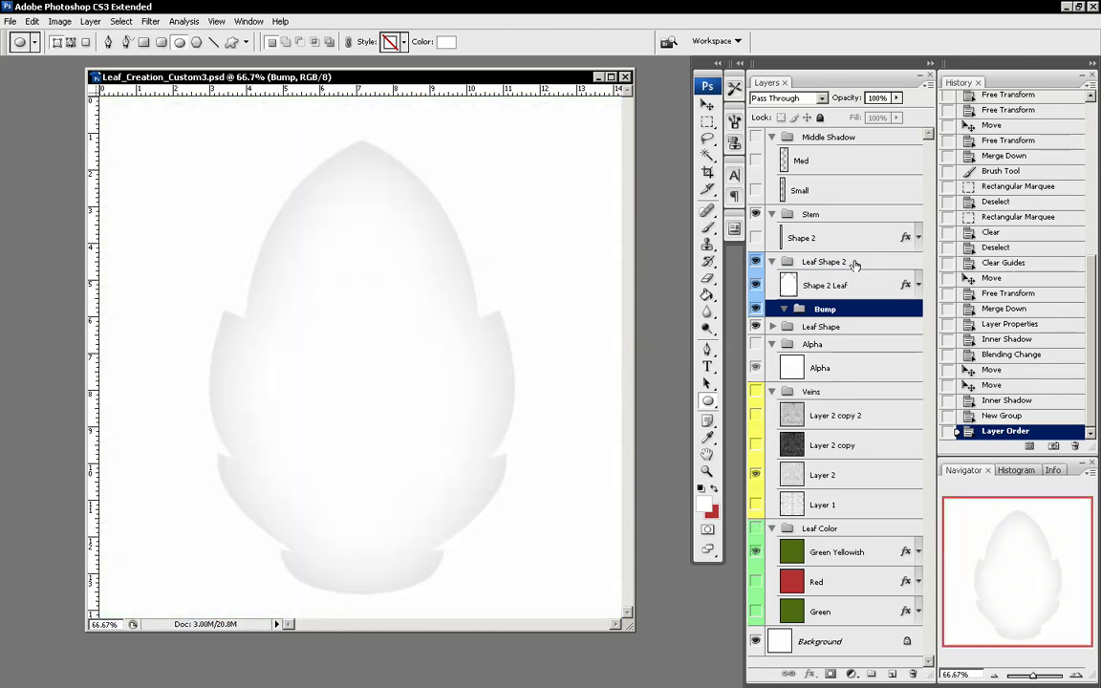
# - Set the Inner Shadow opacity of Shape 2 Leaf to 32%
pyautogui.click(860, 284)
pyautogui.doubleClick(861, 283)
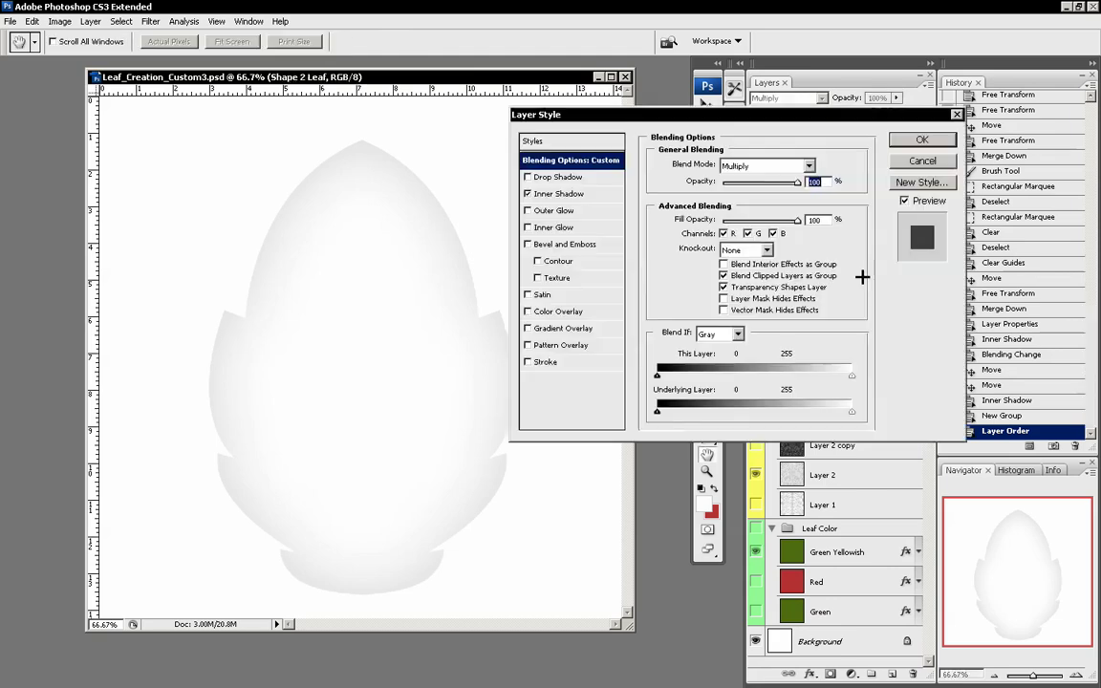
pyautogui.click(570, 195)
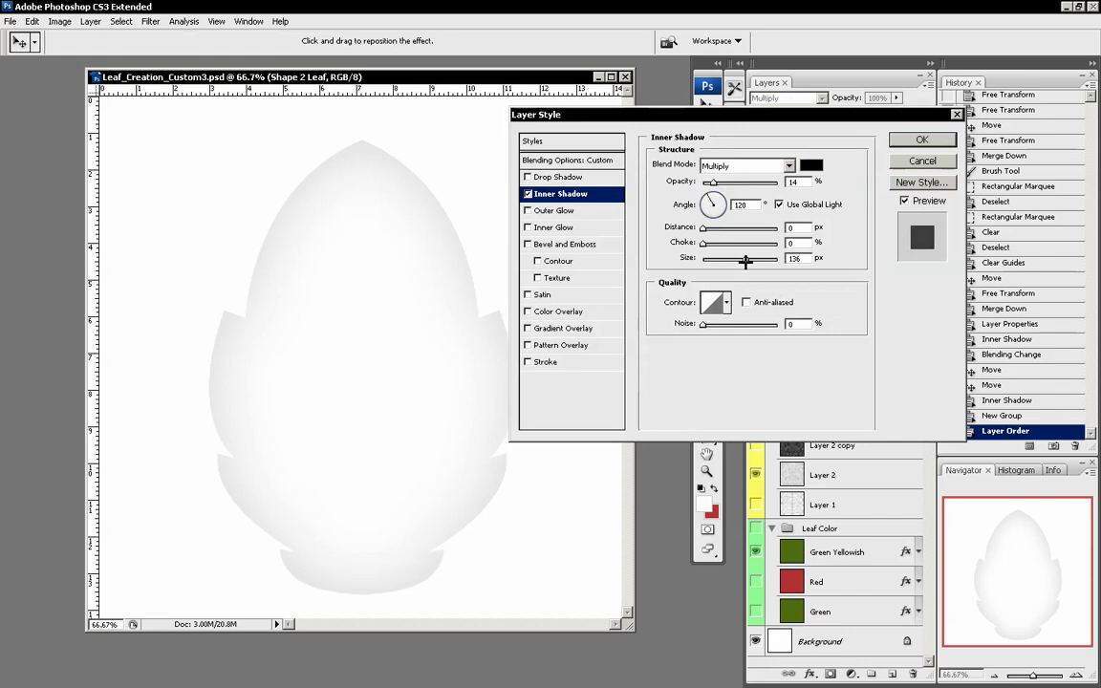
pyautogui.moveTo(712, 183); pyautogui.dragTo(728, 185)
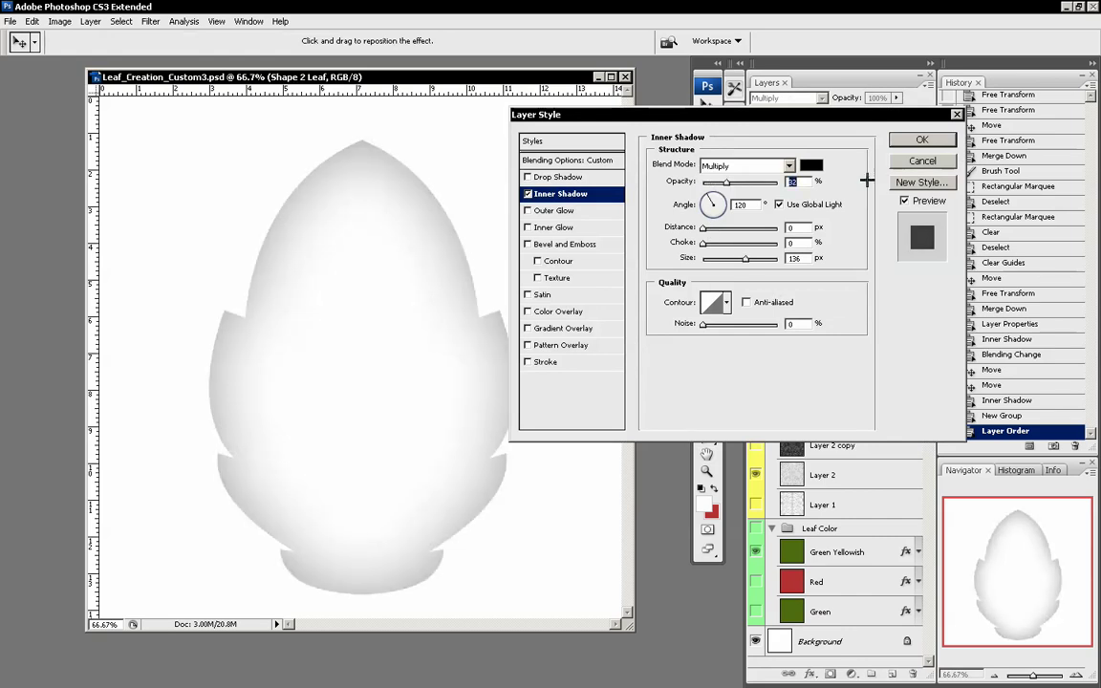
pyautogui.click(922, 139)
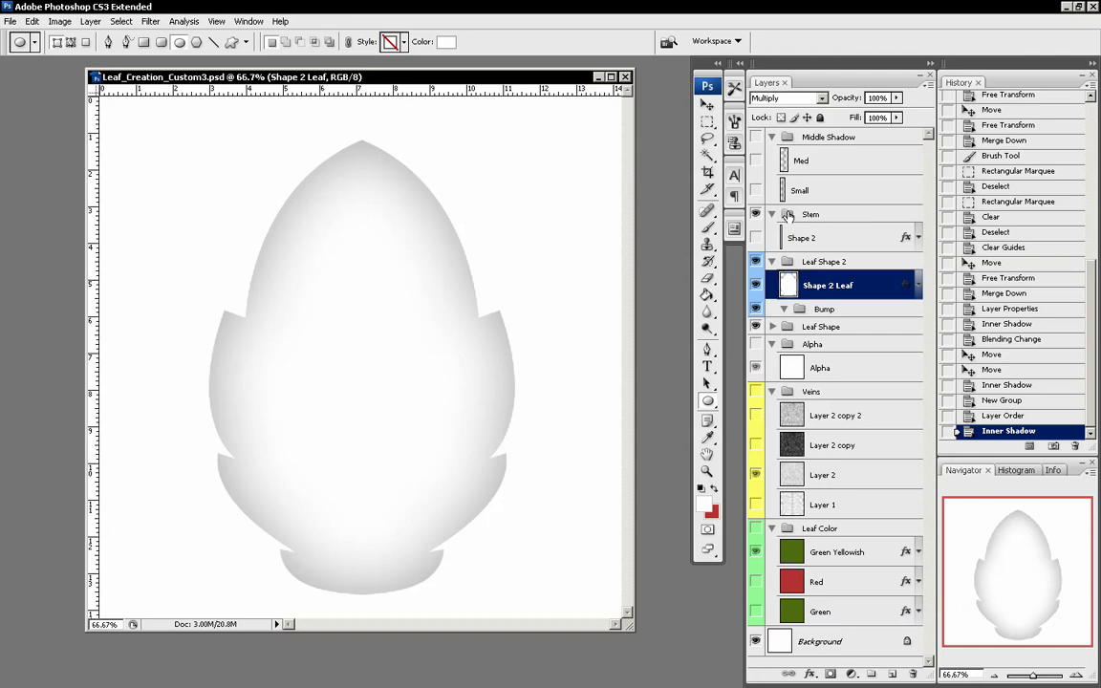
# - Draw a white ellipse about 6 by 9 ruler units over the leaf's upper part in the Bump group and rasterize it
pyautogui.click(880, 311)
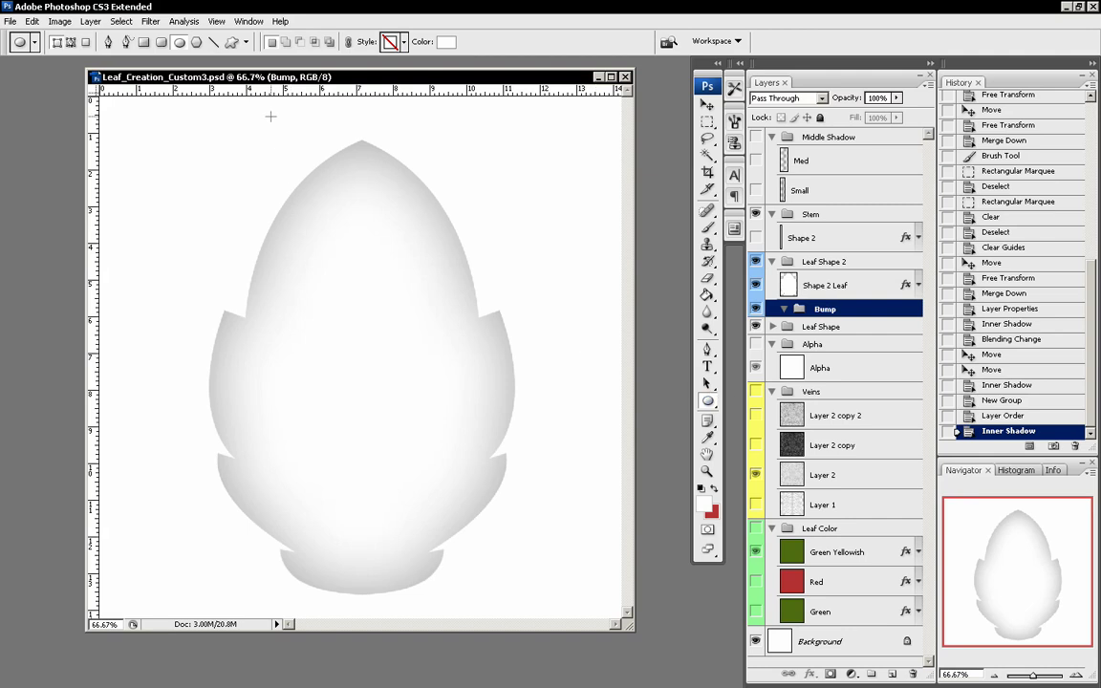
pyautogui.moveTo(233, 101); pyautogui.dragTo(491, 435)
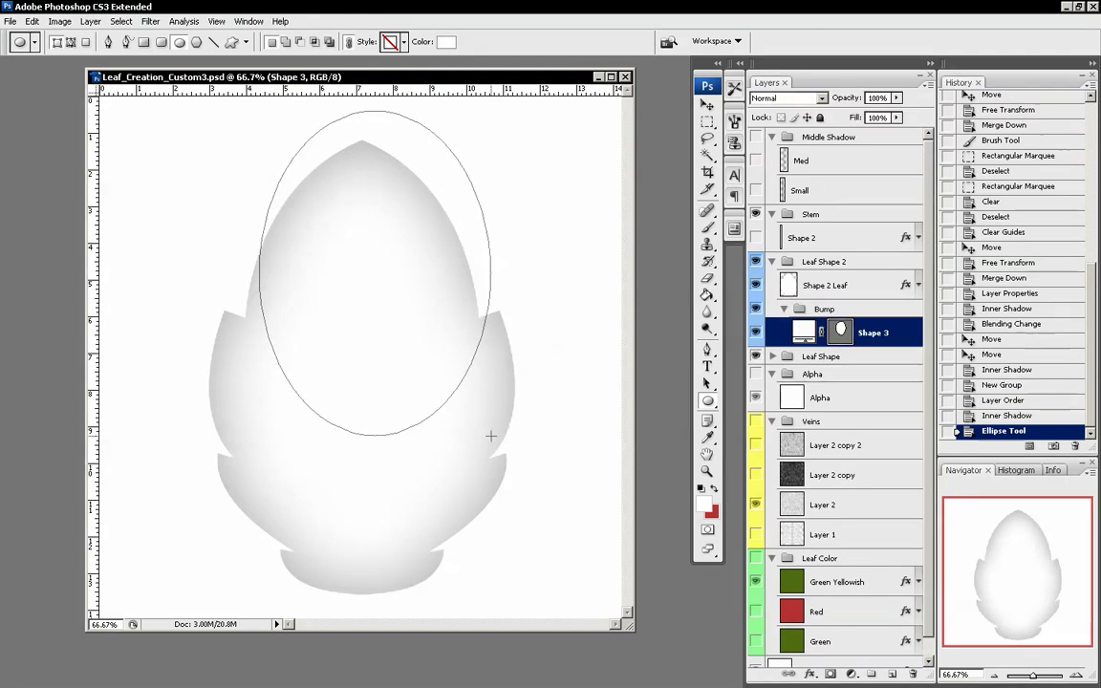
pyautogui.rightClick(901, 327)
pyautogui.click(923, 421)
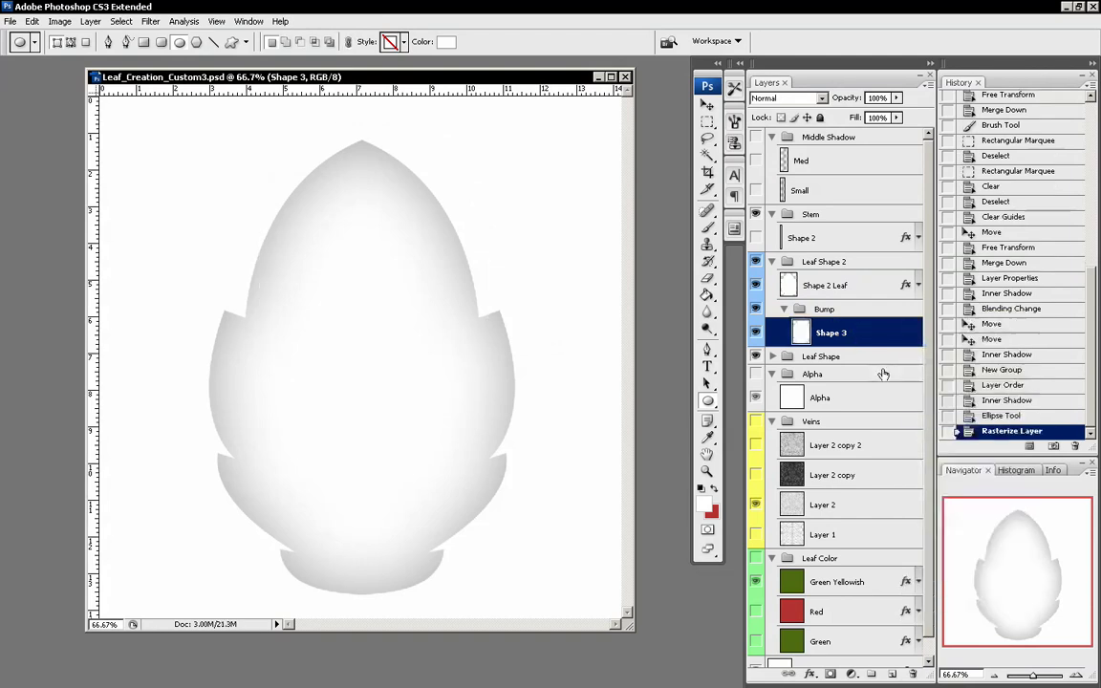
# - Move the Bump group above the Shape 2 Leaf layer within Leaf Shape 2
pyautogui.click(837, 312)
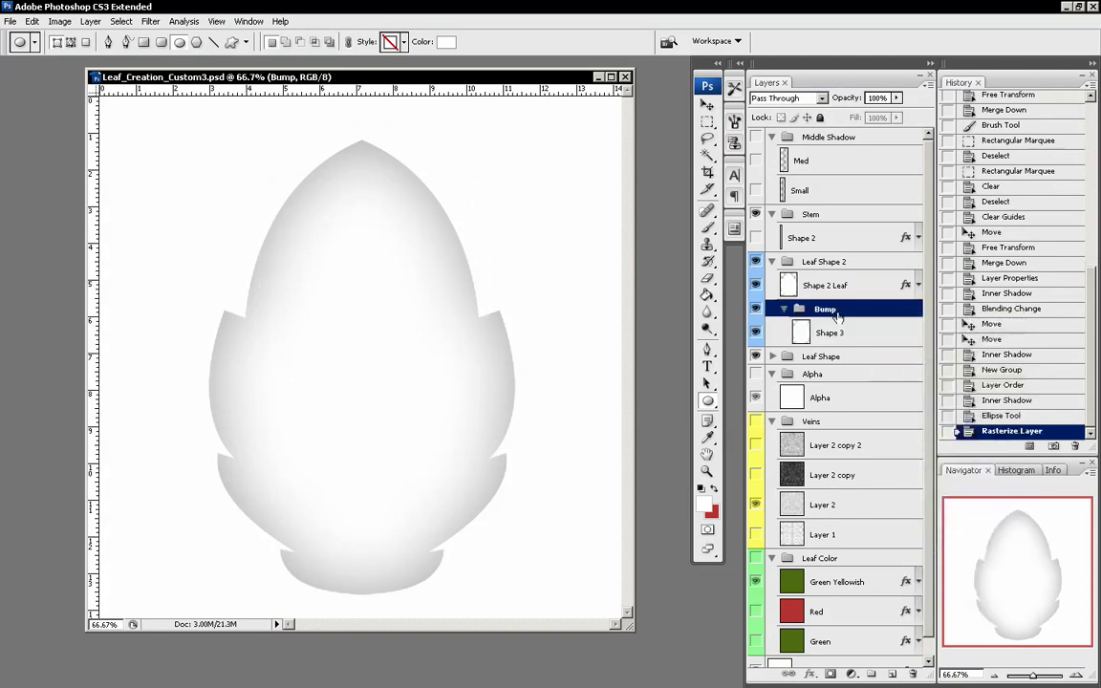
pyautogui.moveTo(838, 316); pyautogui.dragTo(837, 280)
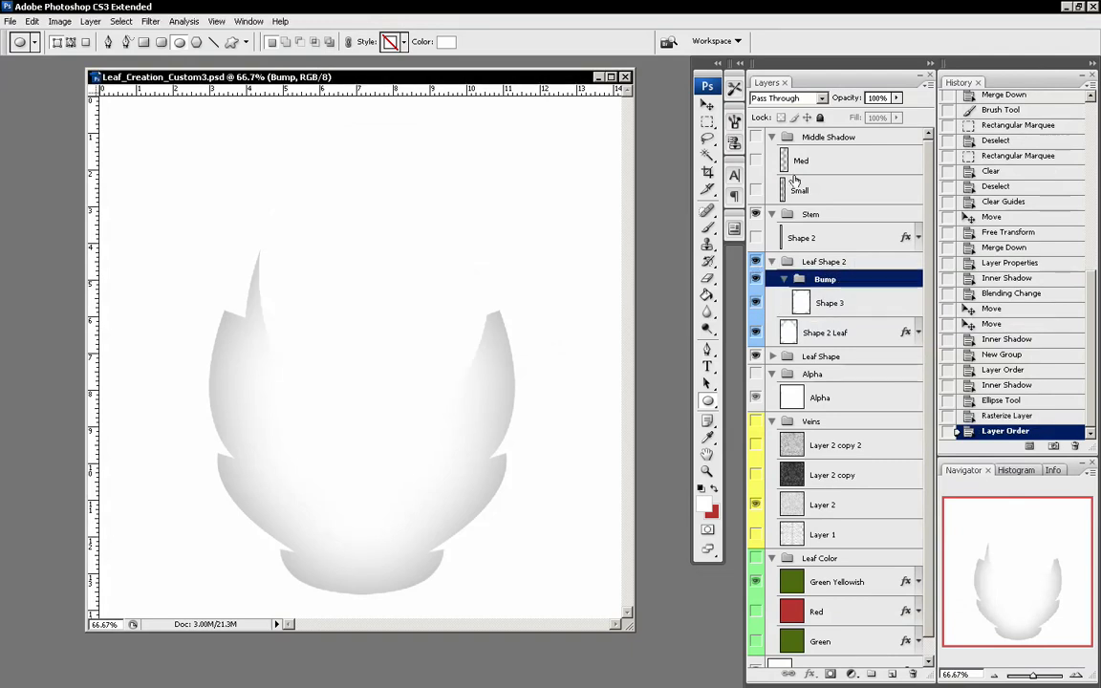
# - Add a Multiply Inner Shadow to the Shape 3 ellipse with 34% opacity, 0 px distance and 70 px size
pyautogui.click(870, 304)
pyautogui.doubleClick(871, 304)
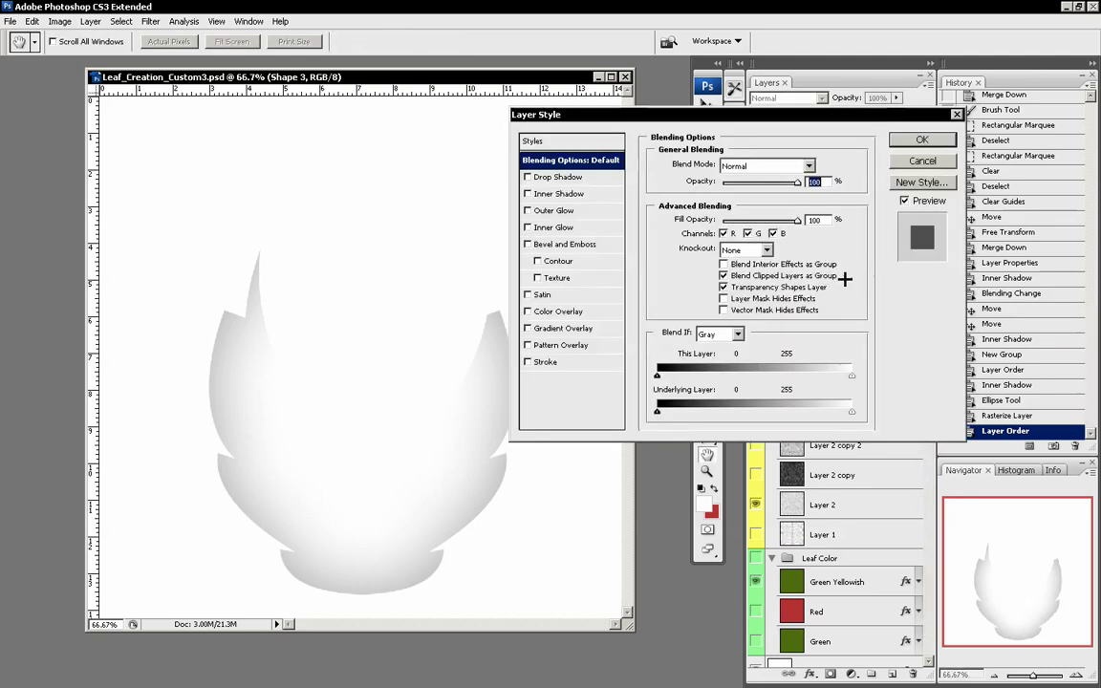
pyautogui.click(527, 193)
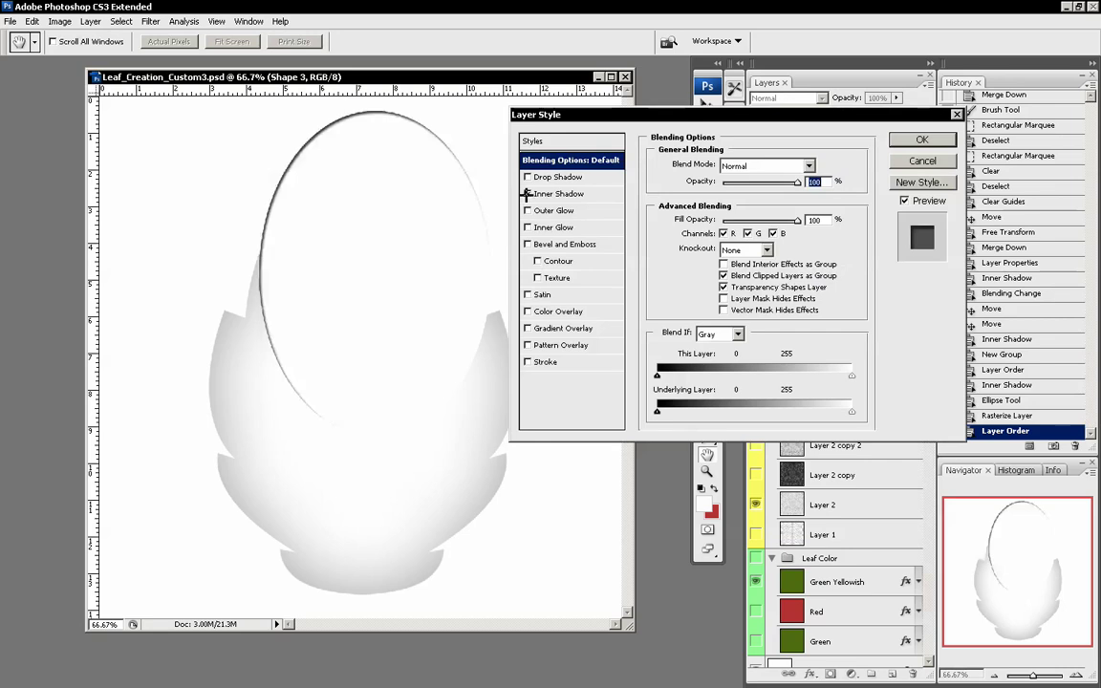
pyautogui.click(546, 194)
pyautogui.moveTo(713, 224); pyautogui.dragTo(726, 258)
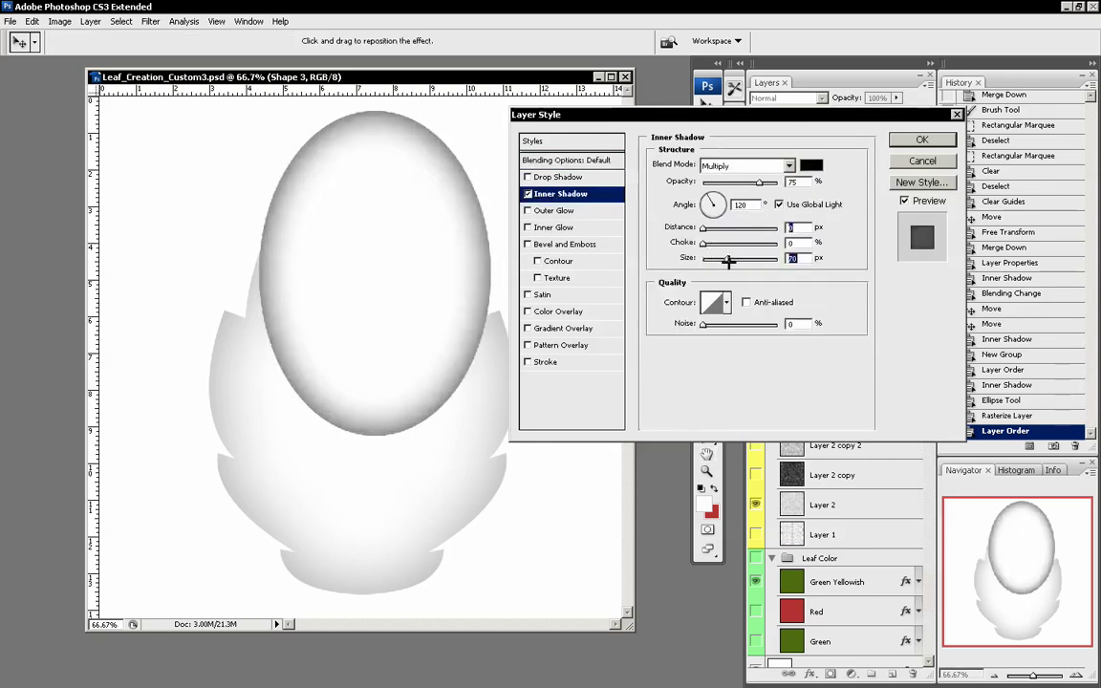
pyautogui.moveTo(760, 182); pyautogui.dragTo(727, 183)
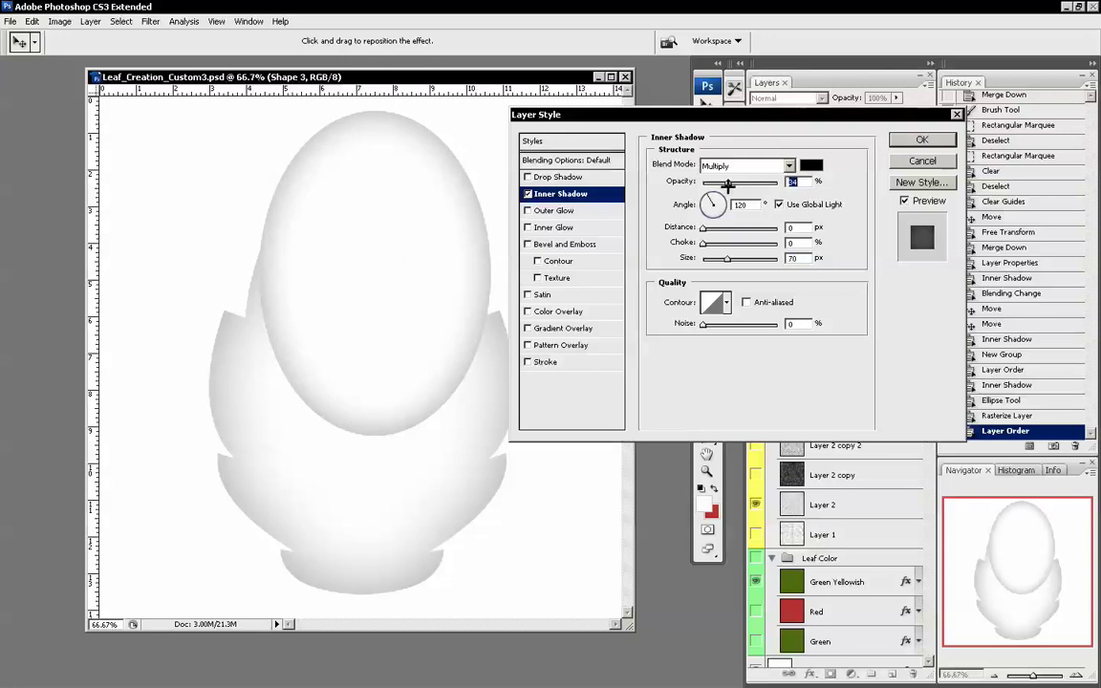
pyautogui.click(921, 139)
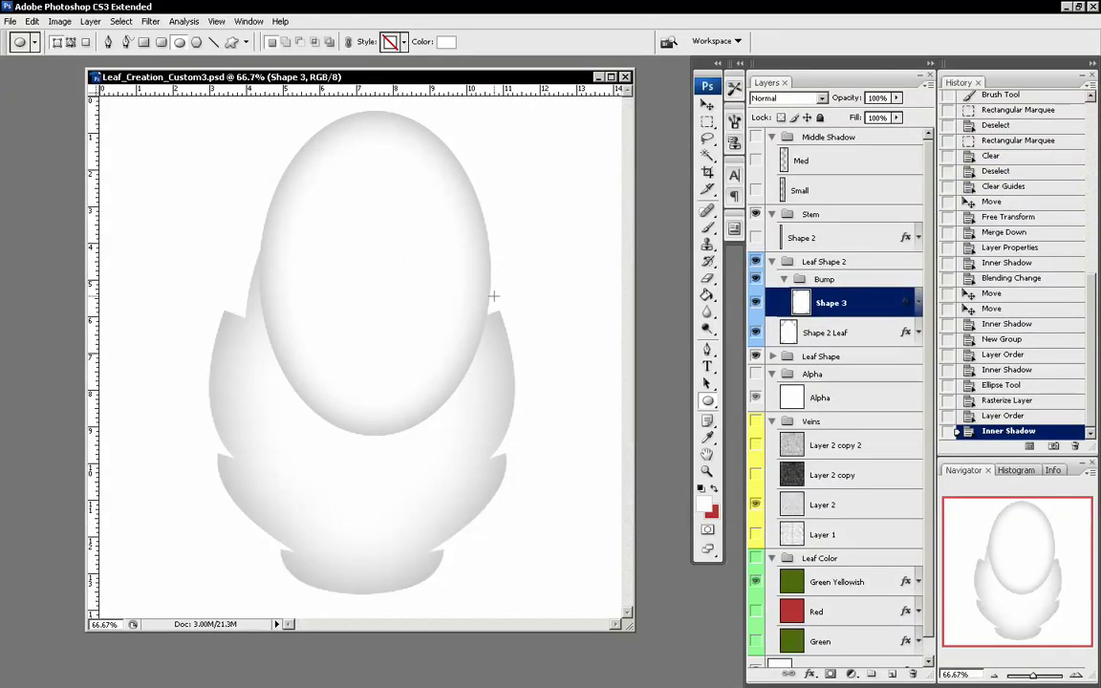
# - Set the Shape 3 ellipse's blend mode to Multiply and centre it horizontally over the leaf's upper part
pyautogui.click(799, 99)
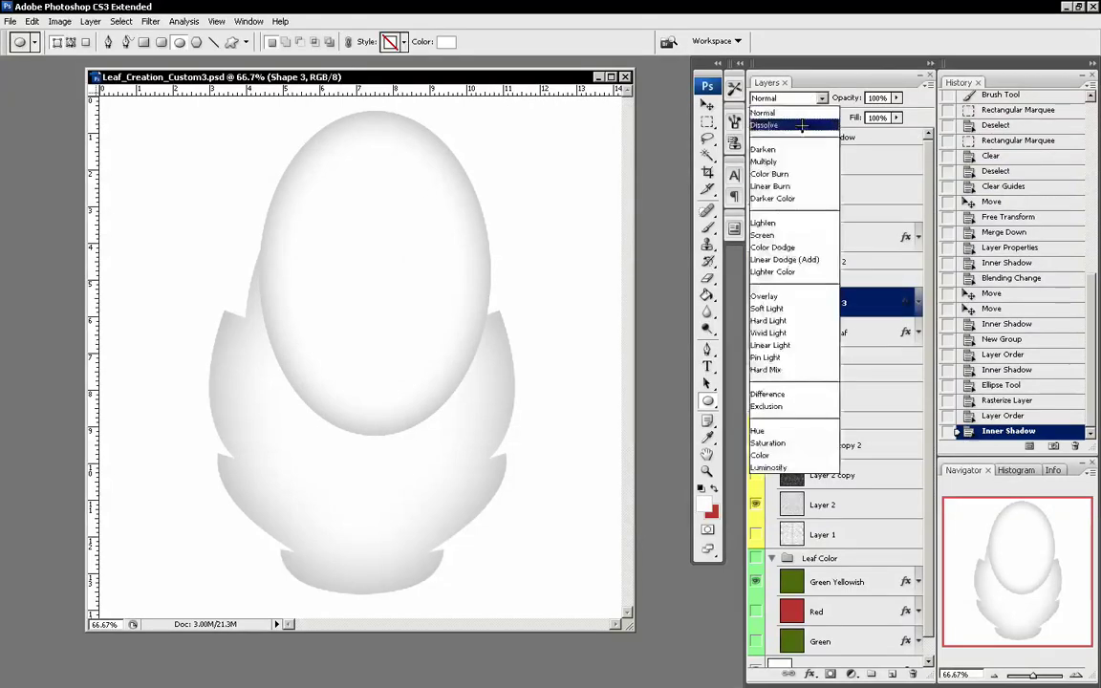
pyautogui.click(798, 161)
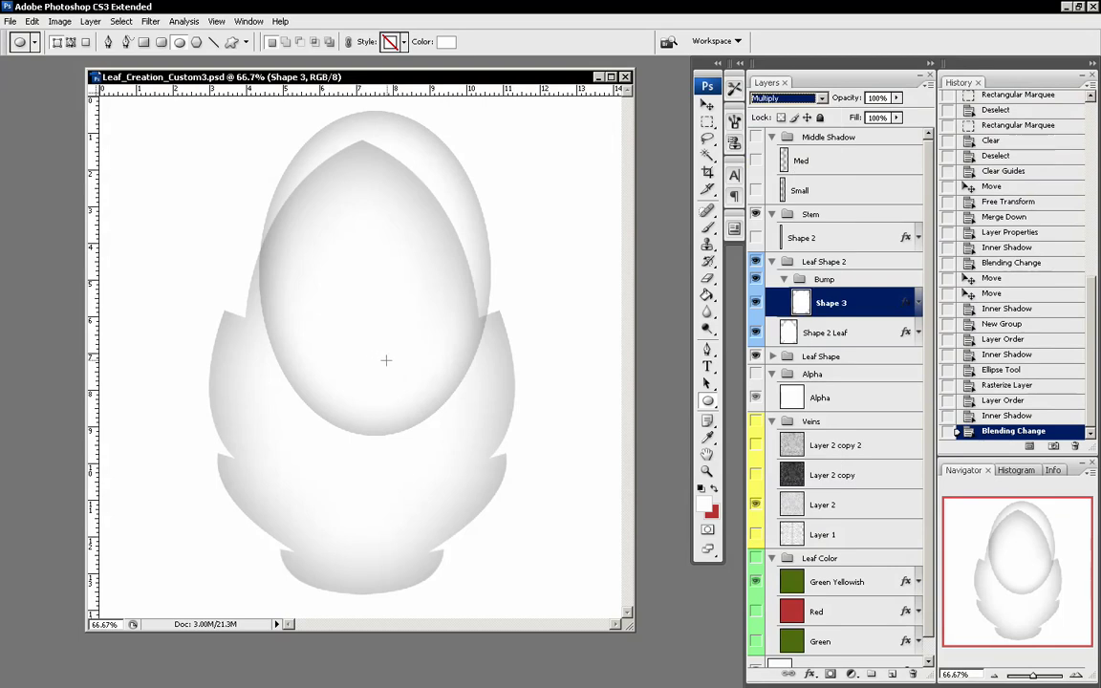
pyautogui.press('v')
pyautogui.moveTo(383, 340); pyautogui.dragTo(334, 340)
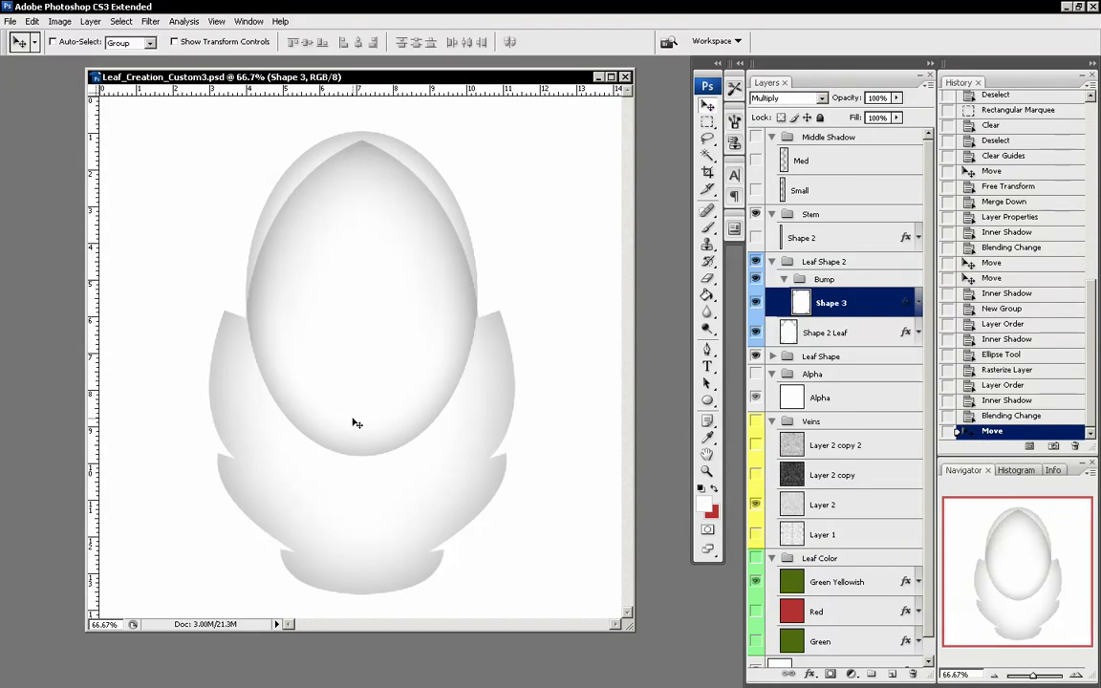
# - Transform the Shape 3 ellipse to 138.6% width and 80.7% height, placing its lower edge just below the leaf's first notches
pyautogui.hotkey('ctrl', 't')
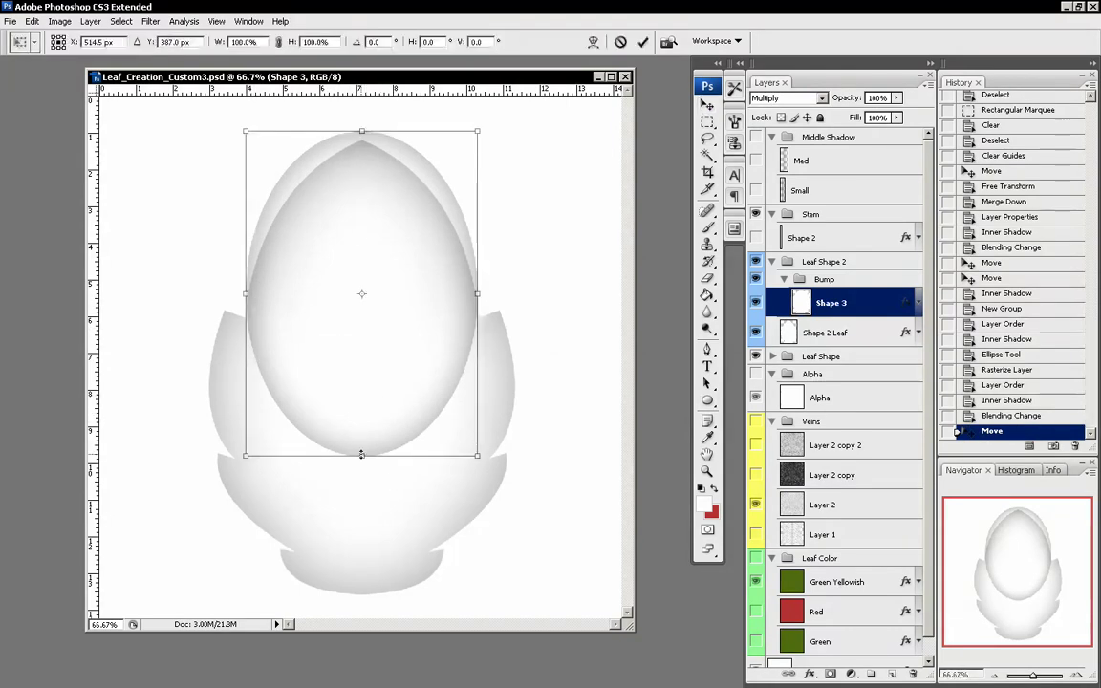
pyautogui.moveTo(367, 454); pyautogui.dragTo(385, 332)
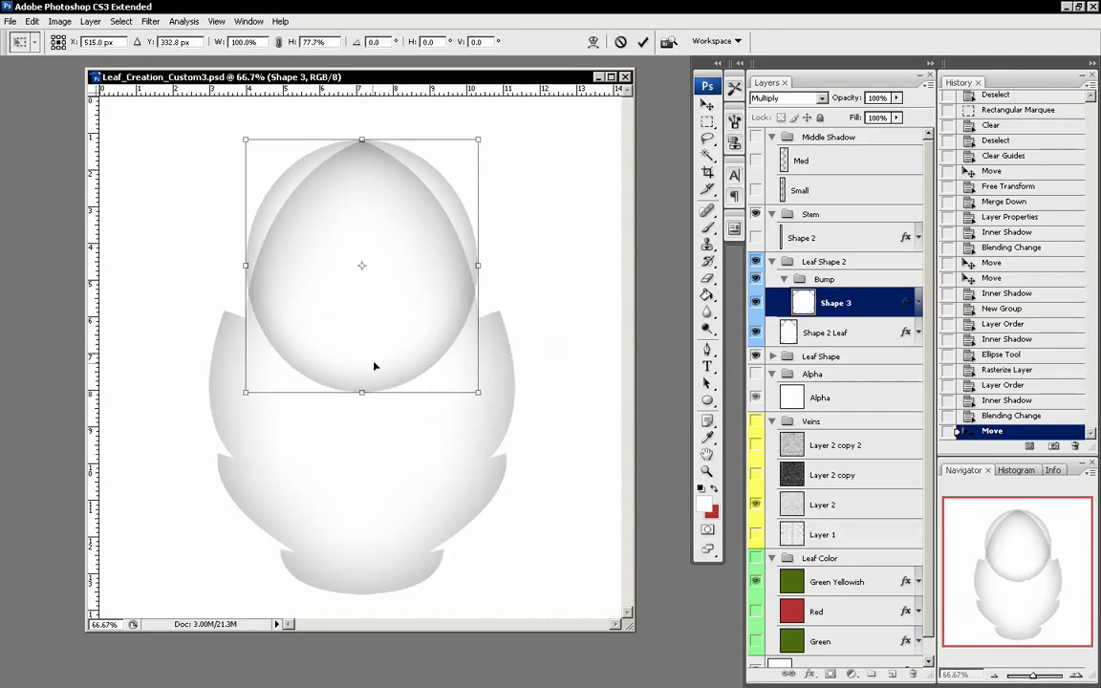
pyautogui.moveTo(360, 395)
pyautogui.mouseDown()
pyautogui.moveTo(374, 441)
pyautogui.moveTo(378, 374)
pyautogui.moveTo(378, 403)
pyautogui.mouseUp()
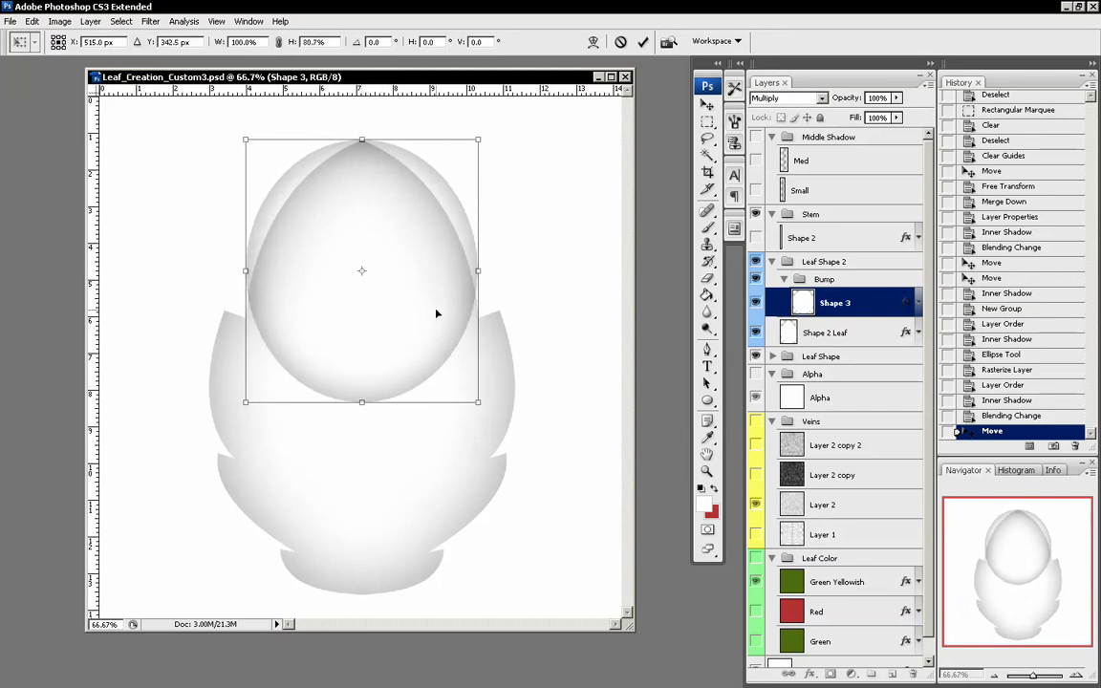
pyautogui.moveTo(480, 271); pyautogui.dragTo(423, 353)
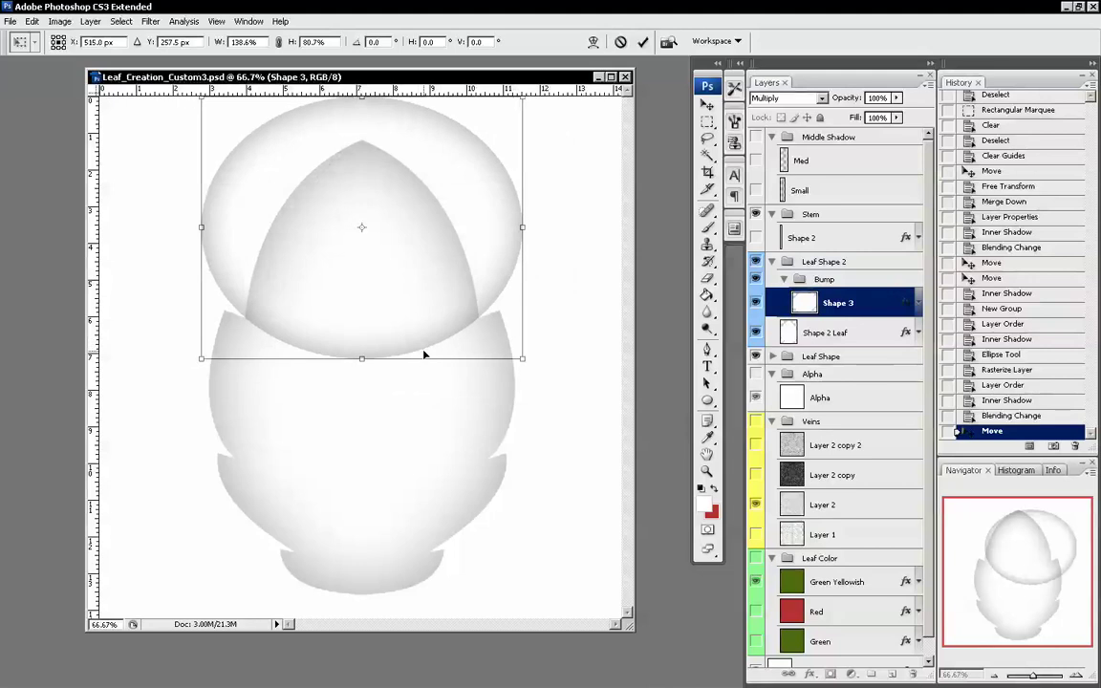
pyautogui.press('Return')
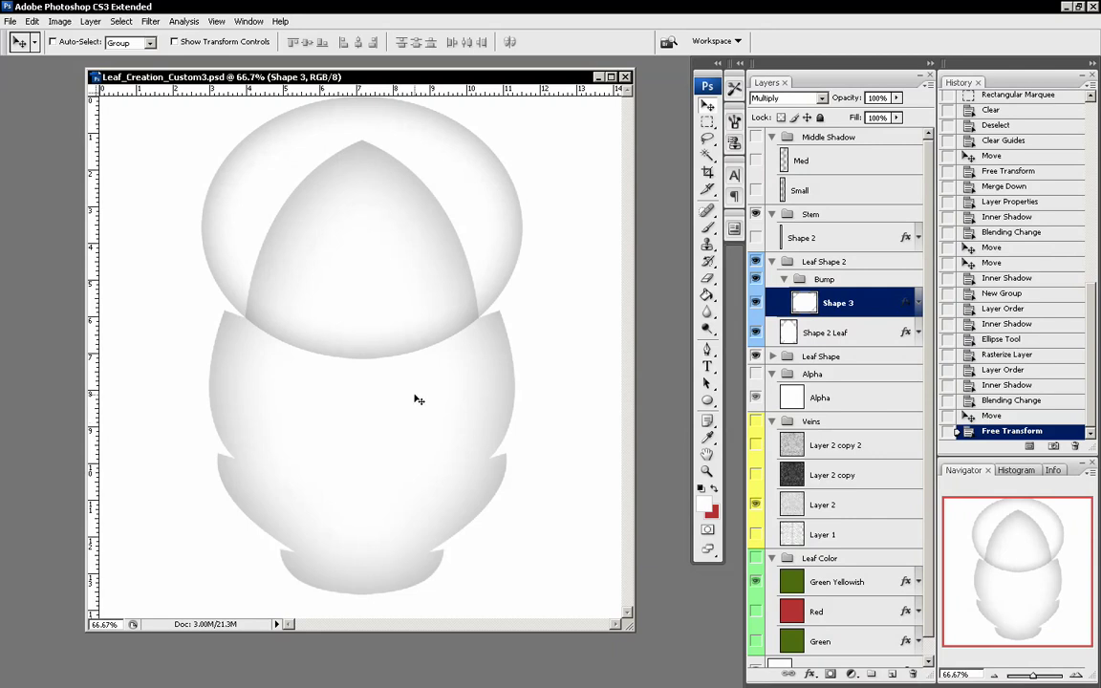
# - Turn off snapping while flattening the Shape 3 ellipse to 79.3% height and aligning its upper edge with the leaf's tip
pyautogui.hotkey('ctrl', 't')
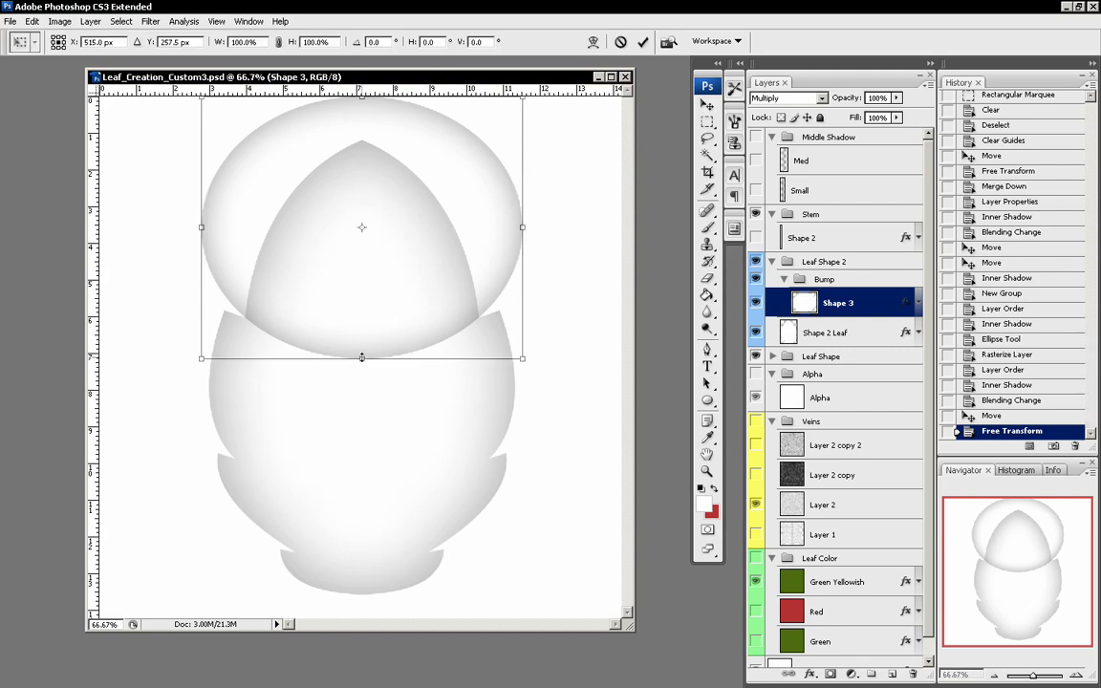
pyautogui.moveTo(361, 357); pyautogui.dragTo(363, 320)
pyautogui.moveTo(375, 274); pyautogui.dragTo(370, 312)
pyautogui.click(218, 21)
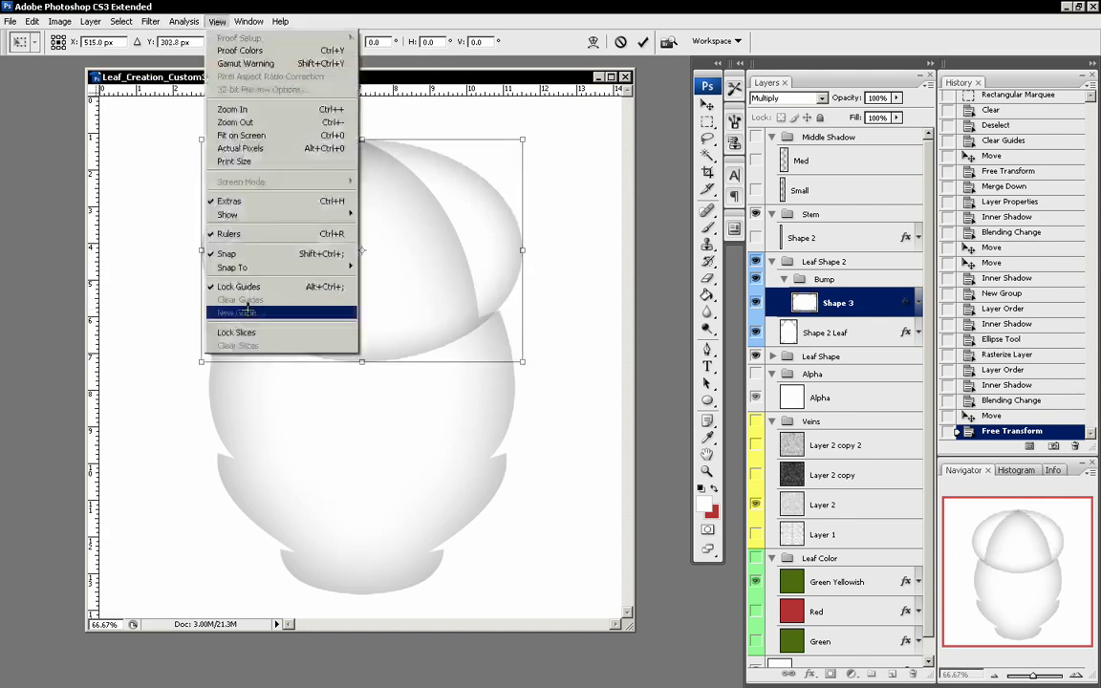
pyautogui.click(227, 253)
pyautogui.moveTo(387, 320); pyautogui.dragTo(390, 313)
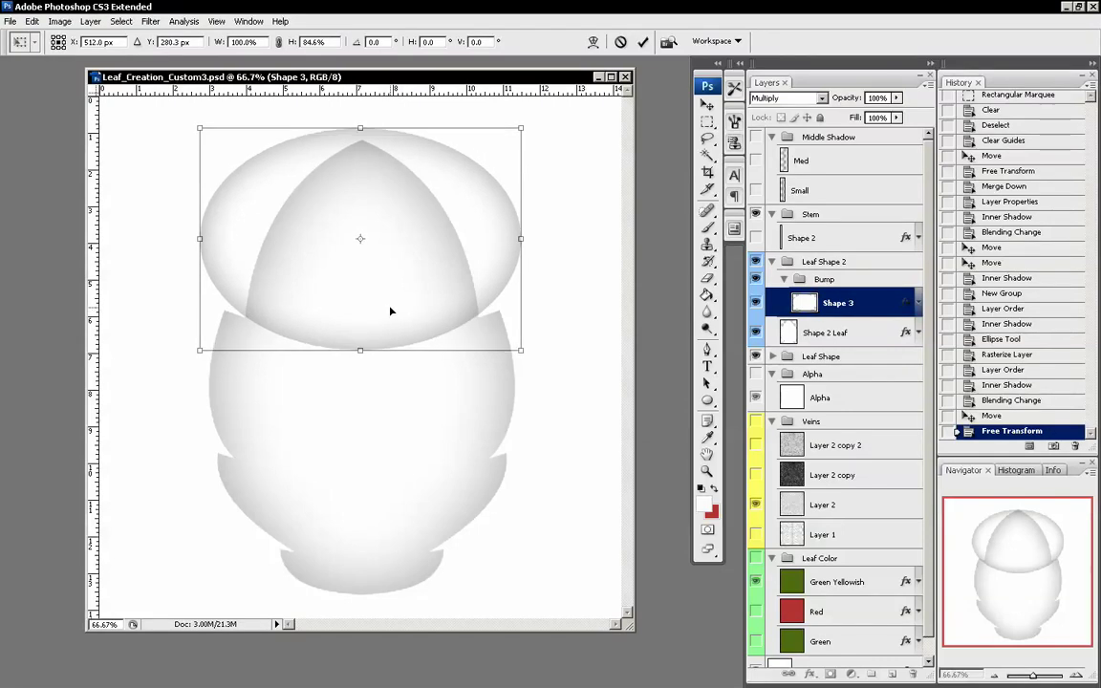
pyautogui.moveTo(360, 352); pyautogui.dragTo(363, 336)
pyautogui.moveTo(398, 260); pyautogui.dragTo(398, 275)
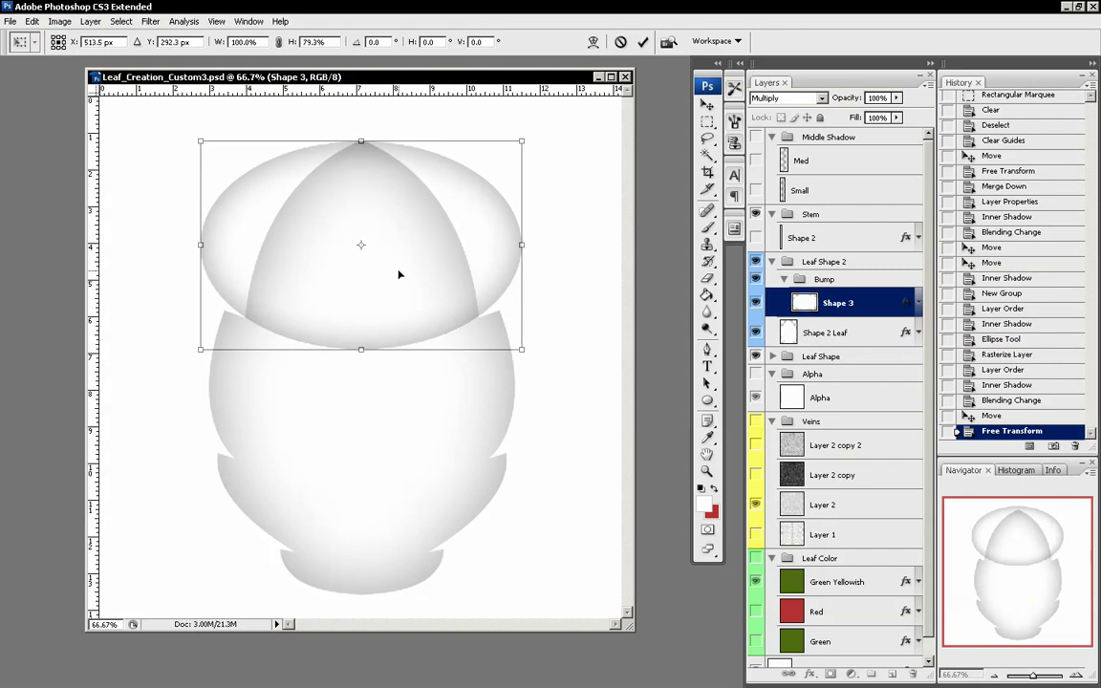
pyautogui.press('Return')
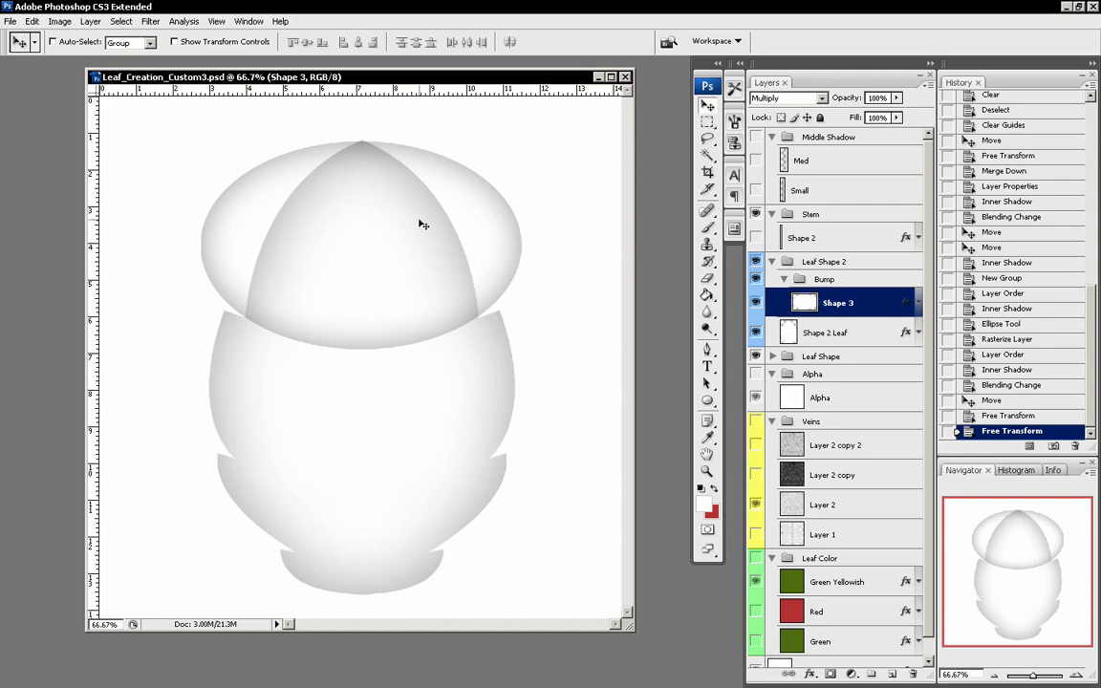
# - Add a Multiply Drop Shadow to the Shape 3 ellipse with 0 px distance and 34% opacity
pyautogui.doubleClick(878, 295)
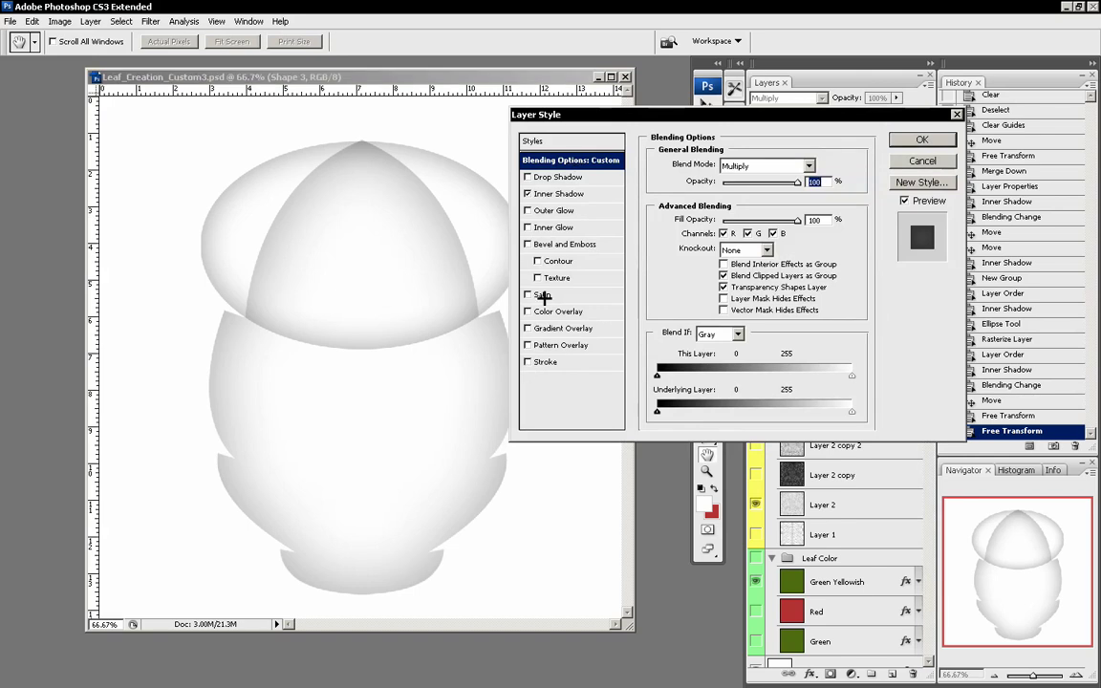
pyautogui.click(564, 178)
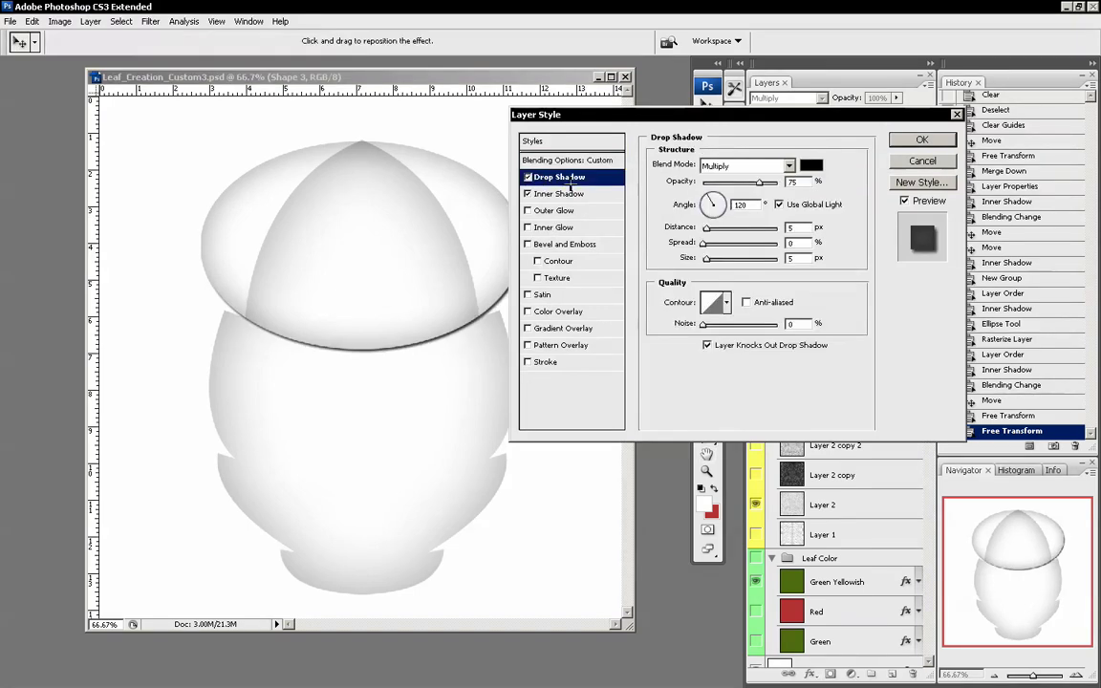
pyautogui.moveTo(707, 228); pyautogui.dragTo(680, 226)
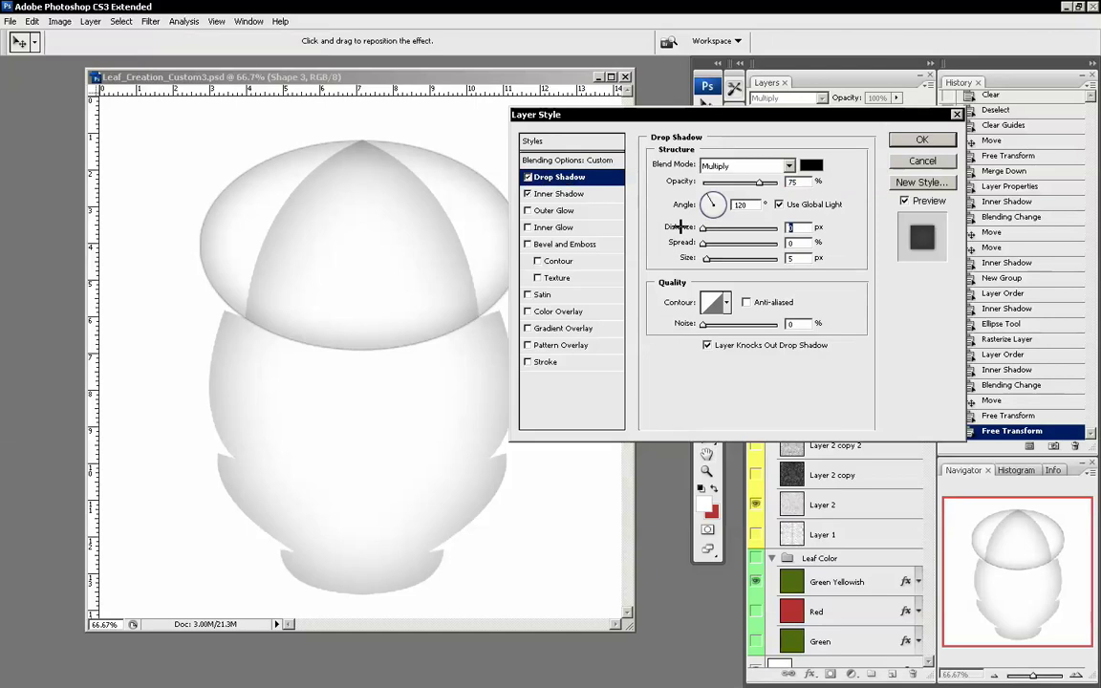
pyautogui.click(569, 194)
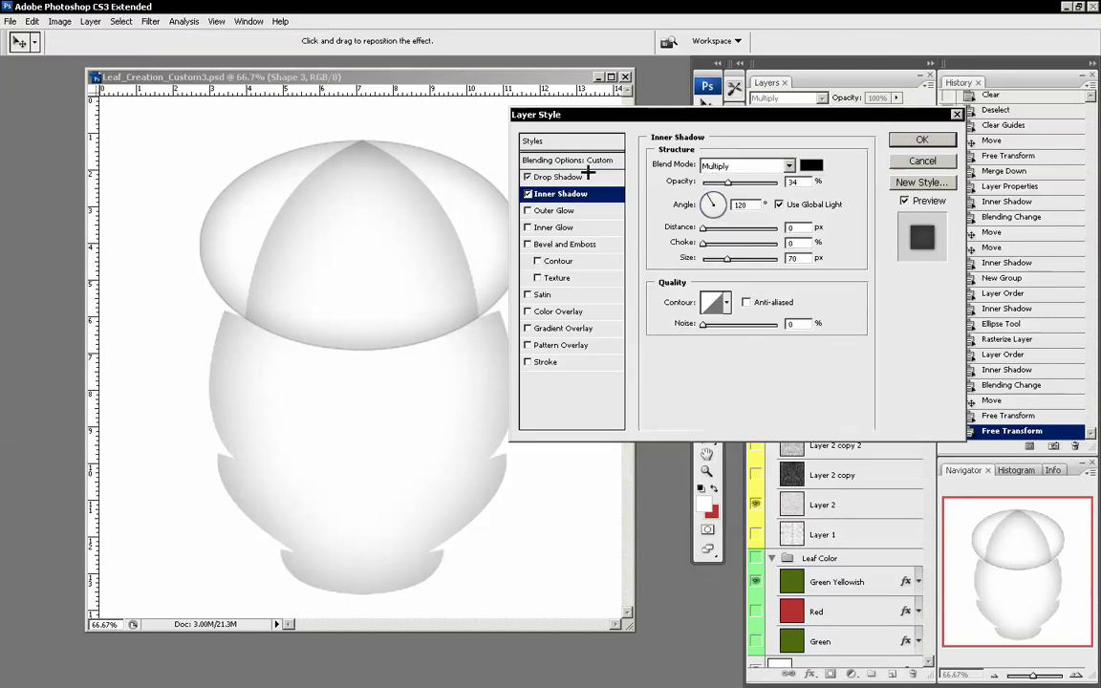
pyautogui.click(541, 176)
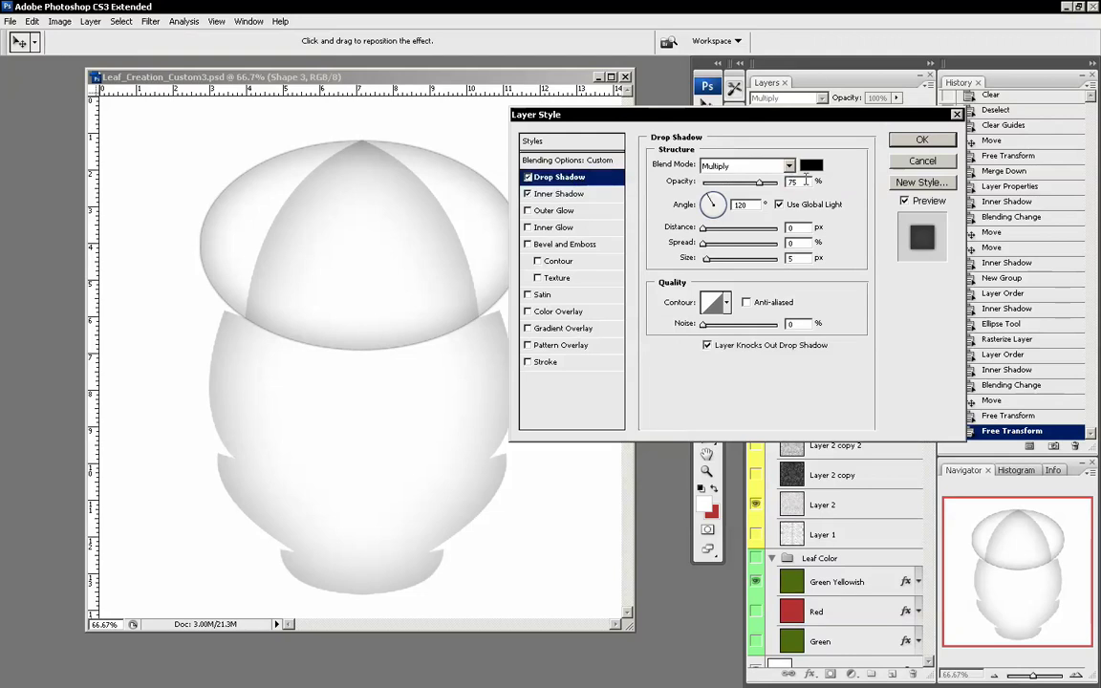
pyautogui.doubleClick(792, 182)
pyautogui.write('34')
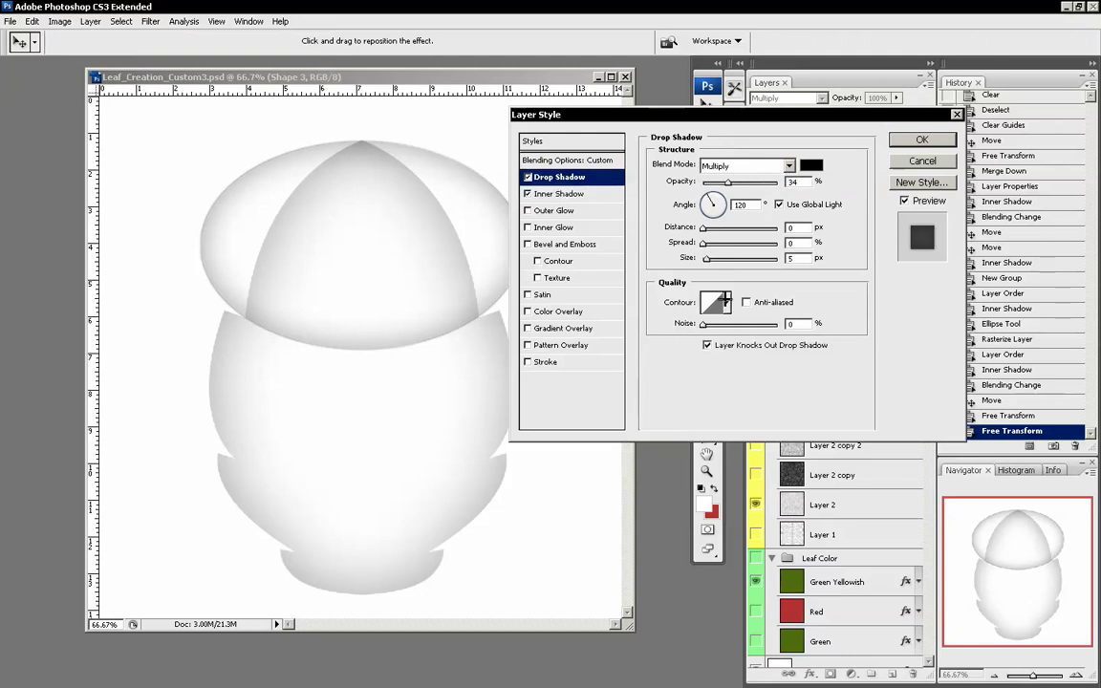
# - Compare the Inner Shadow settings and set the Shape 3 Drop Shadow size to 68 px
pyautogui.click(554, 194)
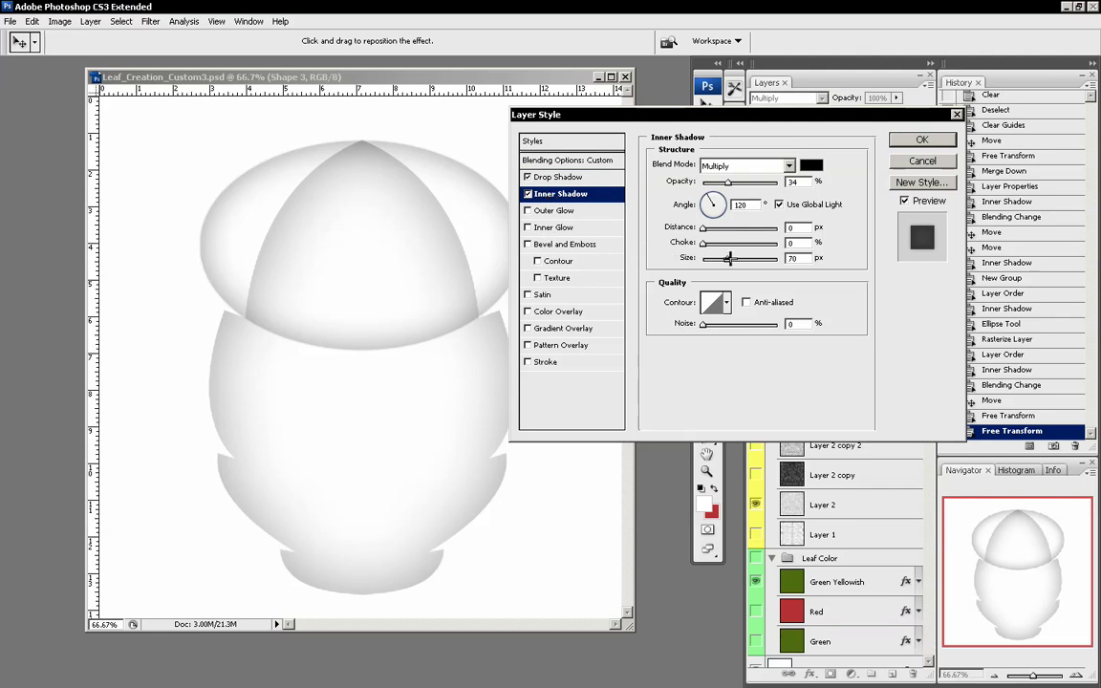
pyautogui.click(574, 176)
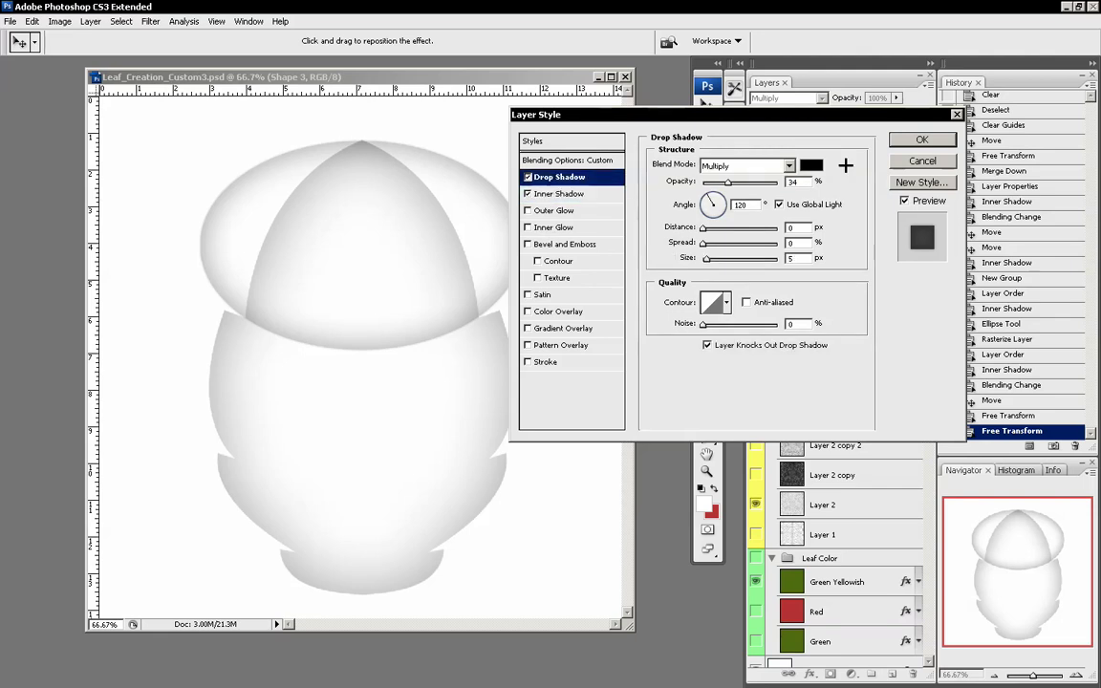
pyautogui.click(806, 256)
pyautogui.write('70')
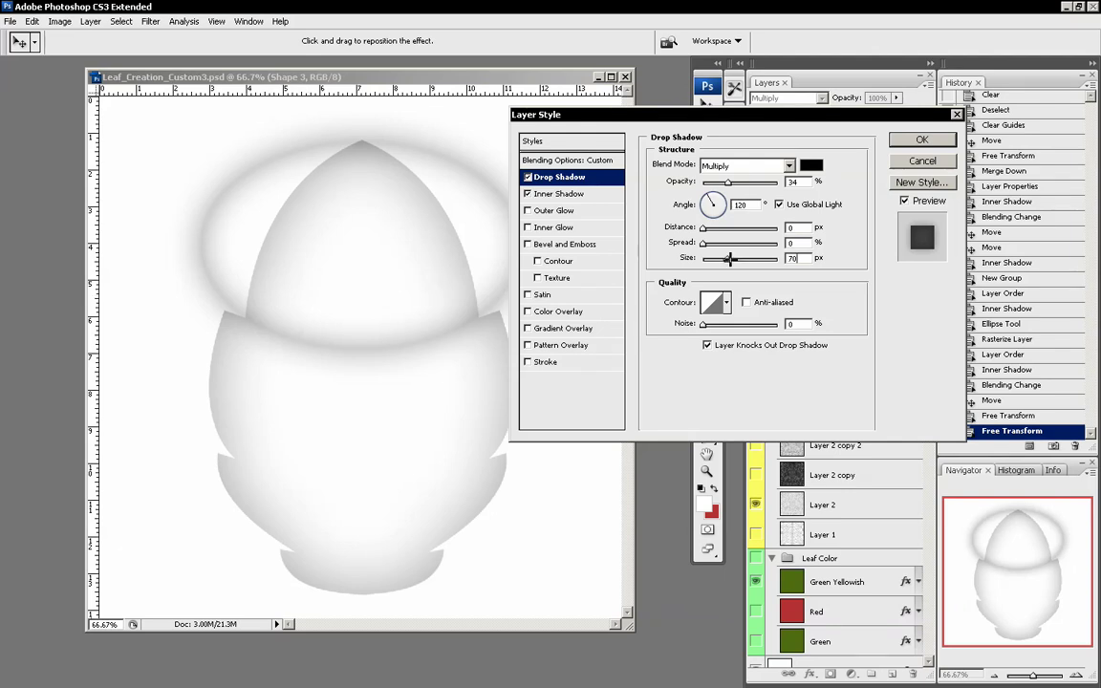
pyautogui.moveTo(729, 258)
pyautogui.mouseDown()
pyautogui.moveTo(743, 258)
pyautogui.moveTo(726, 269)
pyautogui.mouseUp()
pyautogui.click(918, 140)
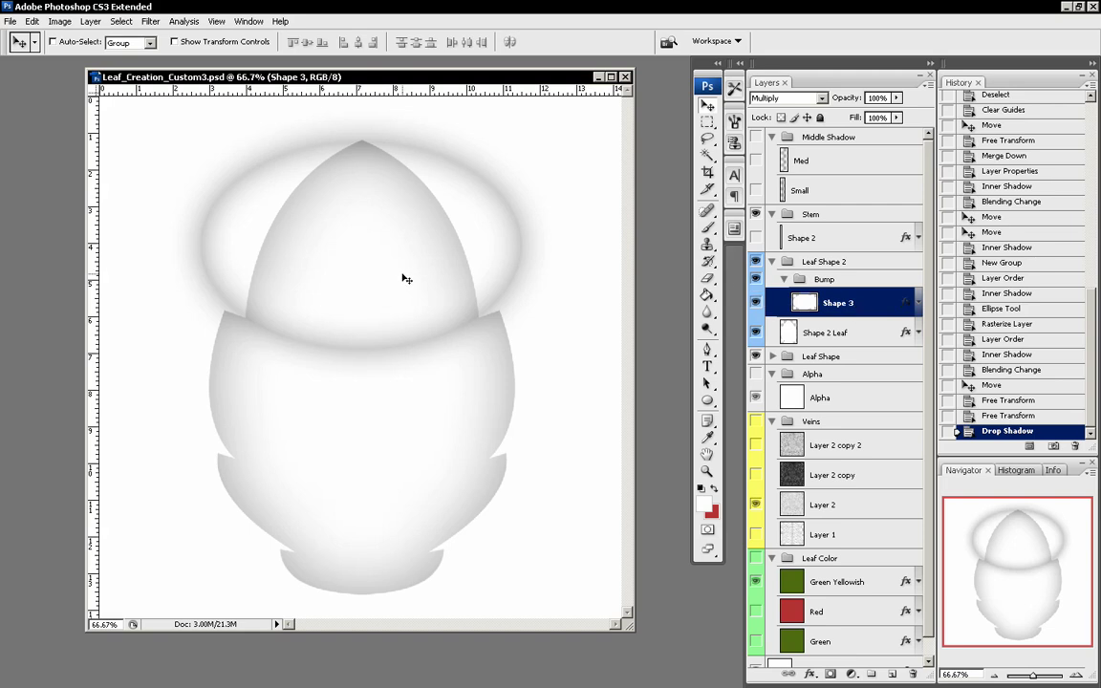
# - Duplicate the Shape 3 ellipse onto the leaf's middle section and flatten the copy to 67% height directly below the original
pyautogui.moveTo(357, 209); pyautogui.dragTo(398, 380)
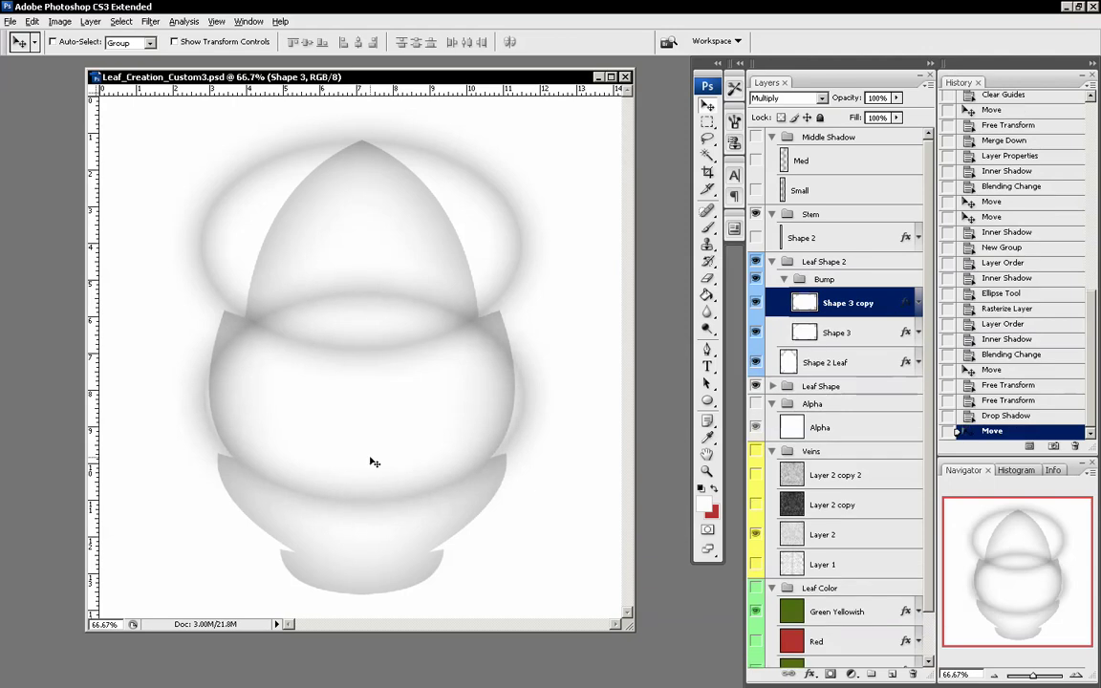
pyautogui.hotkey('ctrl', 't')
pyautogui.moveTo(364, 500); pyautogui.dragTo(364, 444)
pyautogui.moveTo(392, 392); pyautogui.dragTo(391, 437)
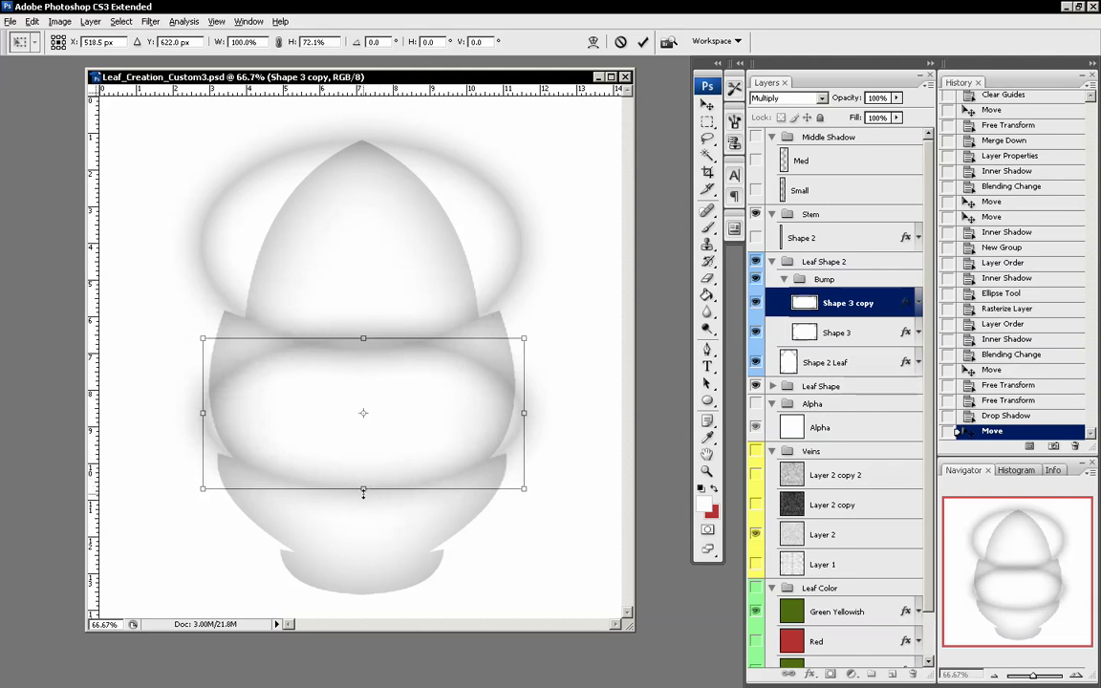
pyautogui.moveTo(363, 494); pyautogui.dragTo(367, 454)
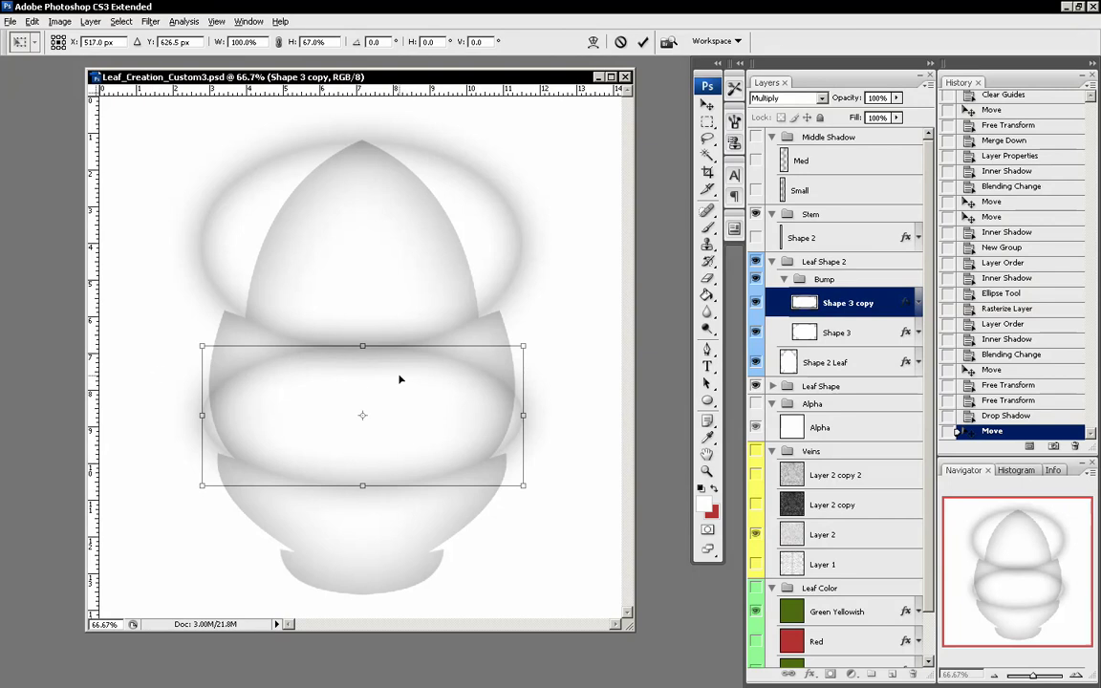
pyautogui.press('Return')
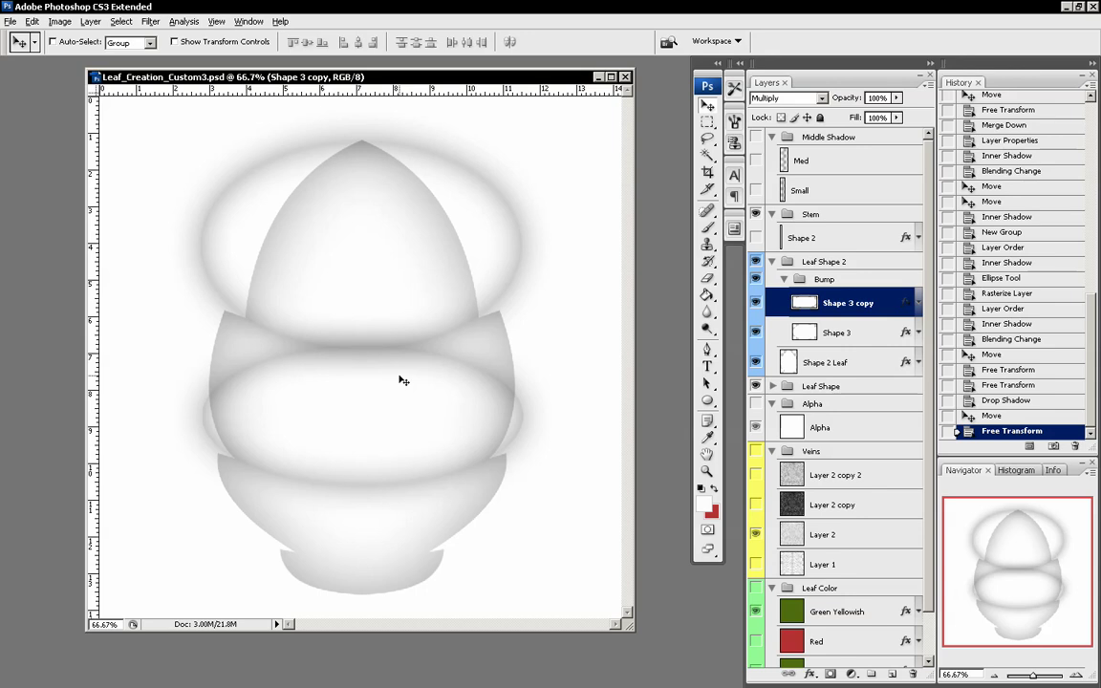
# - Duplicate the middle ellipse onto the leaf's lower section and narrow the new copy to 72.6% width, centred on the leaf
pyautogui.moveTo(401, 373); pyautogui.dragTo(407, 448)
pyautogui.hotkey('ctrl', 't')
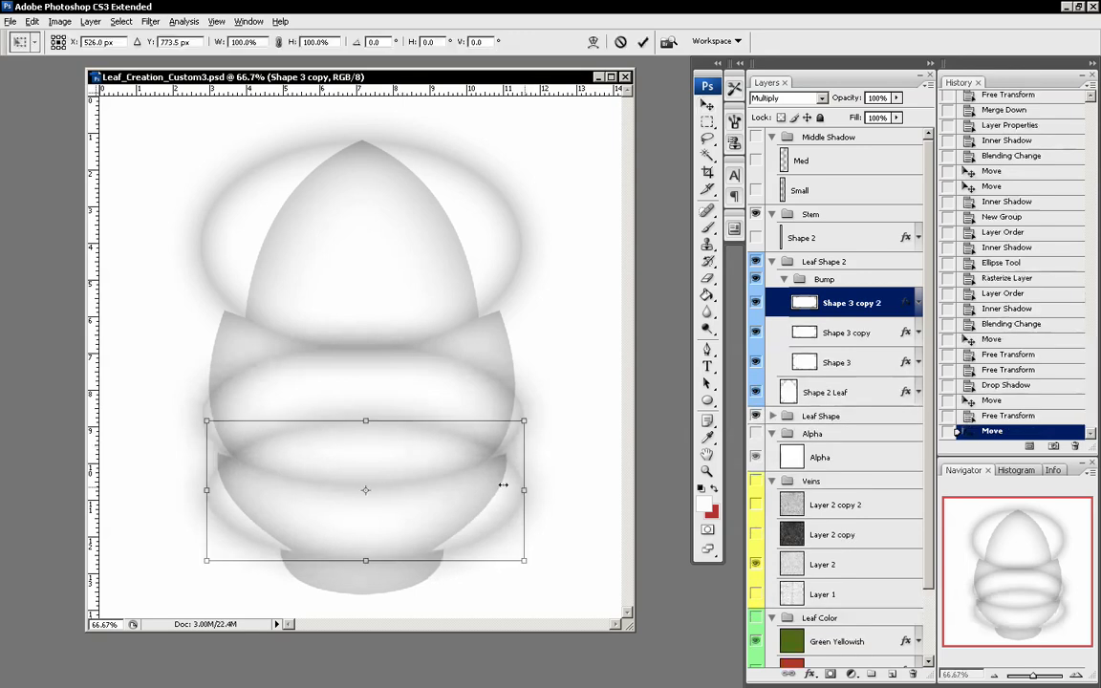
pyautogui.moveTo(527, 489); pyautogui.dragTo(430, 511)
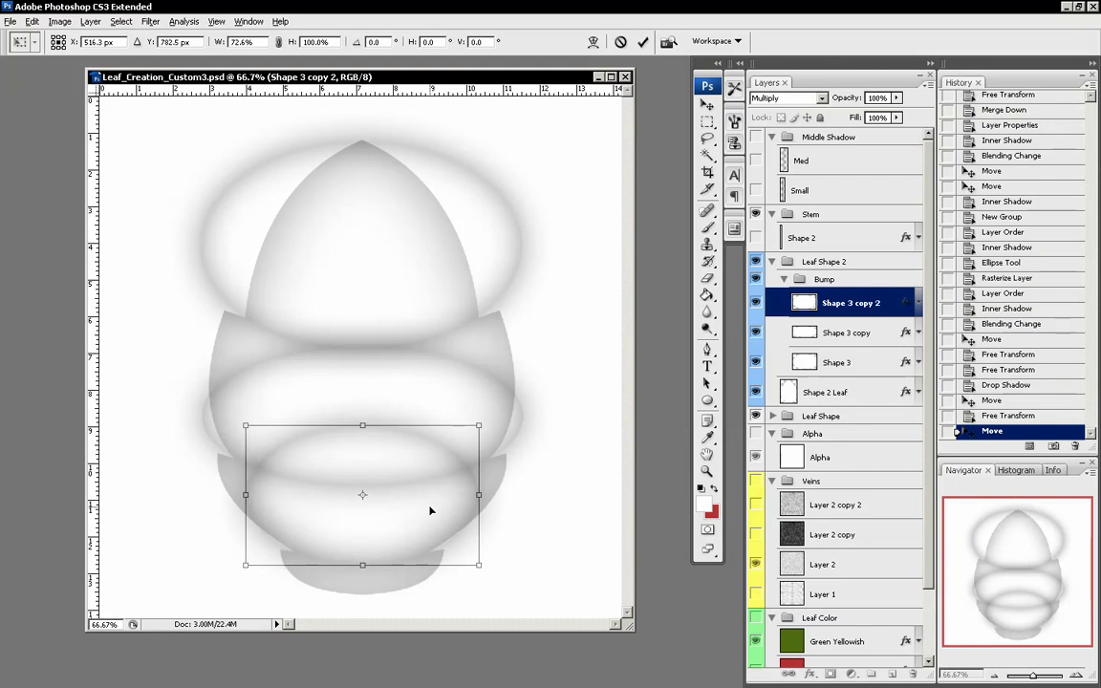
pyautogui.press('Return')
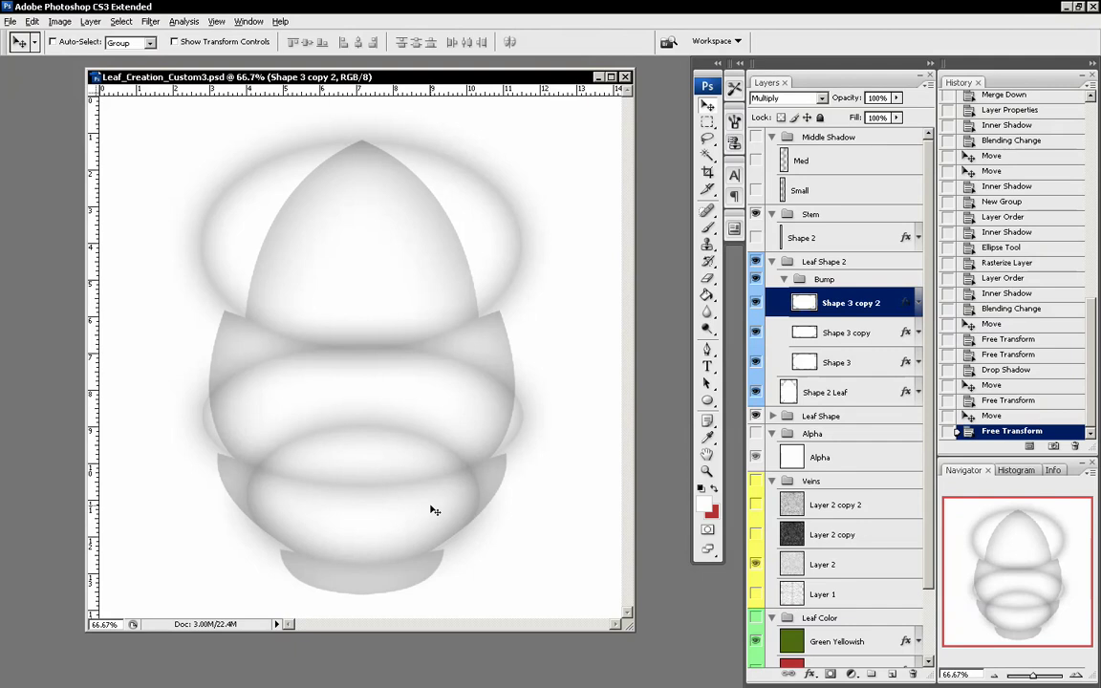
# - Reduce the Drop Shadow size of the lowest ellipse, Shape 3 copy 2, to 32 px
pyautogui.doubleClick(878, 308)
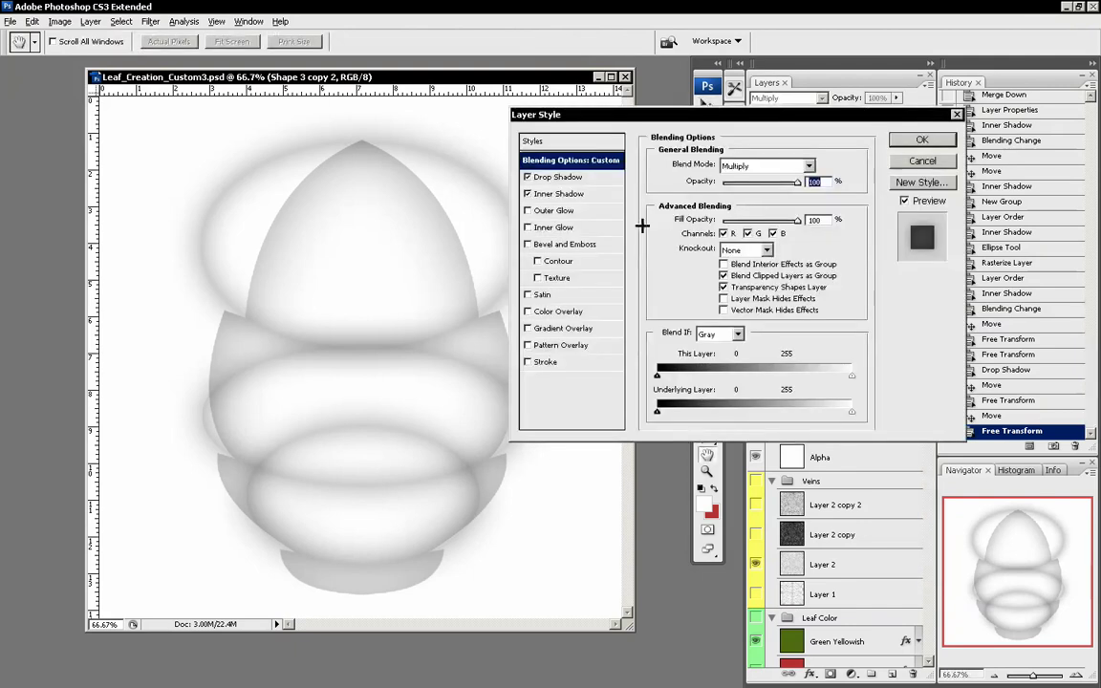
pyautogui.click(569, 177)
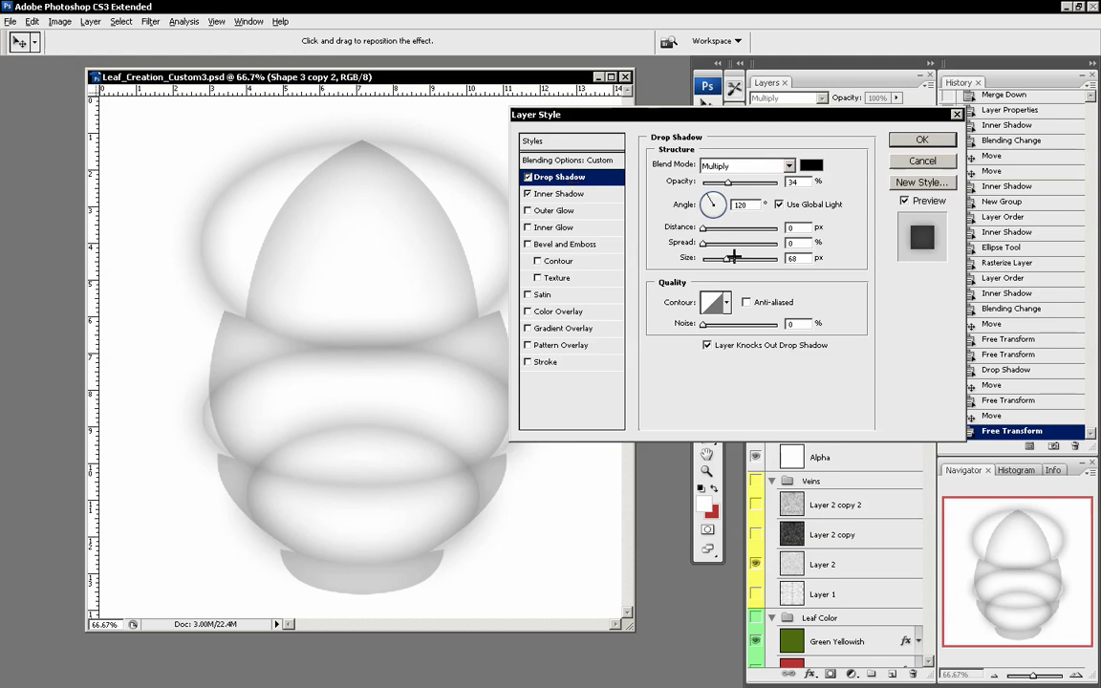
pyautogui.moveTo(726, 259); pyautogui.dragTo(717, 260)
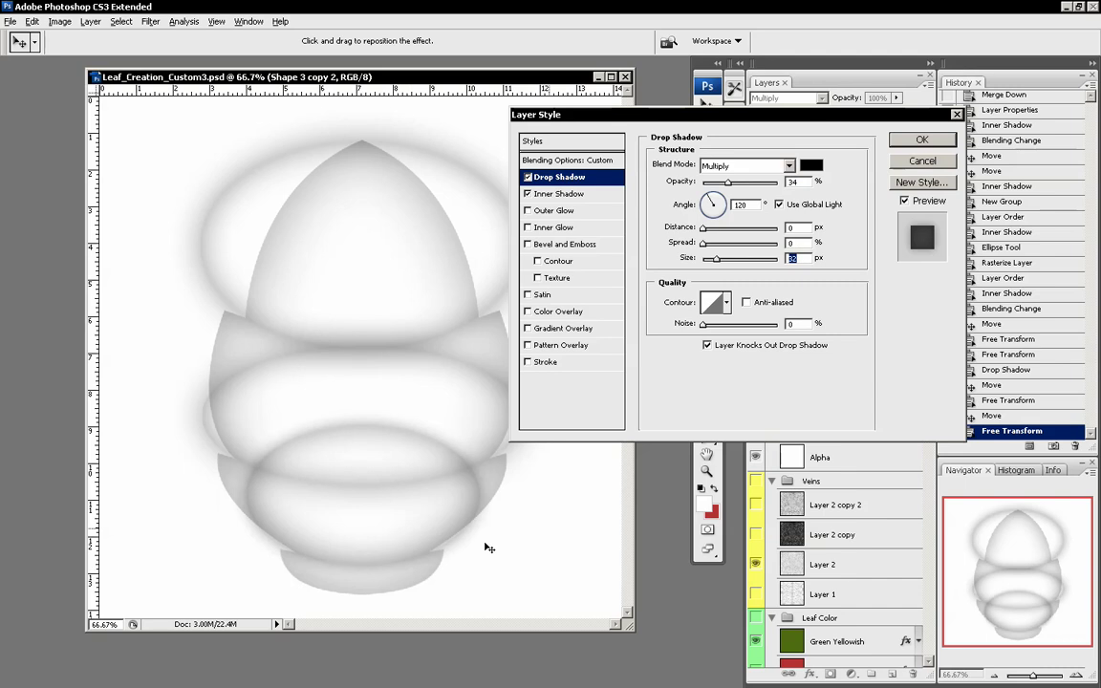
pyautogui.click(902, 143)
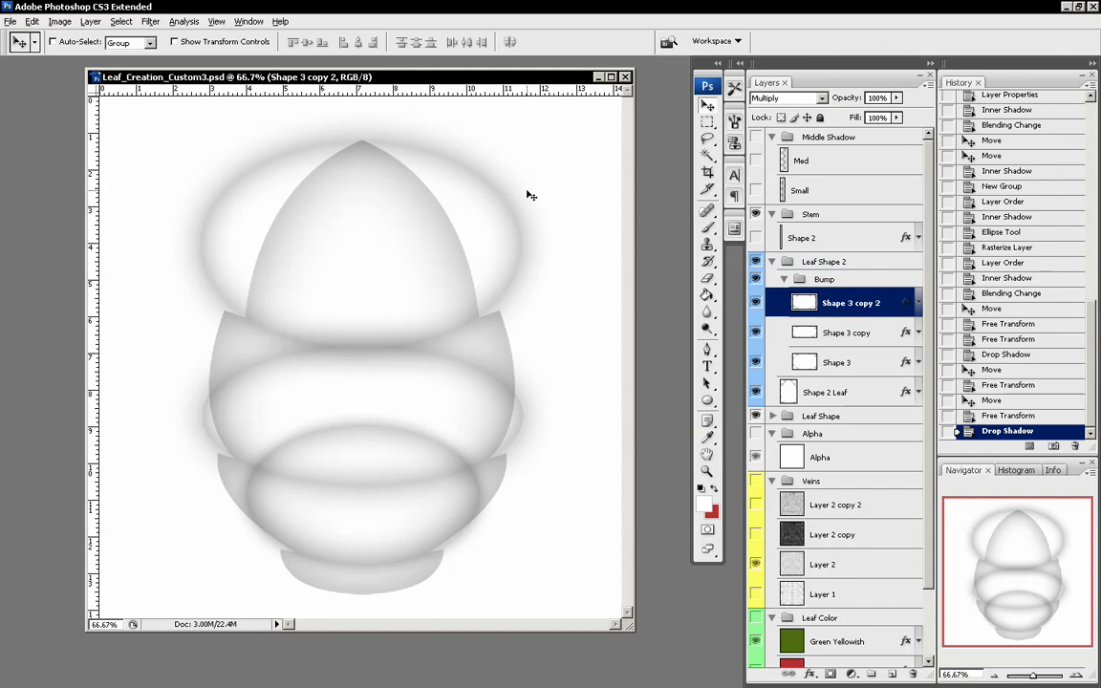
# - Reduce the Inner Shadow size of the Shape 2 Leaf layer to 49 px
pyautogui.click(865, 392)
pyautogui.doubleClick(865, 392)
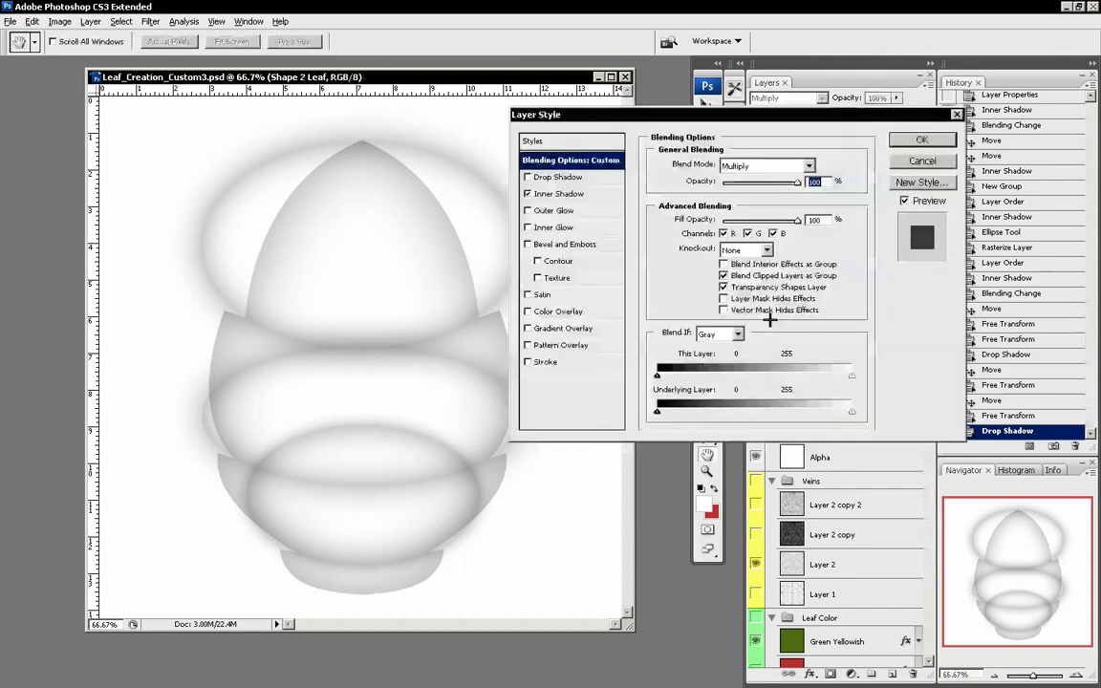
pyautogui.click(560, 193)
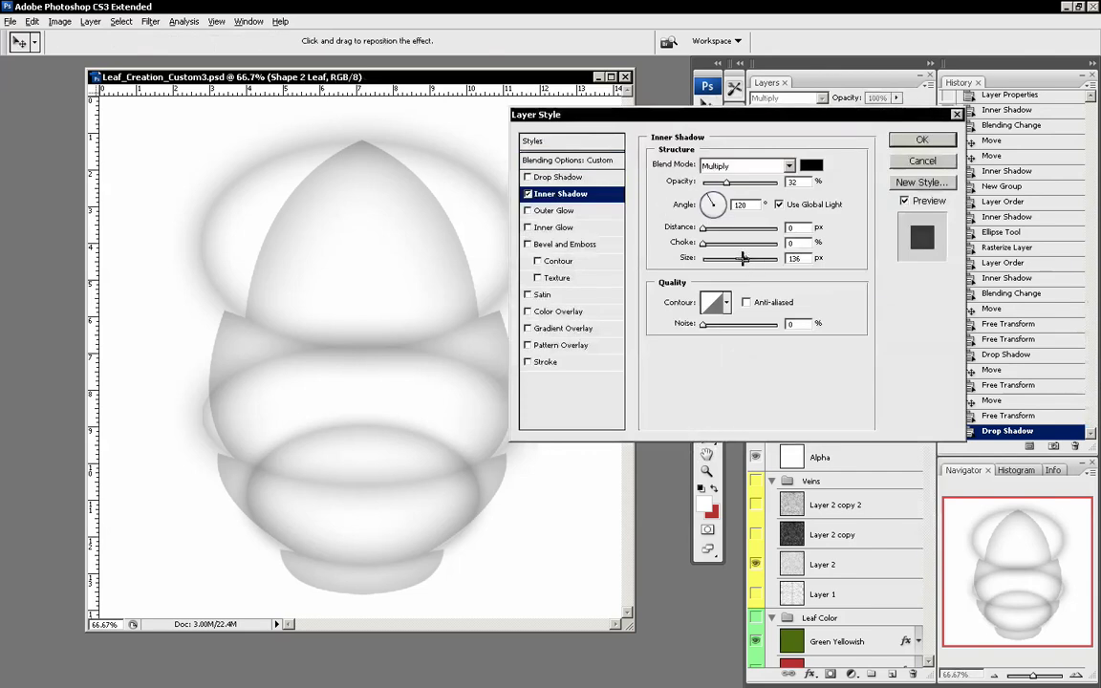
pyautogui.moveTo(746, 258); pyautogui.dragTo(723, 256)
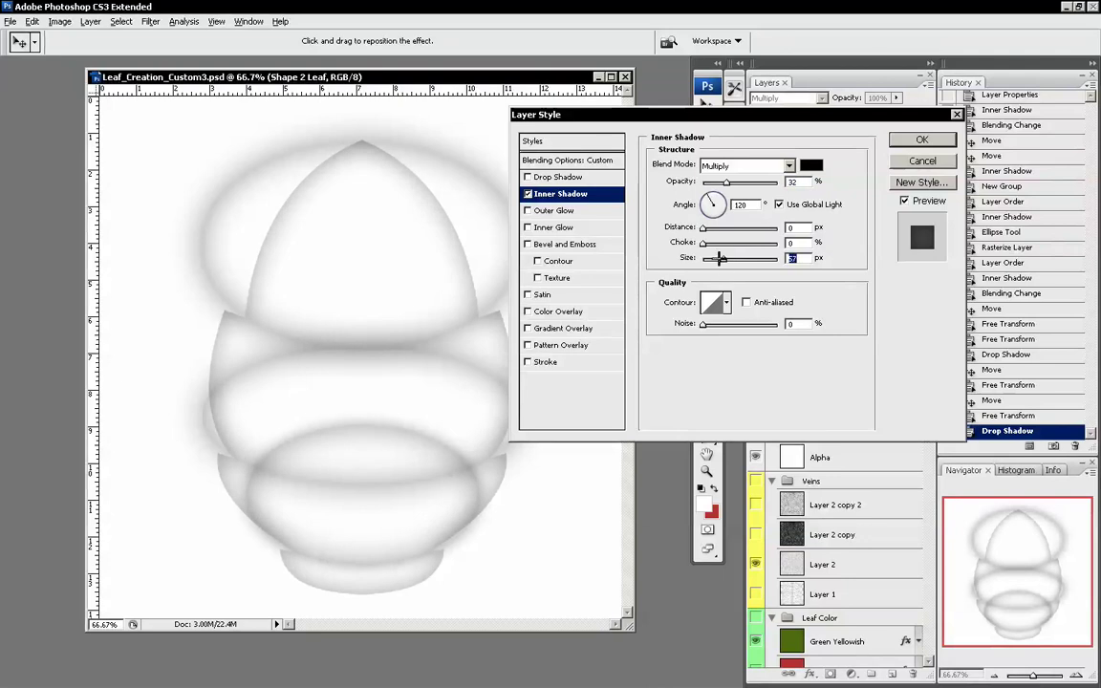
pyautogui.moveTo(723, 258); pyautogui.dragTo(720, 258)
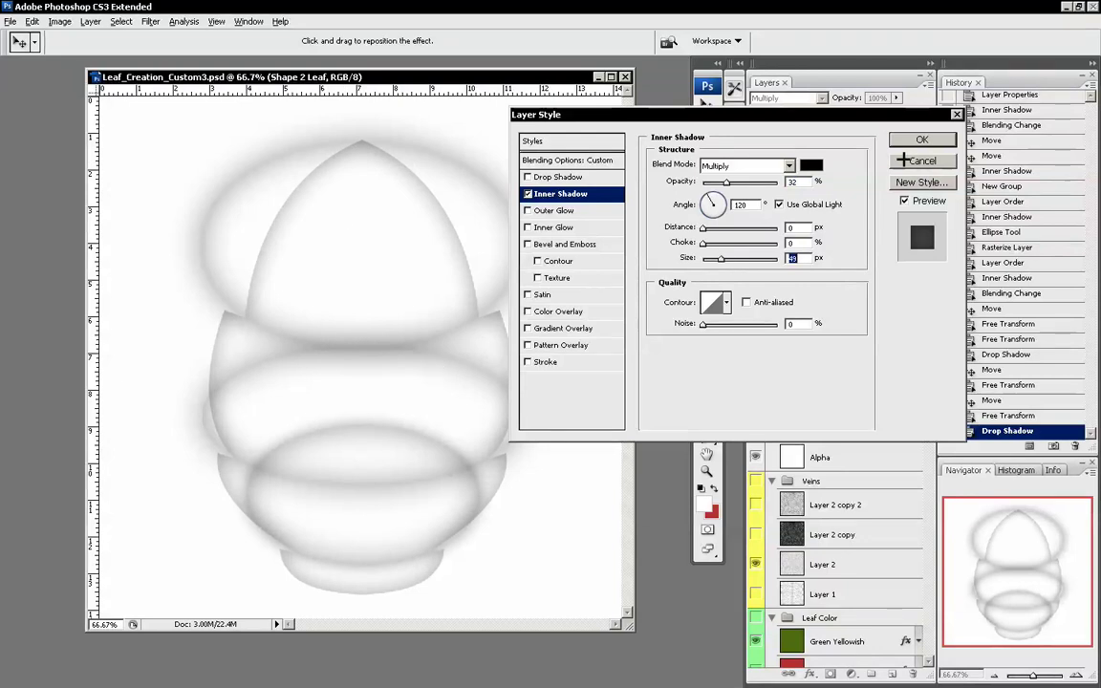
pyautogui.click(922, 139)
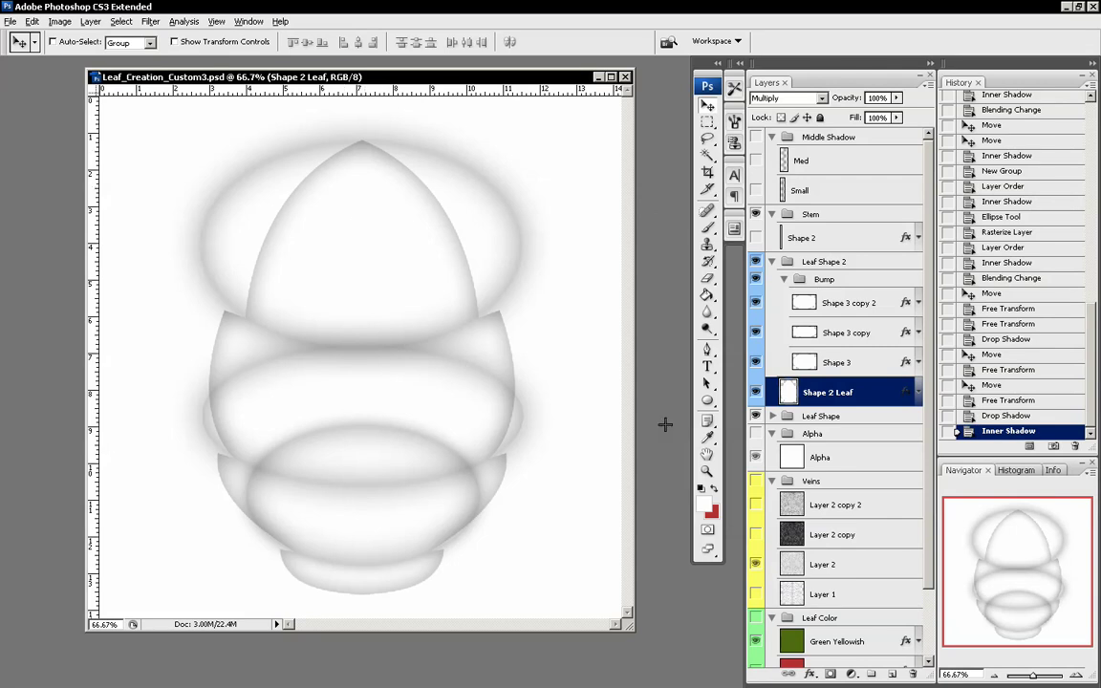
# - Draw a thin full-height vertical rectangle along the leaf's centre, rasterize it and place it at the bottom of the Bump group
pyautogui.click(708, 401)
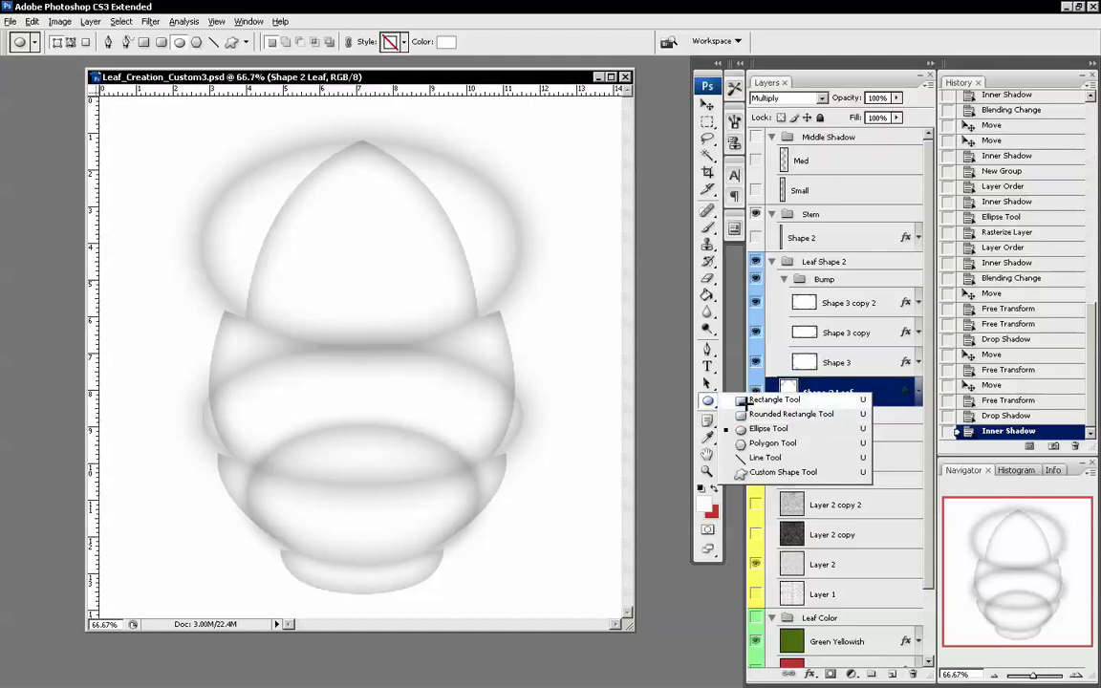
pyautogui.click(744, 400)
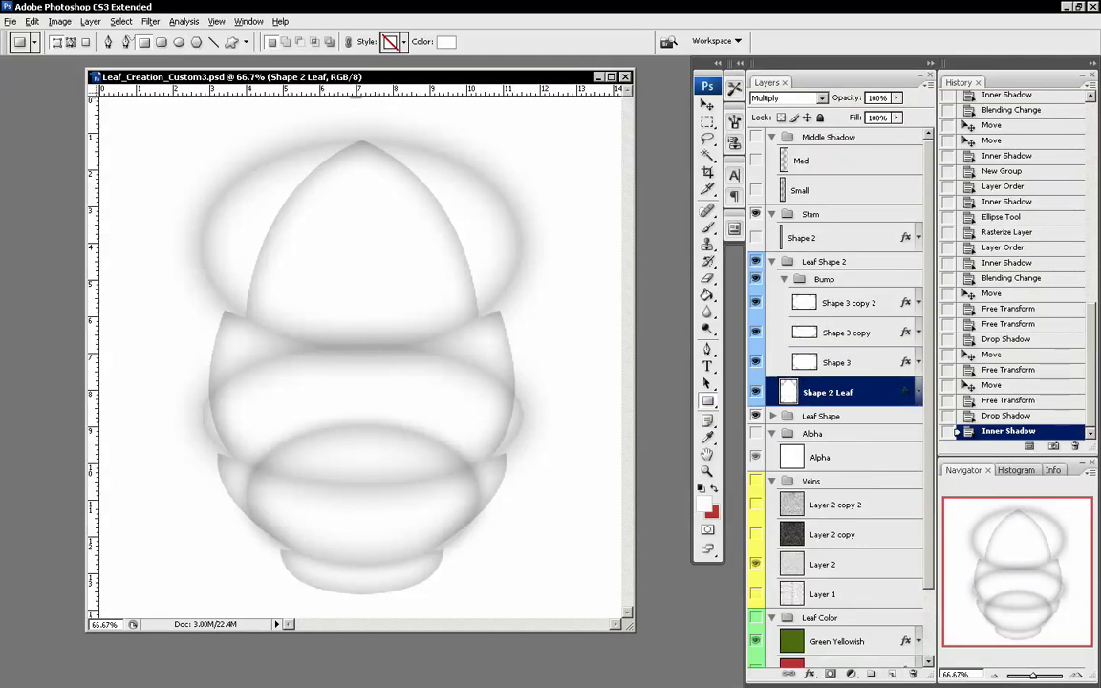
pyautogui.moveTo(357, 98); pyautogui.dragTo(361, 619)
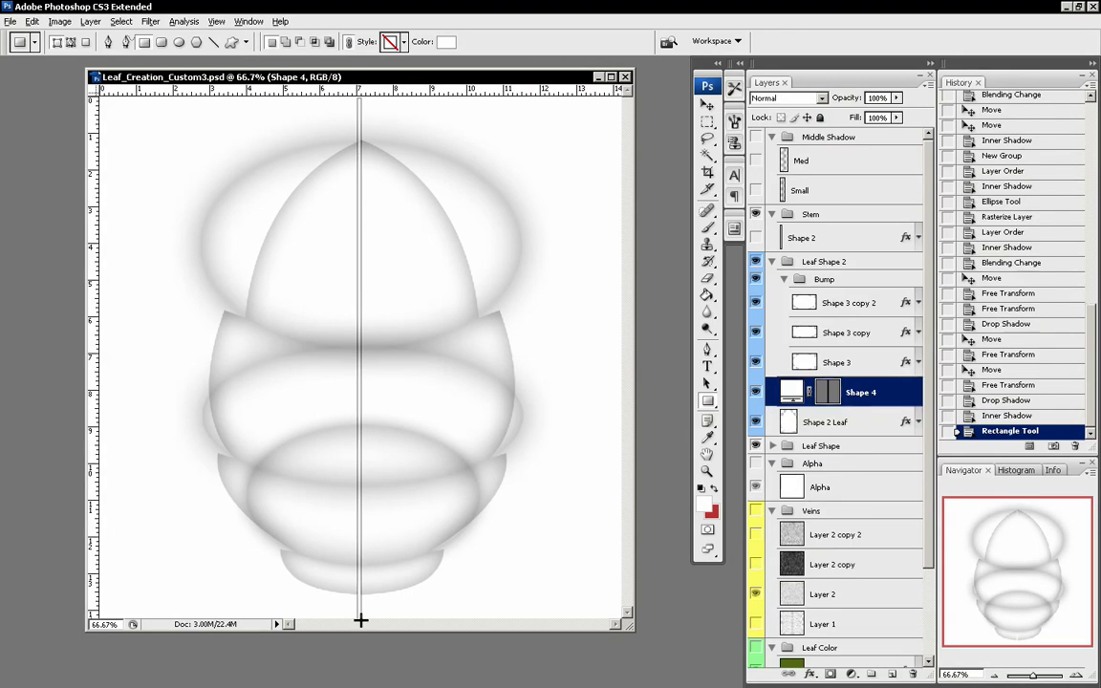
pyautogui.rightClick(906, 392)
pyautogui.click(961, 485)
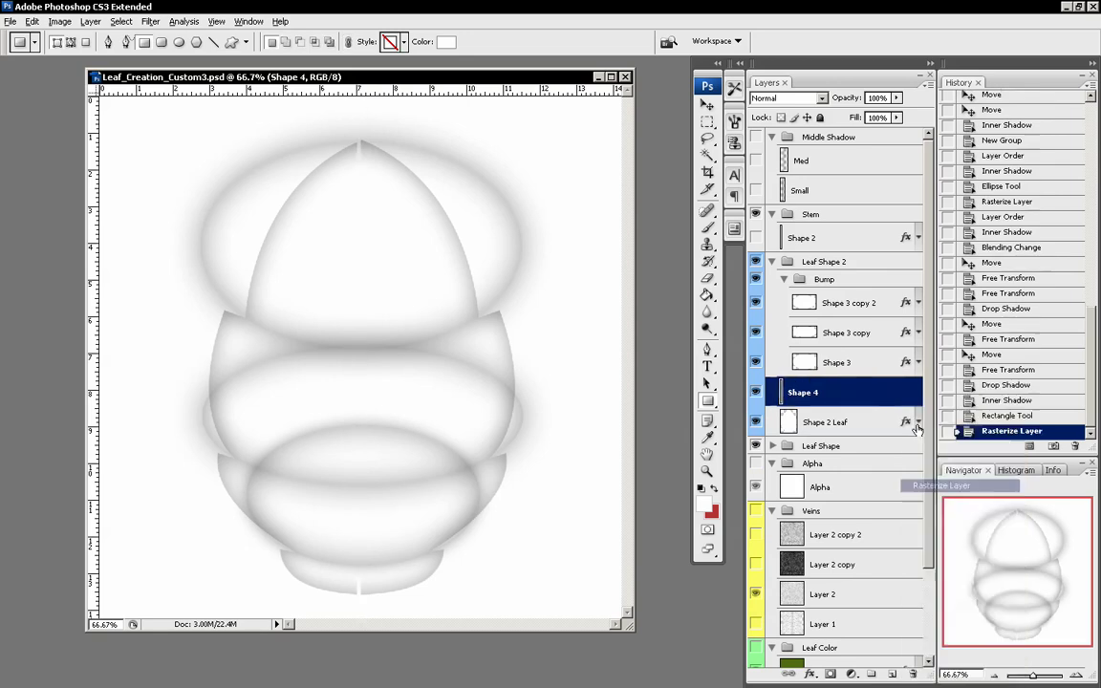
pyautogui.moveTo(851, 400)
pyautogui.mouseDown()
pyautogui.moveTo(851, 370)
pyautogui.moveTo(854, 384)
pyautogui.mouseUp()
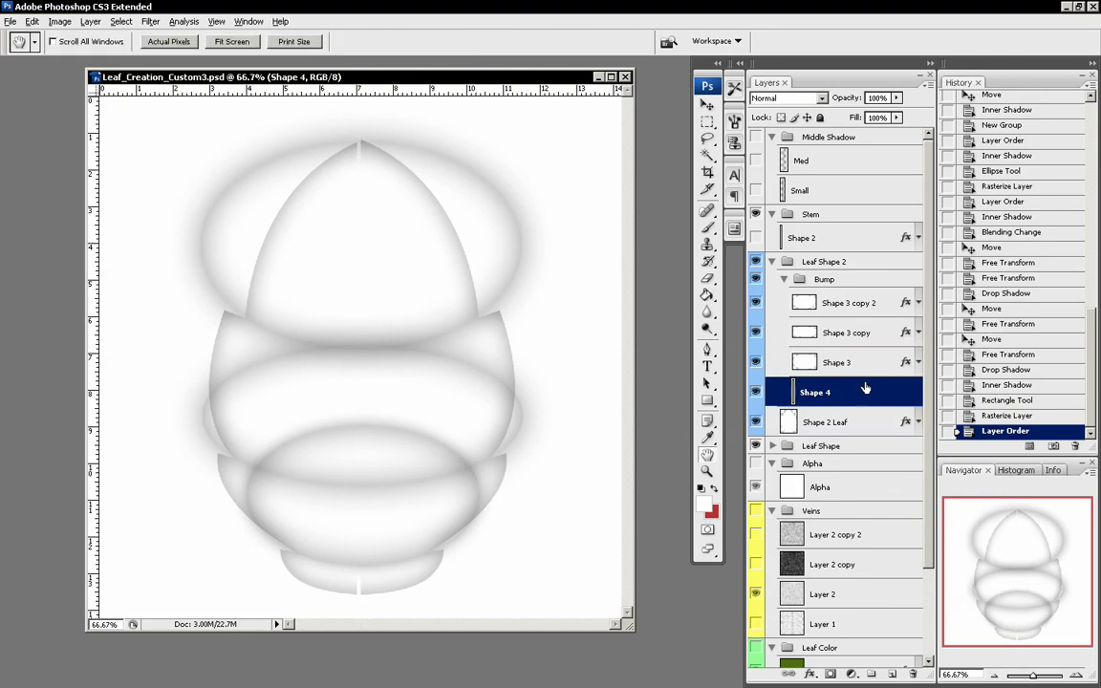
# - Add an Inner Shadow to the Shape 4 strip with 0 px distance and 61% opacity
pyautogui.doubleClick(866, 391)
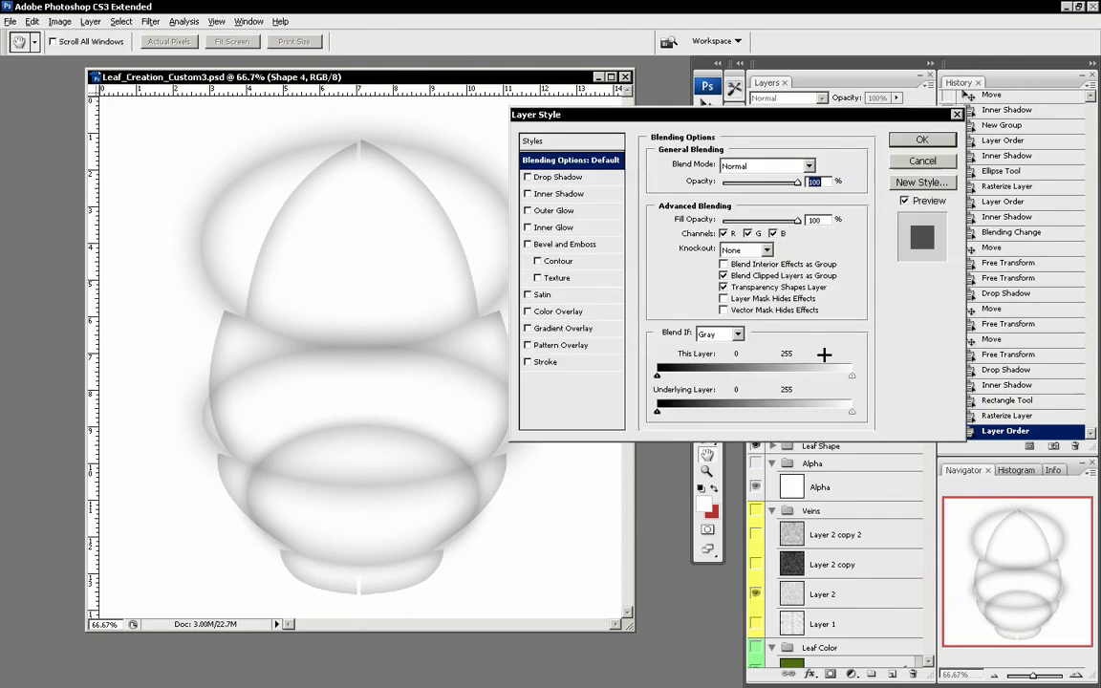
pyautogui.click(528, 194)
pyautogui.click(560, 193)
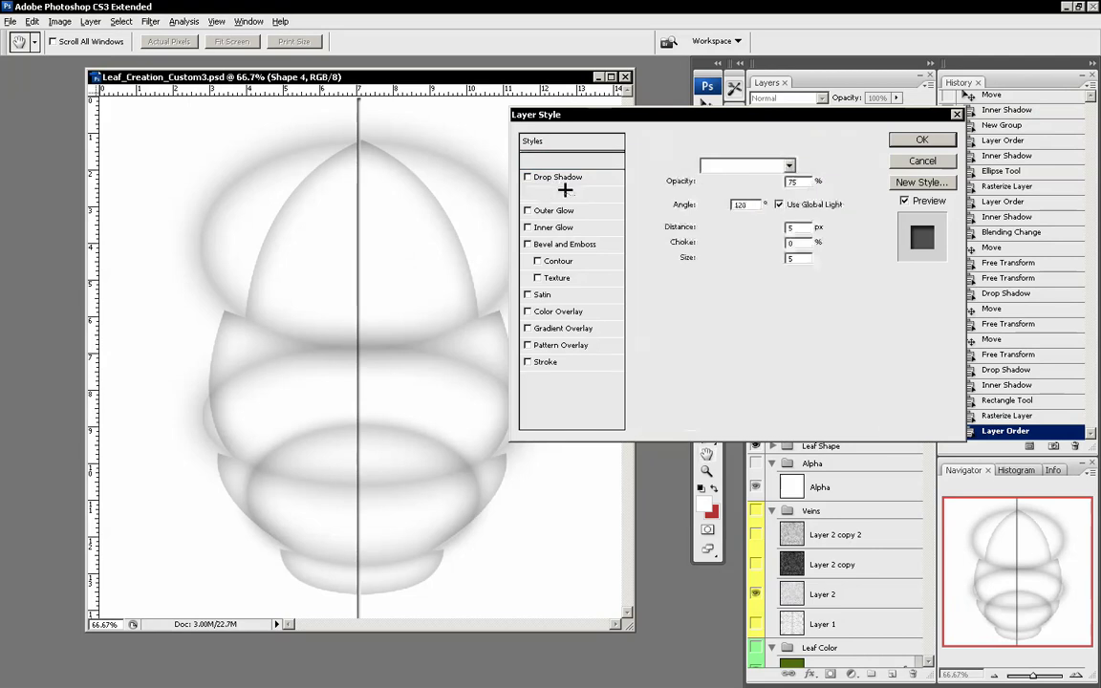
pyautogui.moveTo(711, 229); pyautogui.dragTo(690, 230)
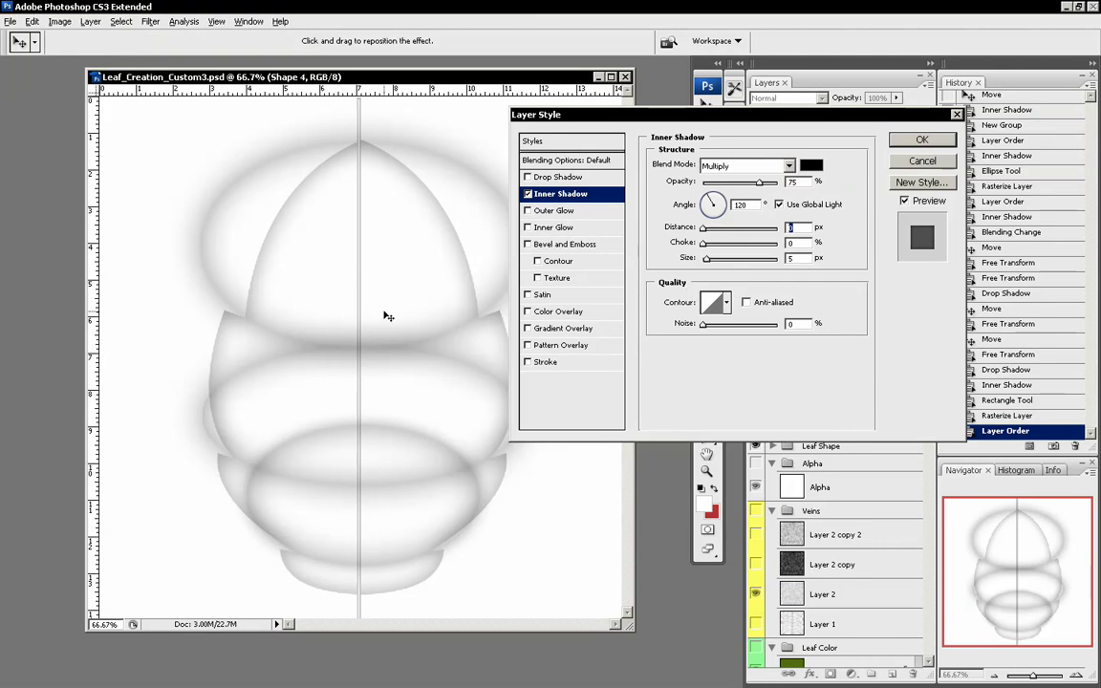
pyautogui.moveTo(756, 185); pyautogui.dragTo(752, 184)
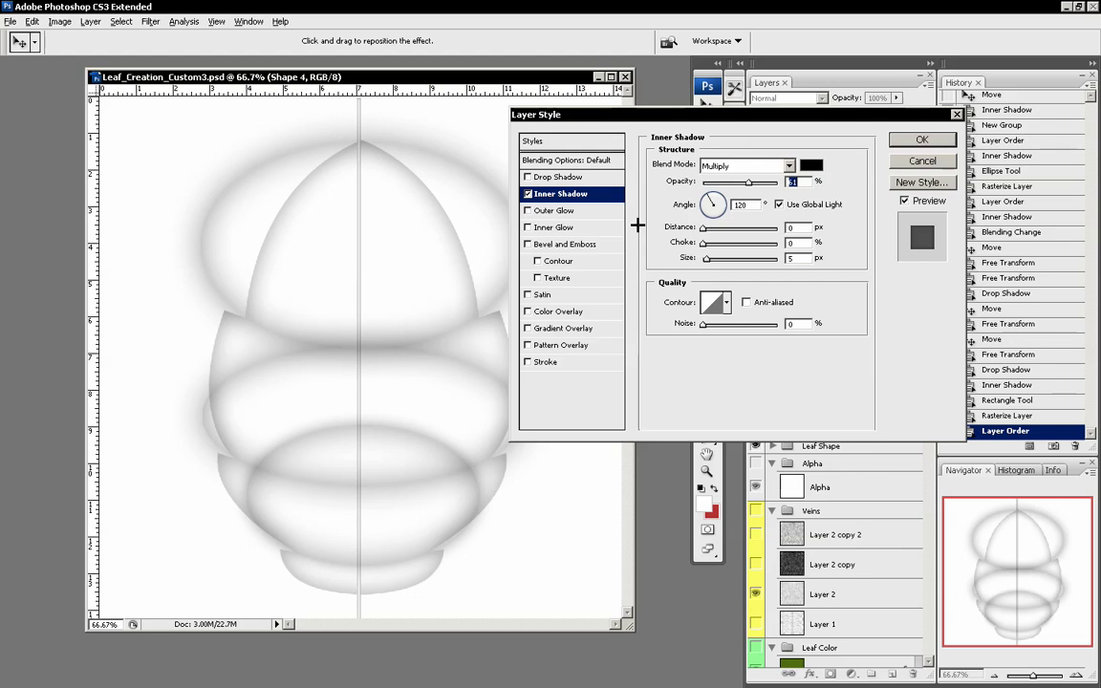
# - Add a Drop Shadow to the Shape 4 strip with 0 px distance, 24 px size and 60% opacity
pyautogui.click(575, 177)
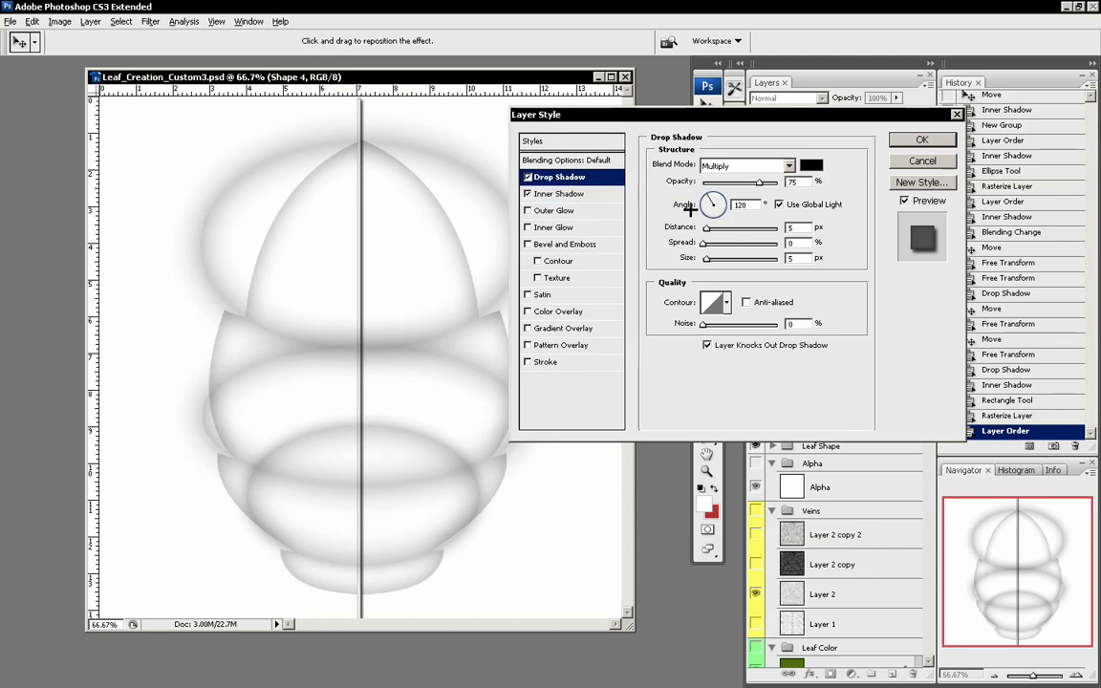
pyautogui.moveTo(707, 228); pyautogui.dragTo(712, 258)
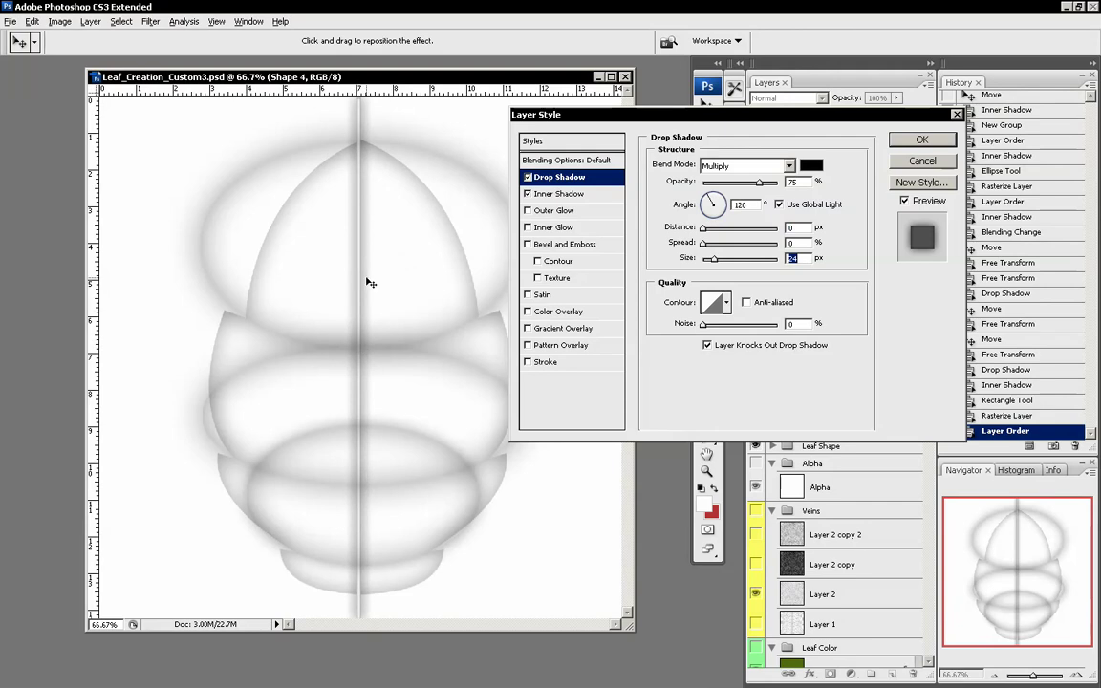
pyautogui.click(742, 181)
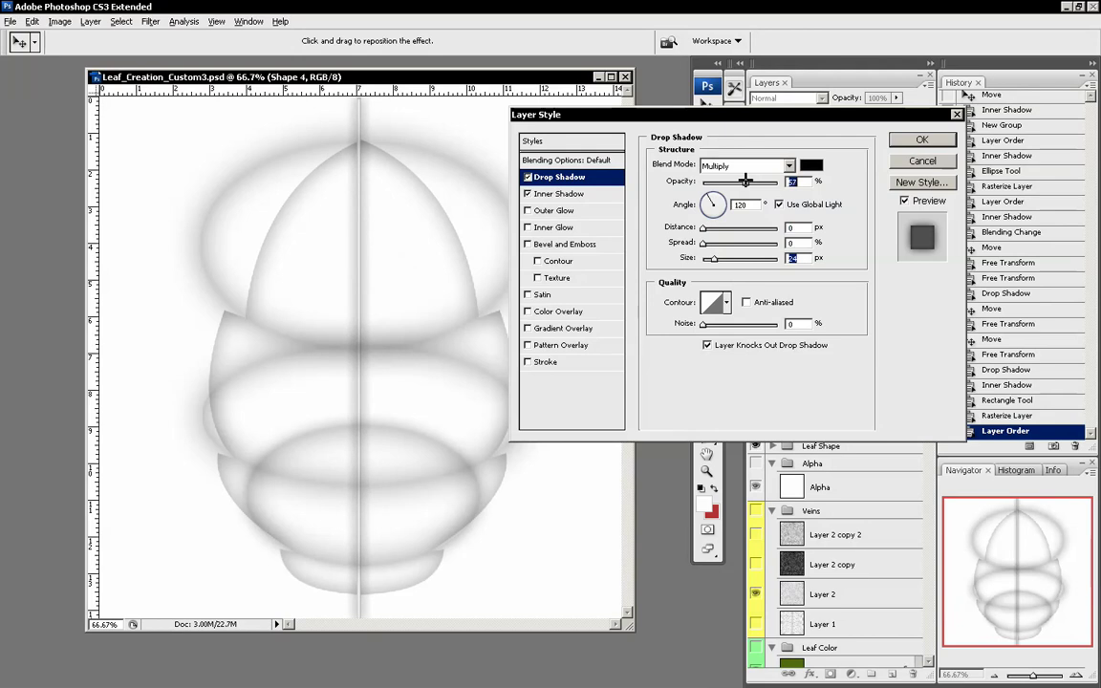
pyautogui.moveTo(746, 182); pyautogui.dragTo(747, 182)
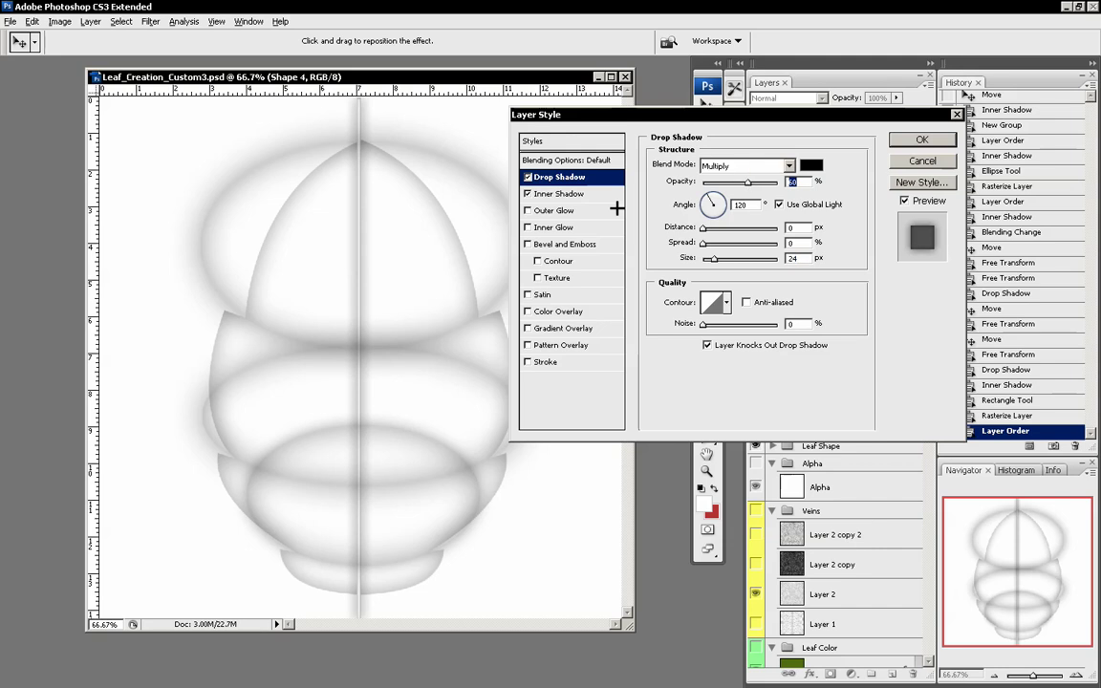
# - Fine-tune the Inner Shadow size of the Shape 4 strip to about 7 px
pyautogui.click(574, 194)
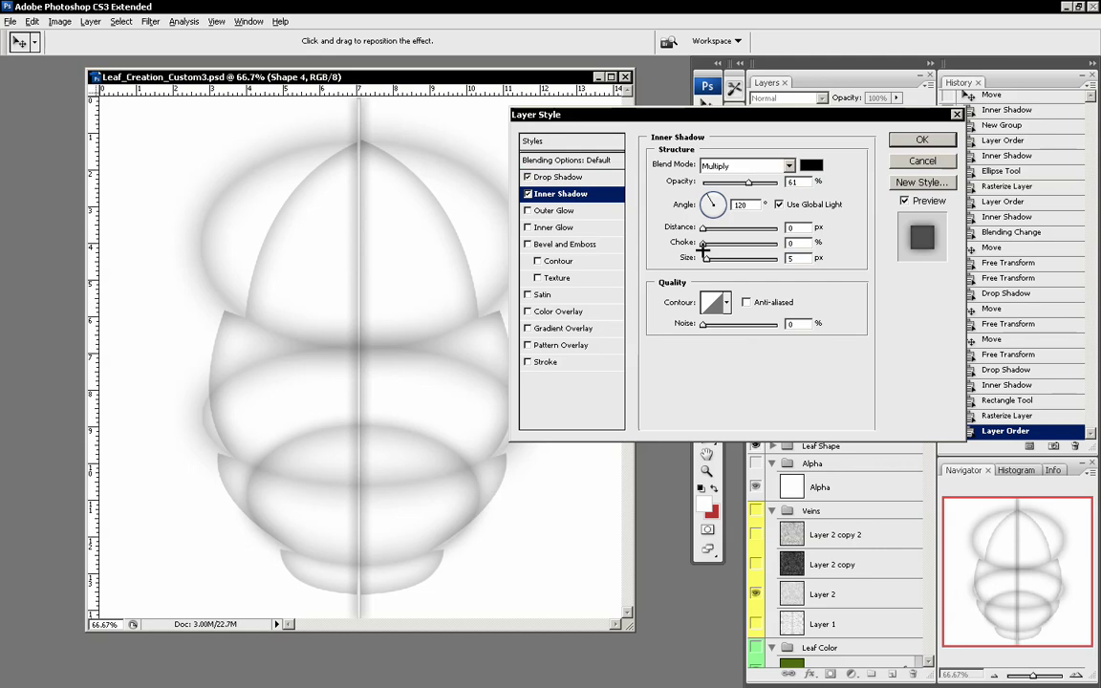
pyautogui.moveTo(707, 258); pyautogui.dragTo(706, 258)
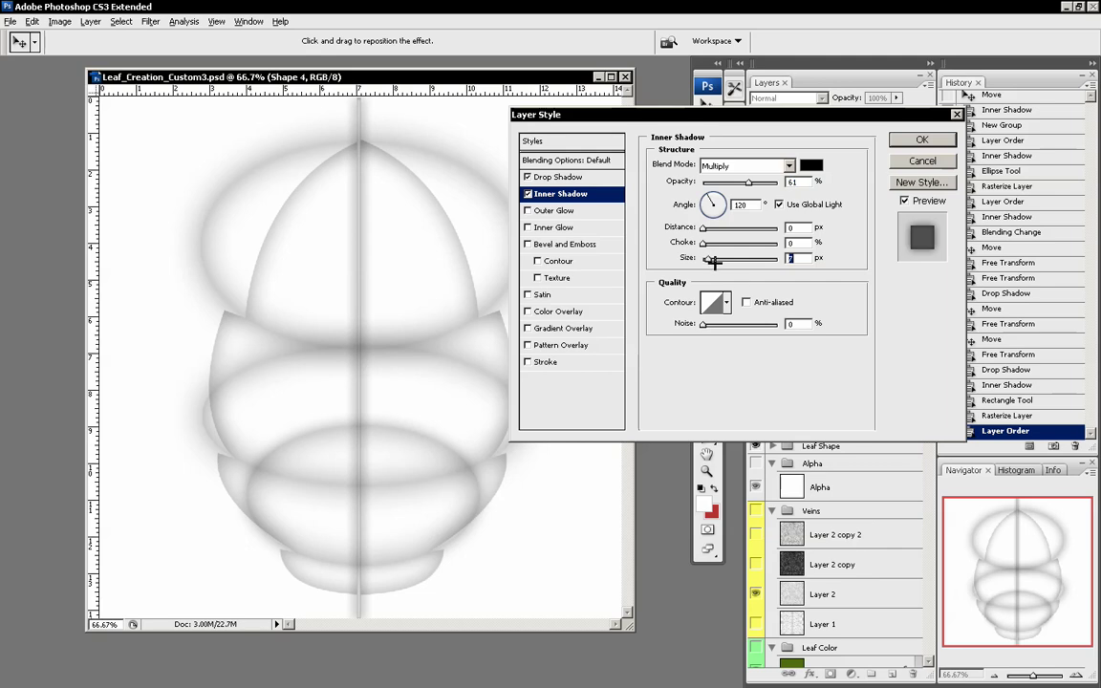
pyautogui.moveTo(707, 258); pyautogui.dragTo(708, 258)
pyautogui.moveTo(708, 258); pyautogui.dragTo(707, 259)
# - Soften the strip's Drop Shadow to 18 px size and 51% opacity, and apply the layer style
pyautogui.click(564, 178)
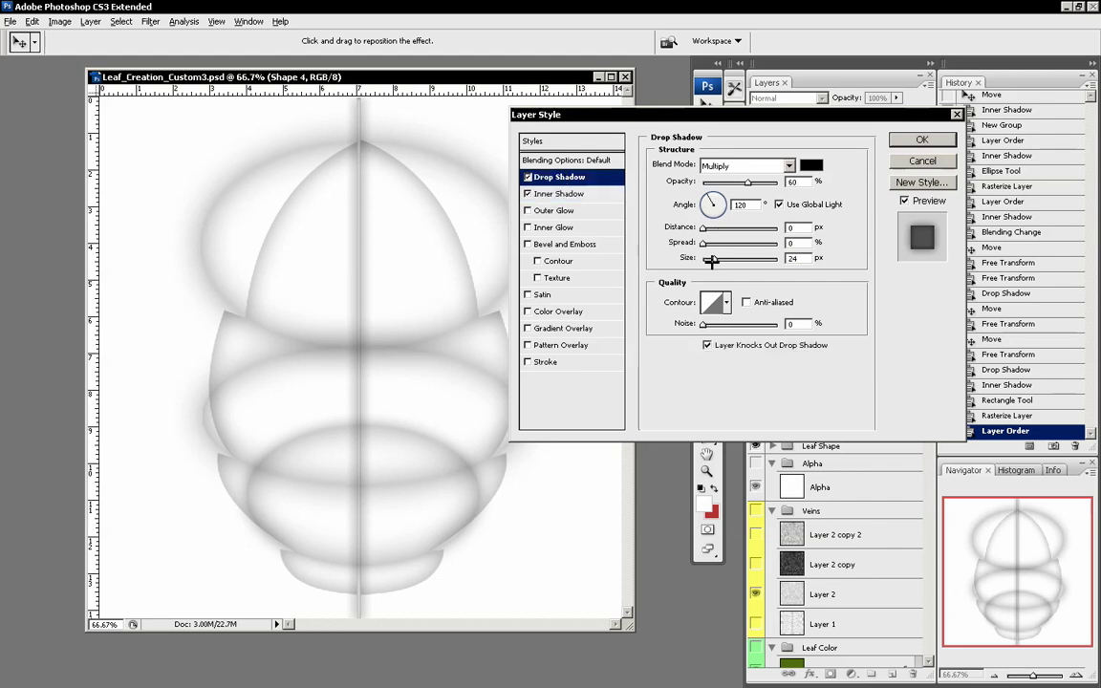
pyautogui.moveTo(718, 260); pyautogui.dragTo(711, 258)
pyautogui.moveTo(747, 182); pyautogui.dragTo(739, 181)
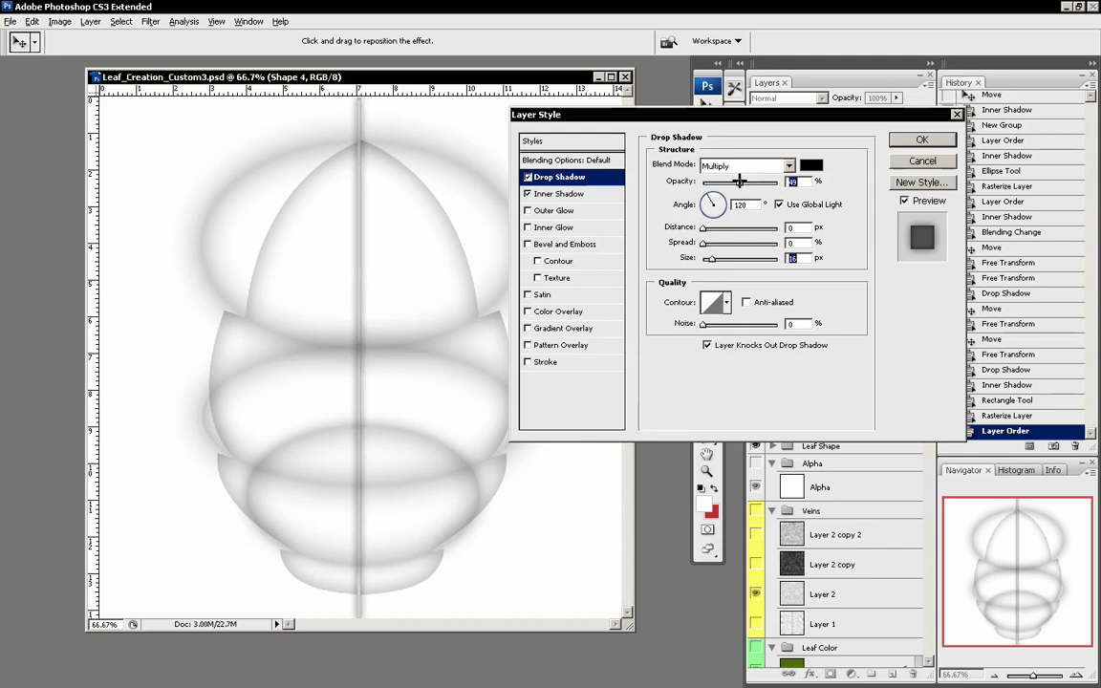
pyautogui.moveTo(709, 258); pyautogui.dragTo(709, 258)
pyautogui.moveTo(739, 181); pyautogui.dragTo(741, 182)
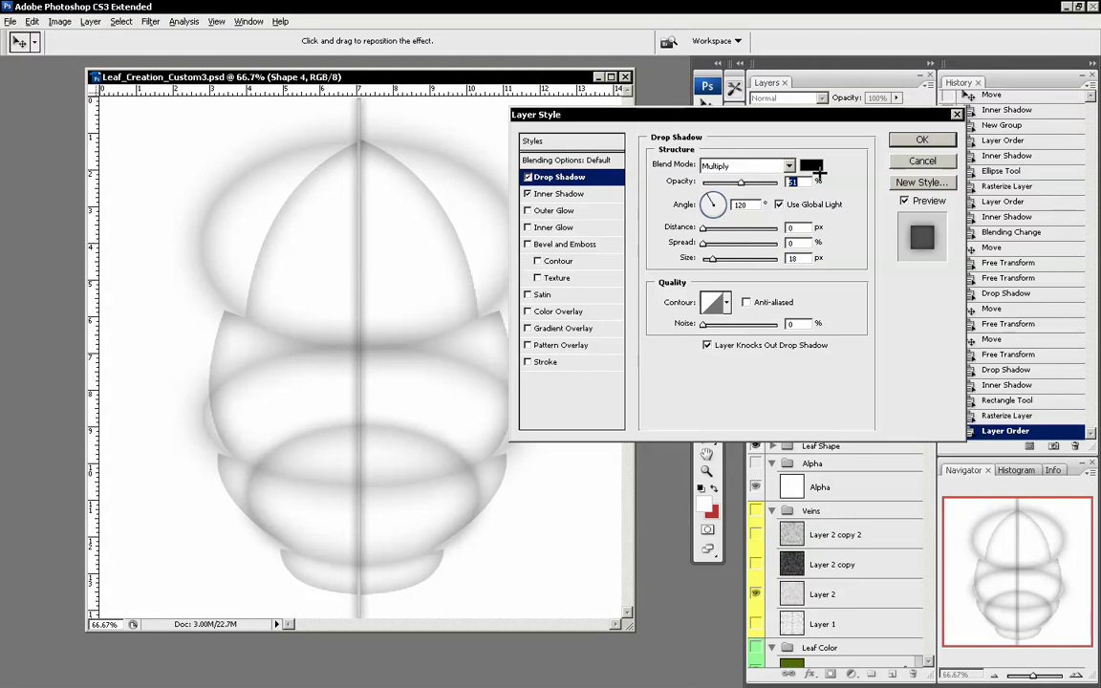
pyautogui.press('Return')
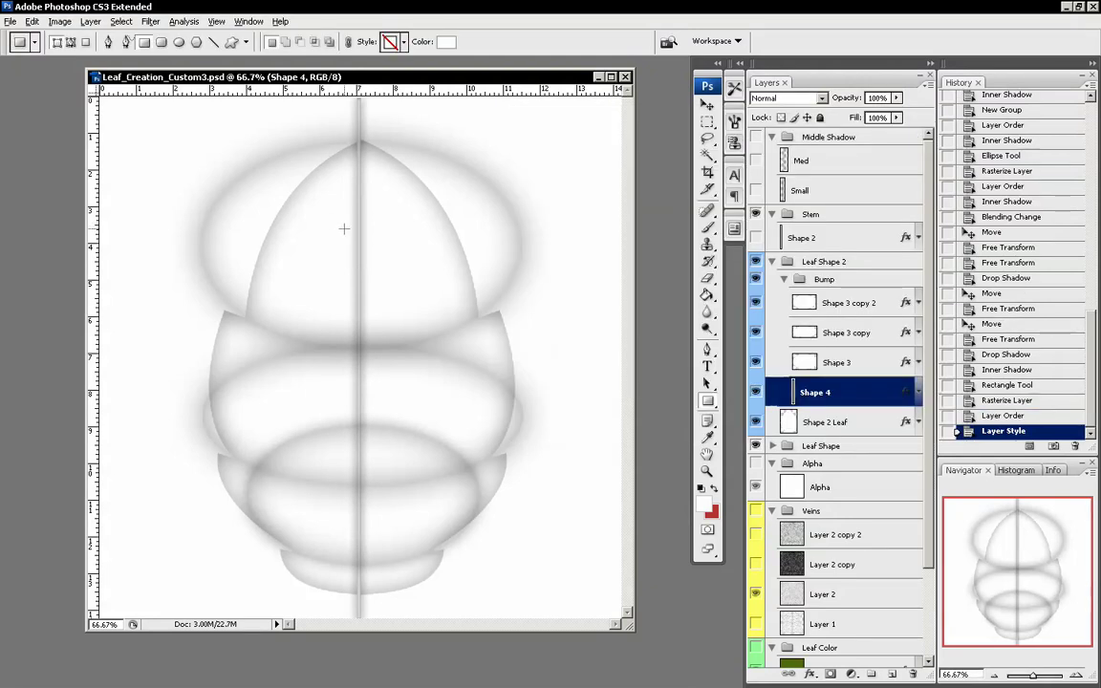
# - Shift the Shape 4 strip slightly onto the leaf's centre line and check its alignment against the green Shape 2 stem
pyautogui.press('v')
pyautogui.moveTo(366, 235)
pyautogui.mouseDown()
pyautogui.moveTo(393, 234)
pyautogui.moveTo(369, 232)
pyautogui.mouseUp()
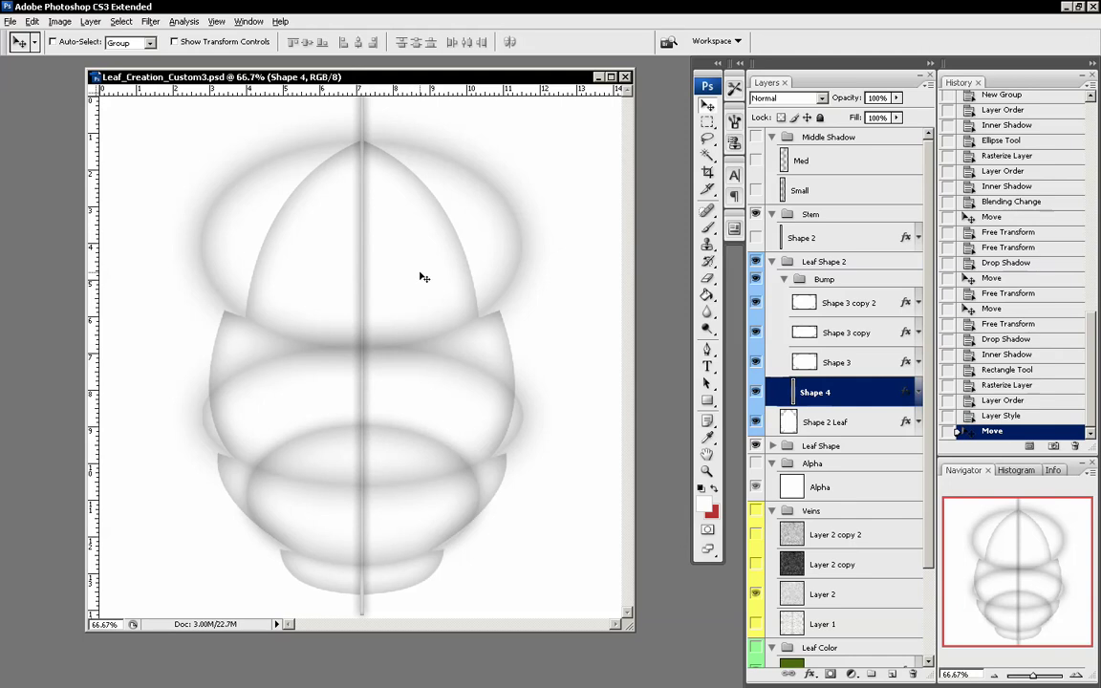
pyautogui.click(755, 237)
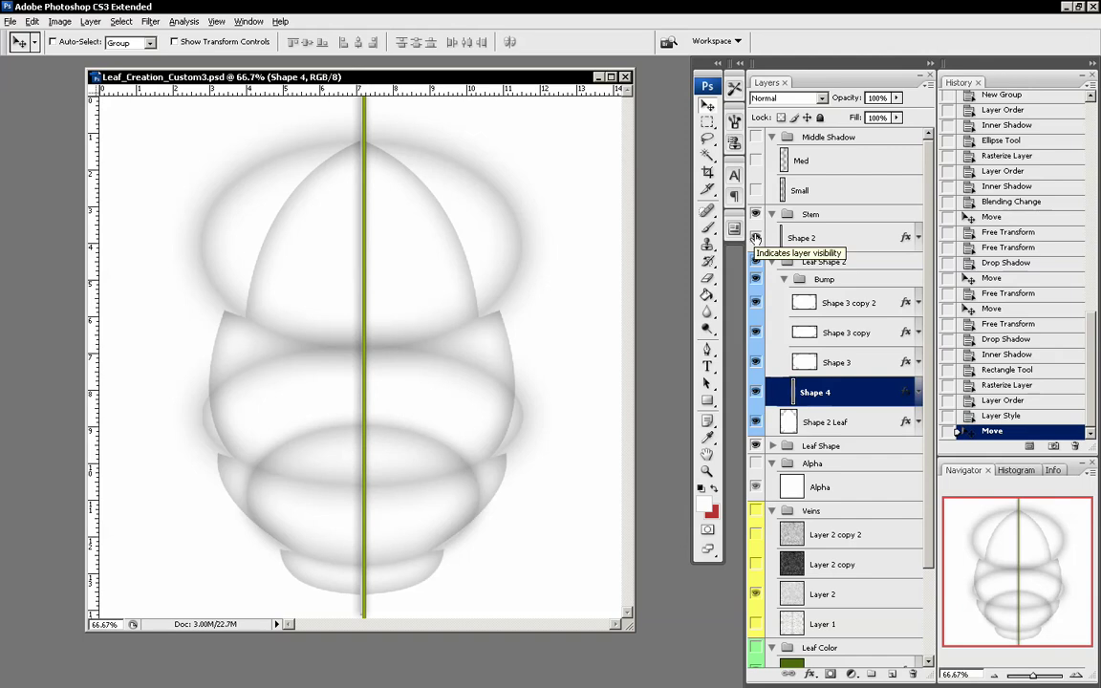
pyautogui.click(755, 237)
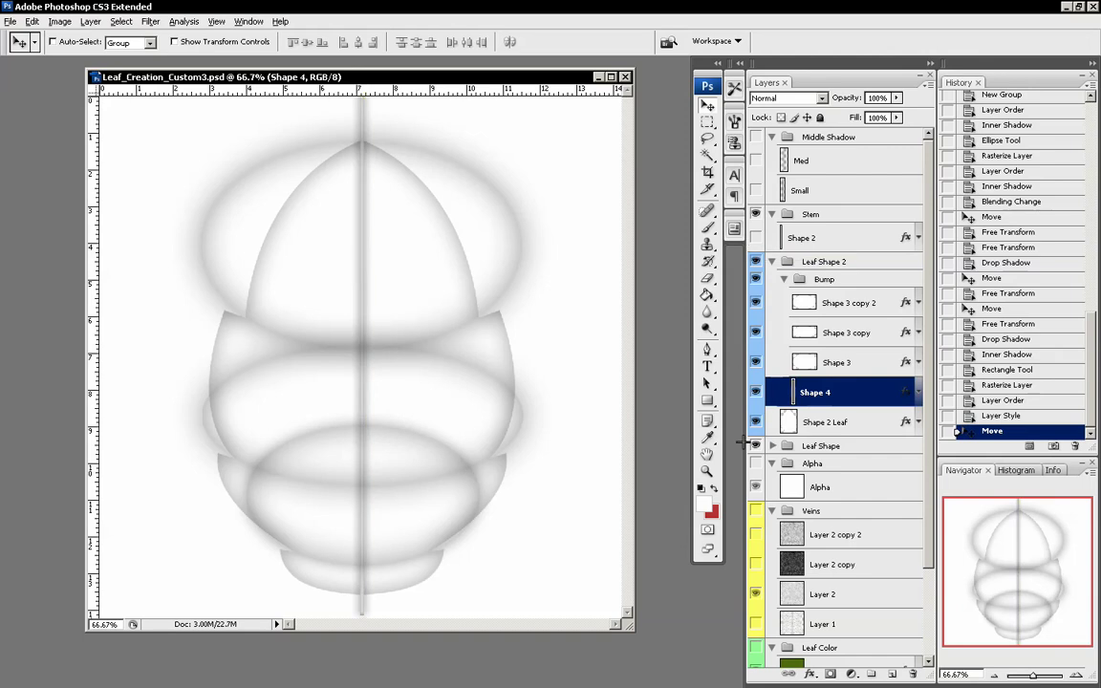
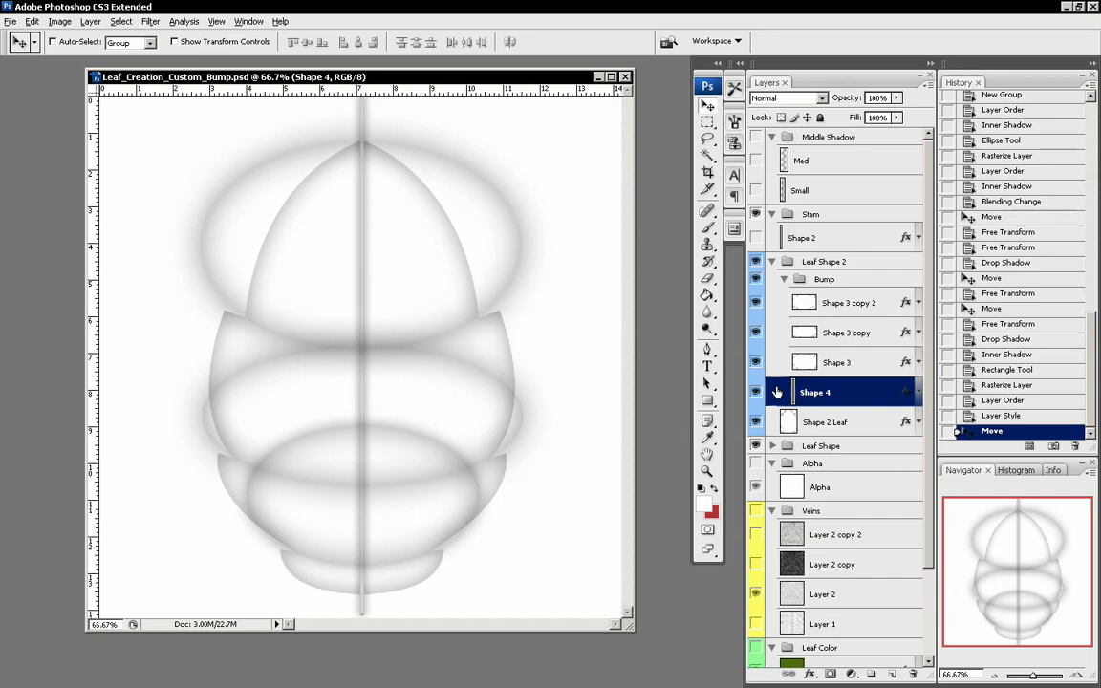
# - Hide Shape 4, Shape 3 copy and Shape 3 copy 2 in the Bump group, keeping only the Shape 3 ellipse shown
pyautogui.click(756, 391)
pyautogui.click(756, 361)
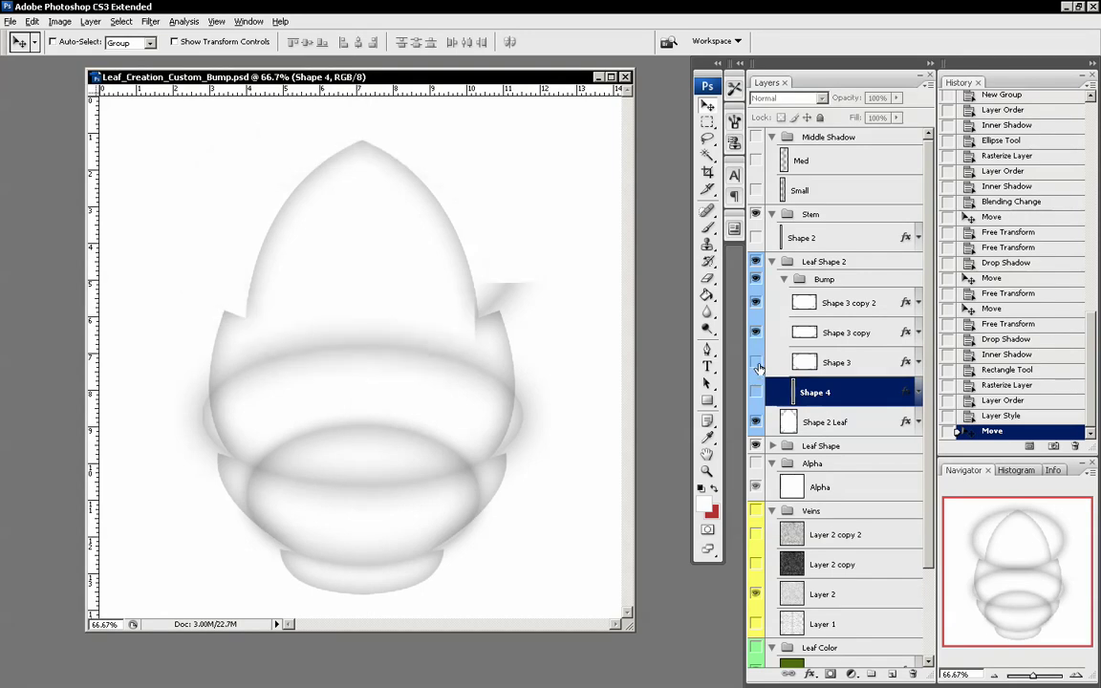
pyautogui.click(756, 332)
pyautogui.click(756, 332)
pyautogui.click(756, 362)
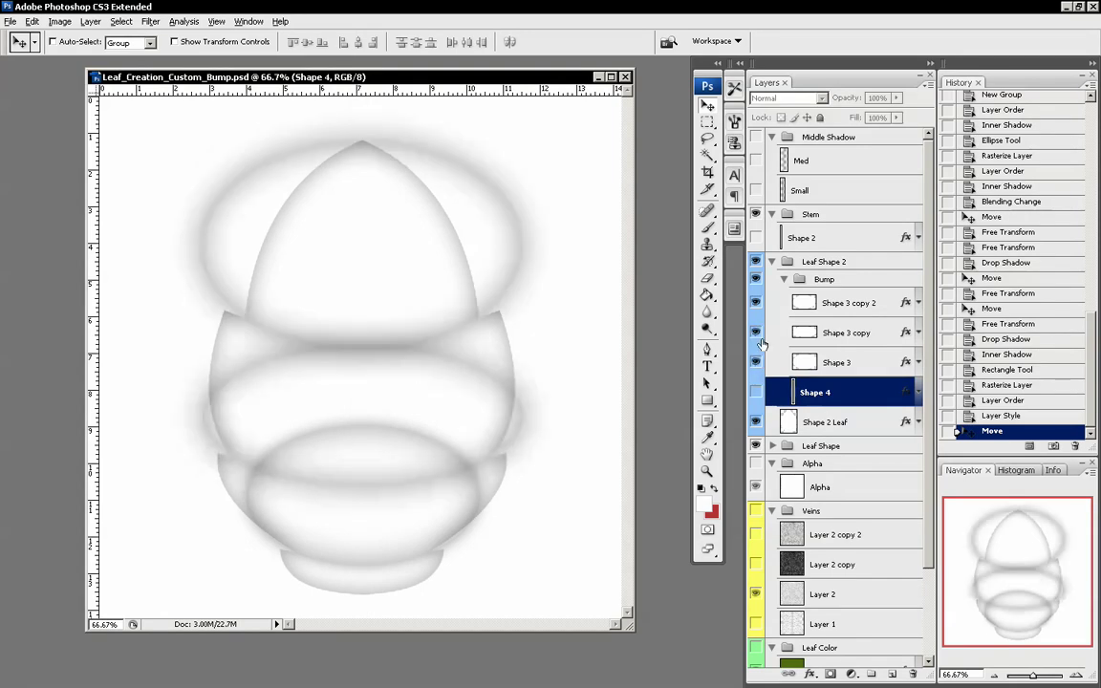
pyautogui.click(756, 332)
pyautogui.click(756, 332)
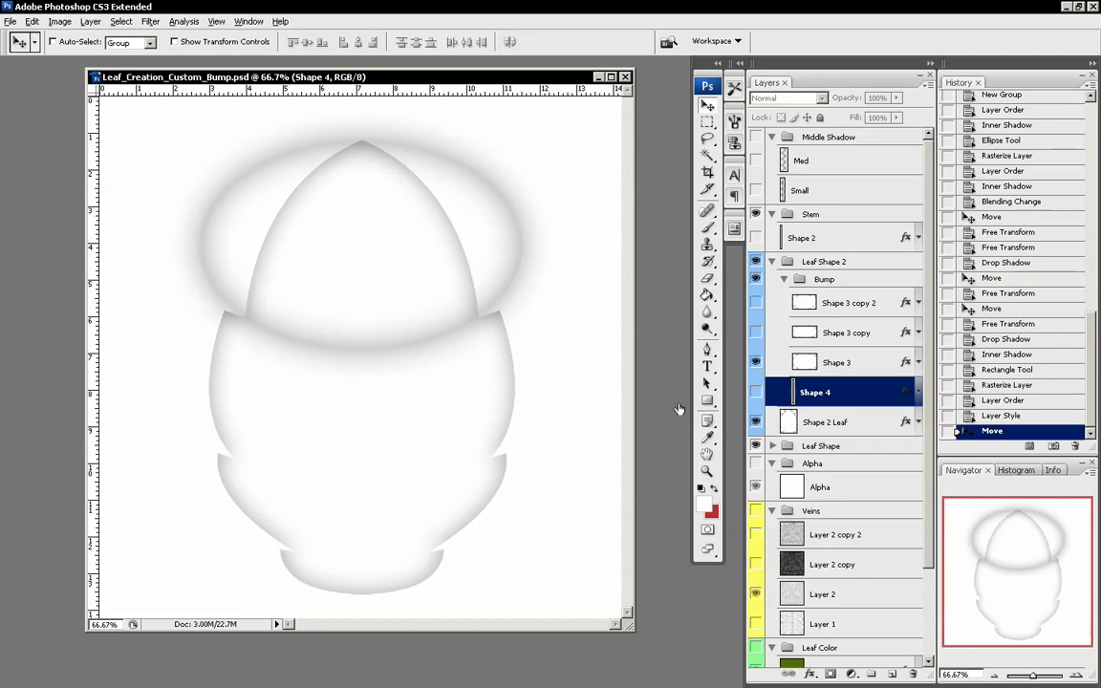
# - Set the Inner Shadow size of the Shape 3 ellipse to 180 px
pyautogui.click(858, 361)
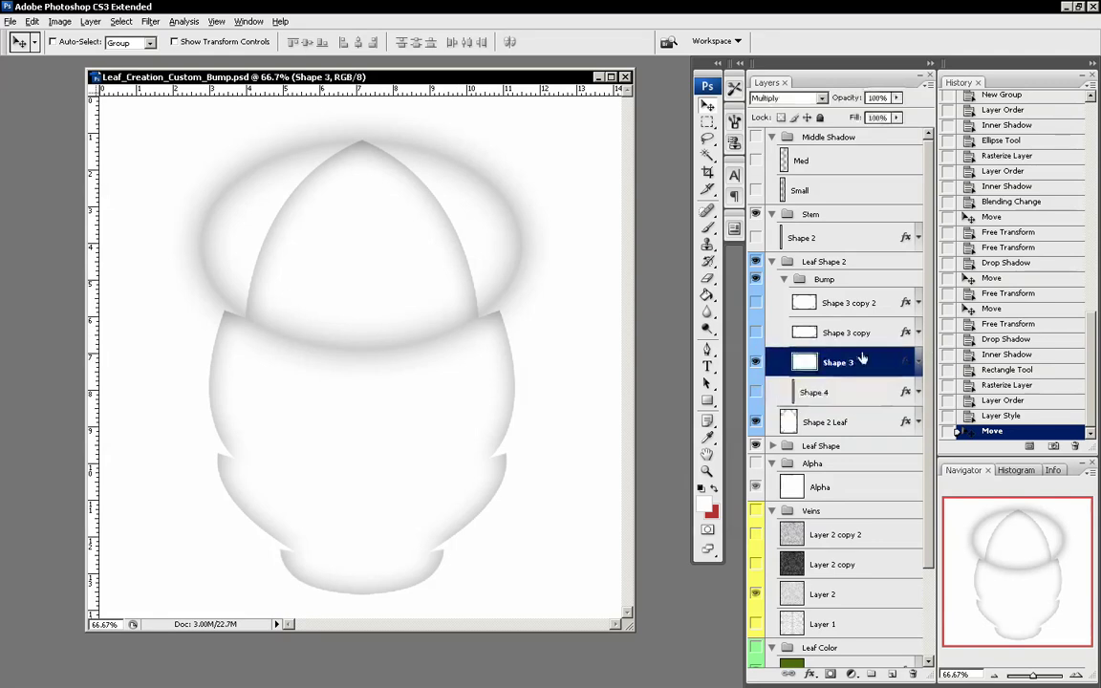
pyautogui.doubleClick(861, 360)
pyautogui.click(556, 194)
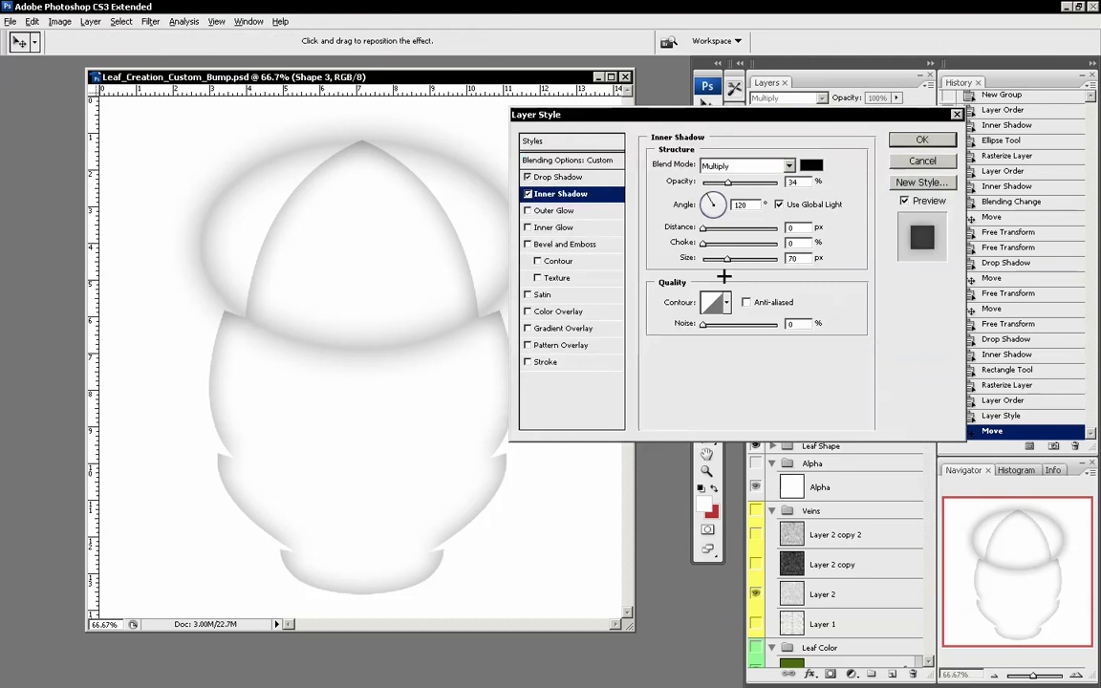
pyautogui.moveTo(726, 259); pyautogui.dragTo(756, 264)
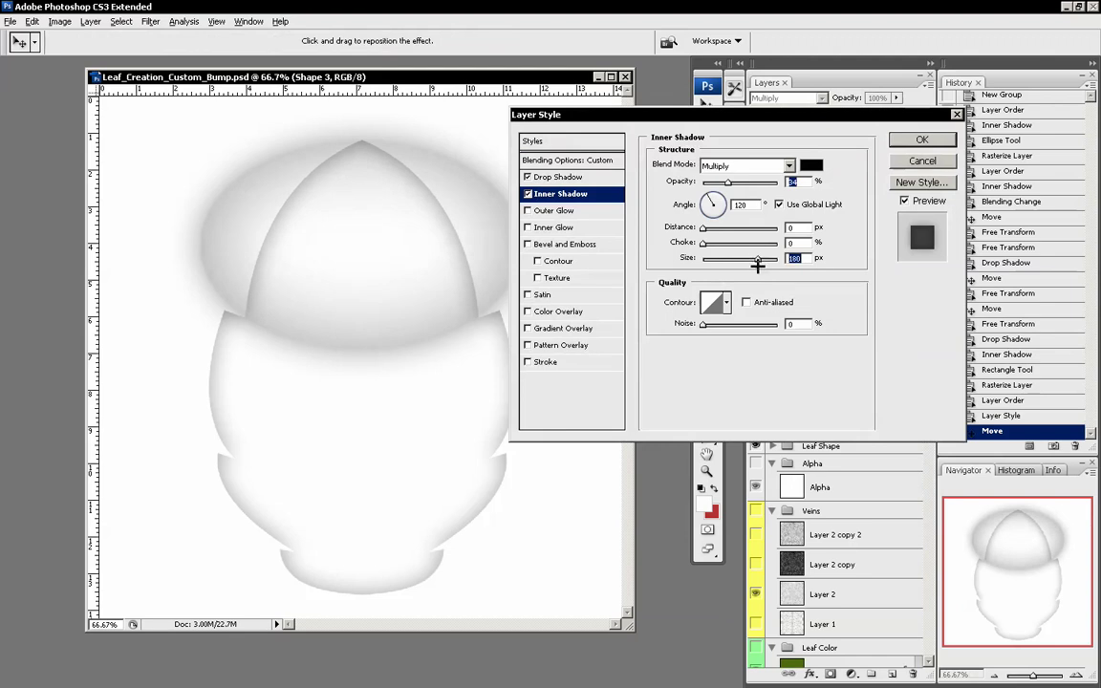
# - Try a 210 px Drop Shadow on Shape 3 at 38% and at 34% opacity
pyautogui.click(565, 178)
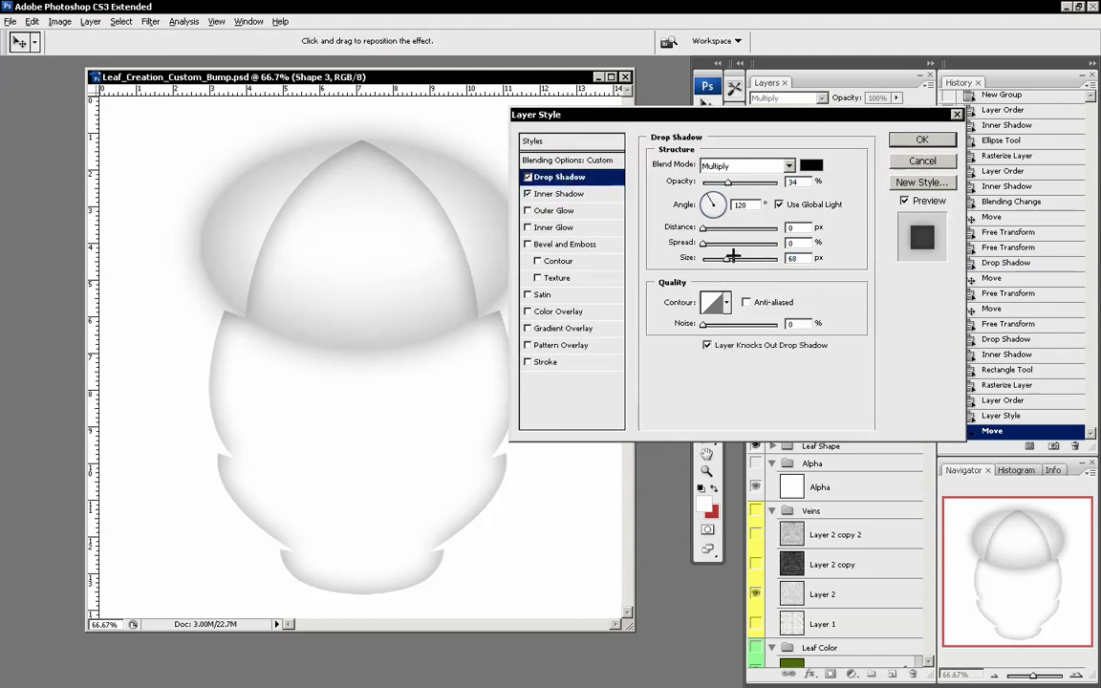
pyautogui.moveTo(727, 259); pyautogui.dragTo(769, 259)
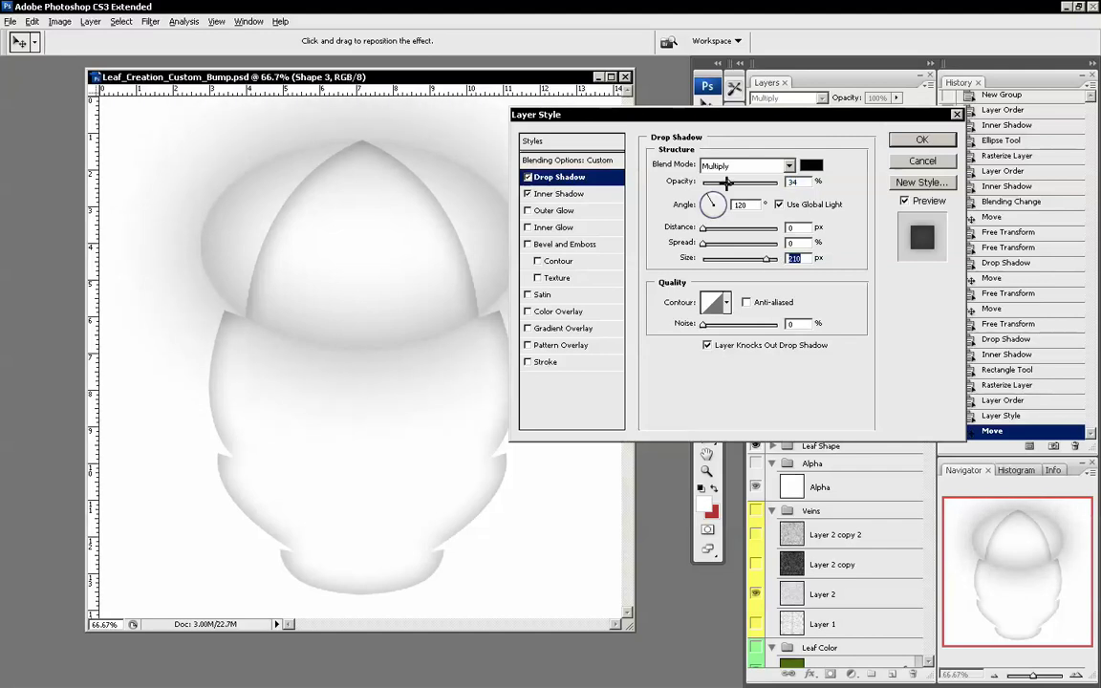
pyautogui.moveTo(728, 182)
pyautogui.mouseDown()
pyautogui.moveTo(741, 189)
pyautogui.moveTo(732, 192)
pyautogui.mouseUp()
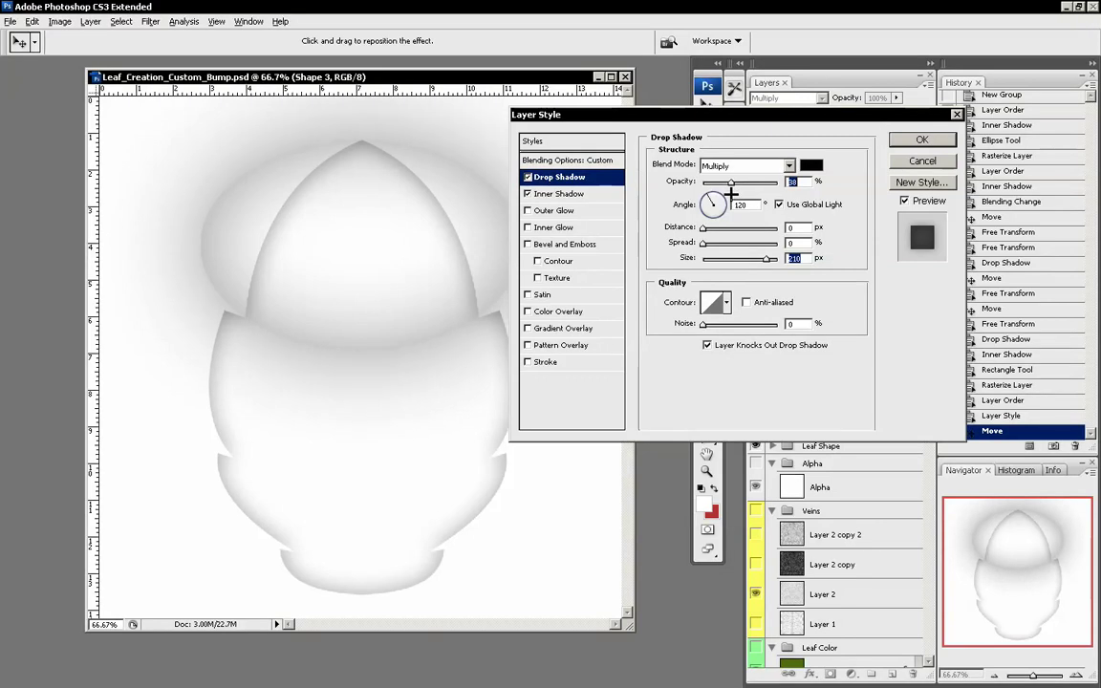
pyautogui.moveTo(731, 194); pyautogui.dragTo(732, 195)
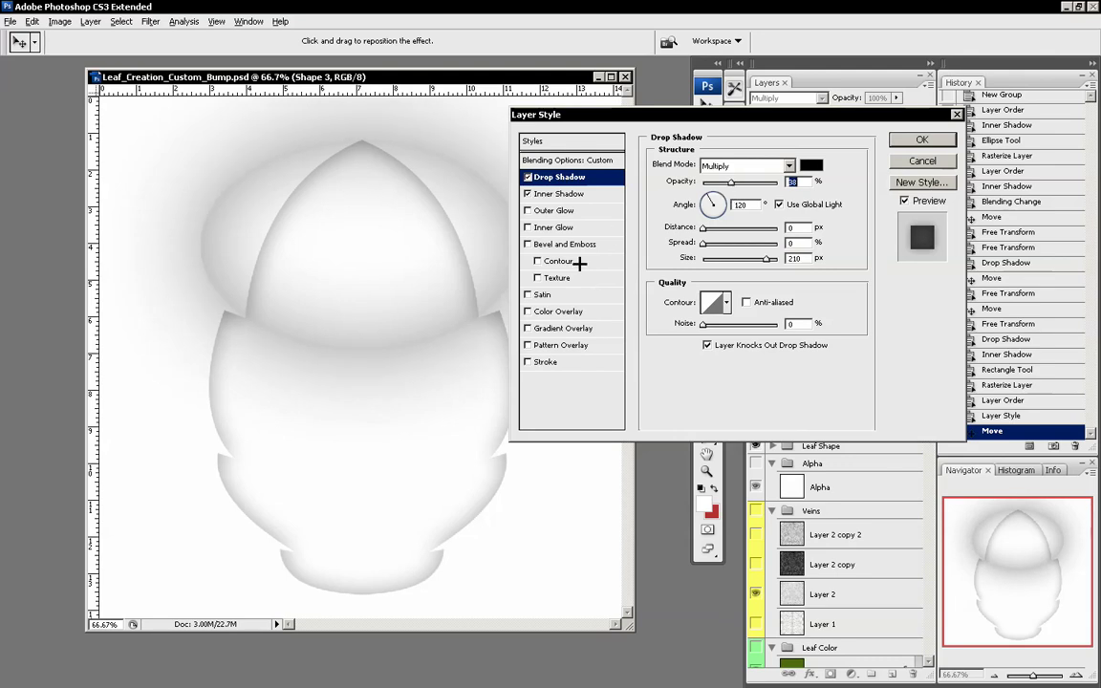
pyautogui.click(559, 193)
pyautogui.click(564, 176)
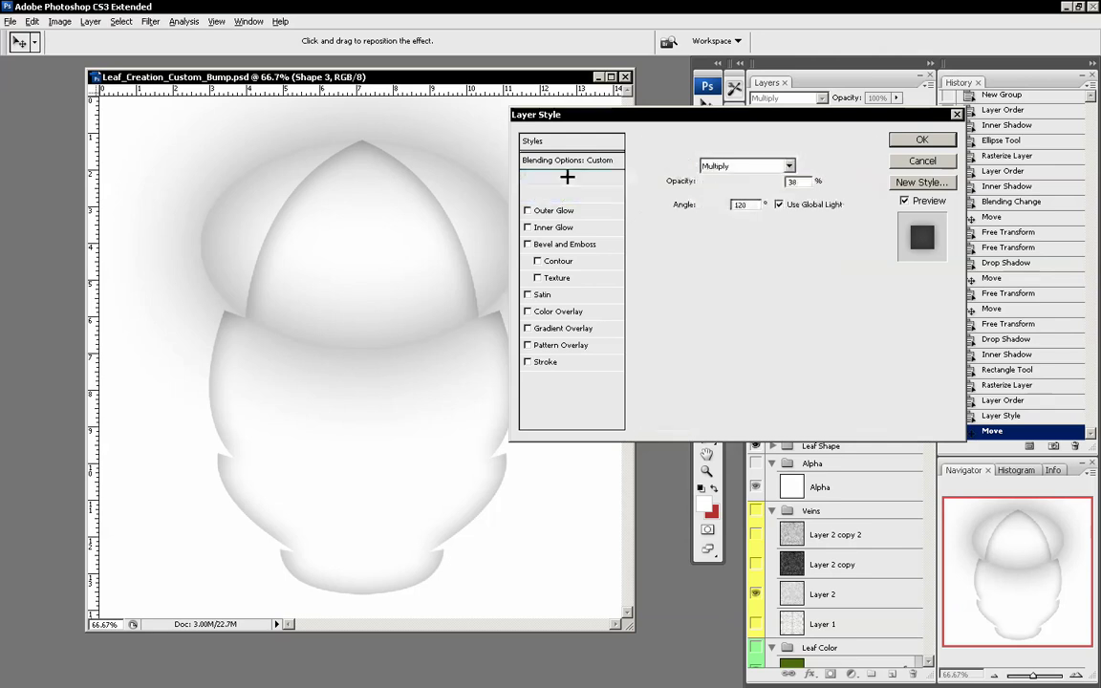
pyautogui.write('34')
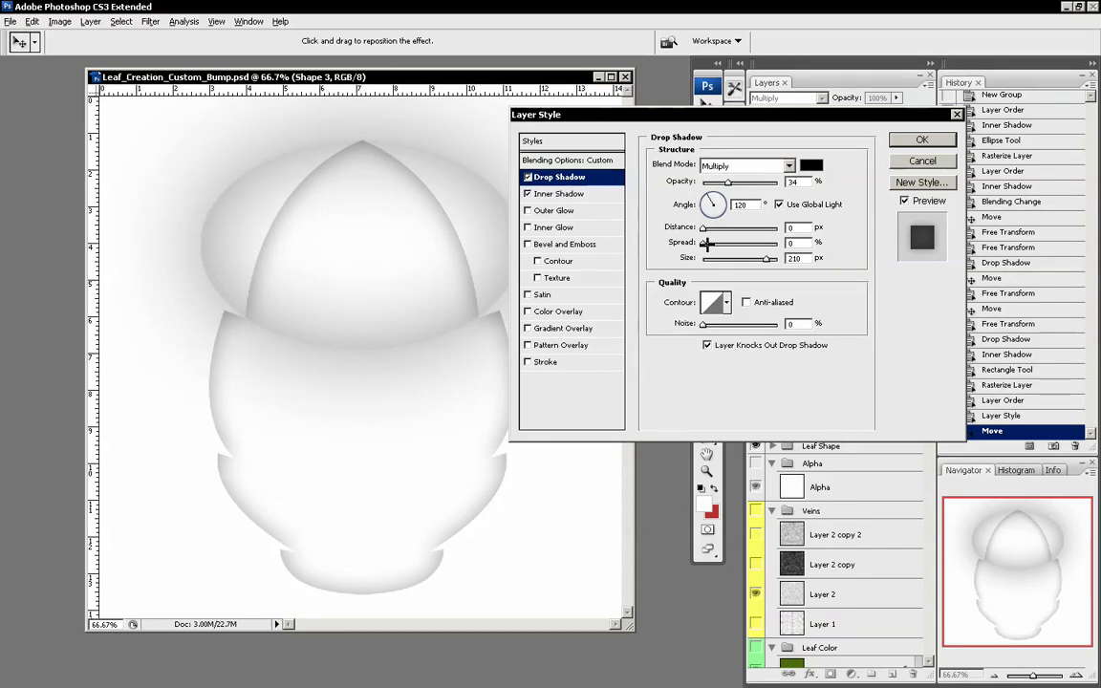
# - Set Shape 3's Drop Shadow to 10% spread, 128 px size and 35% opacity, and apply the layer style
pyautogui.moveTo(708, 242); pyautogui.dragTo(714, 244)
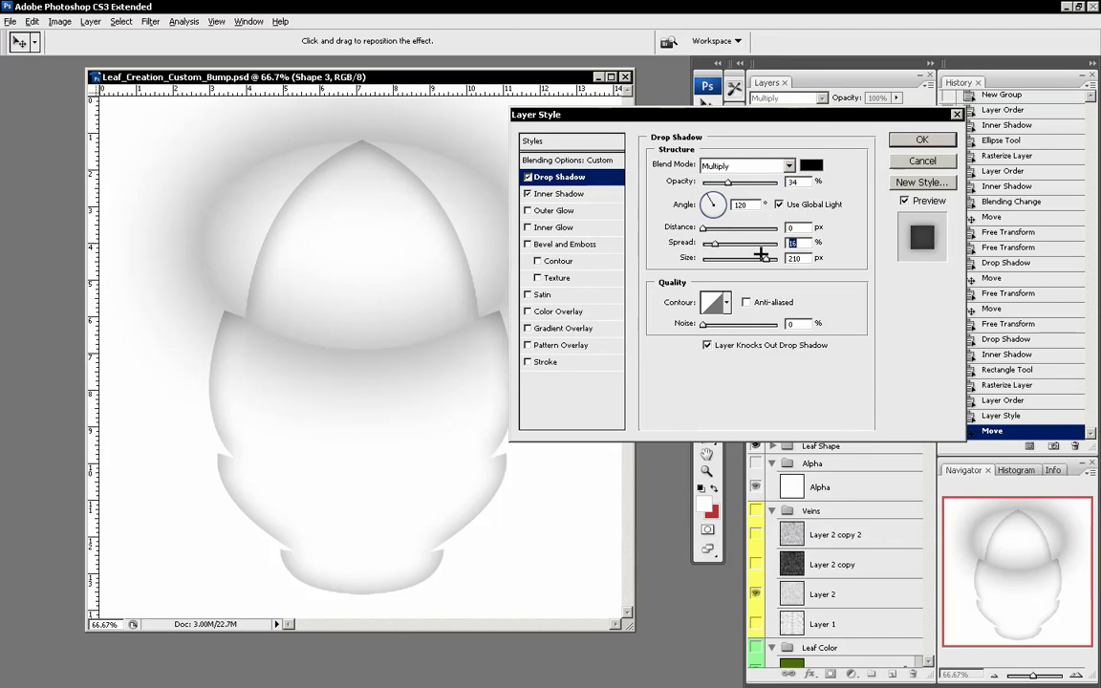
pyautogui.moveTo(768, 257); pyautogui.dragTo(708, 243)
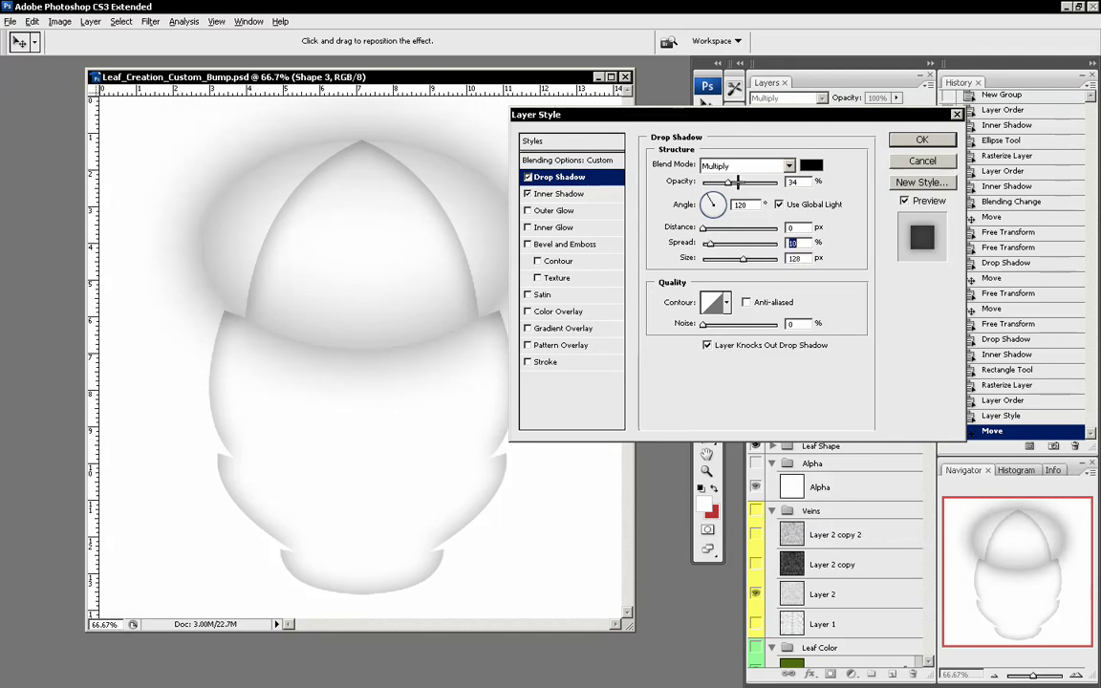
pyautogui.moveTo(729, 180); pyautogui.dragTo(728, 186)
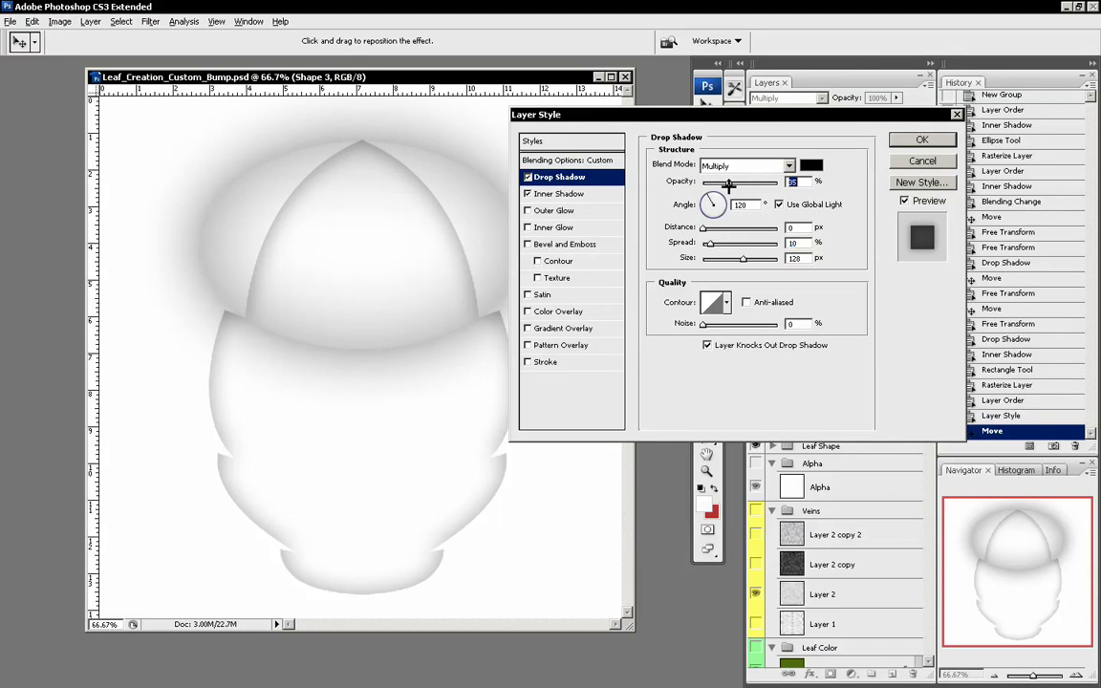
pyautogui.click(923, 139)
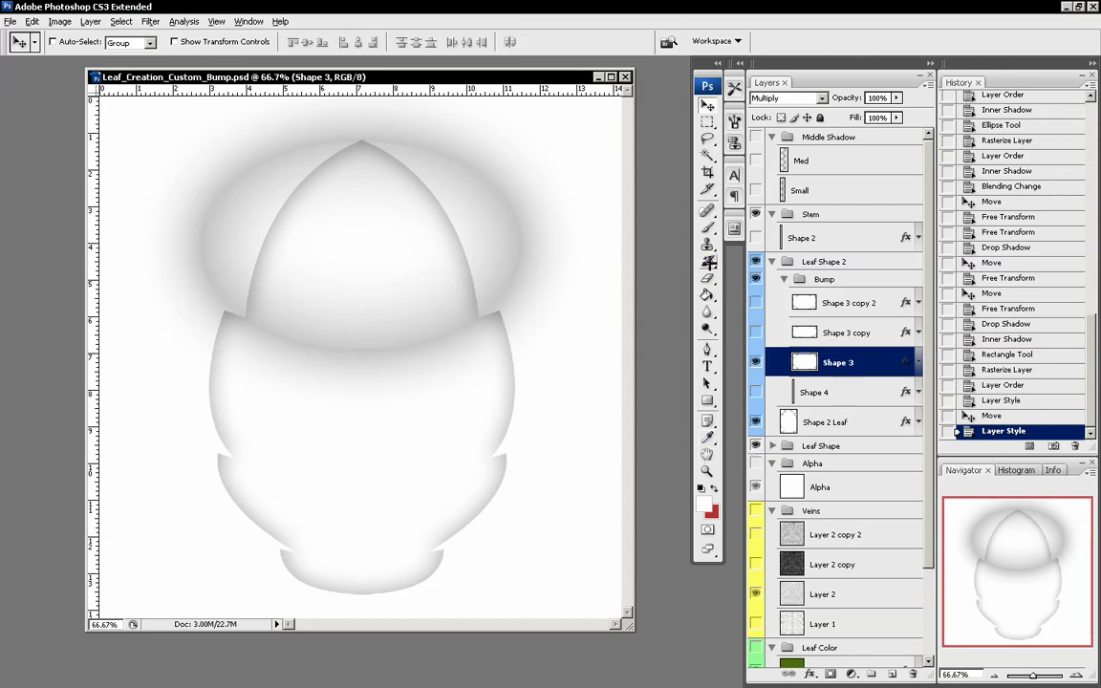
# - Try erasing a stroke across the Shape 3 ellipse with a hard 66 px eraser, and undo it
pyautogui.press('e')
pyautogui.rightClick(496, 231)
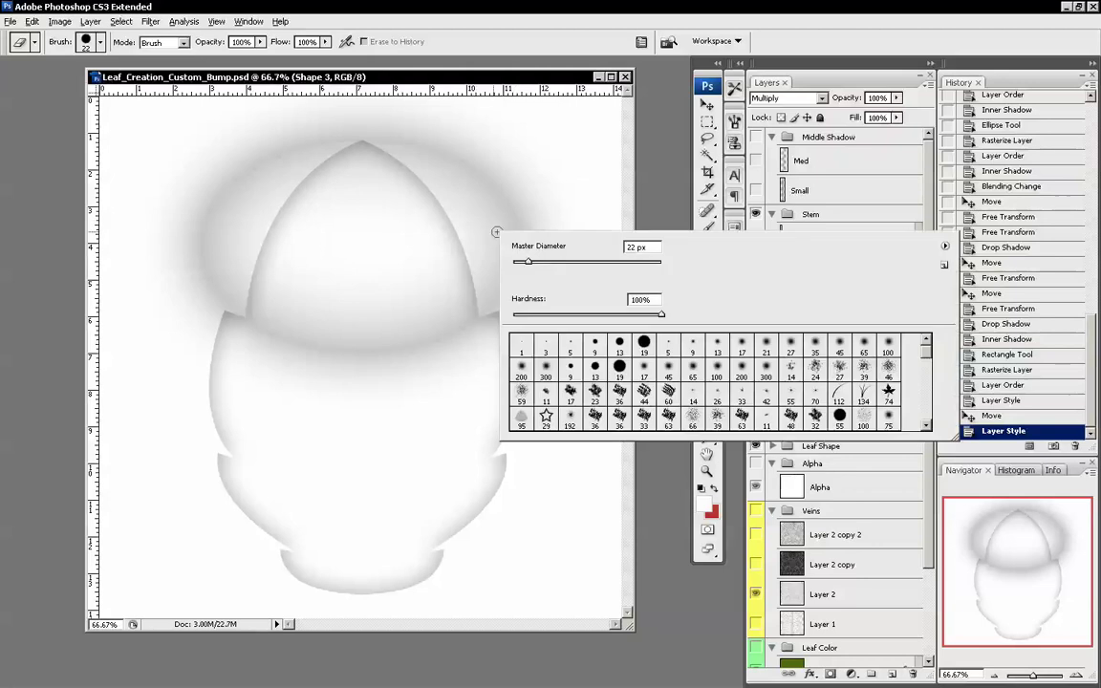
pyautogui.click(570, 260)
pyautogui.press('Return')
pyautogui.moveTo(497, 210); pyautogui.dragTo(154, 254)
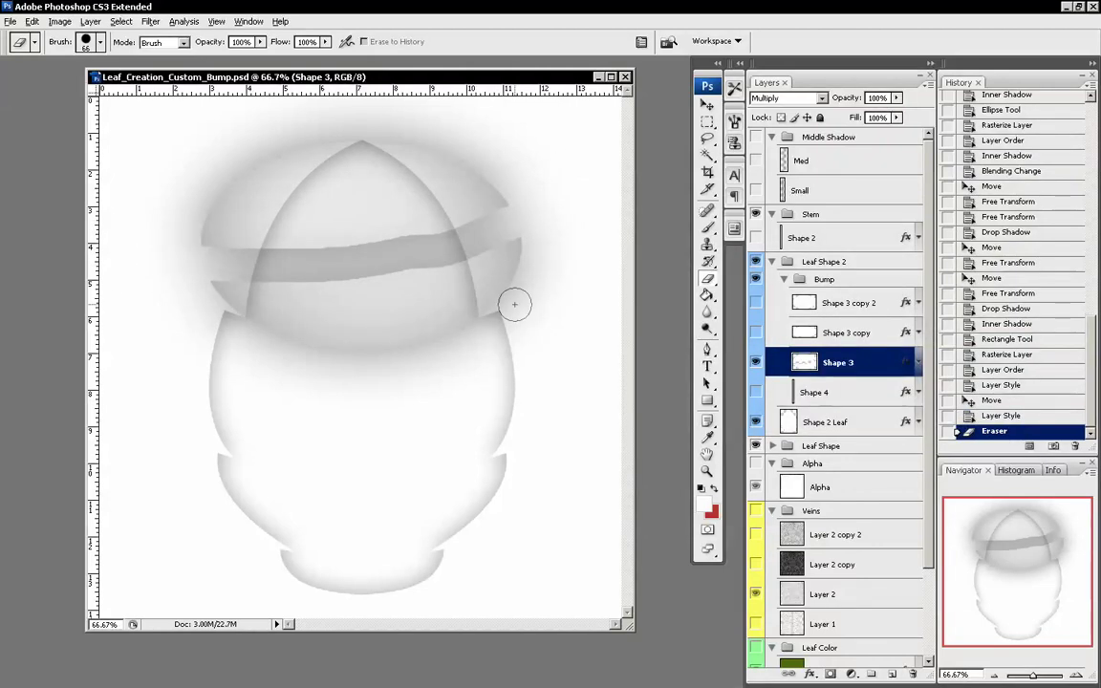
pyautogui.hotkey('ctrl', 'z')
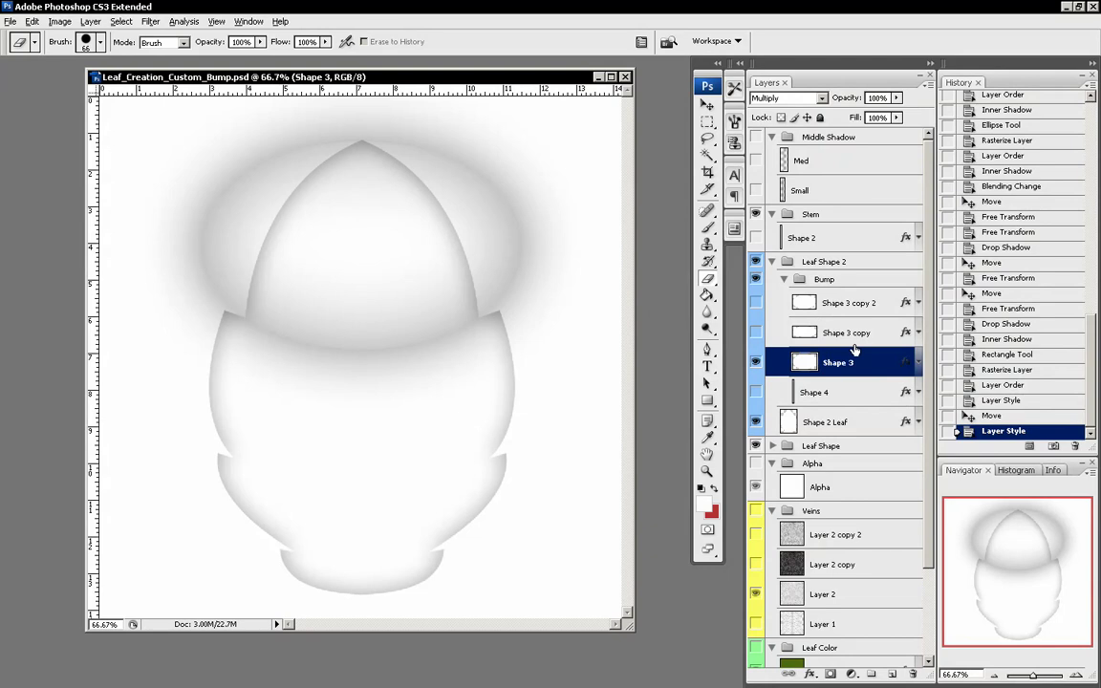
# - Create a new empty layer and place it directly beneath Shape 3 in the Bump group
pyautogui.scroll(-2, 853, 350)
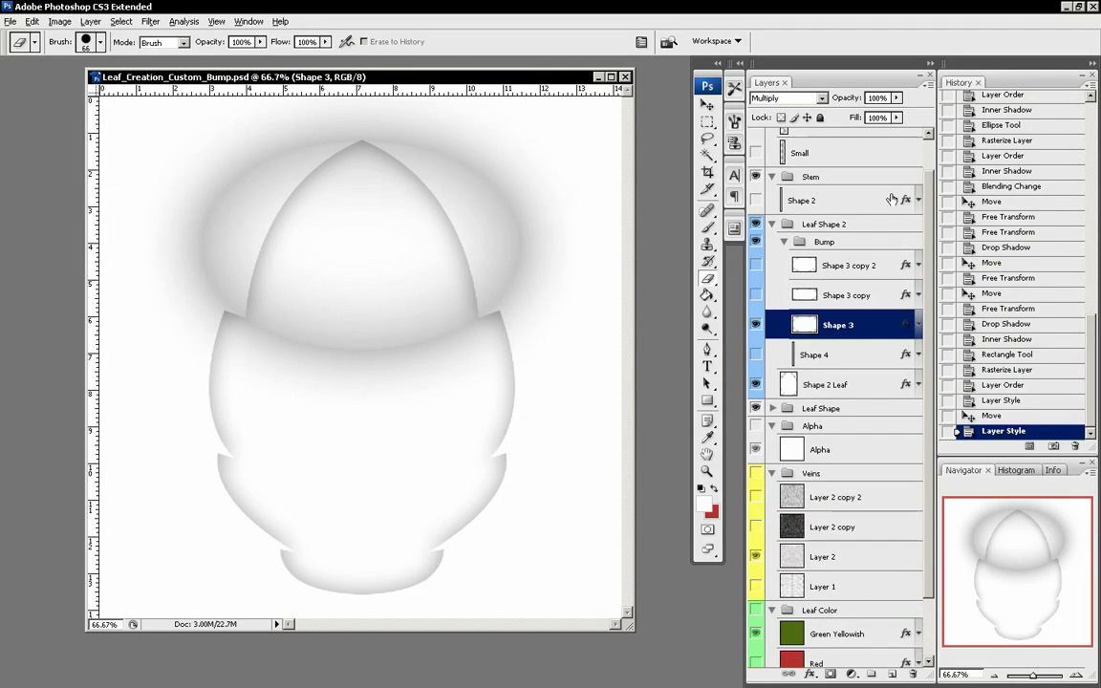
pyautogui.click(832, 75)
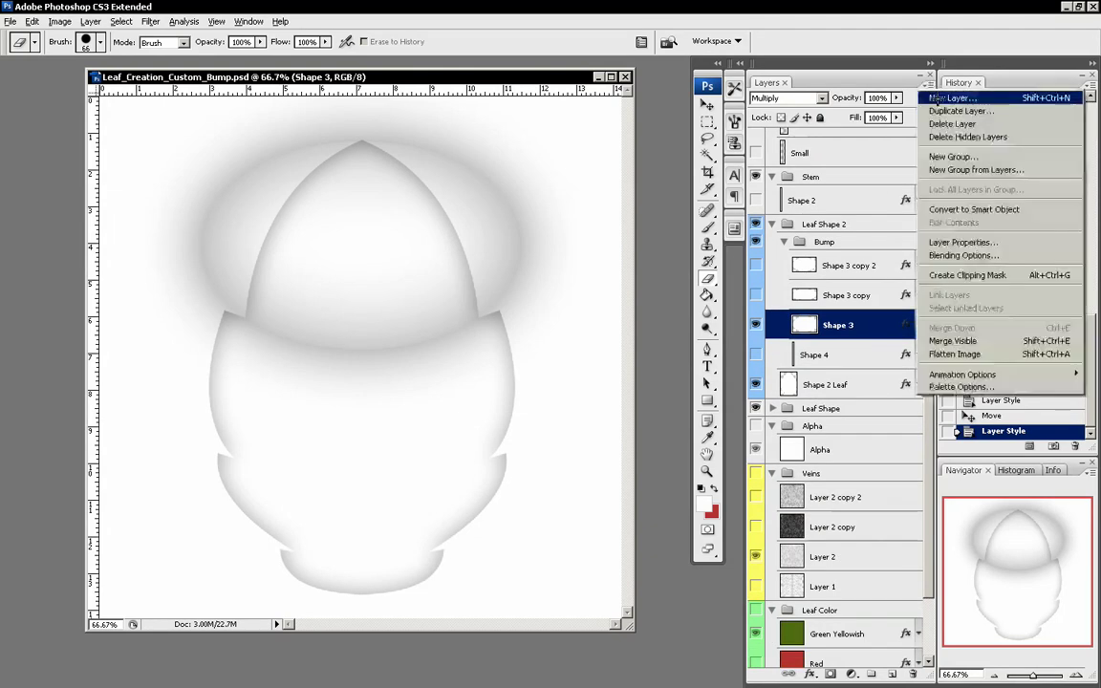
pyautogui.click(841, 93)
pyautogui.click(862, 285)
pyautogui.moveTo(839, 321); pyautogui.dragTo(834, 358)
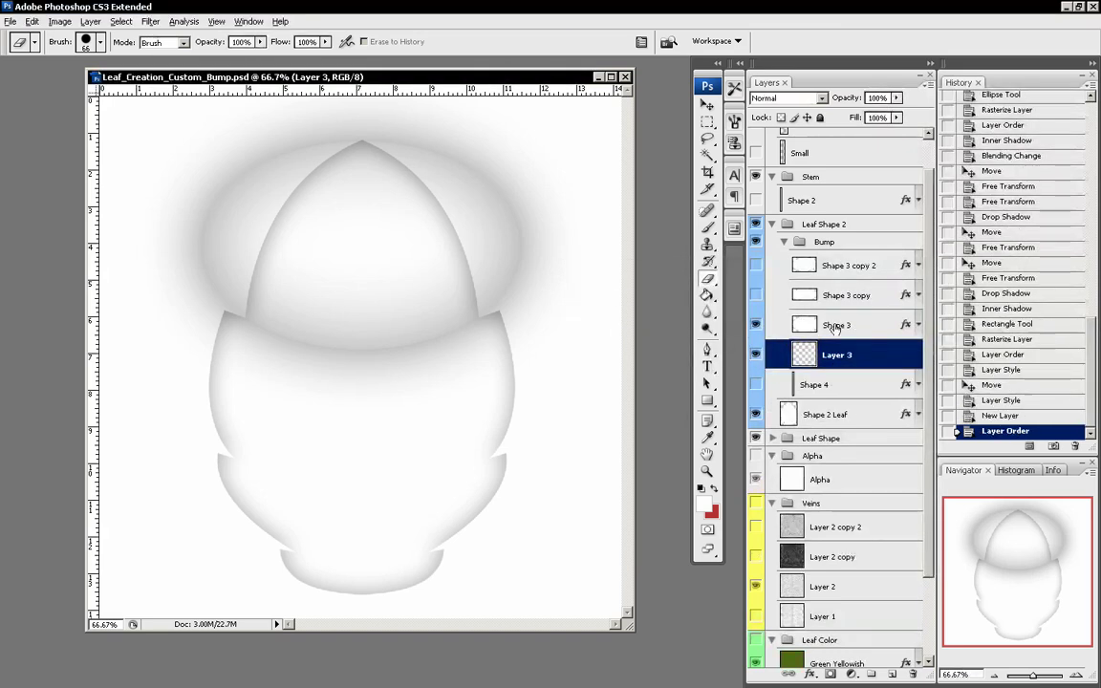
# - Merge Shape 3 with the empty layer beneath it and set the merged layer's blend mode to Multiply
pyautogui.keyDown('shift'); pyautogui.click(843, 326); pyautogui.keyUp('shift')
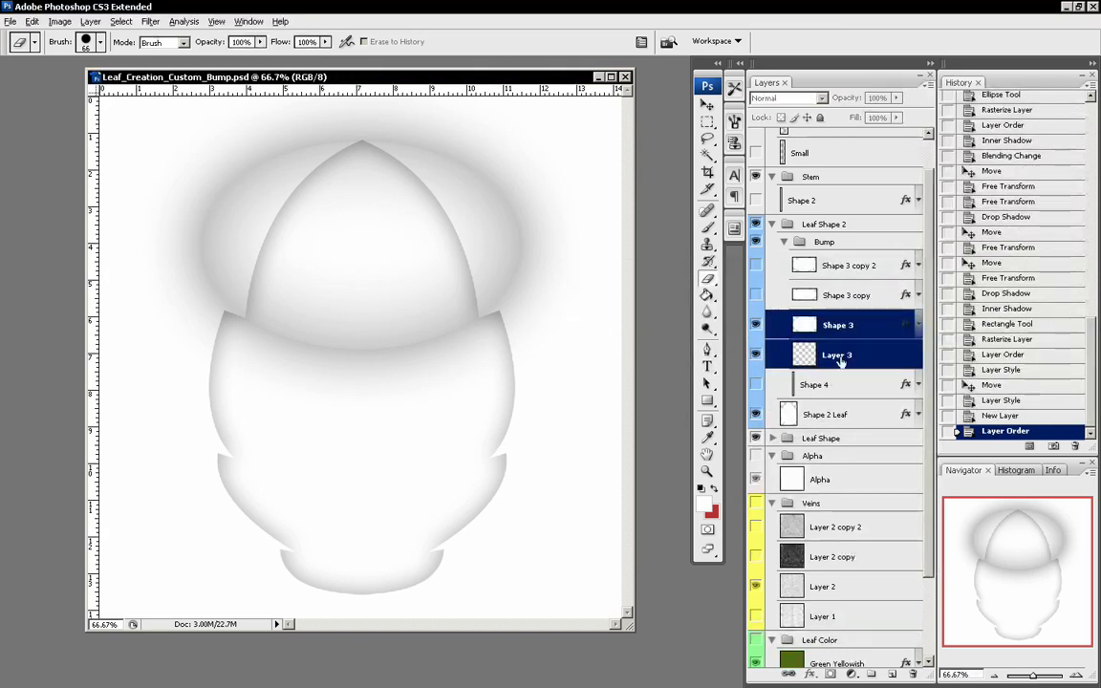
pyautogui.hotkey('ctrl', 'e')
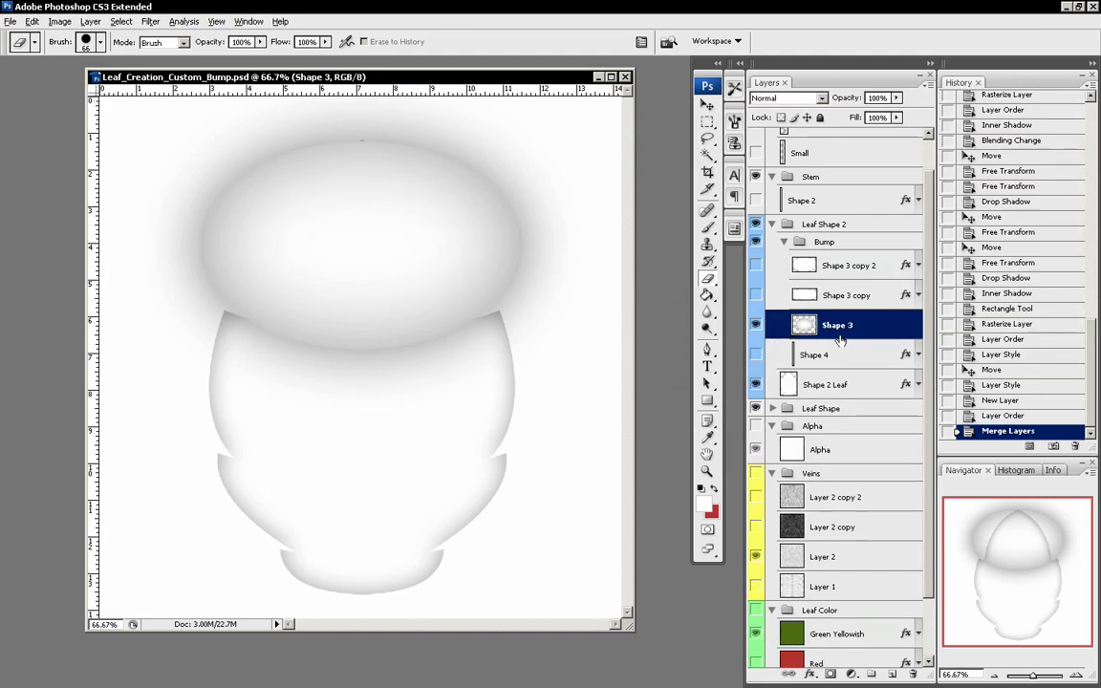
pyautogui.click(793, 98)
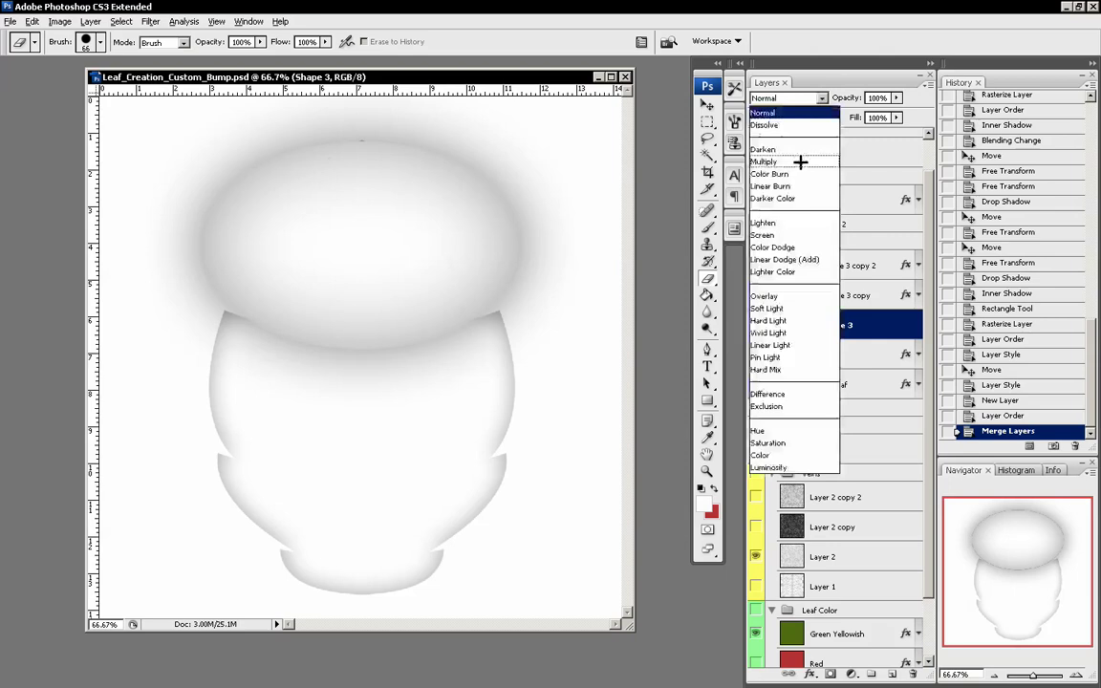
pyautogui.click(800, 163)
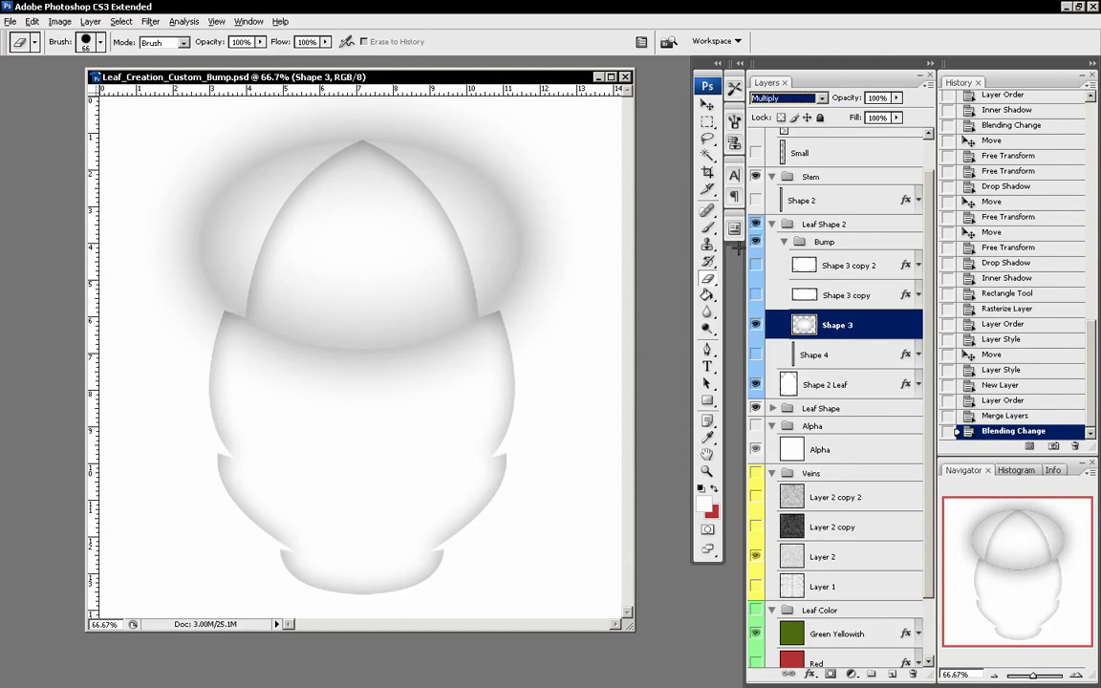
# - Erase the upper part of the Shape 3 ellipse's shading with a soft 298 px eraser at 20% hardness, keeping its lower edge
pyautogui.rightClick(478, 297)
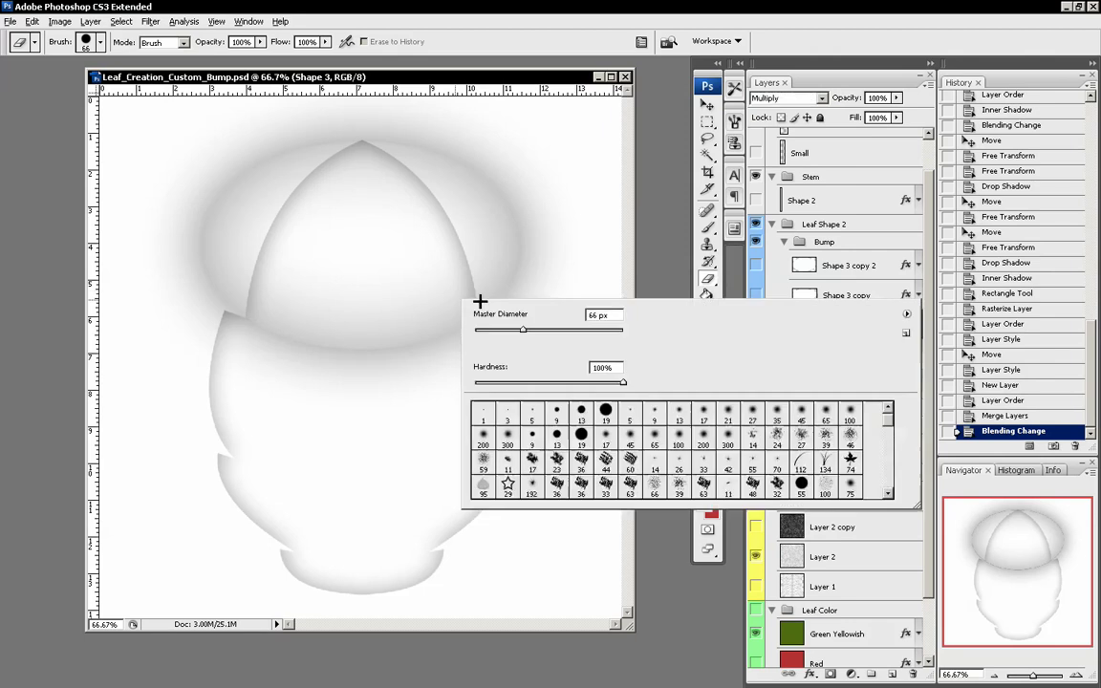
pyautogui.moveTo(550, 329); pyautogui.dragTo(572, 329)
pyautogui.moveTo(561, 385)
pyautogui.mouseDown()
pyautogui.moveTo(476, 377)
pyautogui.moveTo(524, 381)
pyautogui.moveTo(503, 381)
pyautogui.mouseUp()
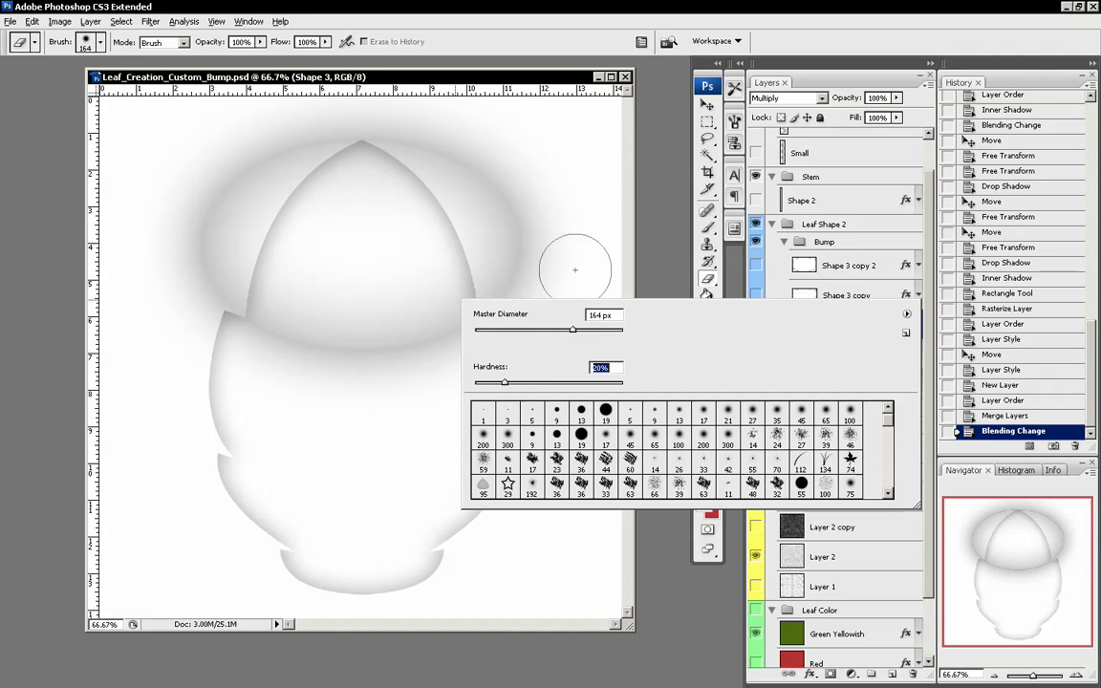
pyautogui.moveTo(572, 329); pyautogui.dragTo(592, 330)
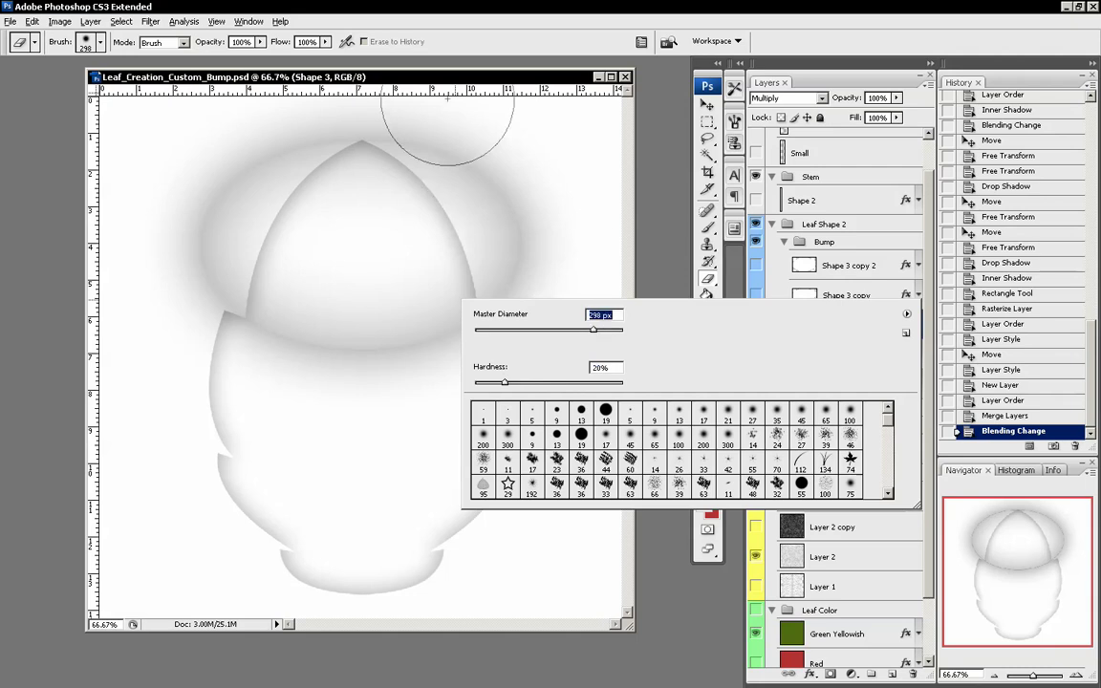
pyautogui.press('Return')
pyautogui.moveTo(535, 200)
pyautogui.mouseDown()
pyautogui.moveTo(266, 134)
pyautogui.moveTo(197, 168)
pyautogui.moveTo(182, 221)
pyautogui.moveTo(307, 218)
pyautogui.moveTo(189, 216)
pyautogui.mouseUp()
pyautogui.moveTo(367, 183)
pyautogui.mouseDown()
pyautogui.moveTo(552, 221)
pyautogui.moveTo(464, 211)
pyautogui.moveTo(514, 218)
pyautogui.moveTo(517, 203)
pyautogui.moveTo(553, 187)
pyautogui.moveTo(323, 155)
pyautogui.moveTo(153, 210)
pyautogui.moveTo(218, 161)
pyautogui.mouseUp()
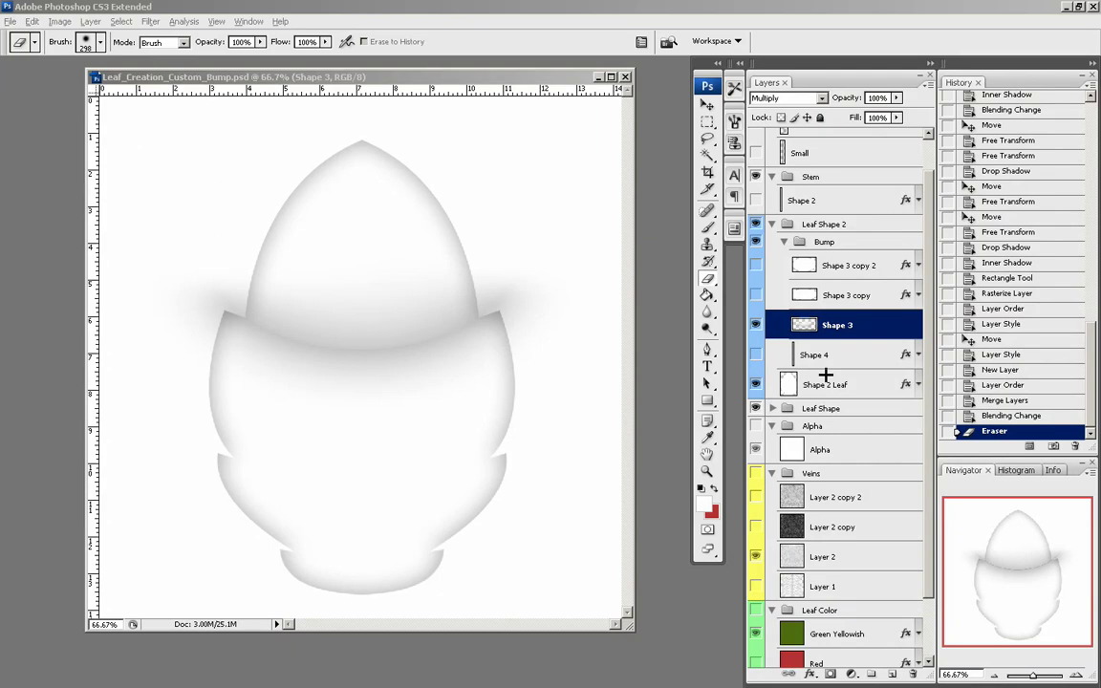
# - Show Shape 3 copy and erase the excess shading above the lower edge on Shape 3 copy 2
pyautogui.click(756, 295)
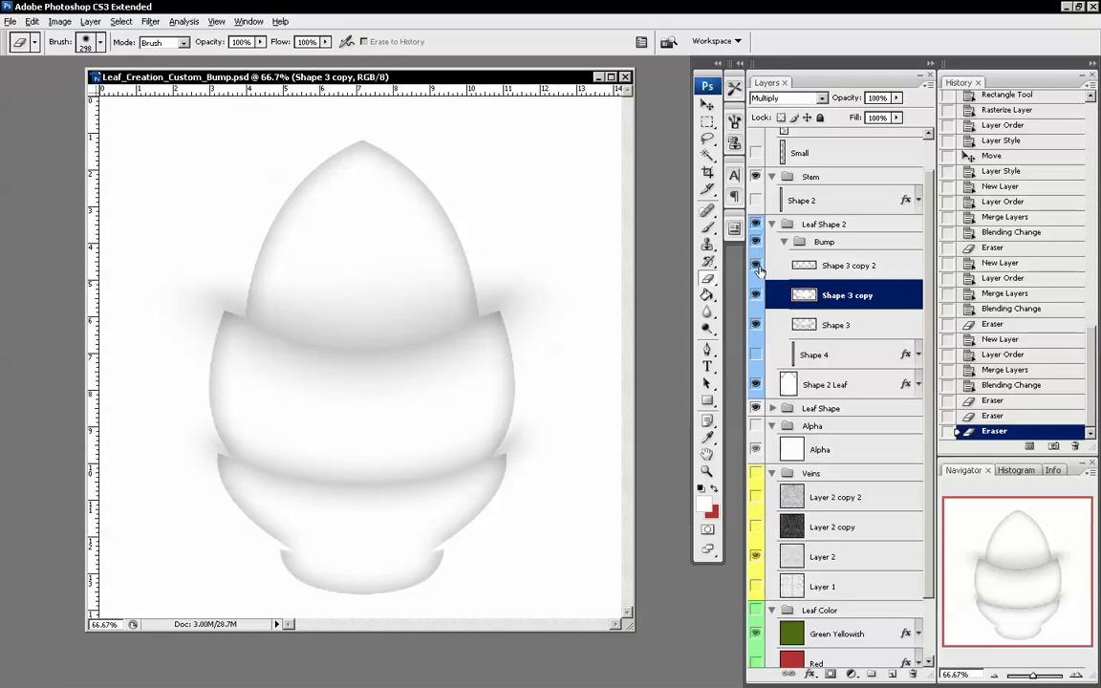
pyautogui.click(885, 266)
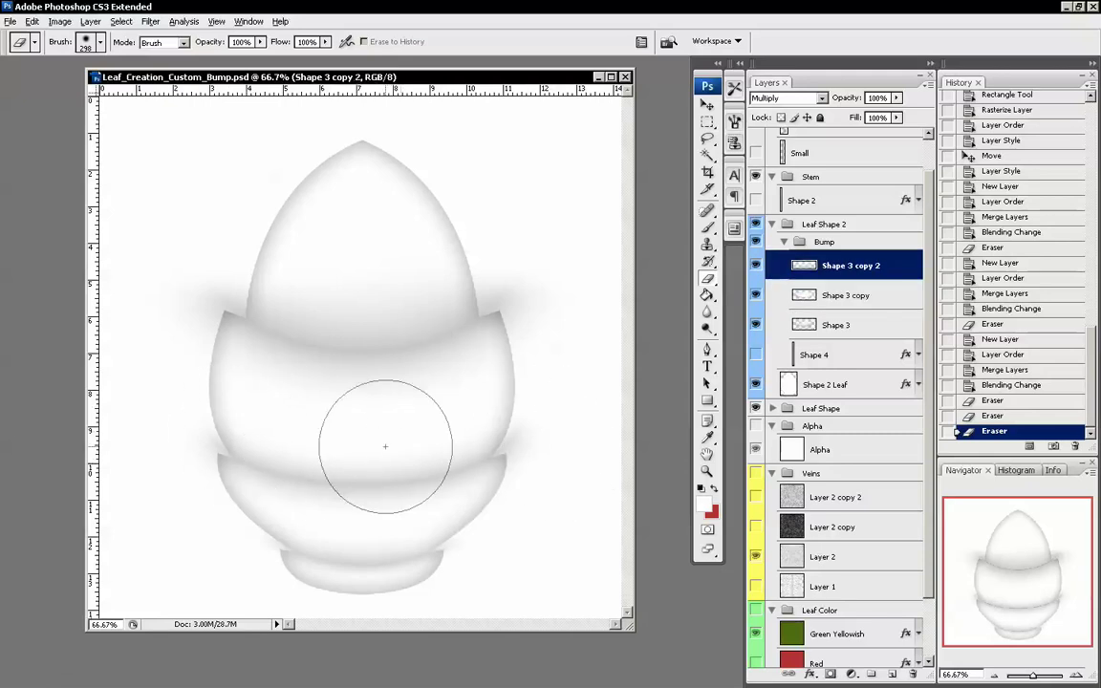
pyautogui.moveTo(563, 461); pyautogui.dragTo(603, 435)
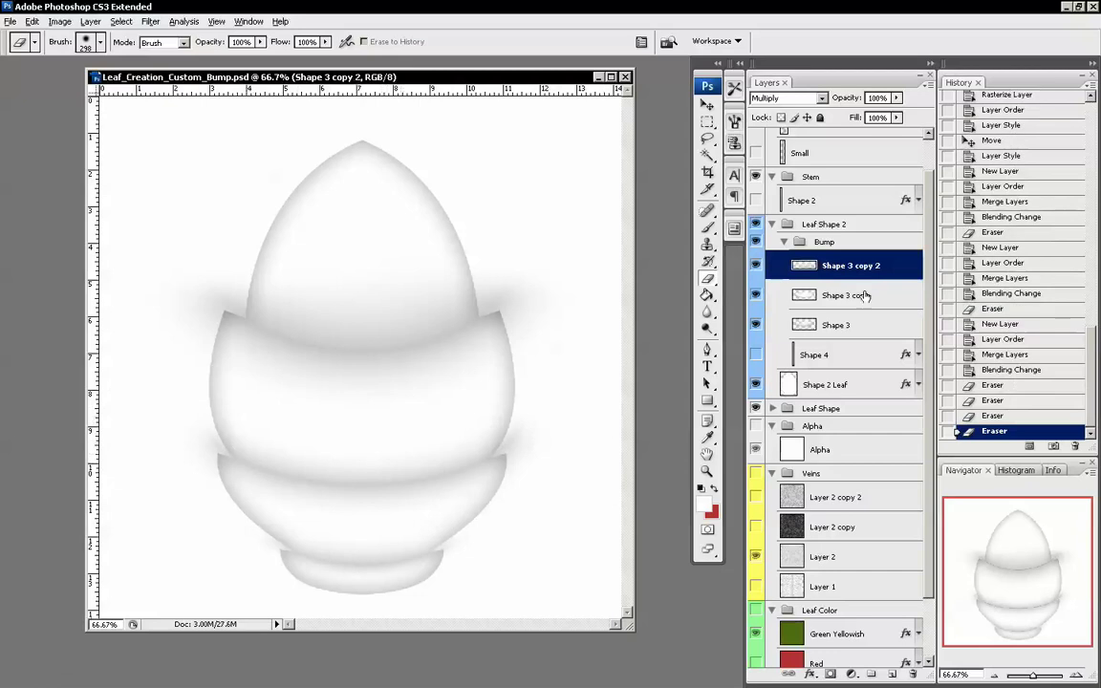
# - Erase the leftover shading above the lower edges on Shape 3 copy and Shape 3
pyautogui.click(811, 297)
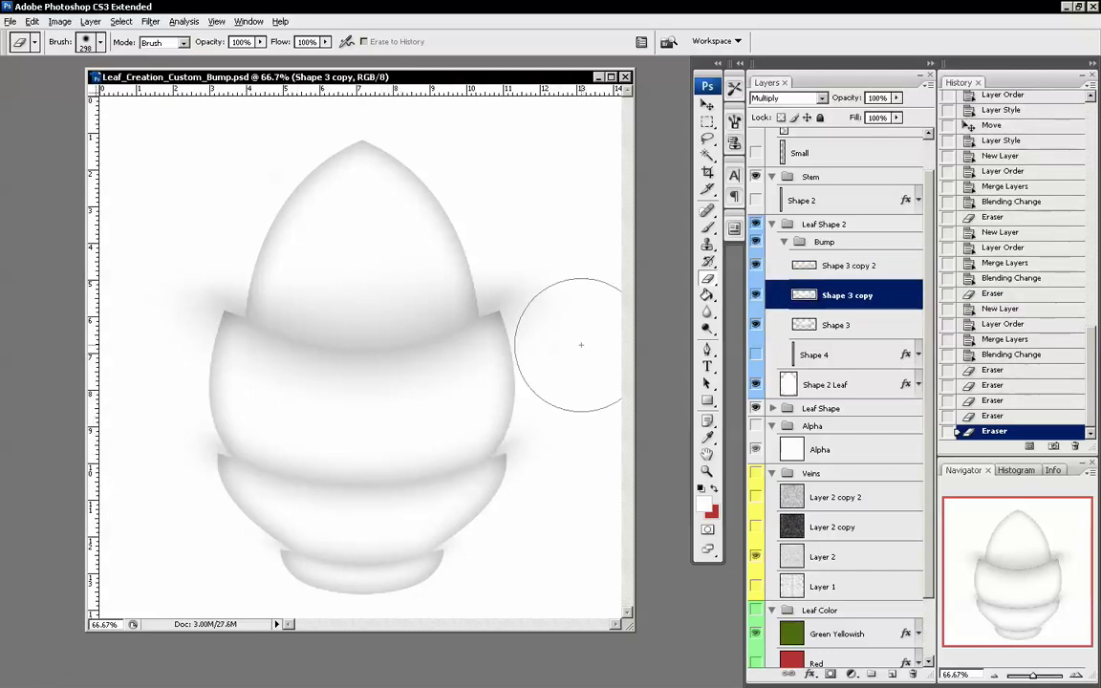
pyautogui.moveTo(197, 342)
pyautogui.mouseDown()
pyautogui.moveTo(433, 359)
pyautogui.moveTo(612, 335)
pyautogui.mouseUp()
pyautogui.click(846, 325)
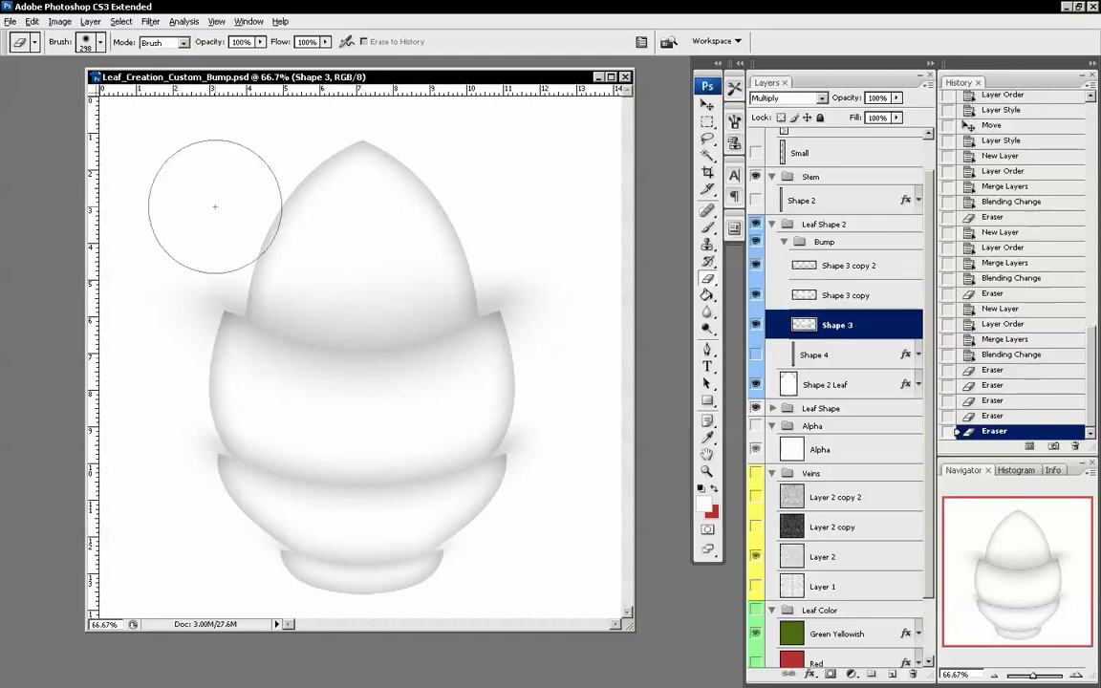
pyautogui.moveTo(327, 223); pyautogui.dragTo(541, 167)
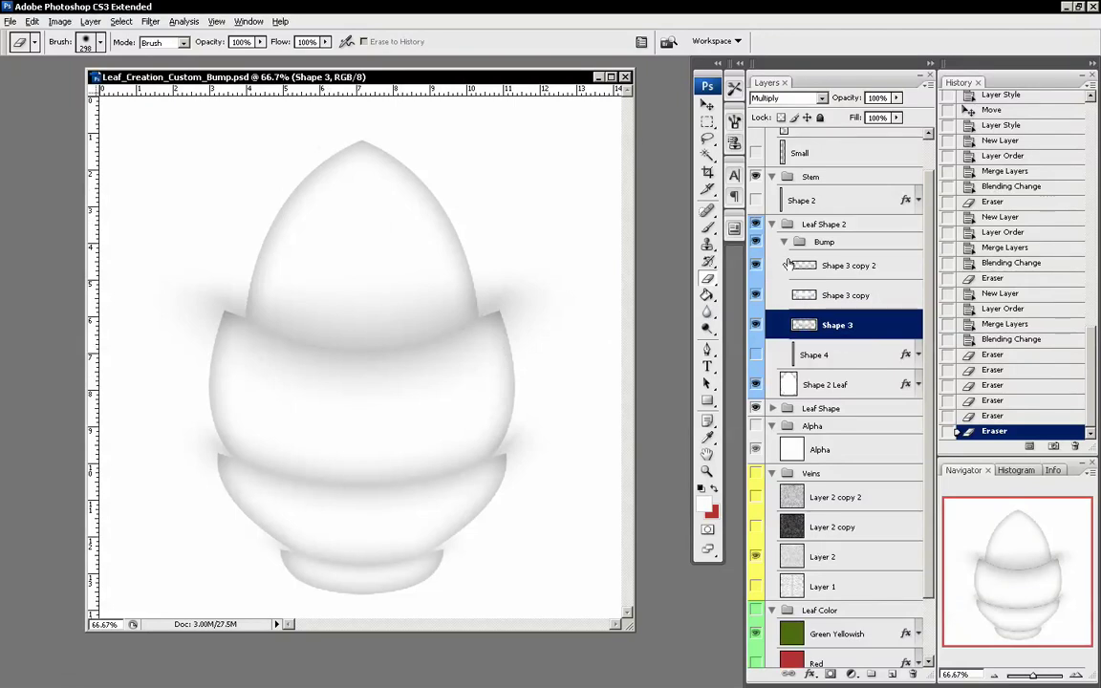
# - Identify Shape 3 copy 2 by toggling its visibility and move it below Shape 3 in the Bump group
pyautogui.click(754, 269)
pyautogui.click(754, 269)
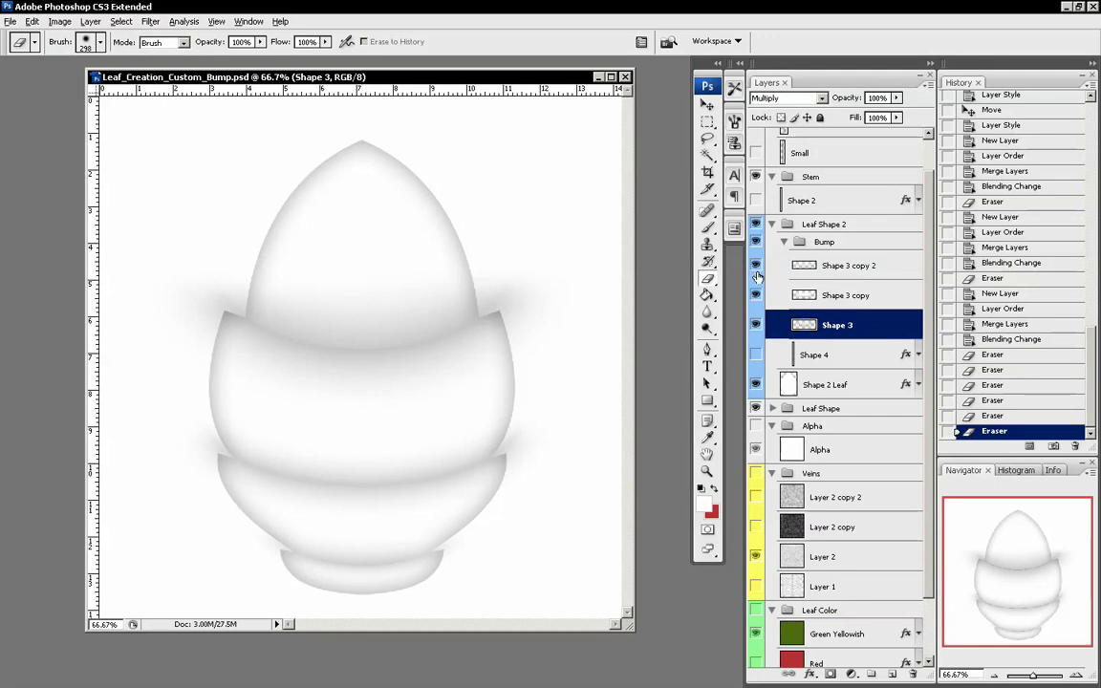
pyautogui.moveTo(861, 266); pyautogui.dragTo(858, 330)
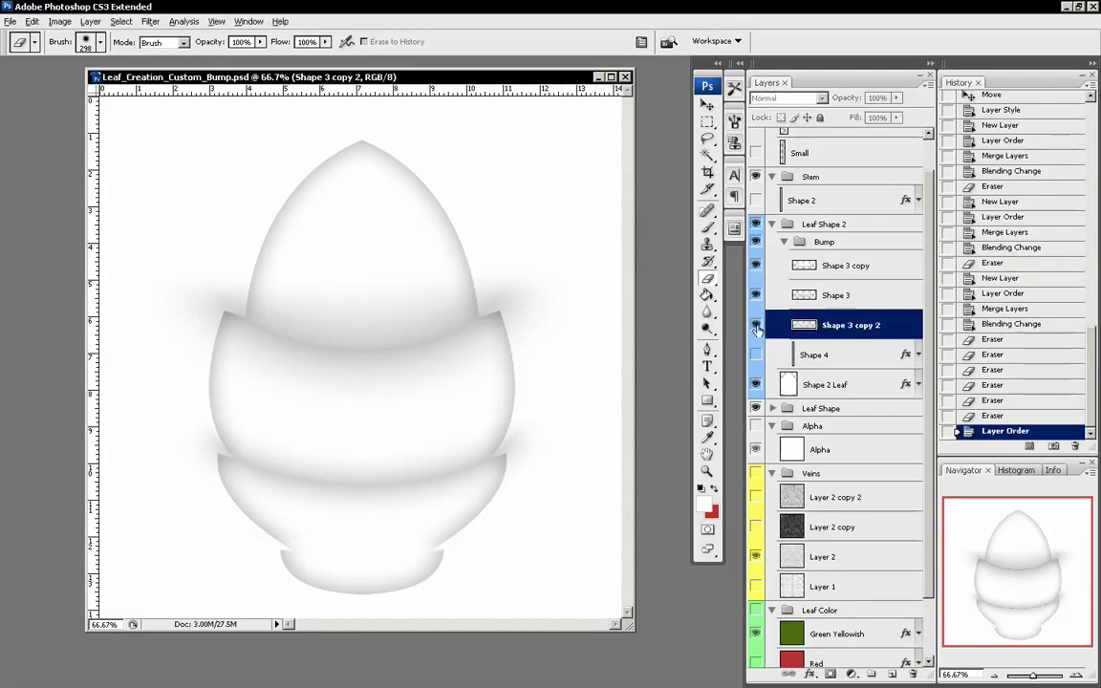
# - Move the Shape 3 layer above Shape 3 copy in the Bump group and rename it Top
pyautogui.click(755, 296)
pyautogui.click(755, 295)
pyautogui.click(857, 295)
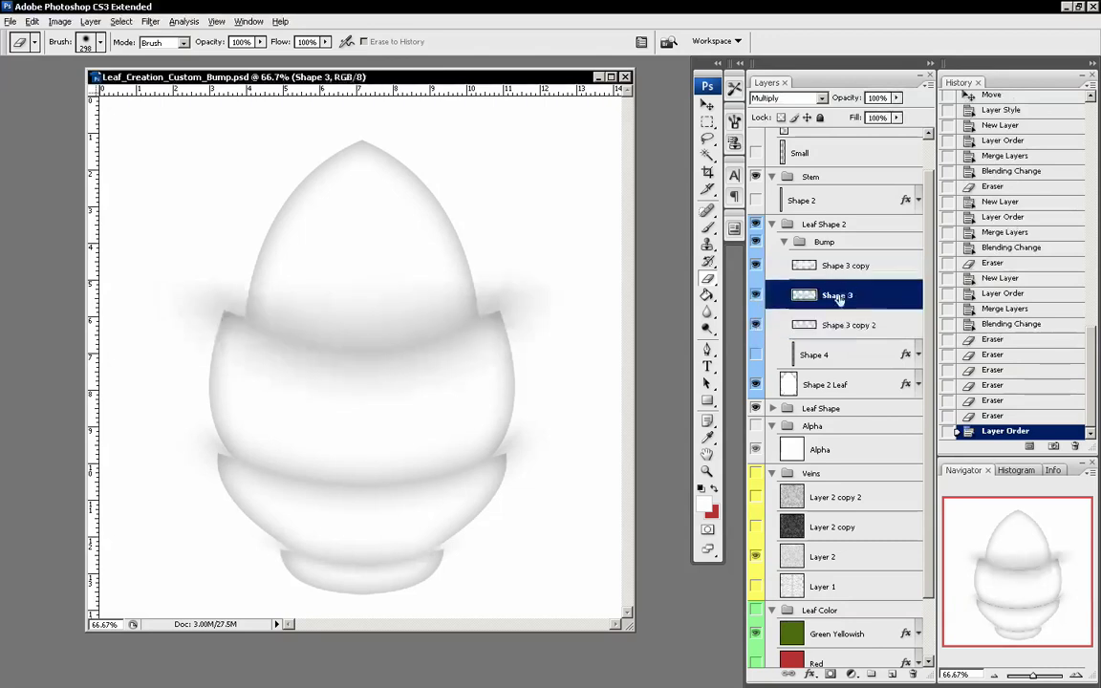
pyautogui.moveTo(857, 295); pyautogui.dragTo(859, 260)
pyautogui.rightClick(860, 272)
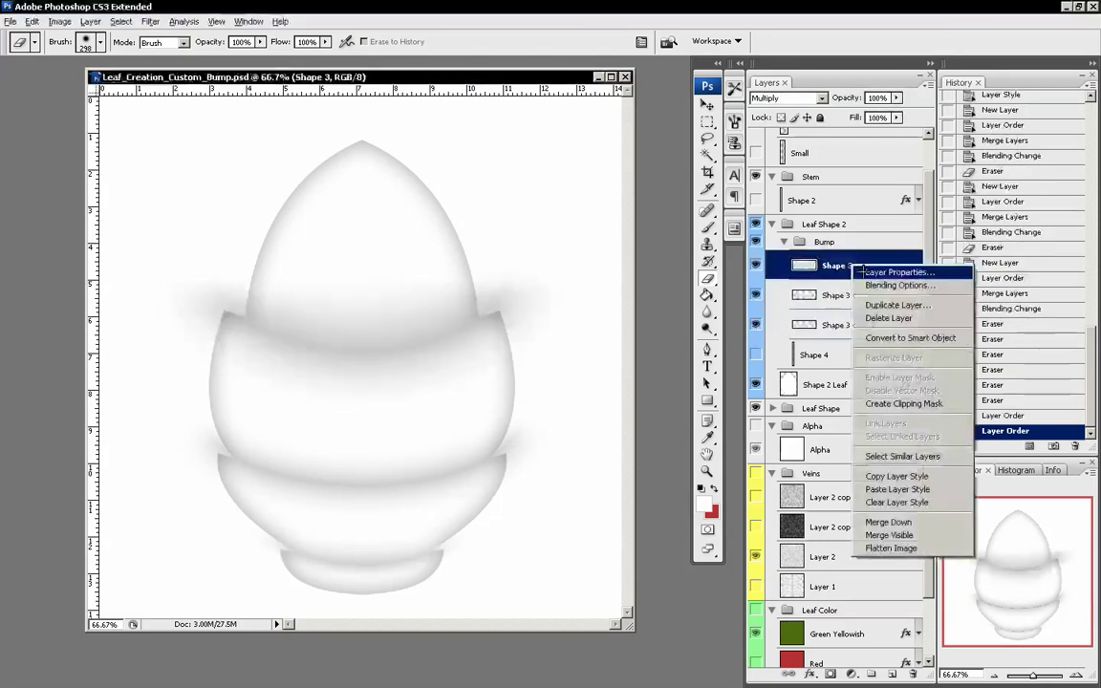
pyautogui.click(860, 277)
pyautogui.write('Top')
pyautogui.press('Return')
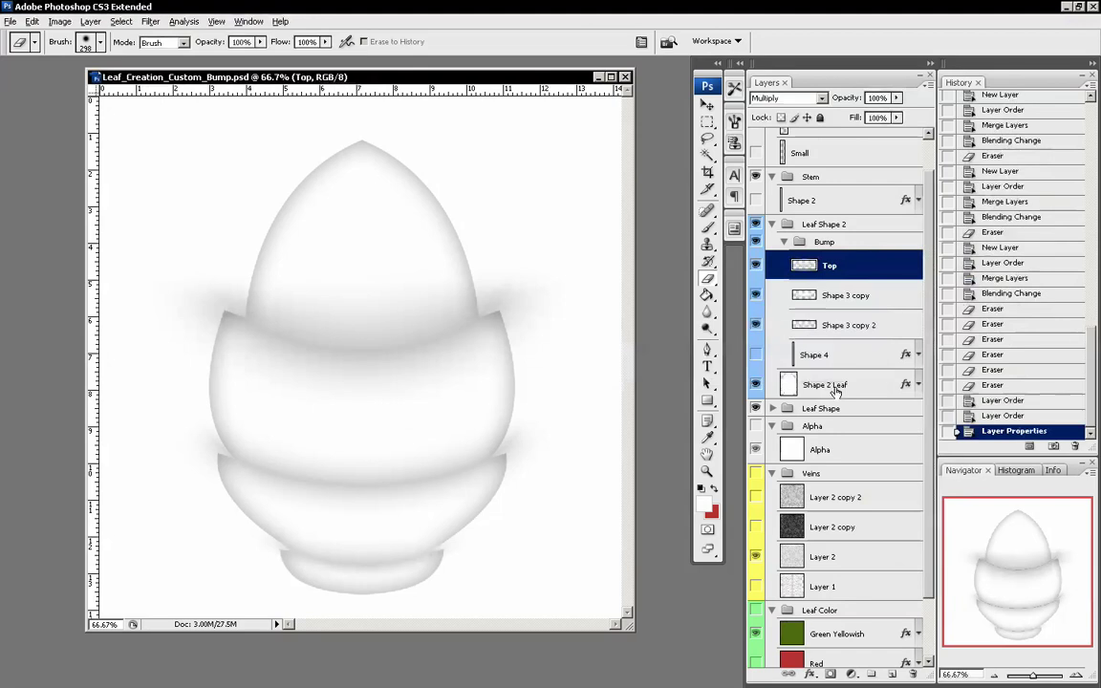
# - Rename the Shape 3 copy 2 layer as Lower and the Shape 3 copy layer as Mid
pyautogui.rightClick(860, 325)
pyautogui.click(865, 332)
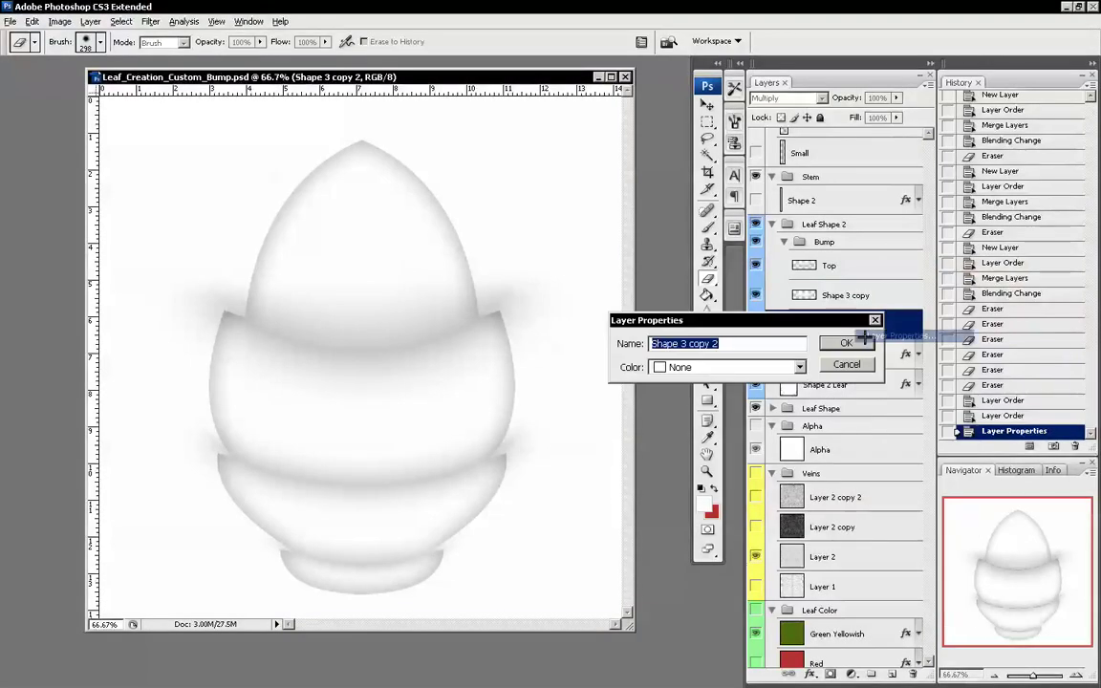
pyautogui.write('Lower')
pyautogui.press('Return')
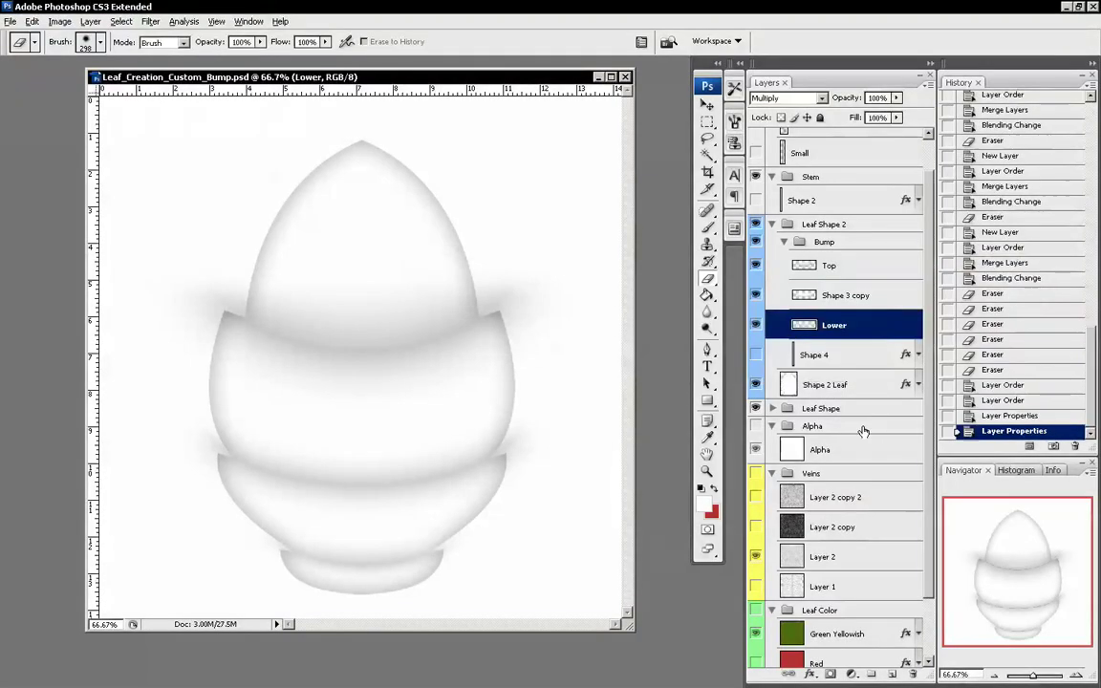
pyautogui.click(769, 297)
pyautogui.rightClick(839, 295)
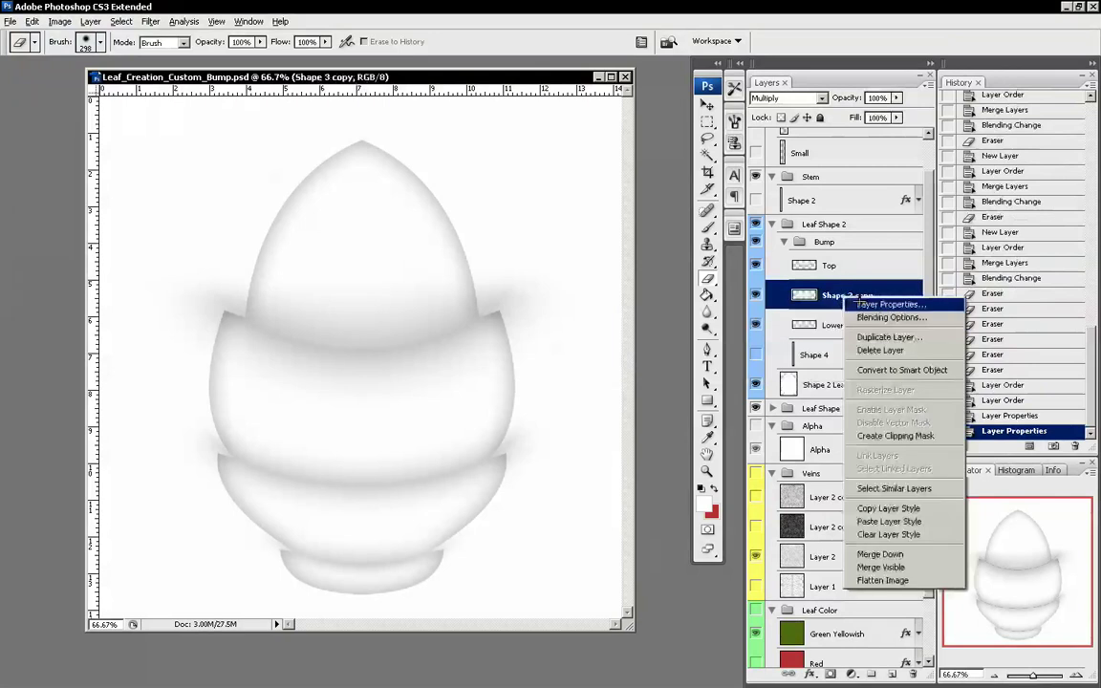
pyautogui.click(870, 304)
pyautogui.write('Mid')
pyautogui.press('Return')
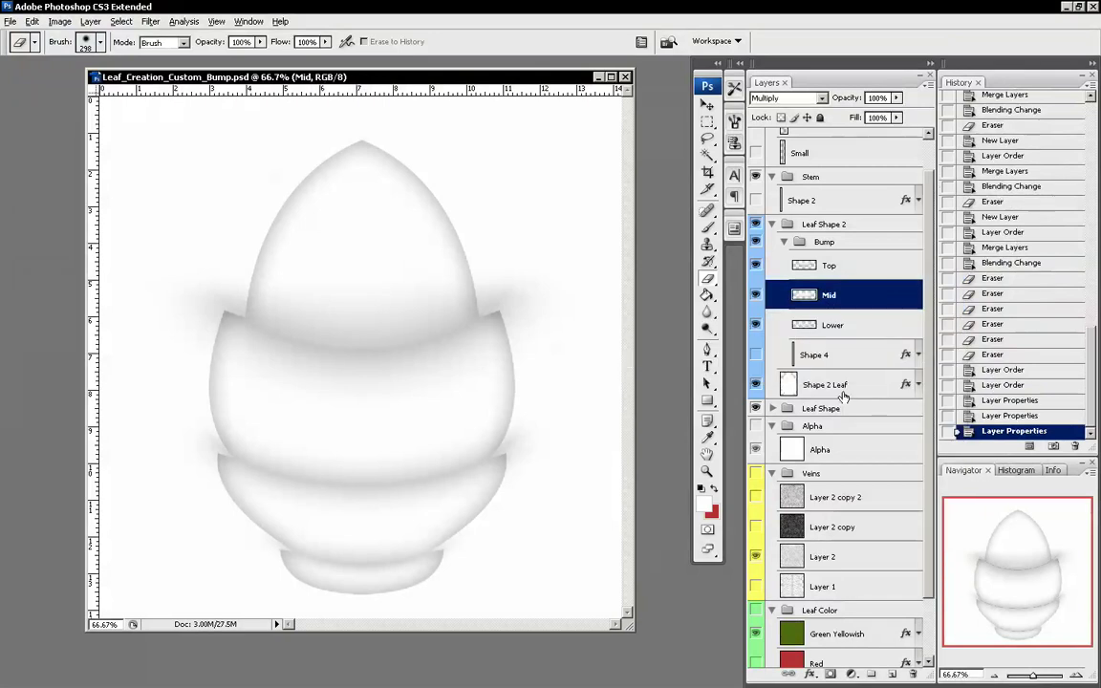
# - Check which ridge the Lower, Mid and Top layers each hold by toggling their visibility
pyautogui.click(757, 327)
pyautogui.click(757, 327)
pyautogui.click(756, 295)
pyautogui.click(756, 294)
pyautogui.click(756, 265)
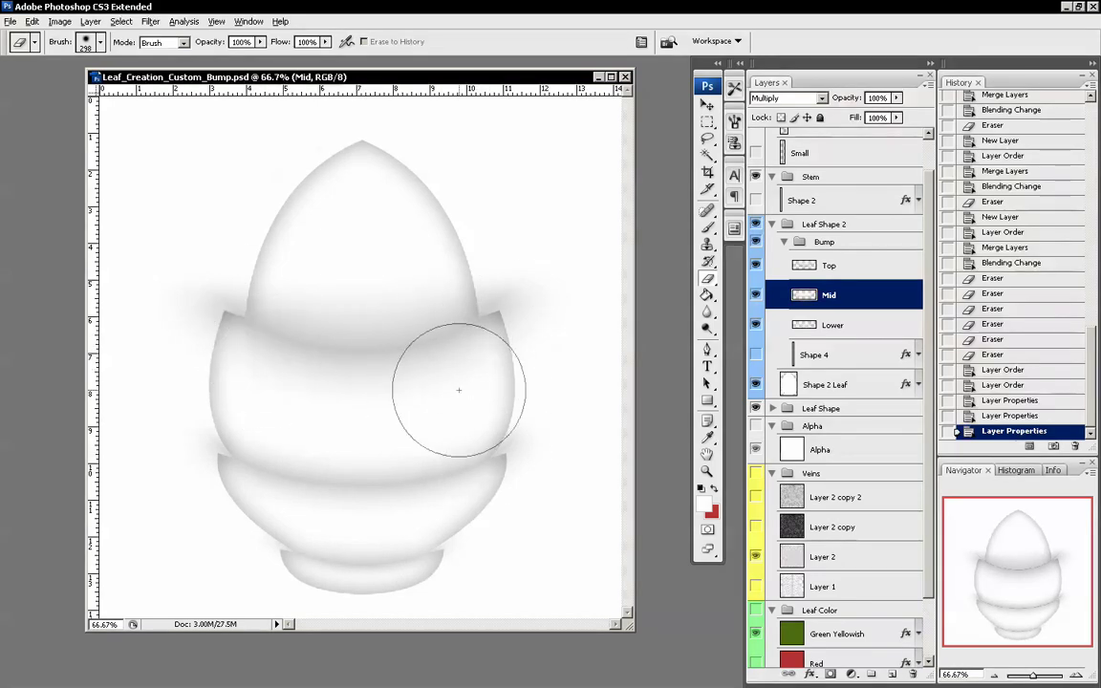
# - Duplicate the hidden Shape 4 stem strip layer and move the copy above Top in the Bump group
pyautogui.click(845, 355)
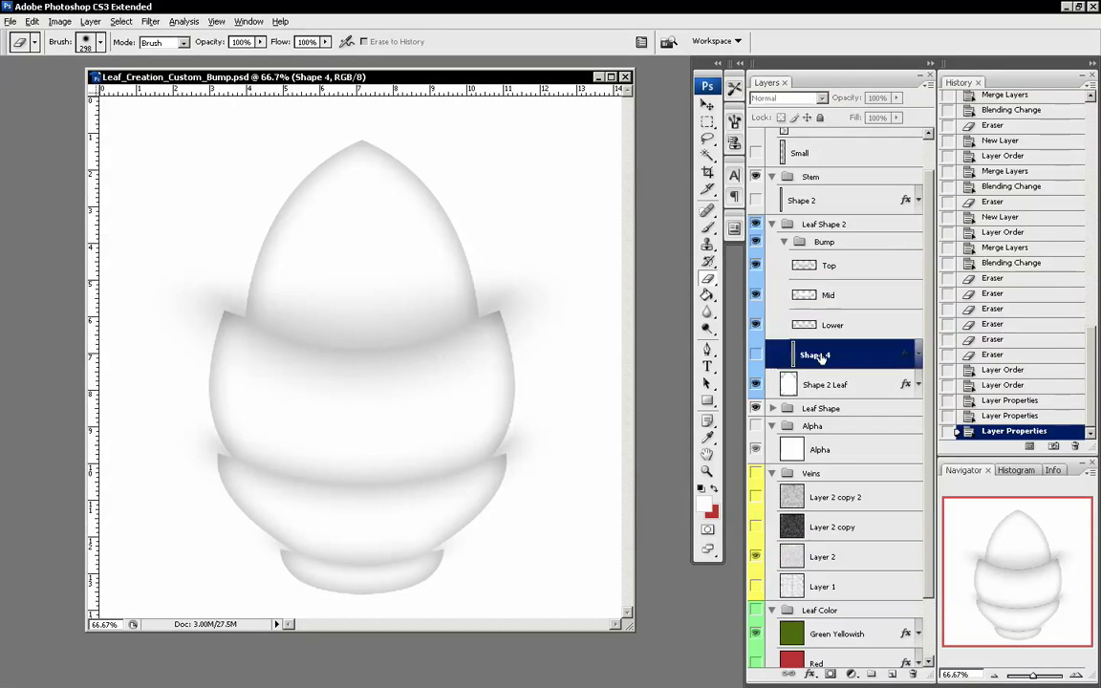
pyautogui.click(756, 355)
pyautogui.click(756, 355)
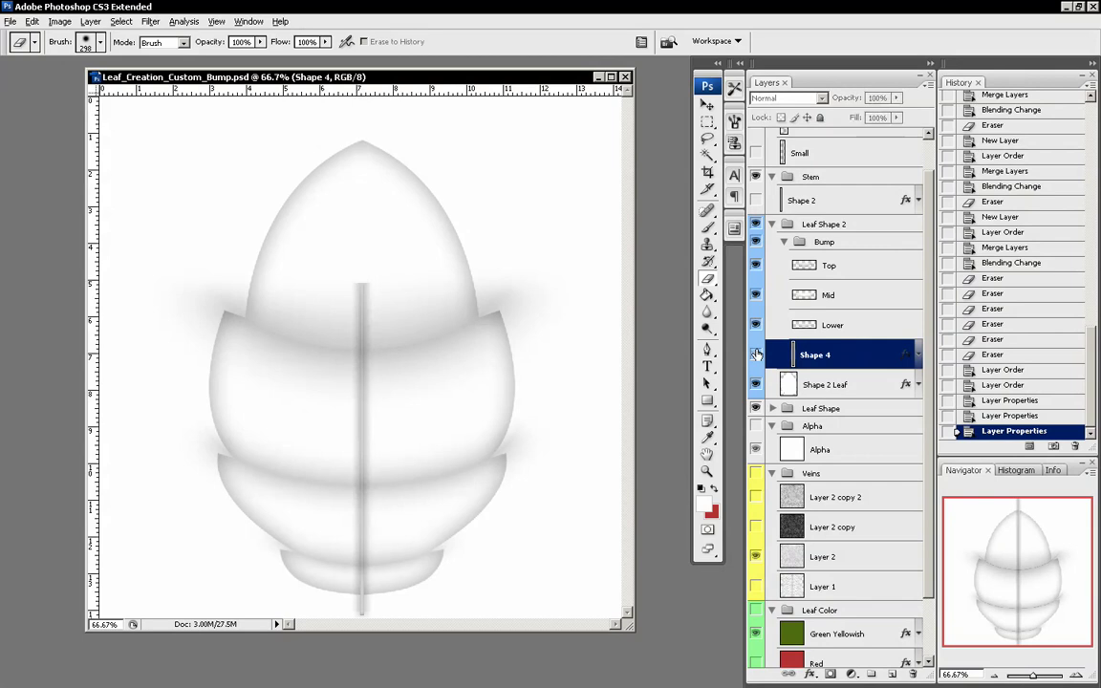
pyautogui.moveTo(822, 355); pyautogui.dragTo(899, 674)
pyautogui.moveTo(865, 356); pyautogui.dragTo(866, 260)
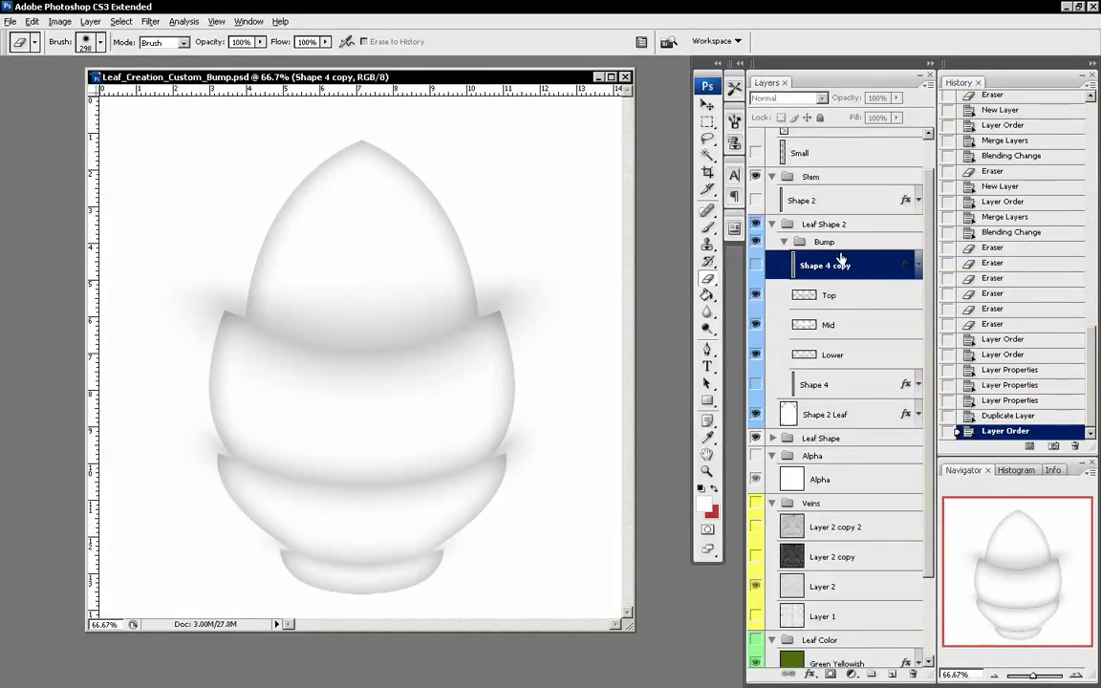
# - Rename the Shape 4 copy layer as Center and make it visible
pyautogui.rightClick(839, 258)
pyautogui.click(860, 265)
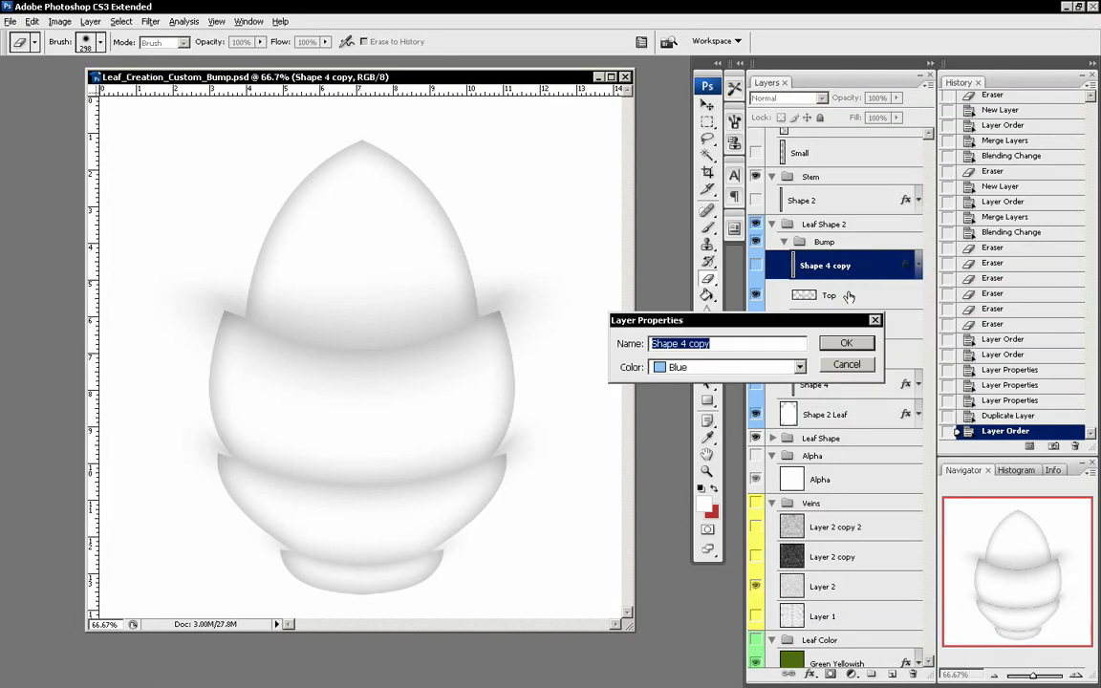
pyautogui.write('Center')
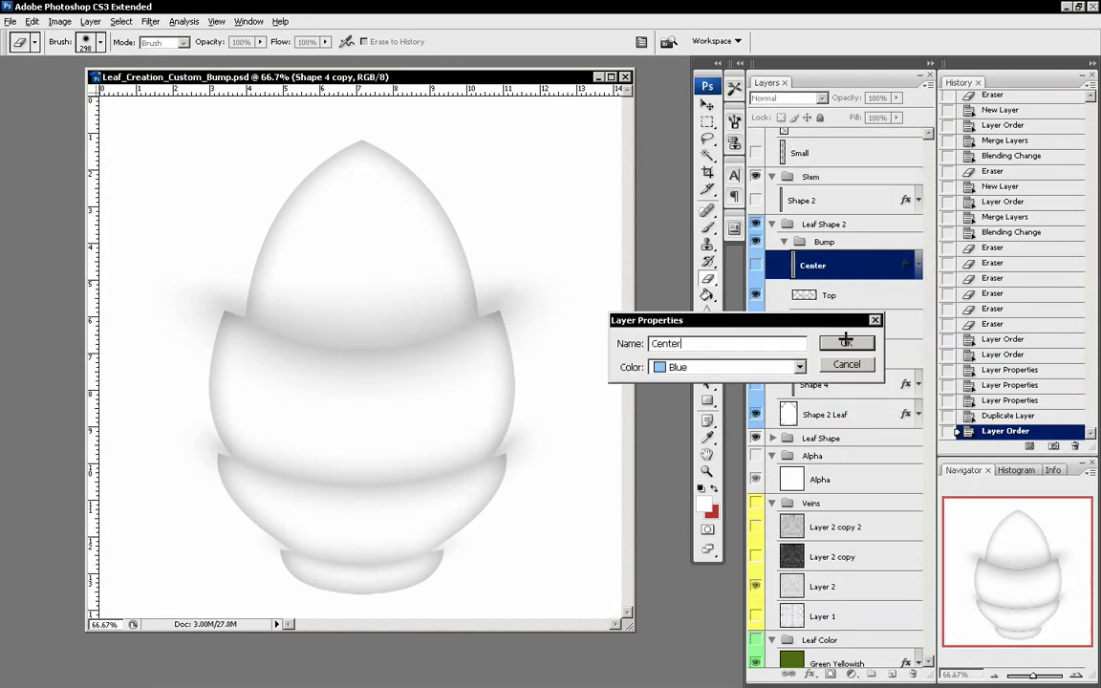
pyautogui.click(846, 341)
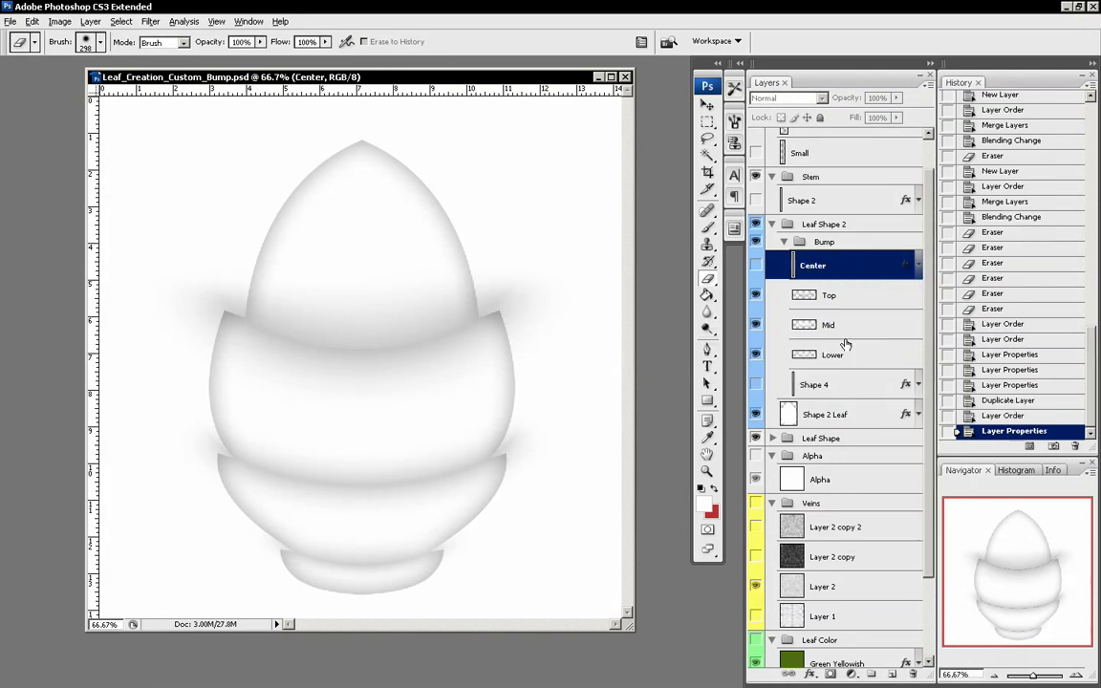
pyautogui.click(754, 267)
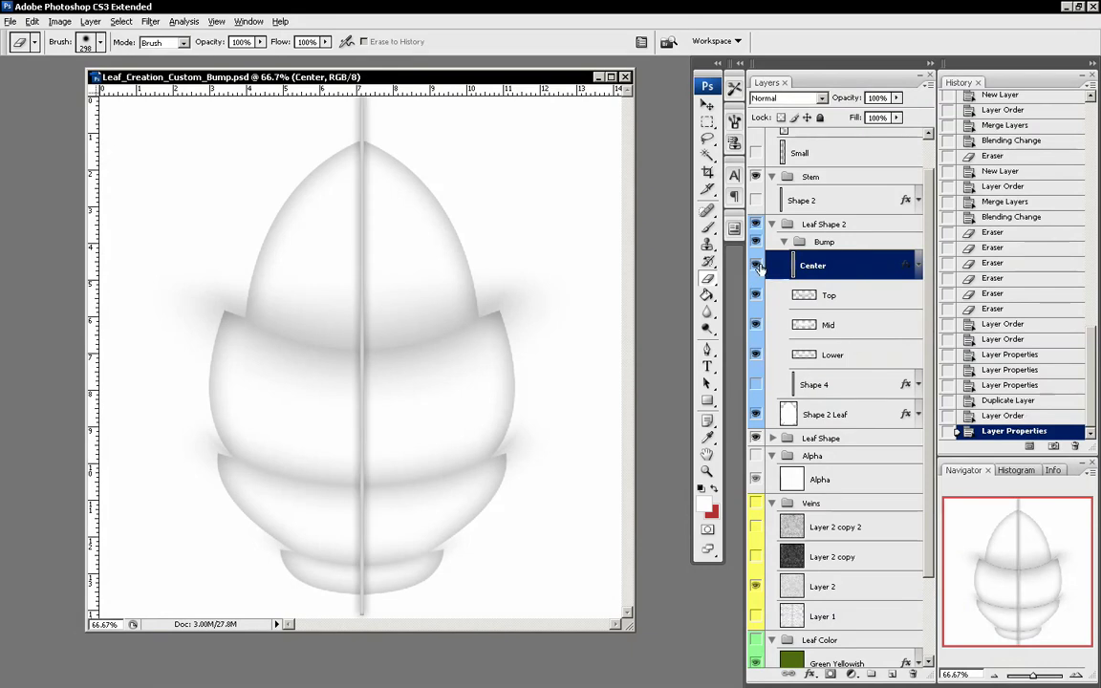
# - Replace the Center layer's Drop Shadow and Inner Shadow with a white Outer Glow
pyautogui.doubleClick(857, 265)
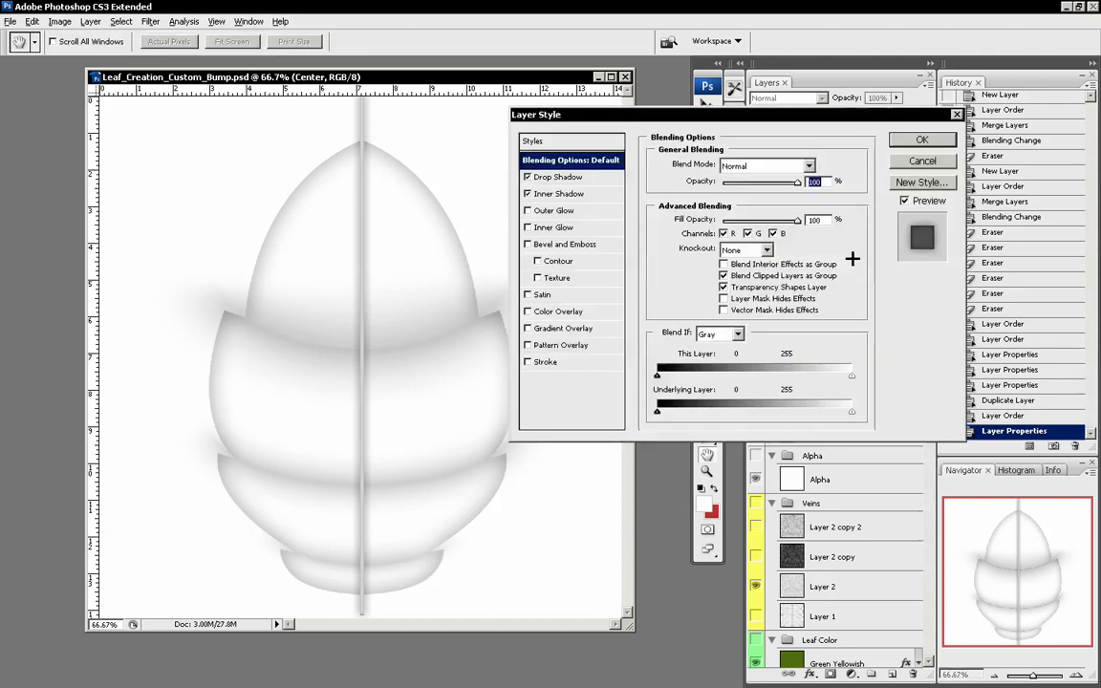
pyautogui.click(528, 194)
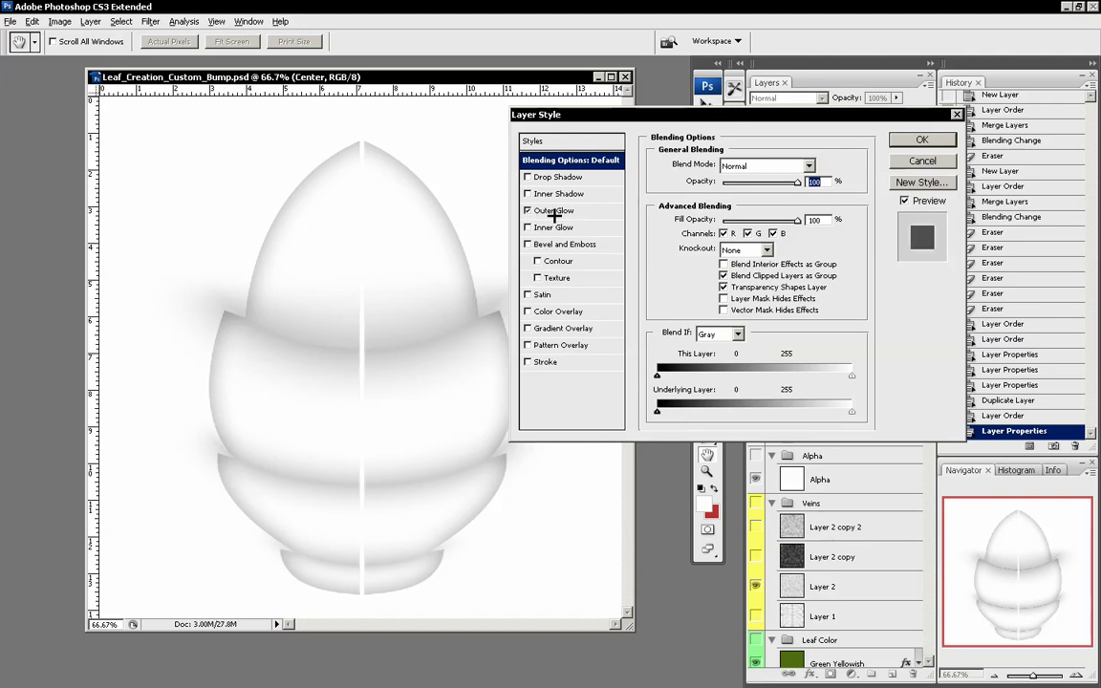
pyautogui.click(555, 209)
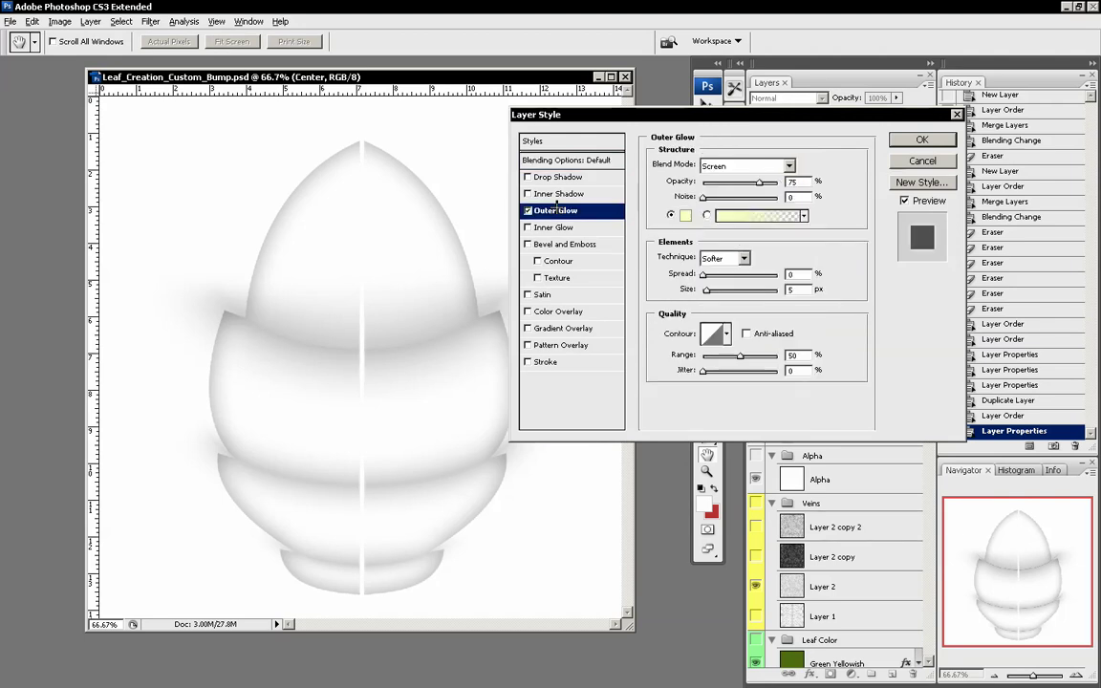
pyautogui.click(685, 218)
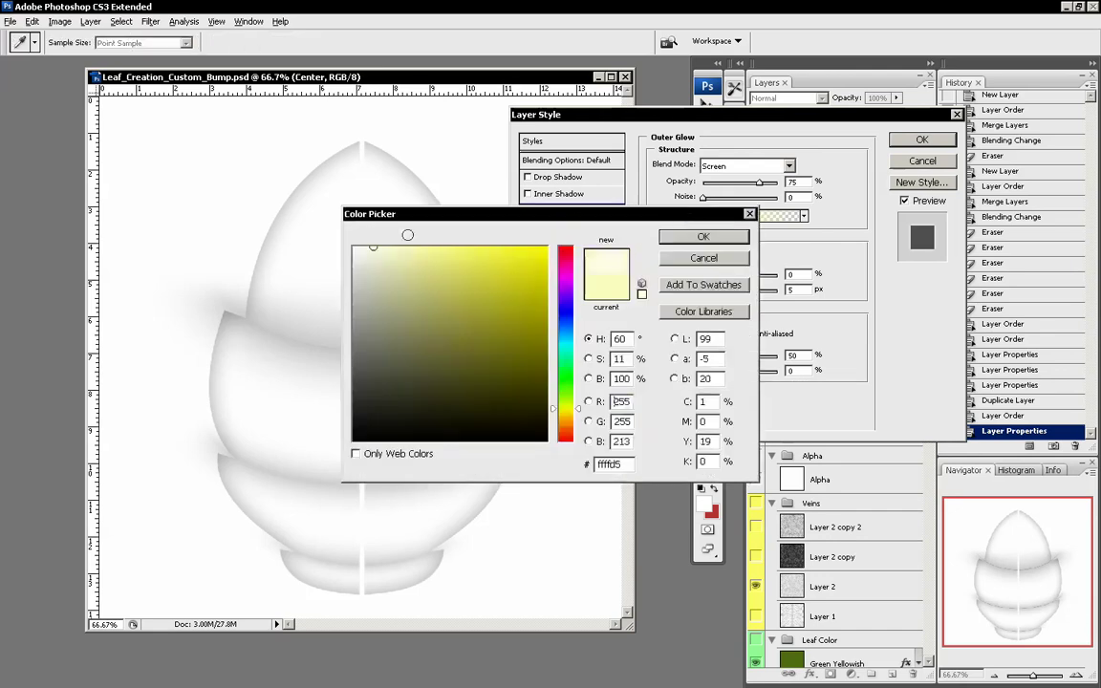
pyautogui.click(707, 236)
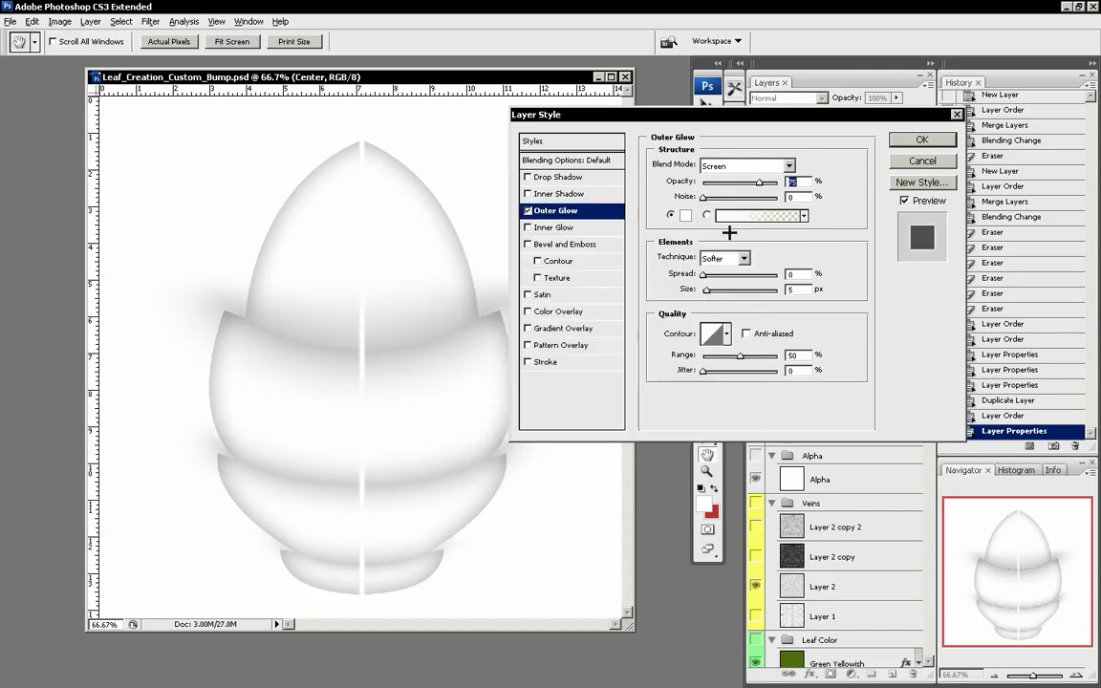
# - Set the Center layer's Outer Glow to 100% opacity, 23% spread and 245 px size
pyautogui.click(723, 289)
pyautogui.moveTo(719, 288); pyautogui.dragTo(764, 290)
pyautogui.click(719, 274)
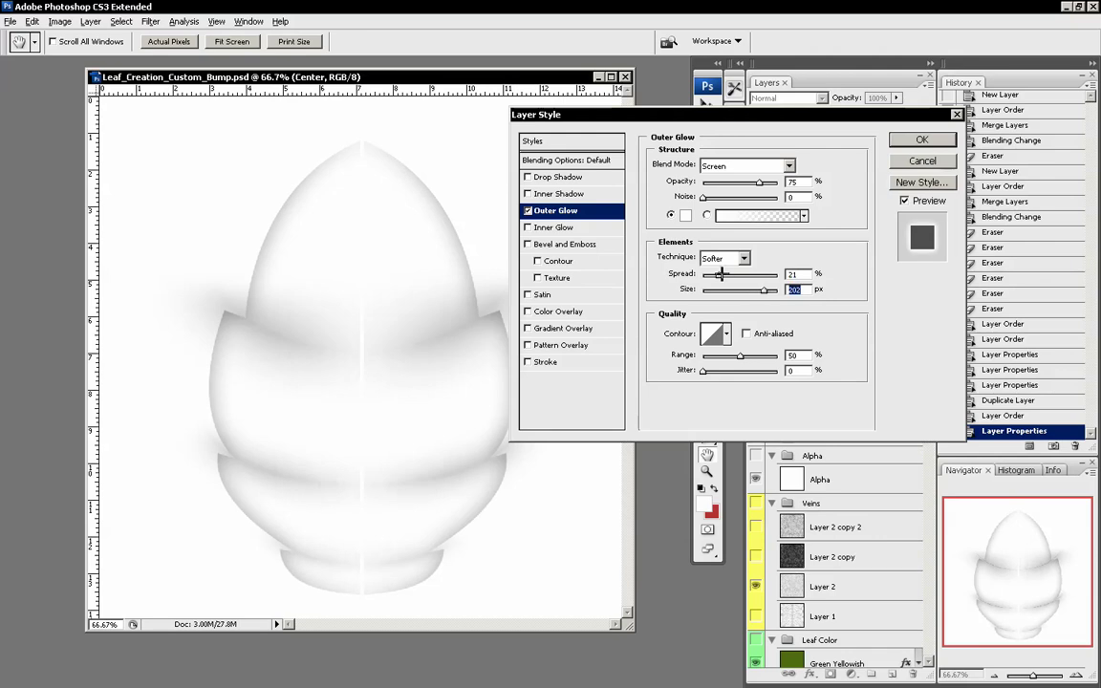
pyautogui.moveTo(719, 274); pyautogui.dragTo(722, 274)
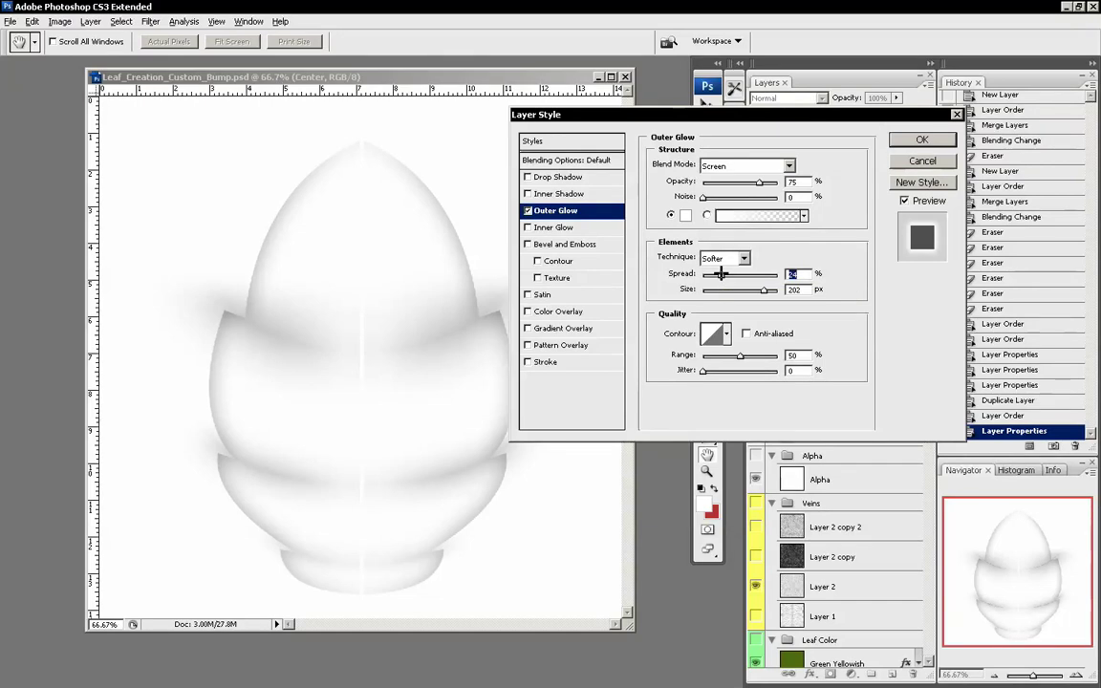
pyautogui.moveTo(762, 290); pyautogui.dragTo(772, 290)
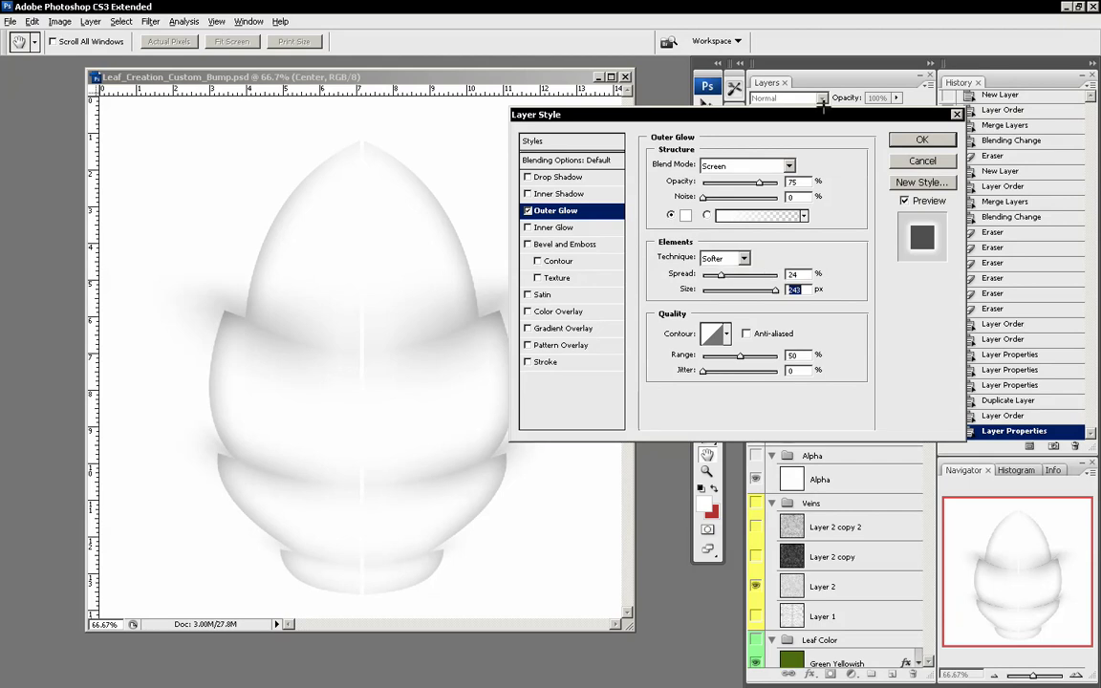
pyautogui.moveTo(760, 182); pyautogui.dragTo(782, 181)
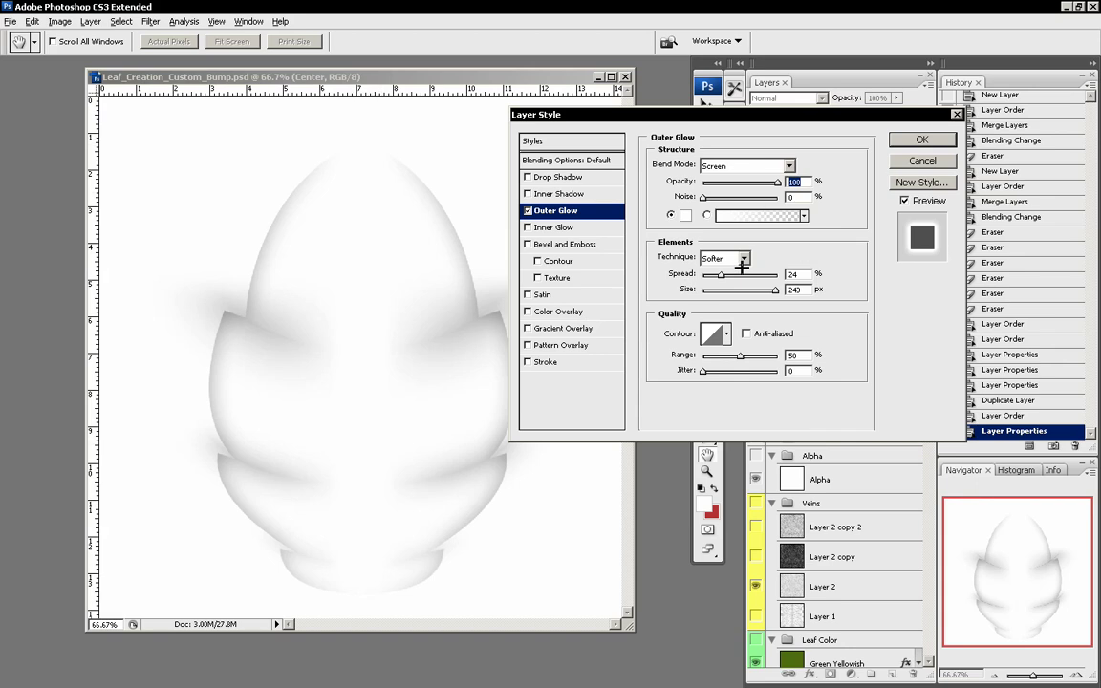
pyautogui.moveTo(721, 274); pyautogui.dragTo(777, 291)
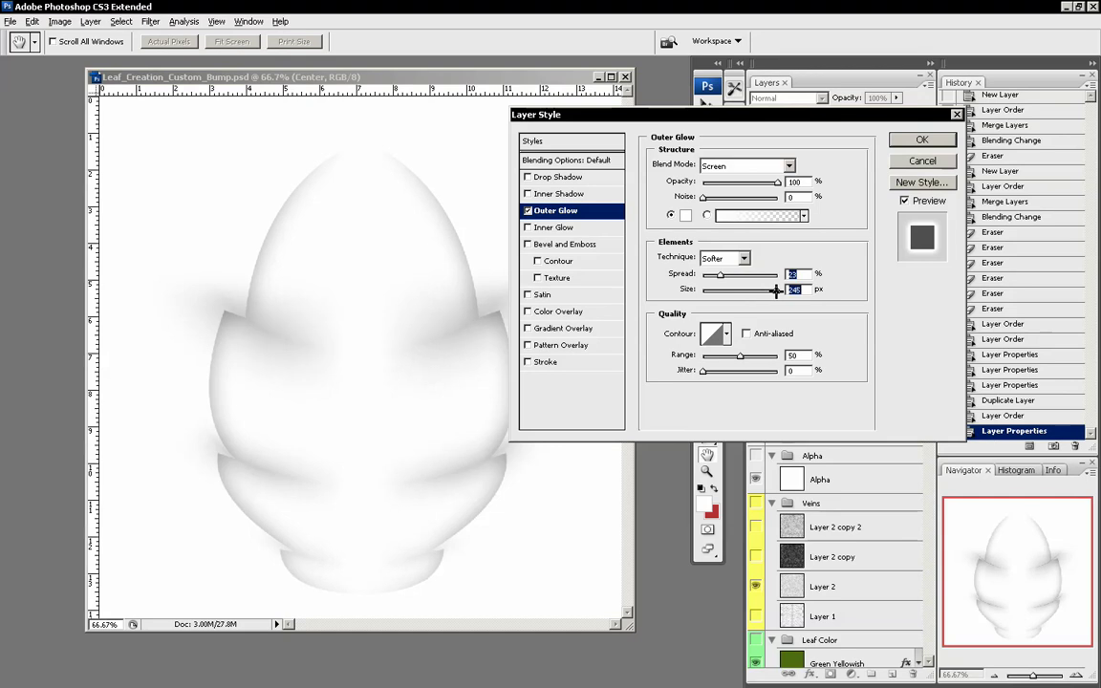
pyautogui.moveTo(763, 180)
pyautogui.mouseDown()
pyautogui.moveTo(751, 182)
pyautogui.moveTo(778, 182)
pyautogui.mouseUp()
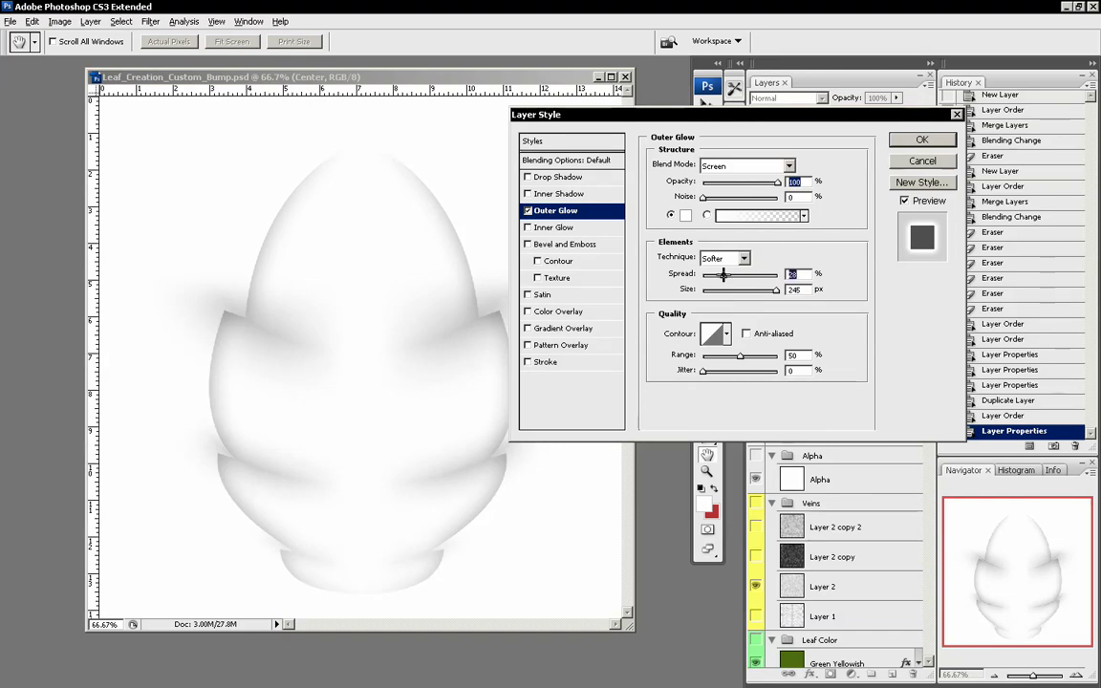
pyautogui.moveTo(724, 275); pyautogui.dragTo(721, 276)
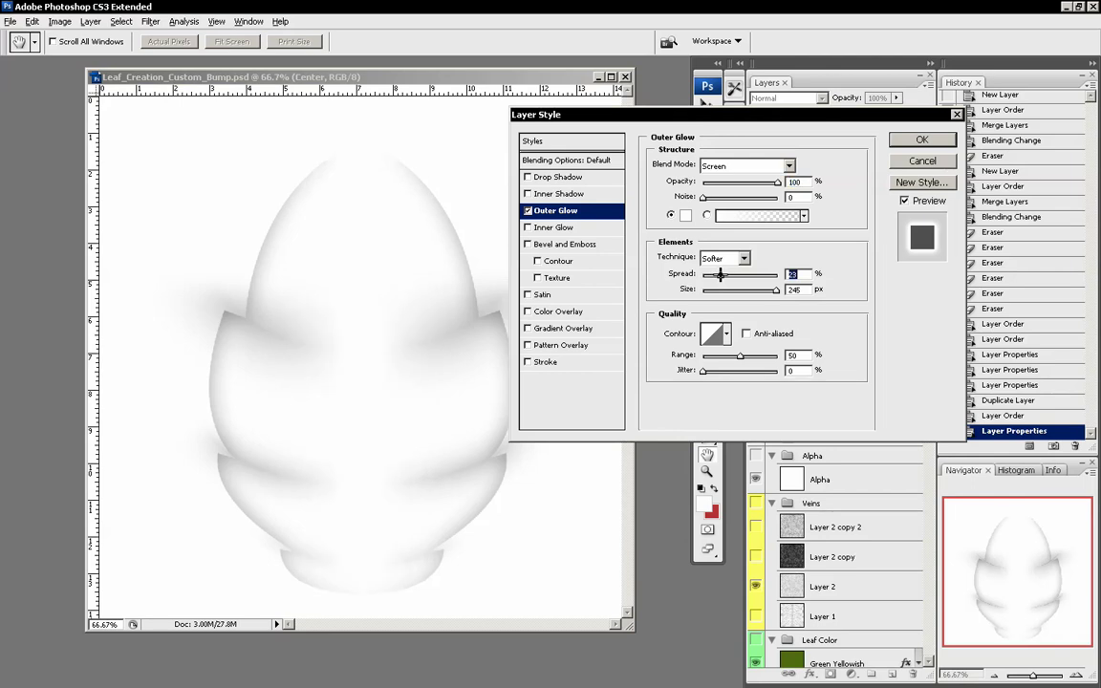
# - Compare several contour presets for the Outer Glow and apply the double-peaked one
pyautogui.click(727, 332)
pyautogui.click(692, 367)
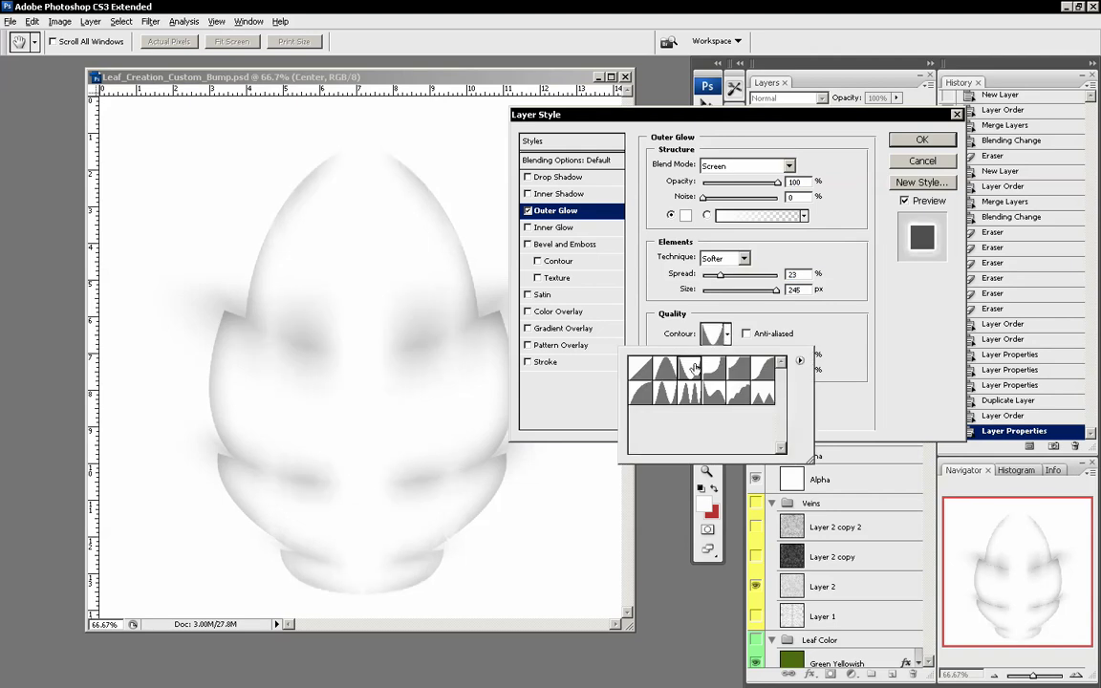
pyautogui.click(683, 391)
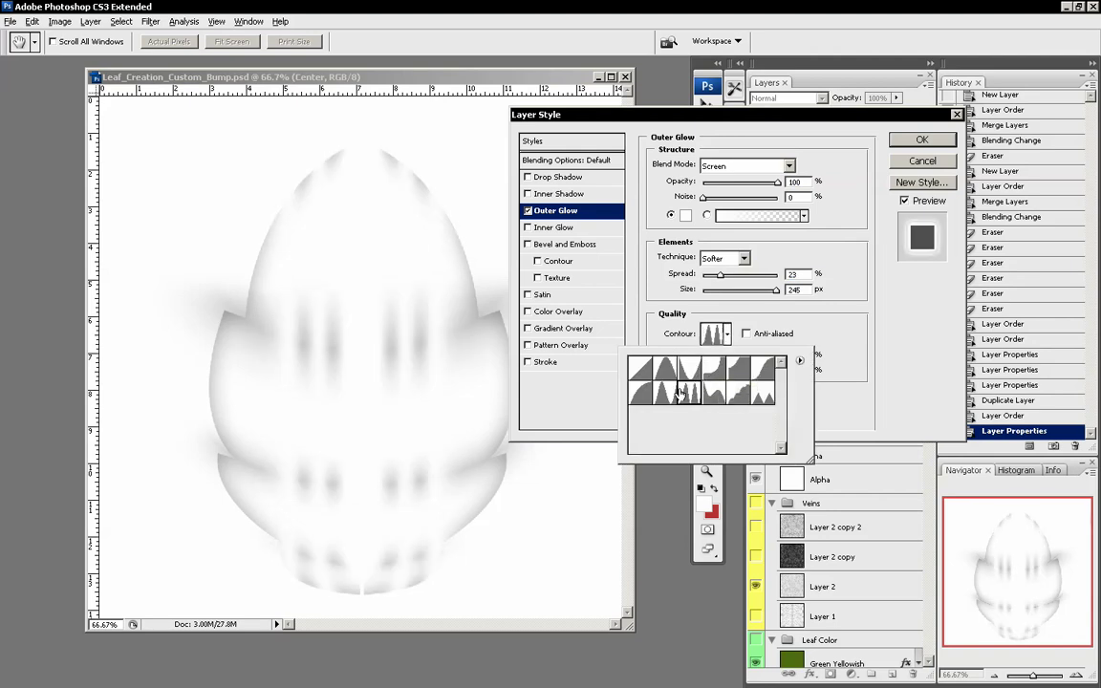
pyautogui.click(667, 373)
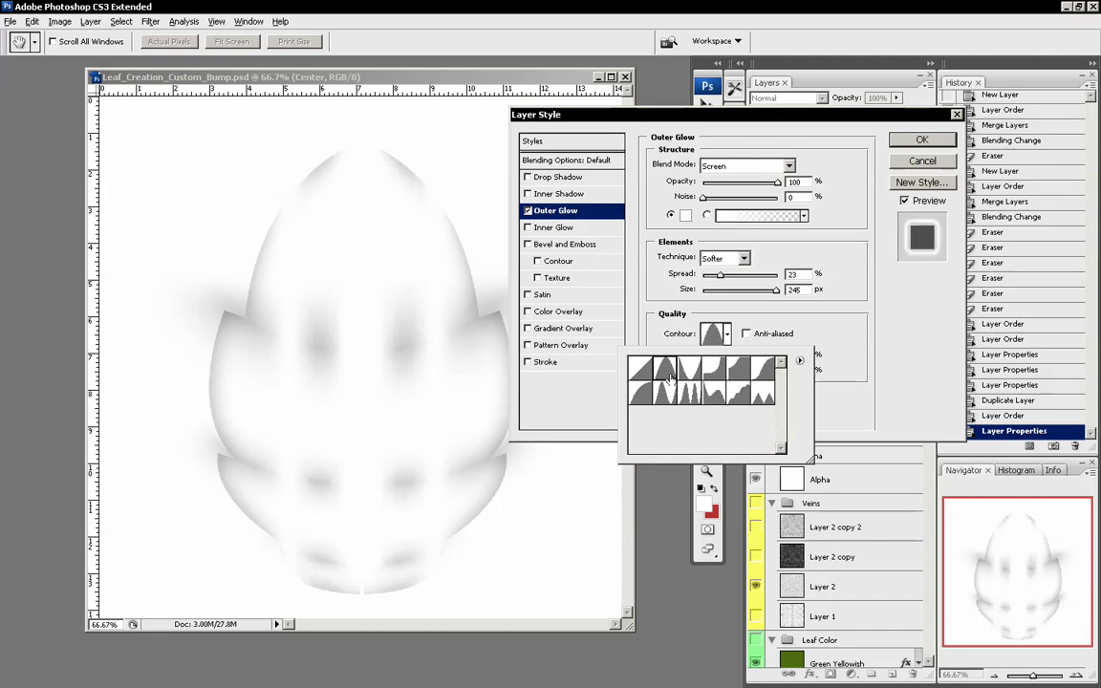
pyautogui.click(642, 394)
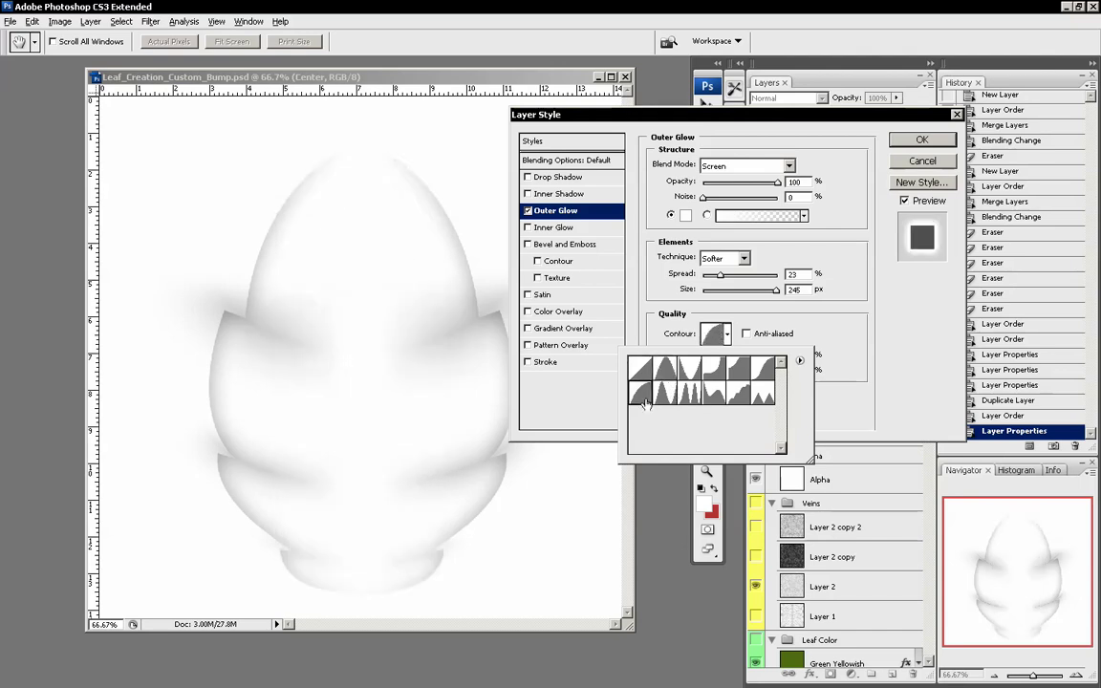
pyautogui.click(696, 401)
pyautogui.click(848, 352)
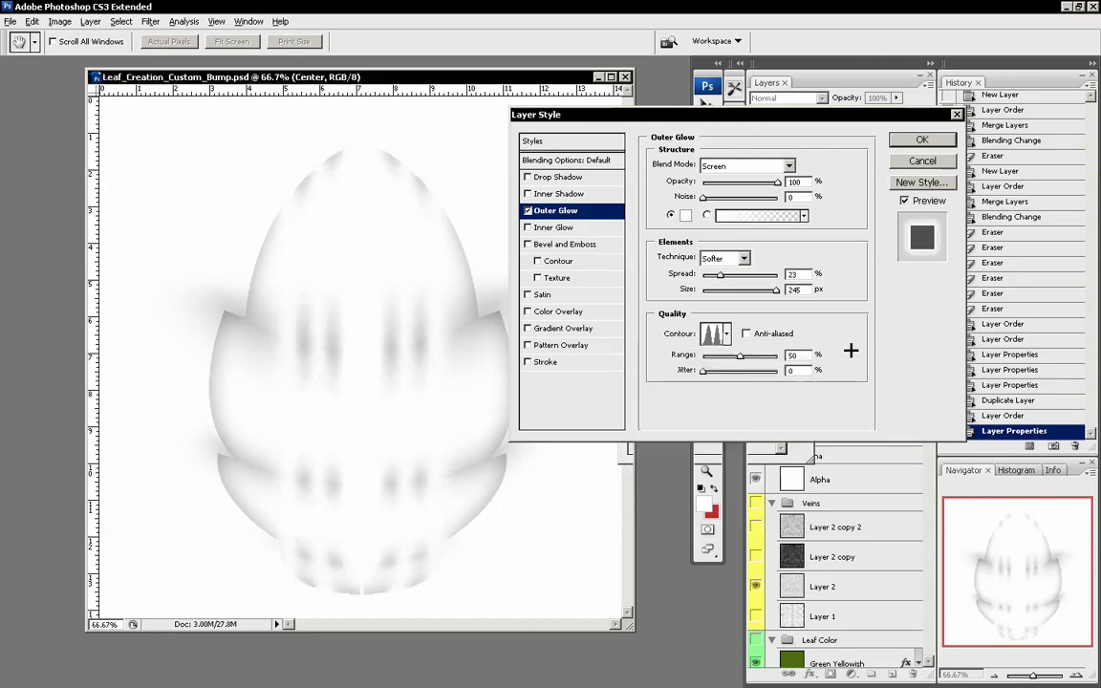
# - Give the Center layer's Outer Glow an anti-aliased Half Round contour with a 65% range
pyautogui.click(754, 334)
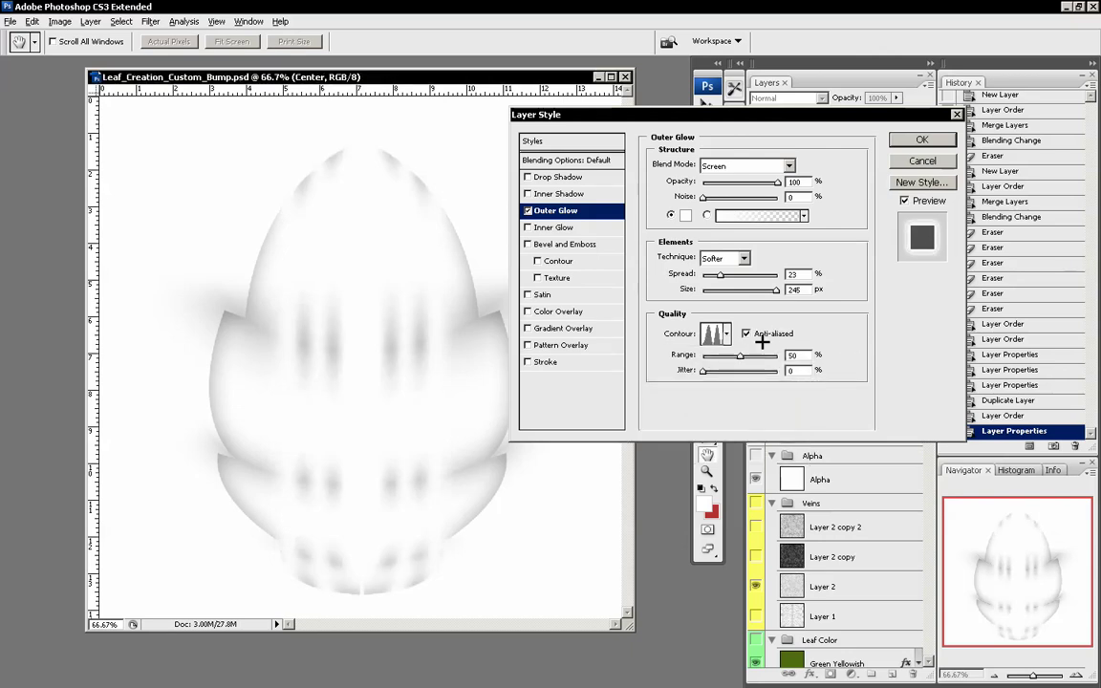
pyautogui.moveTo(740, 356)
pyautogui.mouseDown()
pyautogui.moveTo(721, 355)
pyautogui.moveTo(776, 355)
pyautogui.moveTo(744, 355)
pyautogui.moveTo(736, 369)
pyautogui.moveTo(745, 371)
pyautogui.mouseUp()
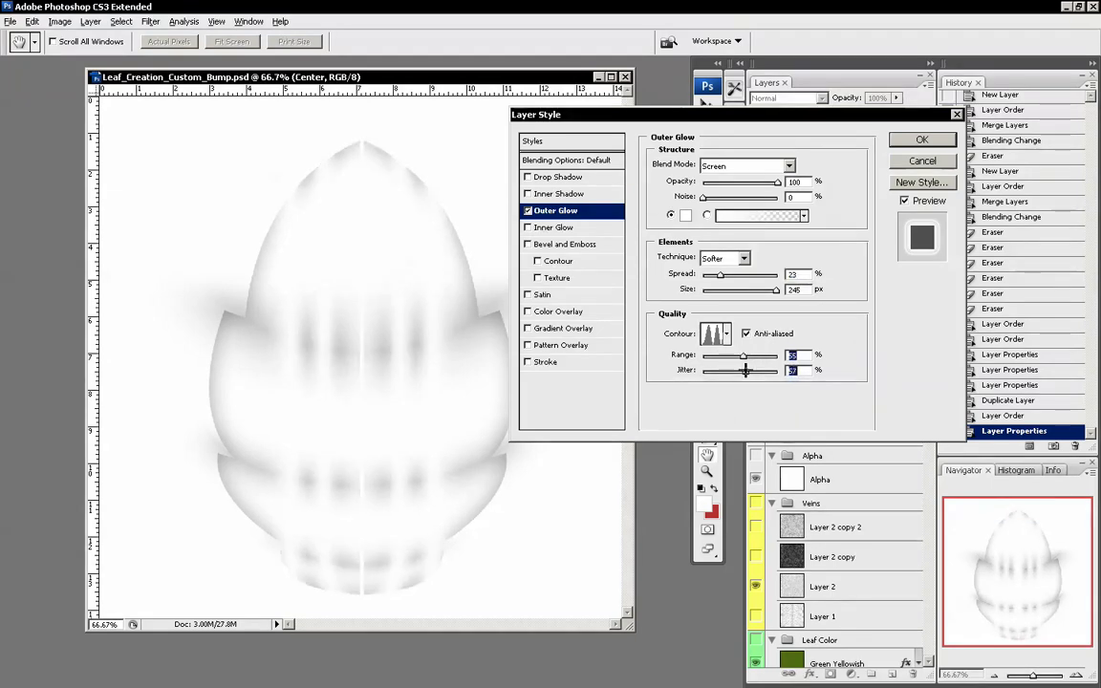
pyautogui.click(727, 333)
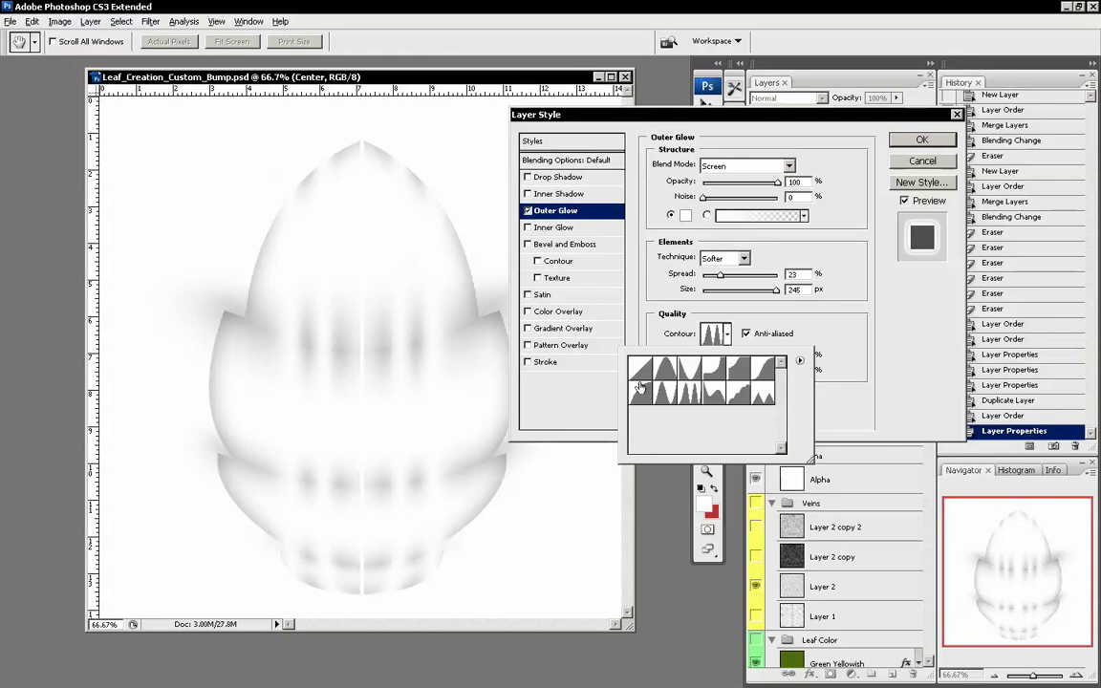
pyautogui.click(641, 394)
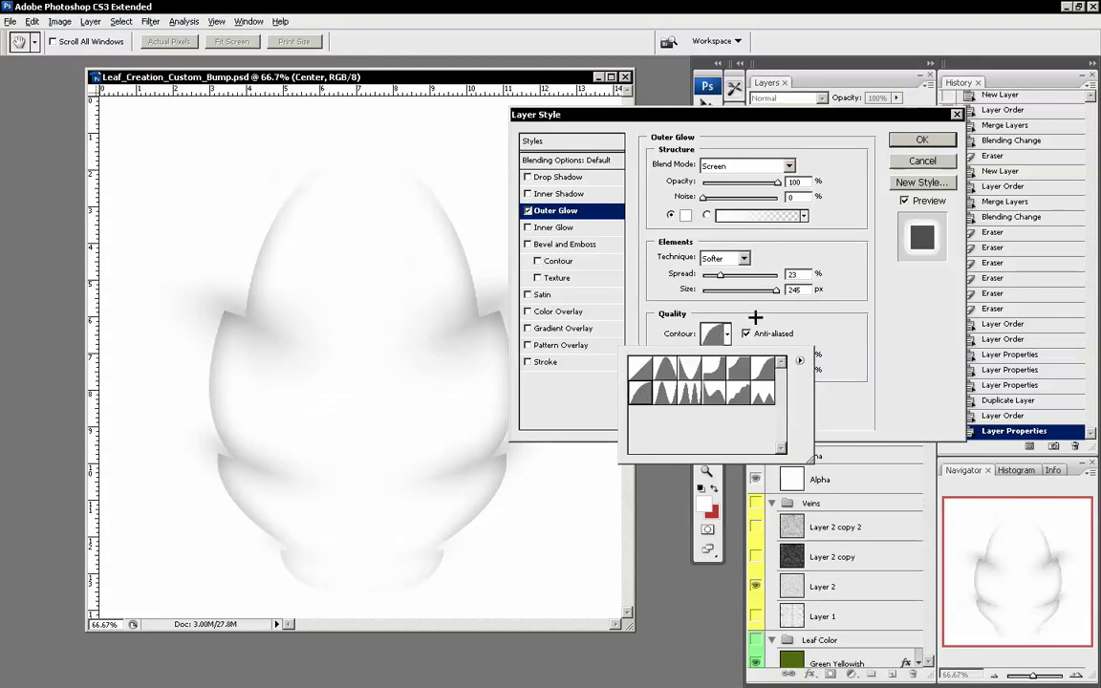
pyautogui.click(809, 320)
pyautogui.moveTo(742, 356)
pyautogui.mouseDown()
pyautogui.moveTo(768, 359)
pyautogui.moveTo(751, 358)
pyautogui.mouseUp()
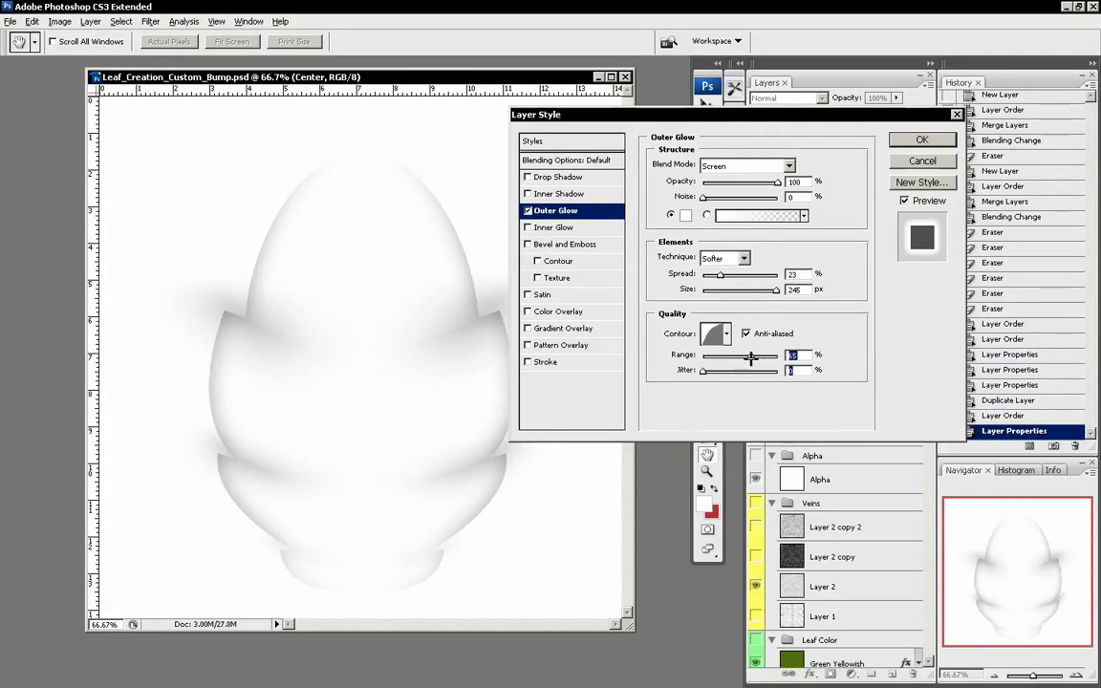
# - Set the Outer Glow to 22% spread and 188 px size, compare the preview on and off, and apply the style
pyautogui.moveTo(776, 289)
pyautogui.mouseDown()
pyautogui.moveTo(751, 288)
pyautogui.moveTo(764, 290)
pyautogui.mouseUp()
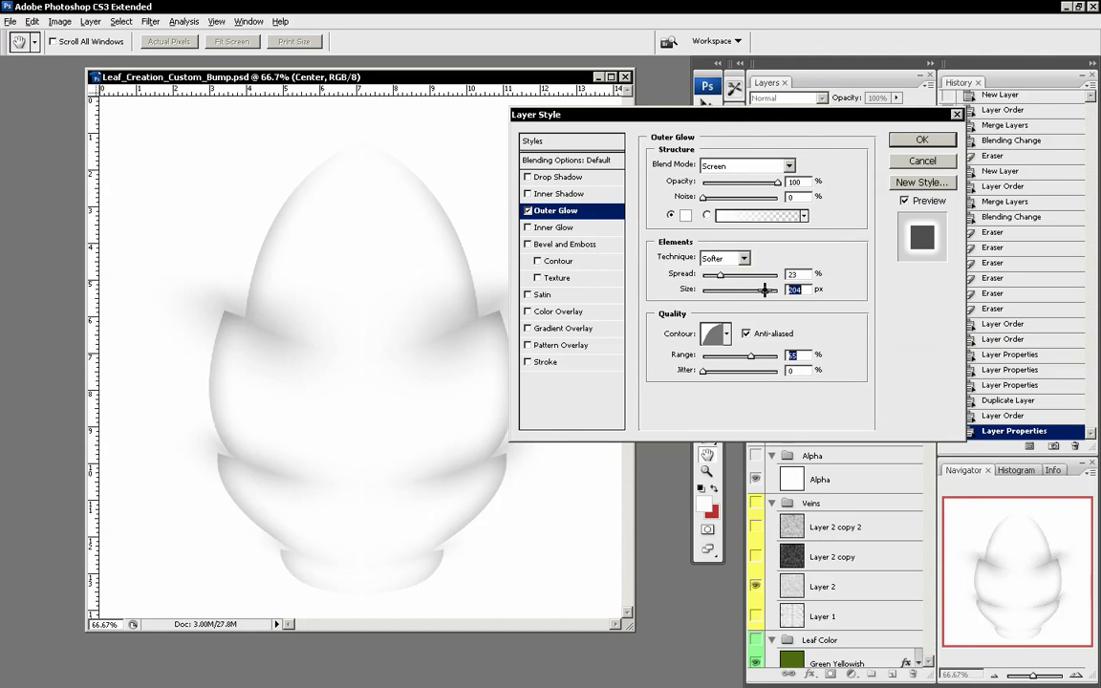
pyautogui.moveTo(765, 289); pyautogui.dragTo(720, 274)
pyautogui.click(905, 202)
pyautogui.click(904, 202)
pyautogui.click(904, 202)
pyautogui.click(905, 202)
pyautogui.click(904, 202)
pyautogui.click(904, 202)
pyautogui.click(904, 202)
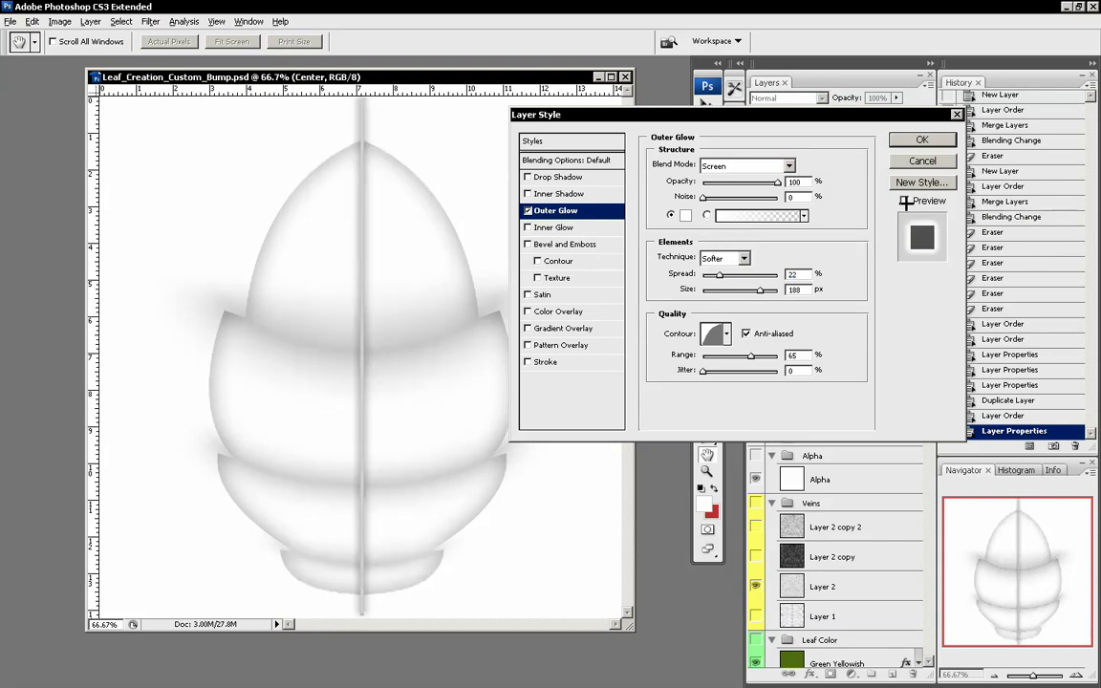
pyautogui.click(905, 202)
pyautogui.click(910, 139)
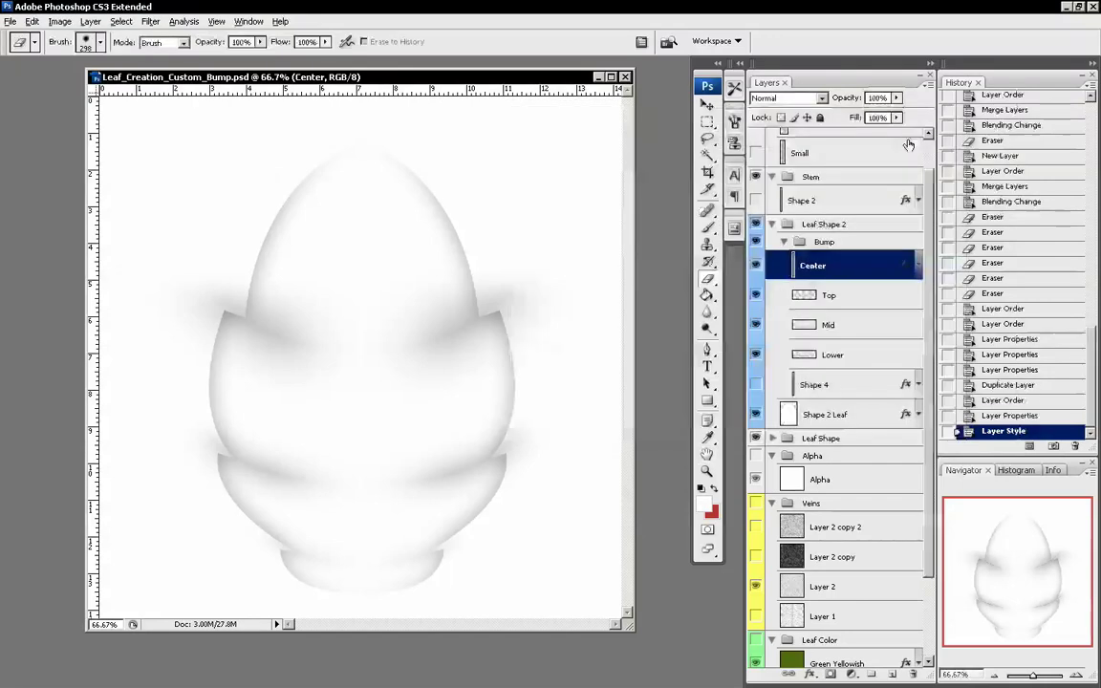
# - Try Multiply as the Center layer's blend mode, and settle on Dissolve
pyautogui.click(802, 98)
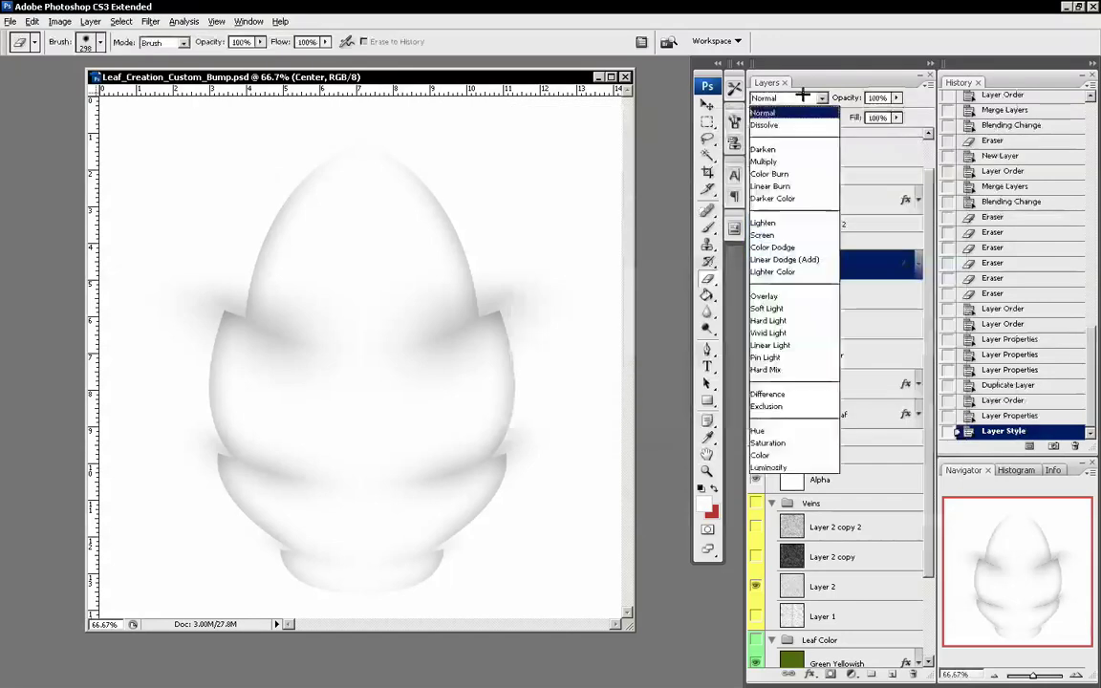
pyautogui.click(788, 162)
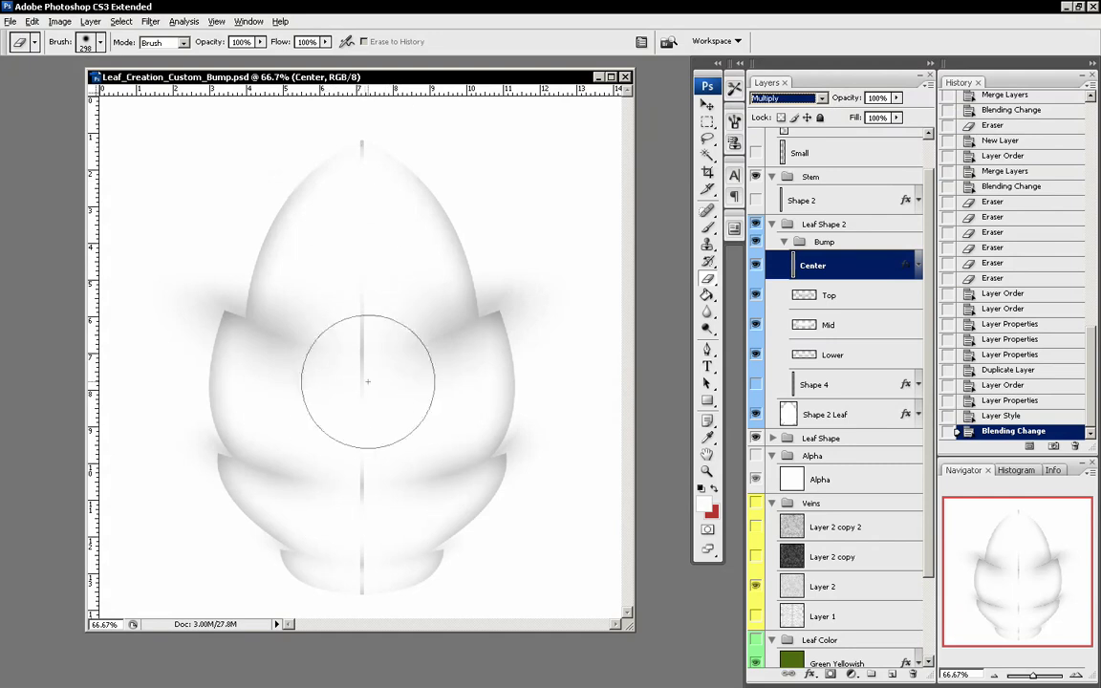
pyautogui.click(772, 100)
pyautogui.click(764, 126)
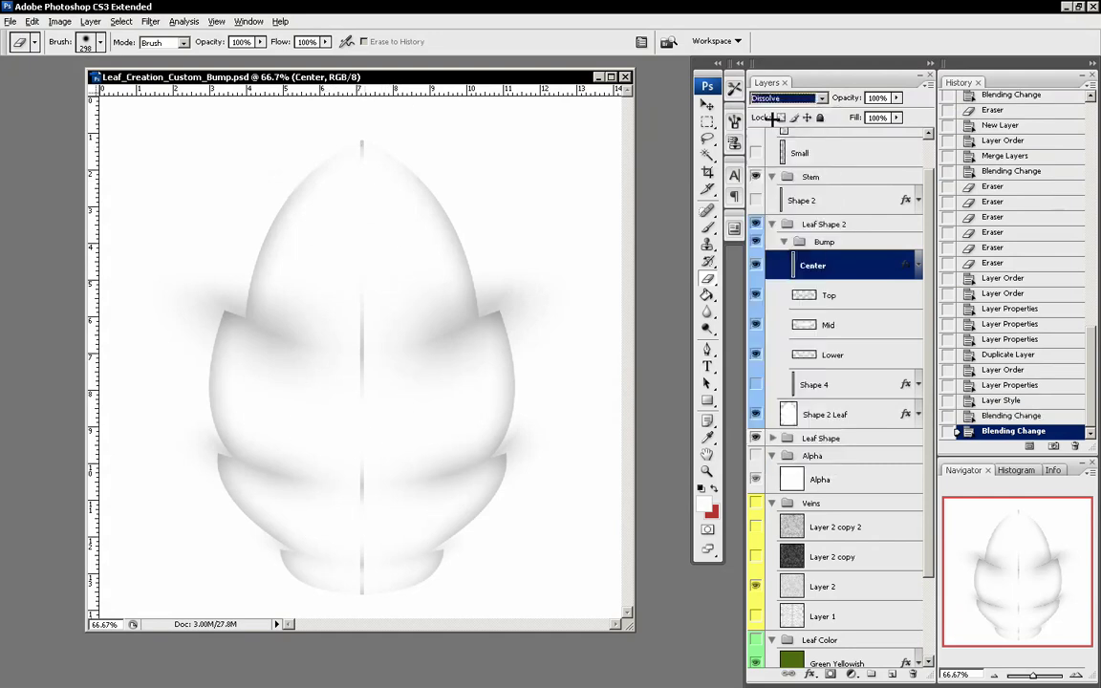
# - Set the eraser's brush diameter to 36 px and check the color values of the shading near the leaf's center
pyautogui.rightClick(366, 286)
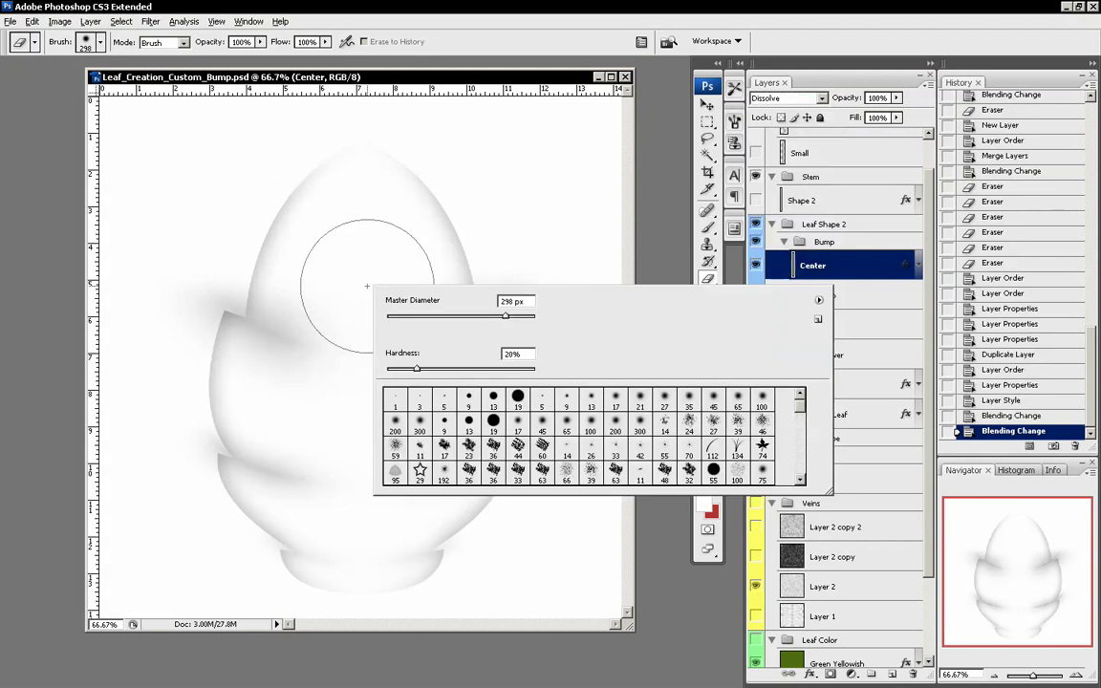
pyautogui.write('36')
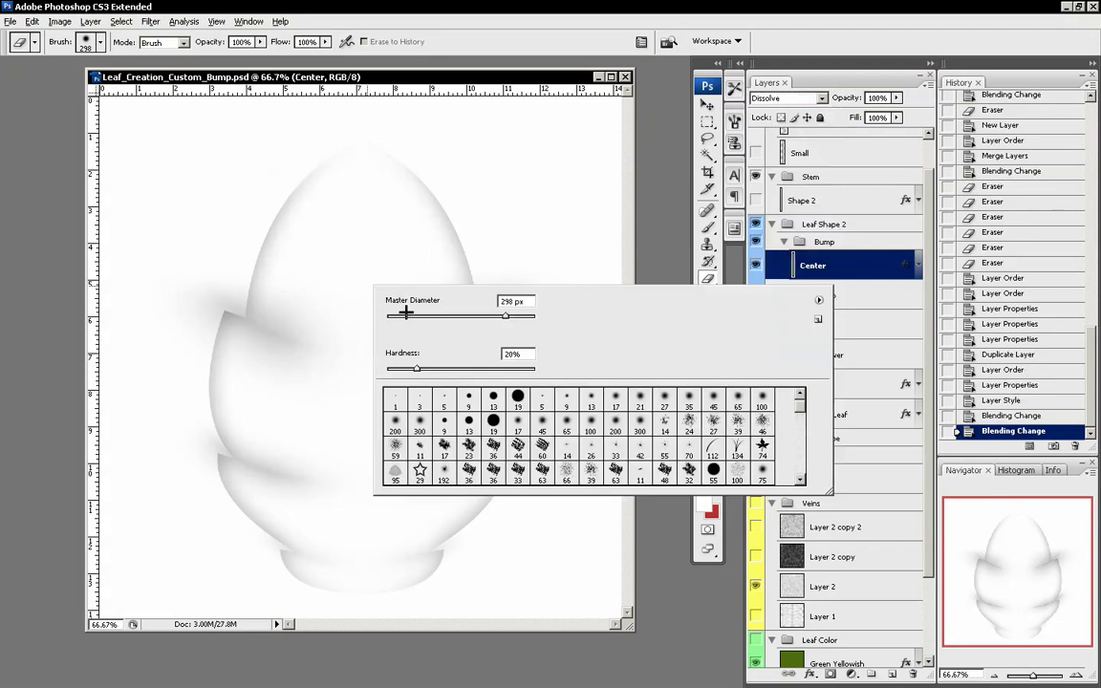
pyautogui.press('Return')
pyautogui.click(1053, 468)
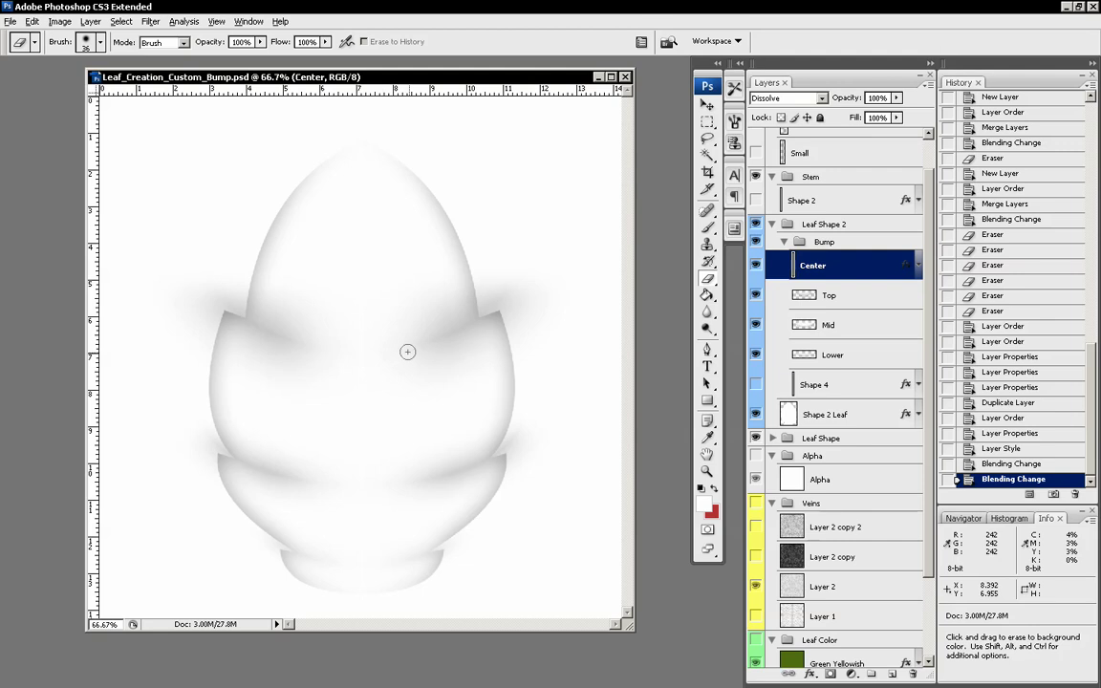
pyautogui.click(965, 517)
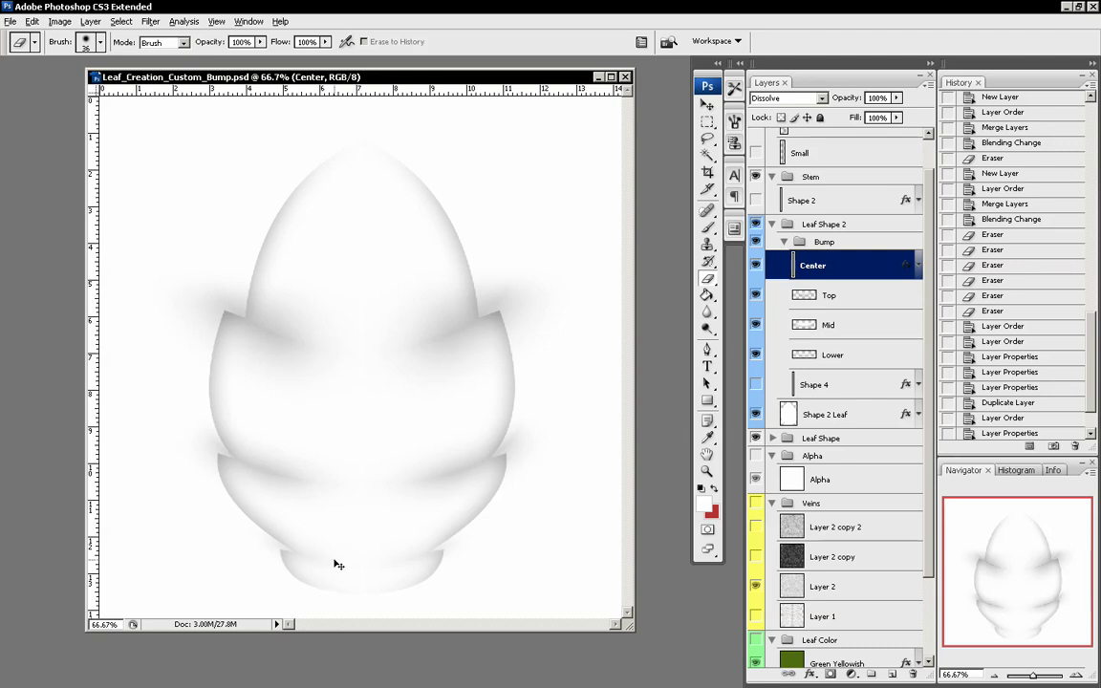
# - Shorten the Center strip from its lower end to 84.9% height and return to the Eraser tool
pyautogui.hotkey('ctrl', 't')
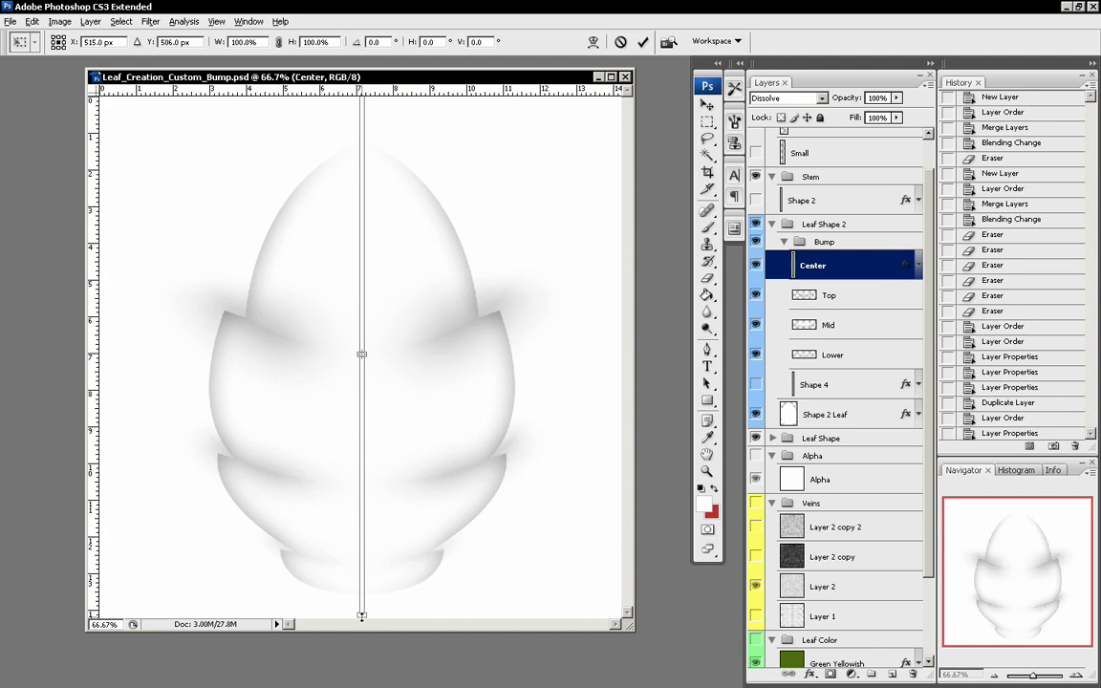
pyautogui.moveTo(361, 616); pyautogui.dragTo(363, 537)
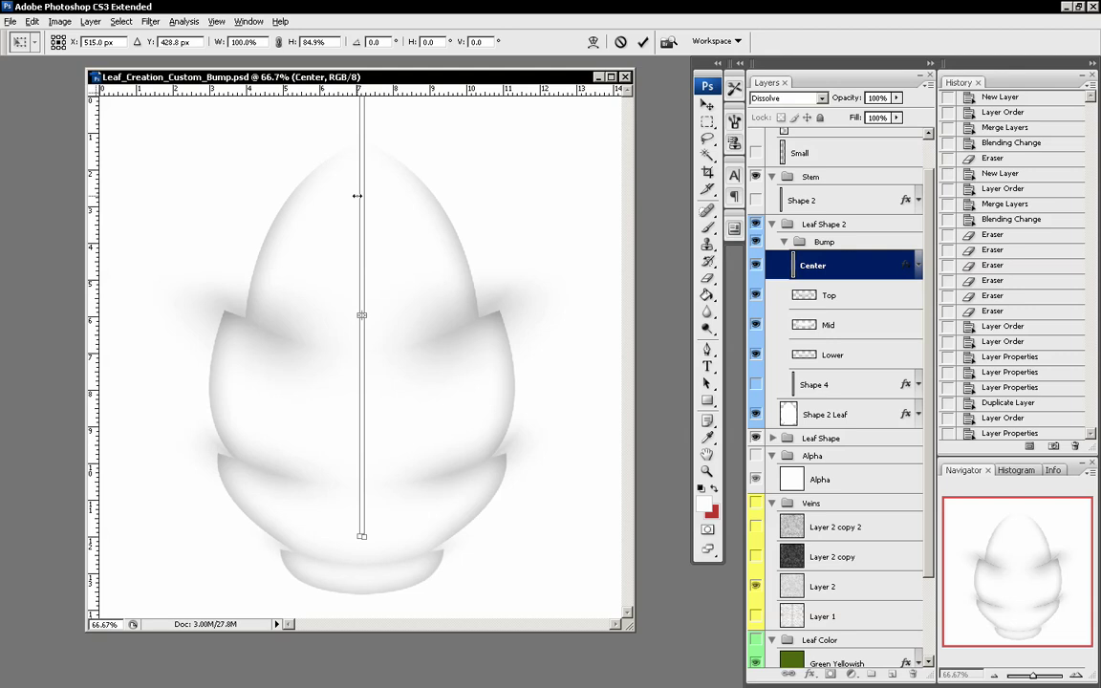
pyautogui.press('Return')
pyautogui.press('e')
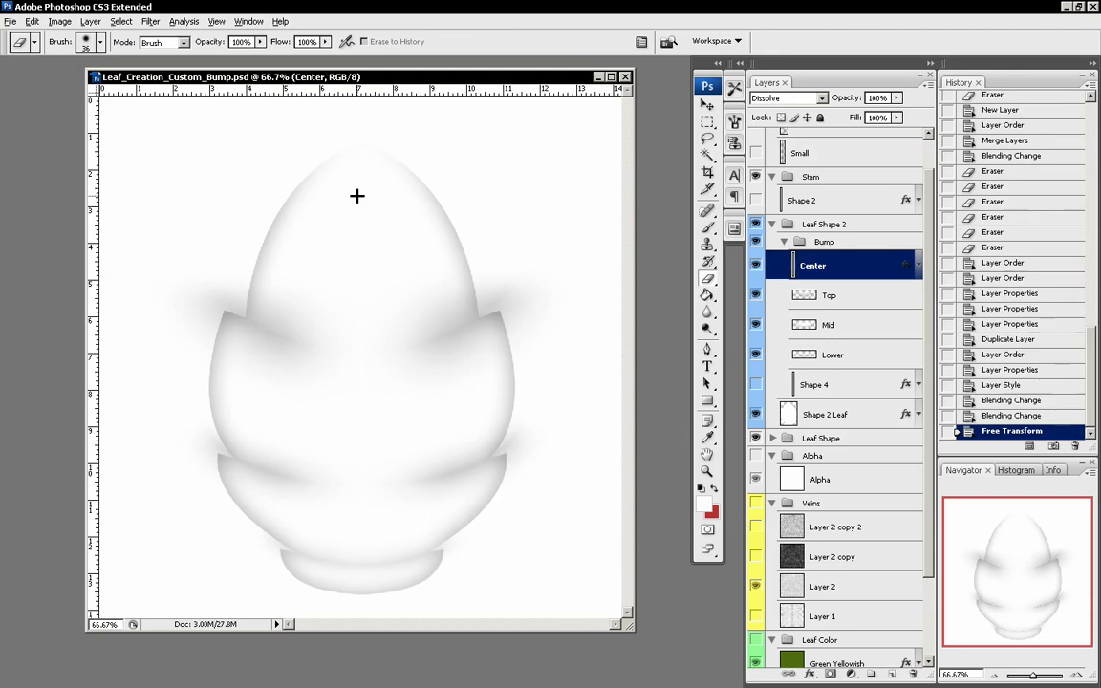
# - Compare the straight linear contour with Half Round for the Center layer's Outer Glow and choose the linear one
pyautogui.doubleClick(870, 265)
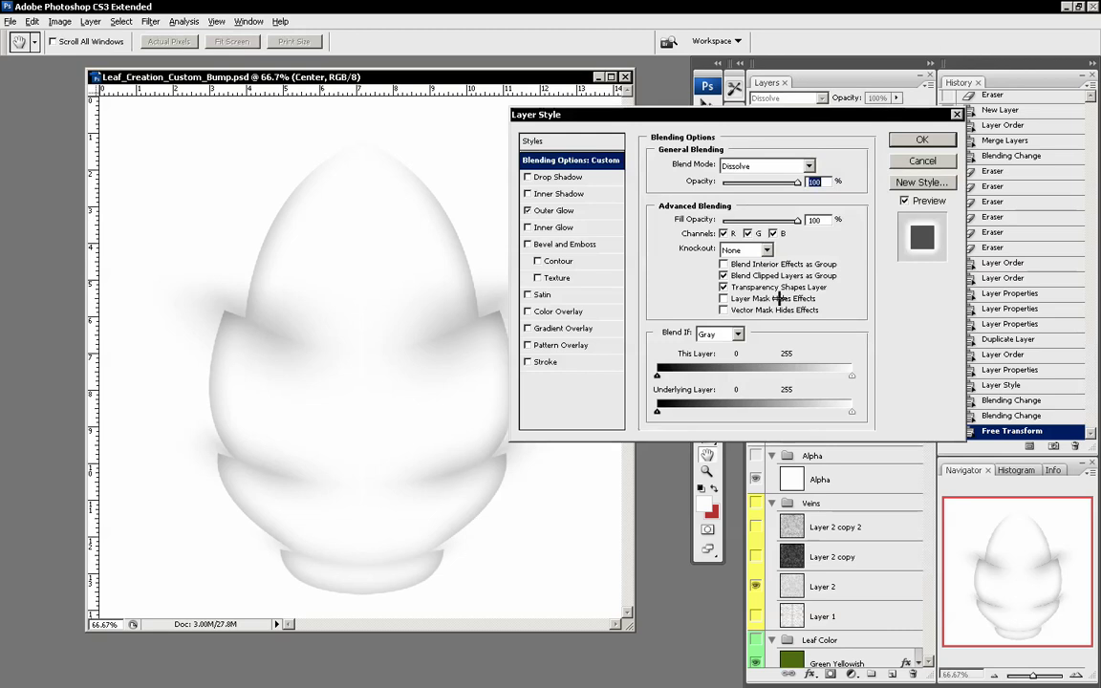
pyautogui.click(564, 211)
pyautogui.click(727, 333)
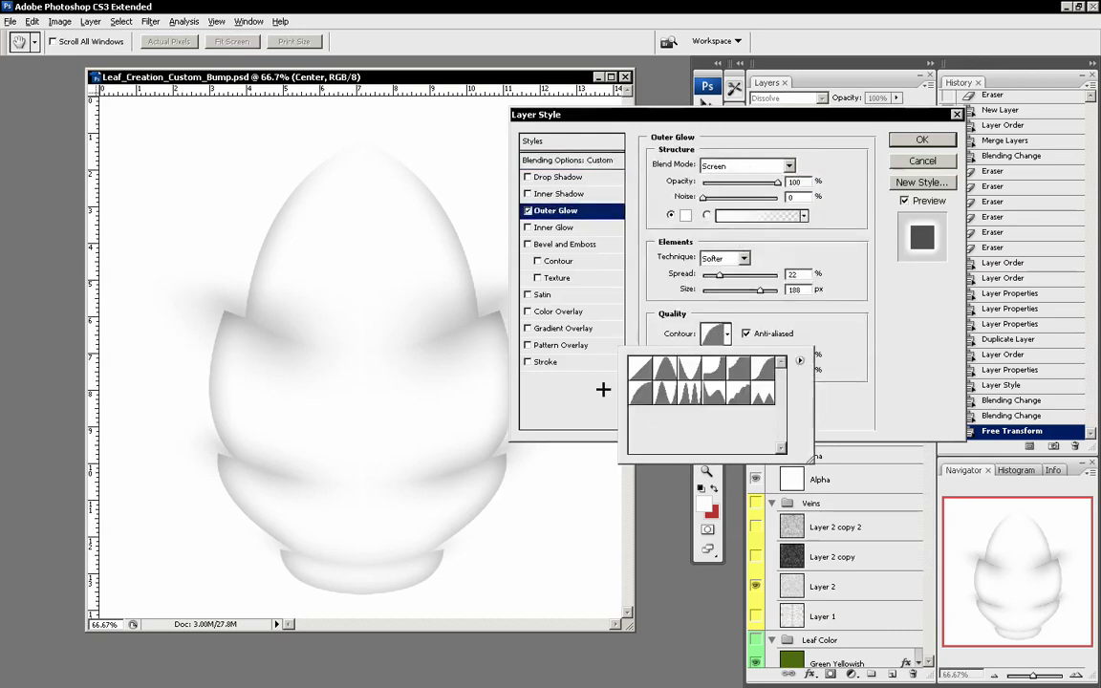
pyautogui.click(647, 373)
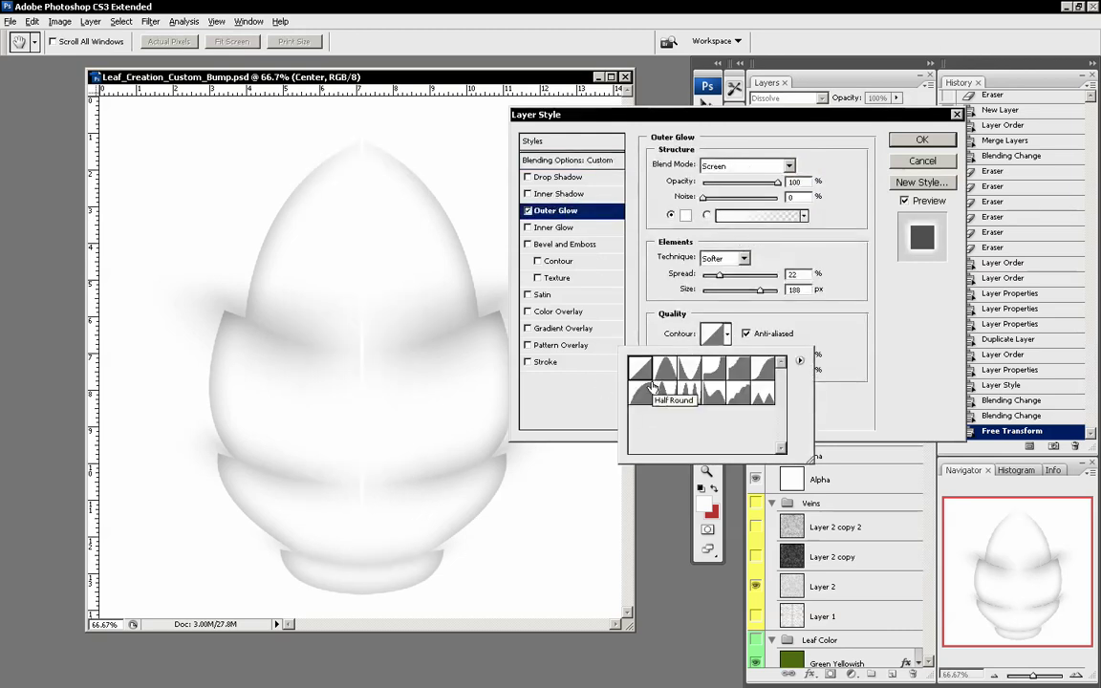
pyautogui.click(643, 394)
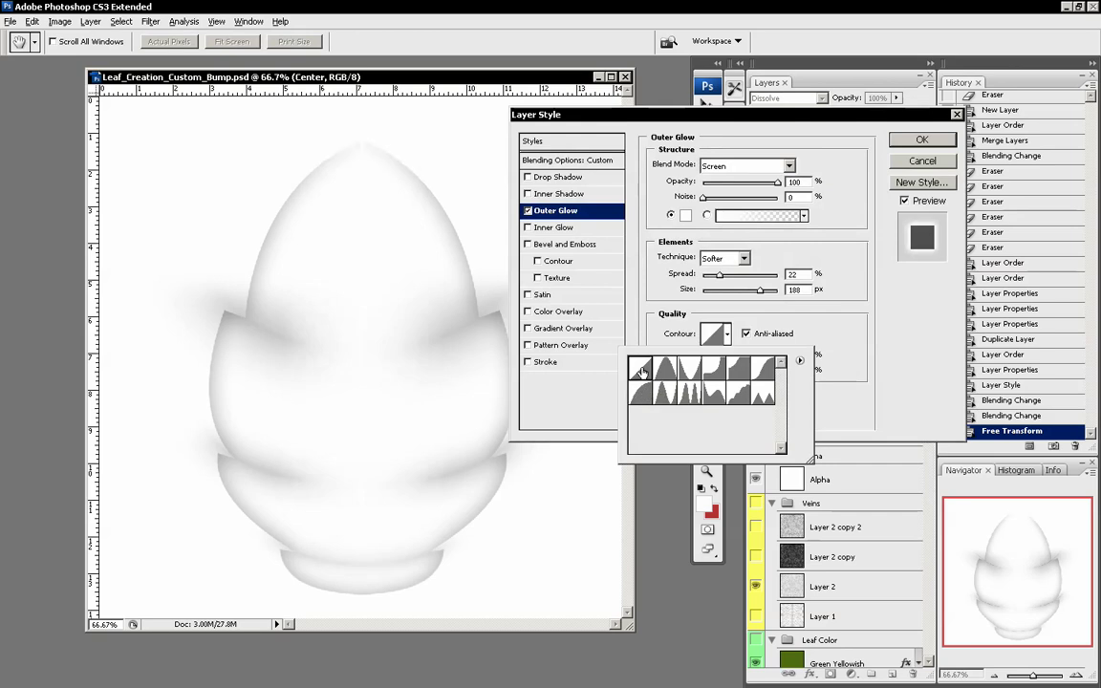
pyautogui.click(641, 371)
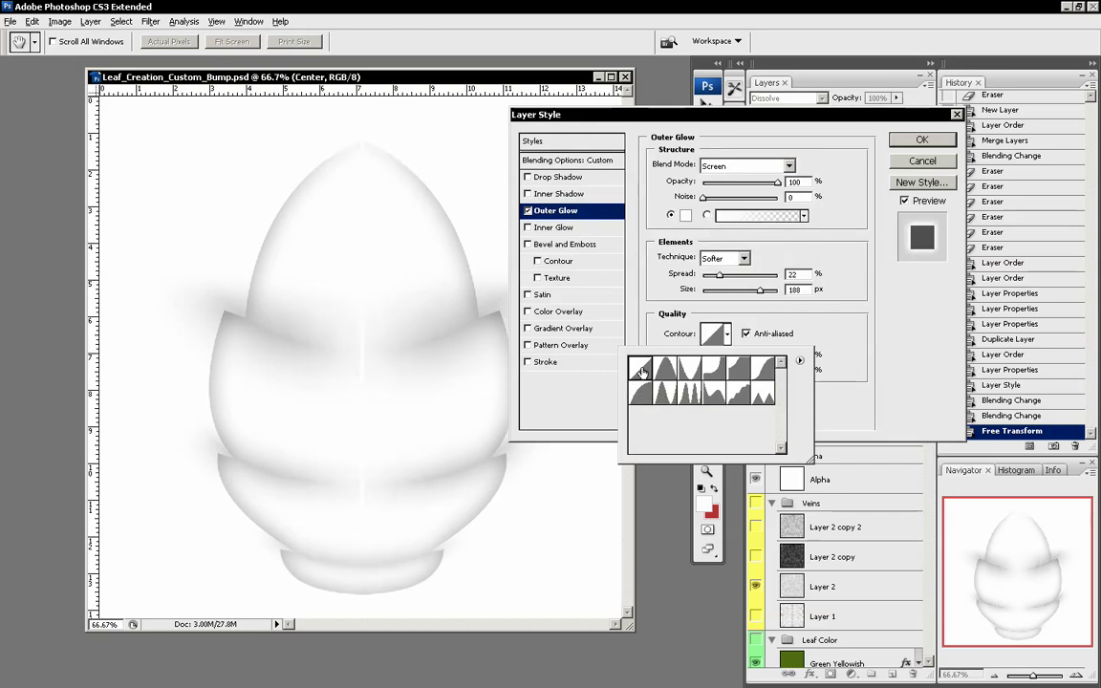
# - Bend the Center layer's Outer Glow contour into a custom curve, with its upper point at about 76% input and 87% output
pyautogui.click(712, 333)
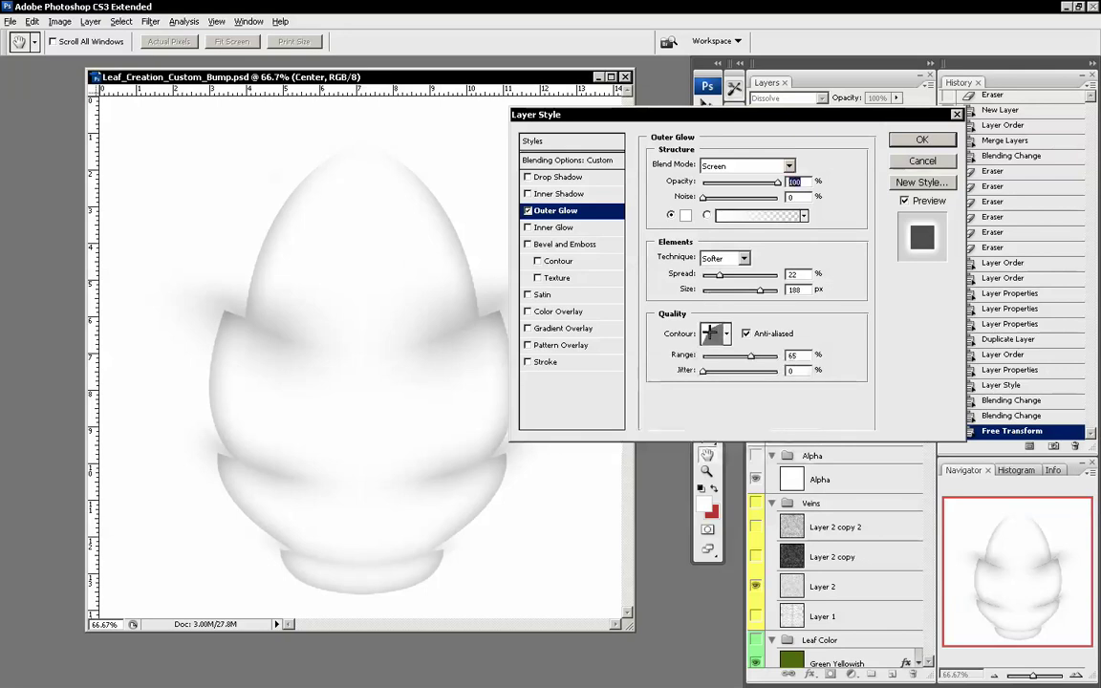
pyautogui.click(712, 333)
pyautogui.click(650, 364)
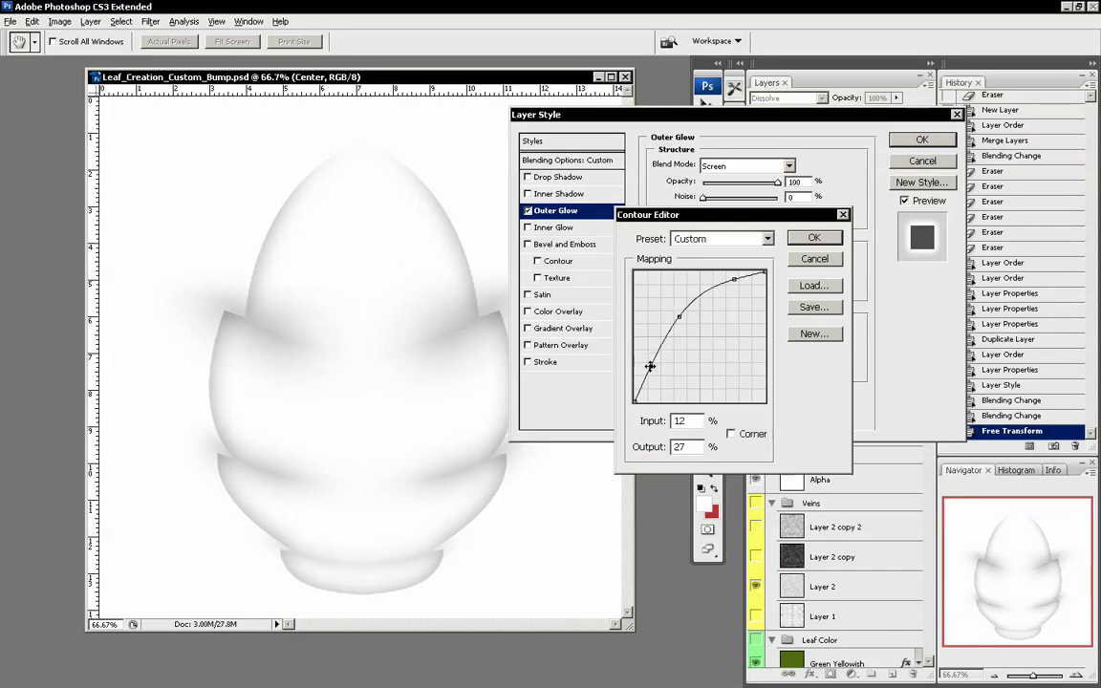
pyautogui.moveTo(678, 316); pyautogui.dragTo(684, 323)
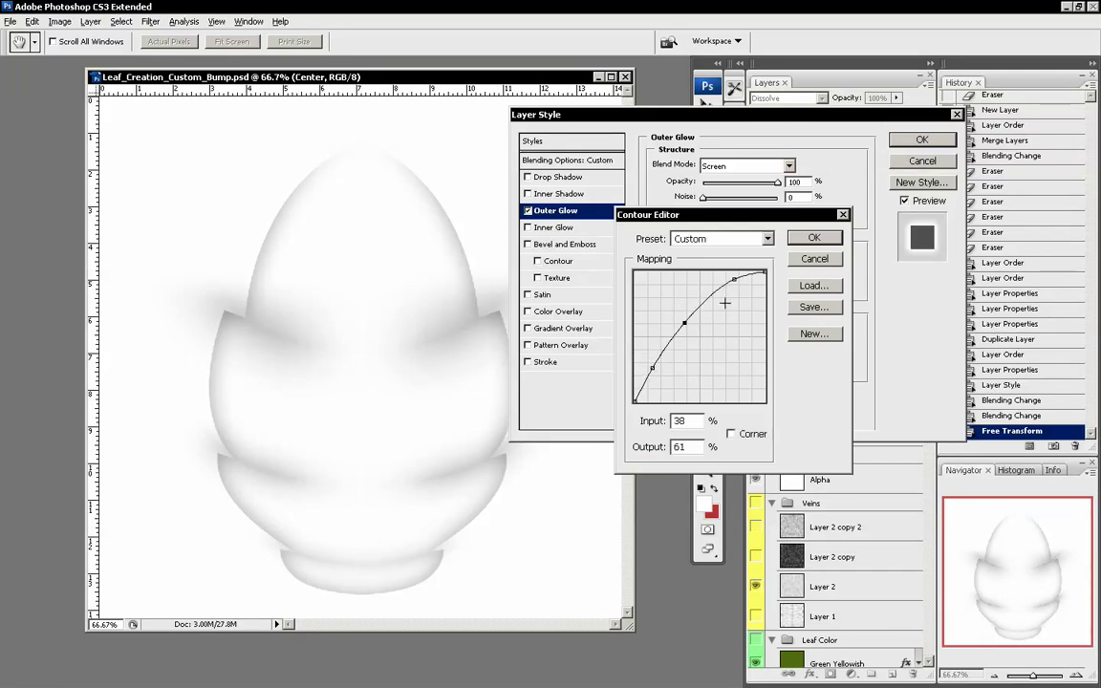
pyautogui.moveTo(732, 280); pyautogui.dragTo(734, 288)
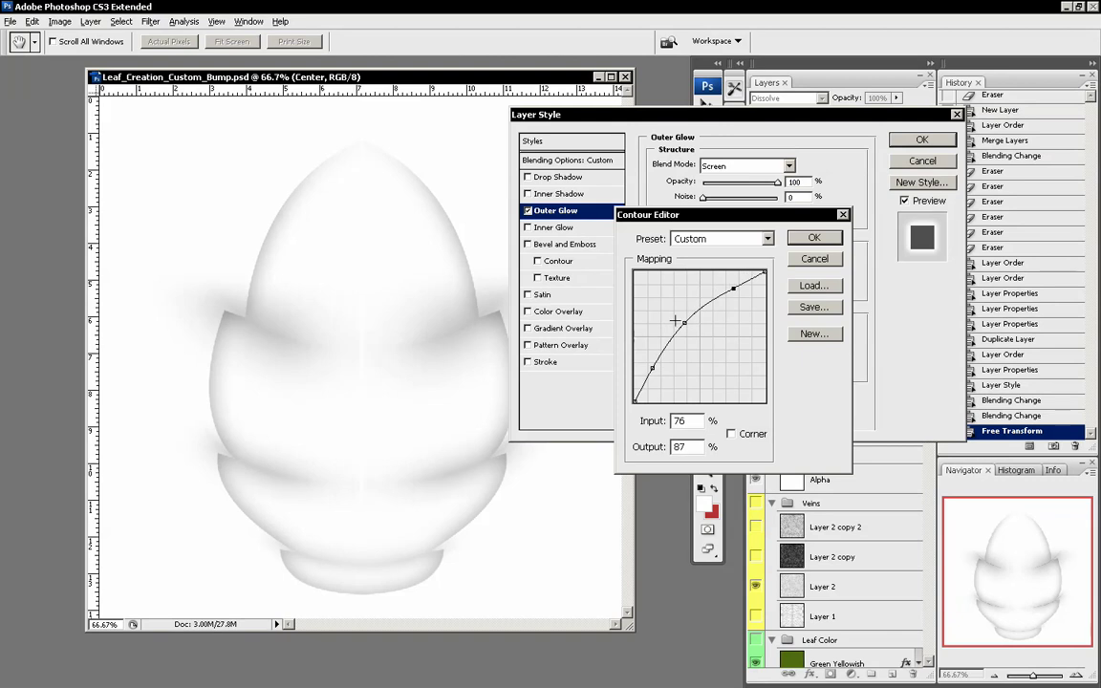
pyautogui.moveTo(684, 322); pyautogui.dragTo(687, 326)
# - Smooth the contour through about 21/30% and 45/56% input/output, and set the Outer Glow range to 49%
pyautogui.moveTo(652, 367); pyautogui.dragTo(729, 371)
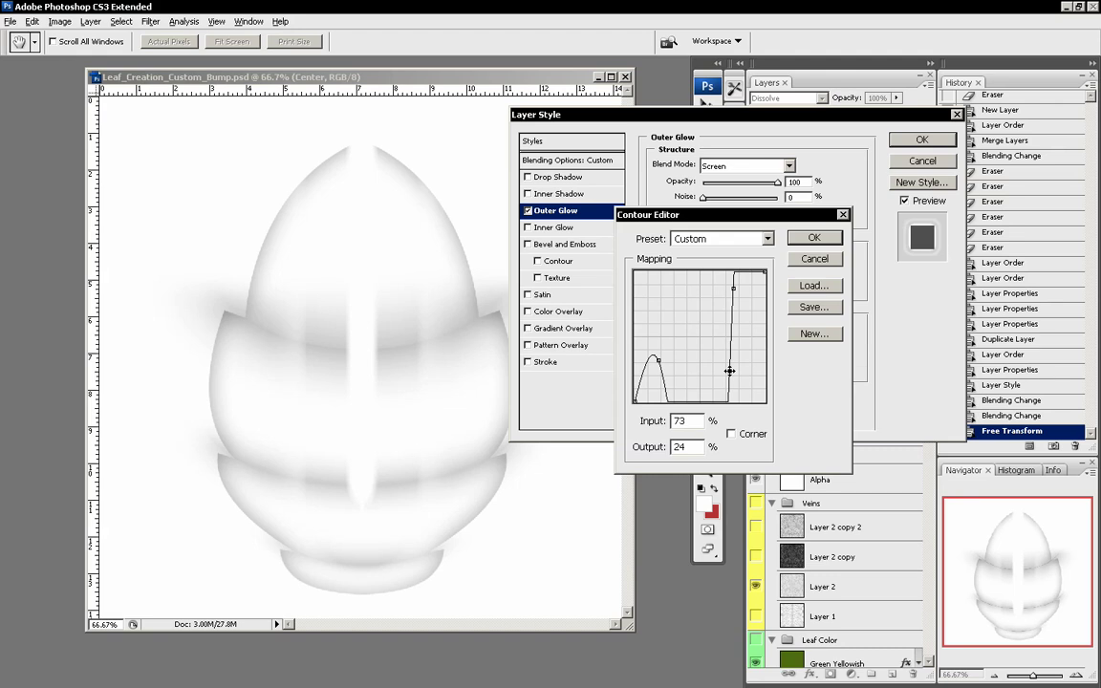
pyautogui.moveTo(720, 358); pyautogui.dragTo(698, 318)
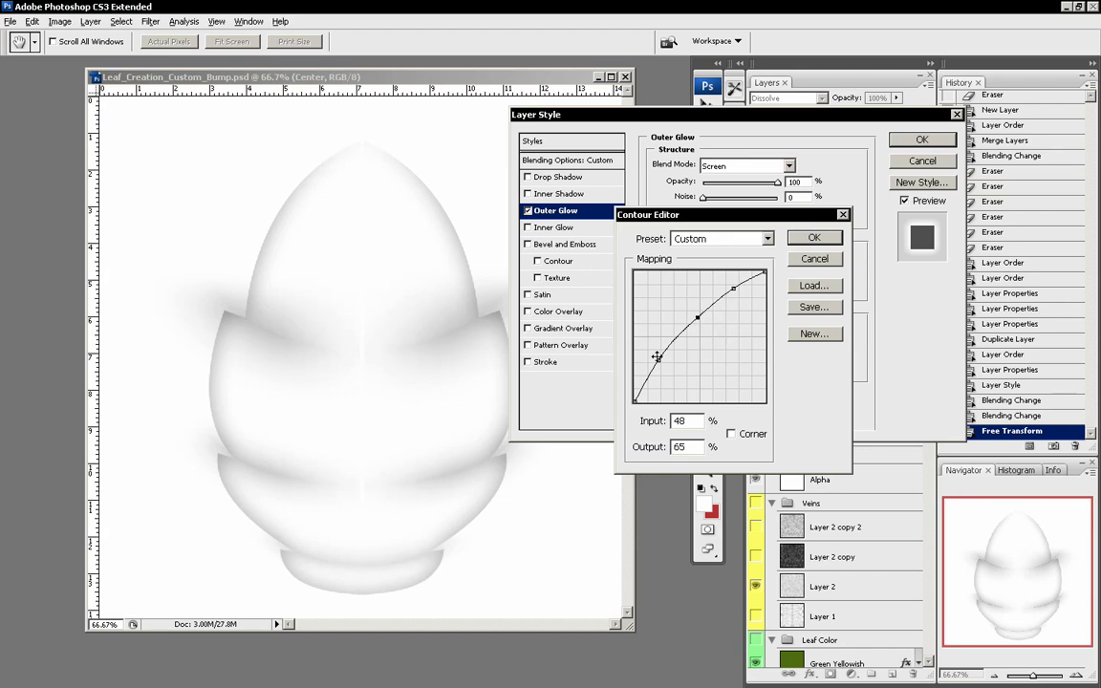
pyautogui.moveTo(657, 356); pyautogui.dragTo(662, 362)
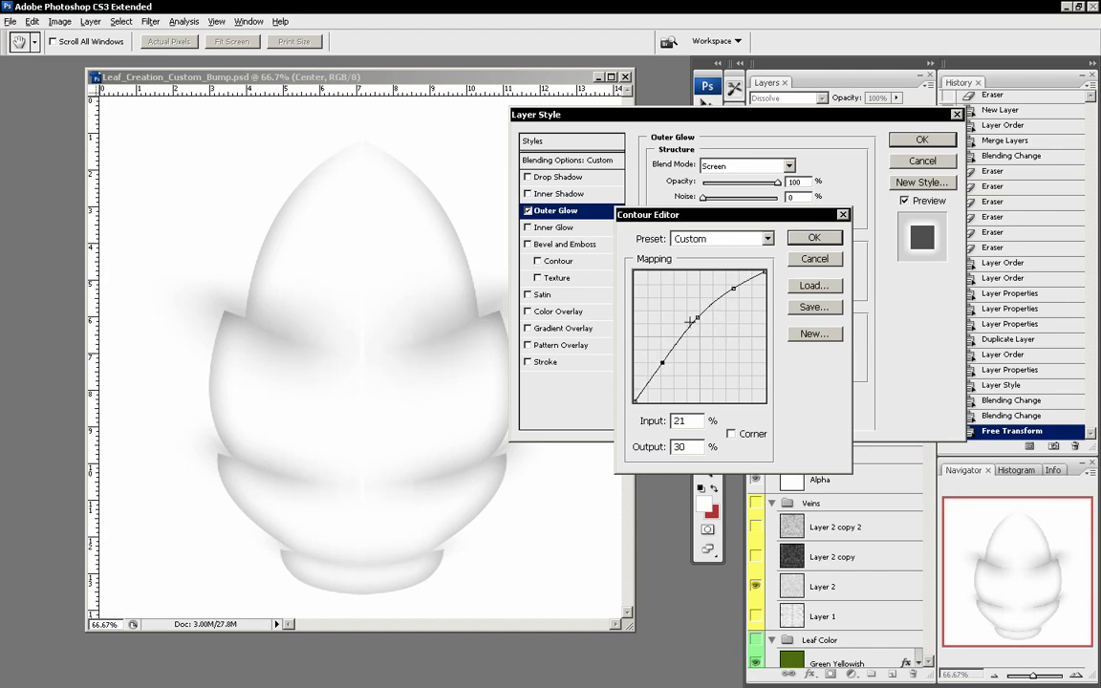
pyautogui.moveTo(697, 319)
pyautogui.mouseDown()
pyautogui.moveTo(685, 335)
pyautogui.moveTo(693, 329)
pyautogui.mouseUp()
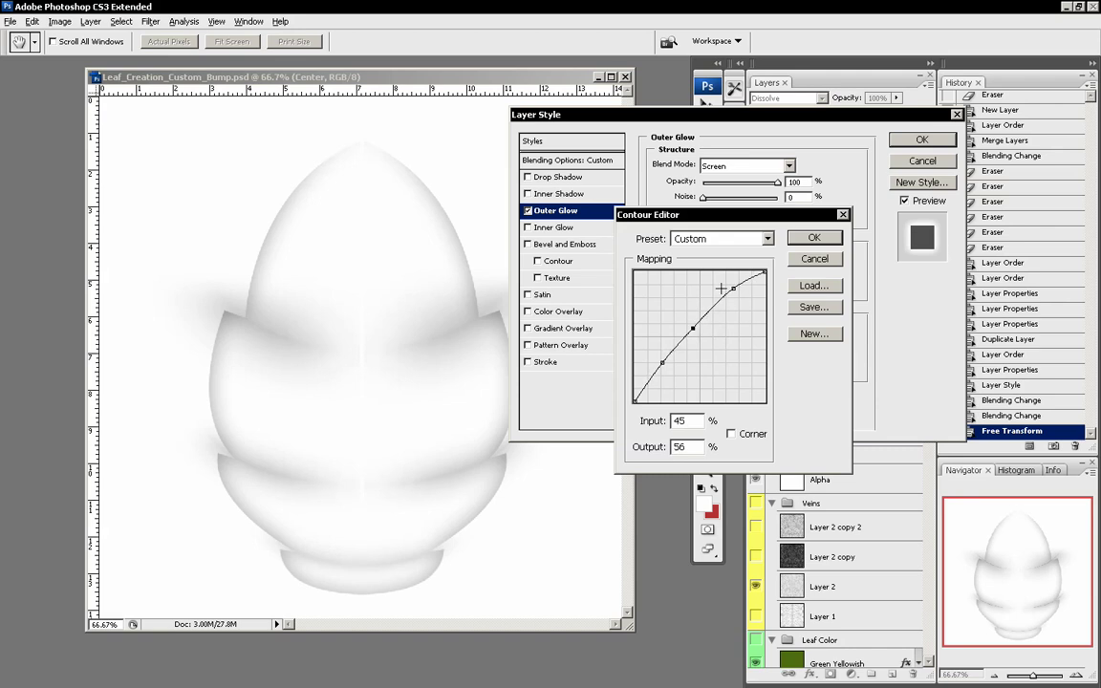
pyautogui.click(723, 302)
pyautogui.click(810, 237)
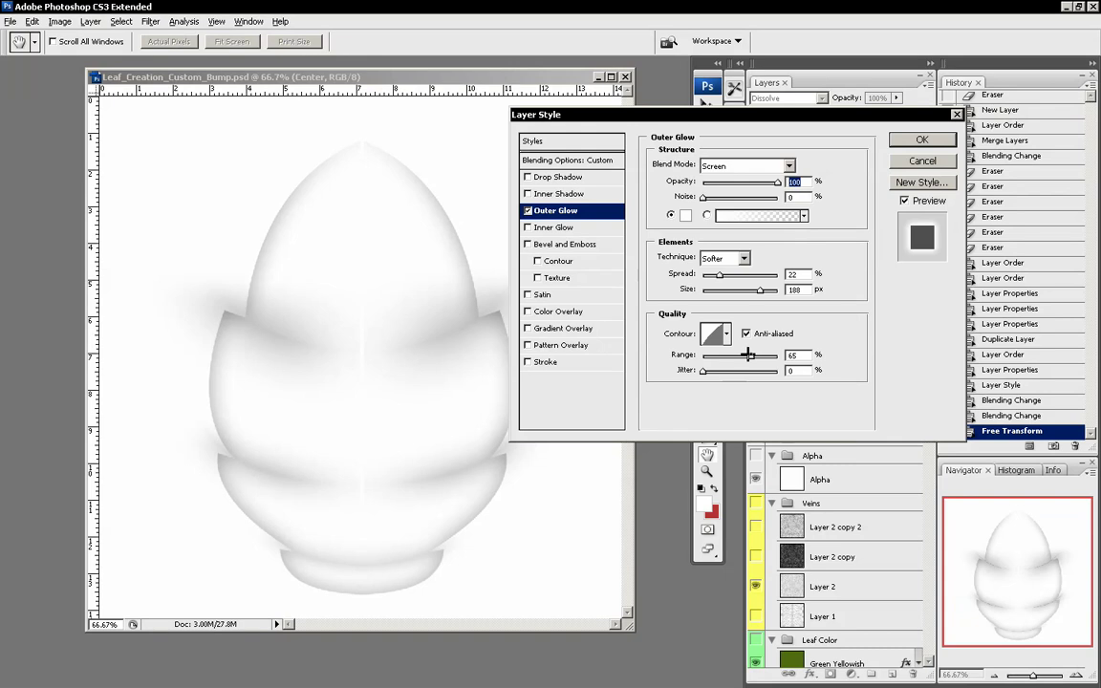
pyautogui.moveTo(753, 354)
pyautogui.mouseDown()
pyautogui.moveTo(743, 354)
pyautogui.moveTo(777, 357)
pyautogui.moveTo(734, 355)
pyautogui.mouseUp()
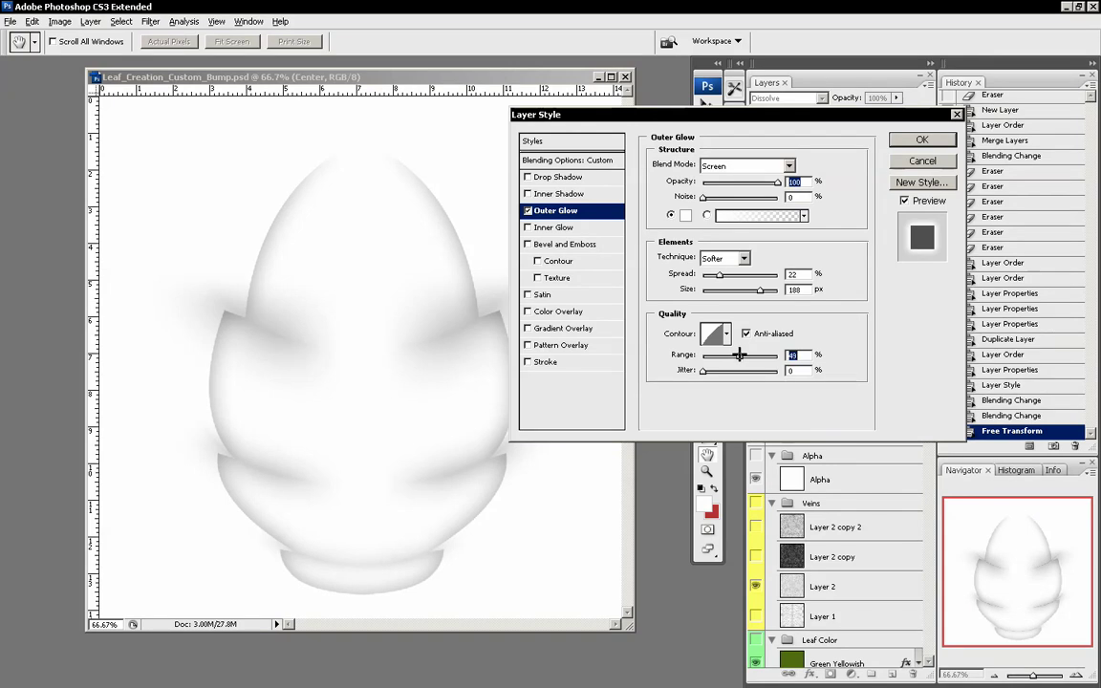
pyautogui.press('Return')
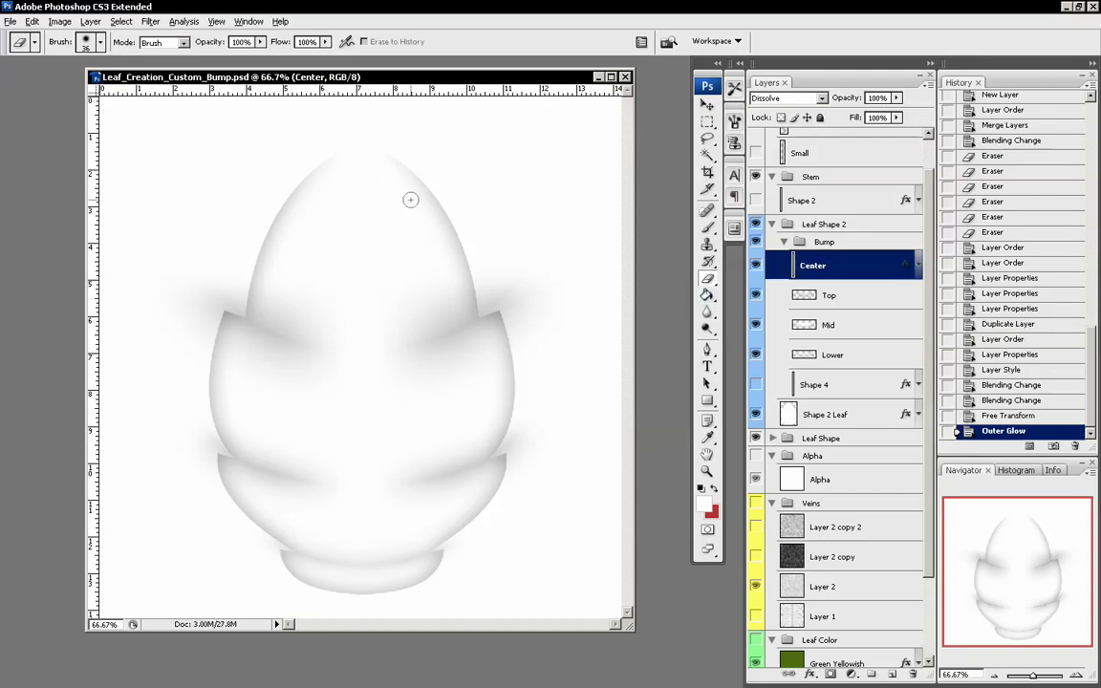
# - Shorten the Center layer from its upper end to about 65.9% height and reposition it along the leaf's middle
pyautogui.press('v')
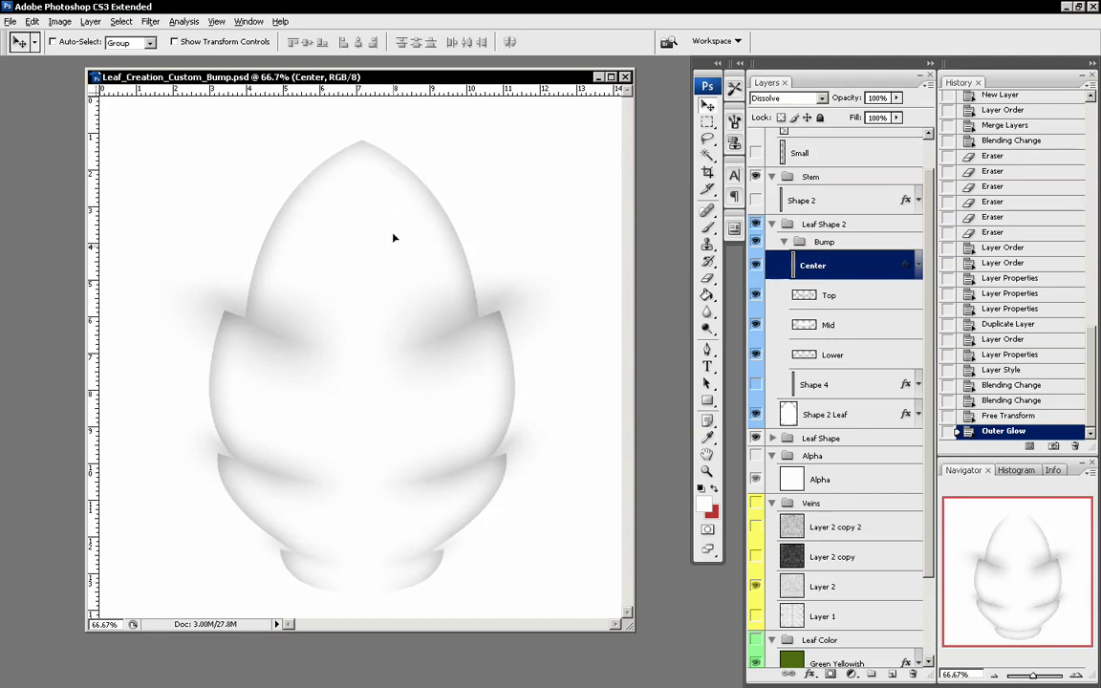
pyautogui.moveTo(396, 333); pyautogui.dragTo(328, 139)
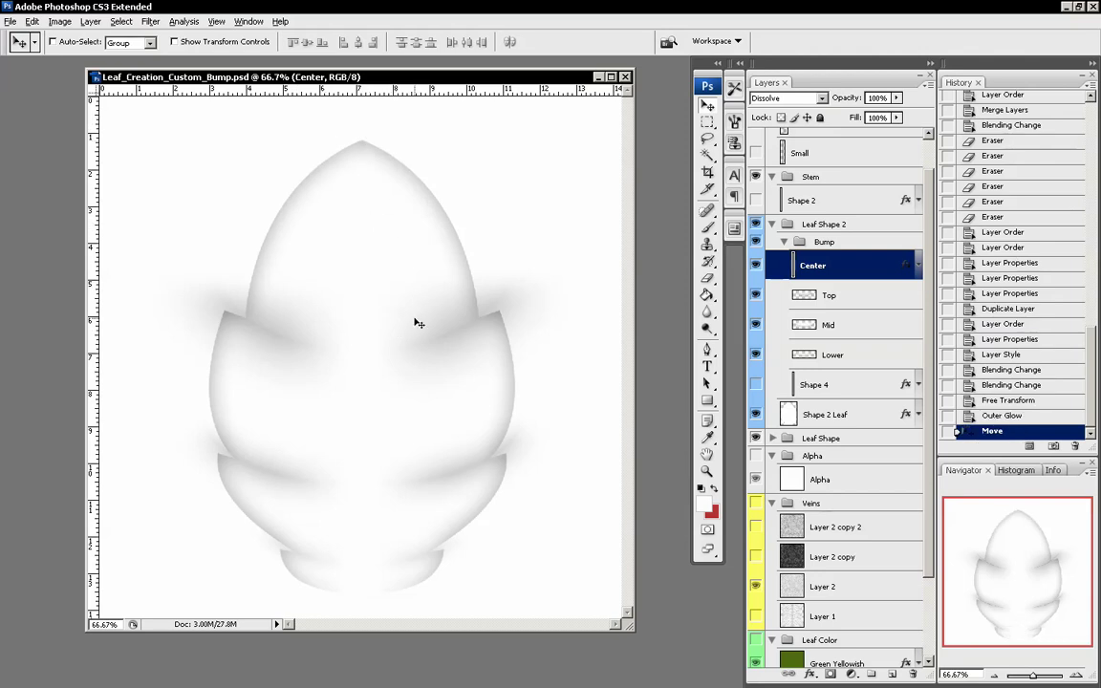
pyautogui.hotkey('ctrl', 't')
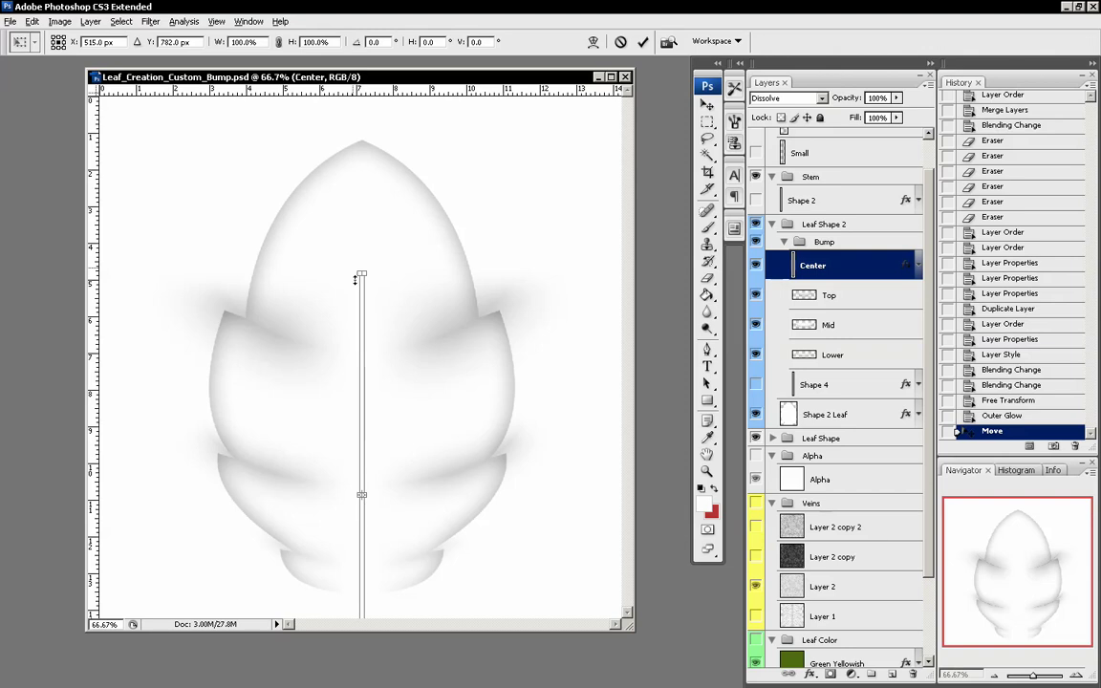
pyautogui.moveTo(362, 271); pyautogui.dragTo(369, 431)
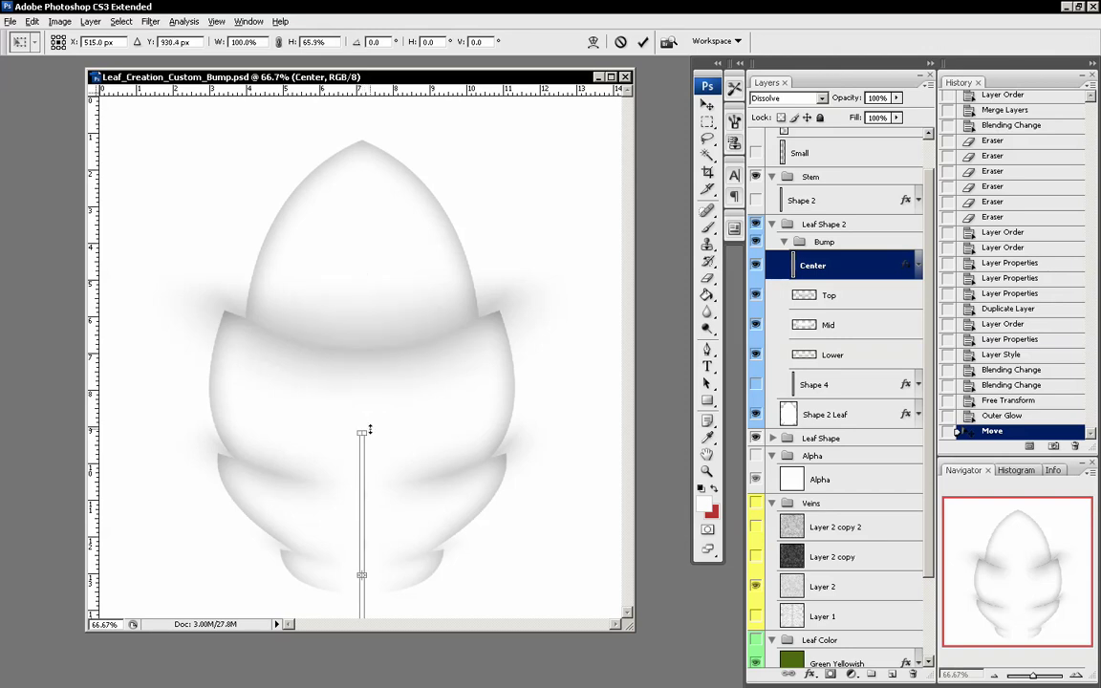
pyautogui.press('Return')
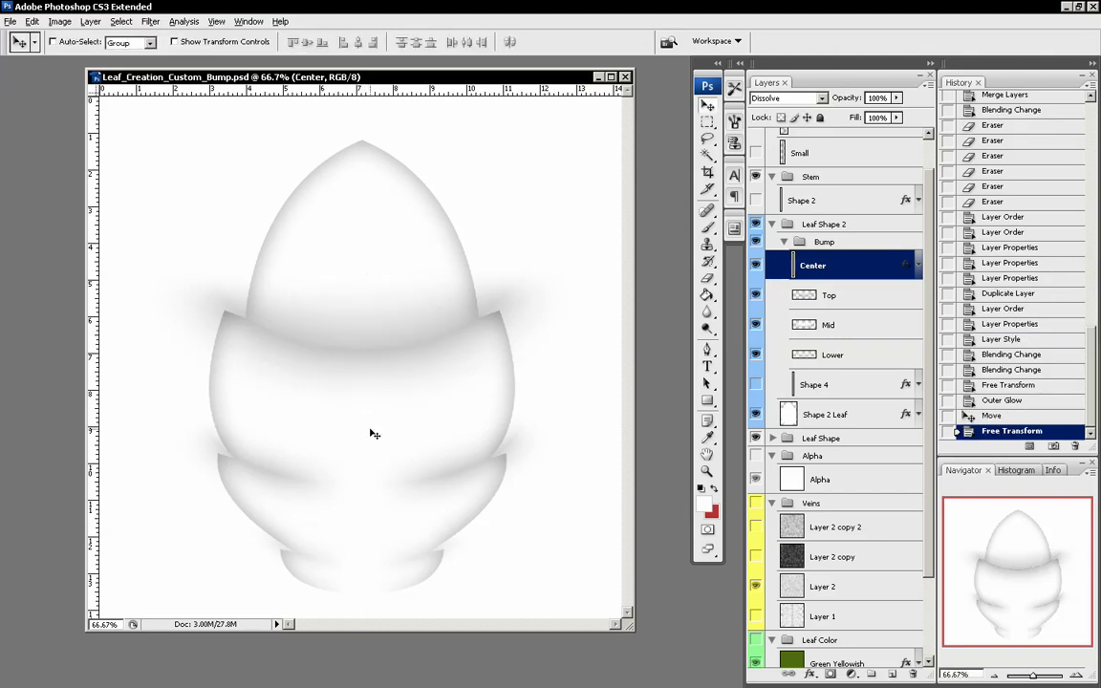
pyautogui.moveTo(388, 518); pyautogui.dragTo(393, 357)
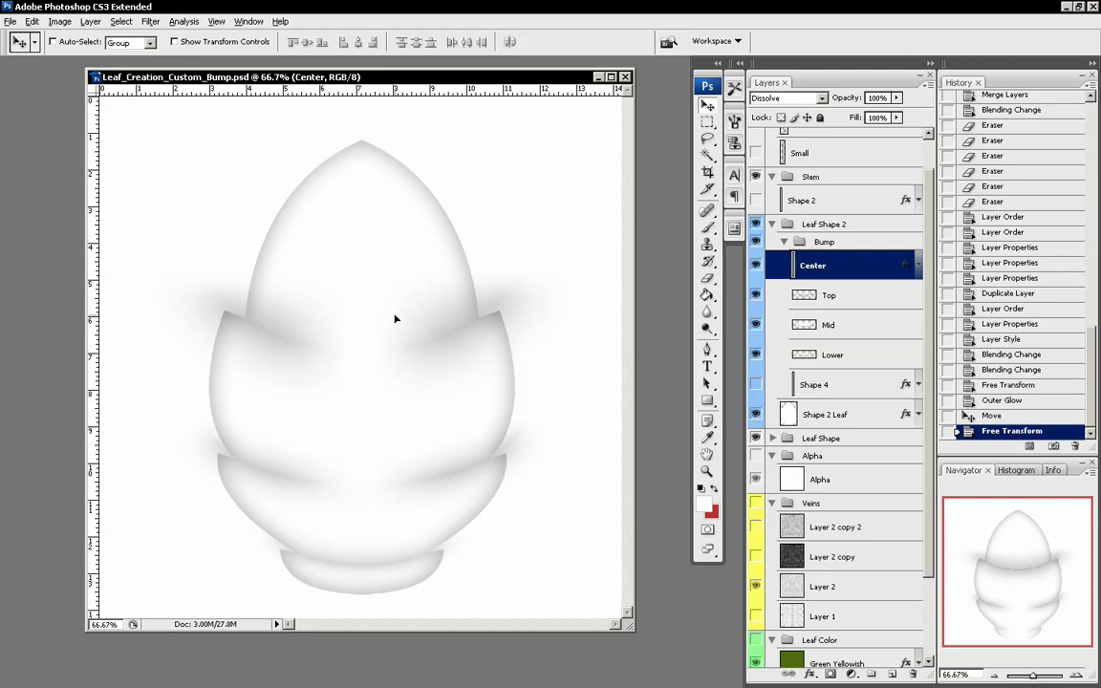
pyautogui.moveTo(394, 310); pyautogui.dragTo(393, 310)
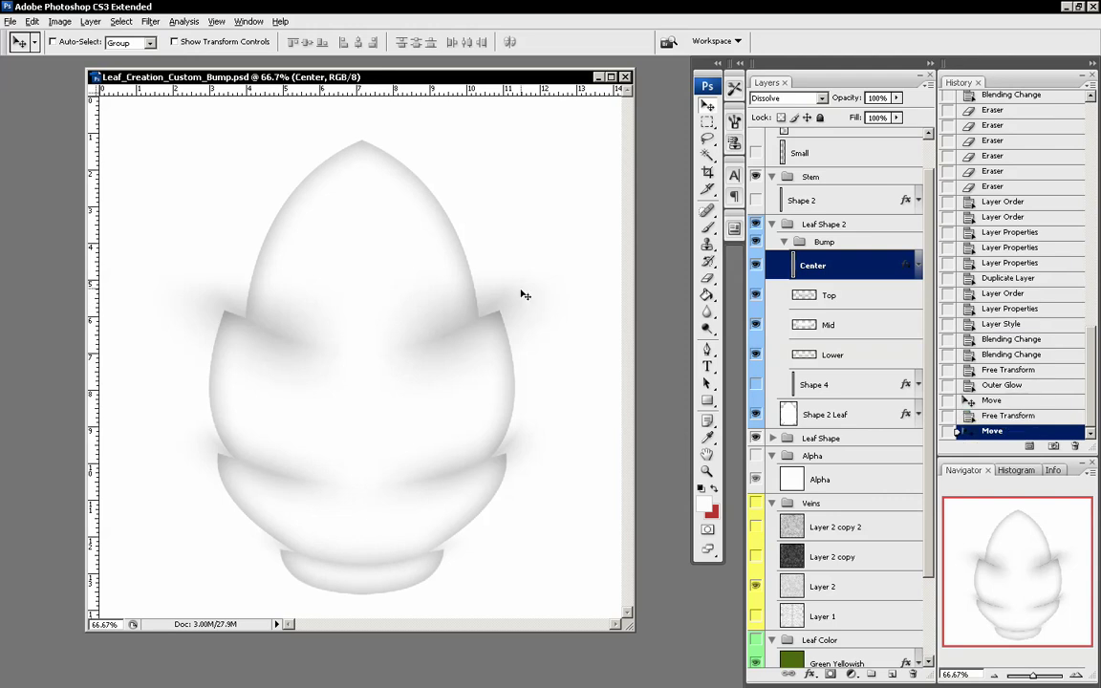
# - Duplicate the Center layer, shorten the copy from its upper end and place it over the lower part of the leaf
pyautogui.moveTo(853, 264); pyautogui.dragTo(892, 674)
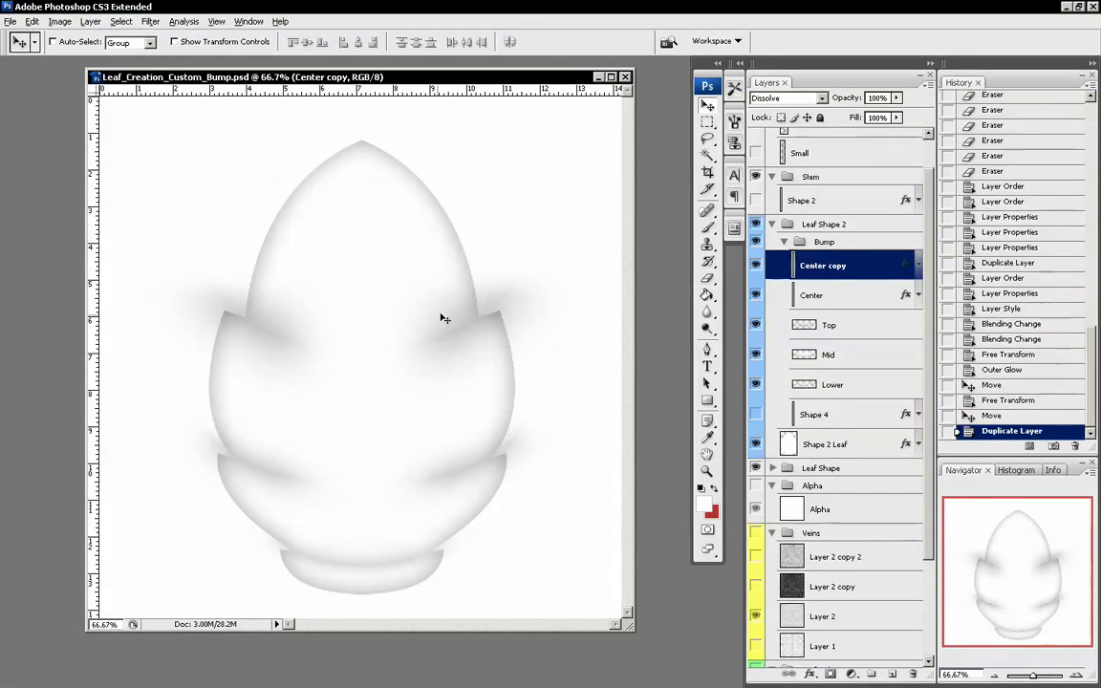
pyautogui.hotkey('ctrl', 't')
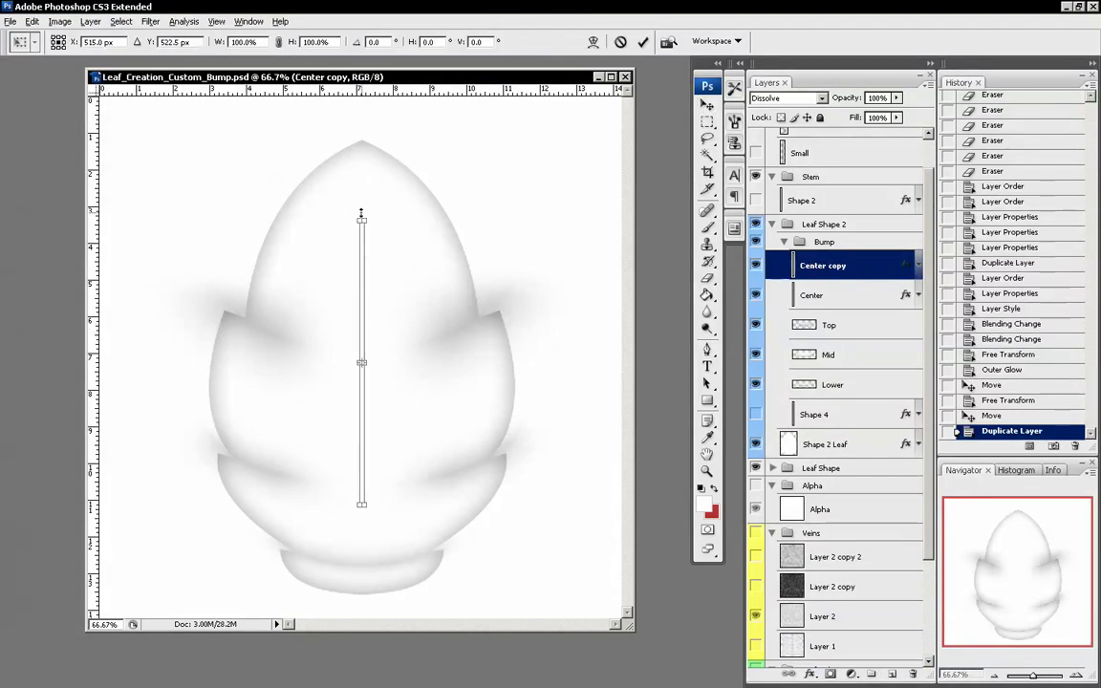
pyautogui.moveTo(362, 217); pyautogui.dragTo(372, 457)
pyautogui.press('Return')
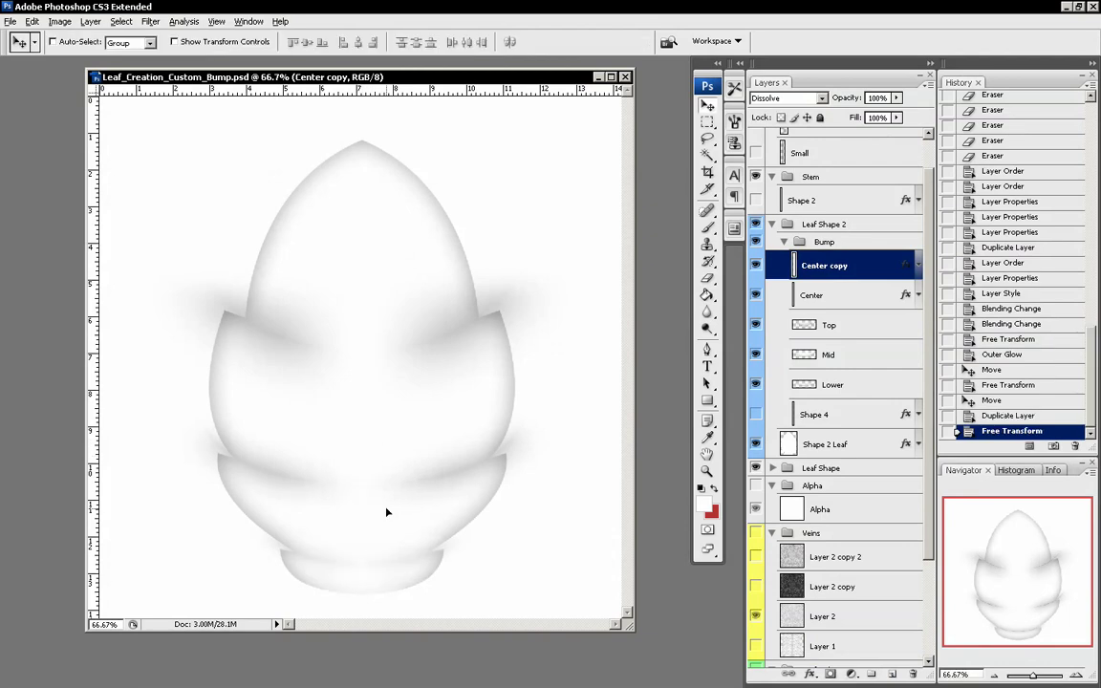
pyautogui.moveTo(387, 512); pyautogui.dragTo(387, 513)
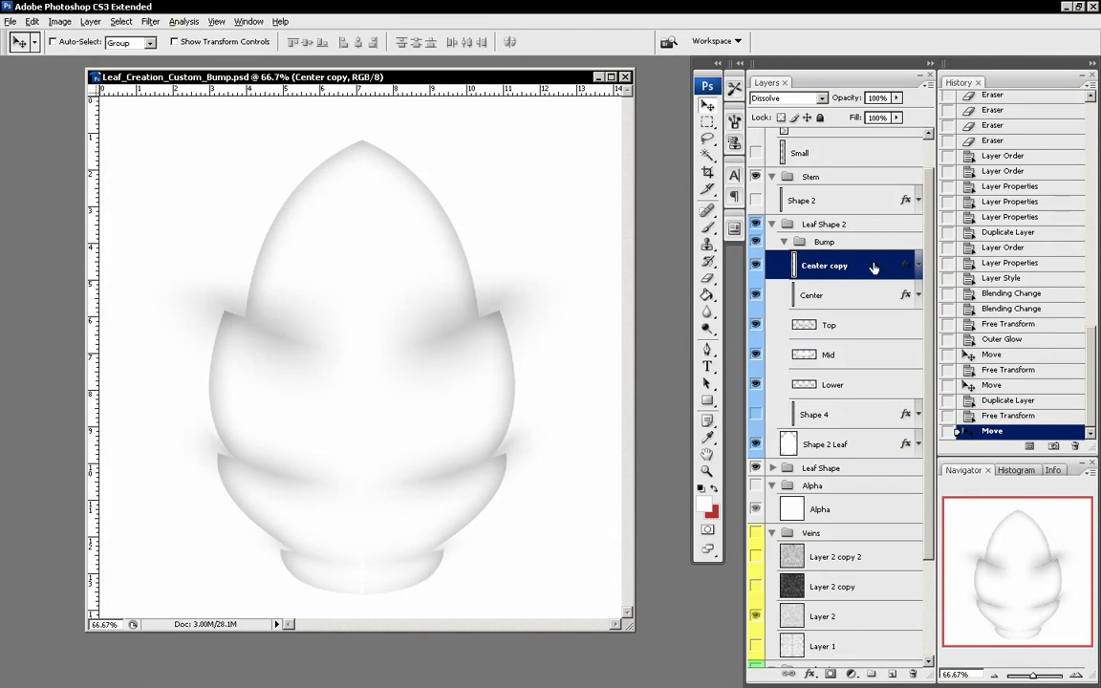
# - Set the Center copy layer's Outer Glow to 16% spread and 144 px size, and nudge the layer slightly upward
pyautogui.doubleClick(874, 268)
pyautogui.click(610, 211)
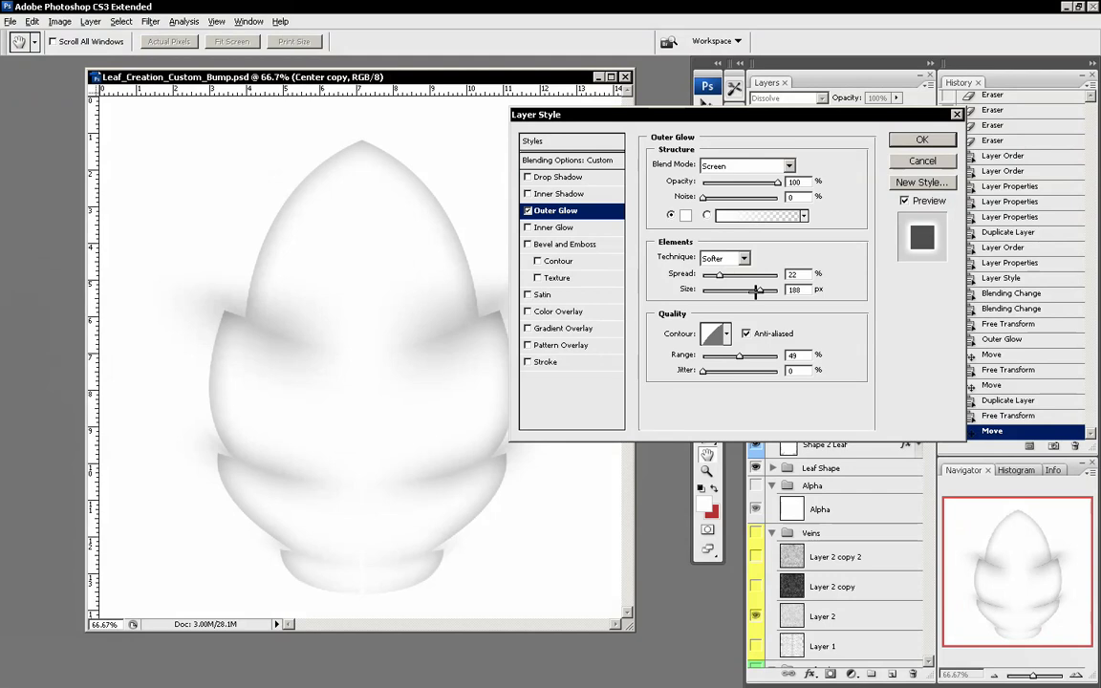
pyautogui.moveTo(757, 290)
pyautogui.mouseDown()
pyautogui.moveTo(706, 273)
pyautogui.moveTo(733, 270)
pyautogui.moveTo(737, 291)
pyautogui.moveTo(708, 274)
pyautogui.moveTo(743, 290)
pyautogui.mouseUp()
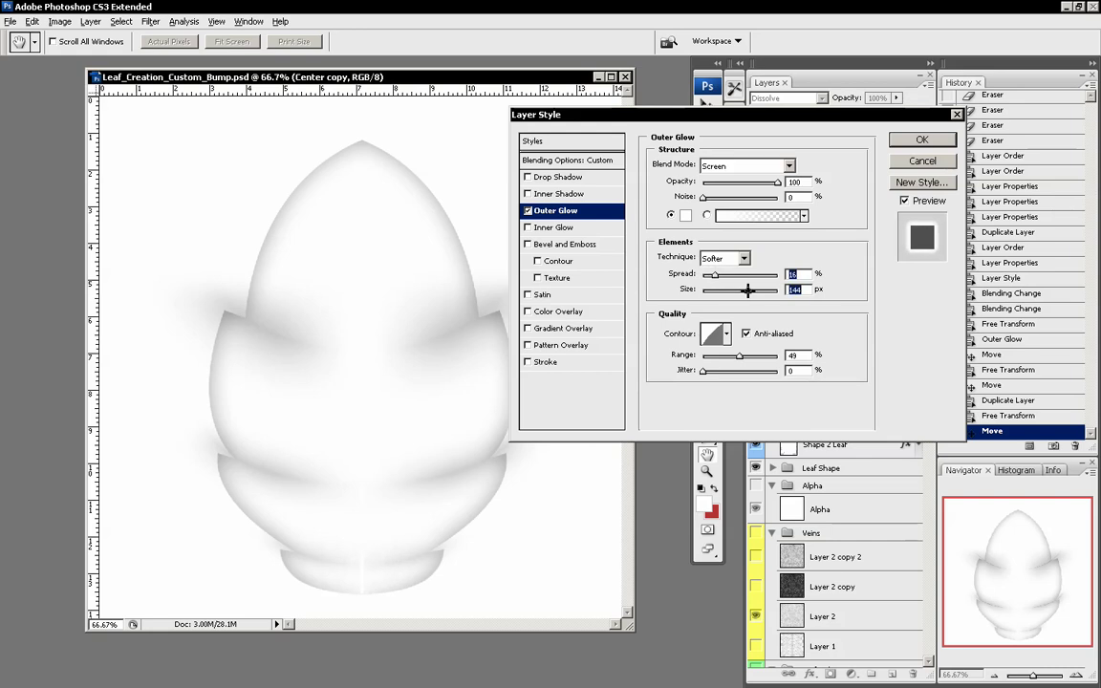
pyautogui.click(912, 140)
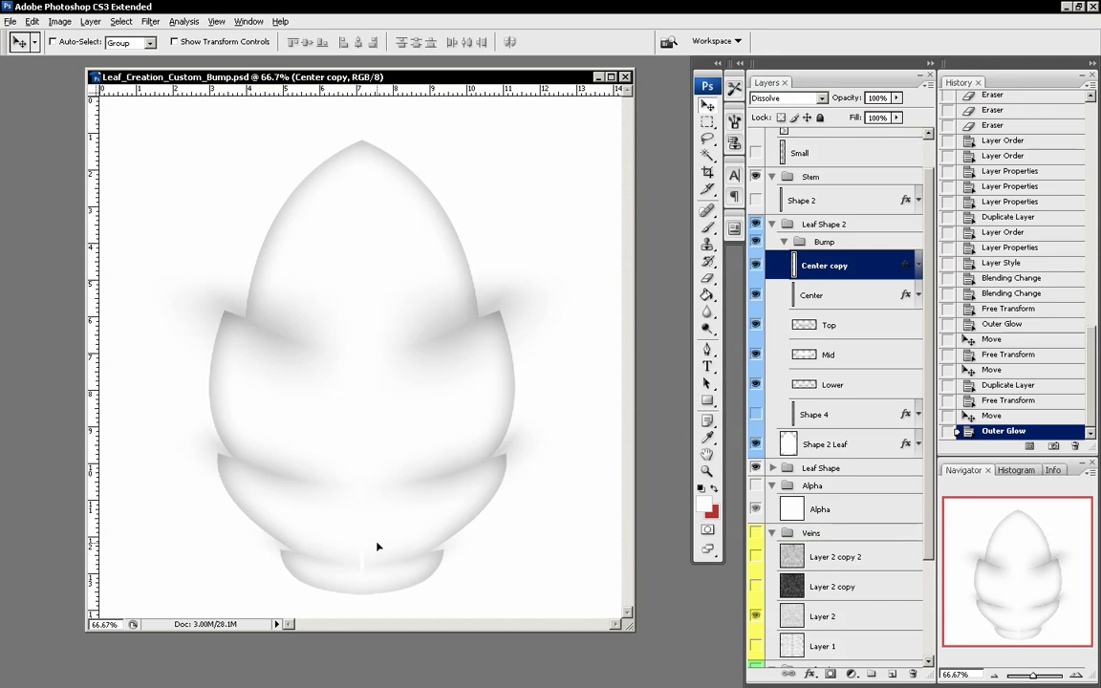
pyautogui.moveTo(378, 538); pyautogui.dragTo(375, 538)
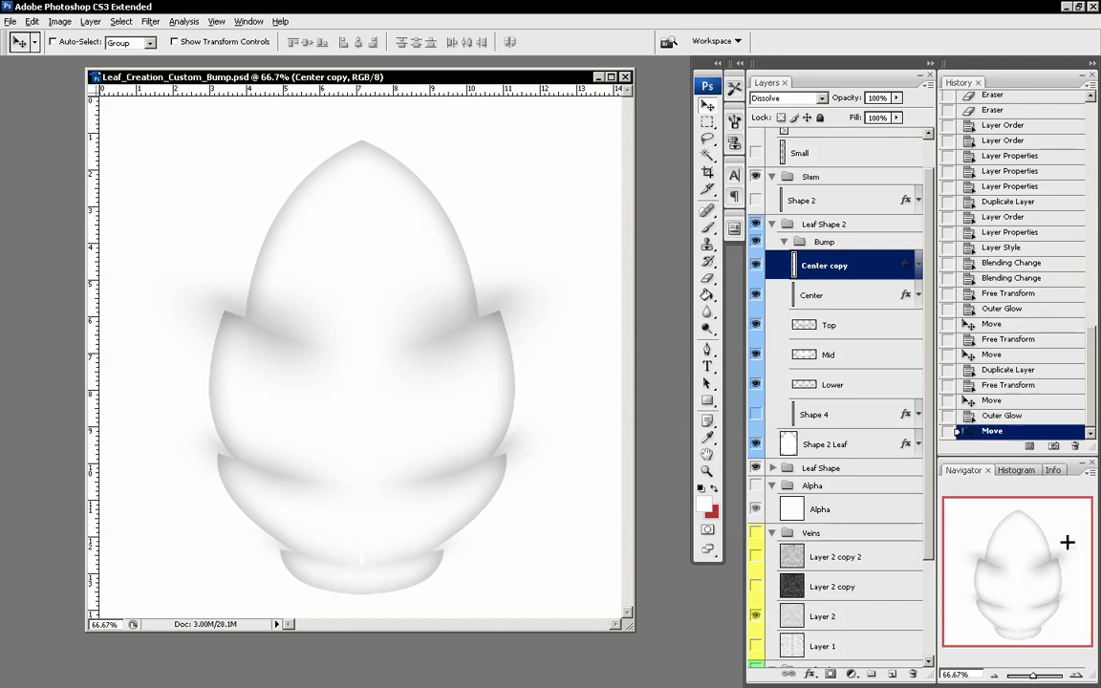
# - Examine the center highlight's lower end near the leaf base up close, and review the whole leaf bump and its layers
pyautogui.hotkey('ctrl', '+')
pyautogui.hotkey('ctrl', '+')
pyautogui.hotkey('ctrl', '+')
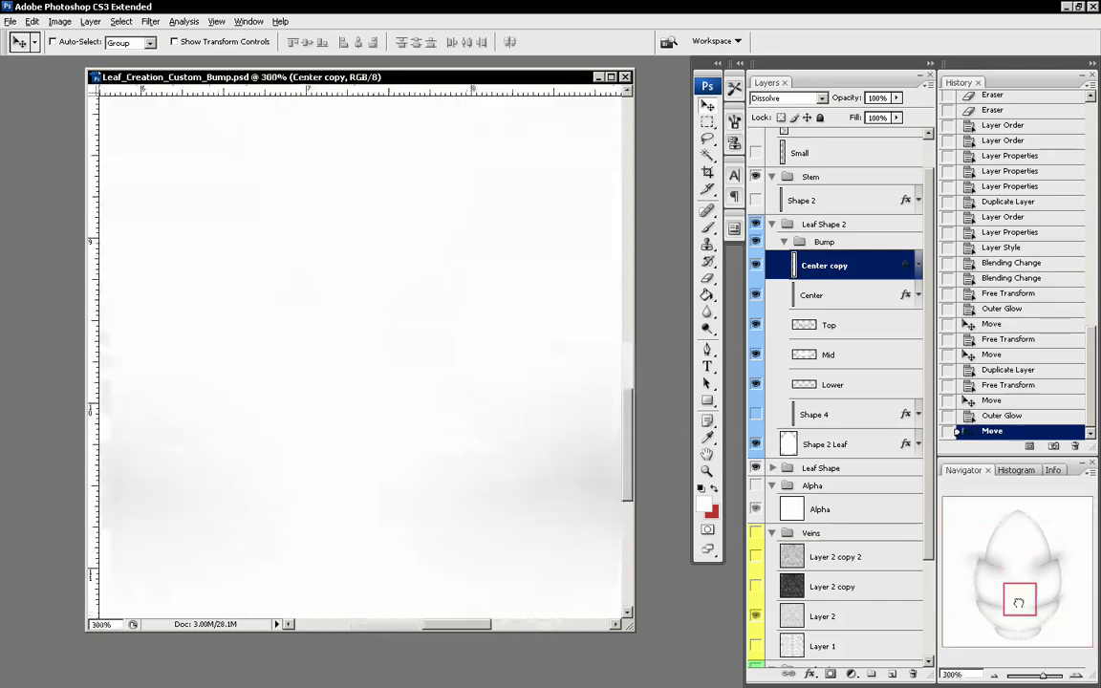
pyautogui.moveTo(1013, 590); pyautogui.dragTo(1018, 627)
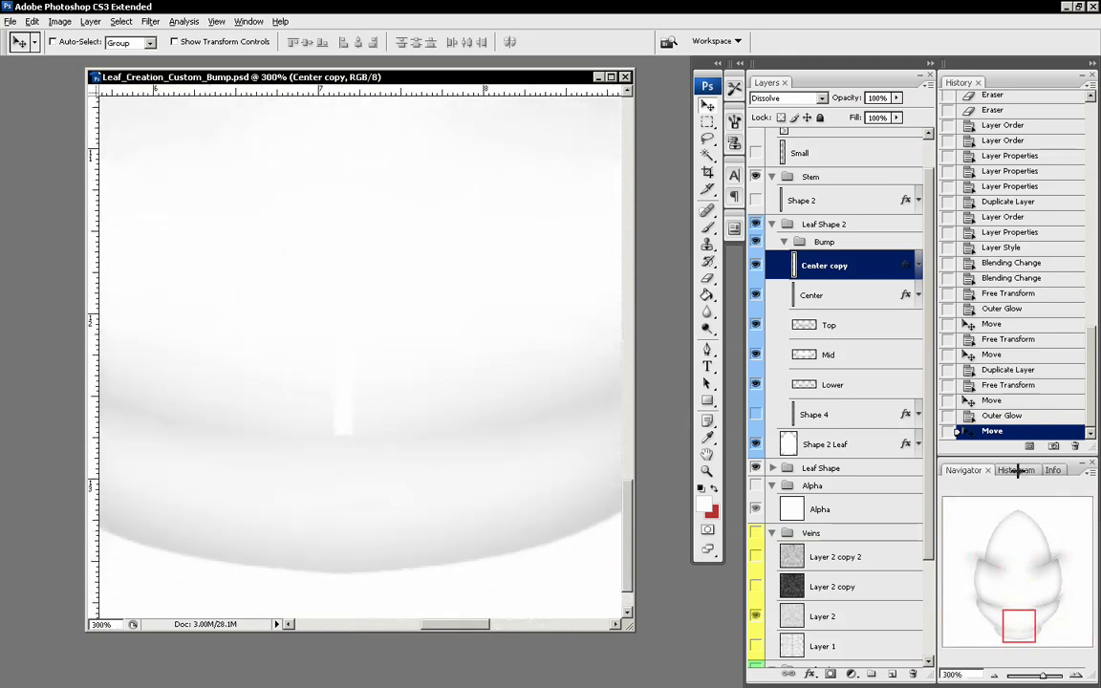
pyautogui.press('F8')
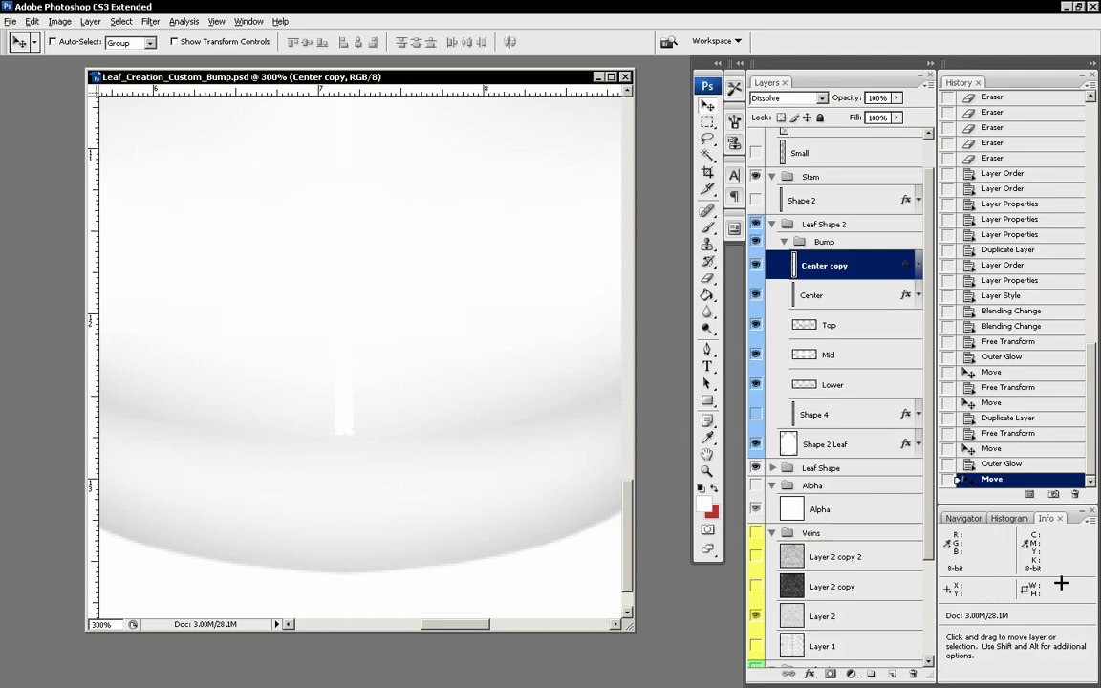
pyautogui.click(964, 518)
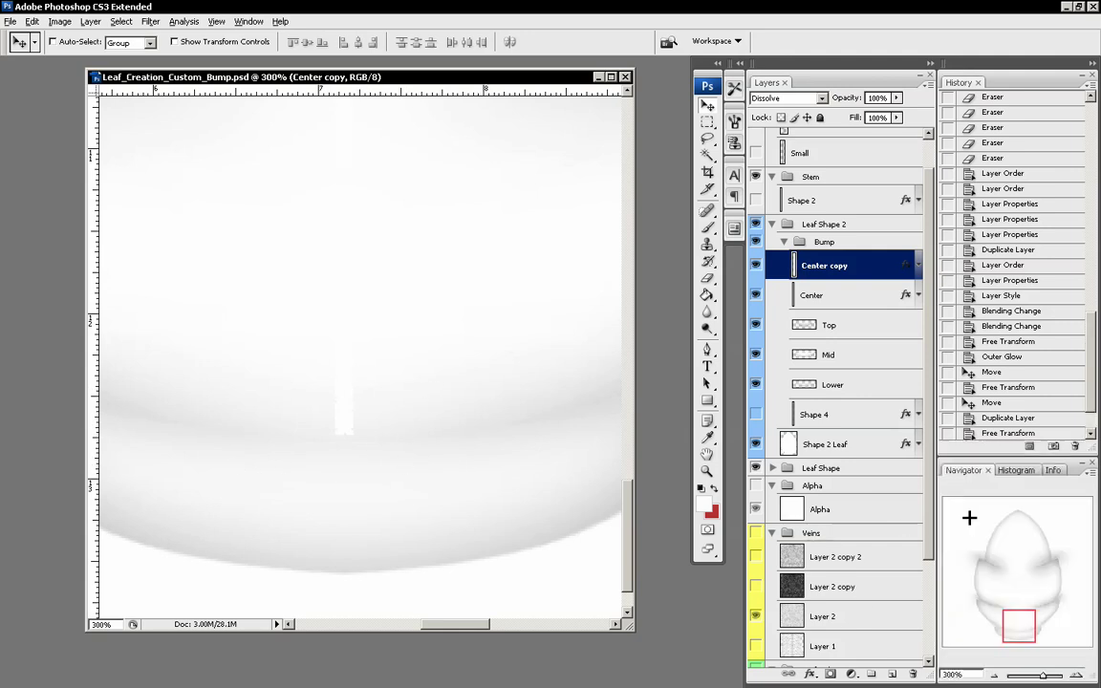
pyautogui.click(994, 674)
pyautogui.click(994, 674)
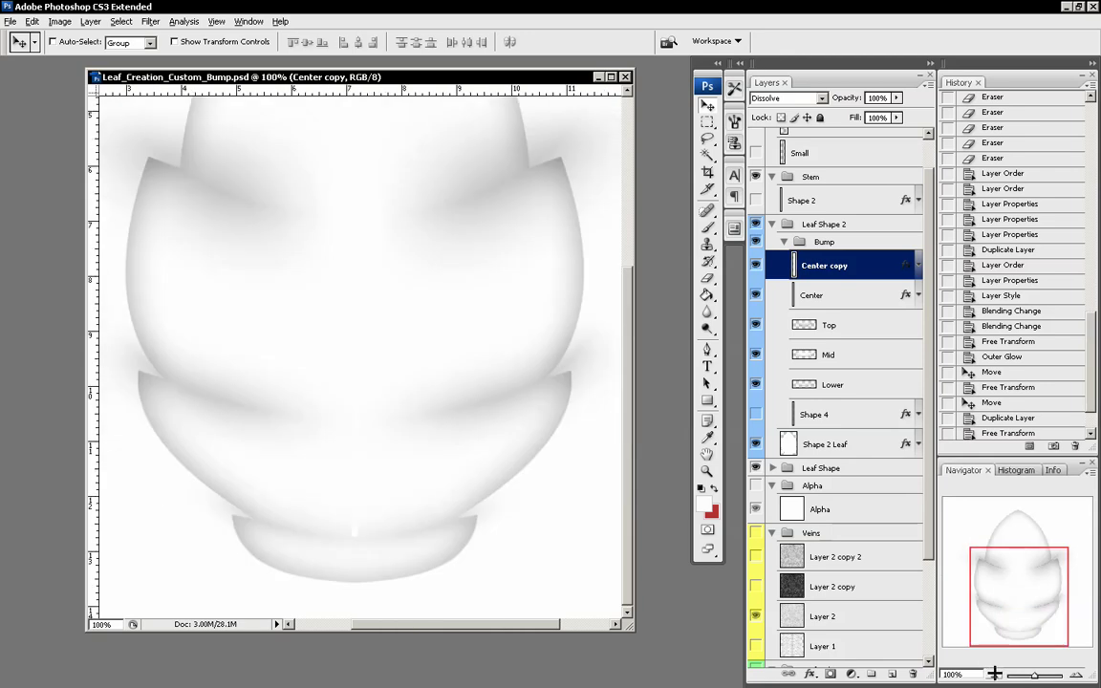
pyautogui.scroll(3, 574, 153)
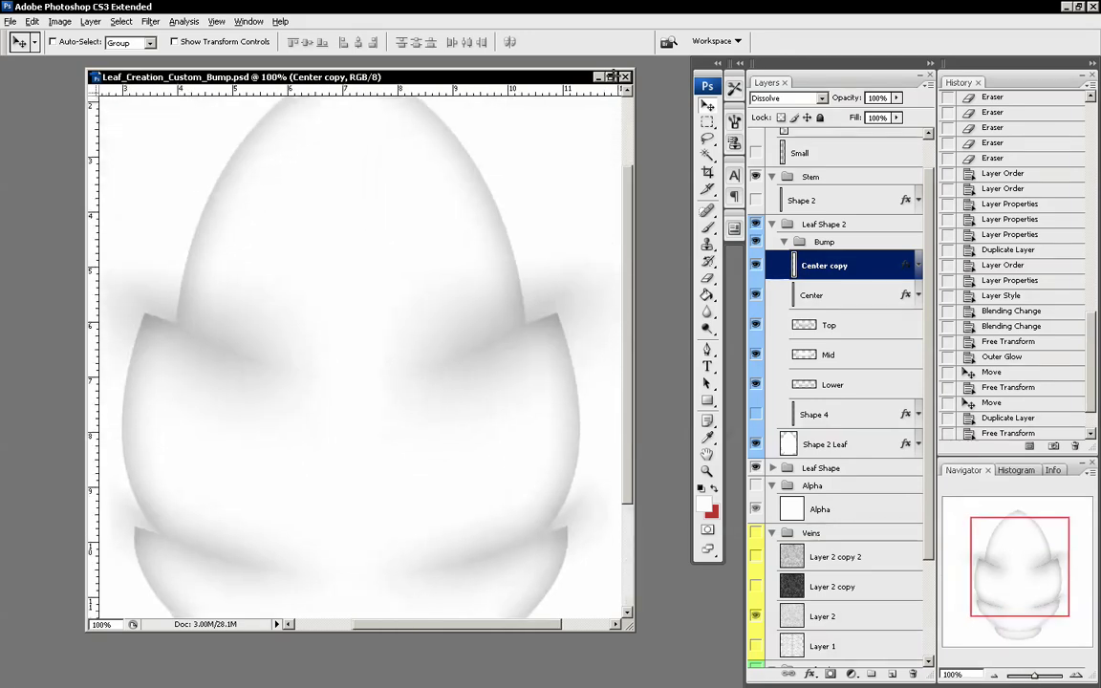
pyautogui.doubleClick(545, 77)
pyautogui.moveTo(1011, 583)
pyautogui.mouseDown()
pyautogui.moveTo(1007, 550)
pyautogui.moveTo(1018, 571)
pyautogui.mouseUp()
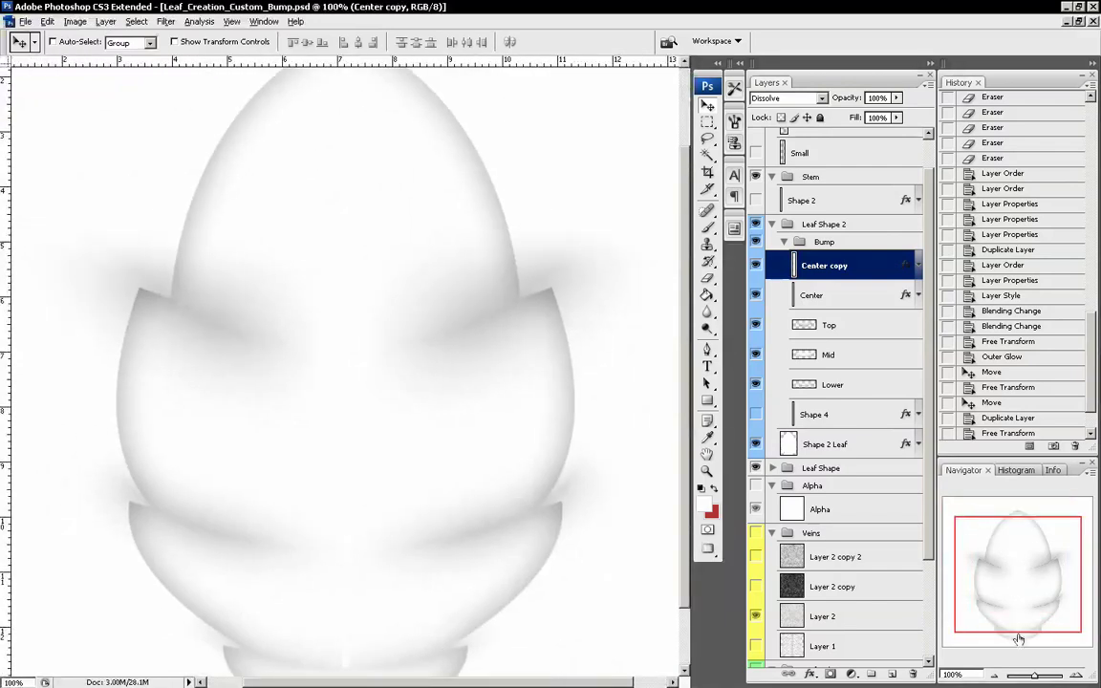
pyautogui.hotkey('ctrl', '-')
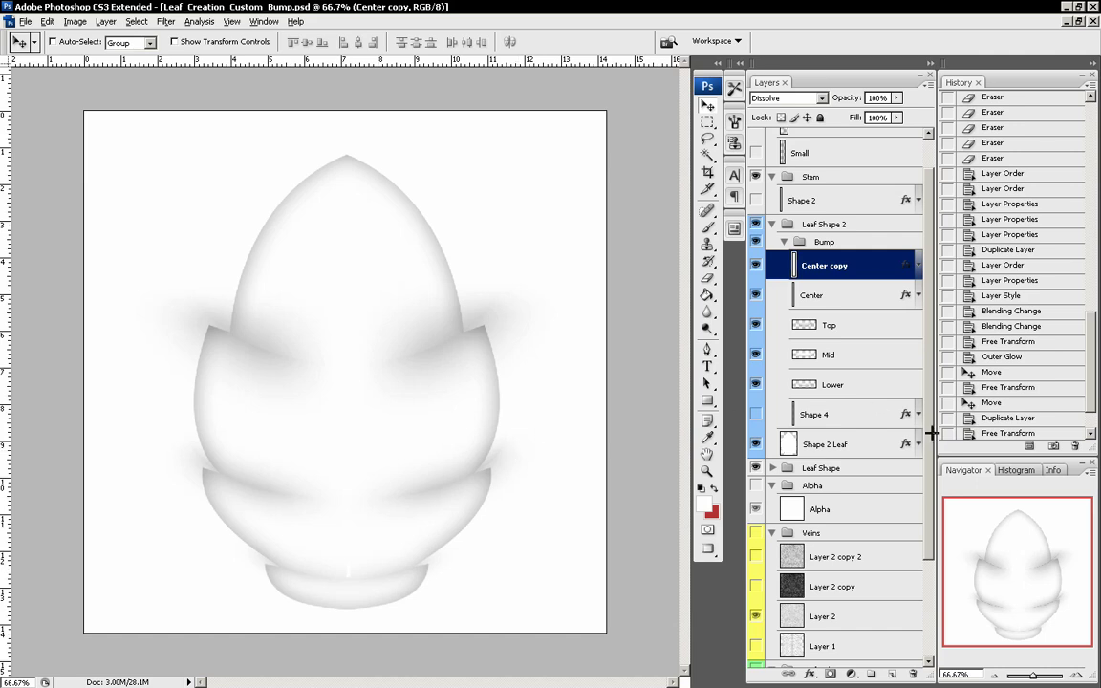
pyautogui.scroll(-4, 930, 433)
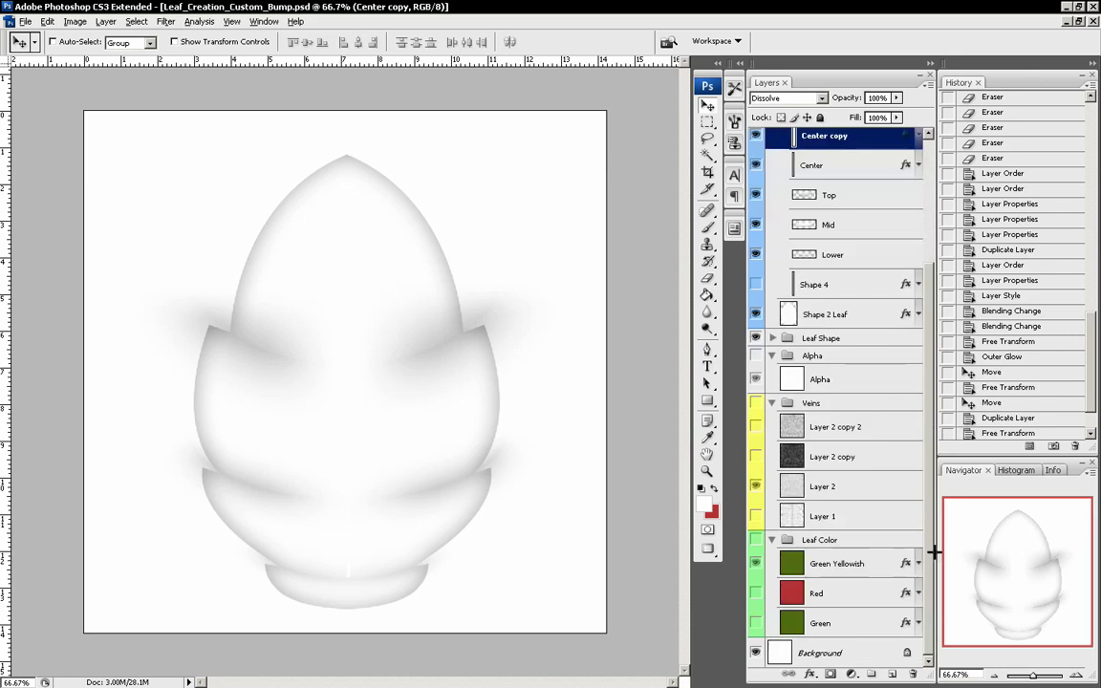
# - Duplicate the Background layer directly above the original
pyautogui.click(850, 654)
pyautogui.moveTo(849, 653); pyautogui.dragTo(889, 675)
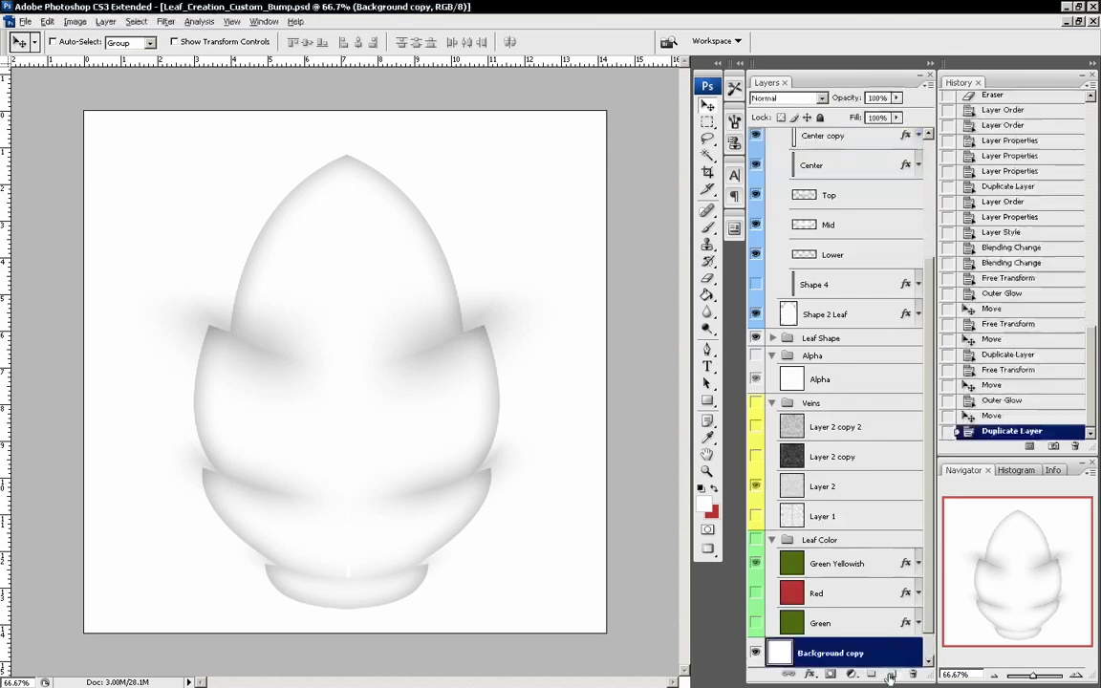
pyautogui.scroll(-1, 850, 621)
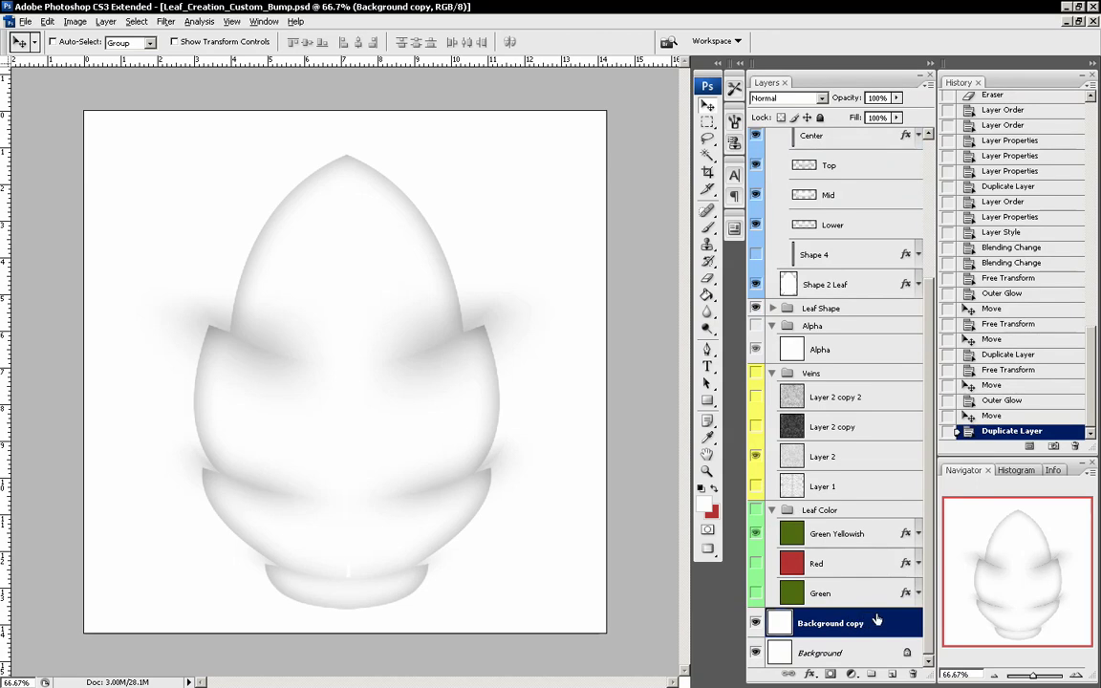
# - Add a Normal-mode black Color Overlay at about 50% opacity to the Background copy layer
pyautogui.doubleClick(876, 623)
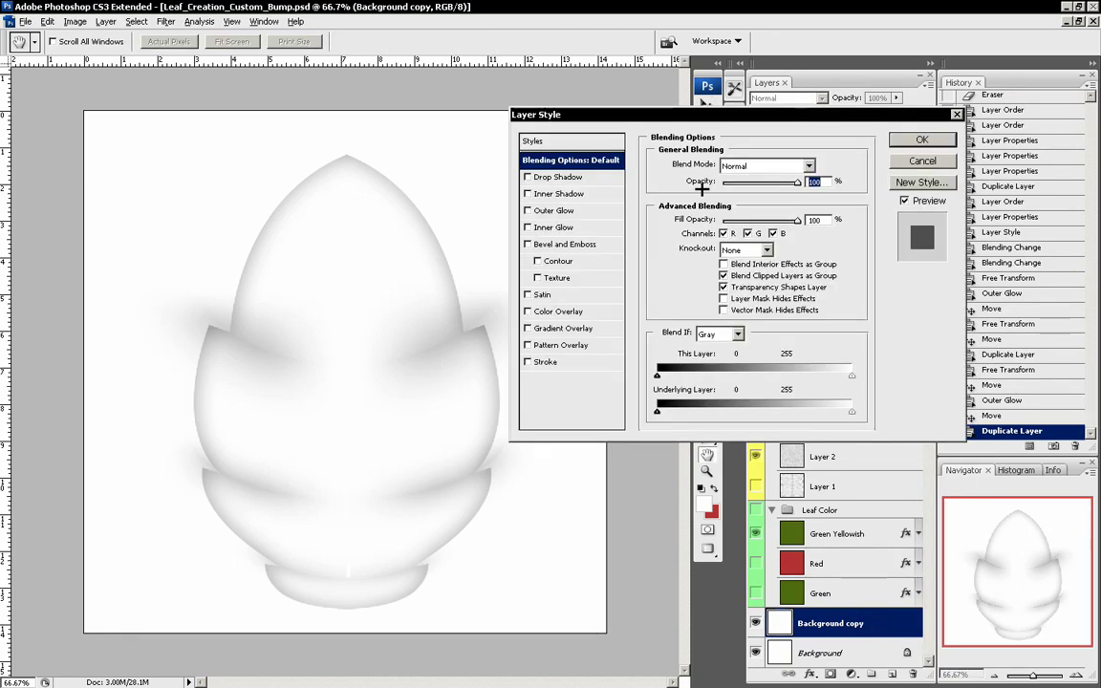
pyautogui.click(560, 312)
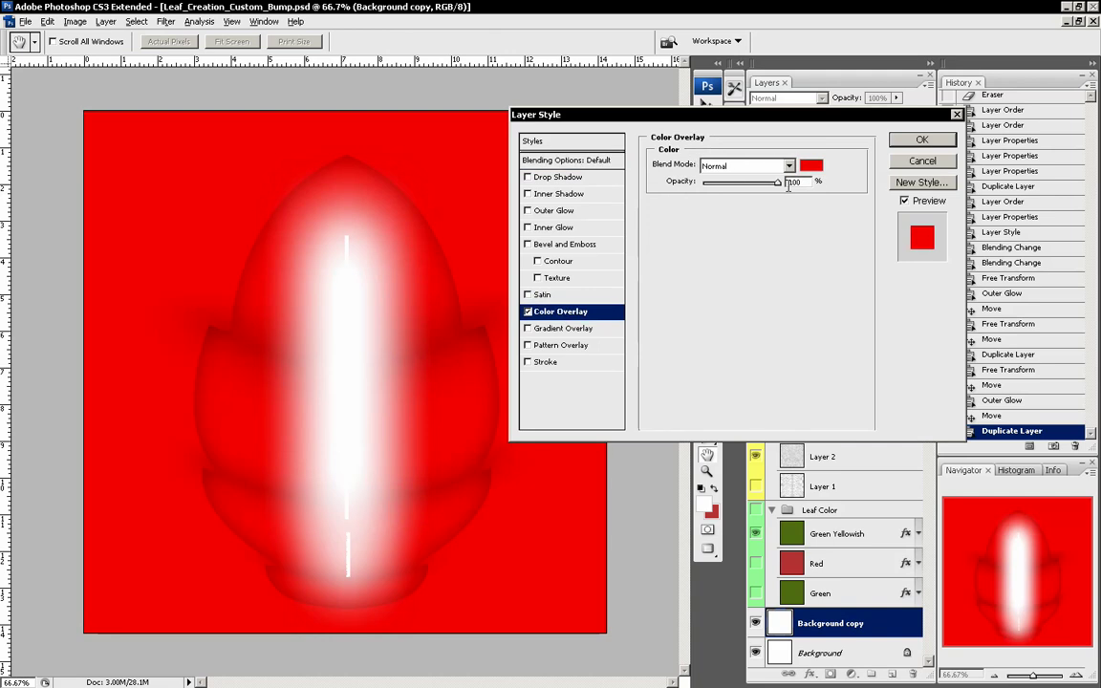
pyautogui.click(811, 166)
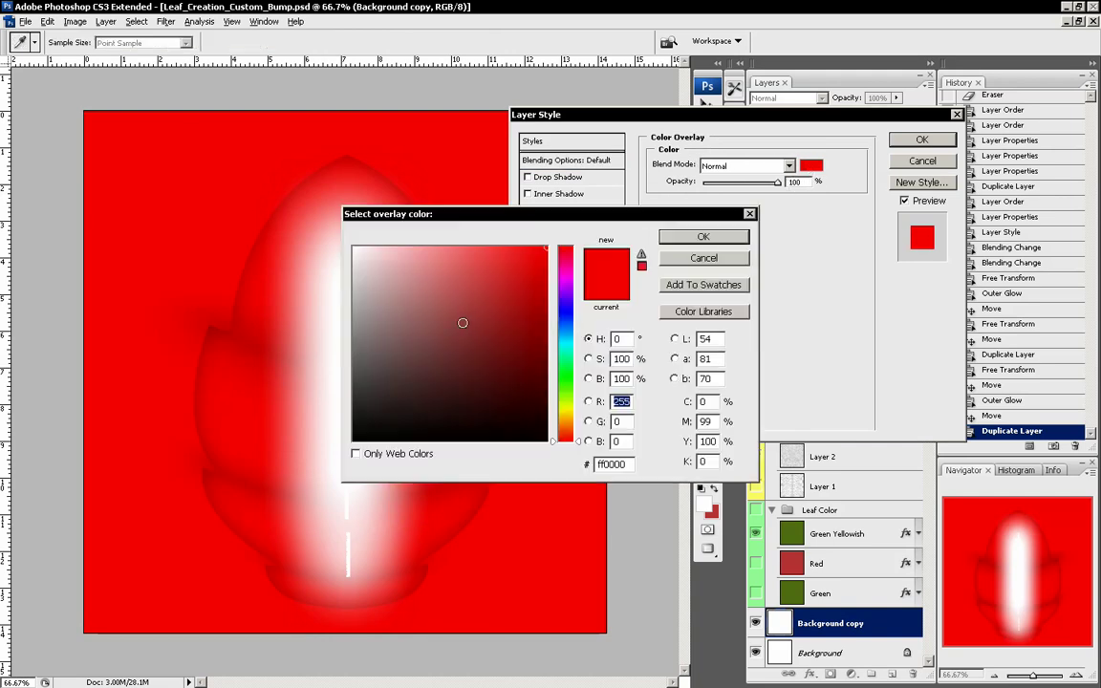
pyautogui.moveTo(482, 334); pyautogui.dragTo(353, 442)
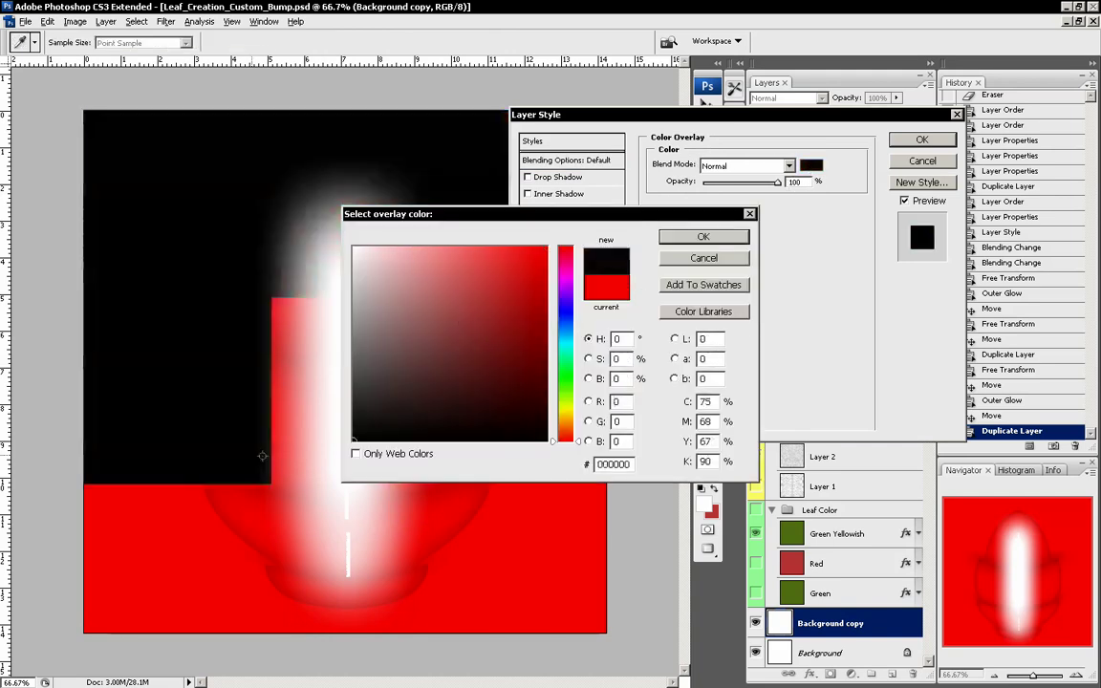
pyautogui.click(703, 237)
pyautogui.click(744, 182)
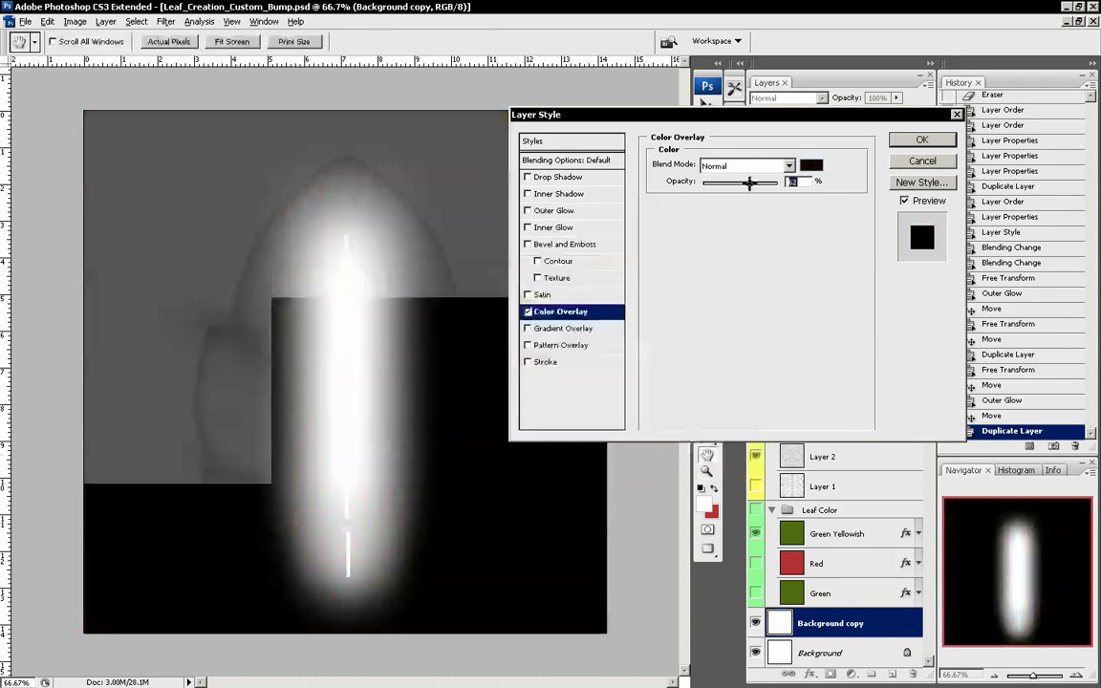
pyautogui.moveTo(743, 181); pyautogui.dragTo(740, 182)
pyautogui.moveTo(739, 182); pyautogui.dragTo(741, 182)
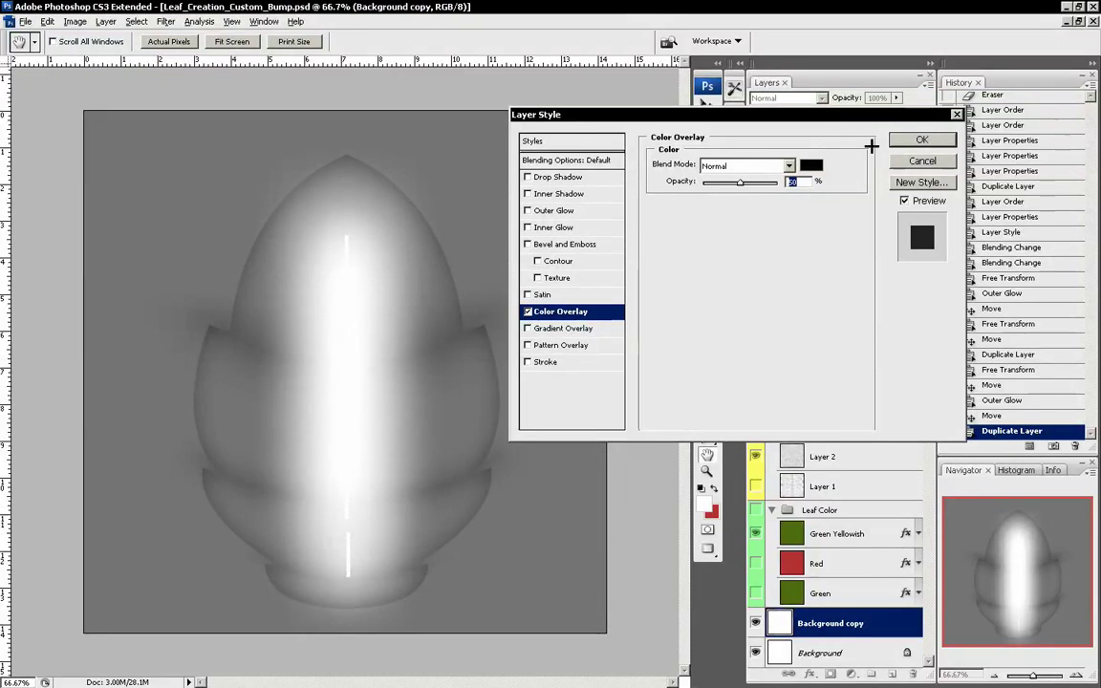
pyautogui.click(913, 140)
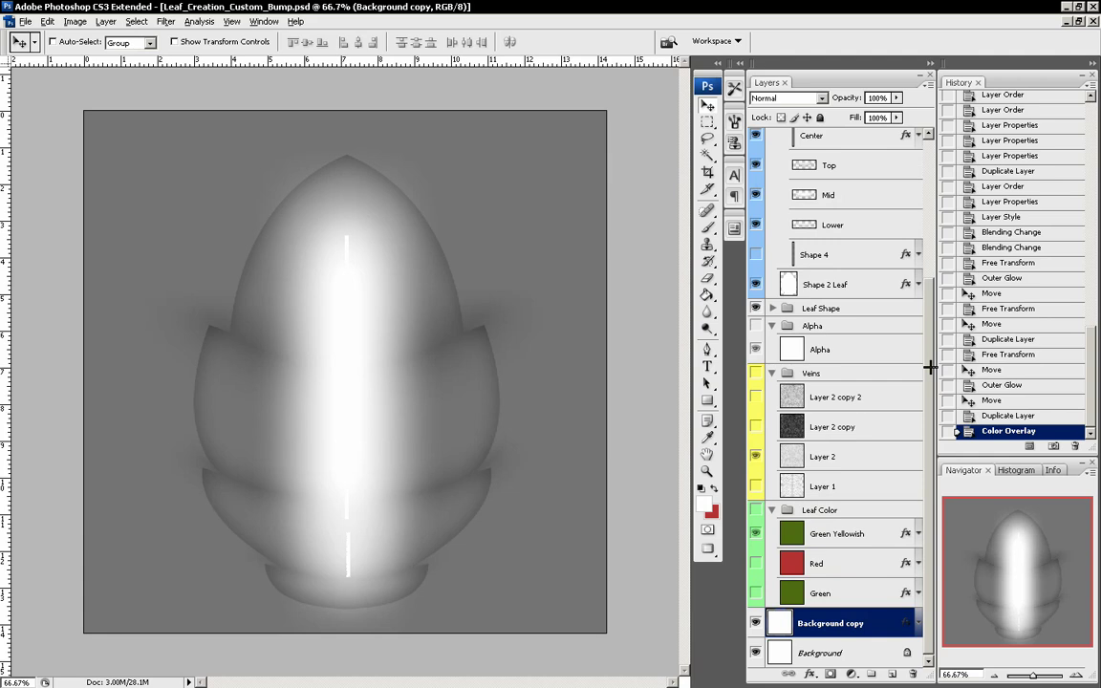
# - Hide the Background copy layer
pyautogui.scroll(3, 881, 270)
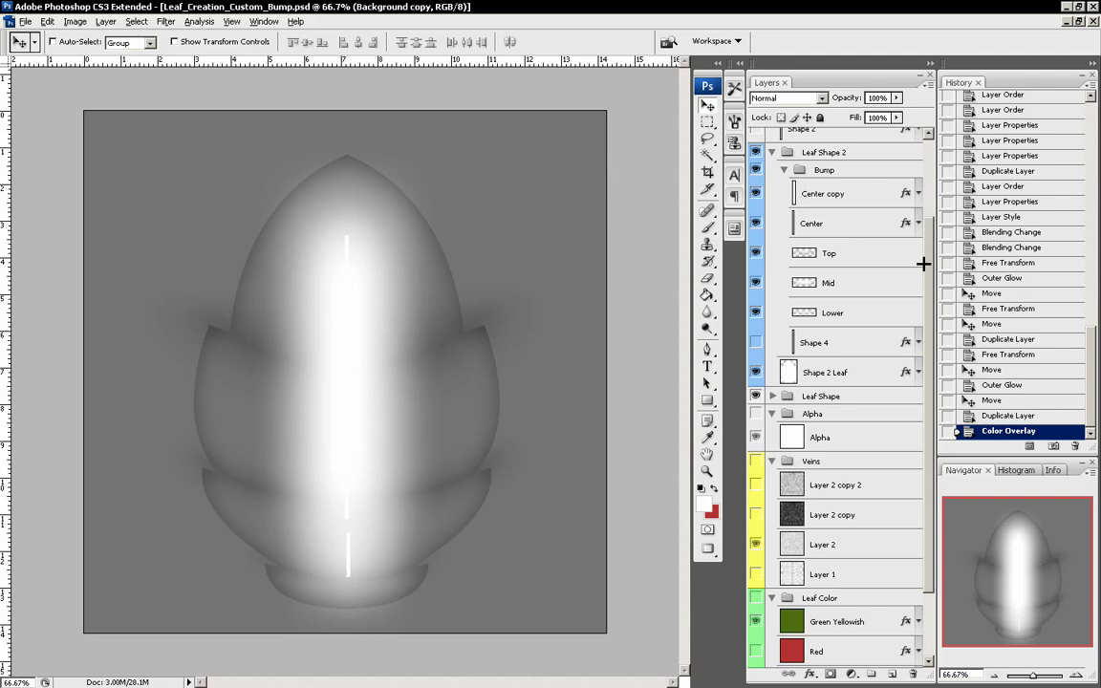
pyautogui.scroll(-3, 925, 266)
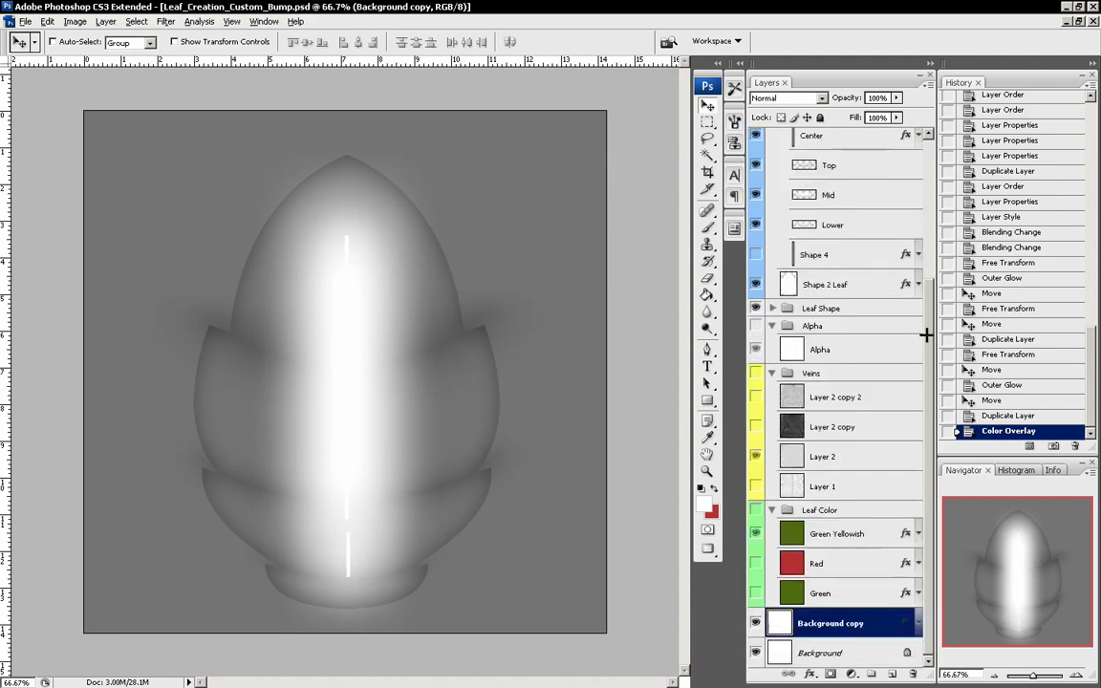
pyautogui.click(756, 624)
# - Duplicate the Shape 2 Leaf layer, place the copy beneath the original and hide the copy
pyautogui.scroll(5, 841, 459)
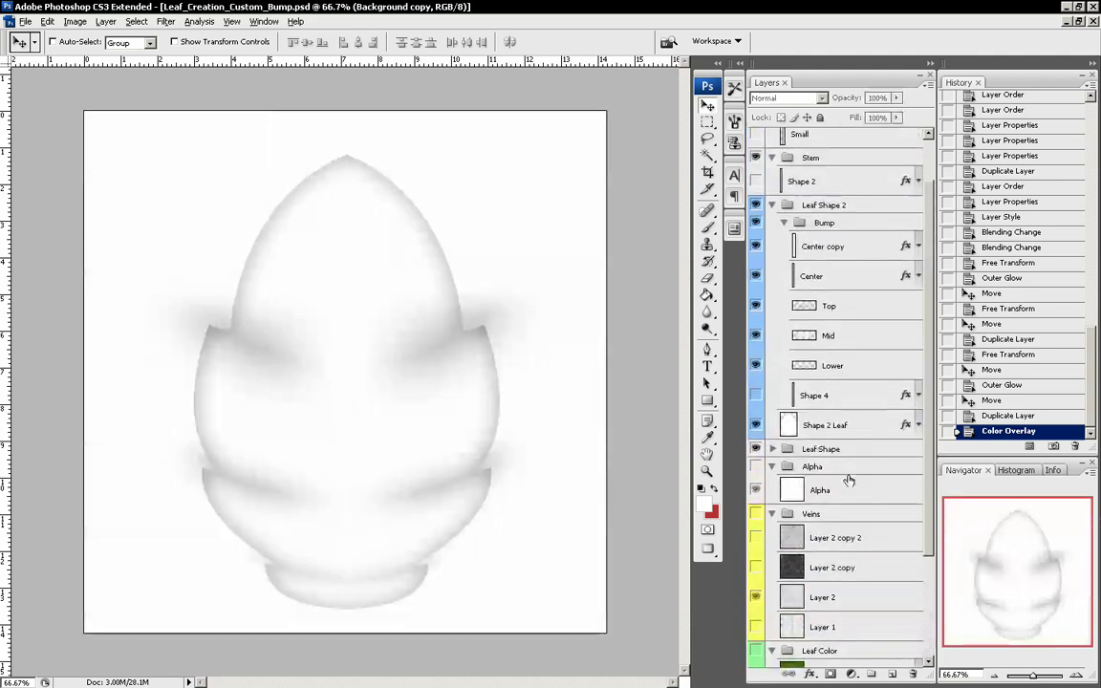
pyautogui.click(837, 420)
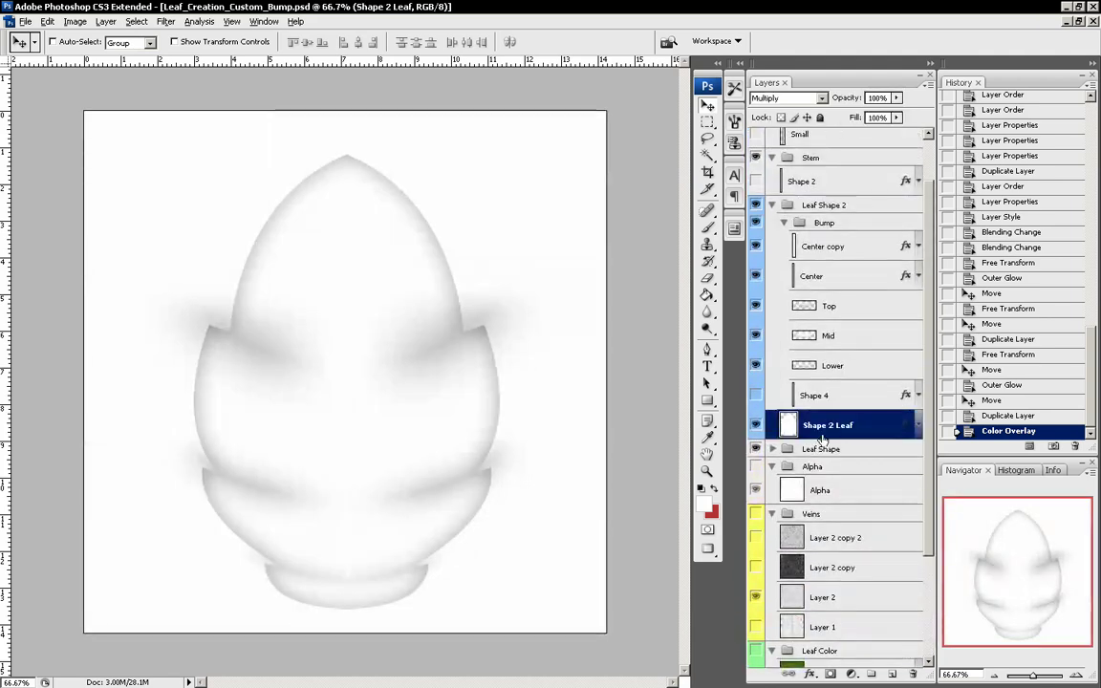
pyautogui.moveTo(824, 435); pyautogui.dragTo(893, 674)
pyautogui.moveTo(832, 417); pyautogui.dragTo(848, 441)
pyautogui.click(755, 437)
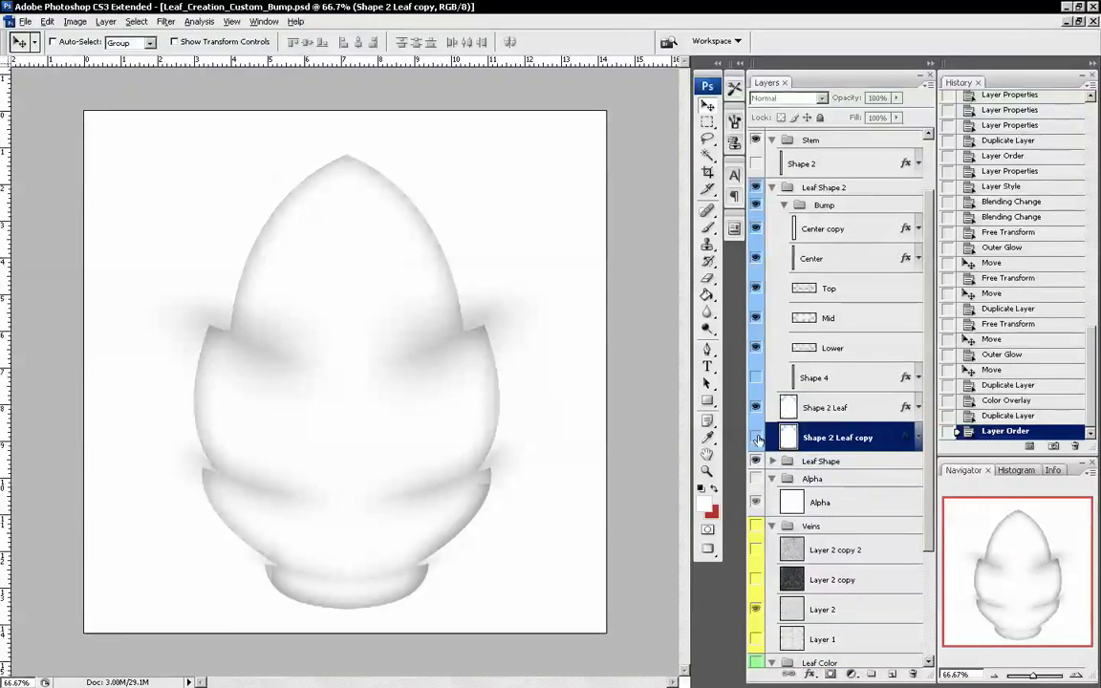
# - Add a Drop Shadow to the Shape 2 Leaf layer with 0 px distance and 32% opacity
pyautogui.click(840, 409)
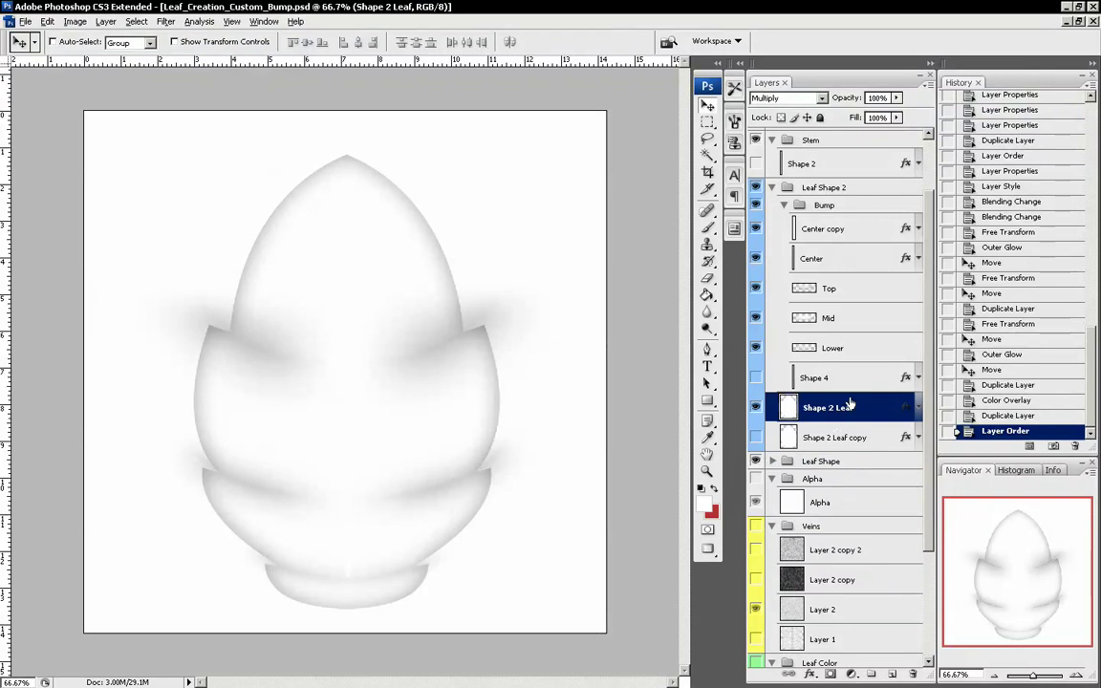
pyautogui.doubleClick(849, 406)
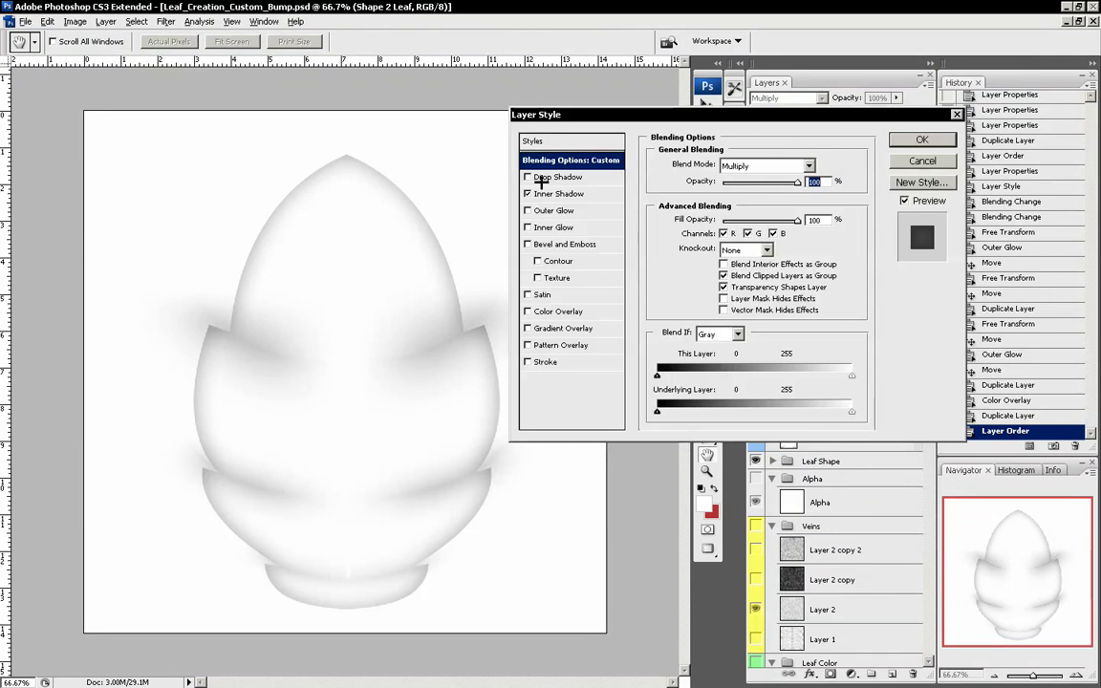
pyautogui.click(577, 195)
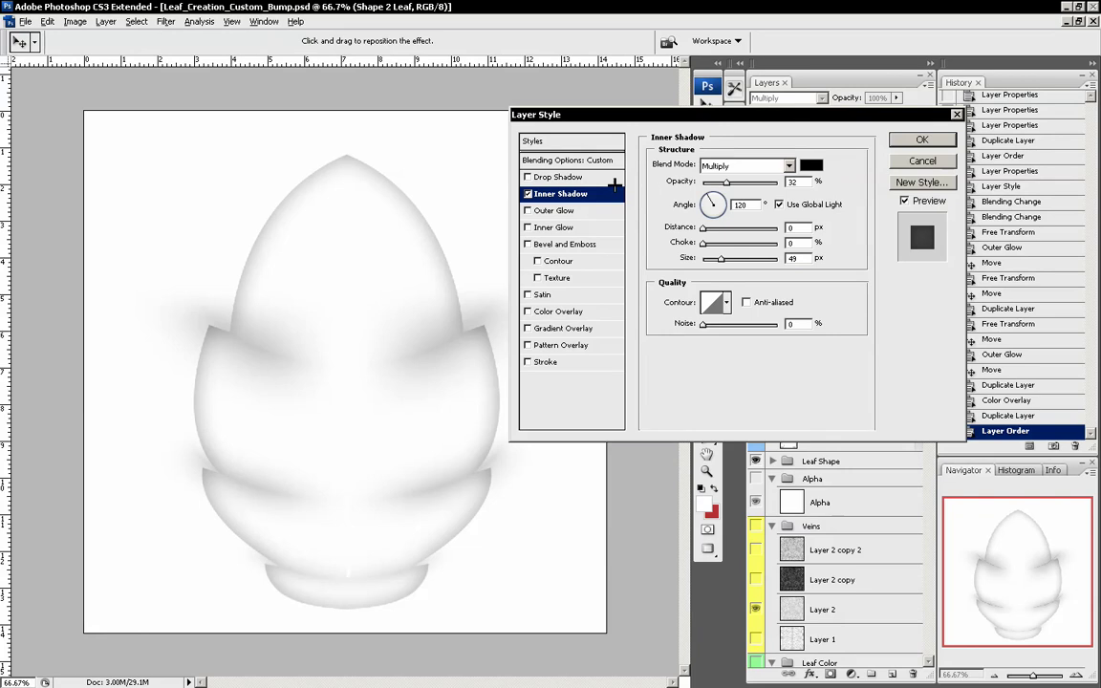
pyautogui.click(554, 176)
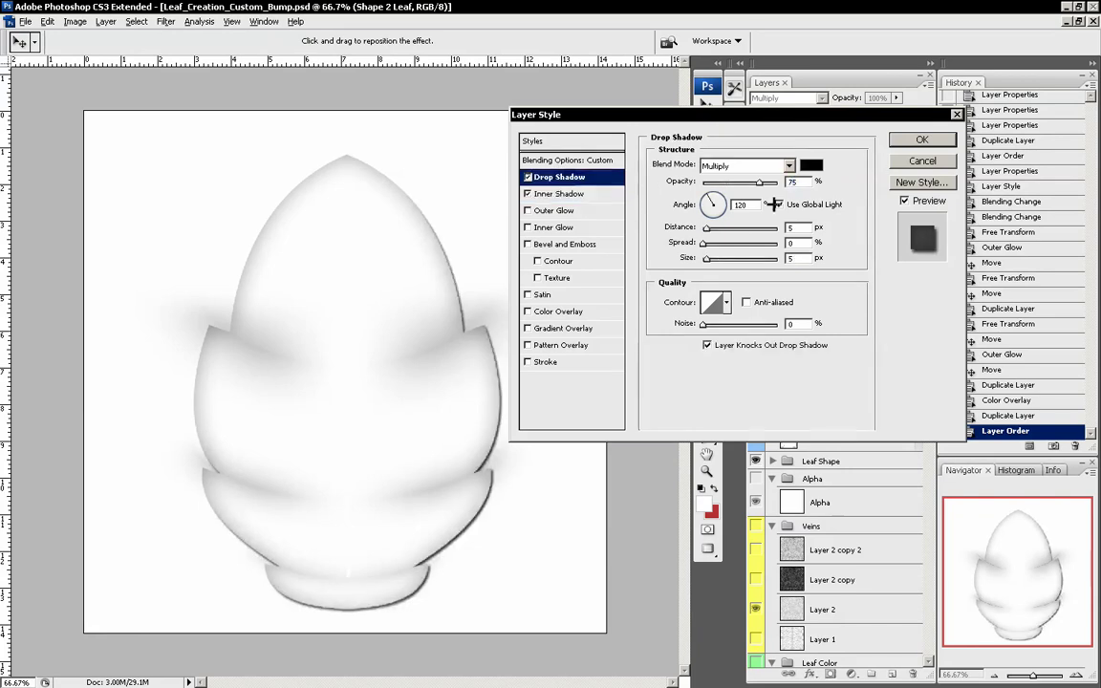
pyautogui.moveTo(732, 226); pyautogui.dragTo(703, 228)
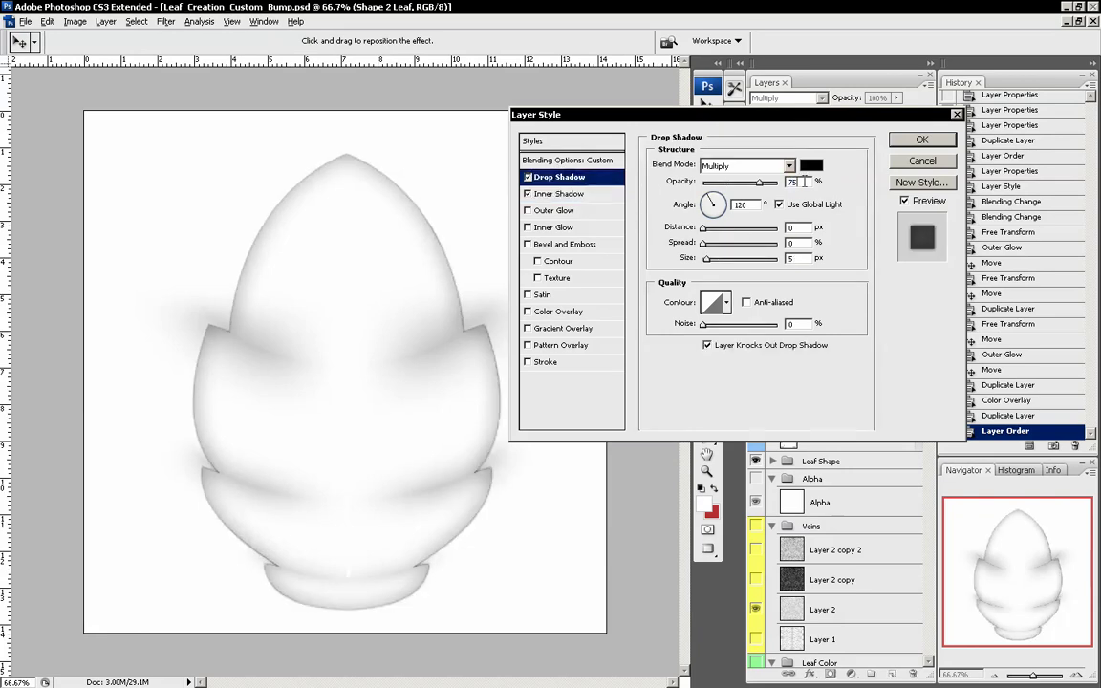
pyautogui.doubleClick(792, 181)
pyautogui.write('32')
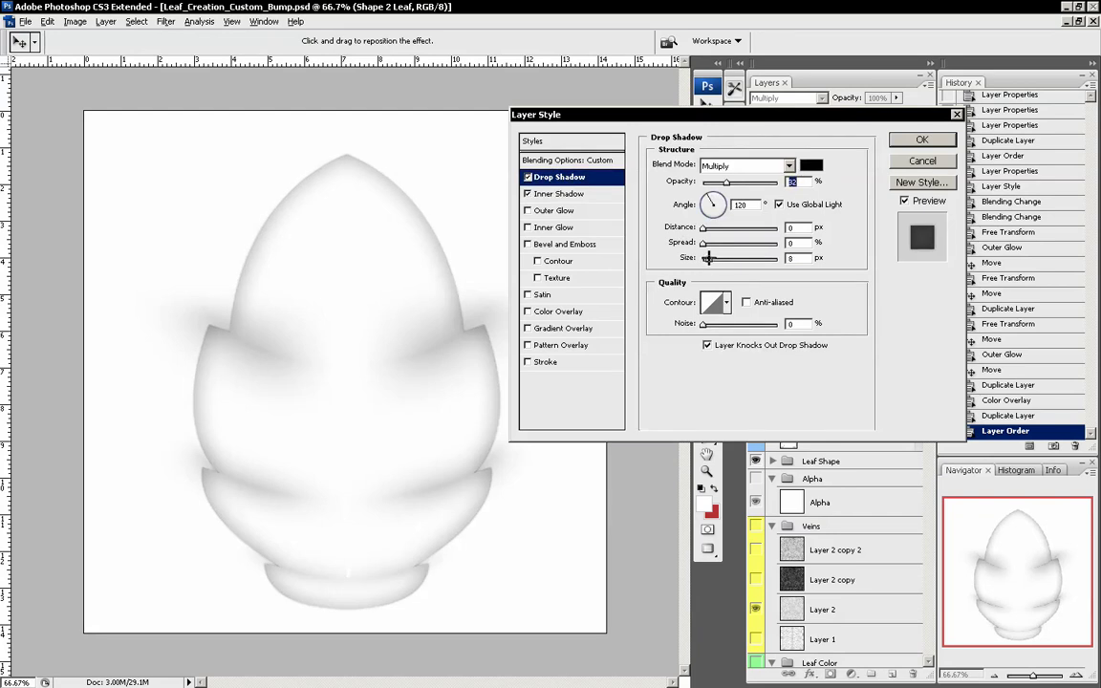
# - Set the Shape 2 Leaf Drop Shadow's spread to 0% and its size to about 84 px
pyautogui.moveTo(707, 258)
pyautogui.mouseDown()
pyautogui.moveTo(732, 258)
pyautogui.moveTo(710, 245)
pyautogui.mouseUp()
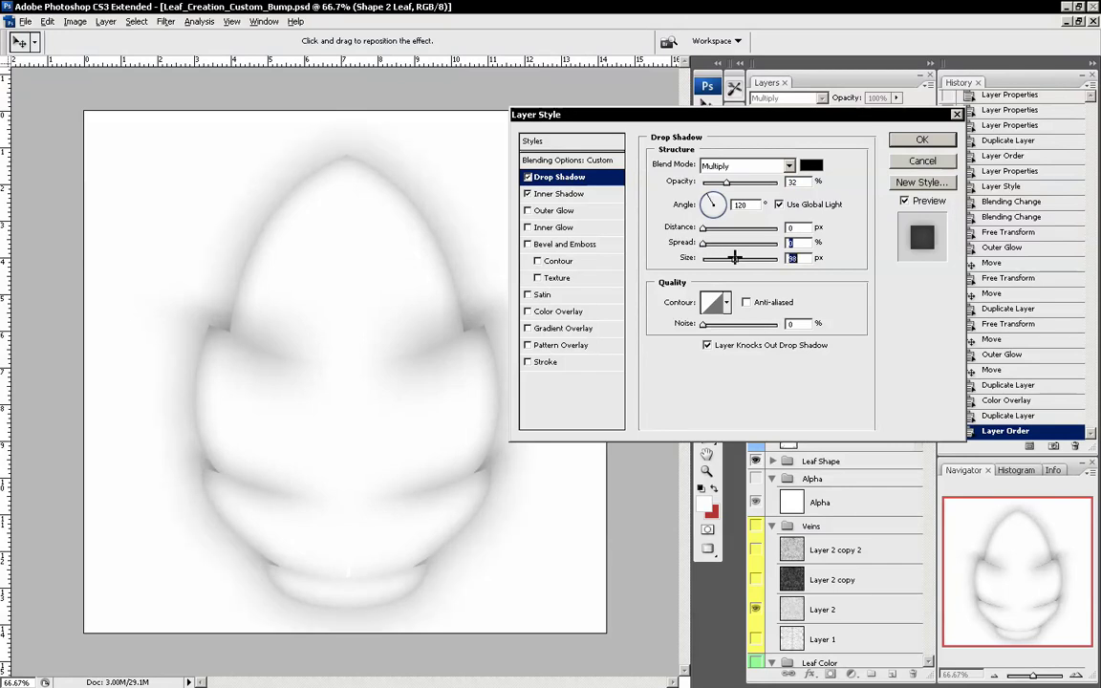
pyautogui.moveTo(726, 258); pyautogui.dragTo(711, 245)
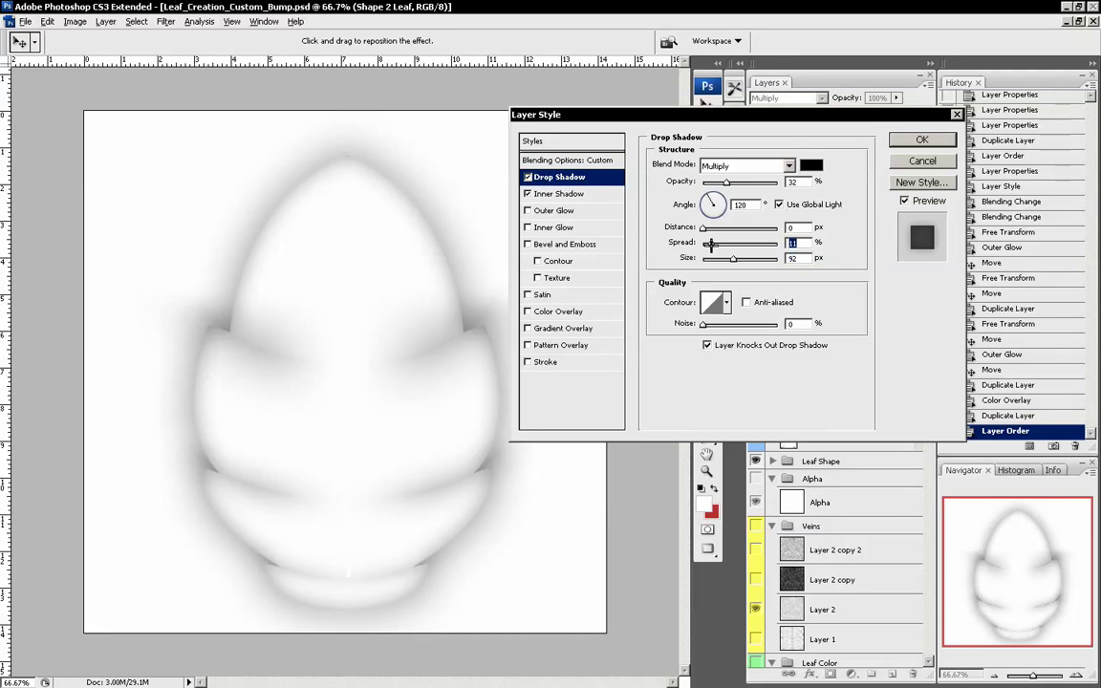
pyautogui.moveTo(712, 245); pyautogui.dragTo(706, 245)
pyautogui.moveTo(735, 258); pyautogui.dragTo(705, 244)
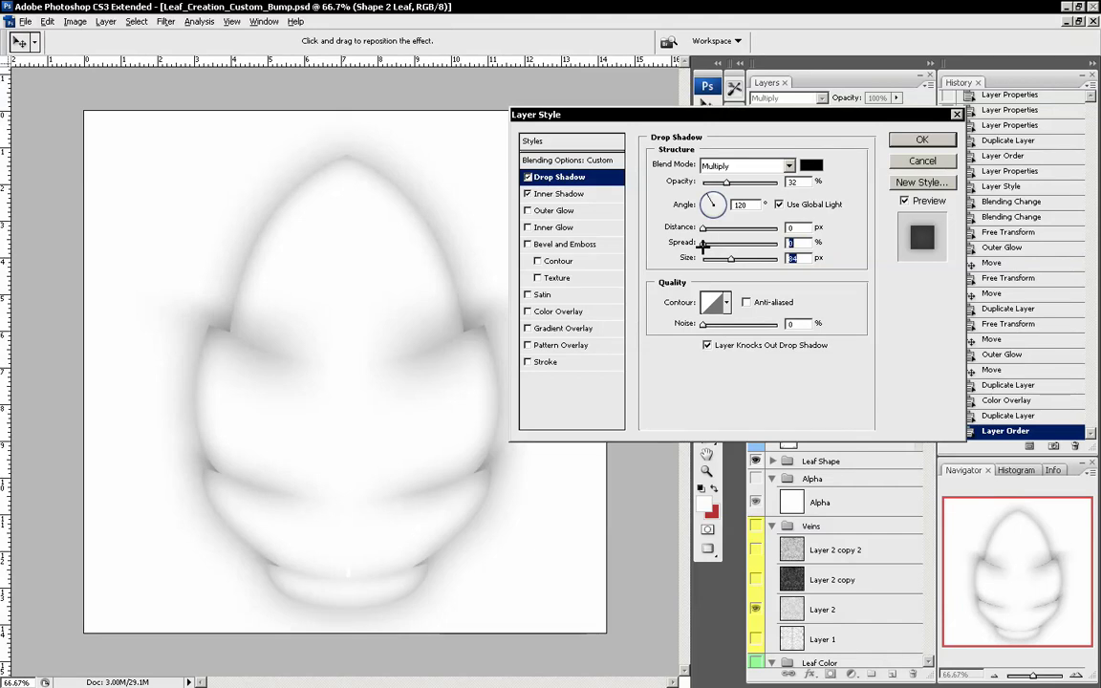
pyautogui.click(922, 140)
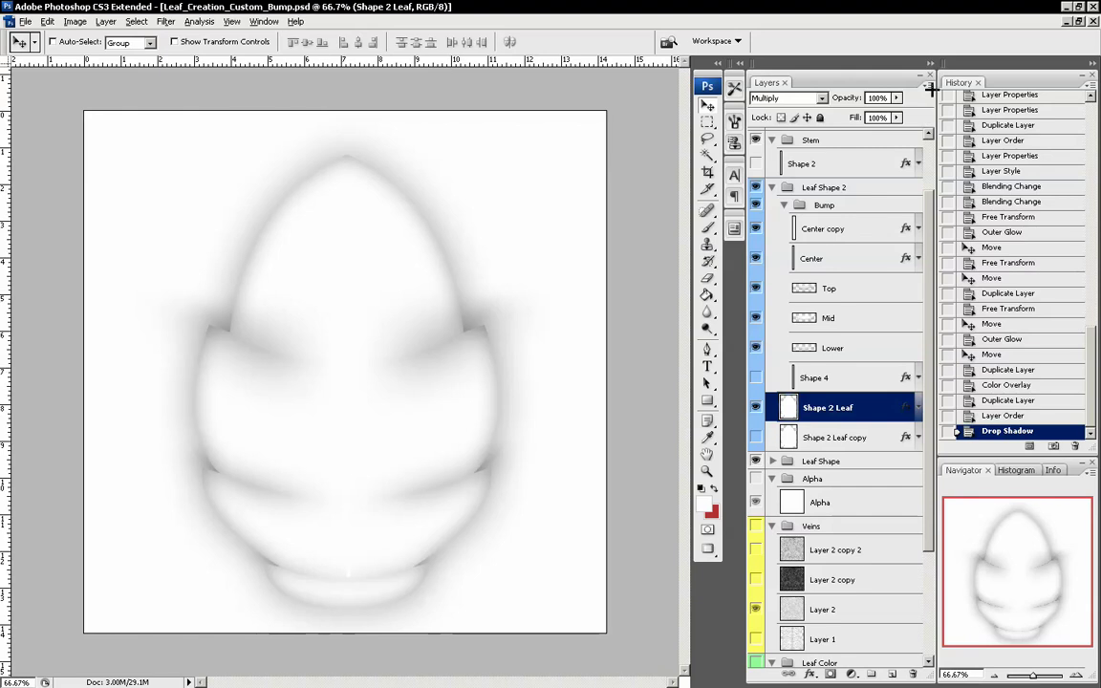
# - Create a new blank layer with the default settings and place it directly beneath the Shape 2 Leaf layer
pyautogui.click(929, 85)
pyautogui.click(841, 88)
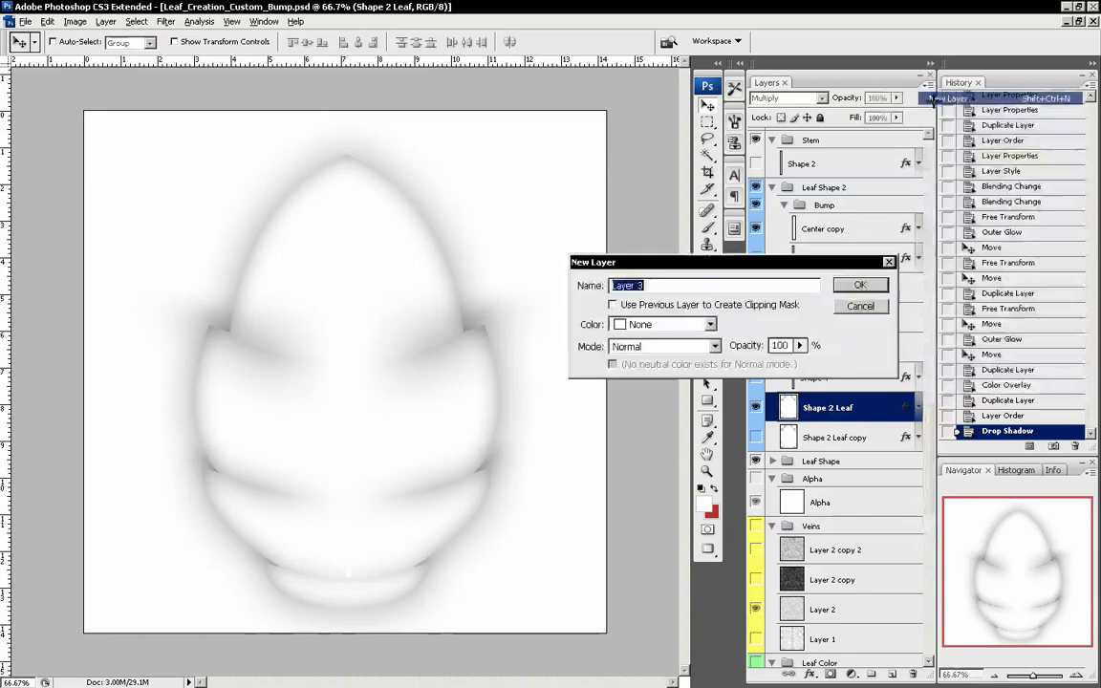
pyautogui.click(861, 284)
pyautogui.moveTo(823, 408); pyautogui.dragTo(841, 454)
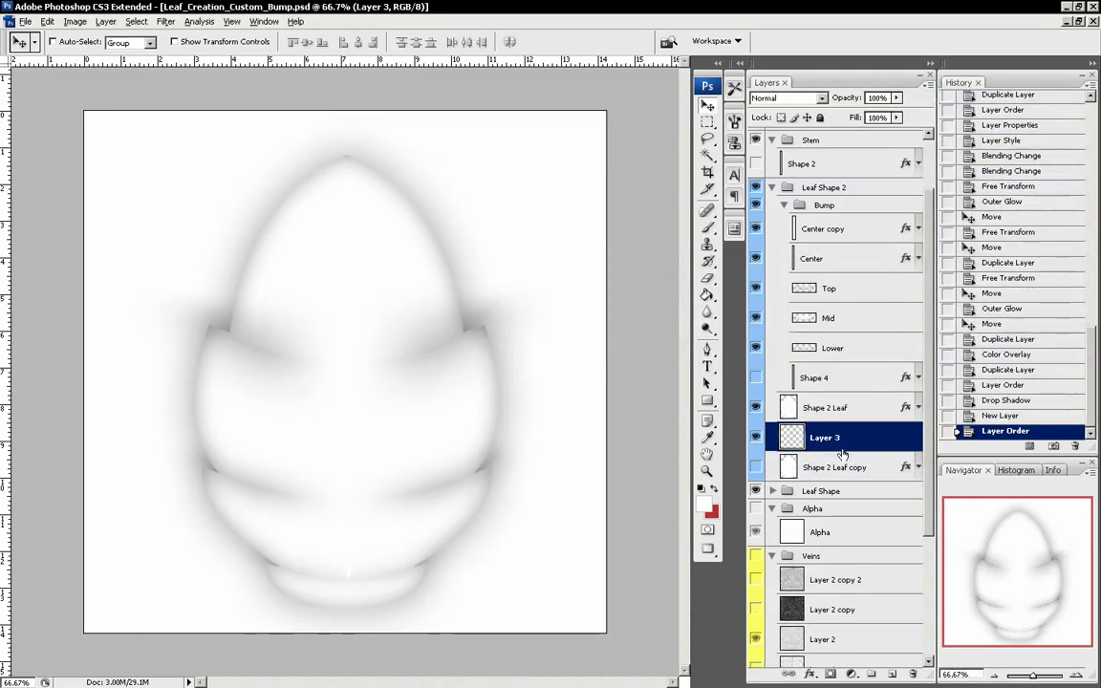
# - Try merging all layers from Center copy down through Layer 3, including Shape 4, into one layer, and undo the merge
pyautogui.keyDown('shift'); pyautogui.click(846, 232); pyautogui.keyUp('shift')
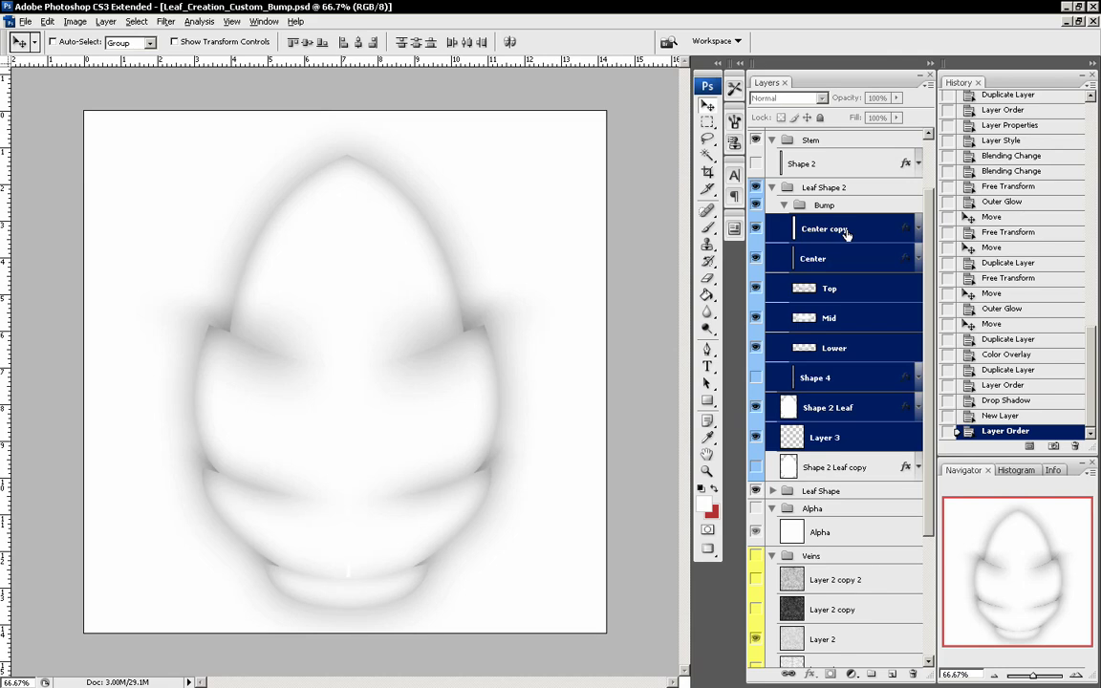
pyautogui.hotkey('ctrl', 'e')
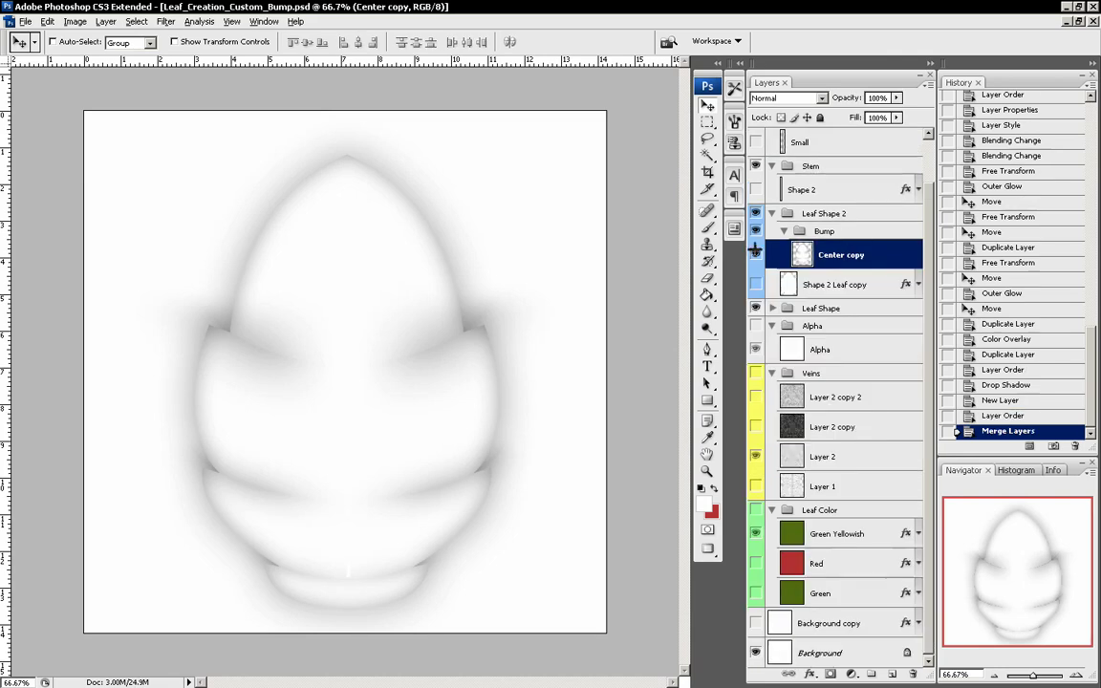
pyautogui.click(756, 254)
pyautogui.click(756, 254)
pyautogui.hotkey('ctrl', 'z')
# - Preview the Shape 4 layer, hide it again and move it out of the Bump group to beneath Layer 3
pyautogui.click(834, 402)
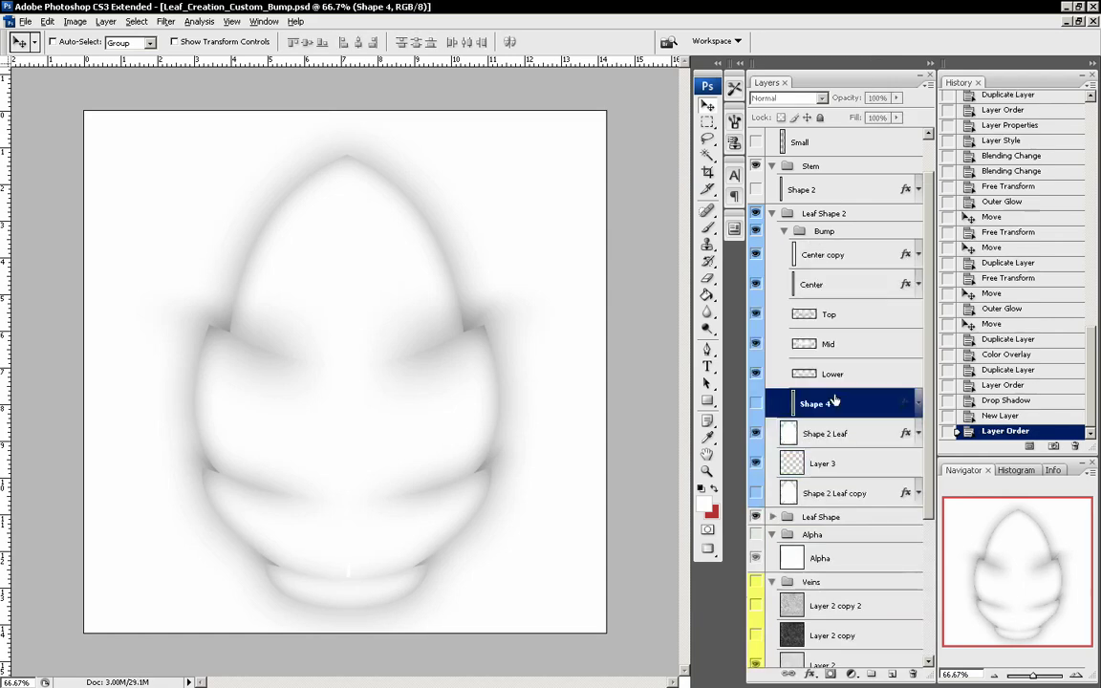
pyautogui.click(758, 405)
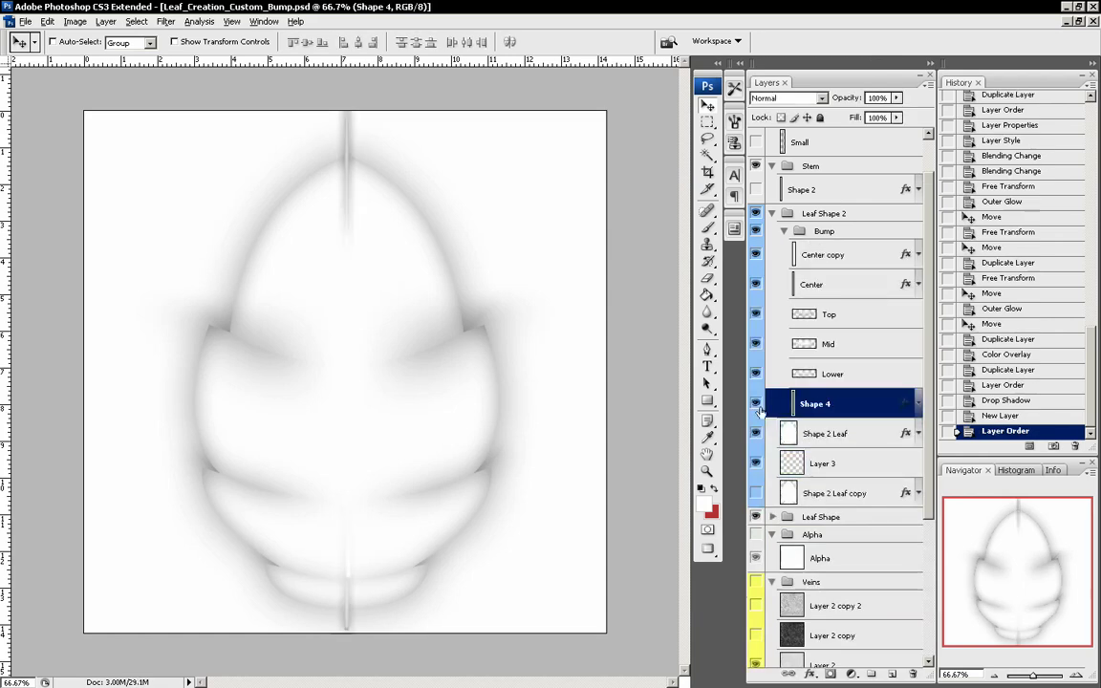
pyautogui.click(759, 407)
pyautogui.moveTo(861, 404); pyautogui.dragTo(851, 476)
# - Merge the layers from Center copy down through Layer 3 into one layer and check it by toggling its visibility
pyautogui.click(851, 436)
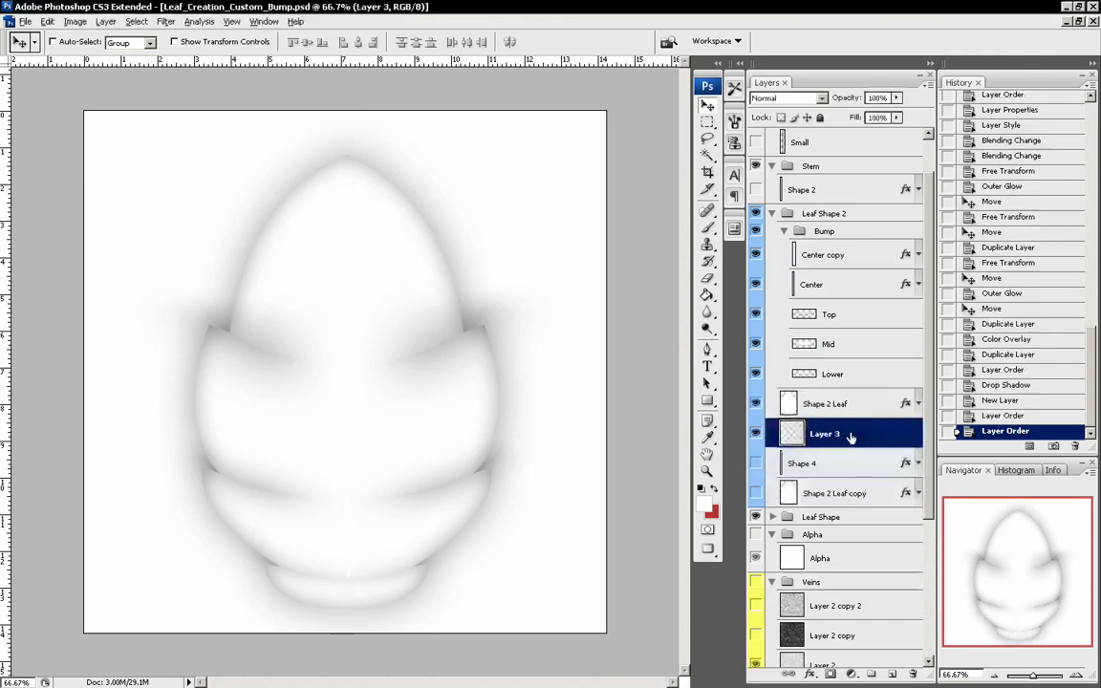
pyautogui.keyDown('shift'); pyautogui.click(841, 257); pyautogui.keyUp('shift')
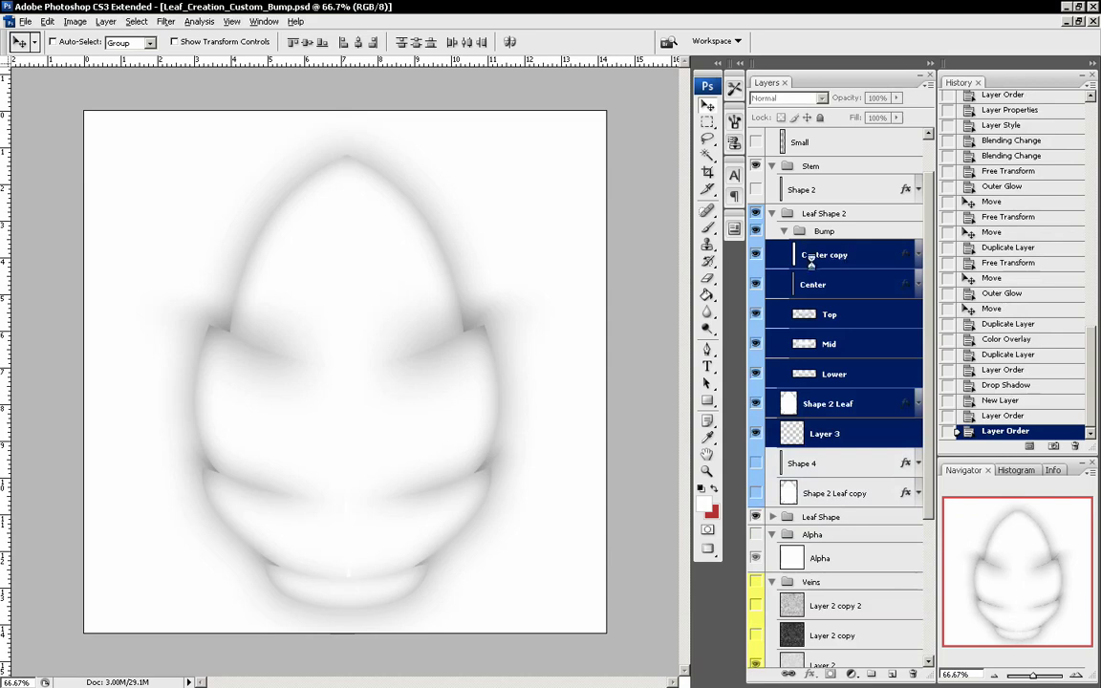
pyautogui.hotkey('ctrl', 'e')
pyautogui.click(755, 255)
pyautogui.click(755, 256)
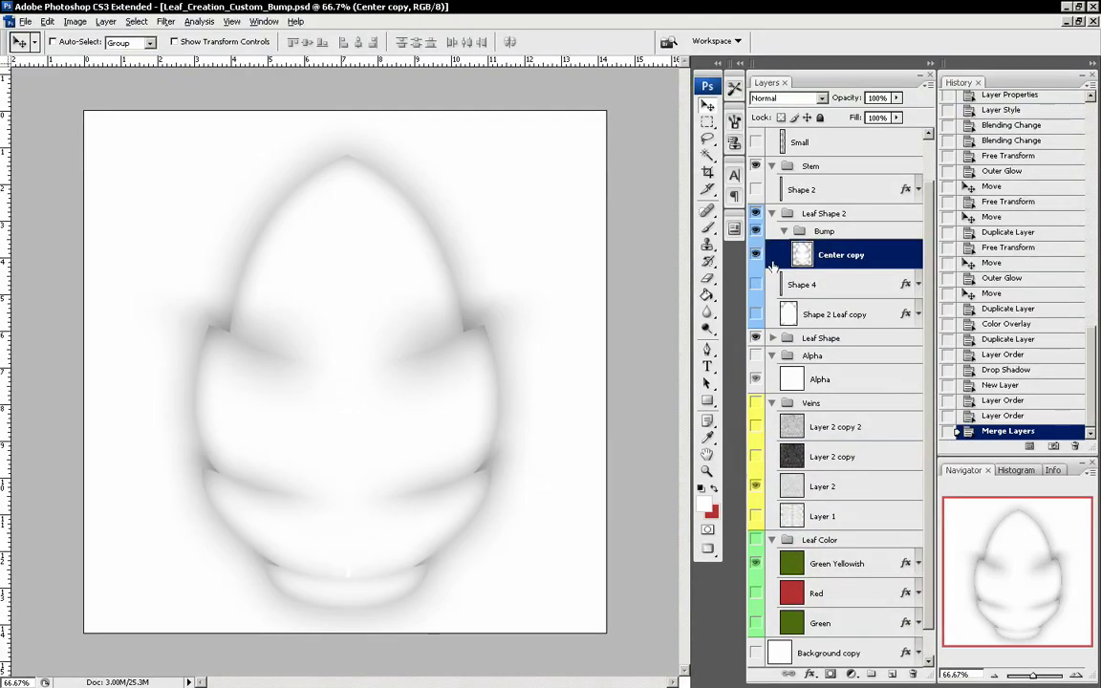
# - Show the Background copy layer behind the merged leaf bump
pyautogui.scroll(-1, 801, 352)
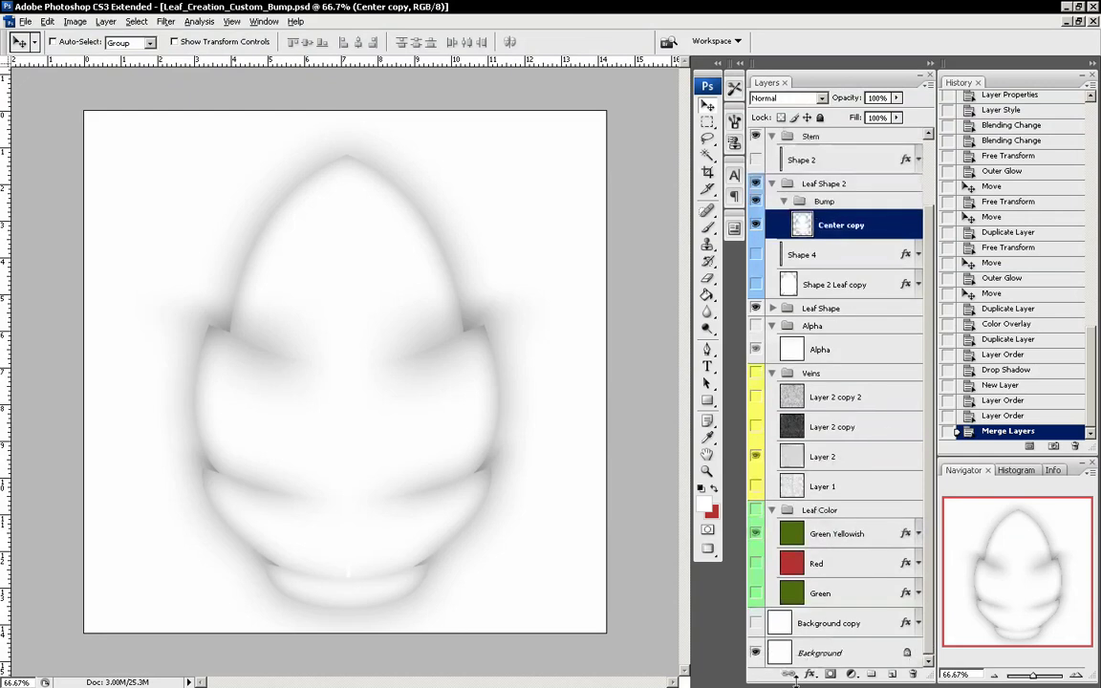
pyautogui.click(756, 622)
pyautogui.scroll(1, 831, 511)
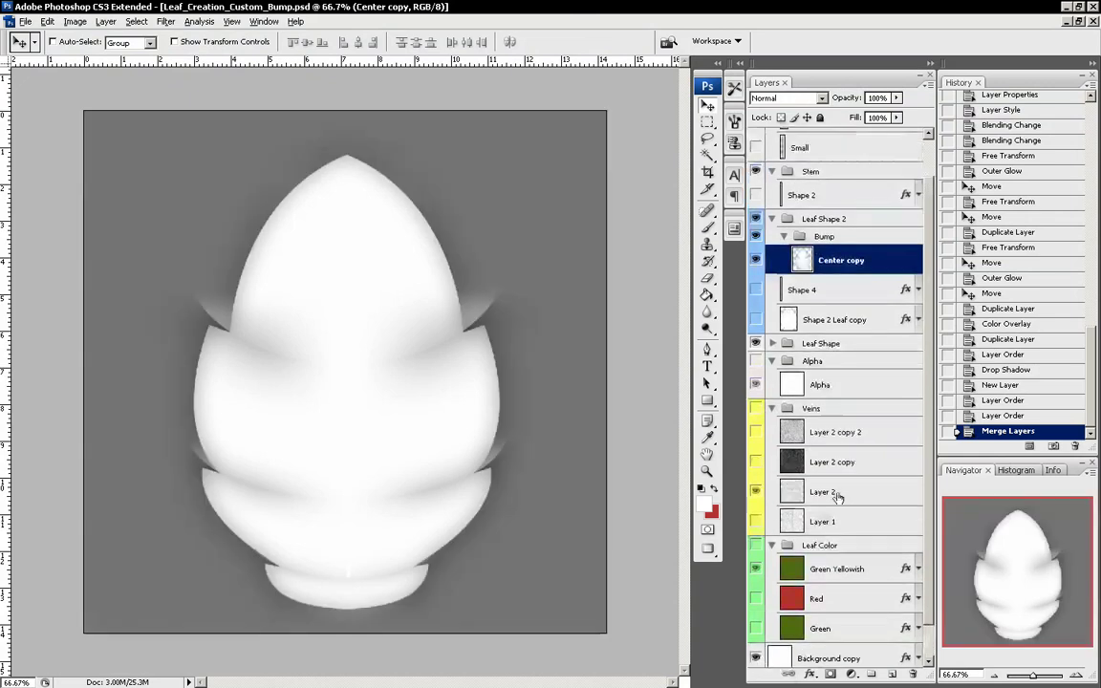
# - Set the merged Center copy layer to Multiply blending and rename it Edge Bump
pyautogui.click(789, 97)
pyautogui.click(786, 155)
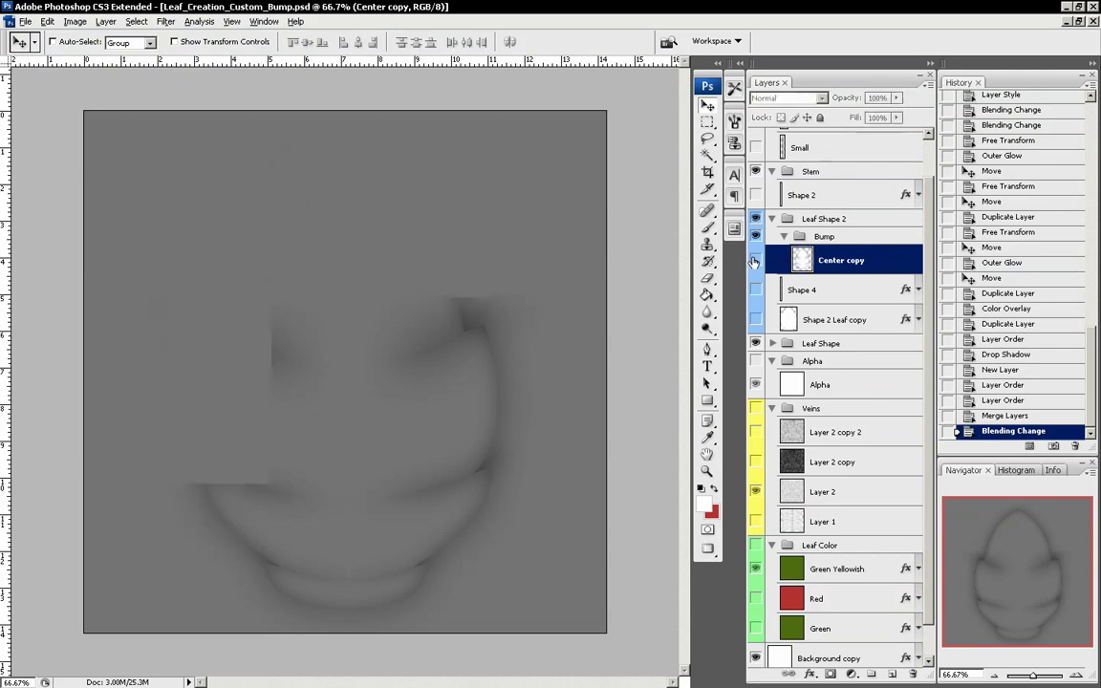
pyautogui.rightClick(860, 257)
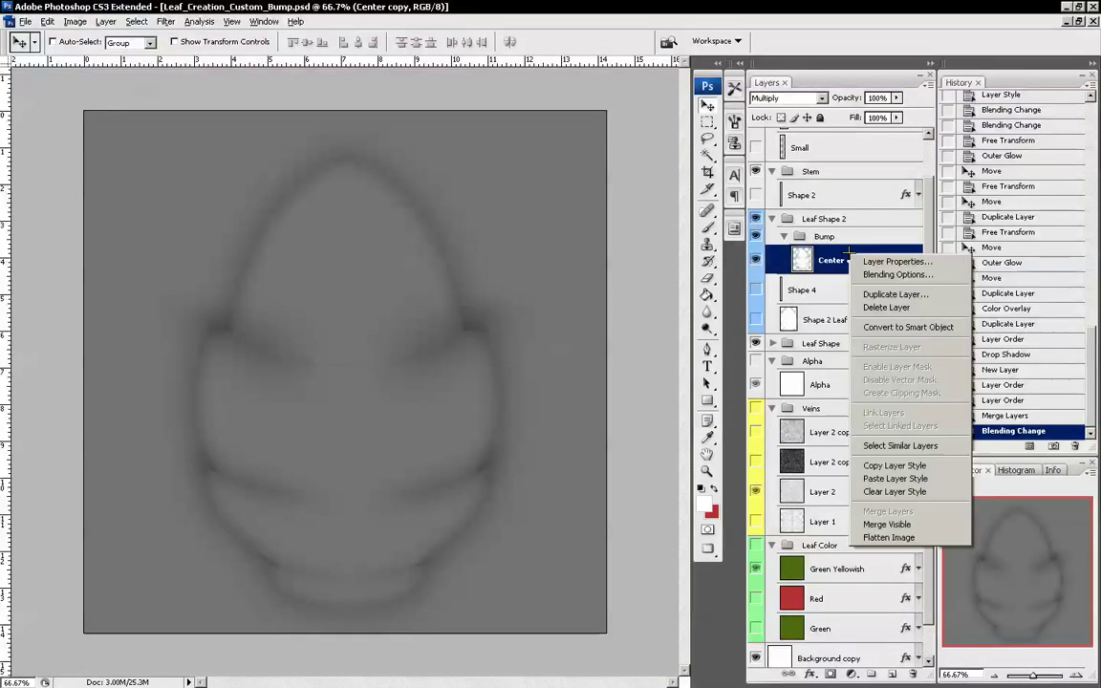
pyautogui.click(872, 261)
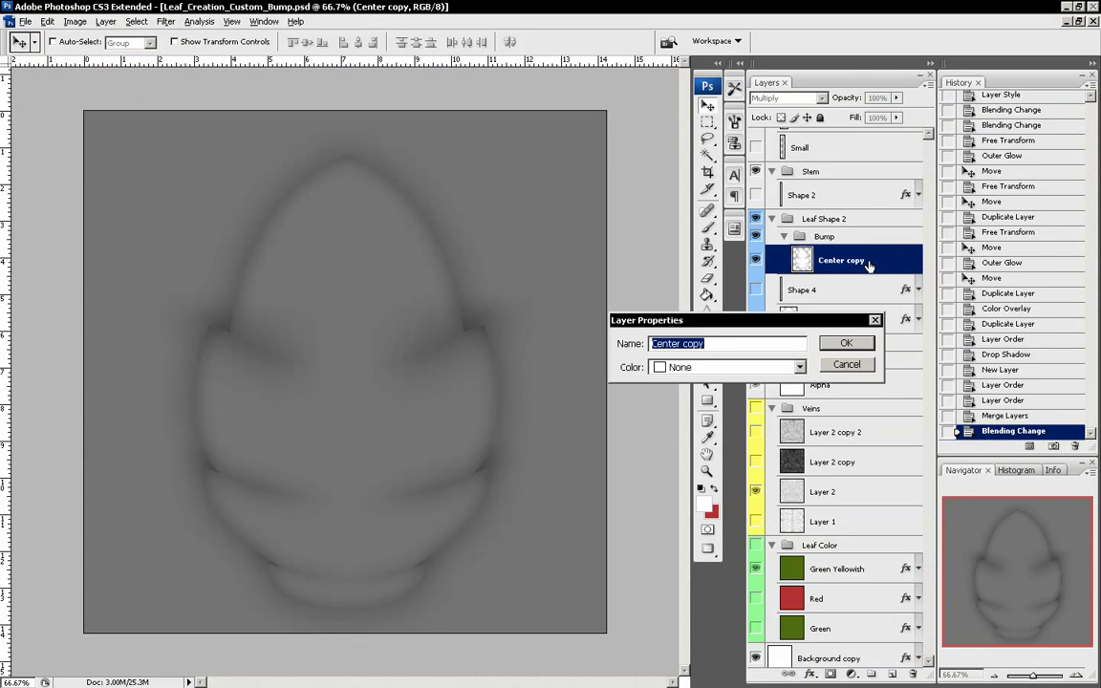
pyautogui.write('E')
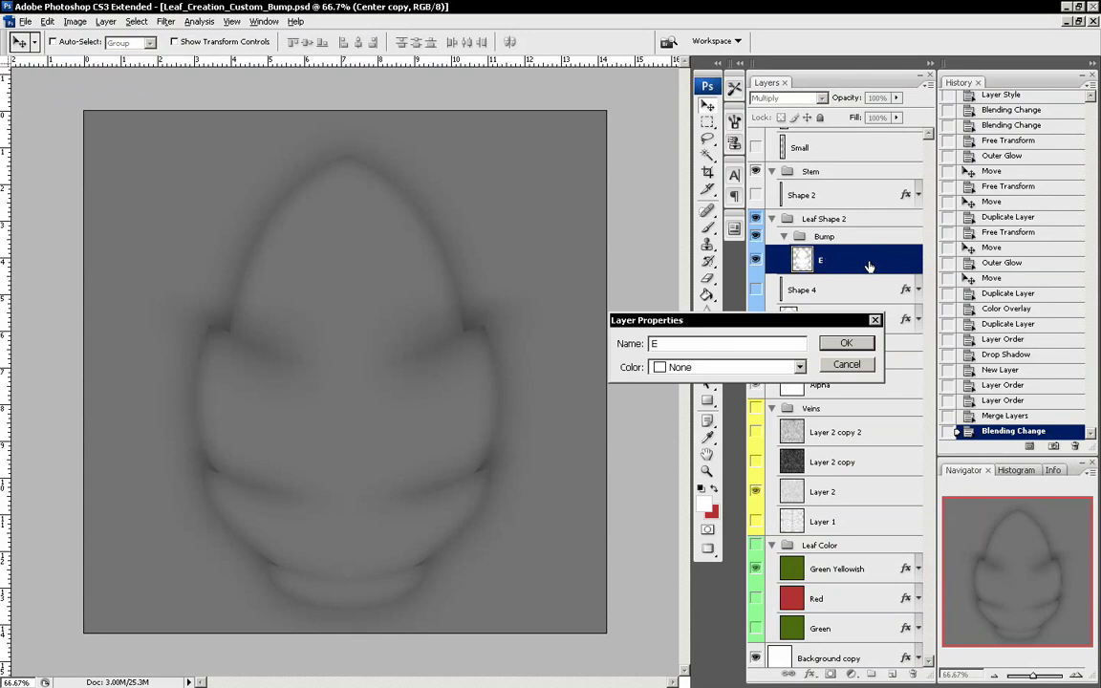
pyautogui.write('dge Bump')
pyautogui.press('Return')
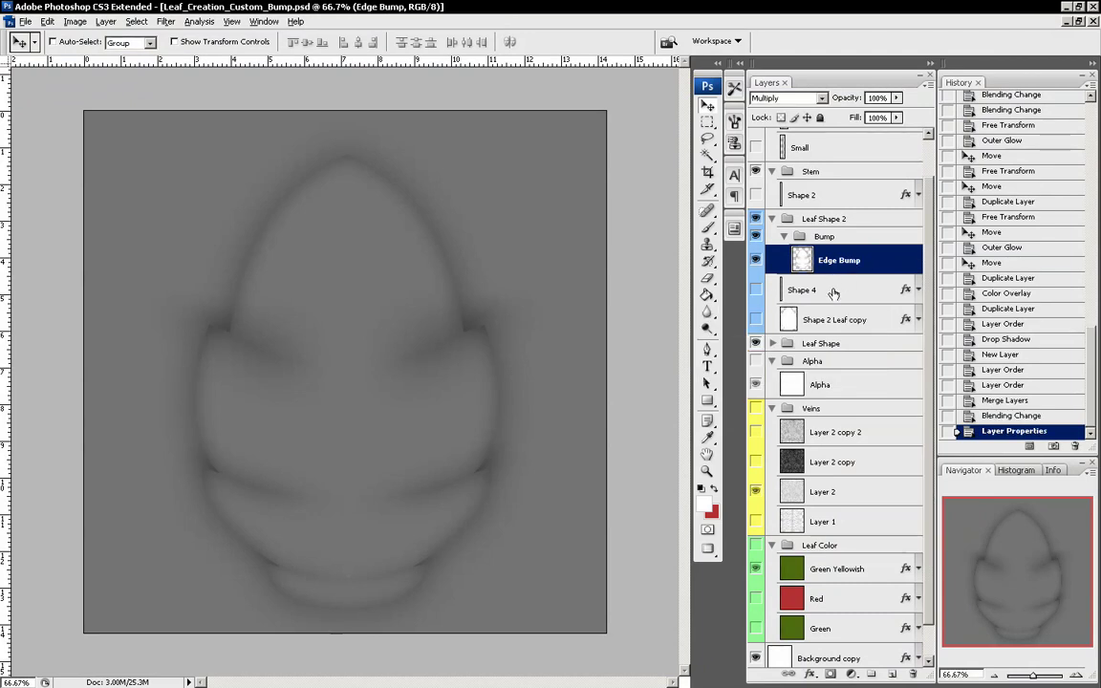
# - Move the Shape 4 layer into the Bump group above Edge Bump, show it and set its blending to Multiply
pyautogui.click(848, 291)
pyautogui.moveTo(822, 297); pyautogui.dragTo(841, 264)
pyautogui.click(757, 260)
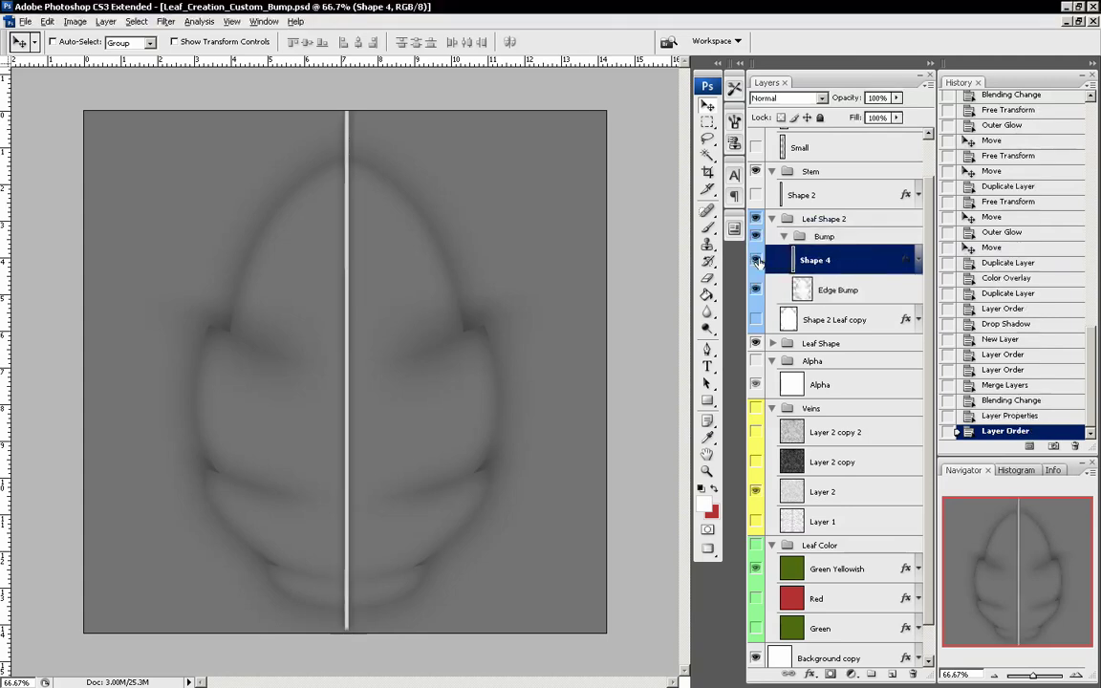
pyautogui.click(794, 98)
pyautogui.click(722, 153)
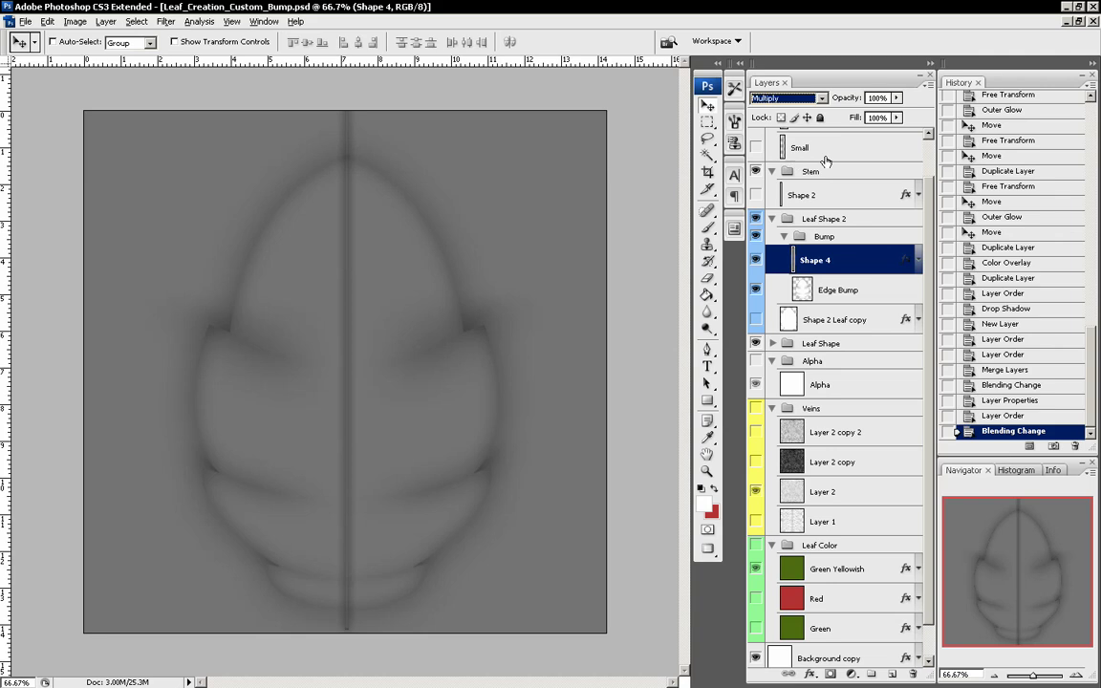
# - Lower Shape 4's Inner Shadow opacity to 43% and its Drop Shadow opacity to 33%, with the drop shadow size at 18 px
pyautogui.doubleClick(849, 256)
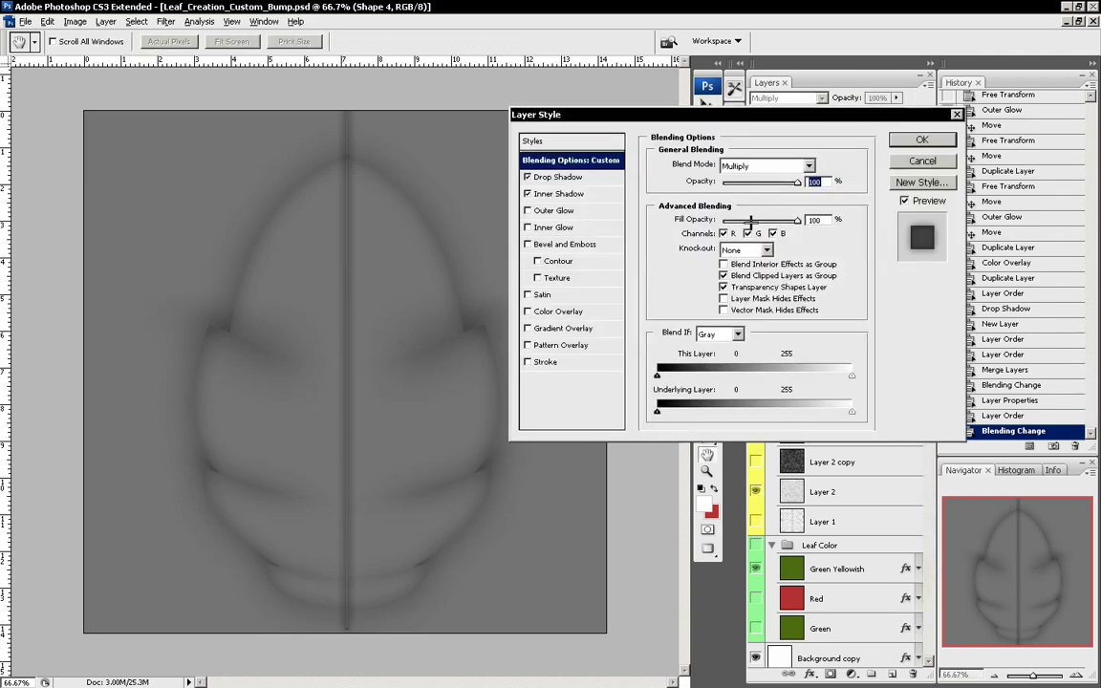
pyautogui.click(562, 194)
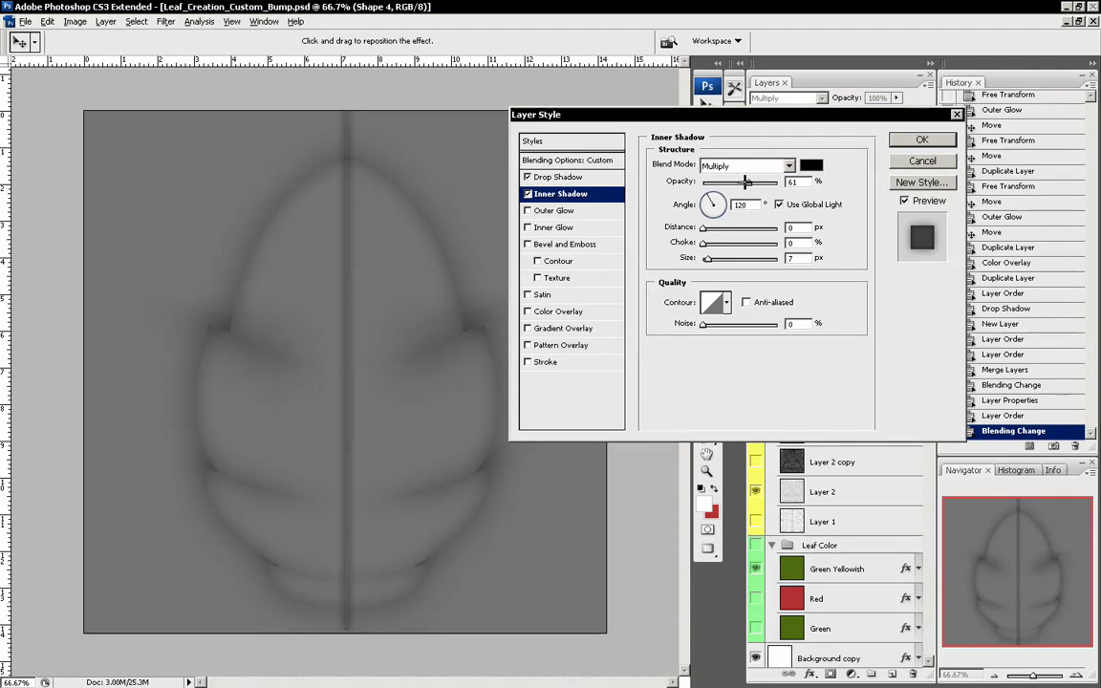
pyautogui.moveTo(746, 182); pyautogui.dragTo(739, 184)
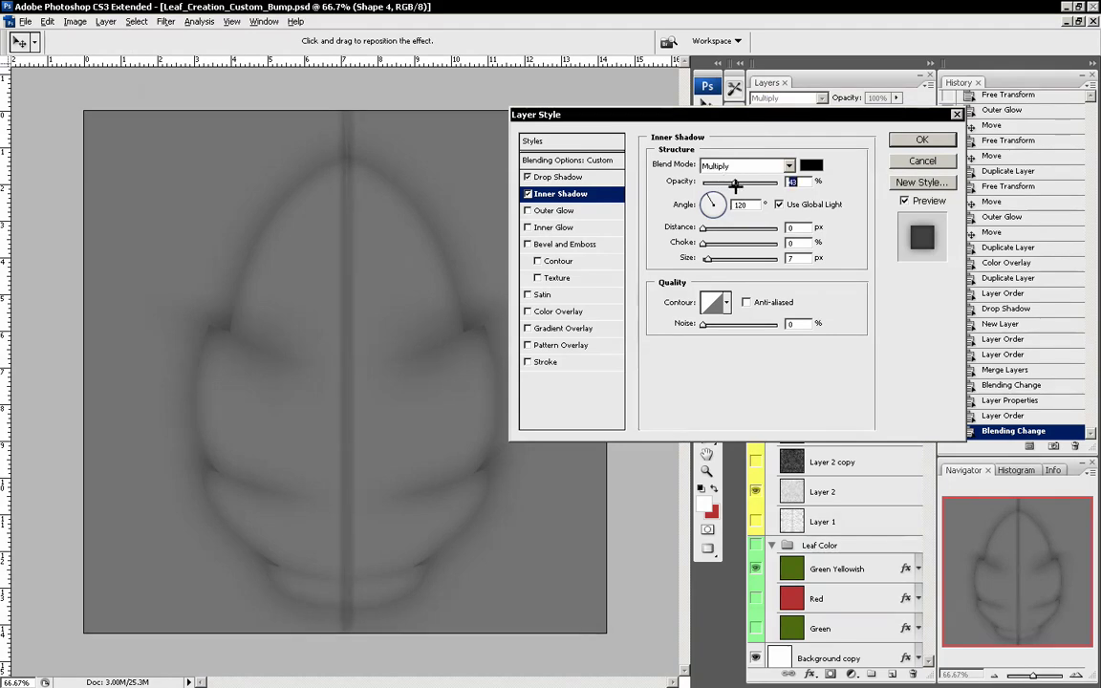
pyautogui.click(559, 177)
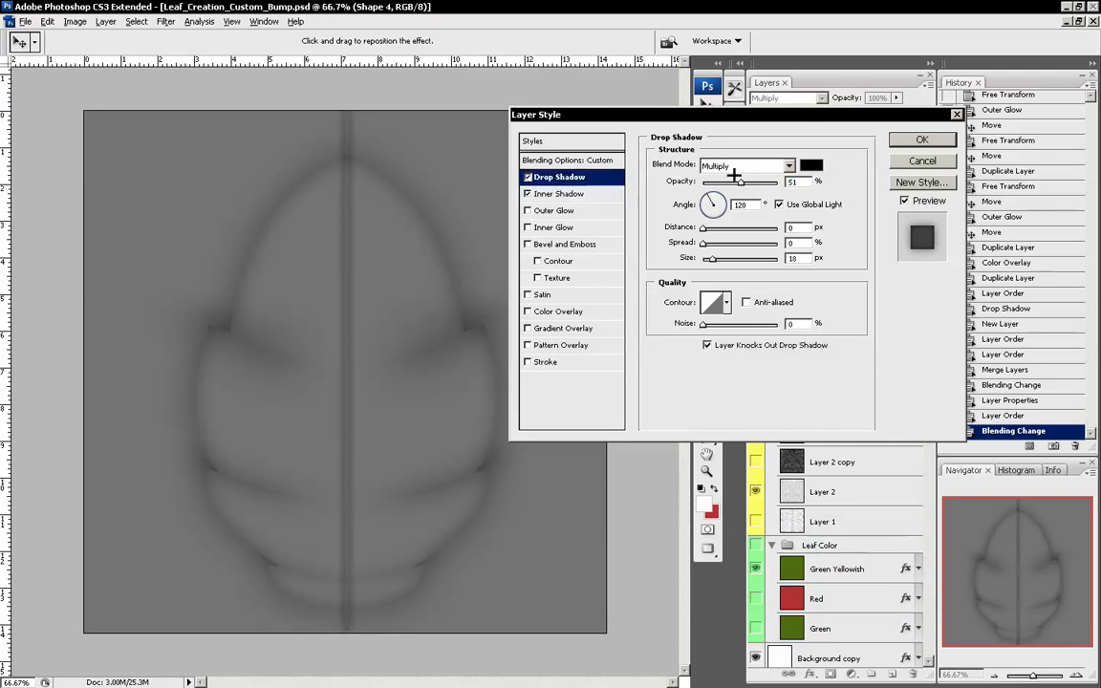
pyautogui.moveTo(737, 182); pyautogui.dragTo(723, 183)
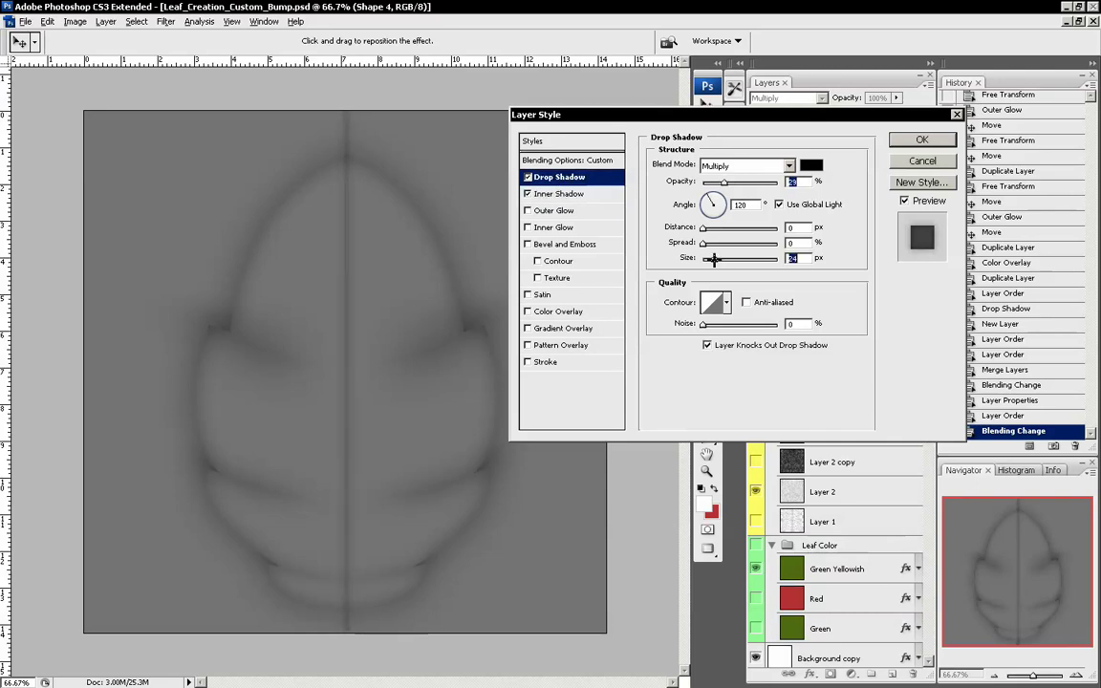
pyautogui.moveTo(711, 258); pyautogui.dragTo(717, 258)
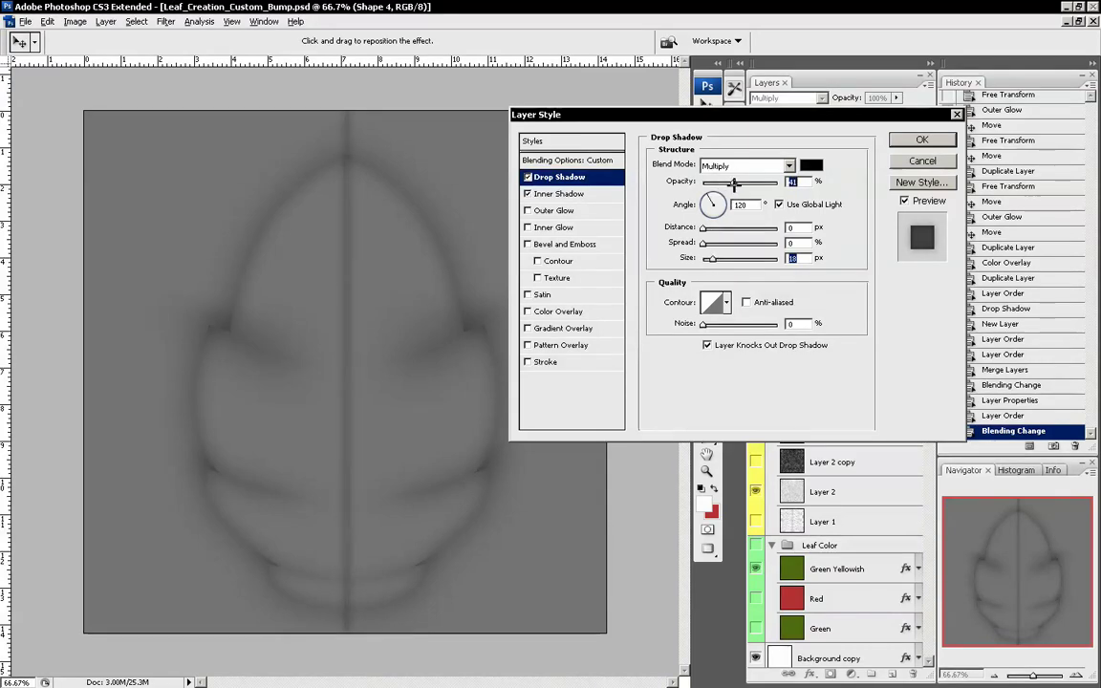
pyautogui.moveTo(723, 181); pyautogui.dragTo(727, 184)
# - Try other contours for Shape 4's Drop Shadow, return to the linear contour and turn on anti-aliasing
pyautogui.click(715, 303)
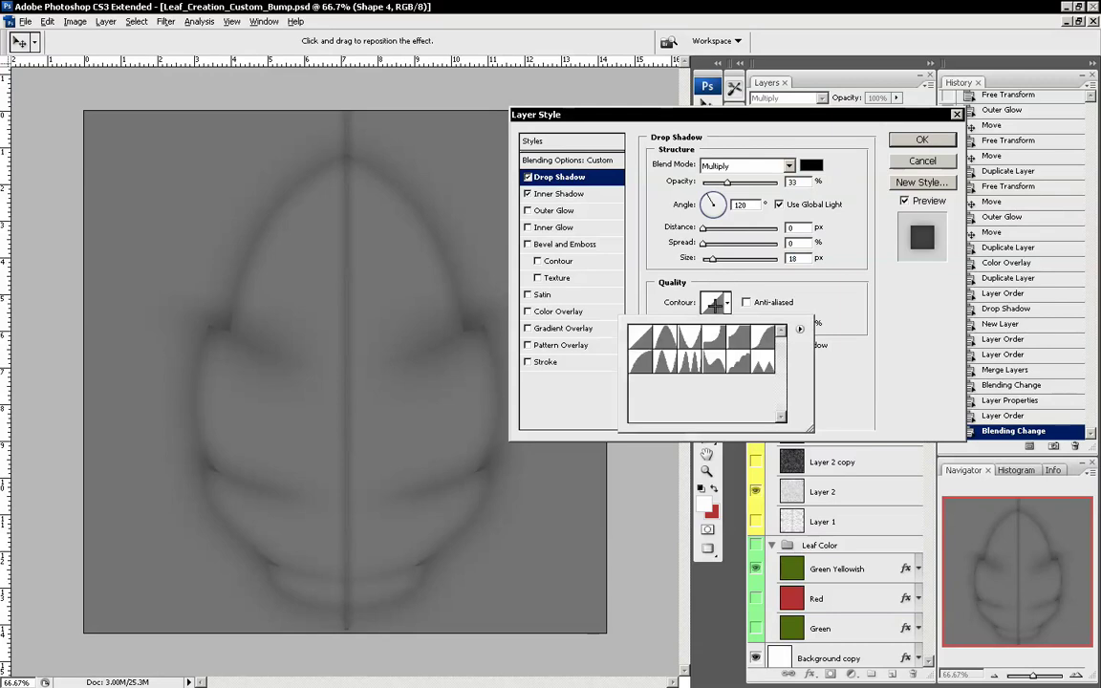
pyautogui.click(655, 354)
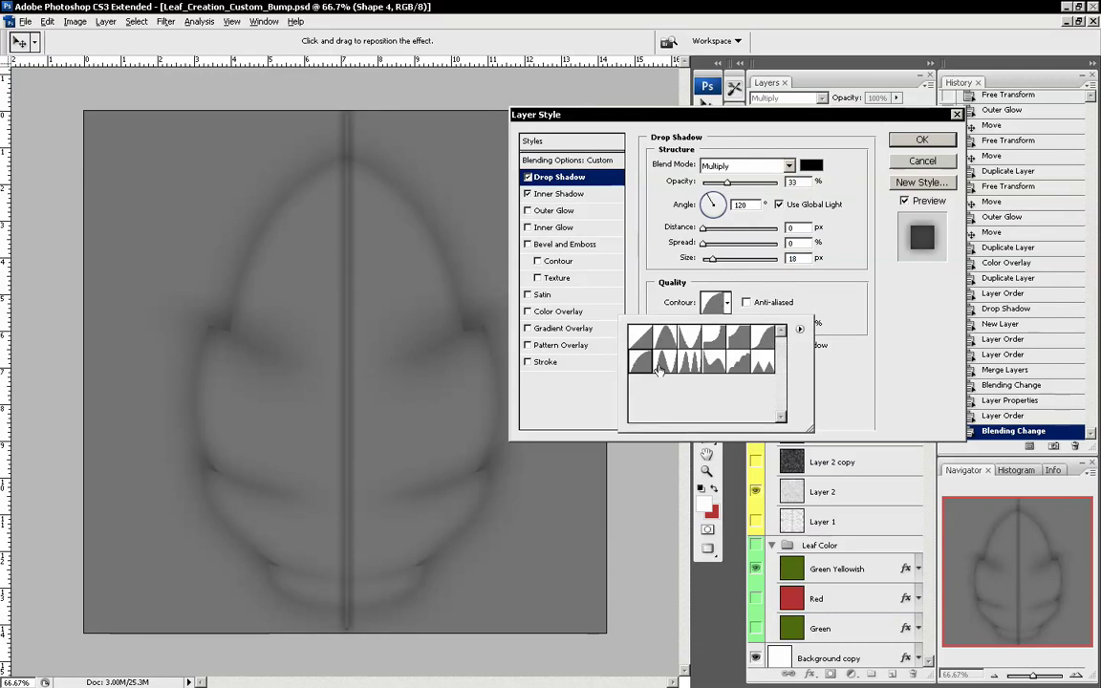
pyautogui.click(663, 361)
pyautogui.click(638, 337)
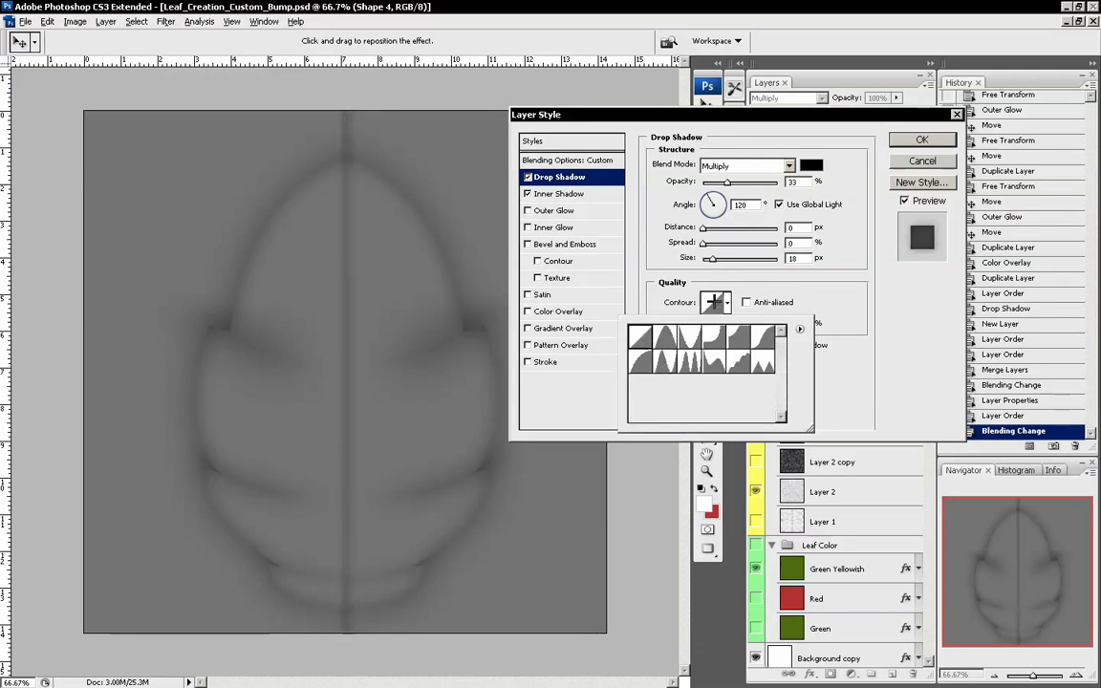
pyautogui.click(769, 304)
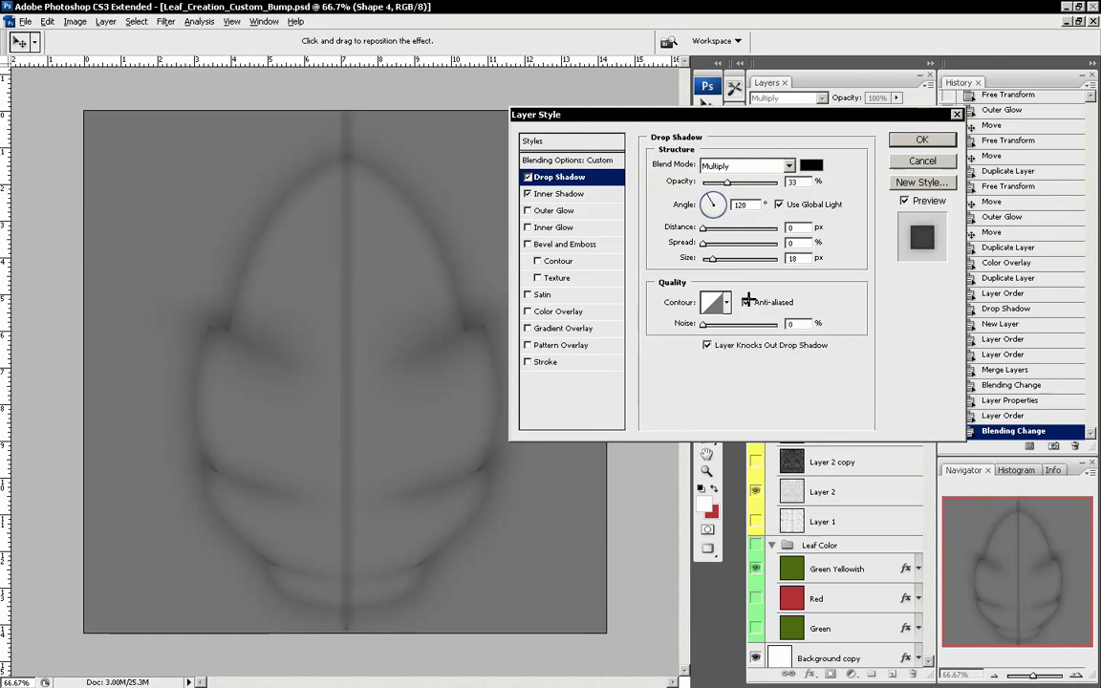
# - Set Shape 4's Inner Shadow and Drop Shadow opacities to 23% and the drop shadow size to 13 px, and apply the style
pyautogui.click(726, 181)
pyautogui.click(564, 194)
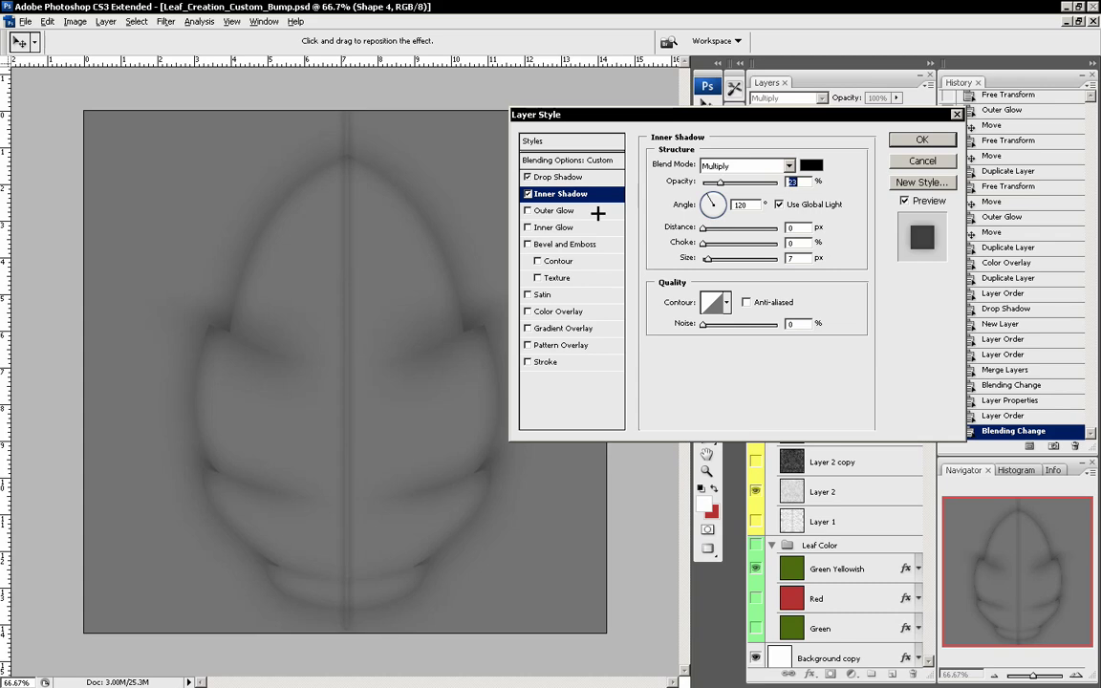
pyautogui.click(562, 176)
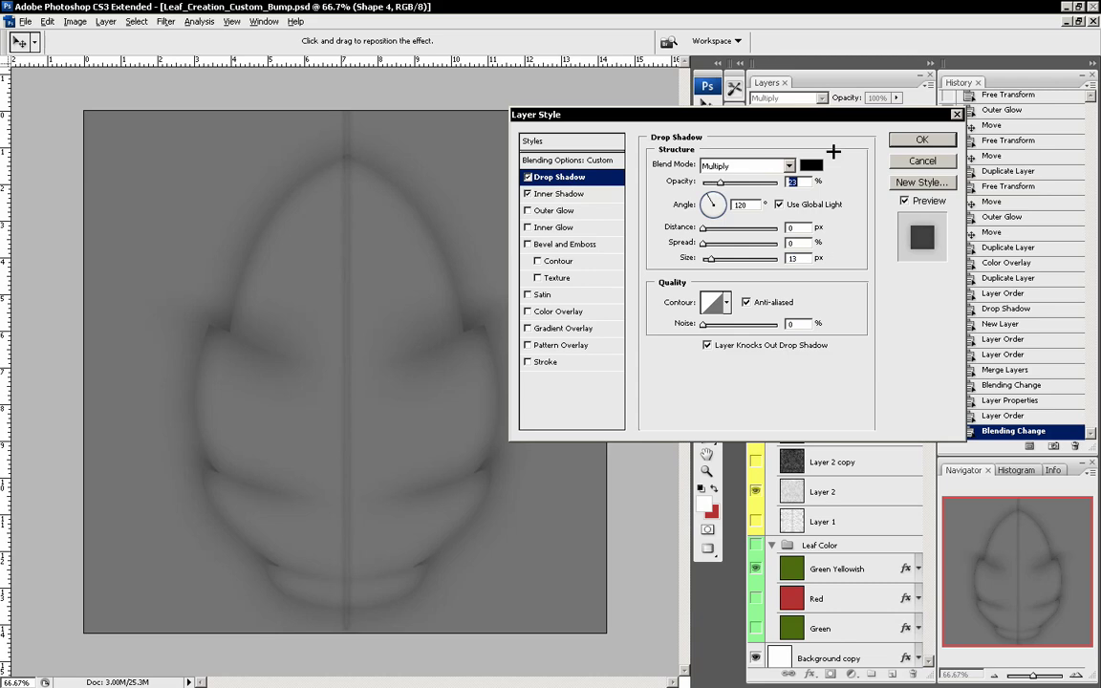
pyautogui.click(921, 140)
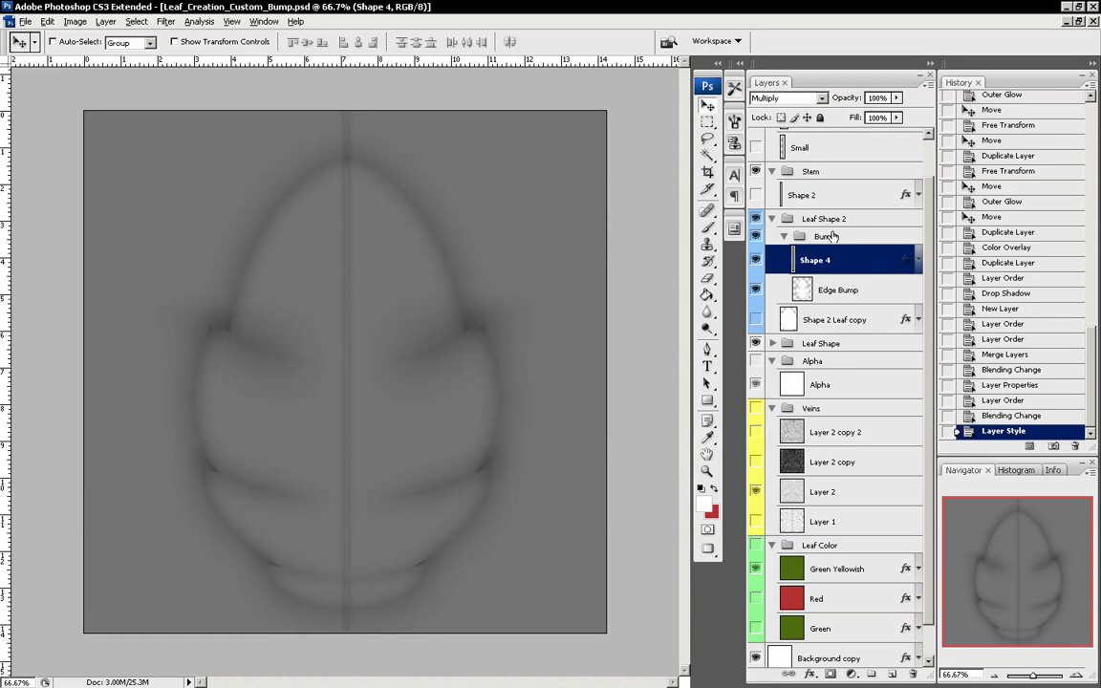
# - Select the Edge Bump layer and set up the Clone Stamp tool with a soft 75 px brush for retouching the leaf's lower center
pyautogui.click(855, 292)
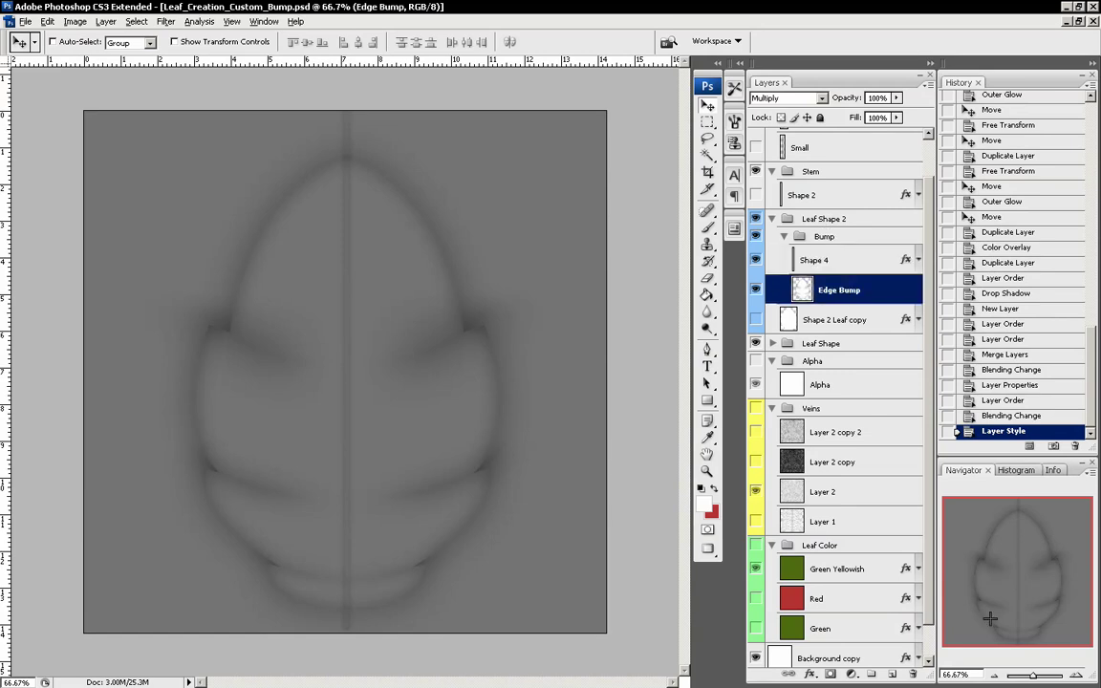
pyautogui.hotkey('ctrl', '+')
pyautogui.hotkey('ctrl', '+')
pyautogui.moveTo(1031, 549); pyautogui.dragTo(1021, 608)
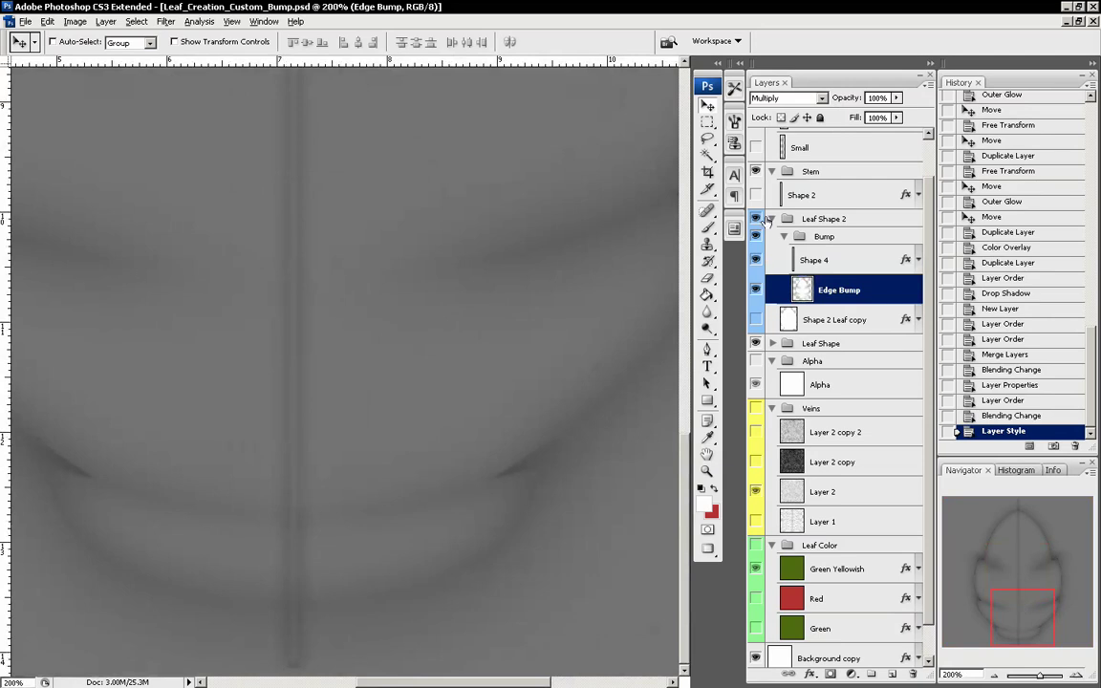
pyautogui.click(705, 240)
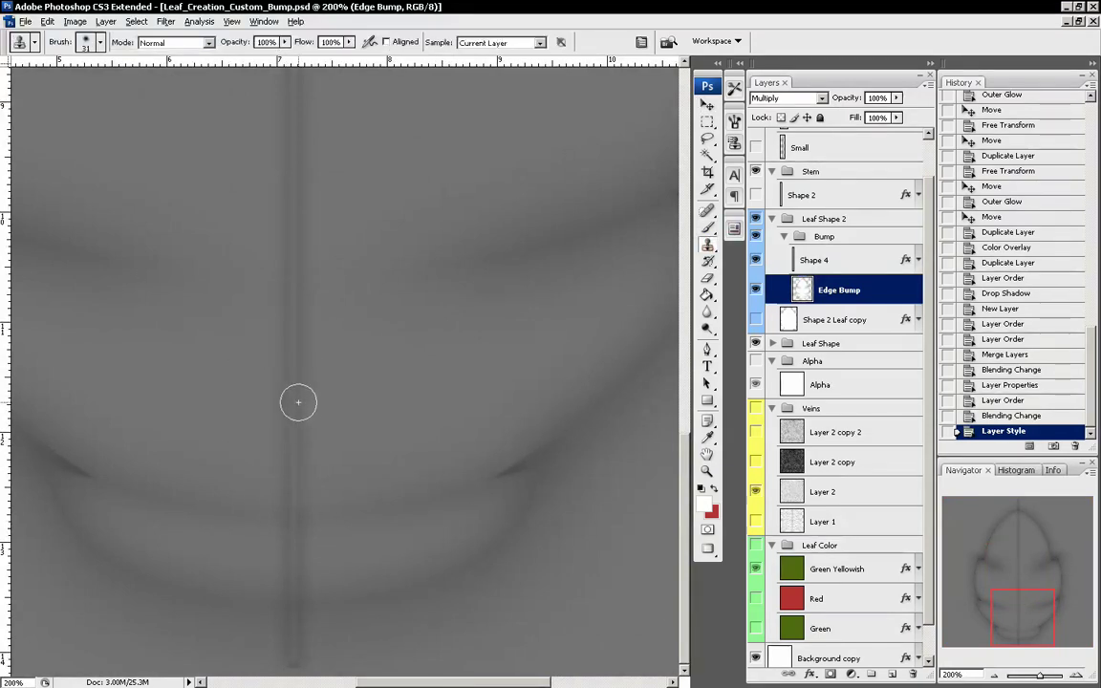
pyautogui.rightClick(295, 401)
pyautogui.moveTo(339, 431); pyautogui.dragTo(388, 431)
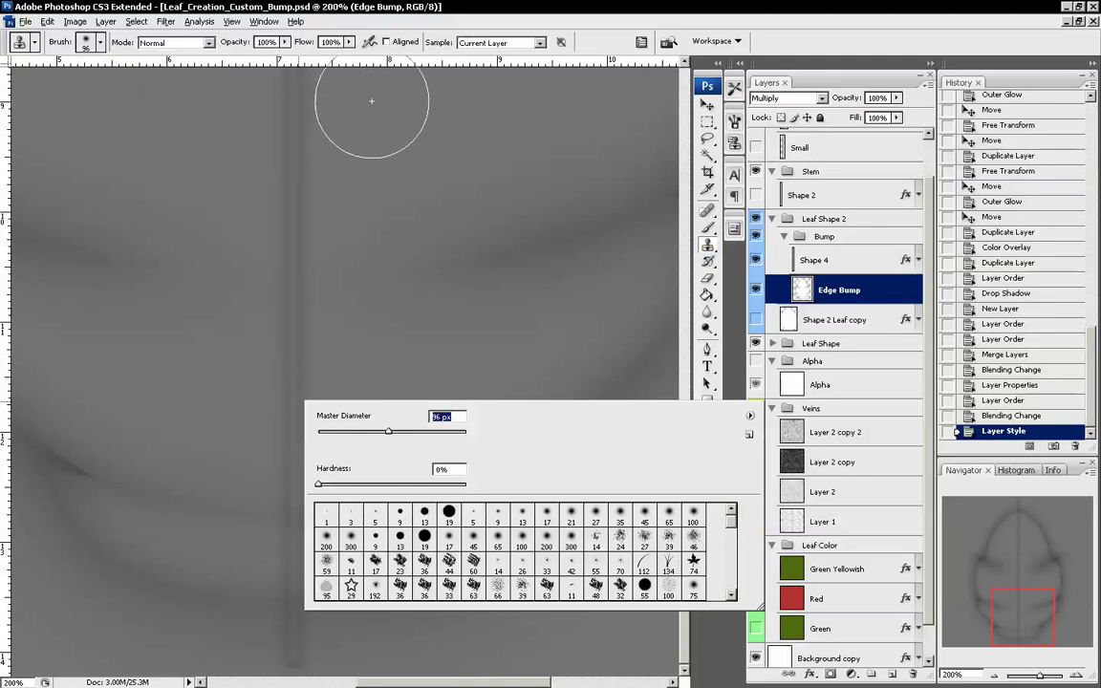
pyautogui.click(374, 431)
pyautogui.press('Return')
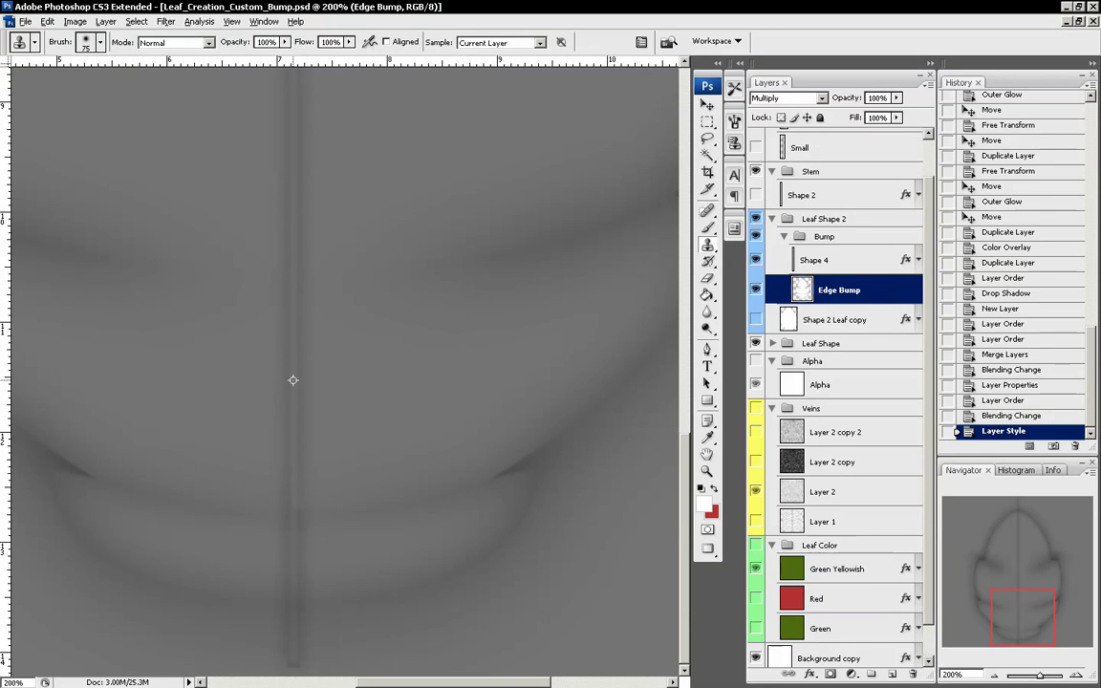
# - Try cloning the faded center of the upper crease over the lower crease on Edge Bump, and undo the stroke
pyautogui.keyDown('alt'); pyautogui.click(293, 277); pyautogui.keyUp('alt')
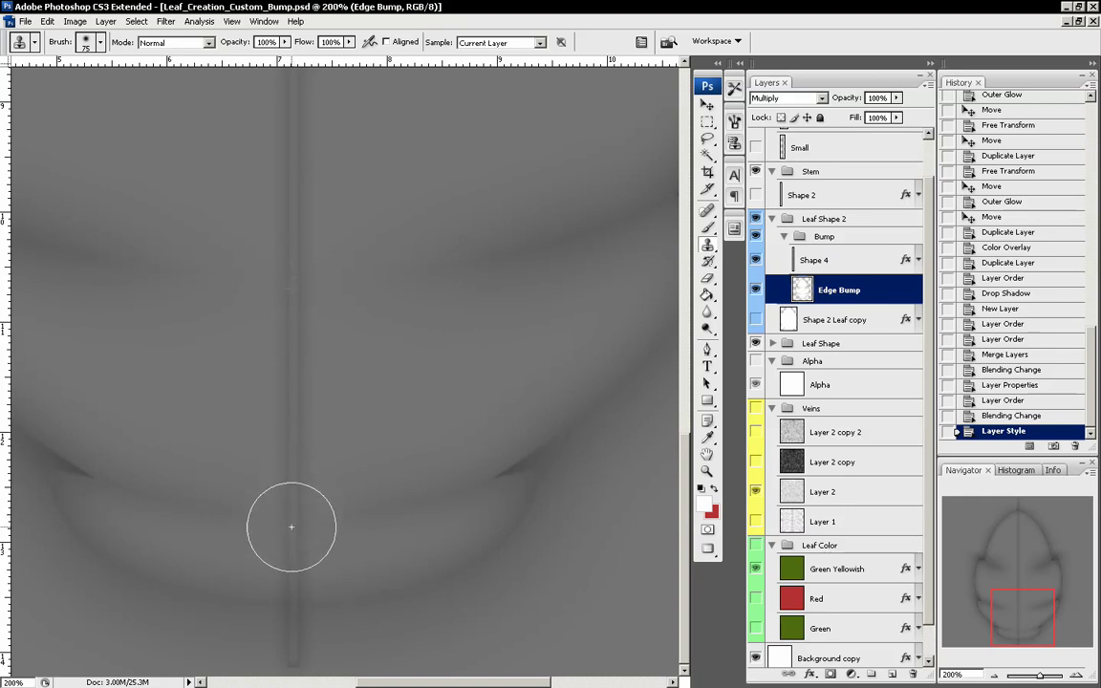
pyautogui.moveTo(288, 511); pyautogui.dragTo(369, 432)
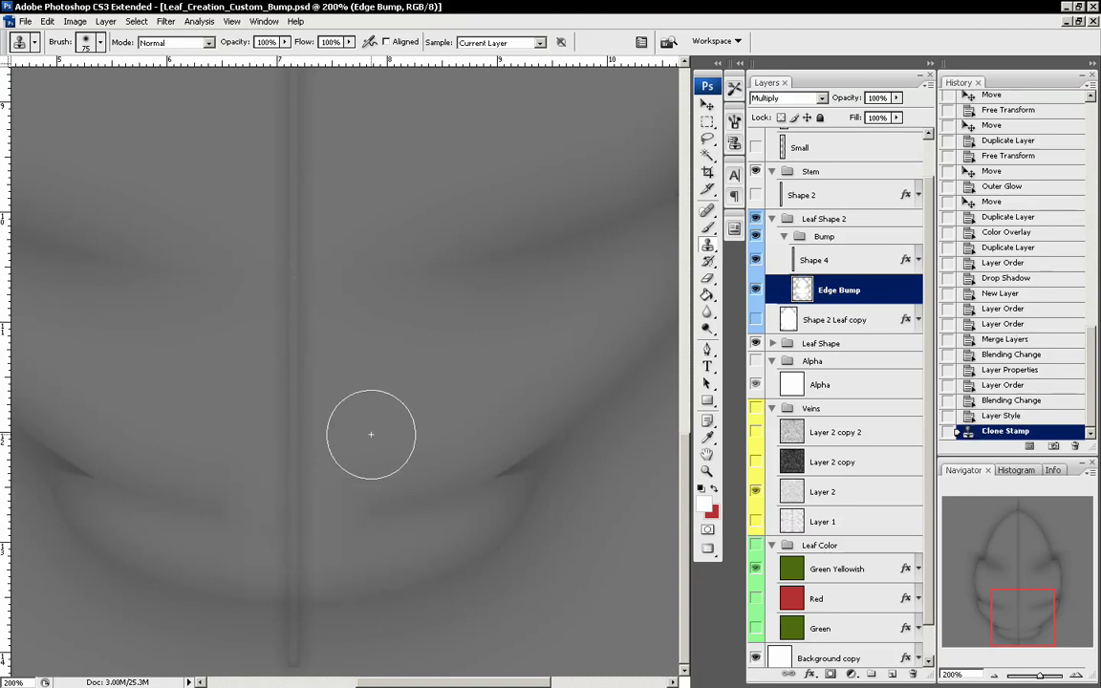
pyautogui.hotkey('ctrl', 'z')
# - Enlarge the Clone Stamp brush to 131 px and clone the upper crease's faded center over the lower crease of the leaf
pyautogui.rightClick(358, 349)
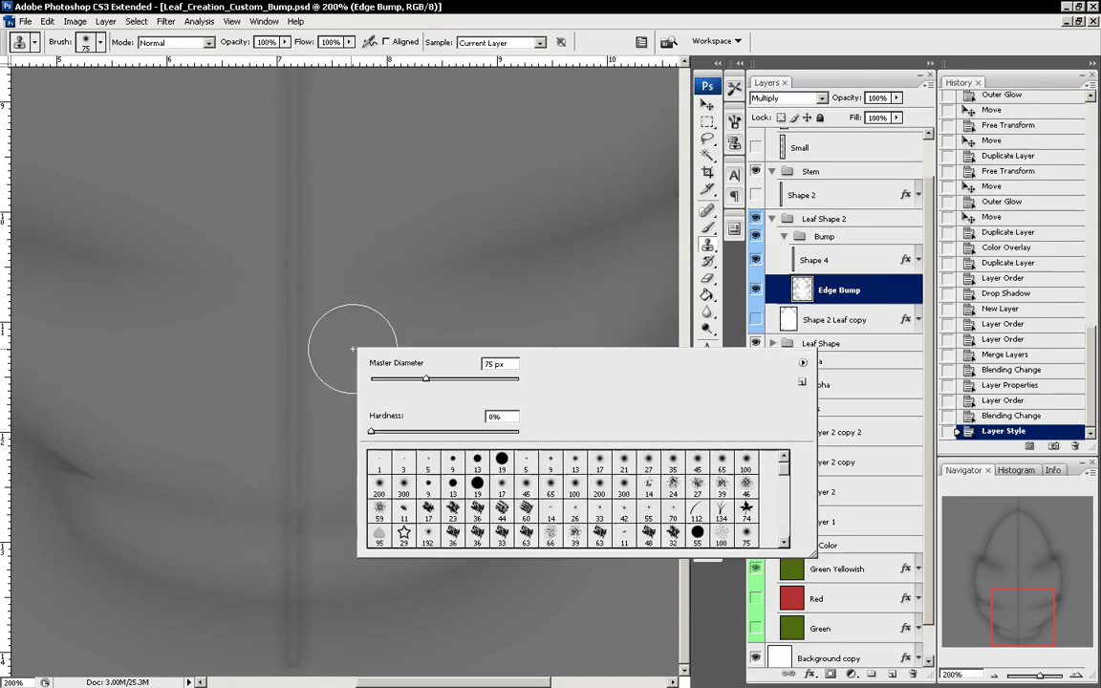
pyautogui.click(470, 378)
pyautogui.moveTo(470, 378); pyautogui.dragTo(444, 378)
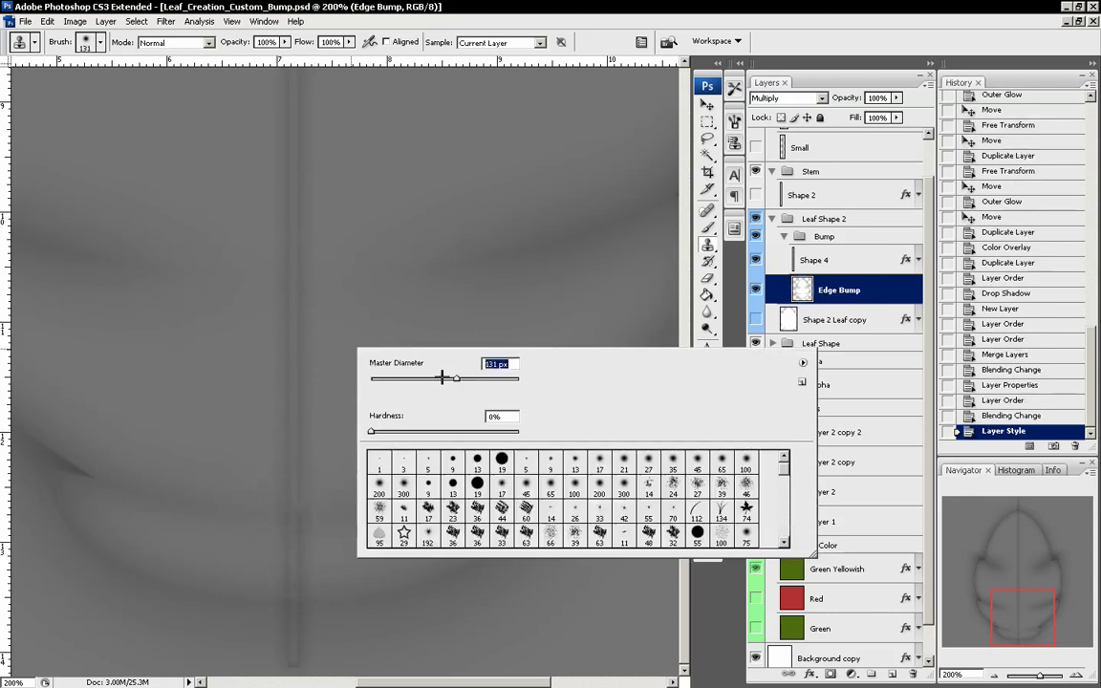
pyautogui.press('Return')
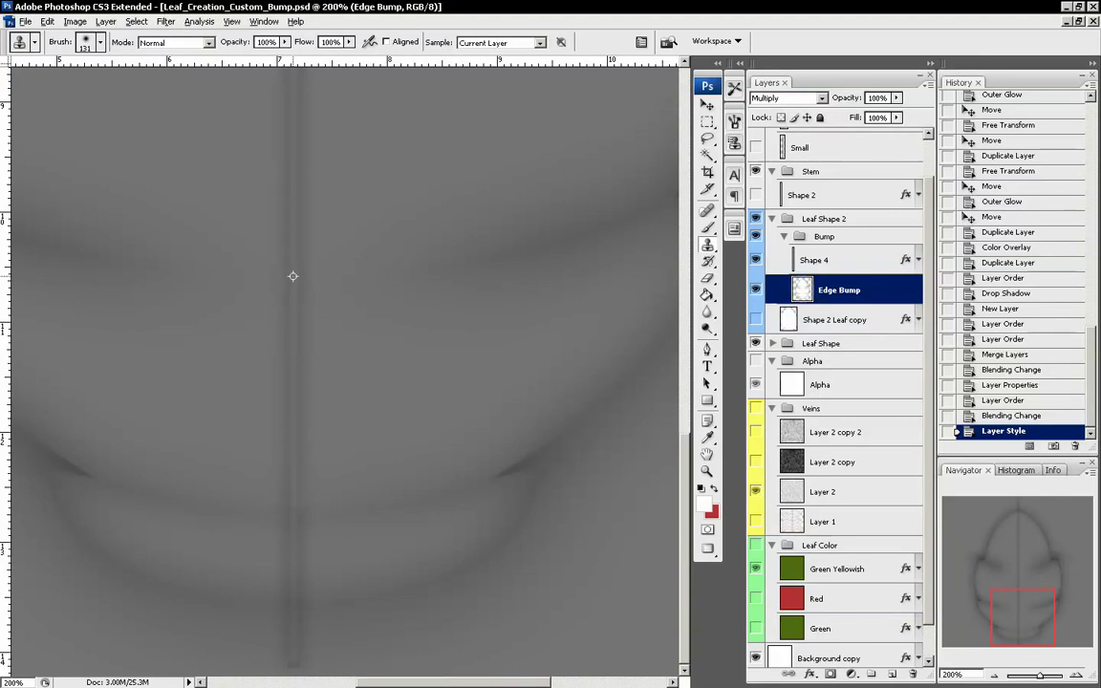
pyautogui.click(289, 462)
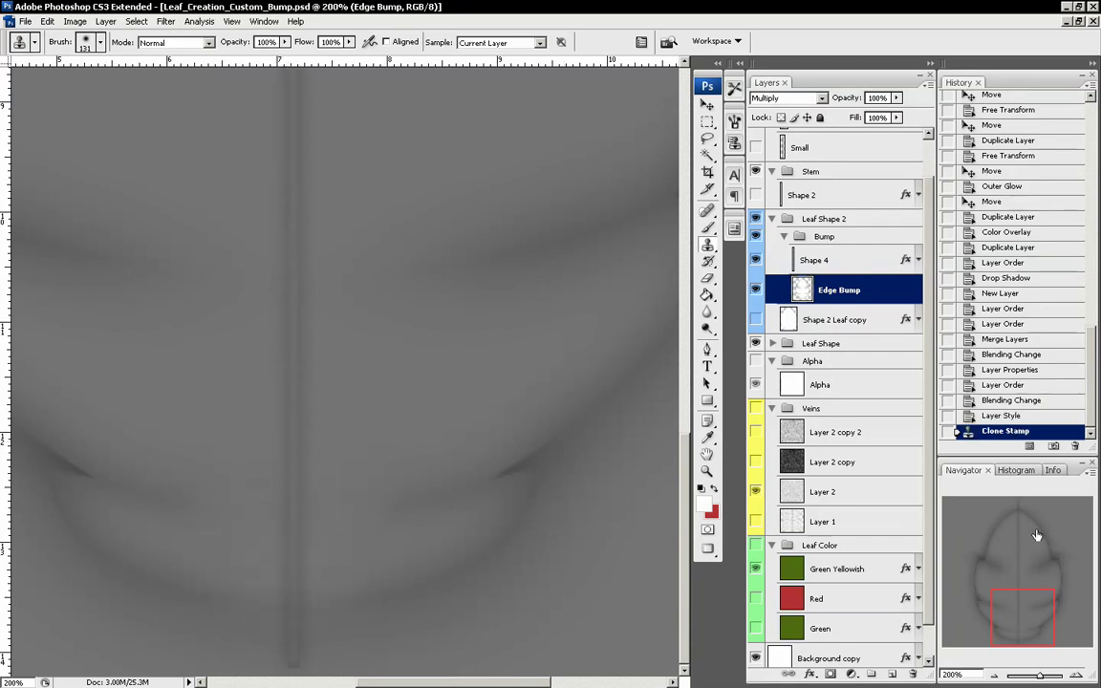
pyautogui.hotkey('ctrl', '-')
pyautogui.hotkey('ctrl', '-')
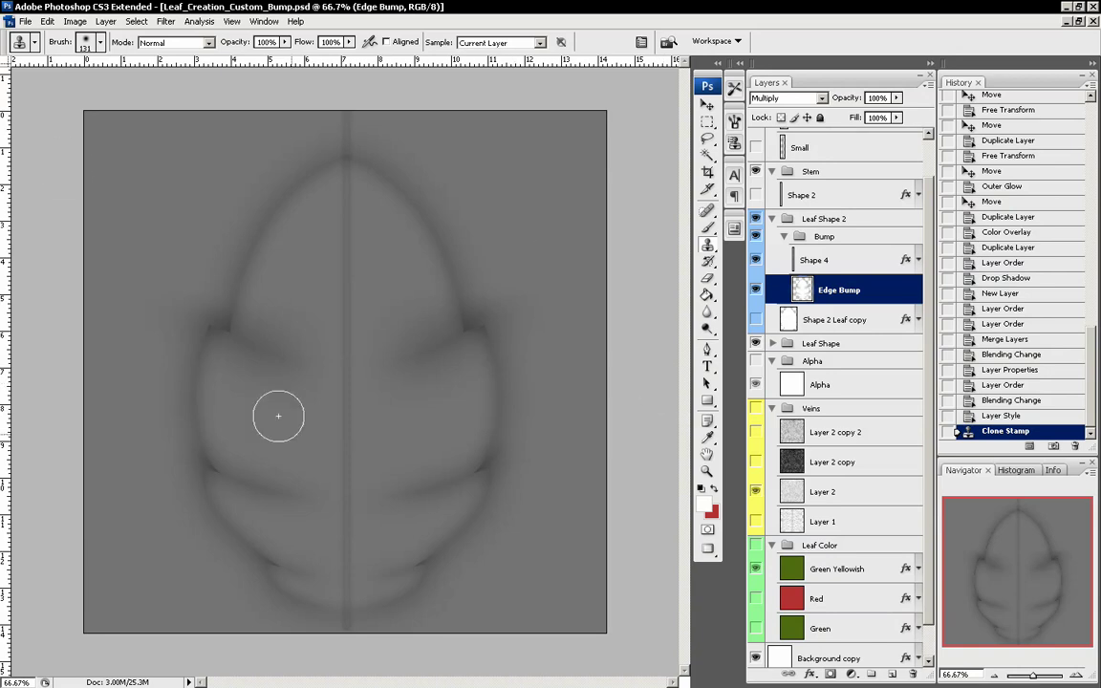
# - Show the Shape 2 Leaf copy layer, duplicate it and hide the original
pyautogui.click(756, 323)
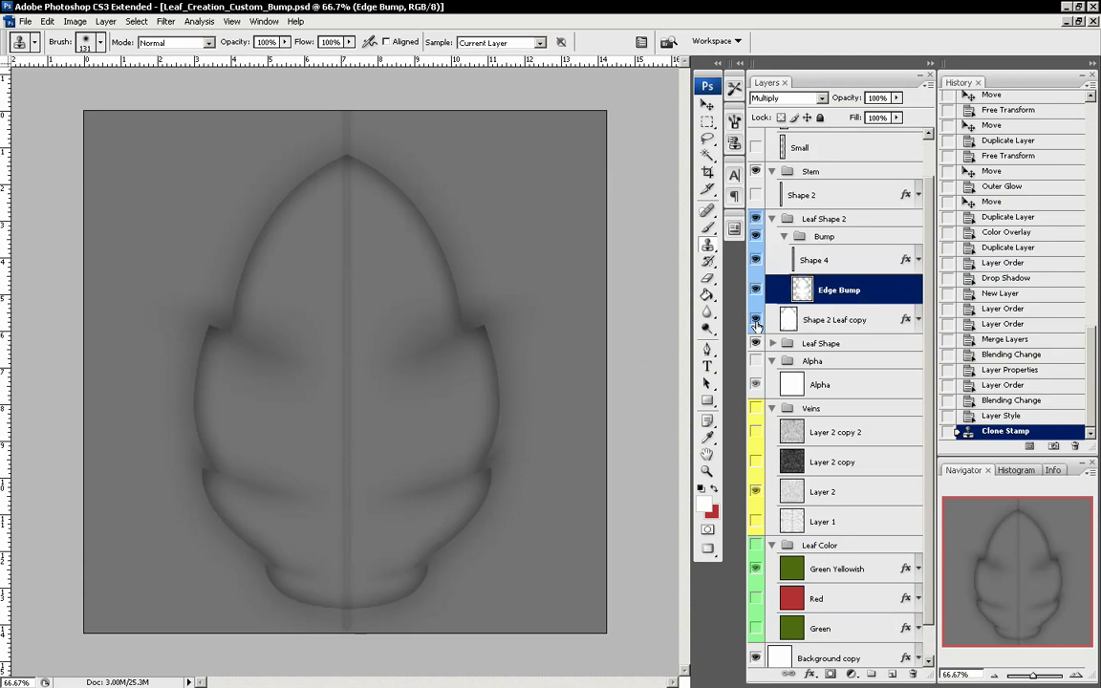
pyautogui.moveTo(786, 321); pyautogui.dragTo(893, 675)
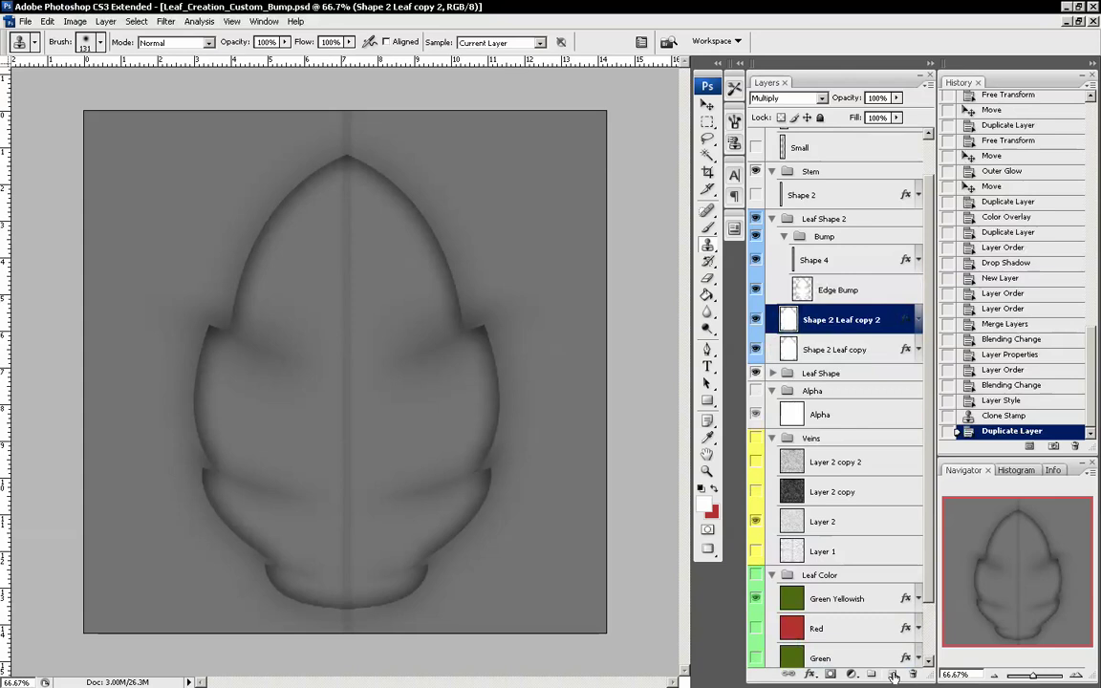
pyautogui.click(757, 352)
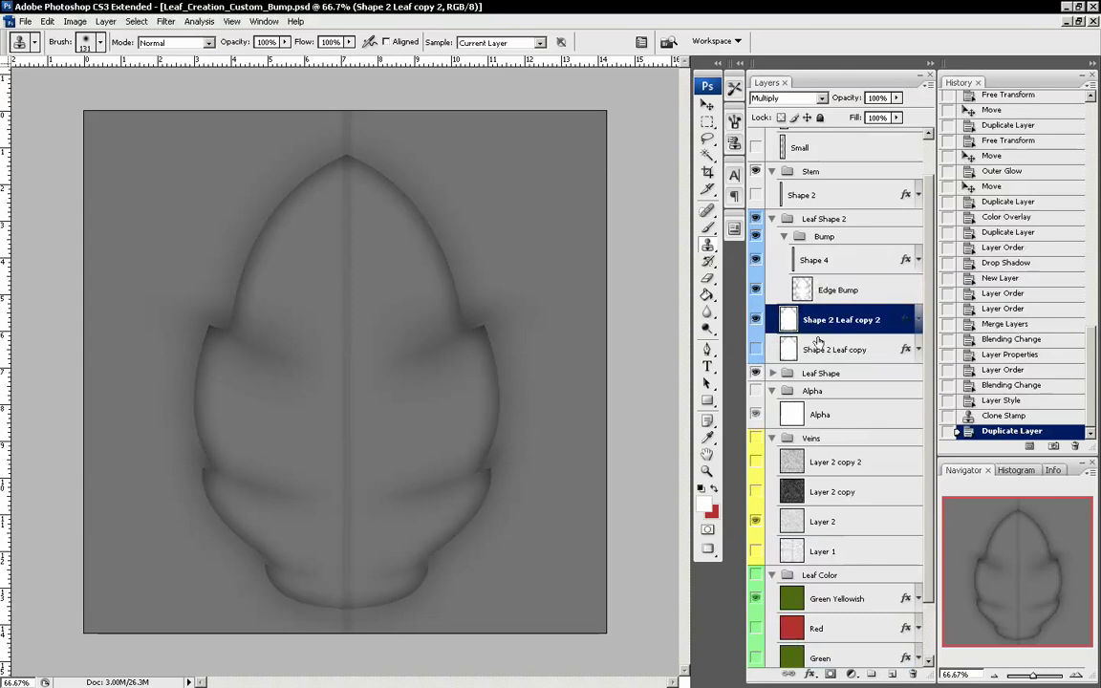
# - Move the Shape 2 Leaf copy 2 layer into the Bump group above Shape 4 and turn off its Inner Shadow
pyautogui.moveTo(842, 319); pyautogui.dragTo(842, 254)
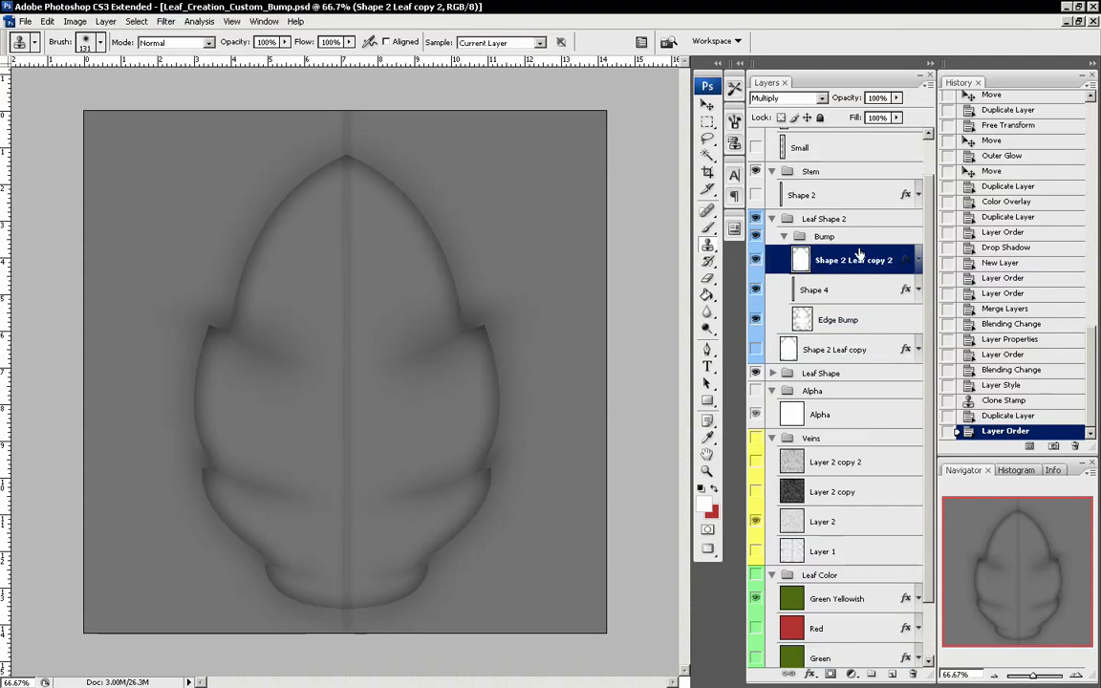
pyautogui.doubleClick(858, 254)
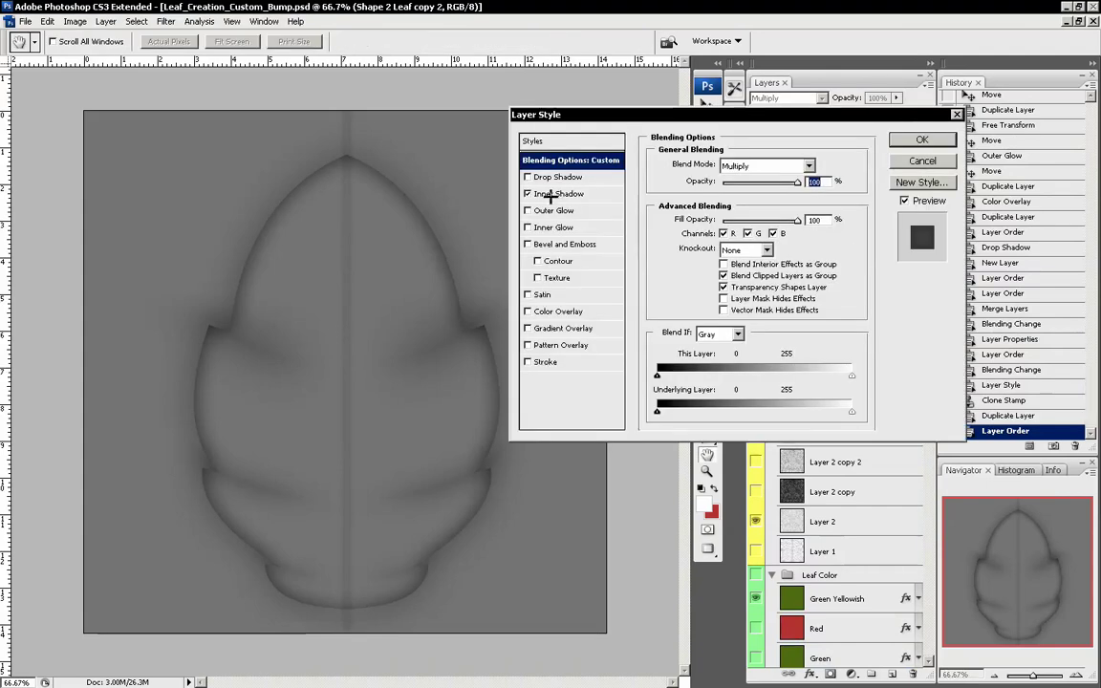
pyautogui.click(550, 194)
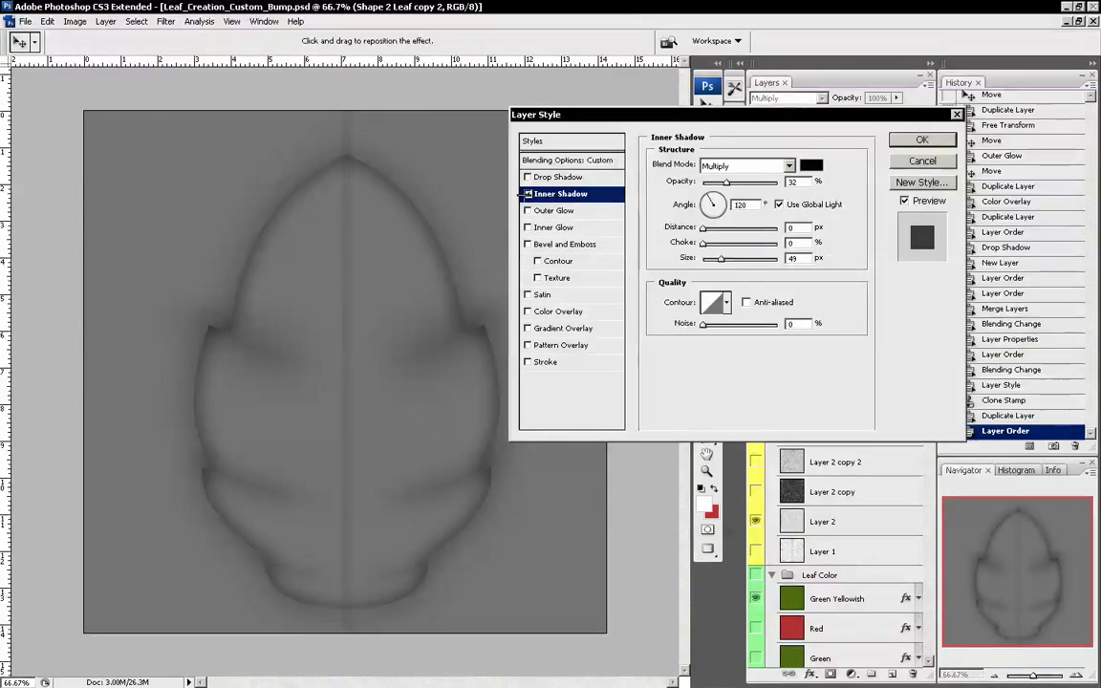
pyautogui.click(526, 194)
pyautogui.click(913, 140)
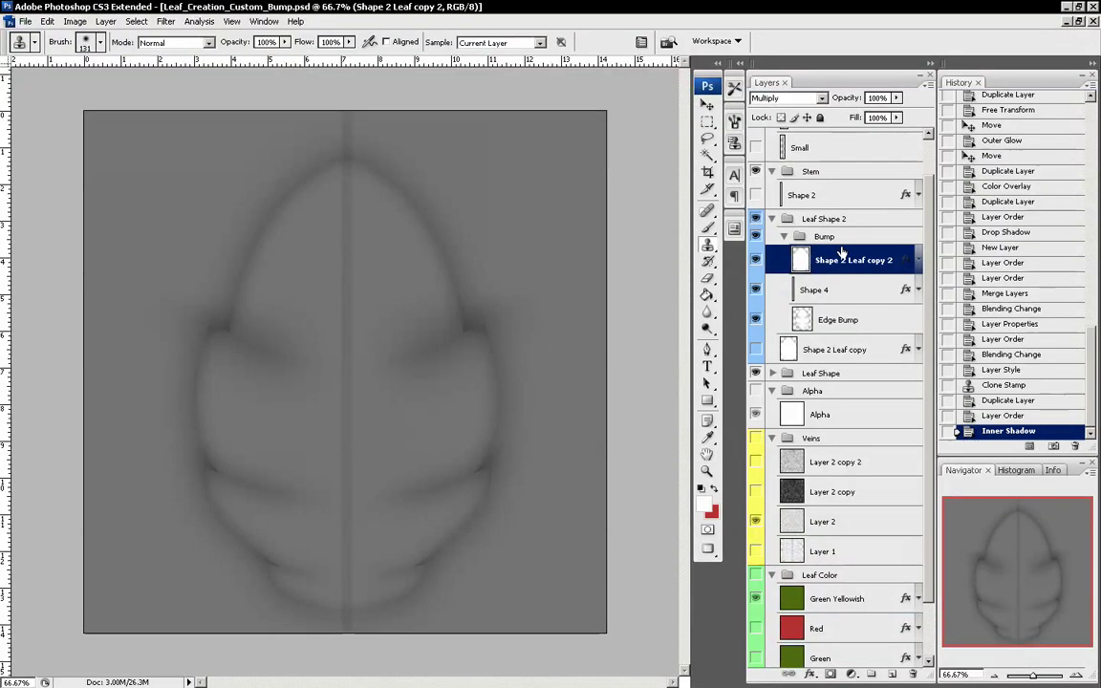
# - Set the Shape 2 Leaf copy 2 layer's blend mode to Normal and scale it proportionally to about 81%, centered within the leaf outline
pyautogui.click(793, 98)
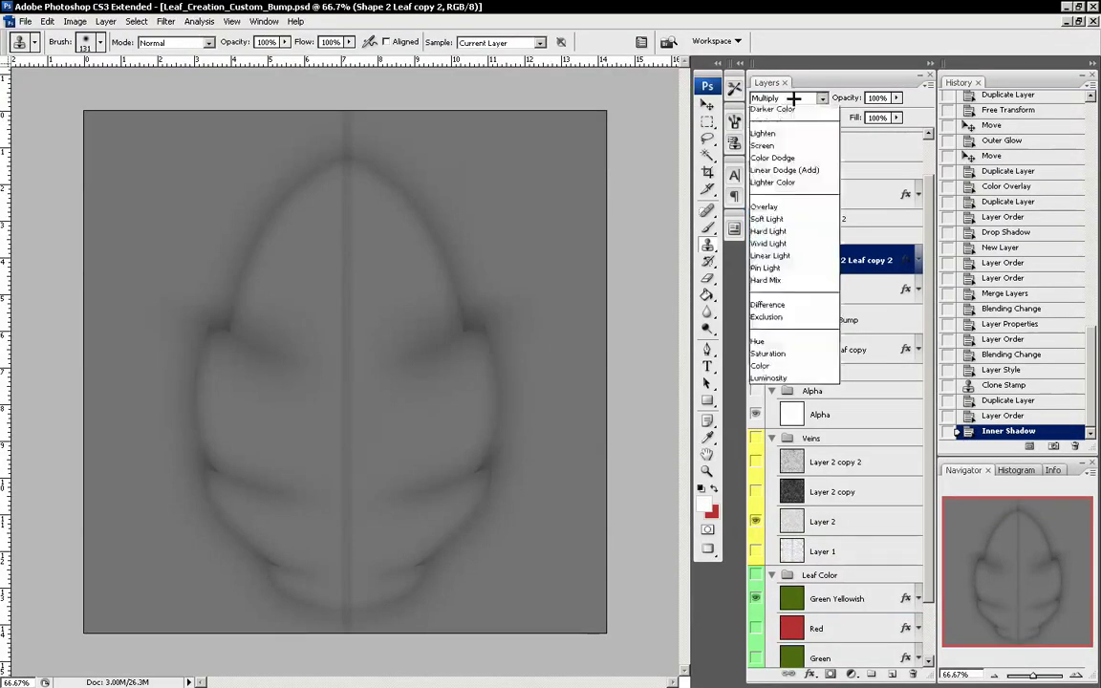
pyautogui.click(794, 113)
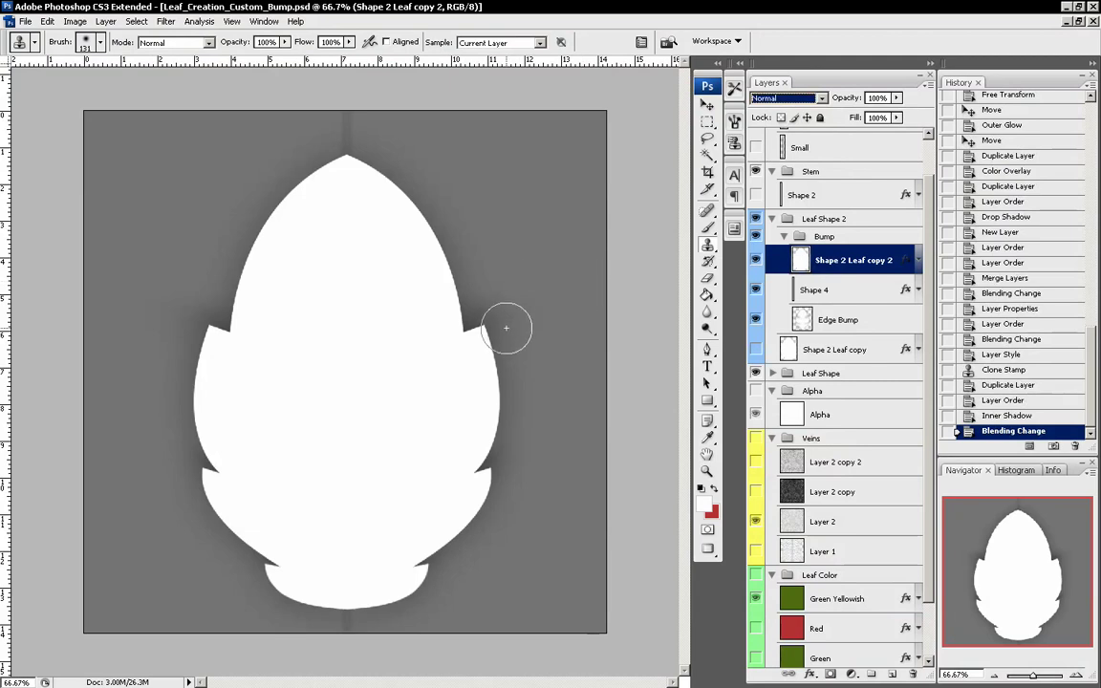
pyautogui.hotkey('ctrl', 't')
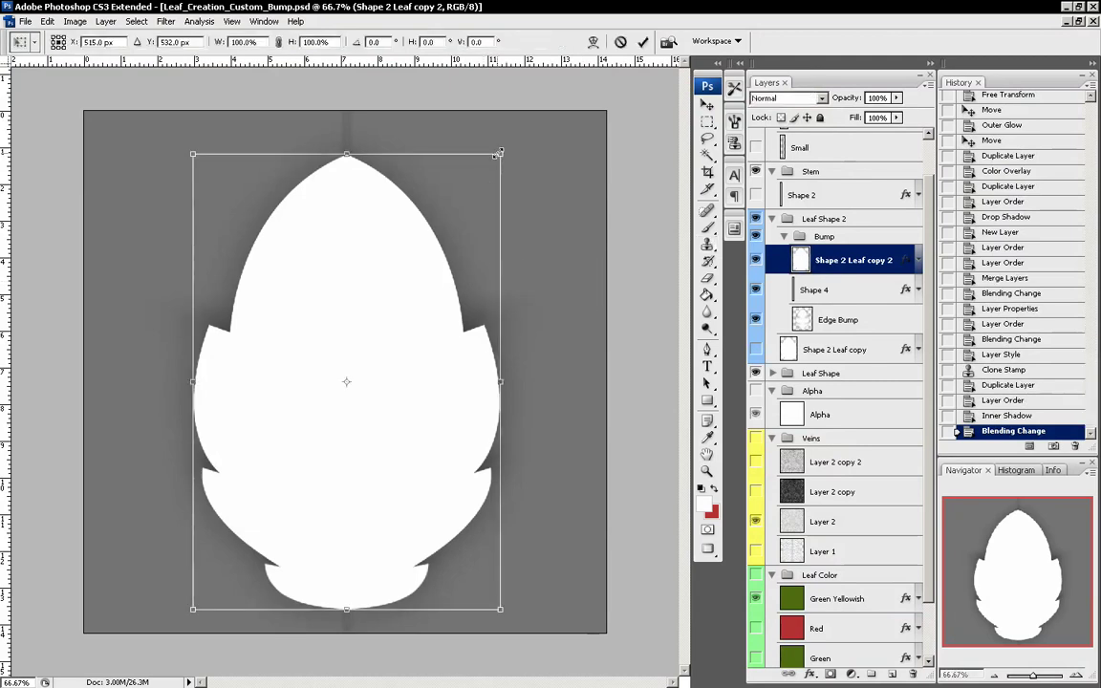
pyautogui.moveTo(499, 153); pyautogui.dragTo(478, 190)
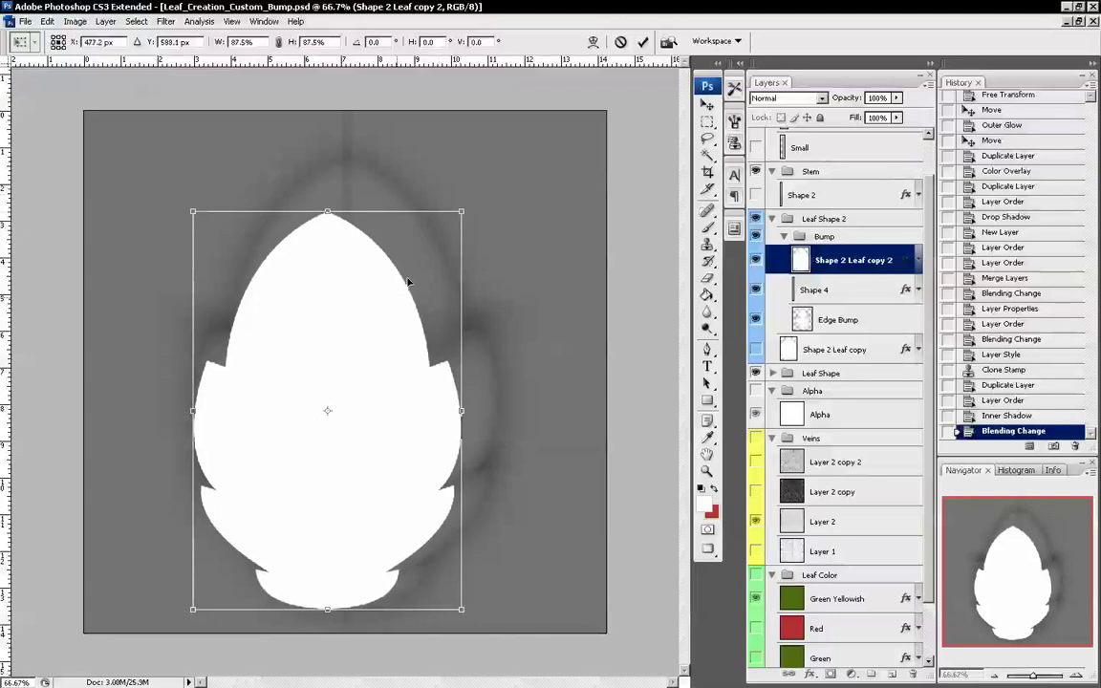
pyautogui.moveTo(392, 320); pyautogui.dragTo(396, 308)
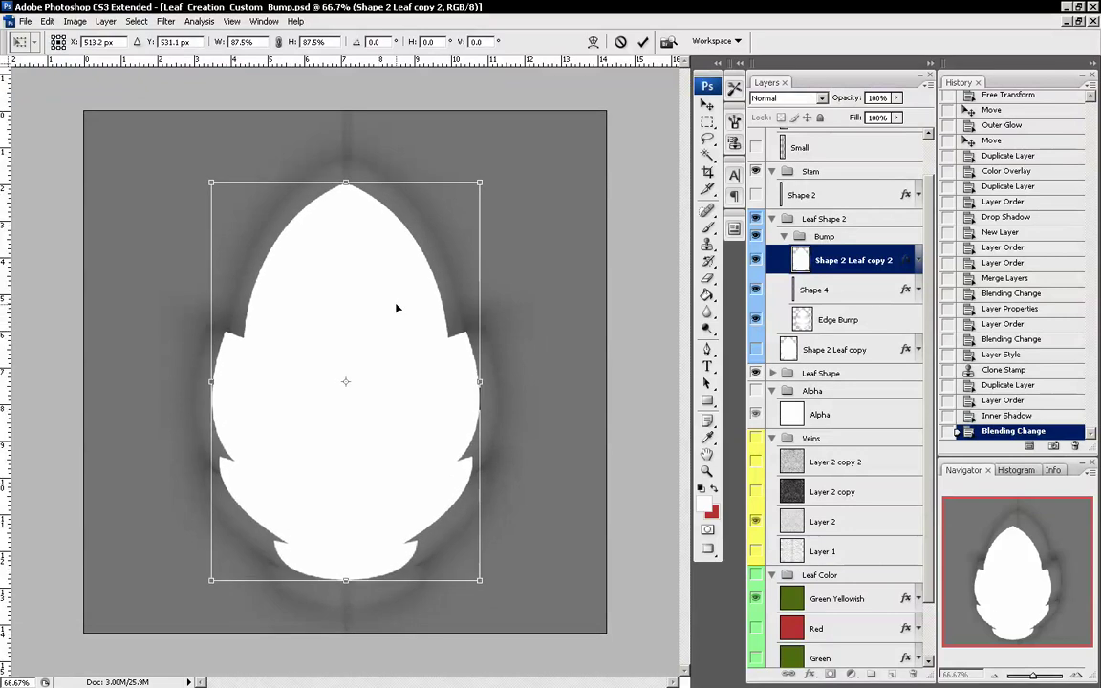
pyautogui.moveTo(477, 182); pyautogui.dragTo(460, 210)
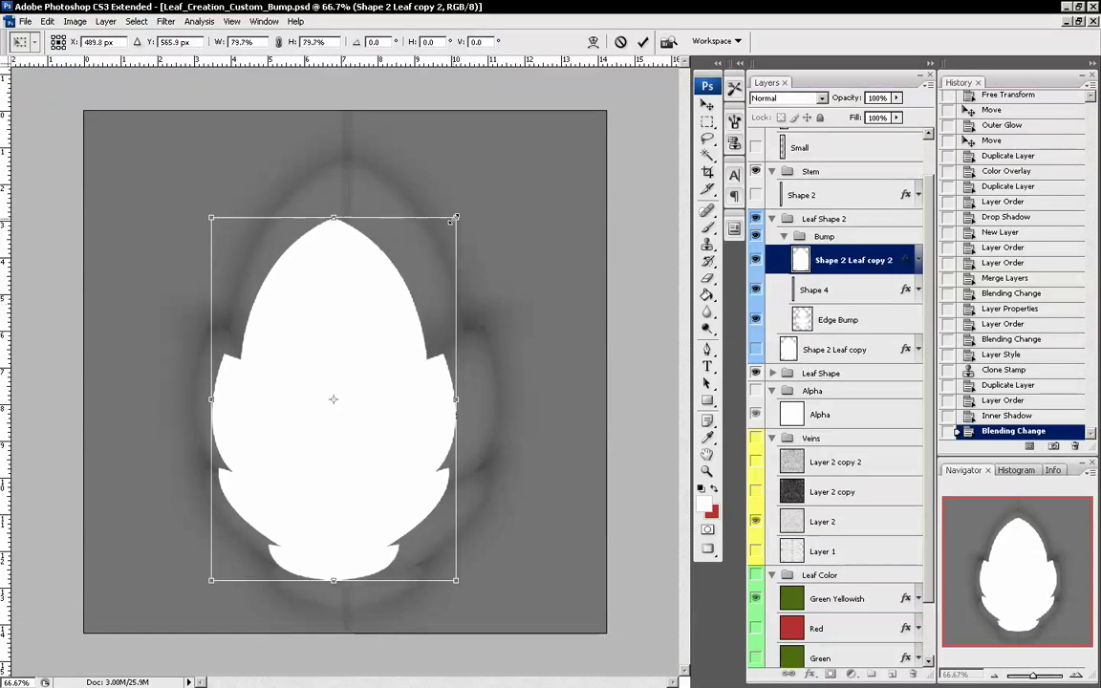
pyautogui.moveTo(397, 316); pyautogui.dragTo(399, 306)
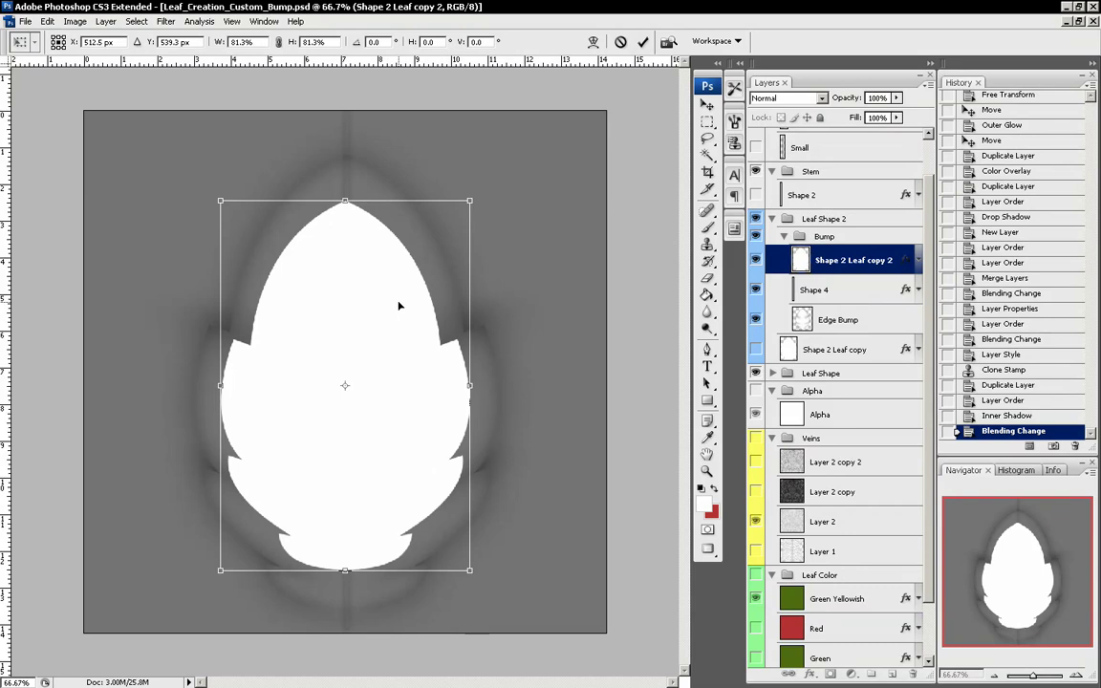
pyautogui.press('Return')
# - Set up the Eraser with a 79 px brush and nudge the white leaf into line with the surrounding outline
pyautogui.press('s')
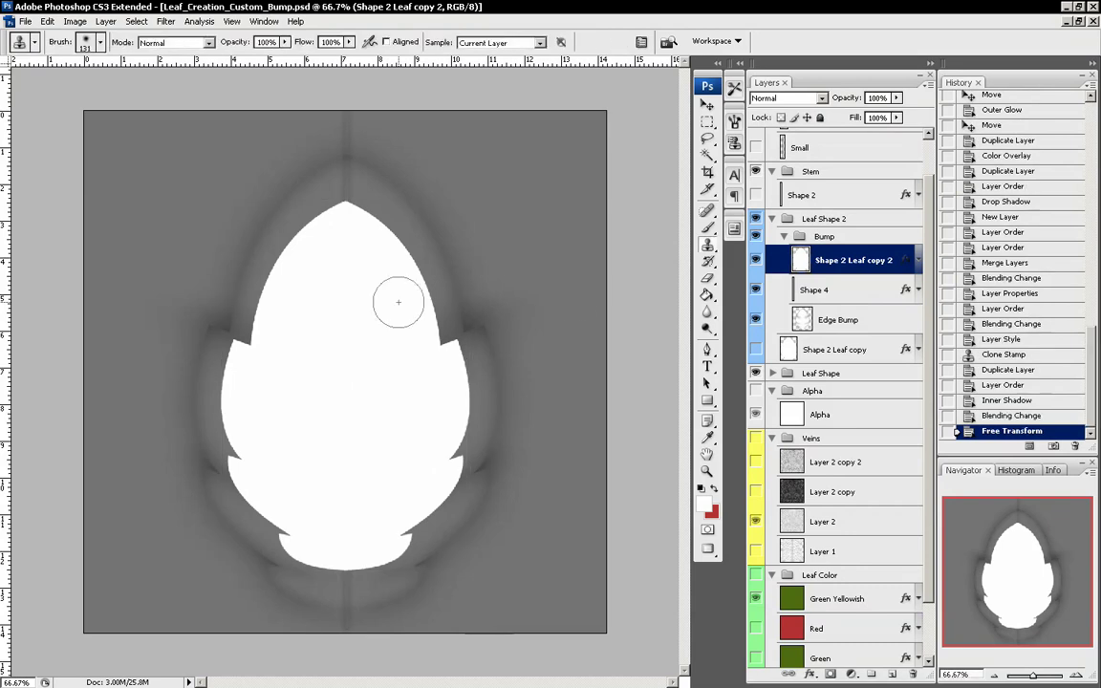
pyautogui.click(707, 278)
pyautogui.rightClick(434, 340)
pyautogui.moveTo(479, 367); pyautogui.dragTo(511, 367)
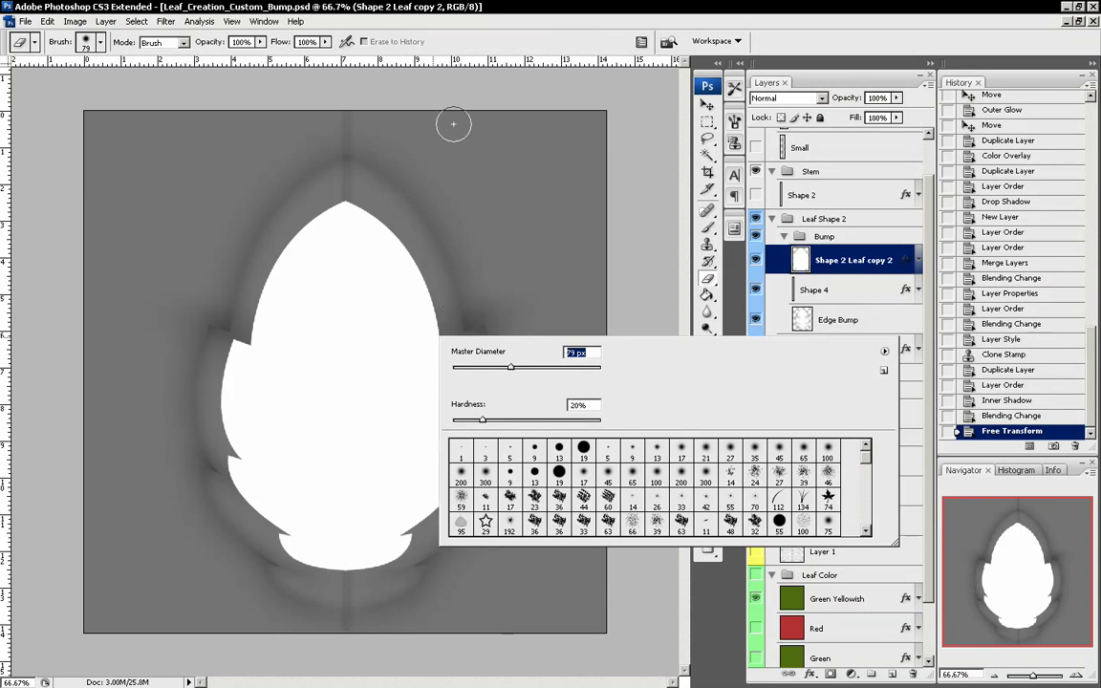
pyautogui.click(418, 5)
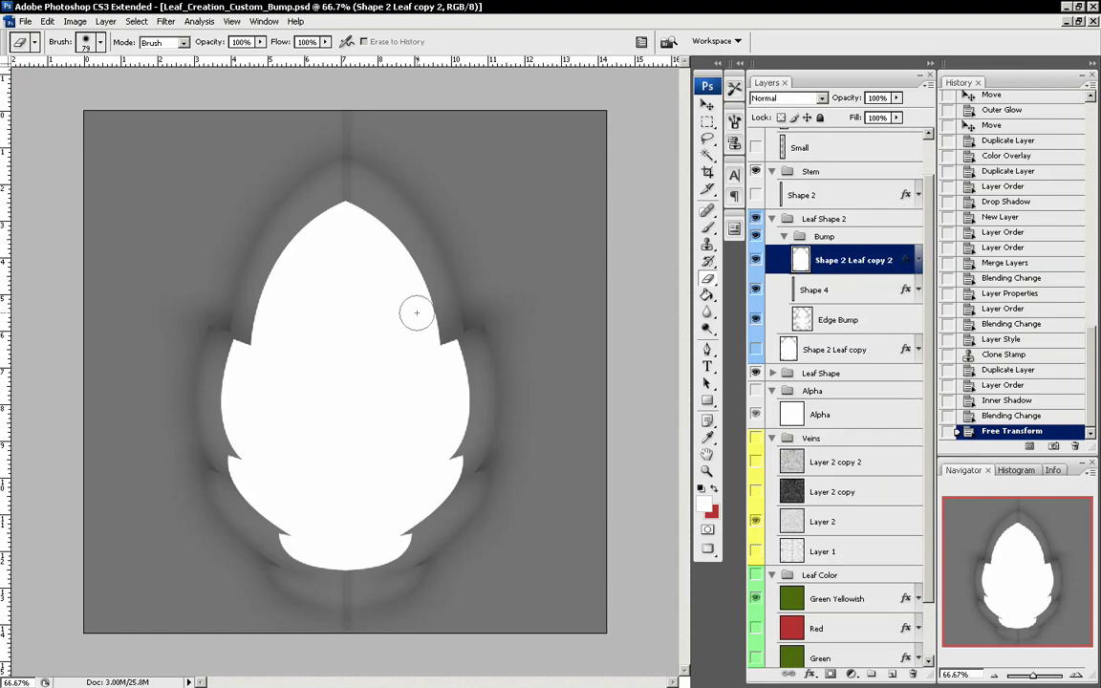
pyautogui.press('v')
pyautogui.moveTo(412, 340); pyautogui.dragTo(416, 350)
pyautogui.press('e')
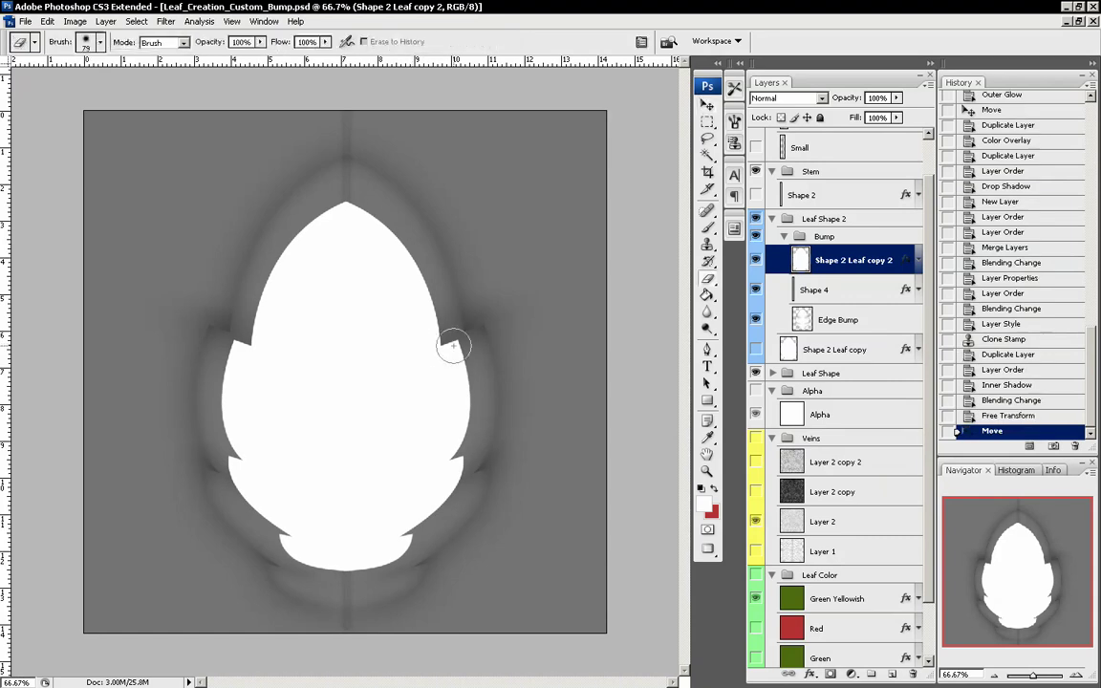
# - Enlarge the Eraser brush to 129 px and erase a curved band across the white leaf along the upper crease
pyautogui.rightClick(409, 311)
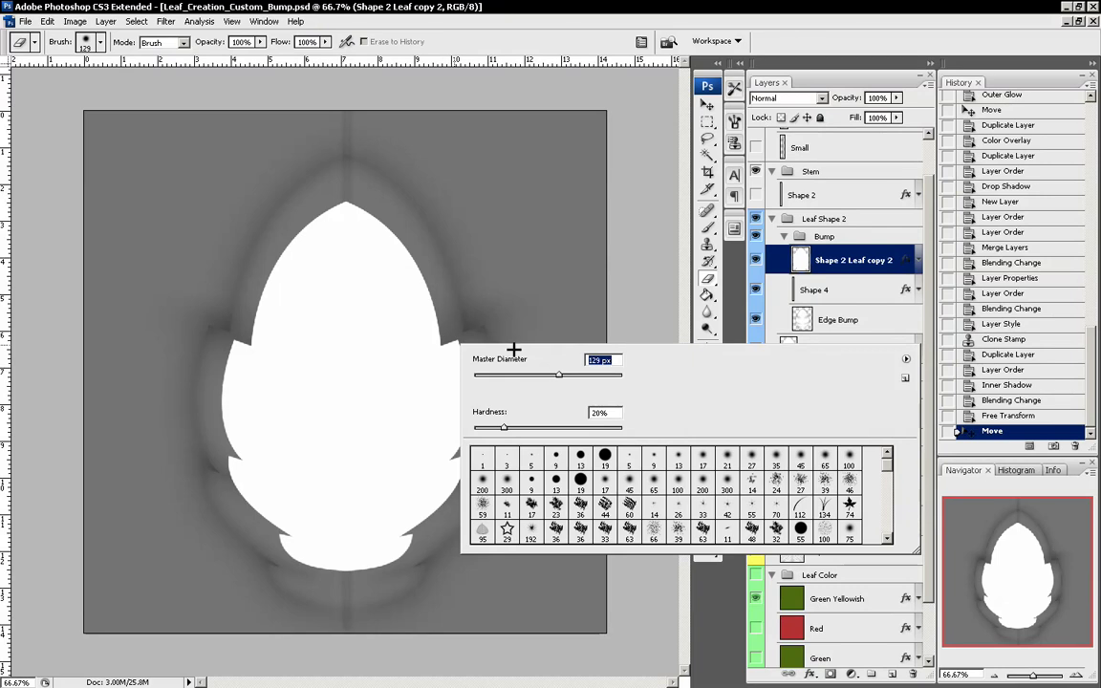
pyautogui.click(467, 325)
pyautogui.moveTo(467, 327)
pyautogui.mouseDown()
pyautogui.moveTo(379, 360)
pyautogui.moveTo(161, 292)
pyautogui.moveTo(345, 366)
pyautogui.moveTo(471, 333)
pyautogui.moveTo(297, 349)
pyautogui.moveTo(221, 312)
pyautogui.moveTo(275, 352)
pyautogui.moveTo(380, 363)
pyautogui.moveTo(492, 314)
pyautogui.moveTo(374, 351)
pyautogui.moveTo(301, 354)
pyautogui.moveTo(213, 326)
pyautogui.moveTo(239, 316)
pyautogui.mouseUp()
pyautogui.hotkey('ctrl', 'z')
pyautogui.hotkey('ctrl', 'z')
pyautogui.hotkey('ctrl', 'z')
# - Lower the Eraser brush hardness to 0% and erase curved bands of white along the two lower creases
pyautogui.rightClick(270, 317)
pyautogui.moveTo(332, 412); pyautogui.dragTo(302, 414)
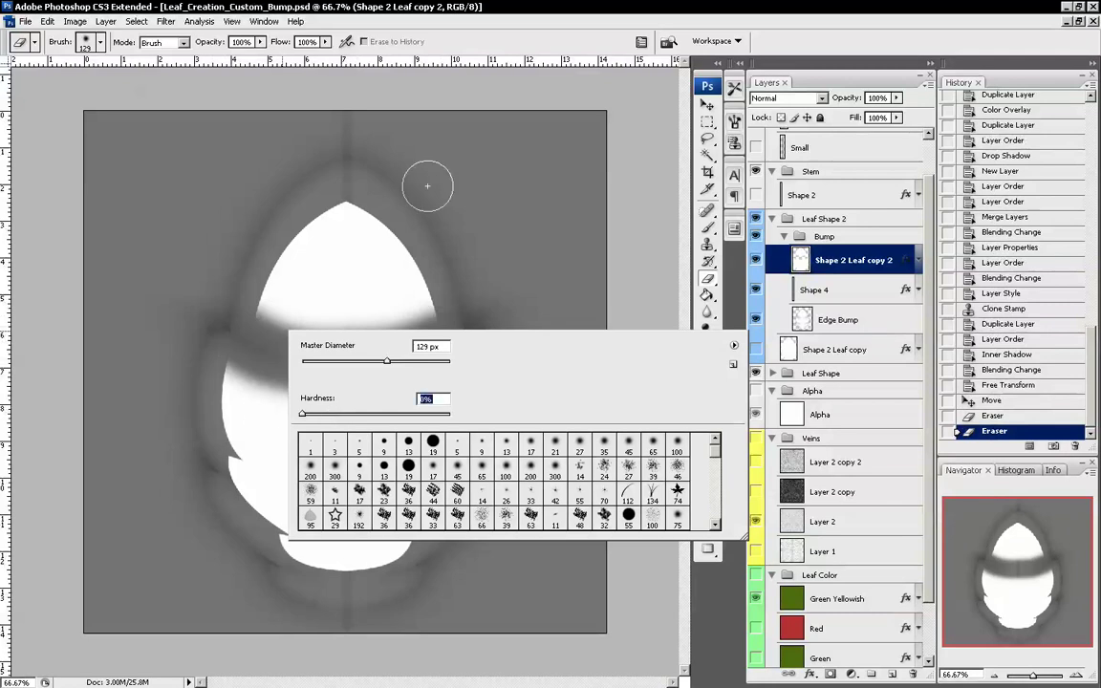
pyautogui.press('Return')
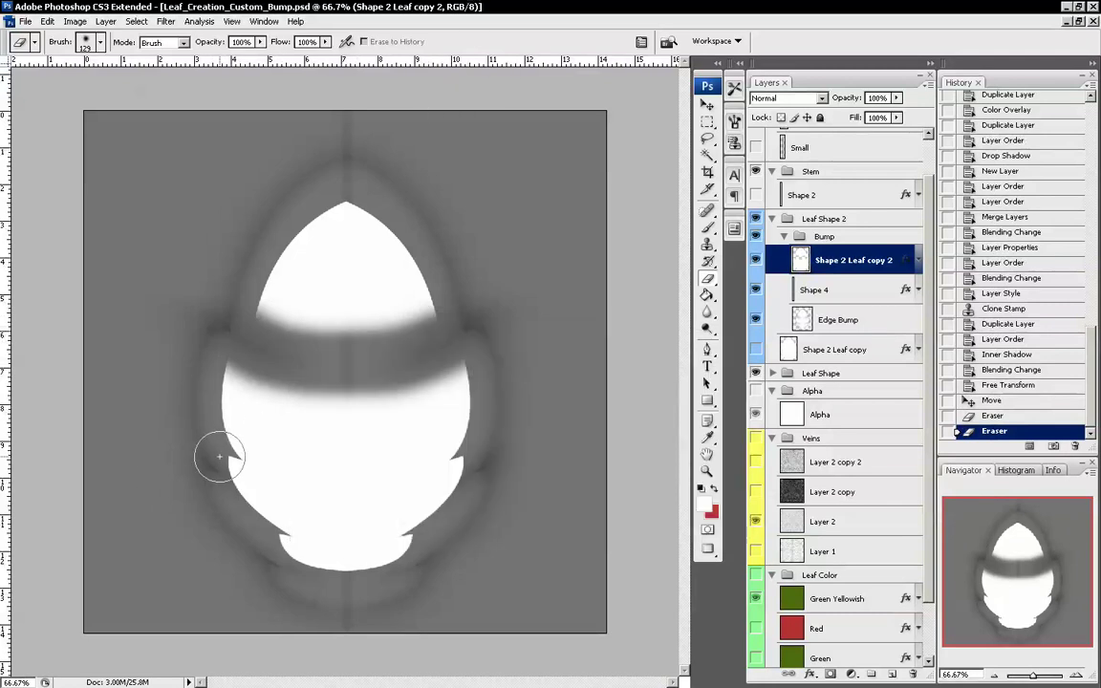
pyautogui.moveTo(217, 457)
pyautogui.mouseDown()
pyautogui.moveTo(270, 478)
pyautogui.moveTo(405, 485)
pyautogui.moveTo(495, 452)
pyautogui.moveTo(392, 492)
pyautogui.moveTo(275, 492)
pyautogui.moveTo(201, 459)
pyautogui.mouseUp()
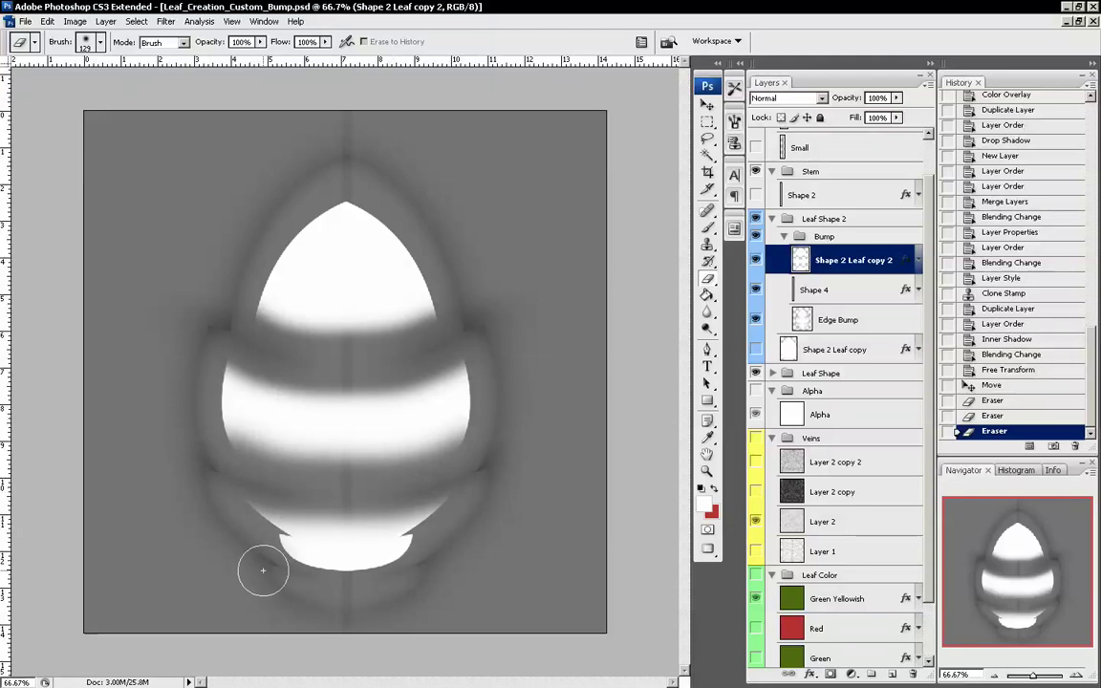
pyautogui.moveTo(252, 557)
pyautogui.mouseDown()
pyautogui.moveTo(374, 594)
pyautogui.moveTo(435, 565)
pyautogui.moveTo(305, 579)
pyautogui.moveTo(232, 556)
pyautogui.moveTo(296, 576)
pyautogui.moveTo(385, 582)
pyautogui.moveTo(449, 556)
pyautogui.moveTo(312, 576)
pyautogui.moveTo(254, 571)
pyautogui.mouseUp()
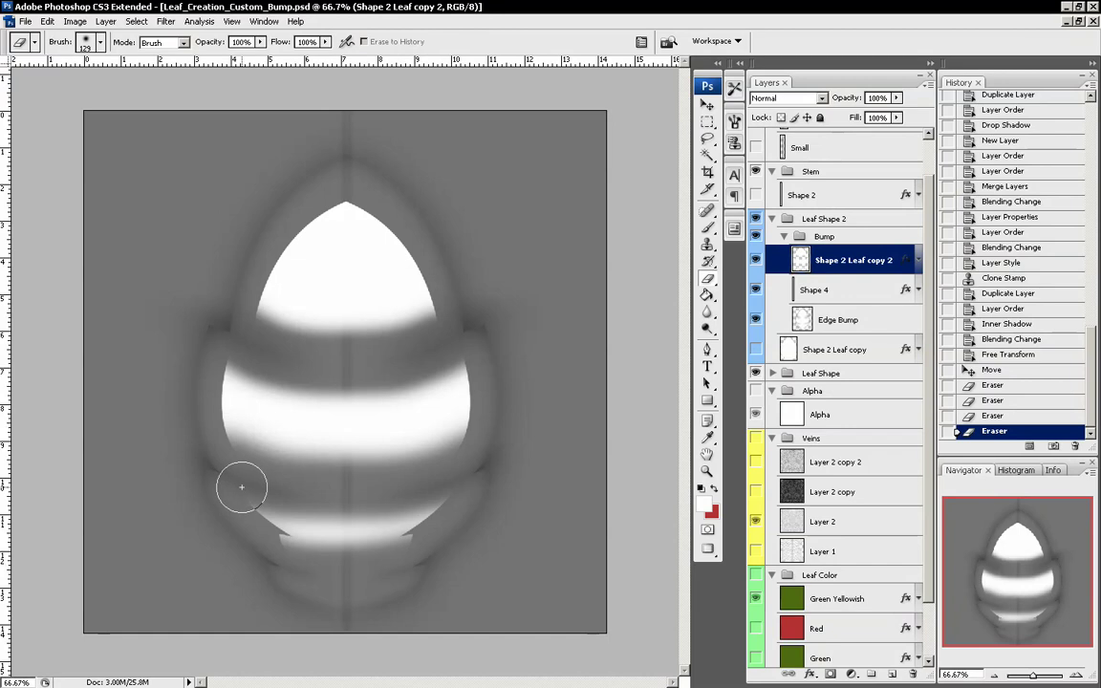
# - Enlarge the Eraser brush to 156 px and erase the hard outer edges of the remaining white patches to soften them
pyautogui.rightClick(280, 467)
pyautogui.moveTo(367, 498); pyautogui.dragTo(359, 498)
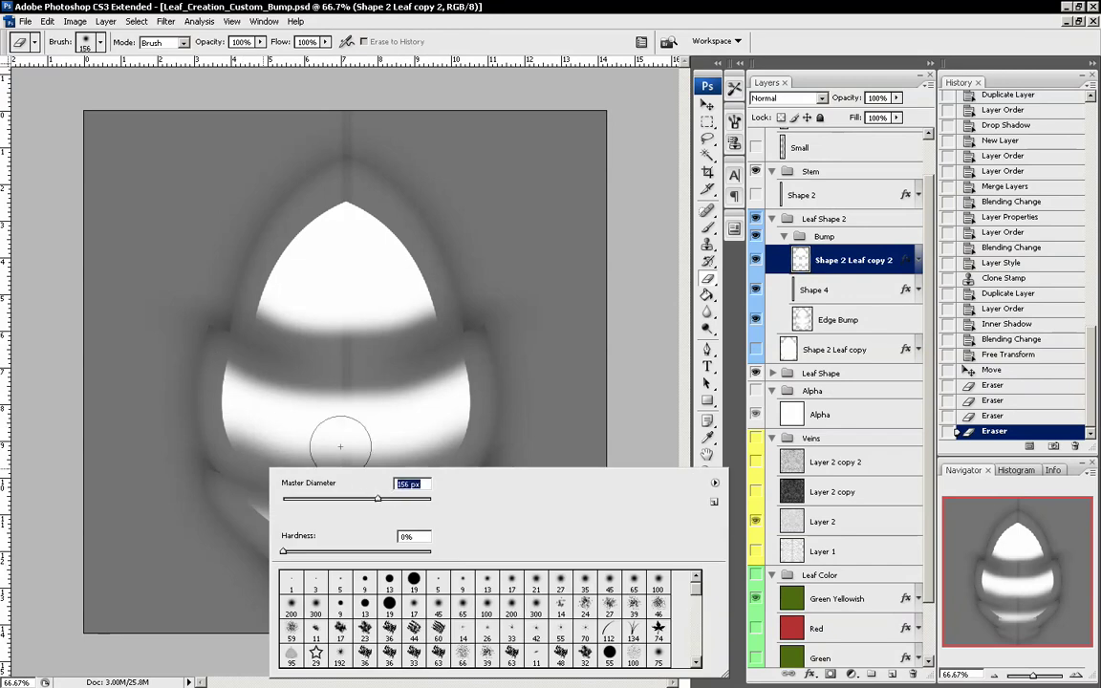
pyautogui.click(216, 349)
pyautogui.moveTo(192, 413)
pyautogui.mouseDown()
pyautogui.moveTo(221, 459)
pyautogui.moveTo(194, 386)
pyautogui.moveTo(227, 466)
pyautogui.moveTo(203, 295)
pyautogui.mouseUp()
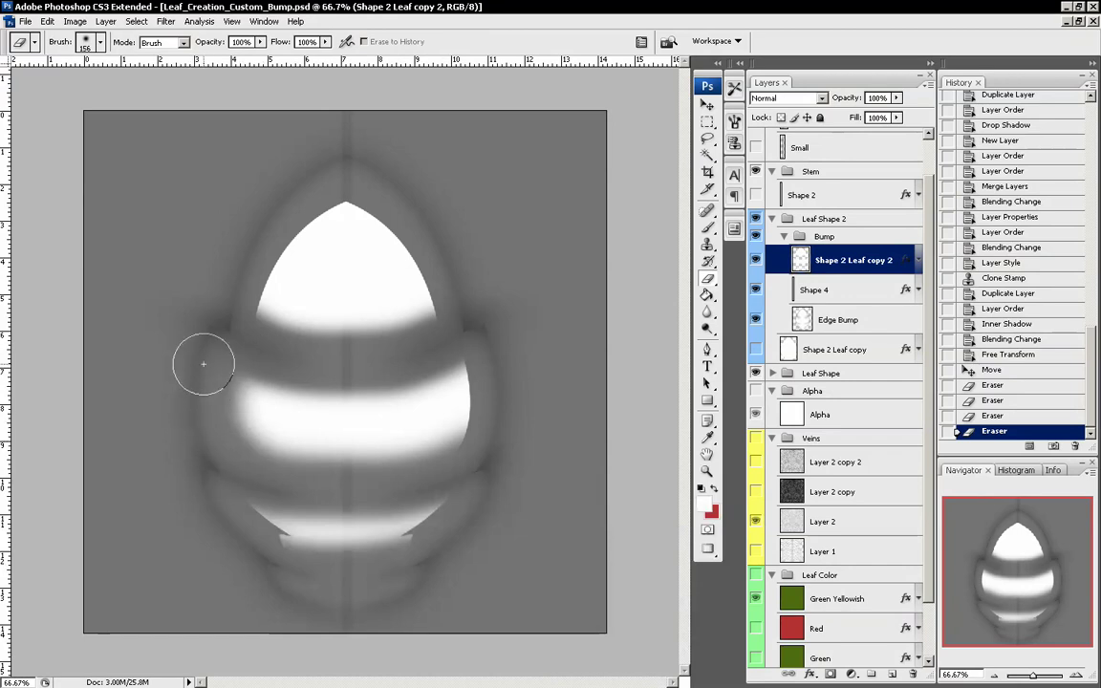
pyautogui.moveTo(430, 320)
pyautogui.mouseDown()
pyautogui.moveTo(482, 363)
pyautogui.moveTo(474, 426)
pyautogui.moveTo(489, 387)
pyautogui.moveTo(452, 290)
pyautogui.moveTo(483, 396)
pyautogui.moveTo(483, 466)
pyautogui.moveTo(449, 432)
pyautogui.moveTo(423, 499)
pyautogui.moveTo(438, 528)
pyautogui.moveTo(402, 521)
pyautogui.mouseUp()
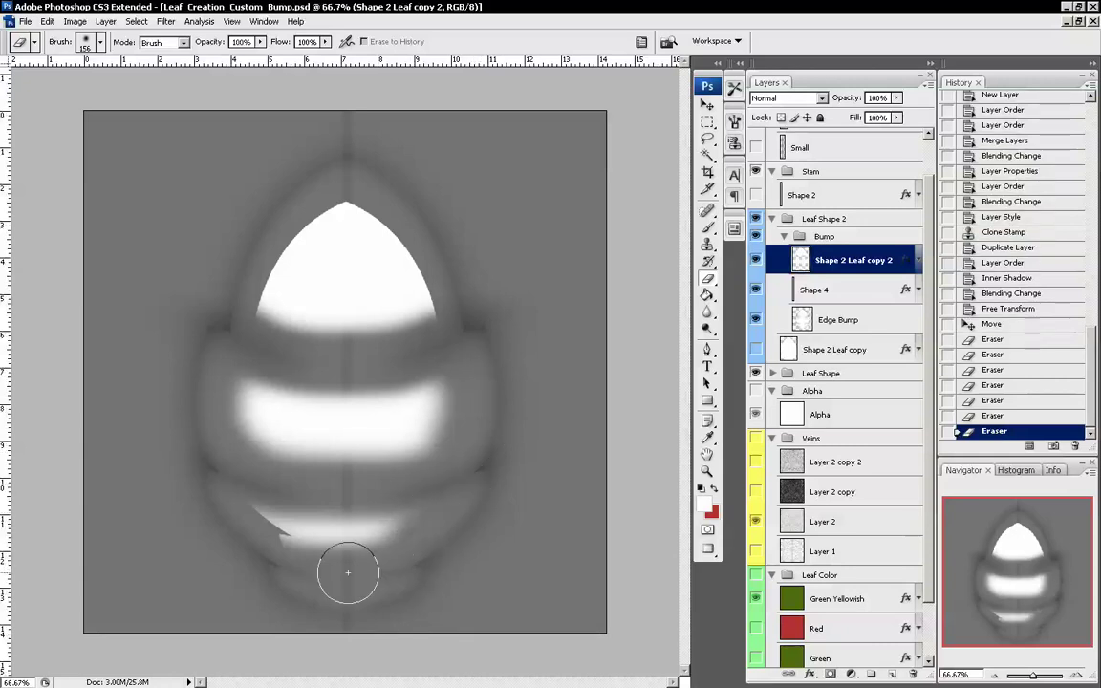
pyautogui.moveTo(267, 565)
pyautogui.mouseDown()
pyautogui.moveTo(260, 497)
pyautogui.moveTo(222, 458)
pyautogui.mouseUp()
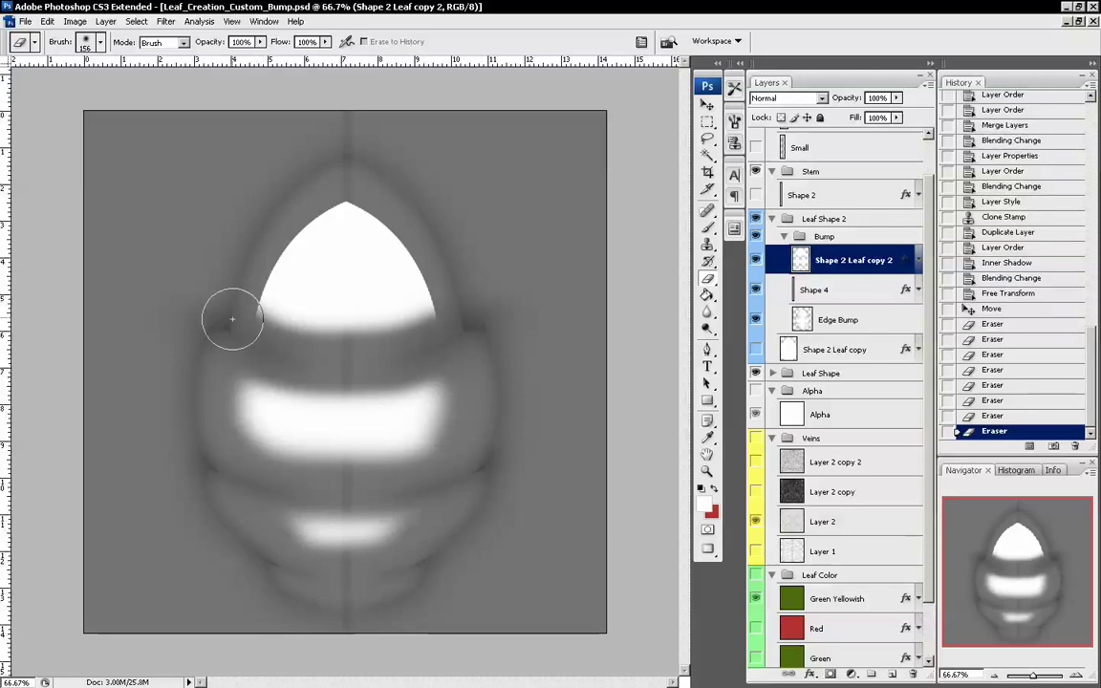
pyautogui.moveTo(228, 314)
pyautogui.mouseDown()
pyautogui.moveTo(275, 225)
pyautogui.moveTo(350, 189)
pyautogui.moveTo(383, 199)
pyautogui.moveTo(444, 262)
pyautogui.moveTo(462, 328)
pyautogui.moveTo(429, 246)
pyautogui.moveTo(365, 194)
pyautogui.moveTo(334, 188)
pyautogui.moveTo(288, 196)
pyautogui.moveTo(203, 302)
pyautogui.moveTo(228, 308)
pyautogui.moveTo(287, 211)
pyautogui.moveTo(318, 195)
pyautogui.moveTo(232, 282)
pyautogui.moveTo(226, 332)
pyautogui.moveTo(273, 220)
pyautogui.moveTo(303, 190)
pyautogui.moveTo(381, 185)
pyautogui.moveTo(415, 213)
pyautogui.moveTo(450, 307)
pyautogui.mouseUp()
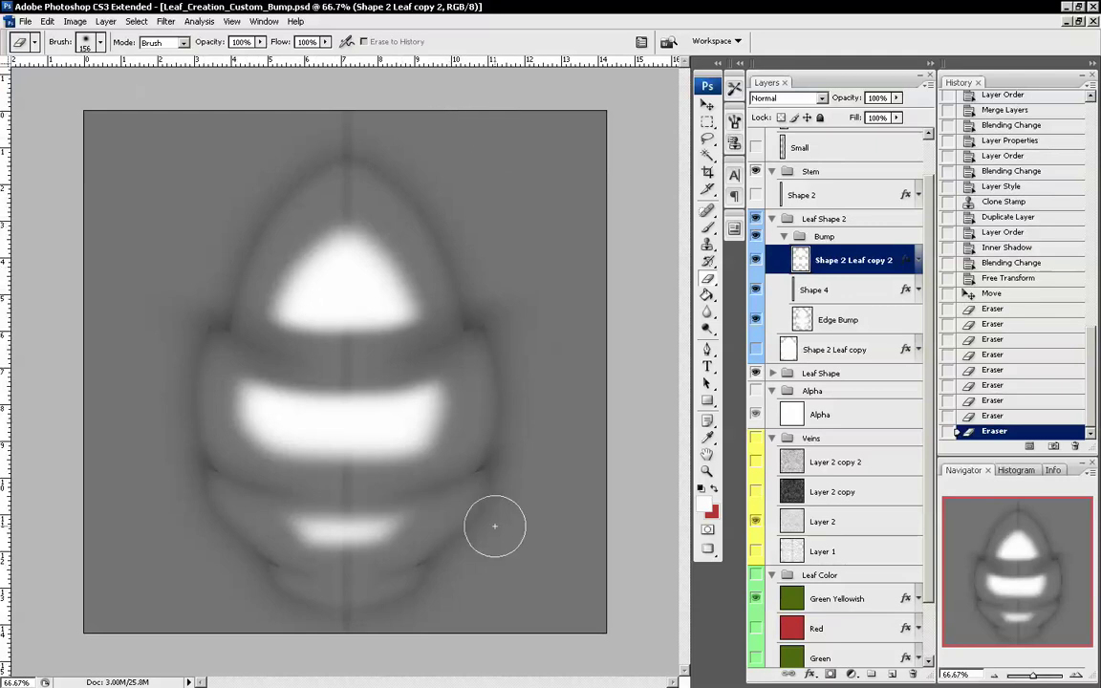
pyautogui.moveTo(388, 595); pyautogui.dragTo(422, 541)
pyautogui.moveTo(201, 579); pyautogui.dragTo(254, 604)
# - Duplicate the Shape 2 Leaf copy 2 layer and hide the original
pyautogui.moveTo(833, 267); pyautogui.dragTo(892, 674)
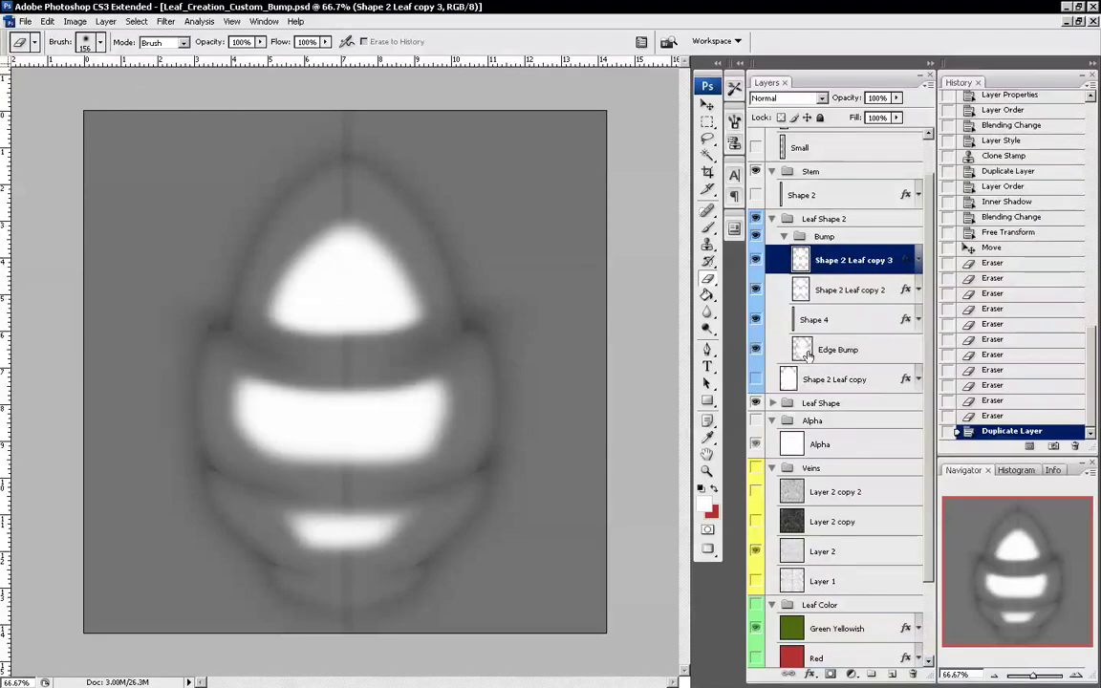
pyautogui.click(755, 289)
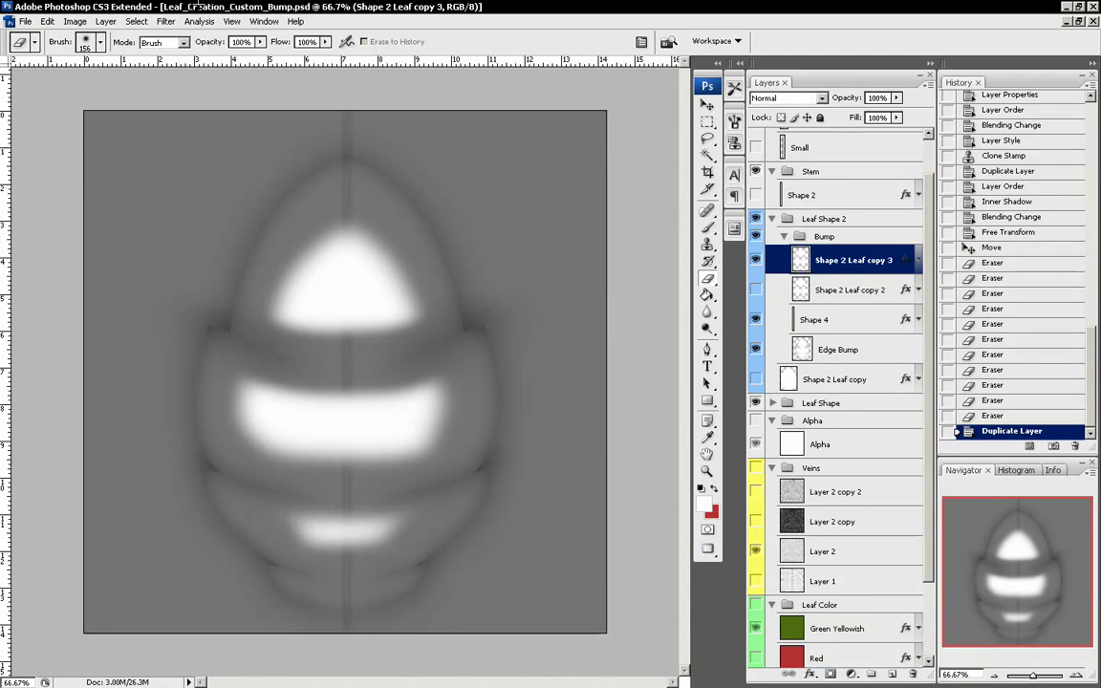
# - Apply a Gaussian Blur with a radius of about 71 pixels to Shape 2 Leaf copy 3 and nudge the blurred highlights into place
pyautogui.click(166, 21)
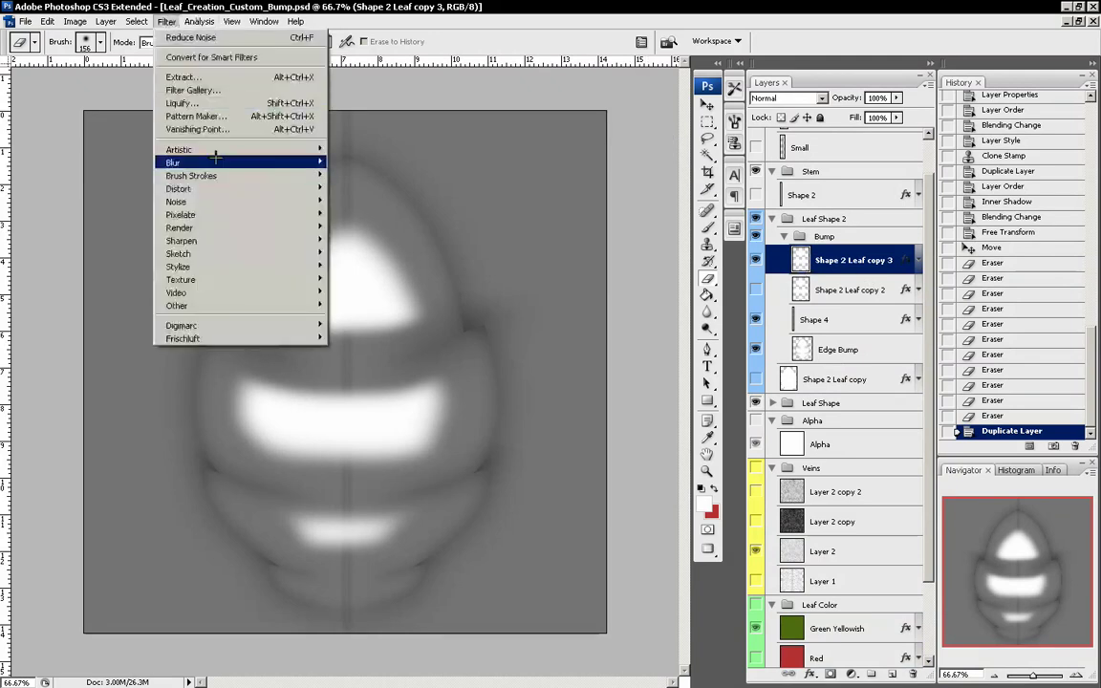
pyautogui.moveTo(216, 161)
pyautogui.click(335, 188)
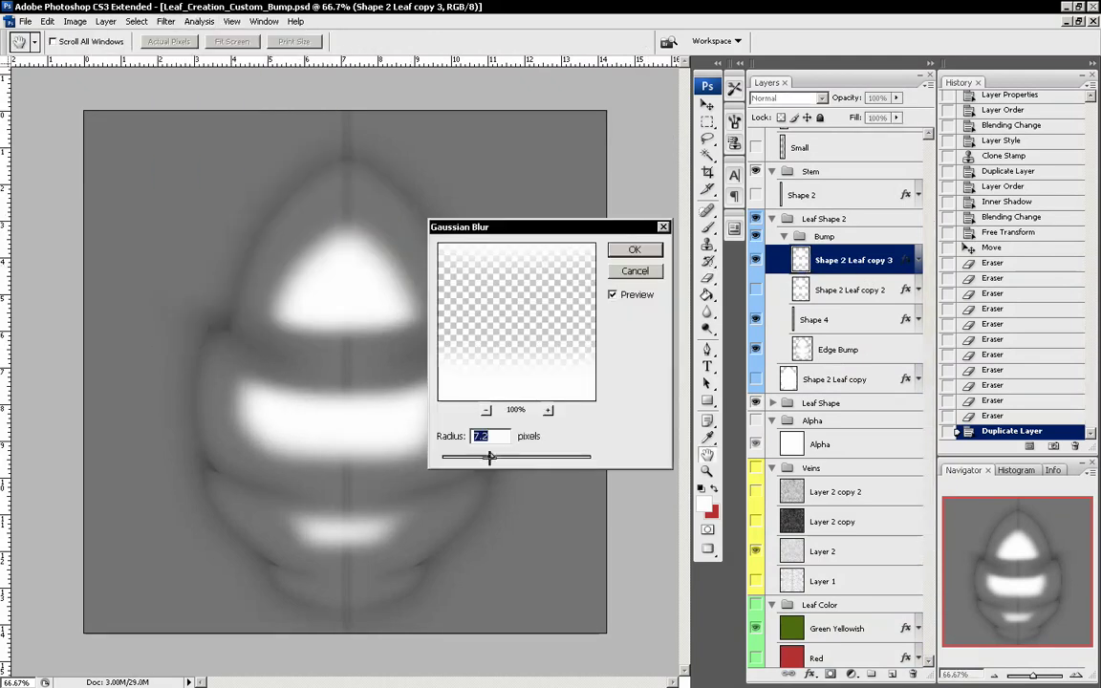
pyautogui.moveTo(501, 458); pyautogui.dragTo(549, 458)
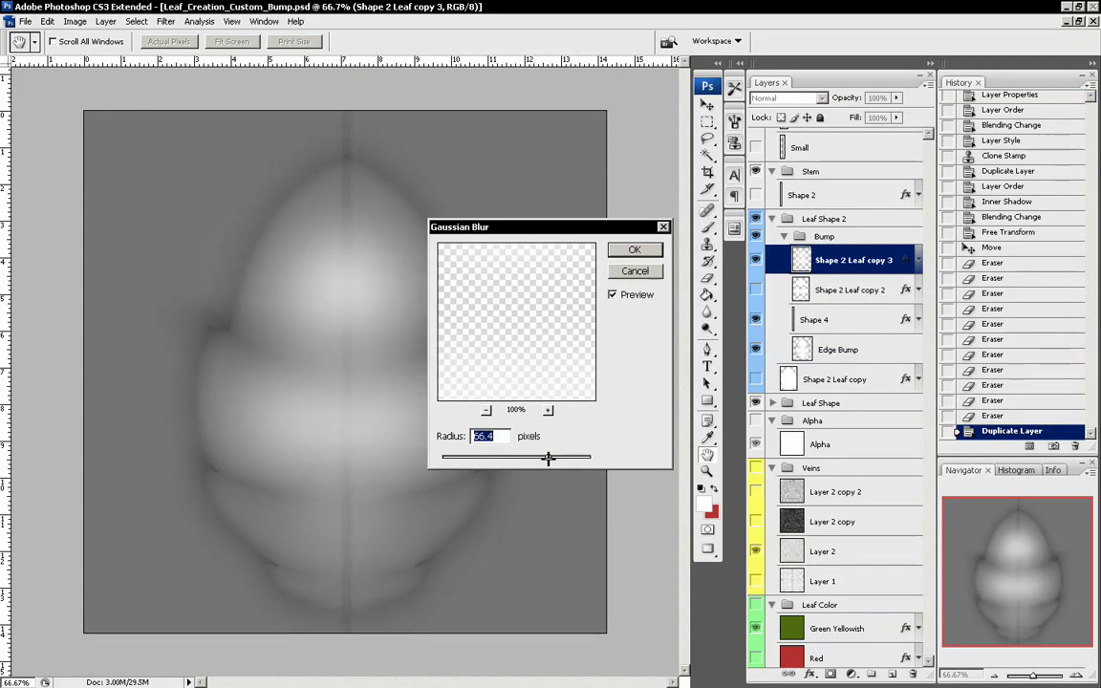
pyautogui.moveTo(525, 227); pyautogui.dragTo(735, 150)
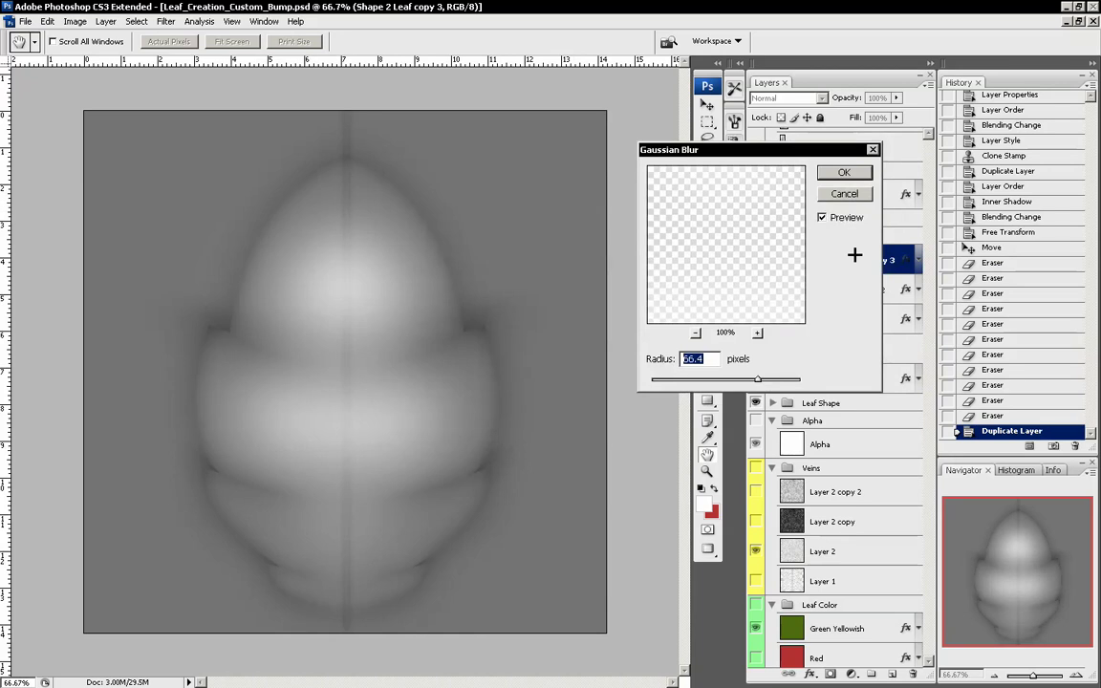
pyautogui.moveTo(748, 378); pyautogui.dragTo(761, 380)
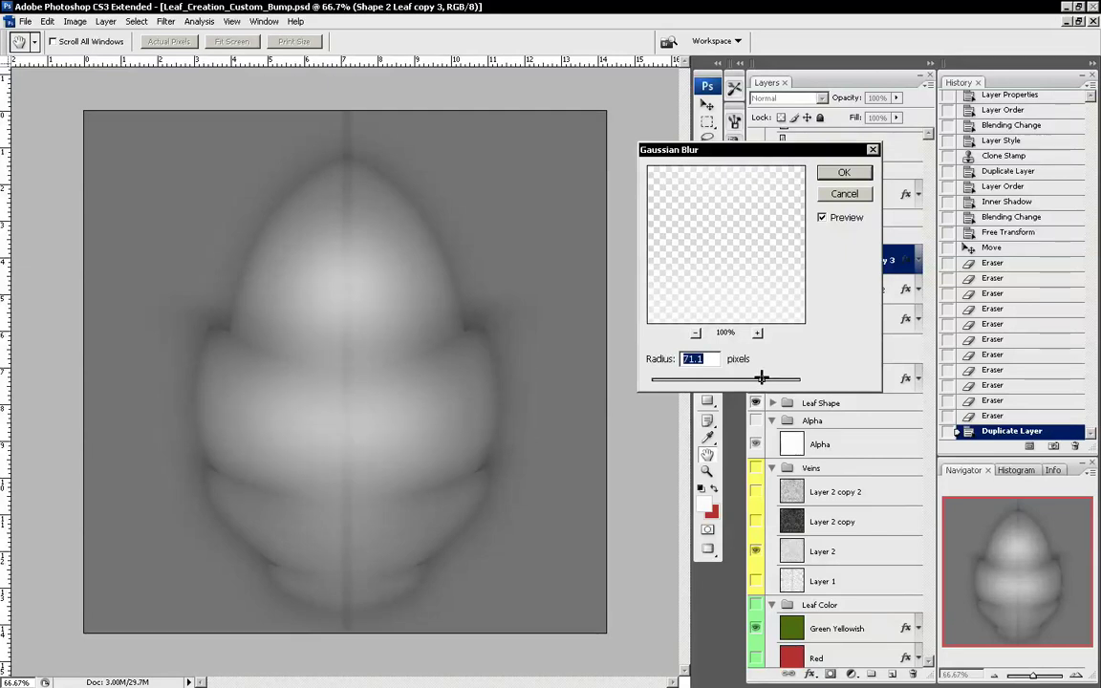
pyautogui.click(846, 172)
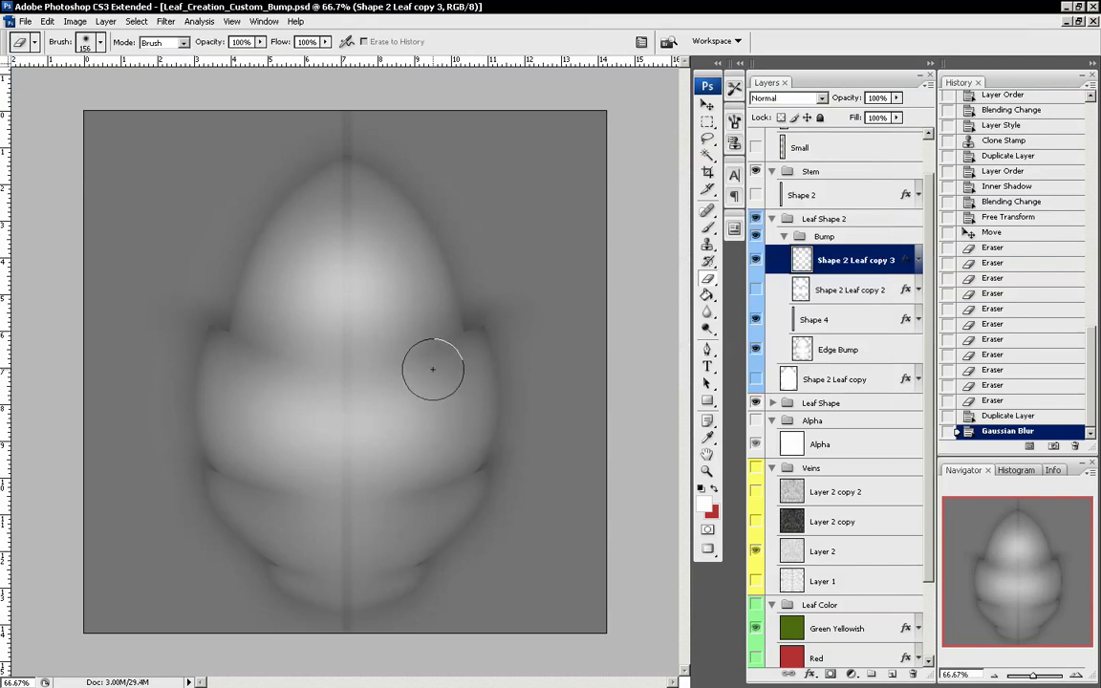
pyautogui.press('v')
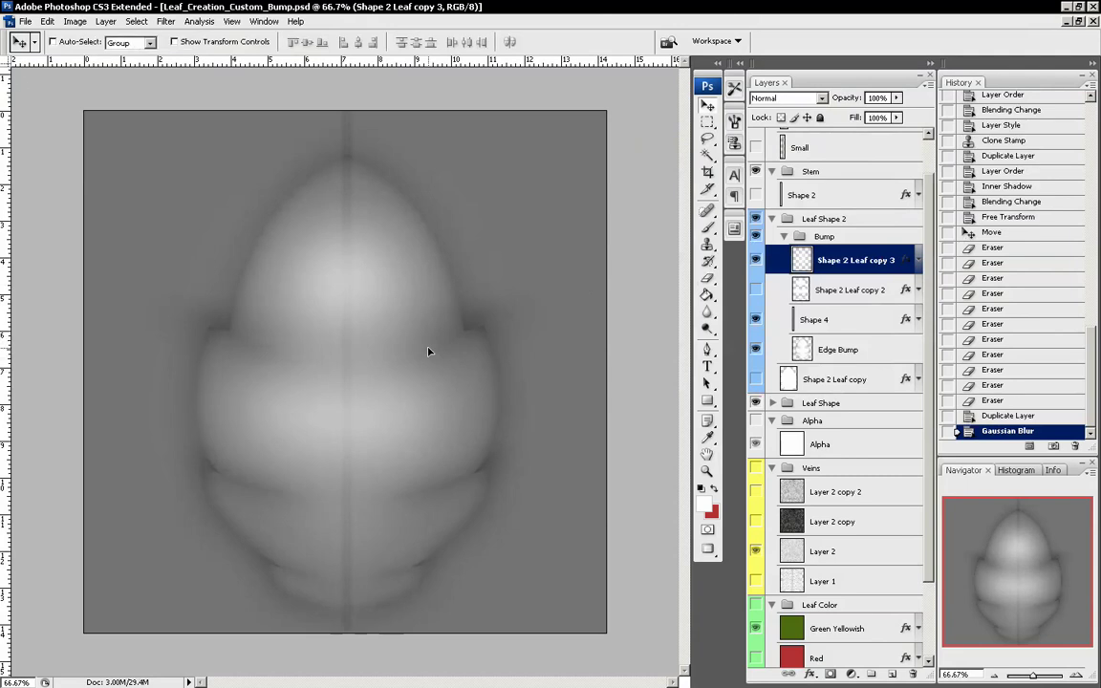
pyautogui.moveTo(427, 347); pyautogui.dragTo(428, 347)
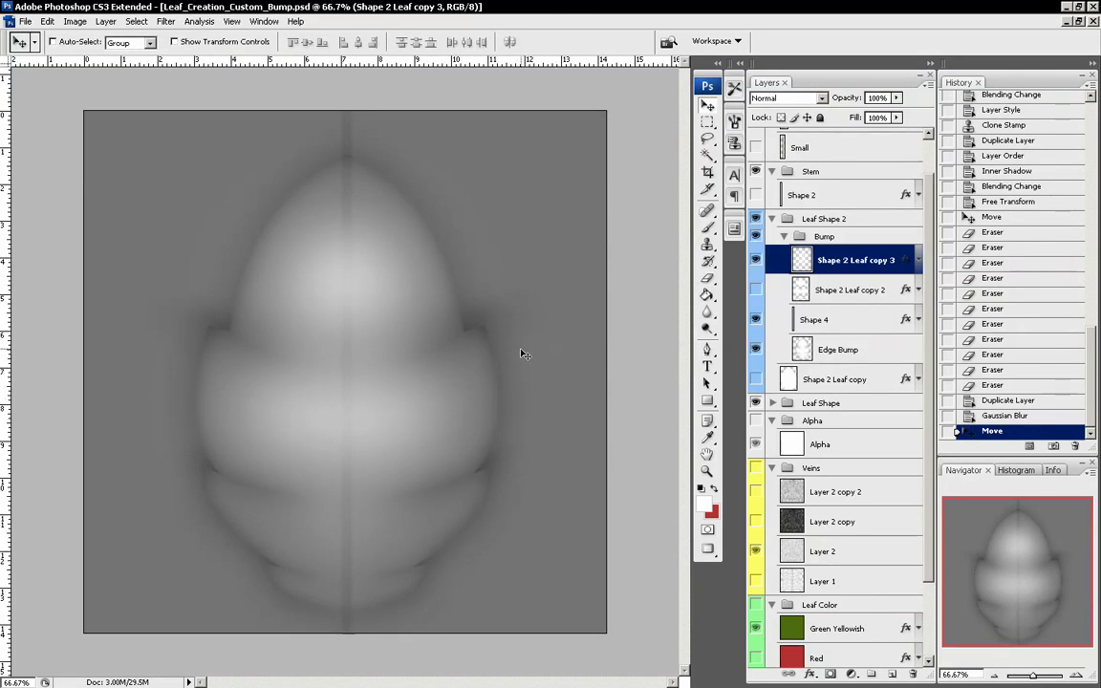
# - Free-transform the blurred Shape 2 Leaf copy 3 highlights to about 123% width and 107% height, keeping them centered on the leaf
pyautogui.hotkey('ctrl', 't')
pyautogui.moveTo(539, 382); pyautogui.dragTo(585, 381)
pyautogui.moveTo(149, 380); pyautogui.dragTo(110, 373)
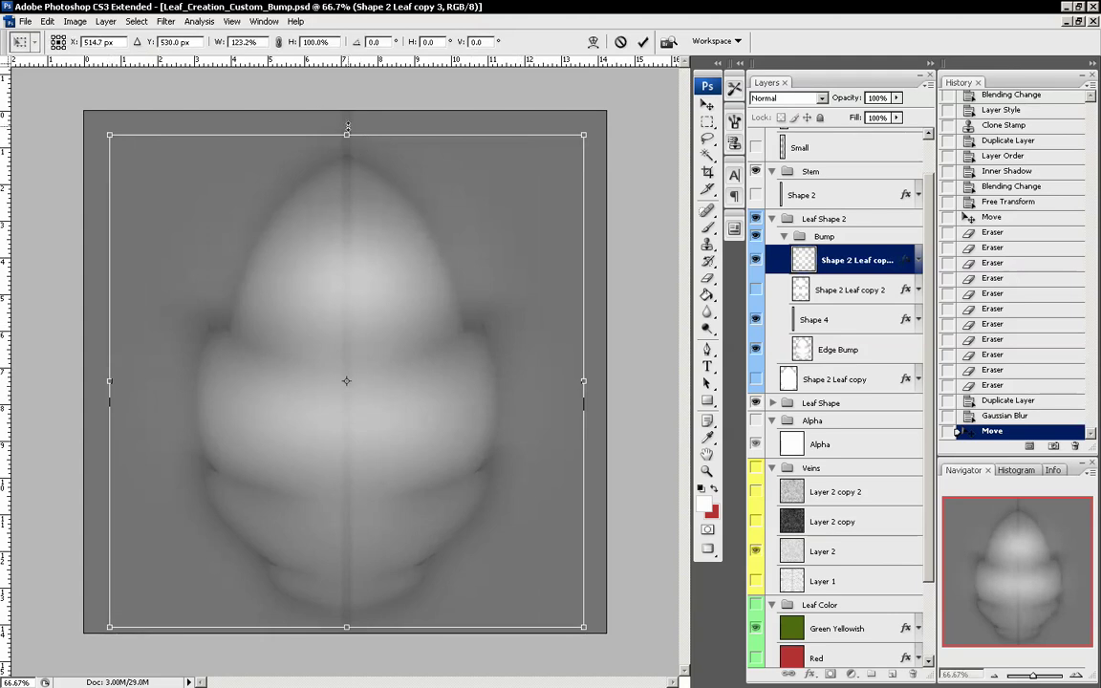
pyautogui.moveTo(347, 127); pyautogui.dragTo(347, 104)
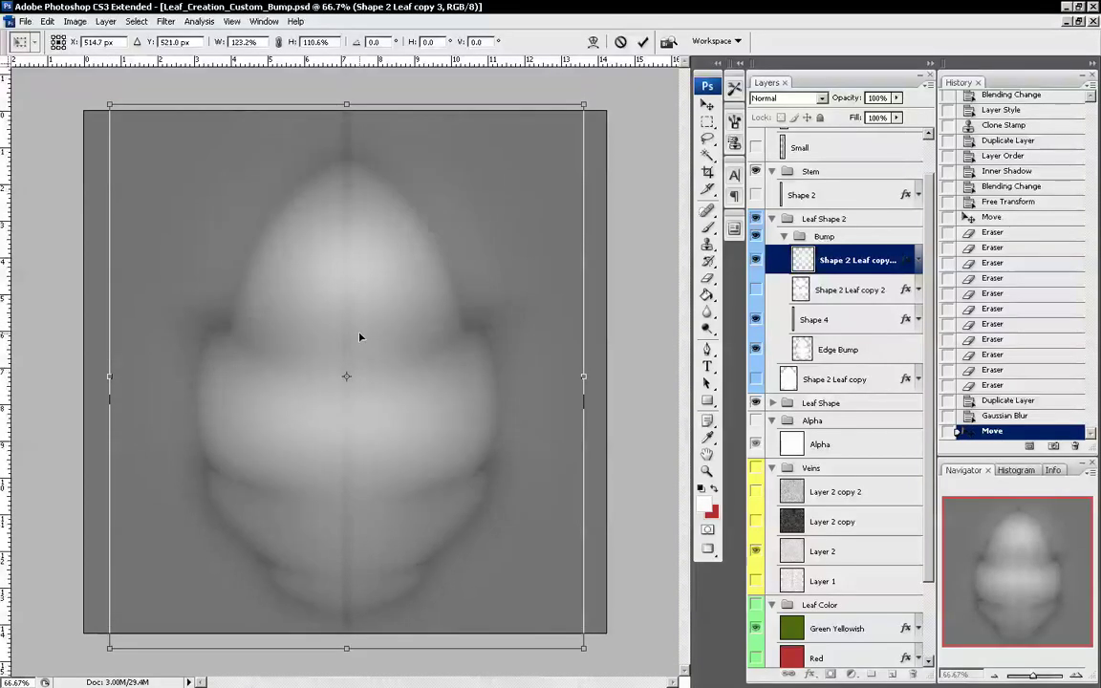
pyautogui.moveTo(361, 336)
pyautogui.mouseDown()
pyautogui.moveTo(361, 349)
pyautogui.moveTo(361, 336)
pyautogui.mouseUp()
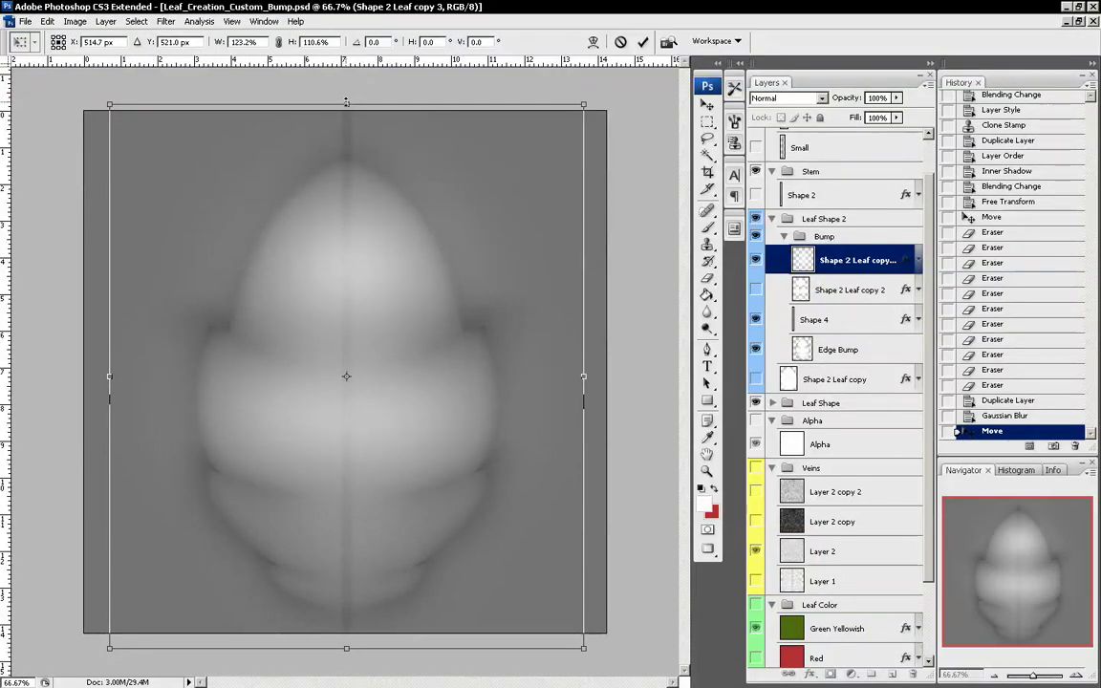
pyautogui.moveTo(346, 101); pyautogui.dragTo(346, 108)
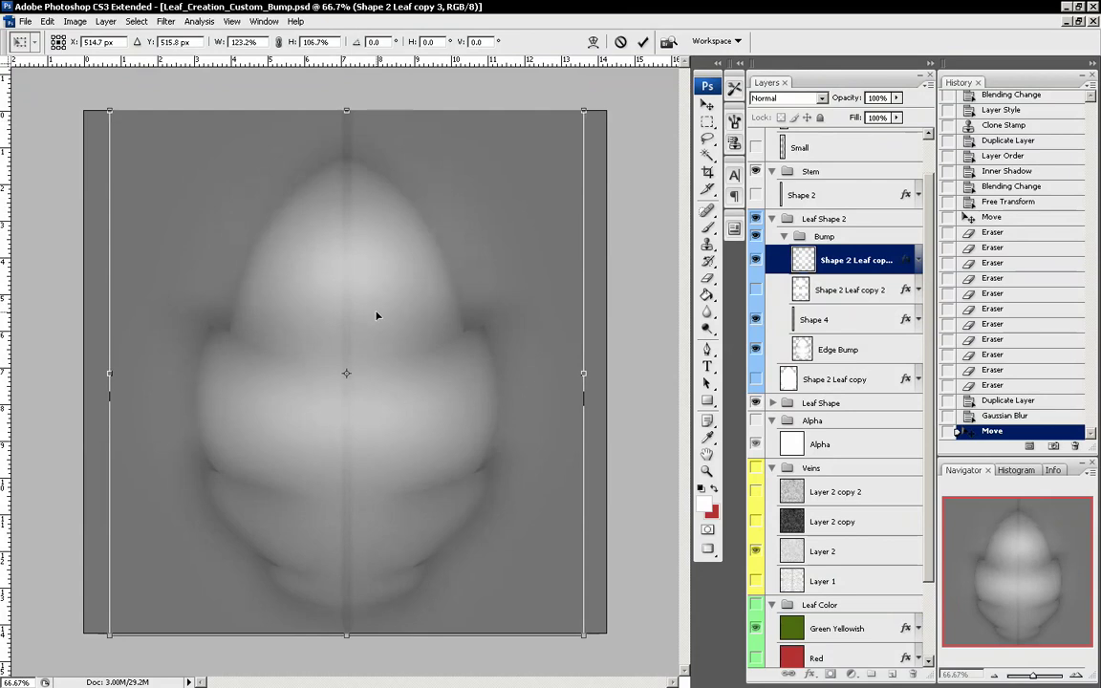
pyautogui.moveTo(376, 315); pyautogui.dragTo(376, 315)
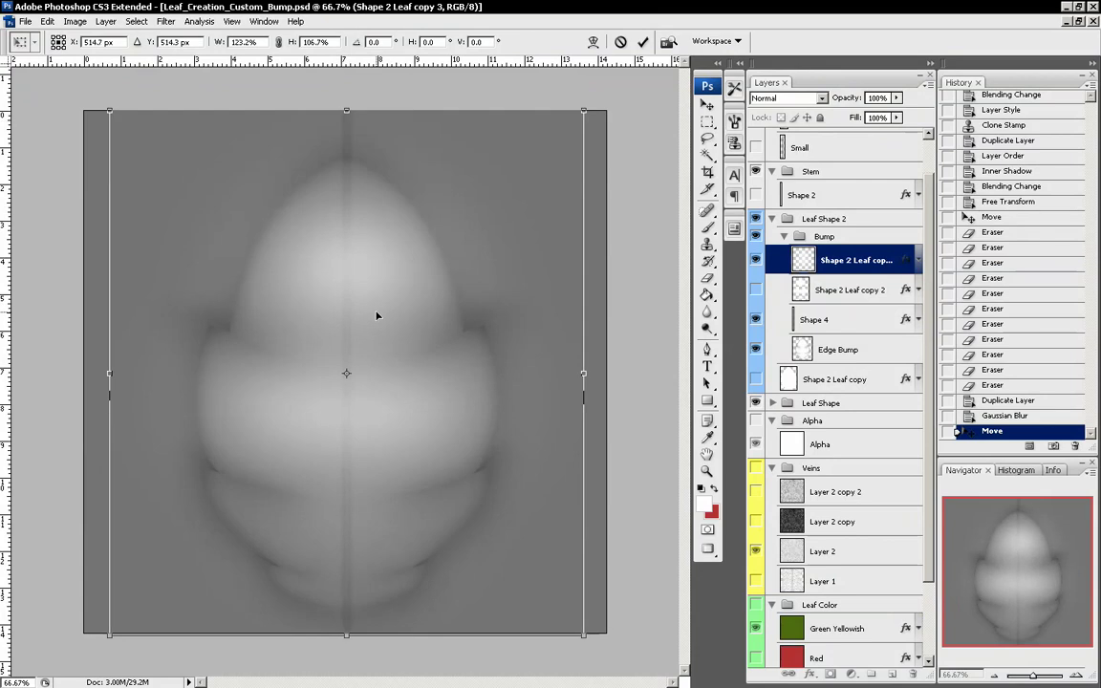
pyautogui.press('Return')
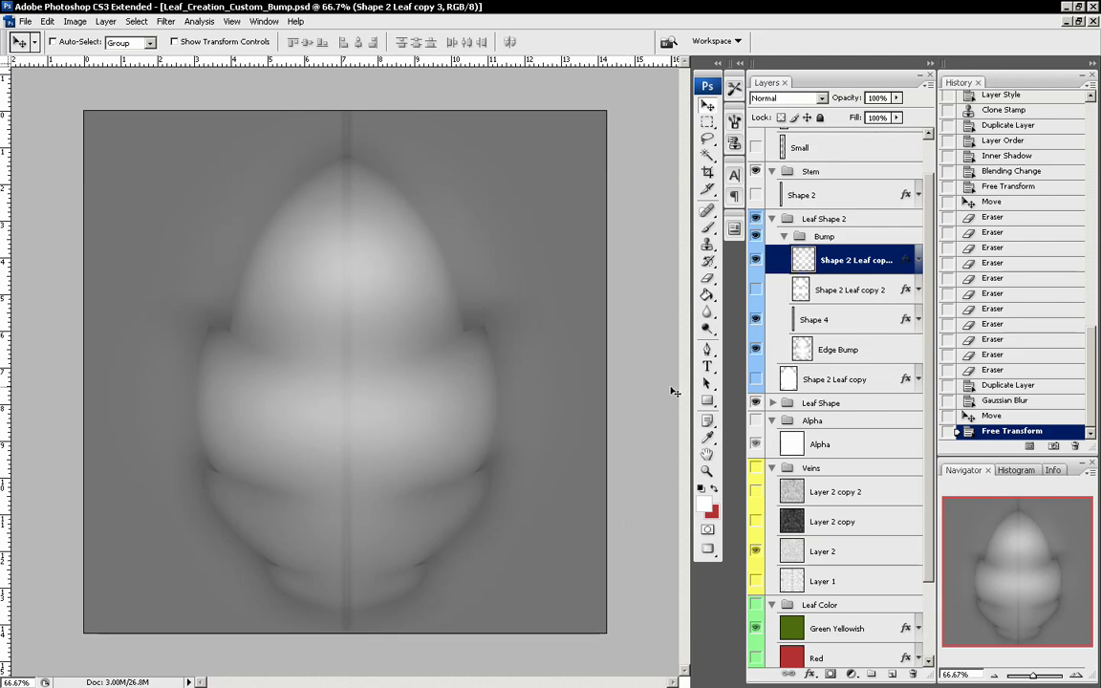
# - Add a new layer and paint a short curved white stroke across the lower leaf section with a 56 px brush at 0% hardness
pyautogui.click(923, 84)
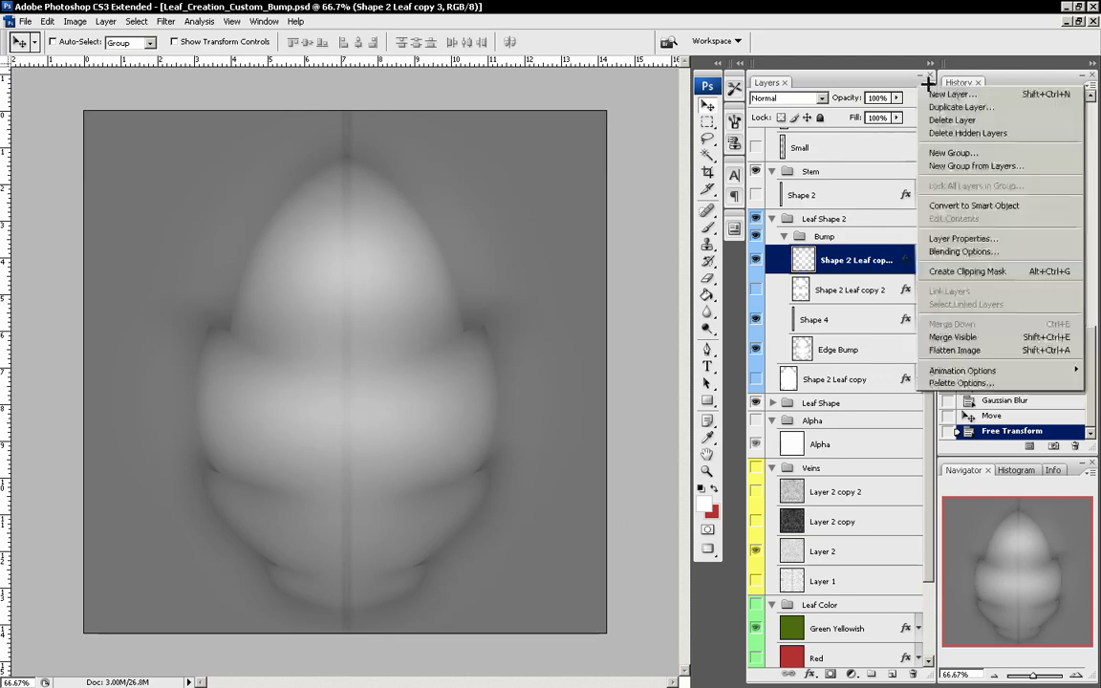
pyautogui.click(835, 86)
pyautogui.click(861, 286)
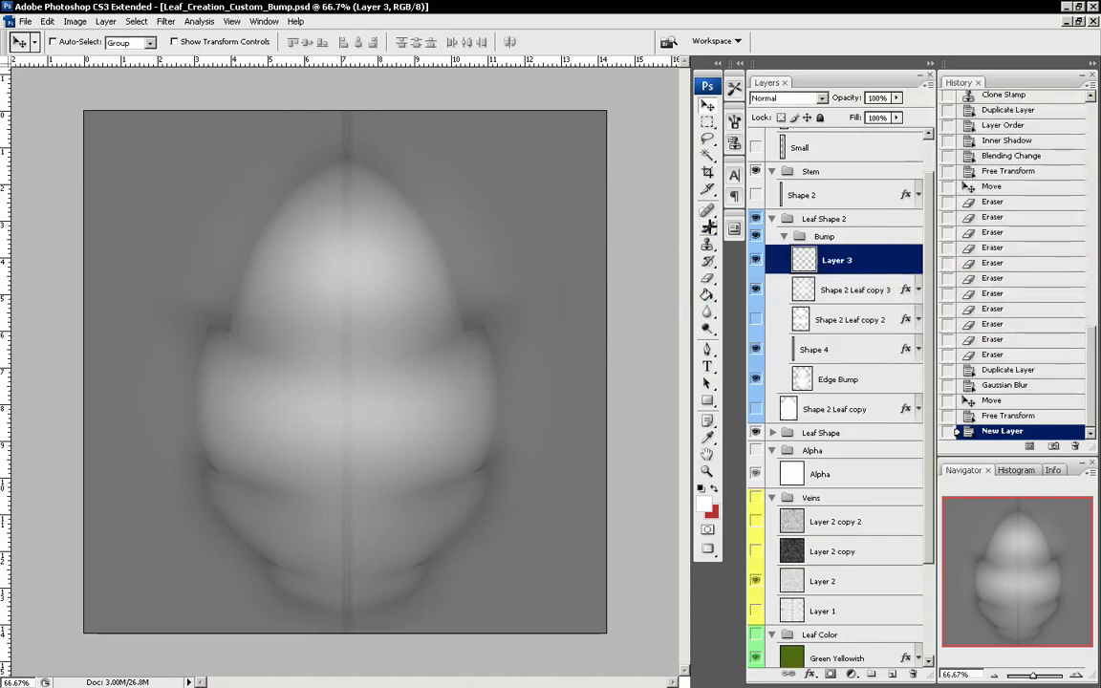
pyautogui.press('b')
pyautogui.rightClick(355, 535)
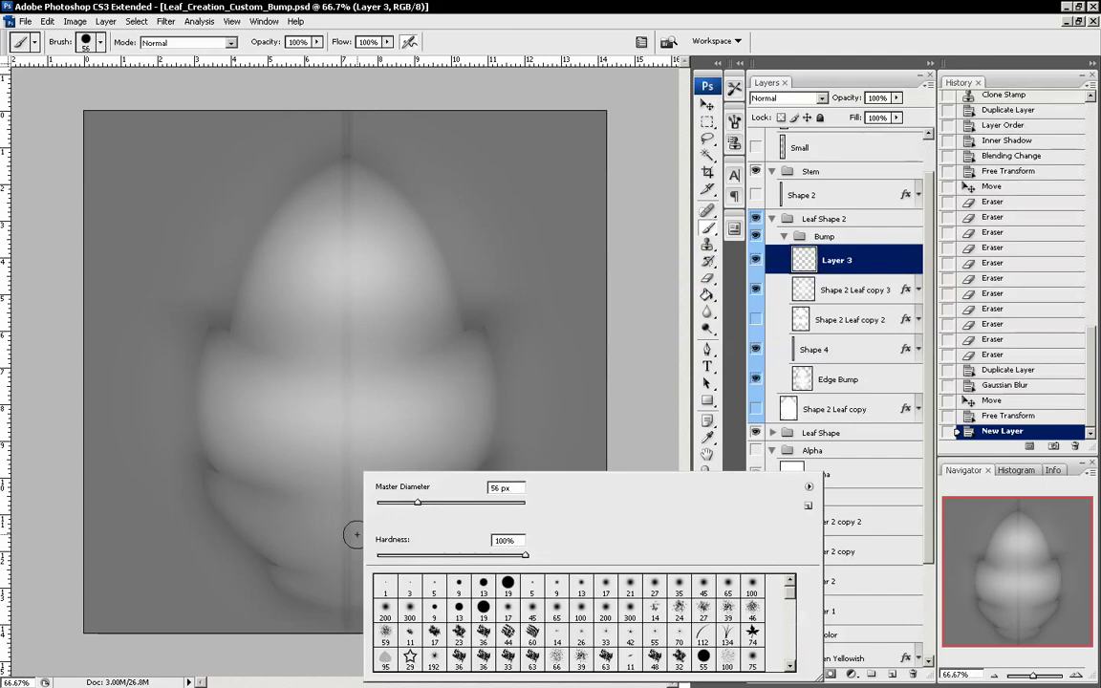
pyautogui.moveTo(441, 553); pyautogui.dragTo(371, 554)
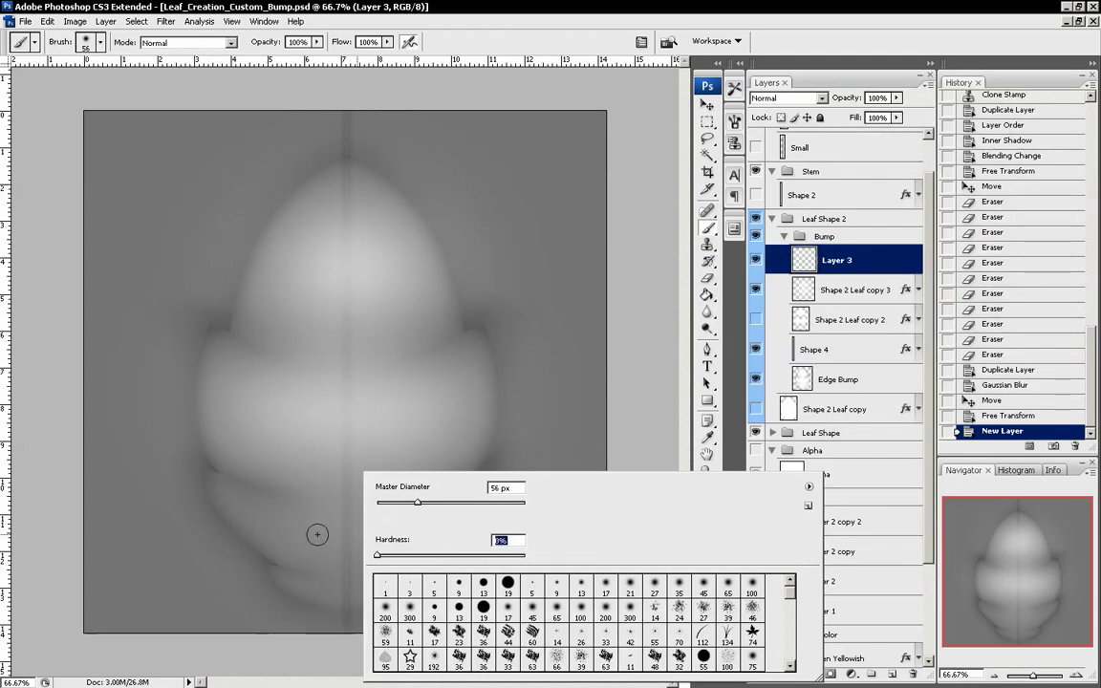
pyautogui.moveTo(287, 530); pyautogui.dragTo(409, 523)
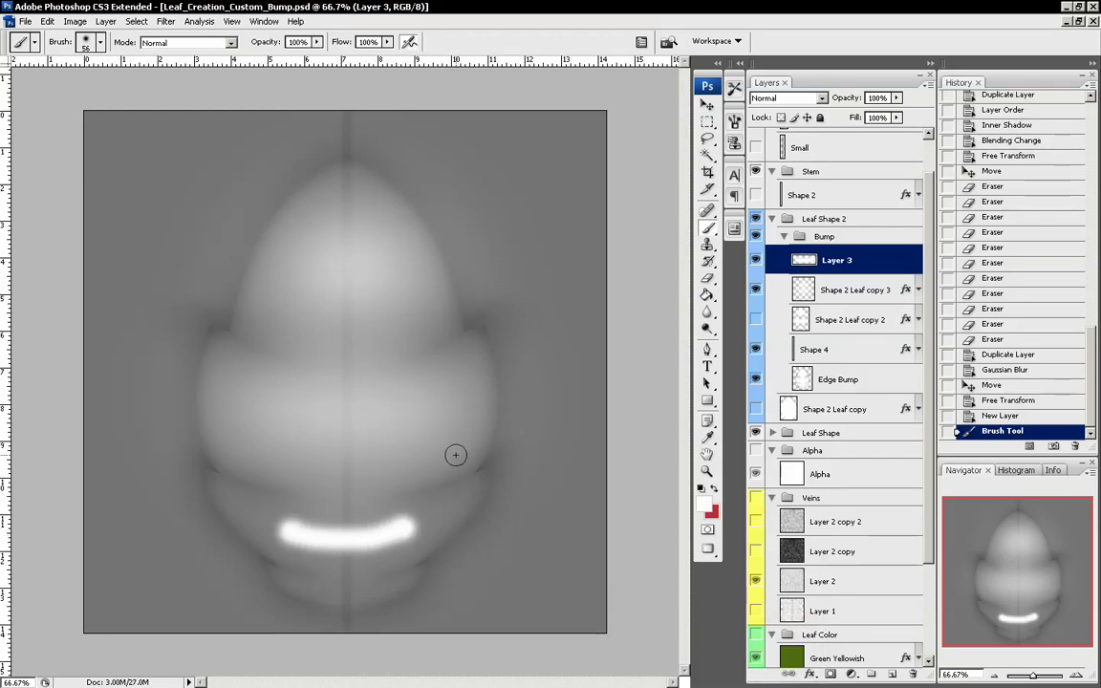
# - Apply a Gaussian Blur with a radius of about 41.1 pixels to the white stroke on Layer 3
pyautogui.click(166, 21)
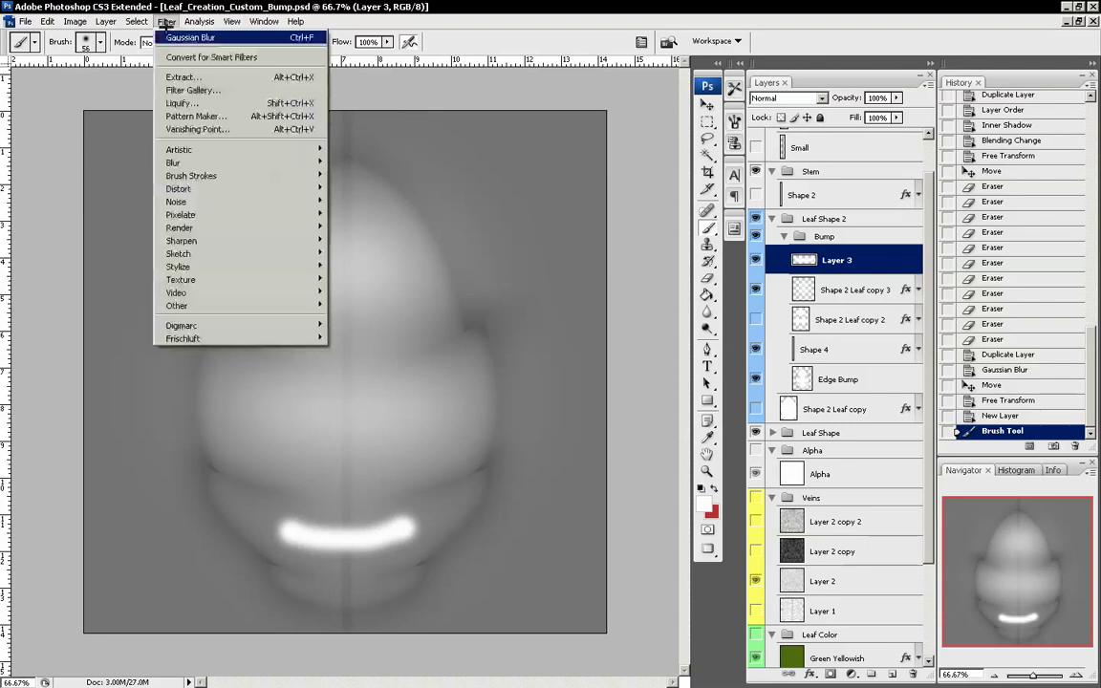
pyautogui.moveTo(231, 163)
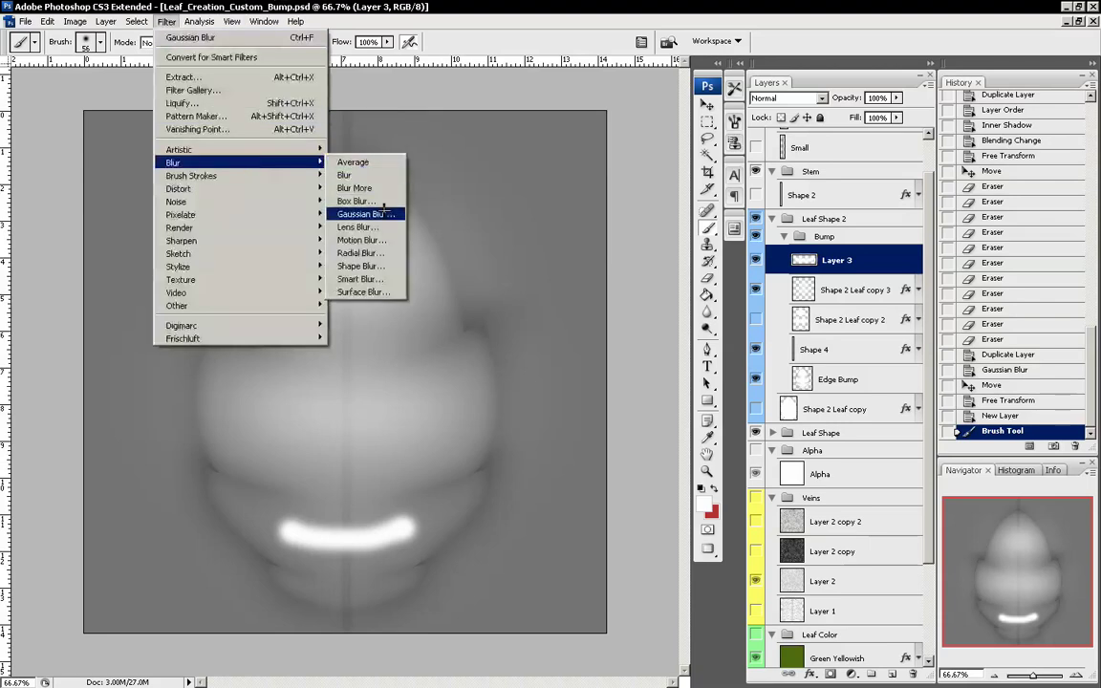
pyautogui.click(363, 213)
pyautogui.click(736, 379)
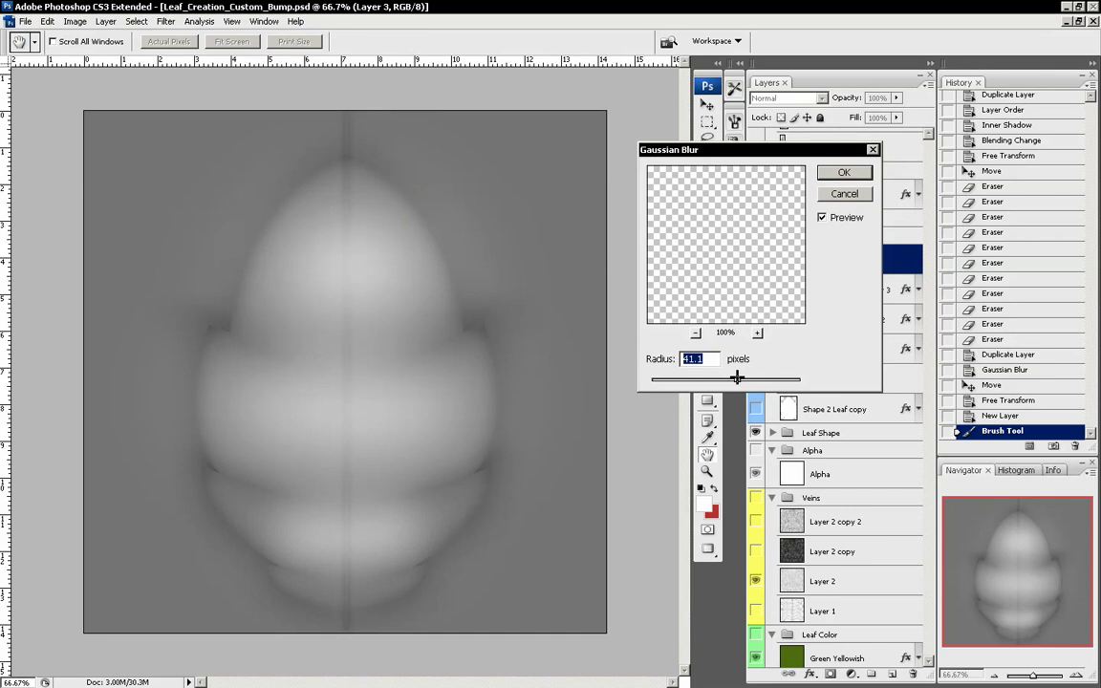
pyautogui.click(845, 173)
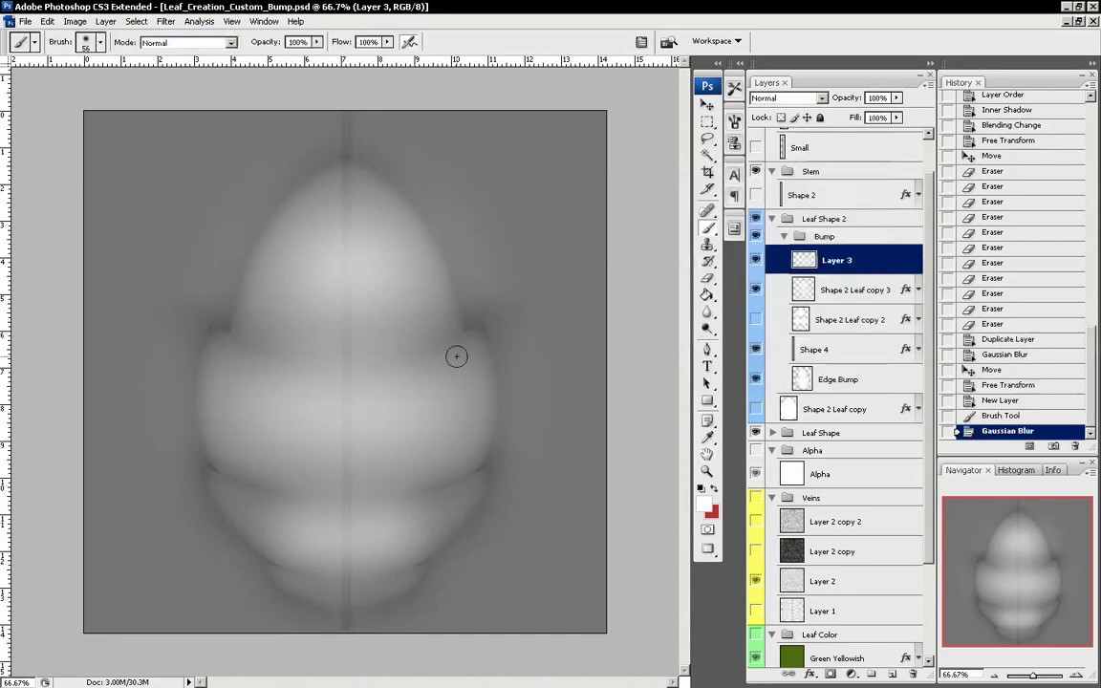
# - Free-transform the blurred Layer 3 highlight to about 129% width and 78% height and center it on the lower leaf section
pyautogui.press('v')
pyautogui.moveTo(391, 503); pyautogui.dragTo(353, 483)
pyautogui.hotkey('ctrl', 't')
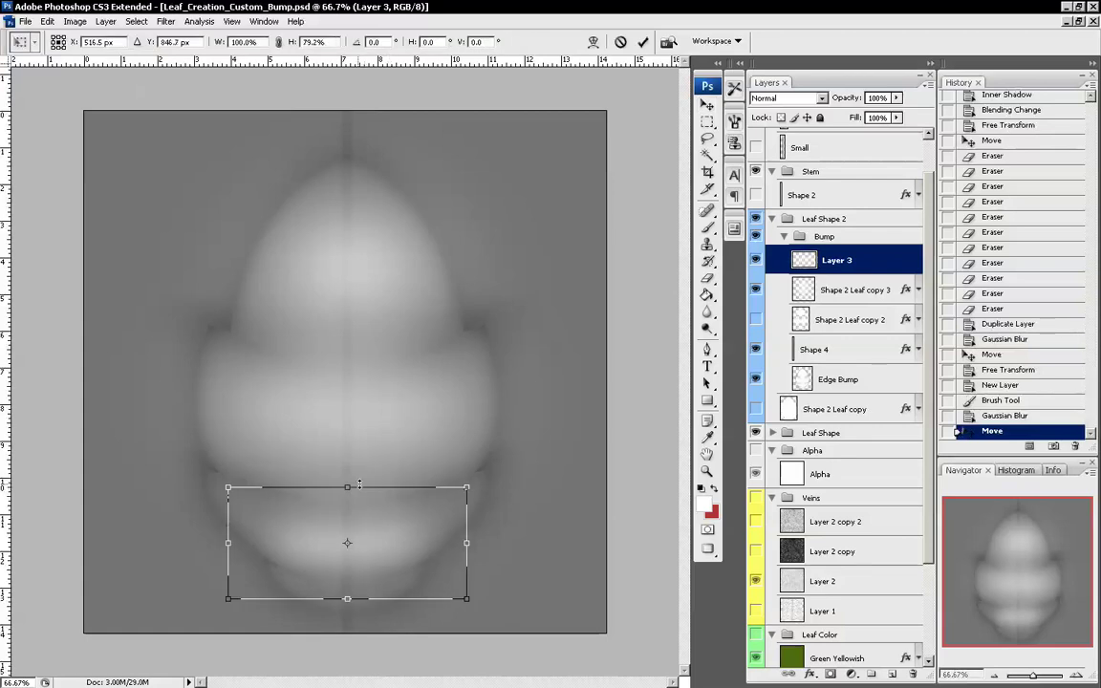
pyautogui.moveTo(382, 535); pyautogui.dragTo(380, 522)
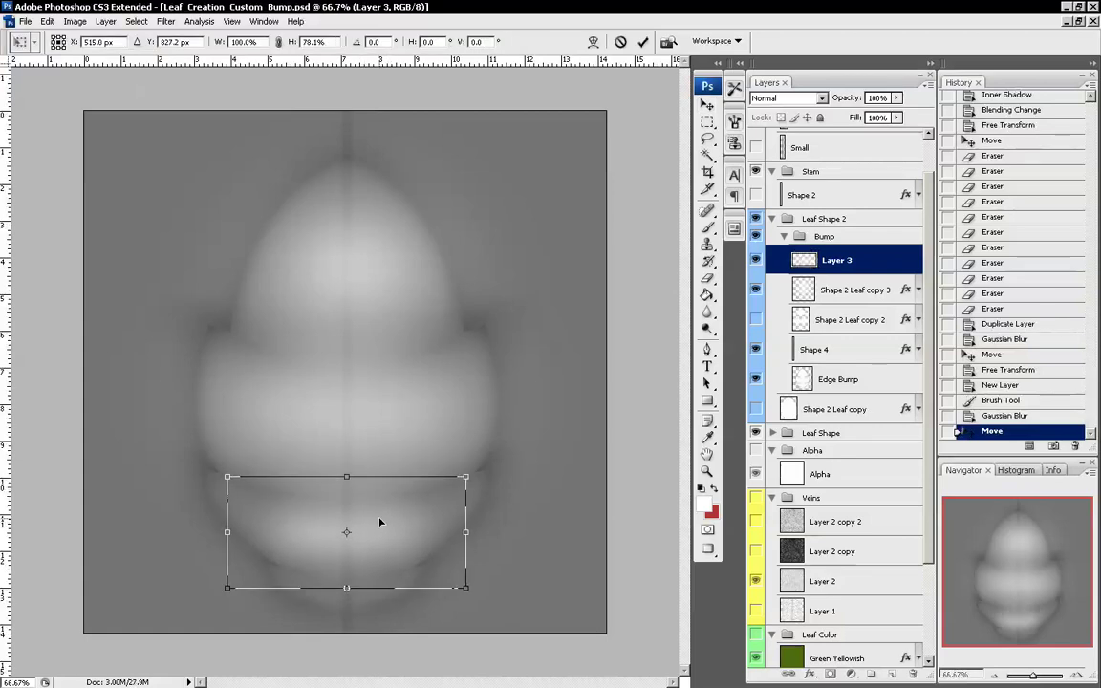
pyautogui.moveTo(466, 533); pyautogui.dragTo(505, 520)
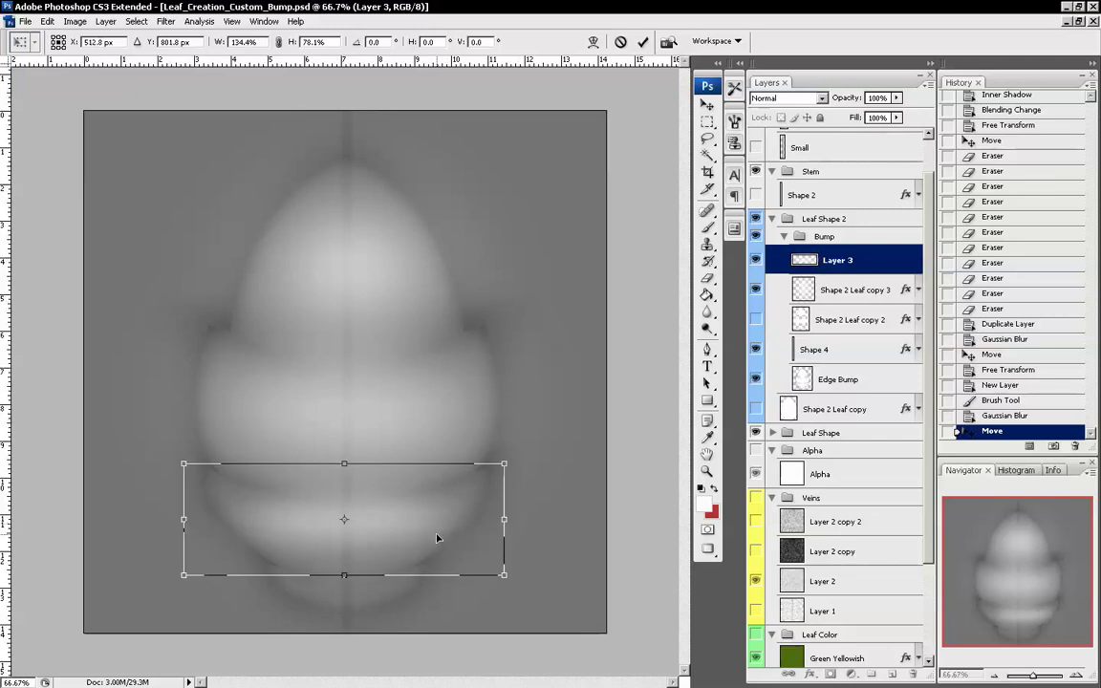
pyautogui.moveTo(437, 541); pyautogui.dragTo(418, 540)
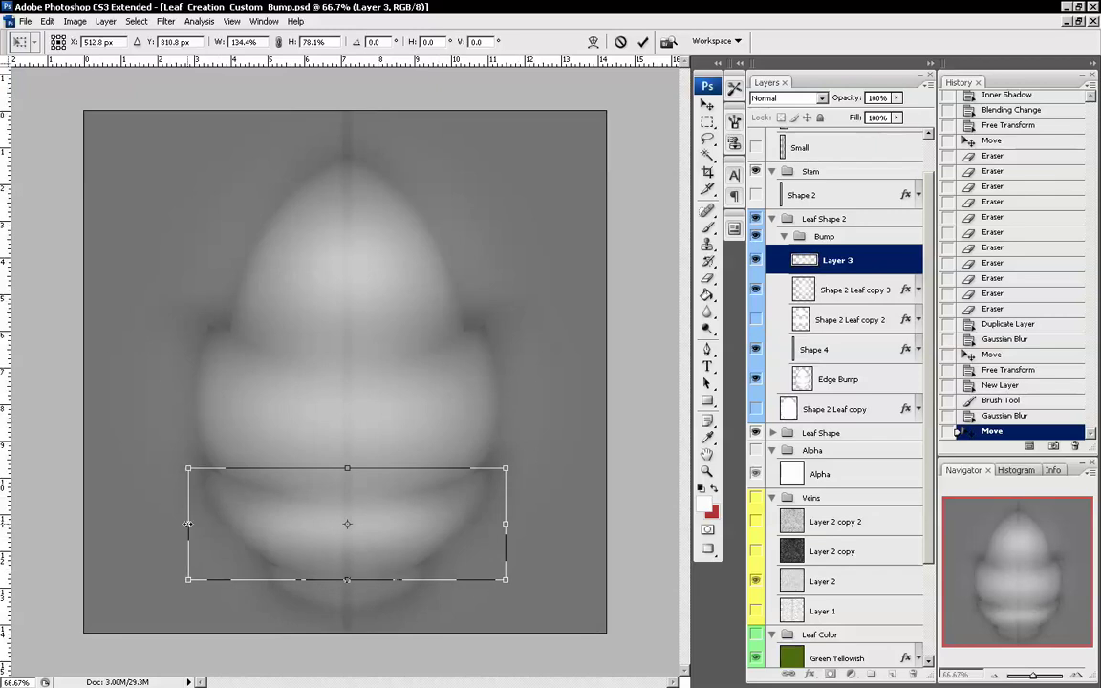
pyautogui.moveTo(186, 523); pyautogui.dragTo(192, 525)
pyautogui.moveTo(397, 540); pyautogui.dragTo(395, 540)
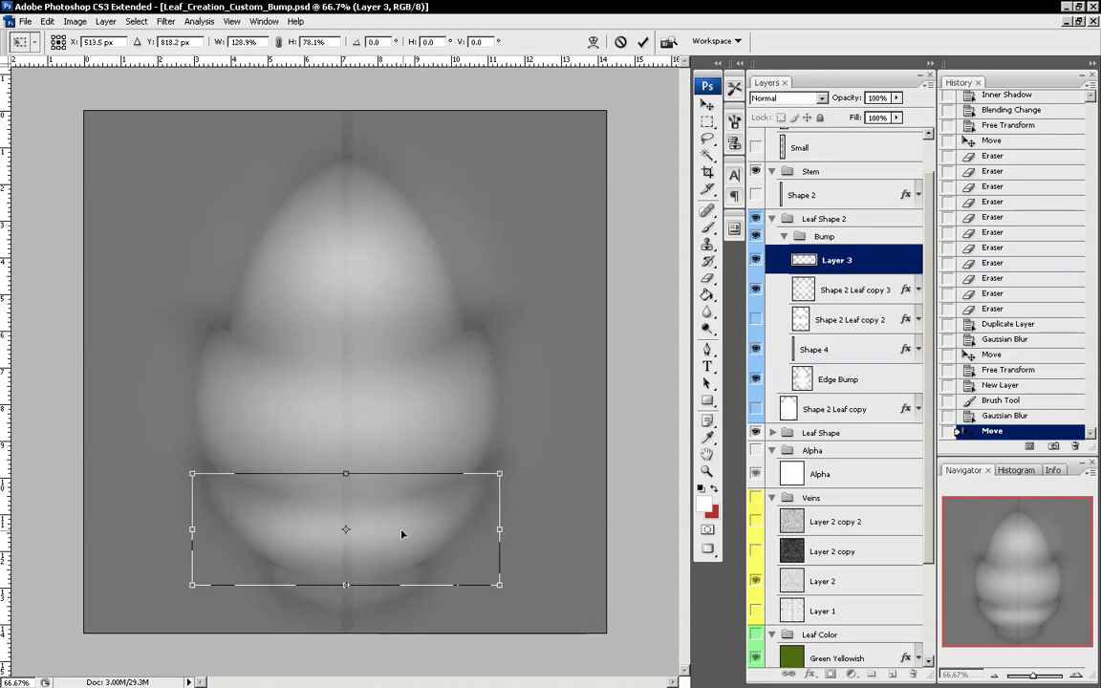
pyautogui.moveTo(400, 529); pyautogui.dragTo(403, 531)
pyautogui.press('Return')
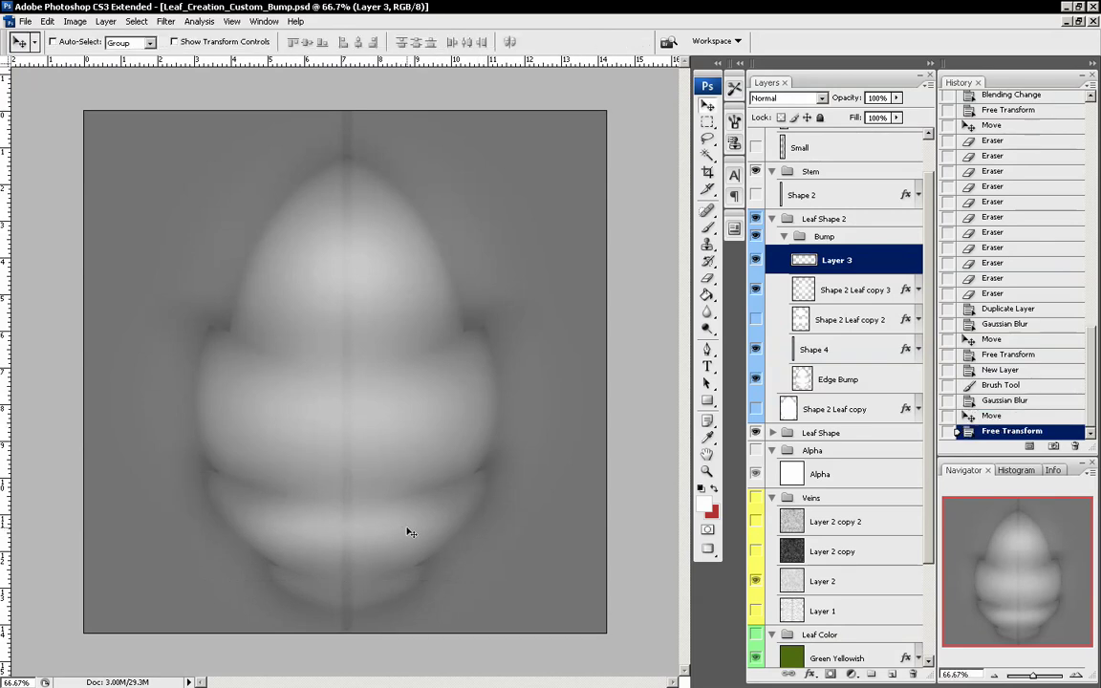
# - Lower the opacity of Layer 3 to 82%
pyautogui.click(896, 97)
pyautogui.moveTo(896, 111)
pyautogui.mouseDown()
pyautogui.moveTo(874, 111)
pyautogui.moveTo(888, 111)
pyautogui.mouseUp()
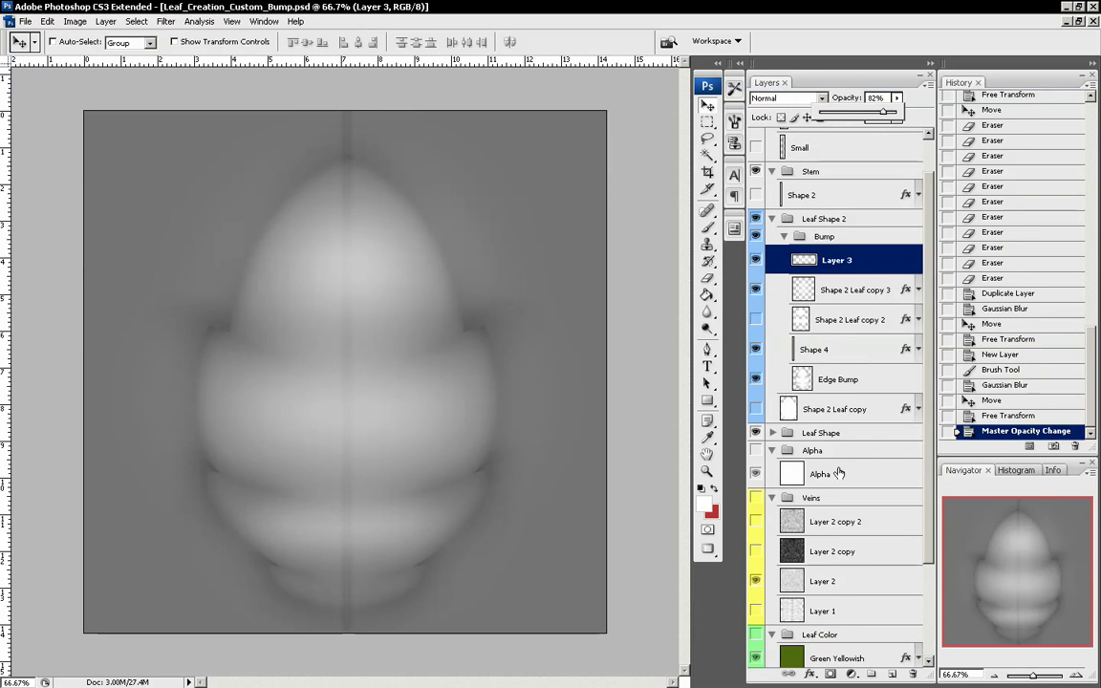
pyautogui.click(806, 606)
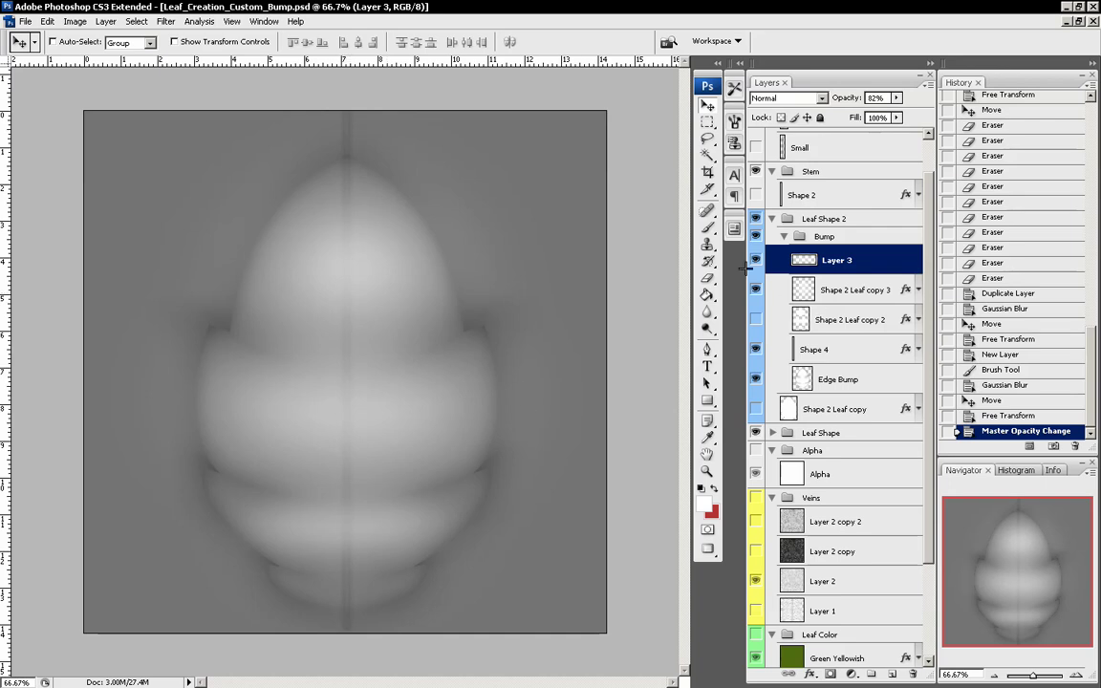
# - Draw a narrow vertical white rounded rectangle with a 100 px corner radius along the leaf's center vein
pyautogui.moveTo(708, 400); pyautogui.dragTo(754, 411)
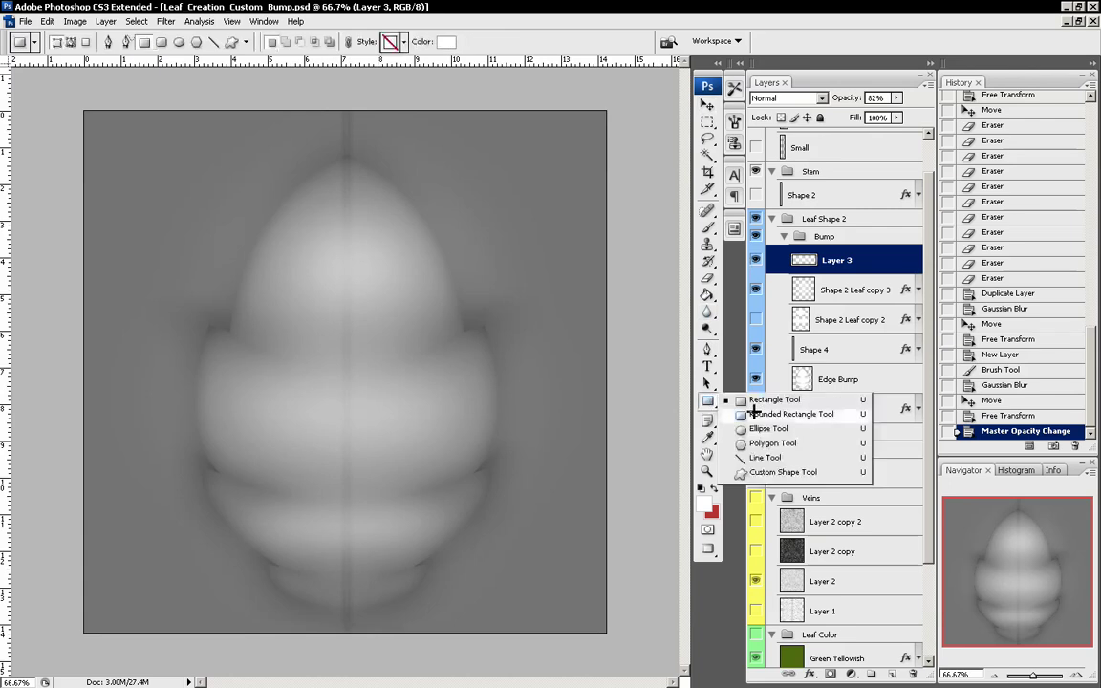
pyautogui.click(754, 413)
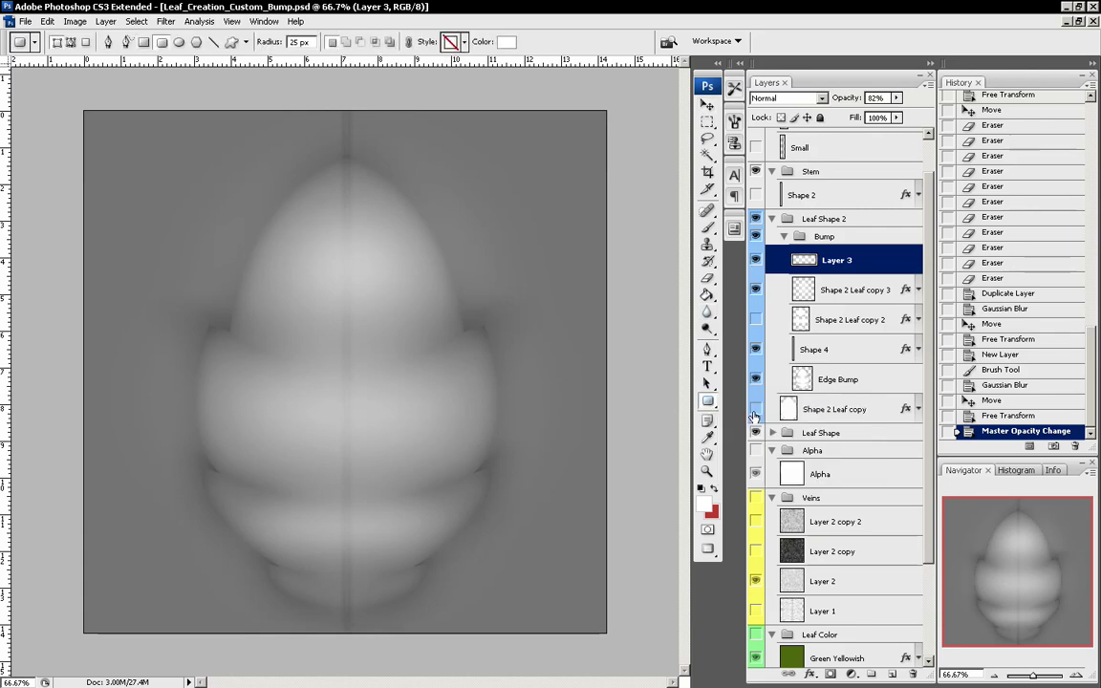
pyautogui.doubleClick(294, 43)
pyautogui.write('100')
pyautogui.moveTo(335, 173); pyautogui.dragTo(359, 575)
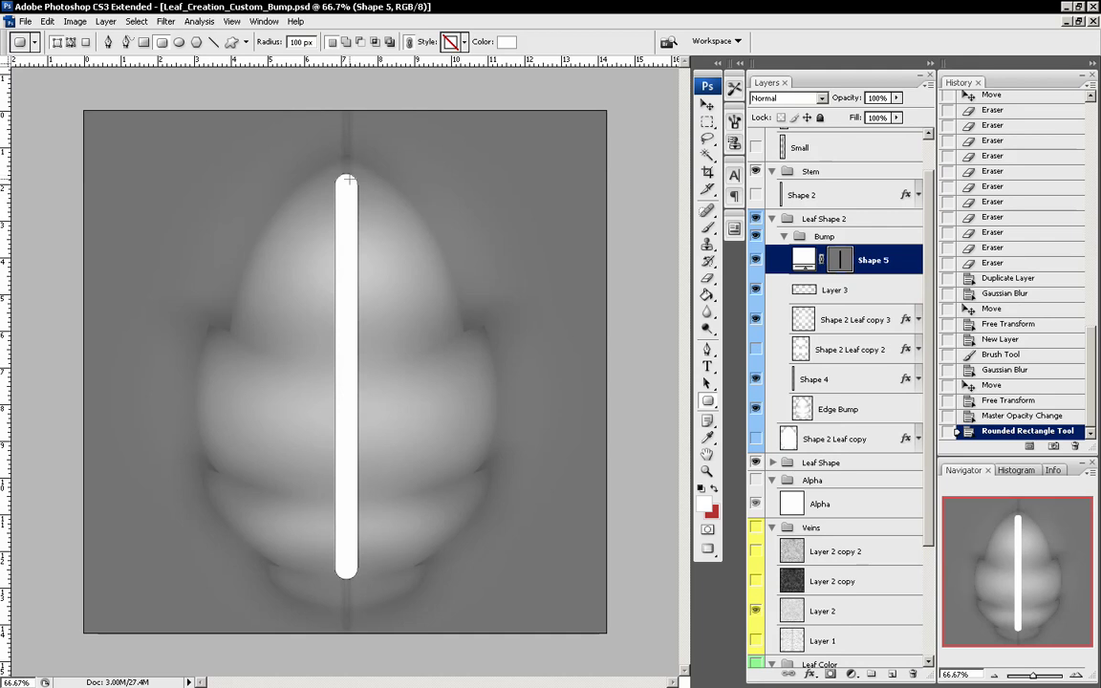
pyautogui.moveTo(394, 156); pyautogui.dragTo(522, 329)
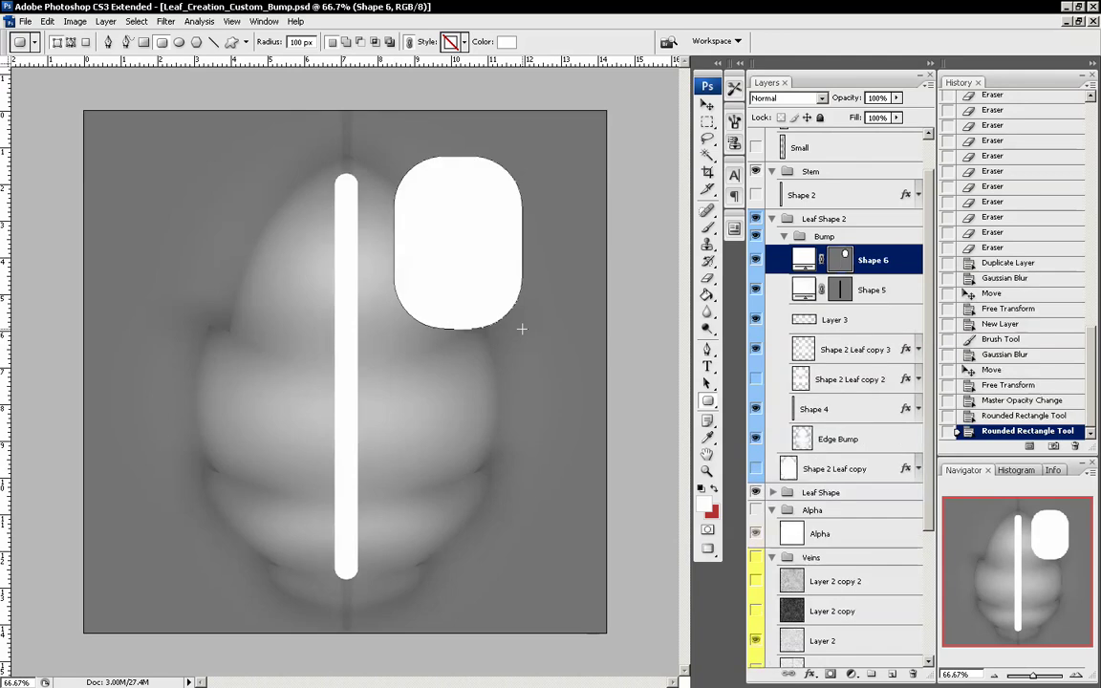
pyautogui.hotkey('ctrl', 'z')
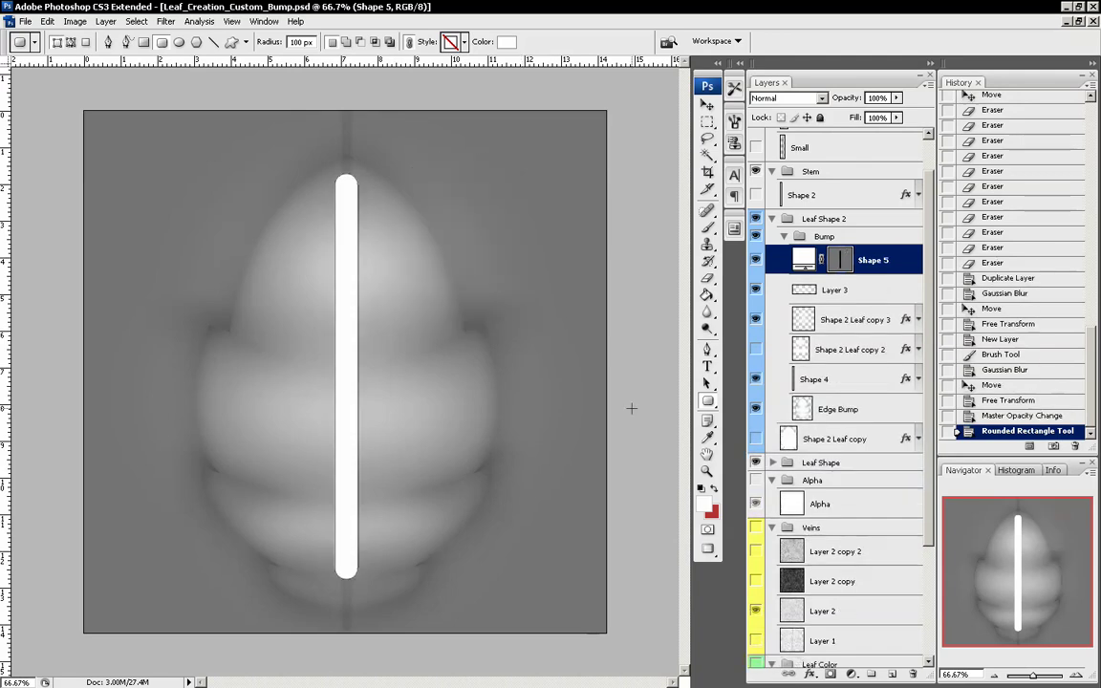
# - Rasterize the Shape 5 layer and apply a Gaussian Blur with a radius of about 37.4 pixels to it
pyautogui.rightClick(891, 273)
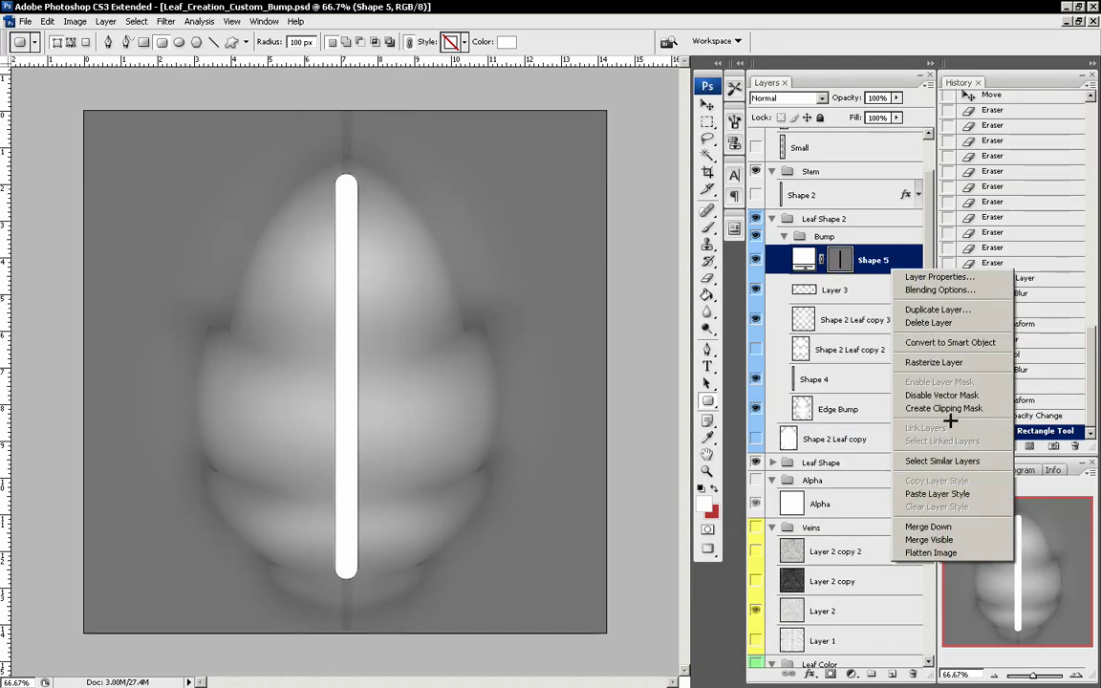
pyautogui.click(965, 363)
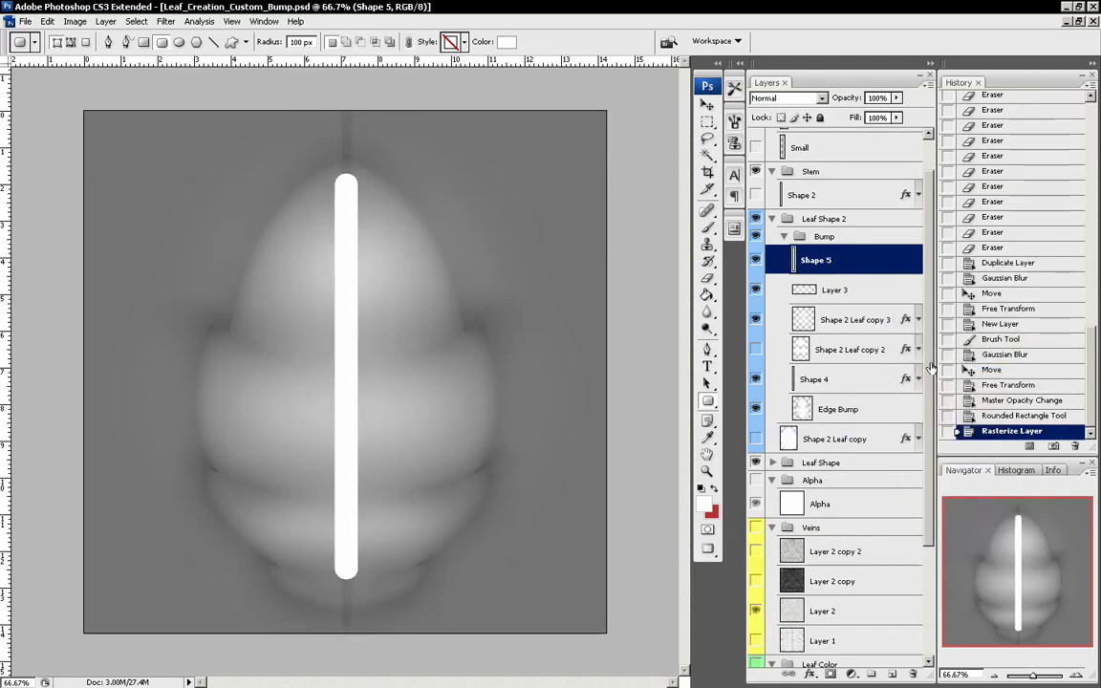
pyautogui.click(167, 21)
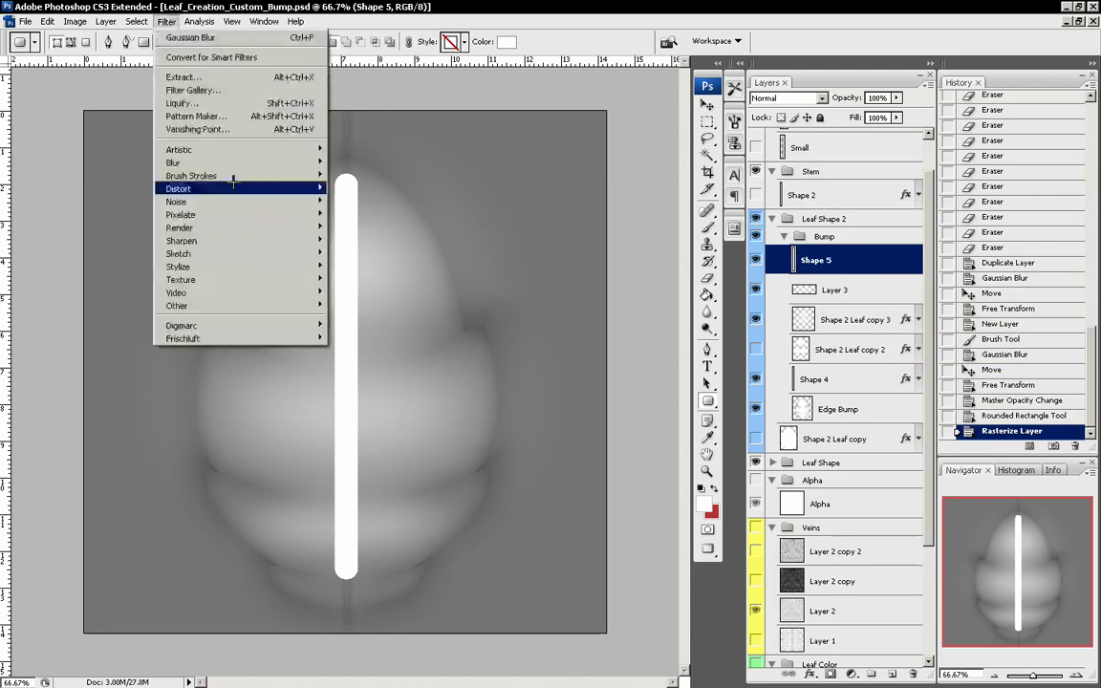
pyautogui.moveTo(235, 165)
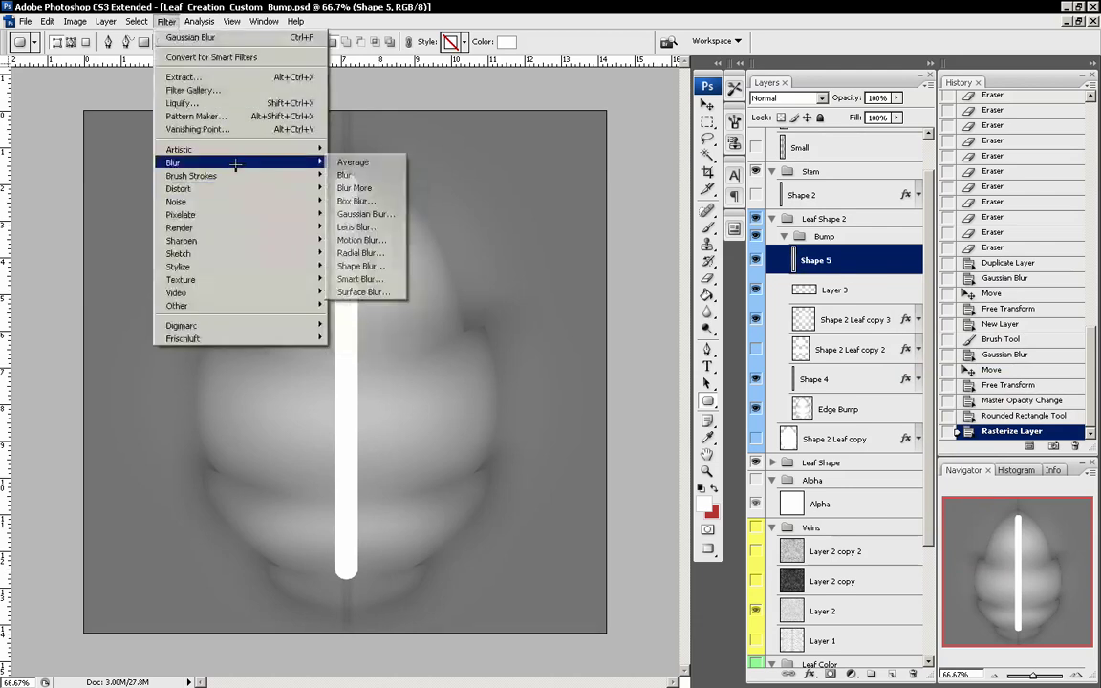
pyautogui.click(363, 214)
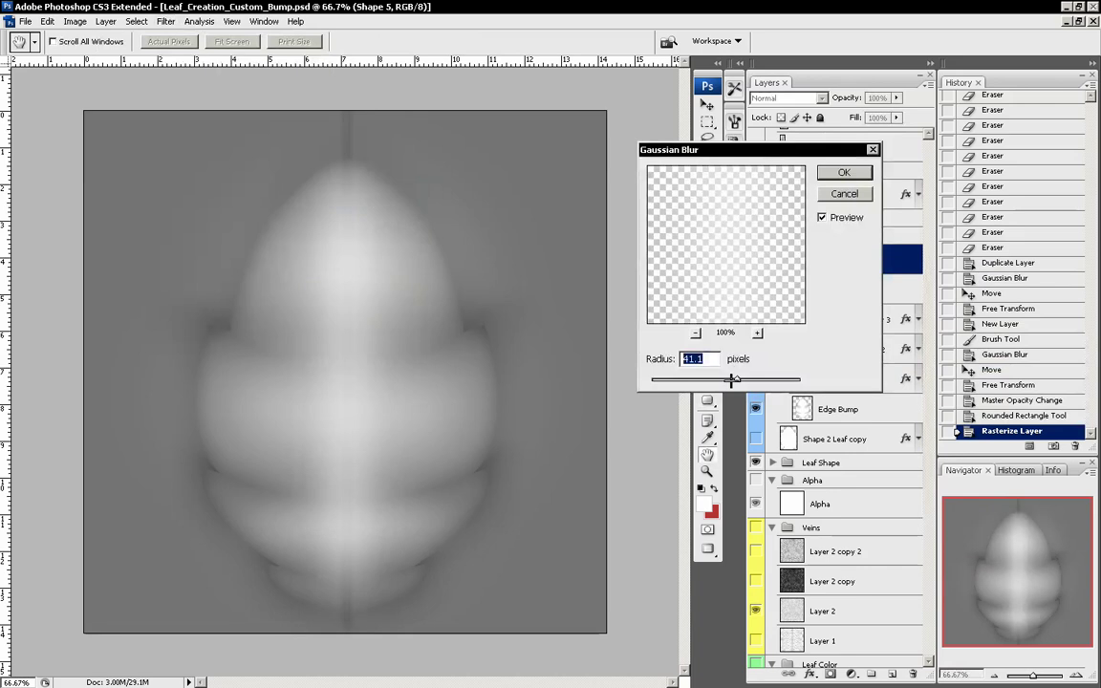
pyautogui.moveTo(737, 380)
pyautogui.mouseDown()
pyautogui.moveTo(723, 379)
pyautogui.moveTo(733, 379)
pyautogui.mouseUp()
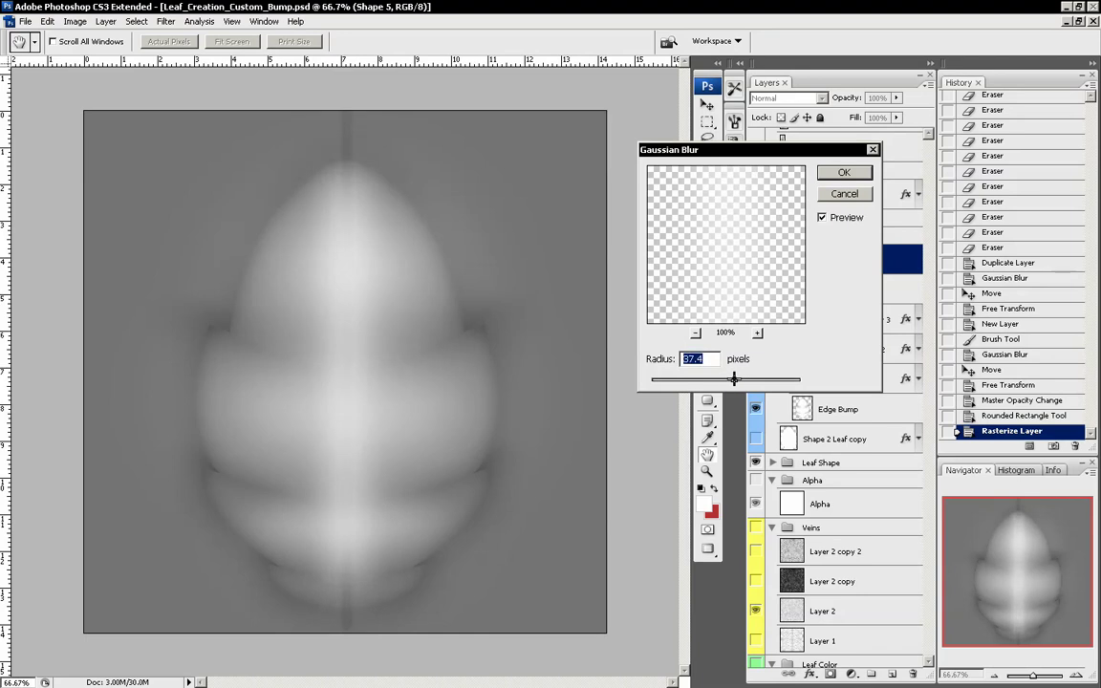
pyautogui.click(843, 172)
# - Free-transform the blurred Shape 5 highlight to about 94% height by pulling in its top and bottom ends
pyautogui.hotkey('ctrl', 't')
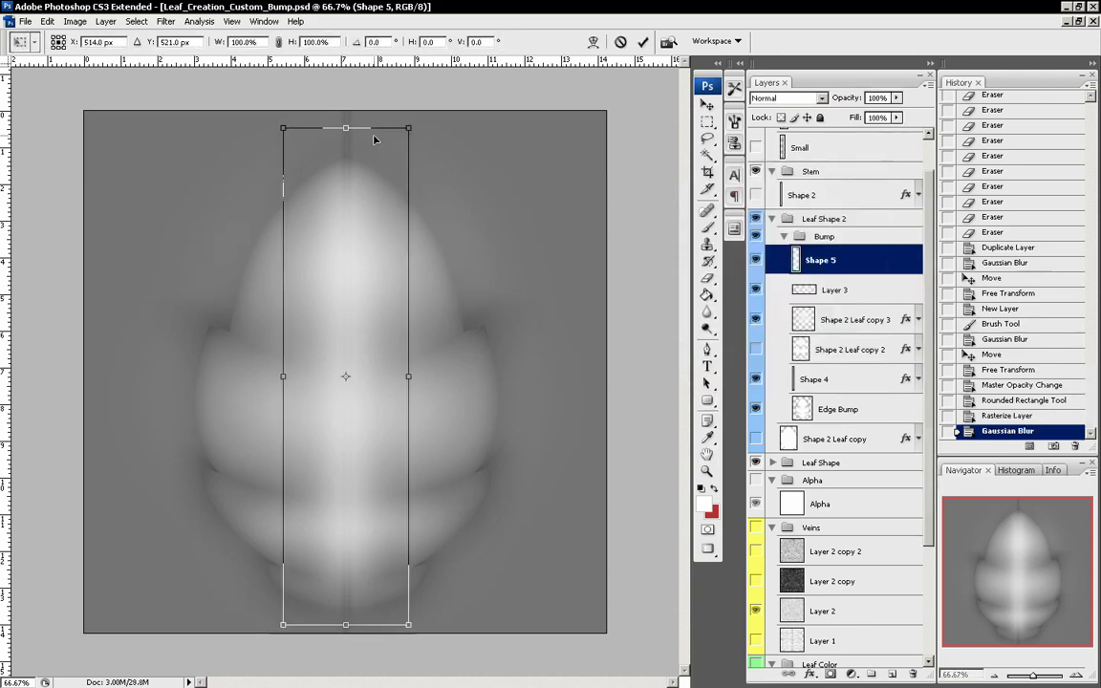
pyautogui.moveTo(354, 122); pyautogui.dragTo(347, 146)
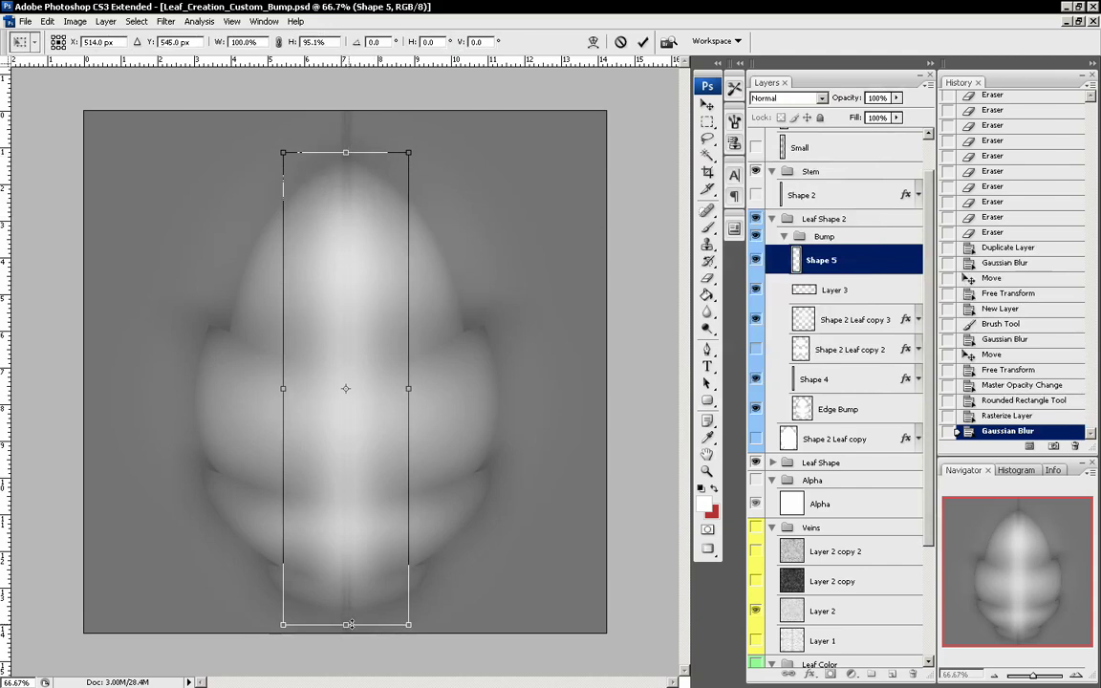
pyautogui.moveTo(346, 626); pyautogui.dragTo(346, 616)
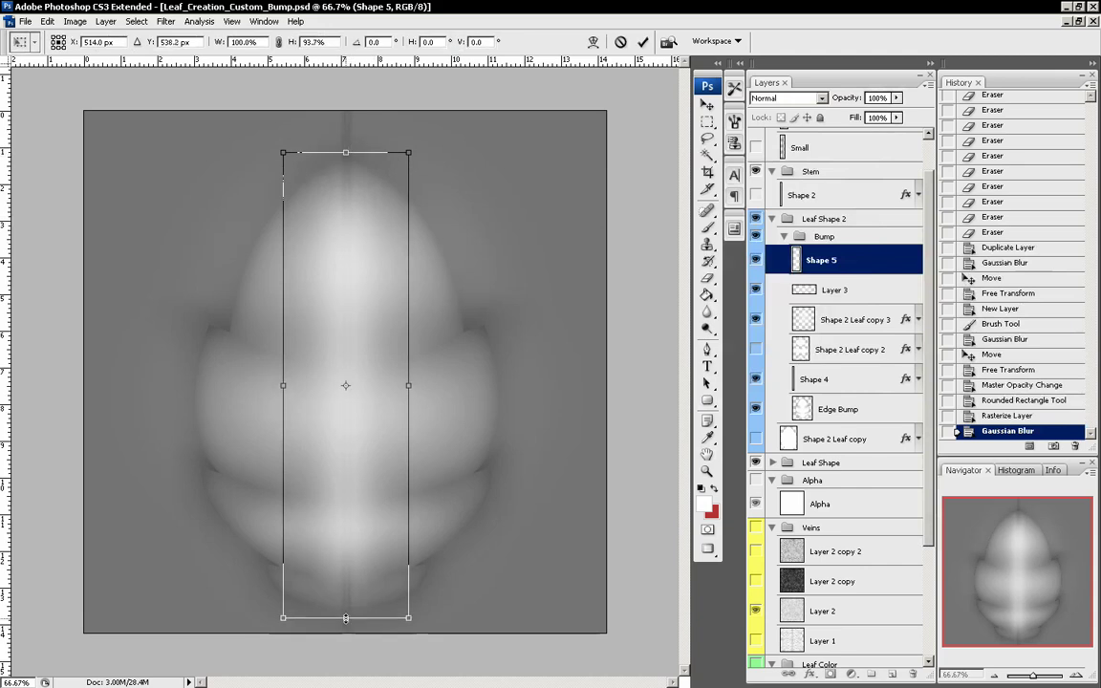
pyautogui.press('Return')
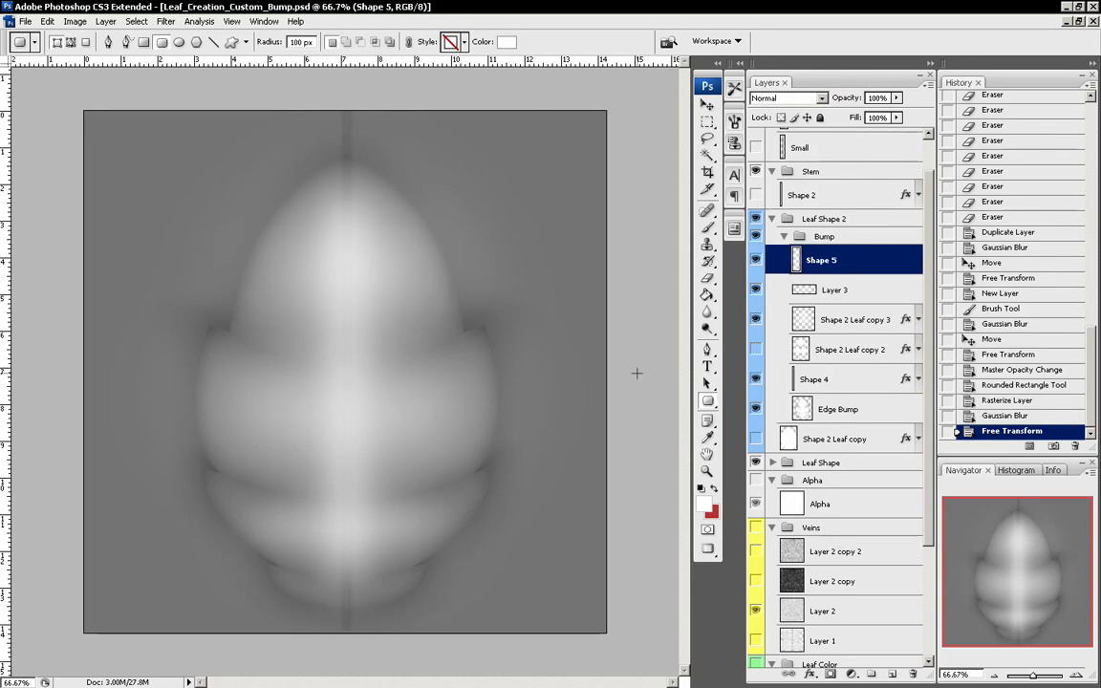
# - Duplicate the Shape 5 layer and free-transform the copy to about 167% width and 70% height, centered on the midline
pyautogui.moveTo(808, 260); pyautogui.dragTo(892, 674)
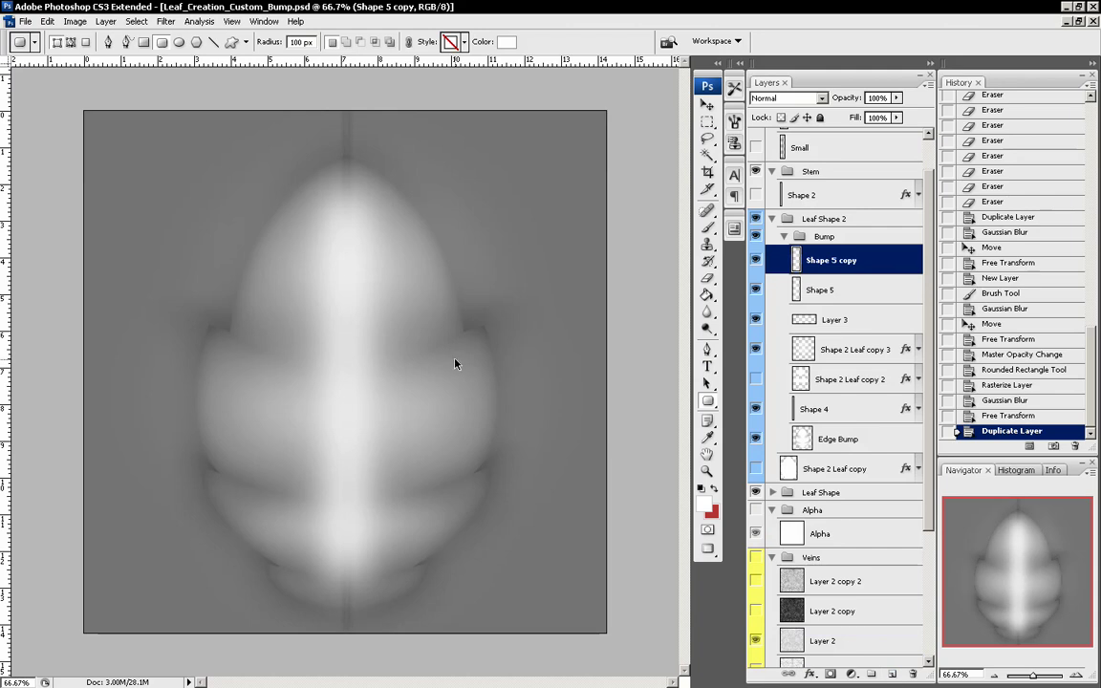
pyautogui.hotkey('ctrl', 't')
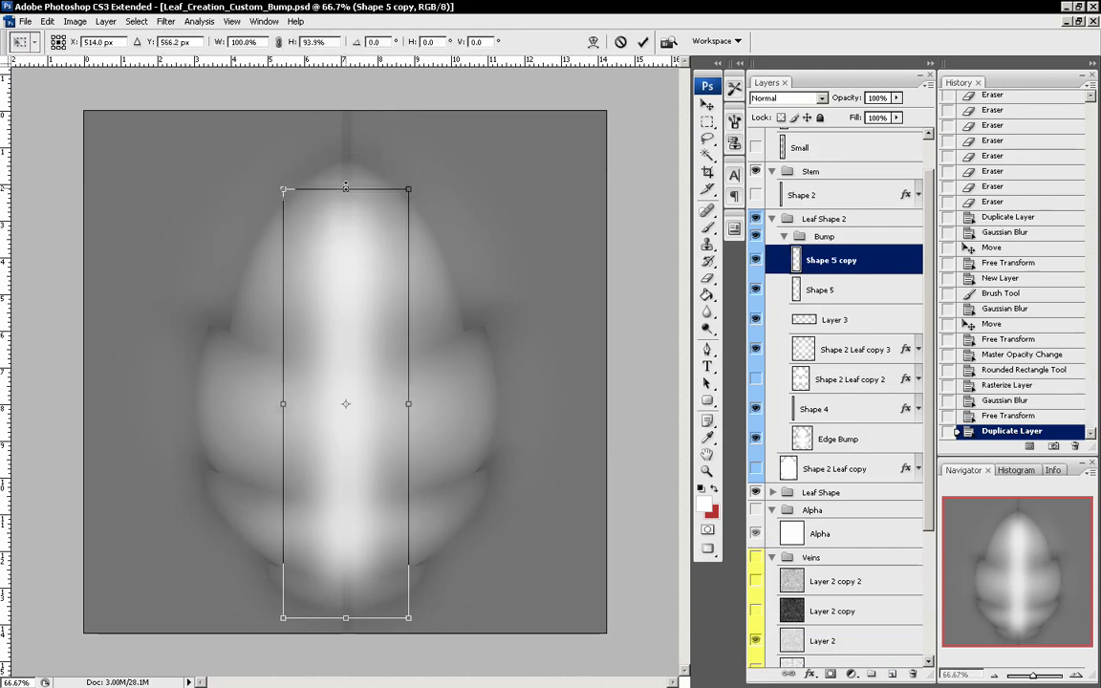
pyautogui.moveTo(346, 187); pyautogui.dragTo(346, 228)
pyautogui.moveTo(346, 618); pyautogui.dragTo(352, 556)
pyautogui.moveTo(410, 393); pyautogui.dragTo(445, 401)
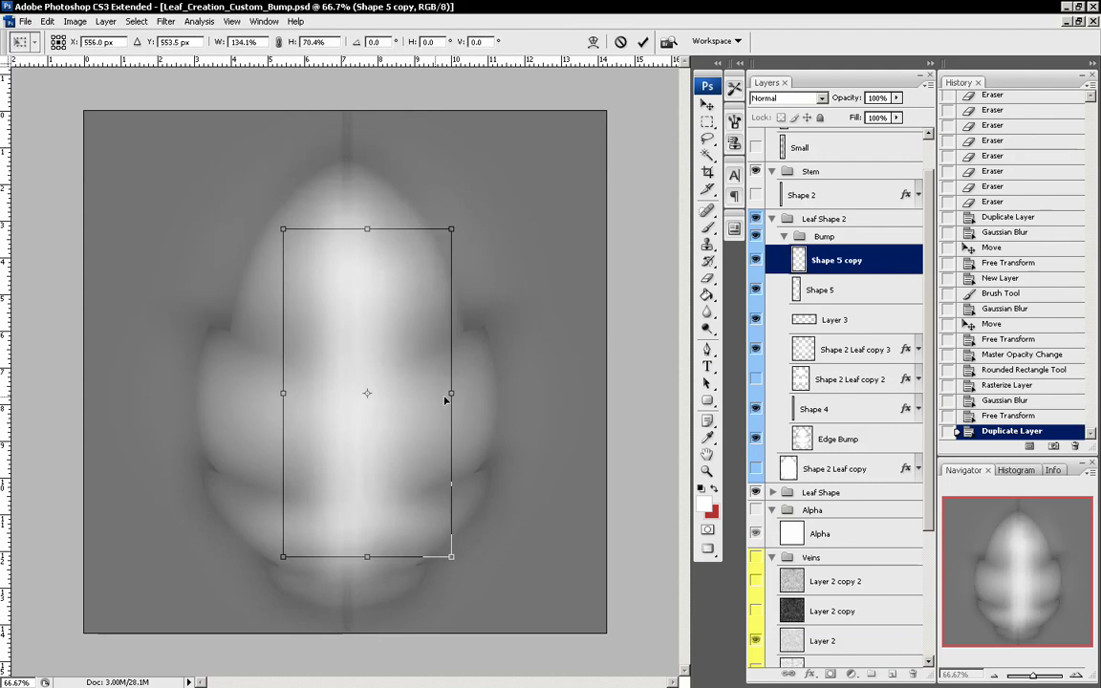
pyautogui.moveTo(284, 393); pyautogui.dragTo(248, 393)
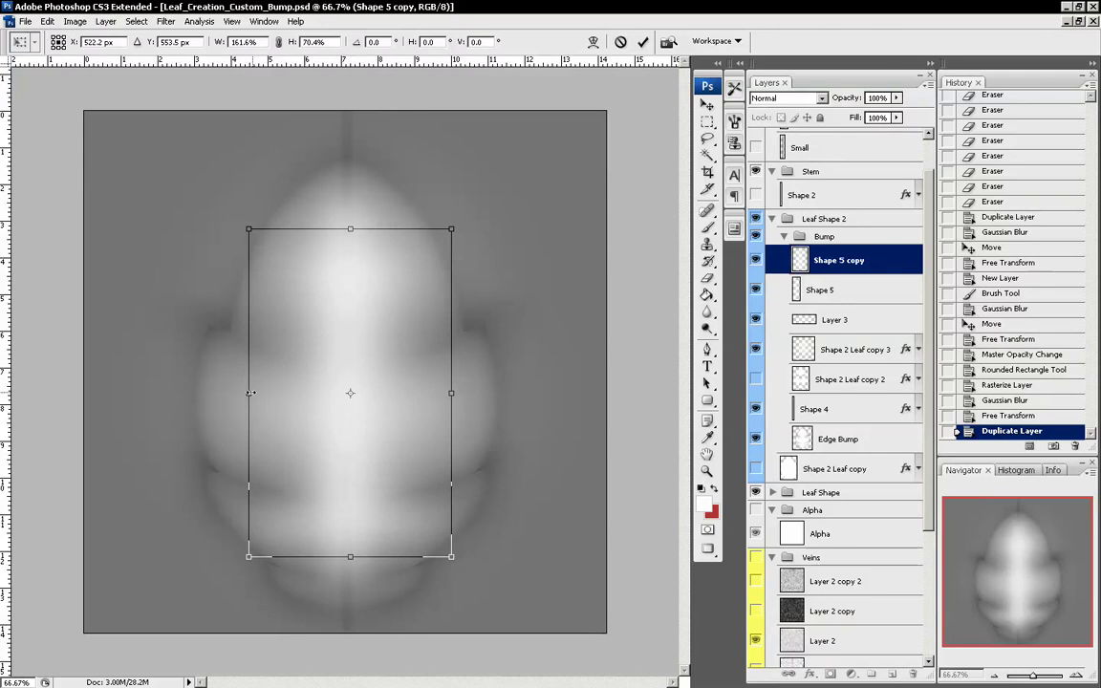
pyautogui.moveTo(250, 393); pyautogui.dragTo(242, 393)
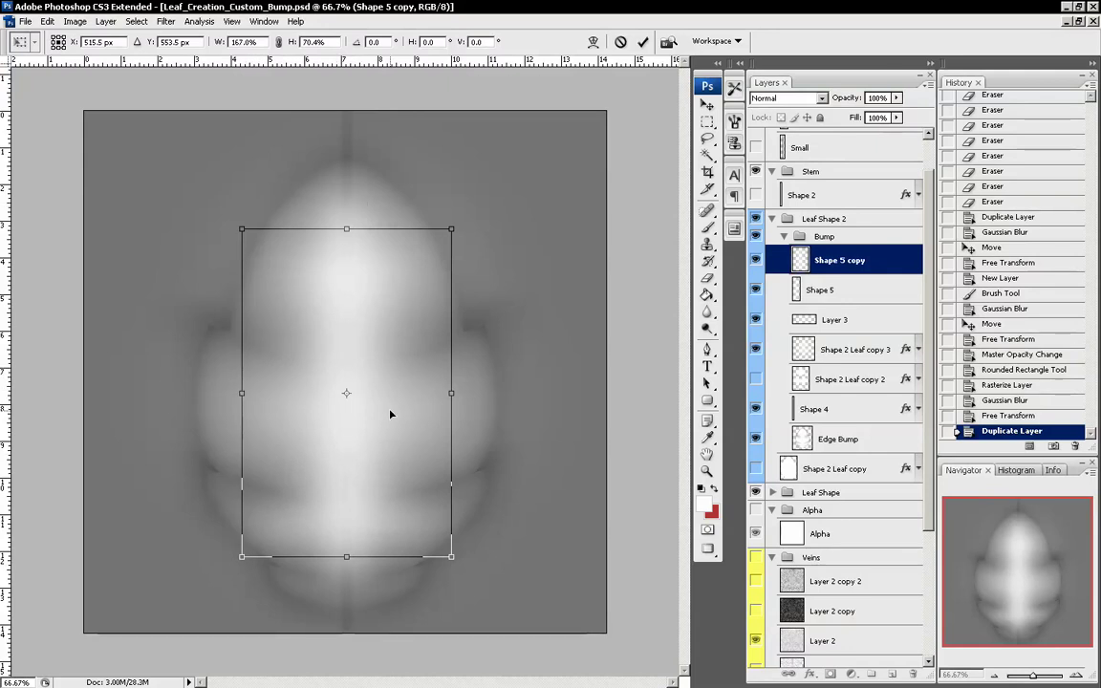
pyautogui.press('Return')
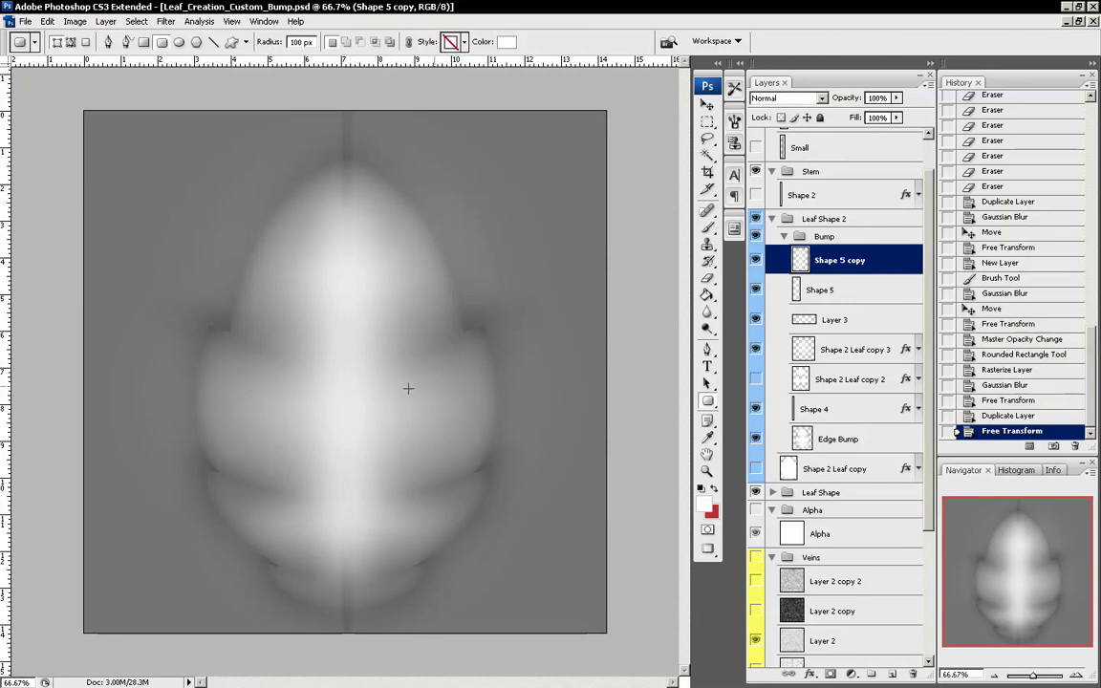
# - Lower the opacity of Shape 5 copy to 89% and stretch it downward past the leaf base to about 132% height
pyautogui.click(896, 97)
pyautogui.moveTo(898, 98)
pyautogui.mouseDown()
pyautogui.moveTo(875, 108)
pyautogui.moveTo(889, 111)
pyautogui.mouseUp()
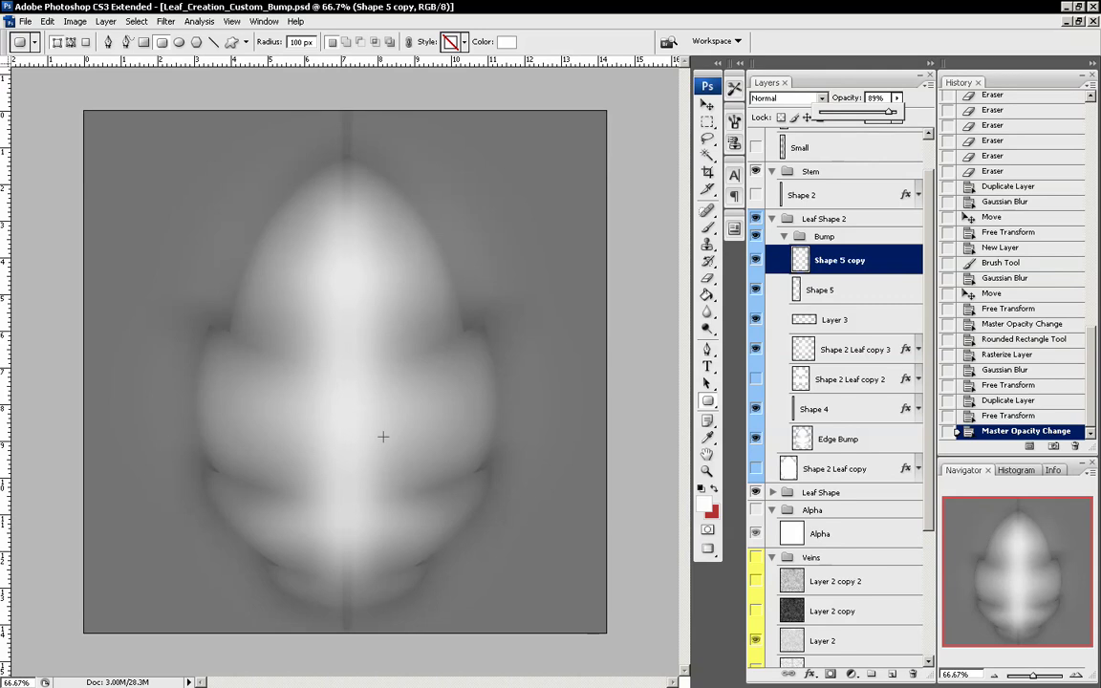
pyautogui.hotkey('ctrl', 't')
pyautogui.moveTo(347, 562); pyautogui.dragTo(350, 651)
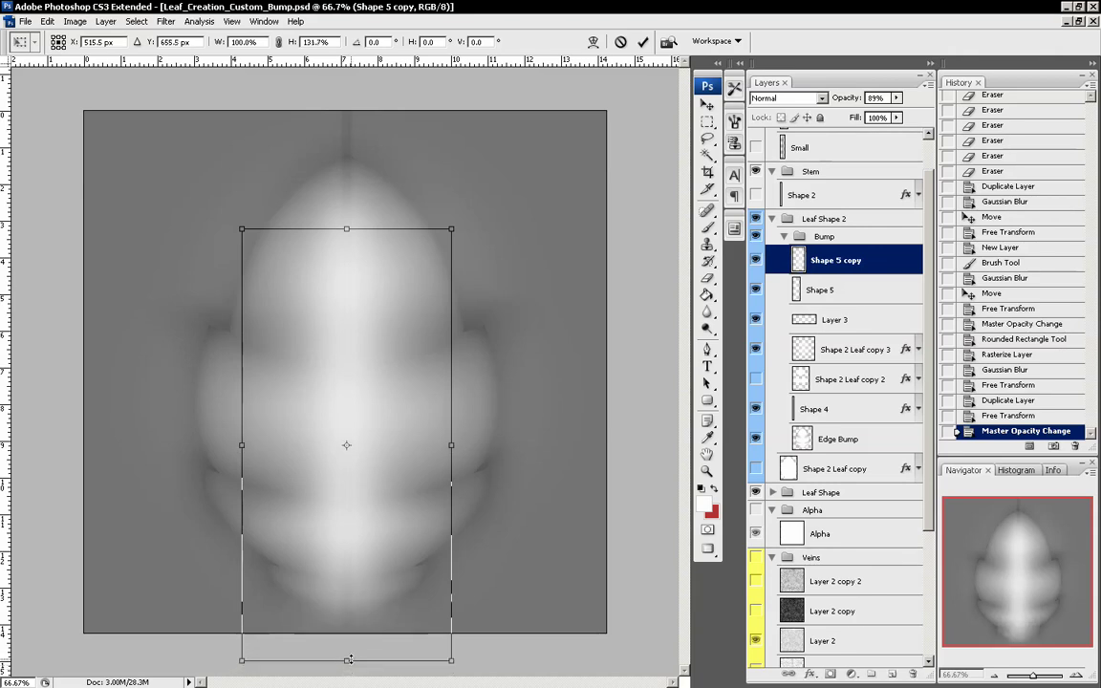
pyautogui.press('Return')
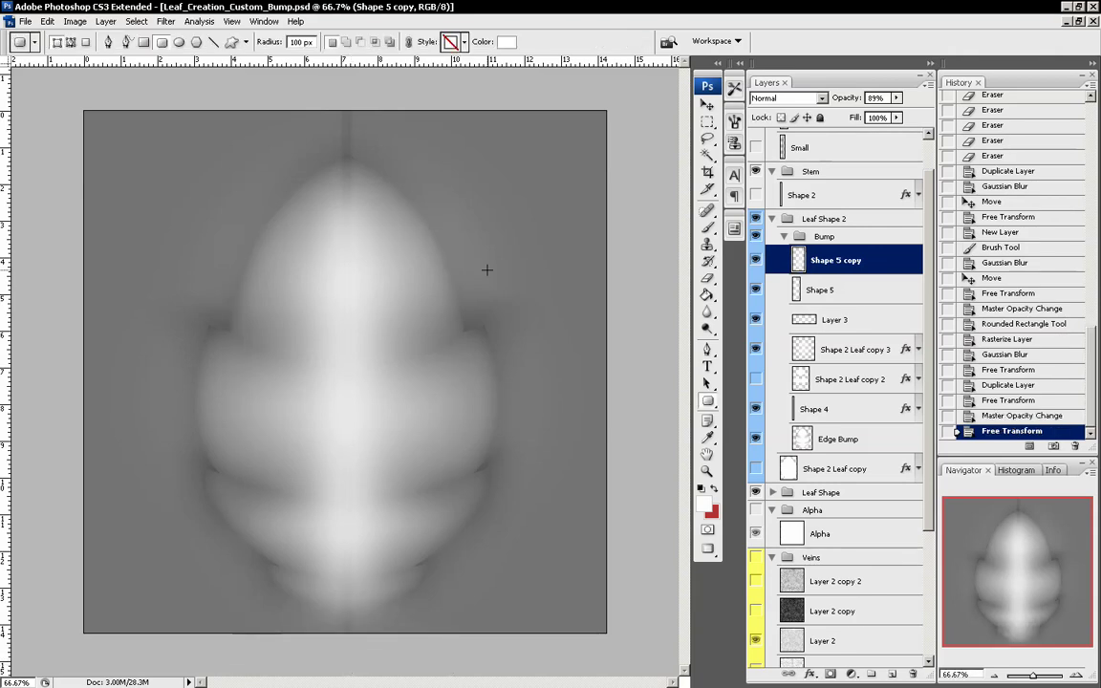
# - Free-transform the Shape 5 highlight so its top end extends slightly higher toward the leaf tip
pyautogui.click(864, 289)
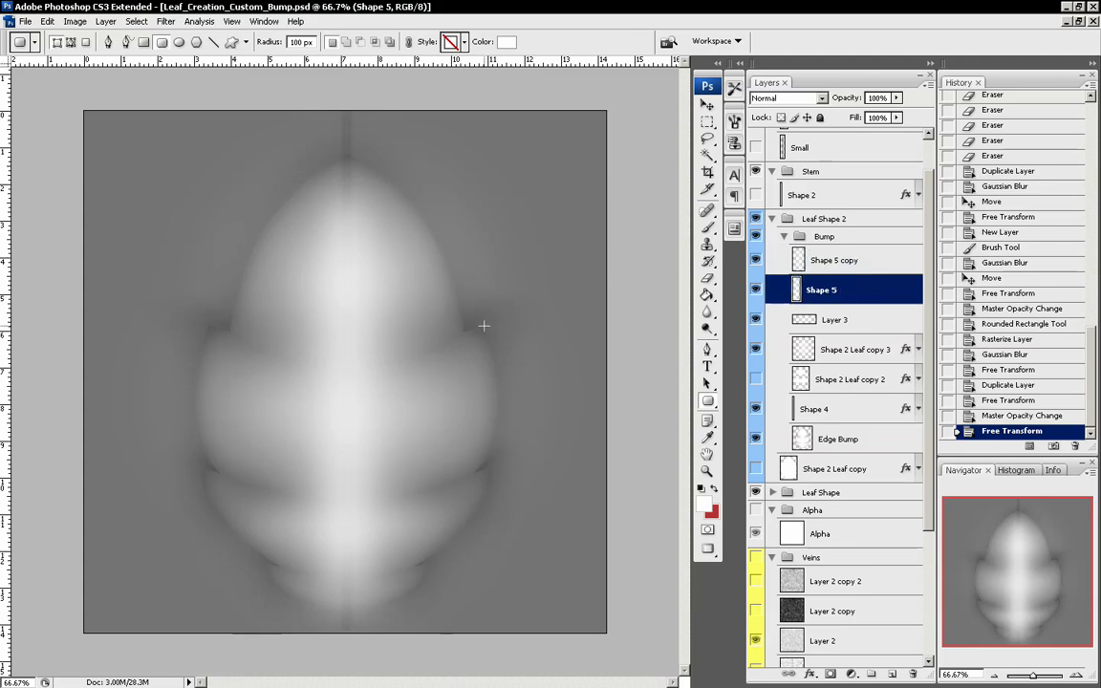
pyautogui.hotkey('ctrl', 't')
pyautogui.moveTo(348, 153)
pyautogui.mouseDown()
pyautogui.moveTo(349, 128)
pyautogui.moveTo(351, 143)
pyautogui.mouseUp()
pyautogui.press('Return')
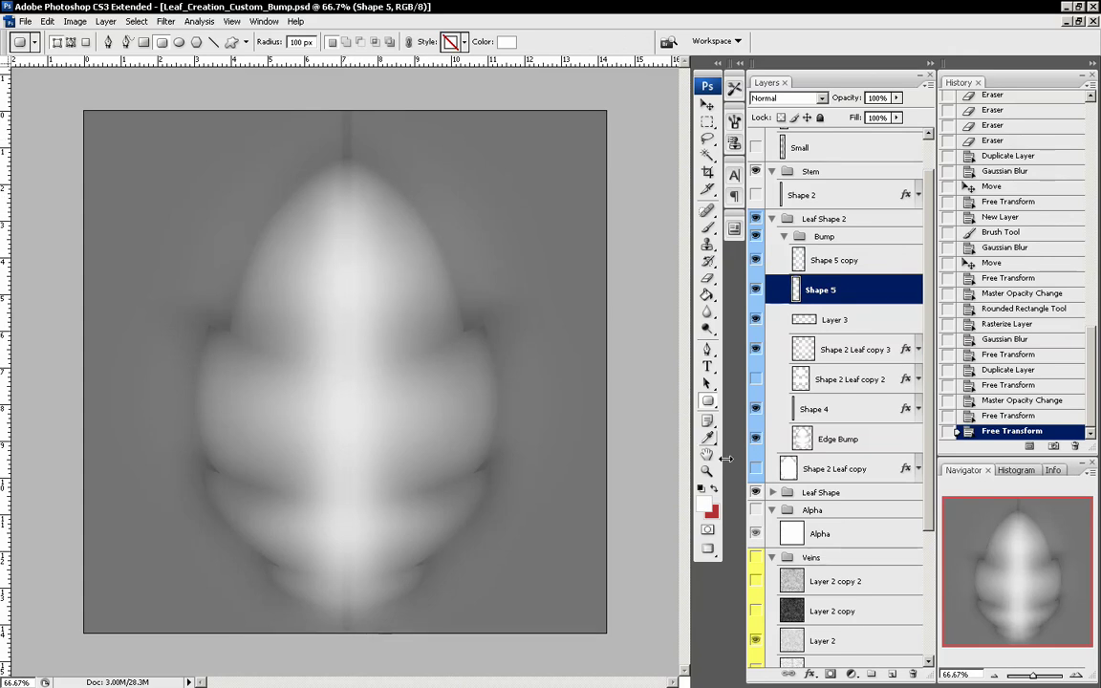
# - Move the Shape 4 vein layer to the top of the Bump group and lower its opacity to 35%
pyautogui.click(863, 409)
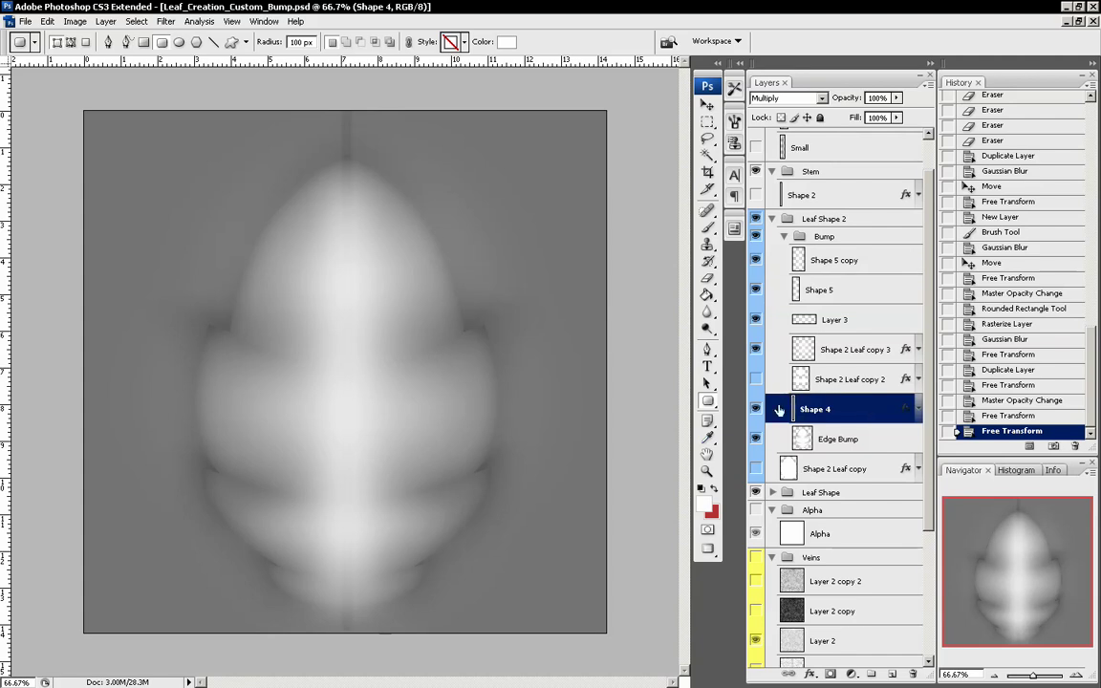
pyautogui.moveTo(866, 406); pyautogui.dragTo(873, 257)
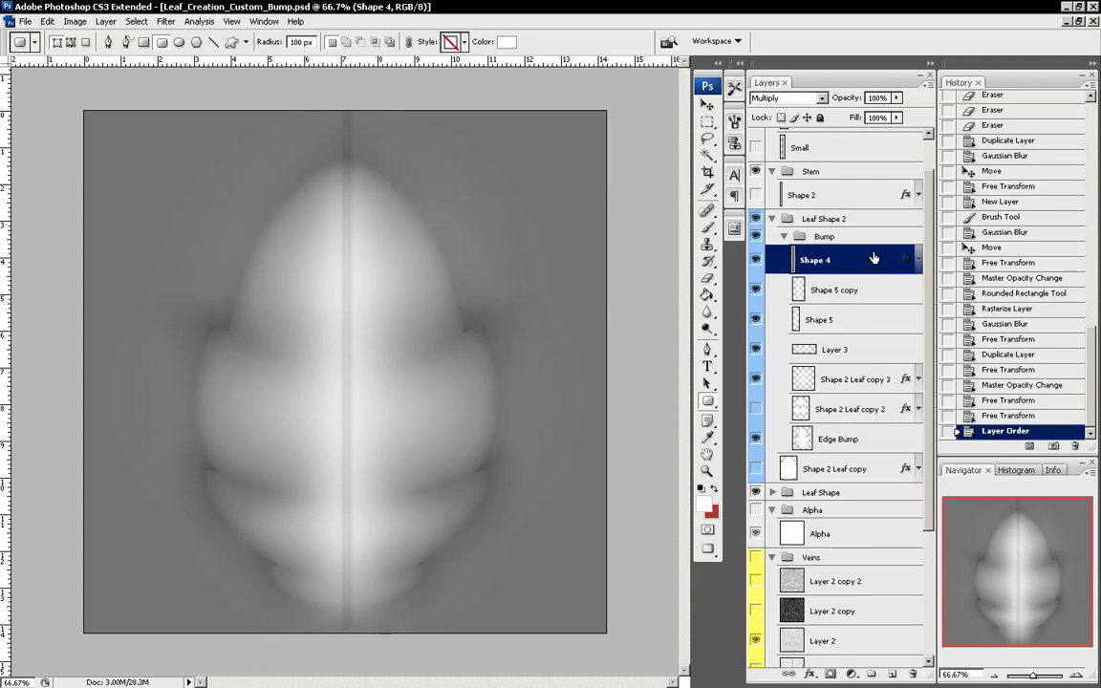
pyautogui.click(897, 97)
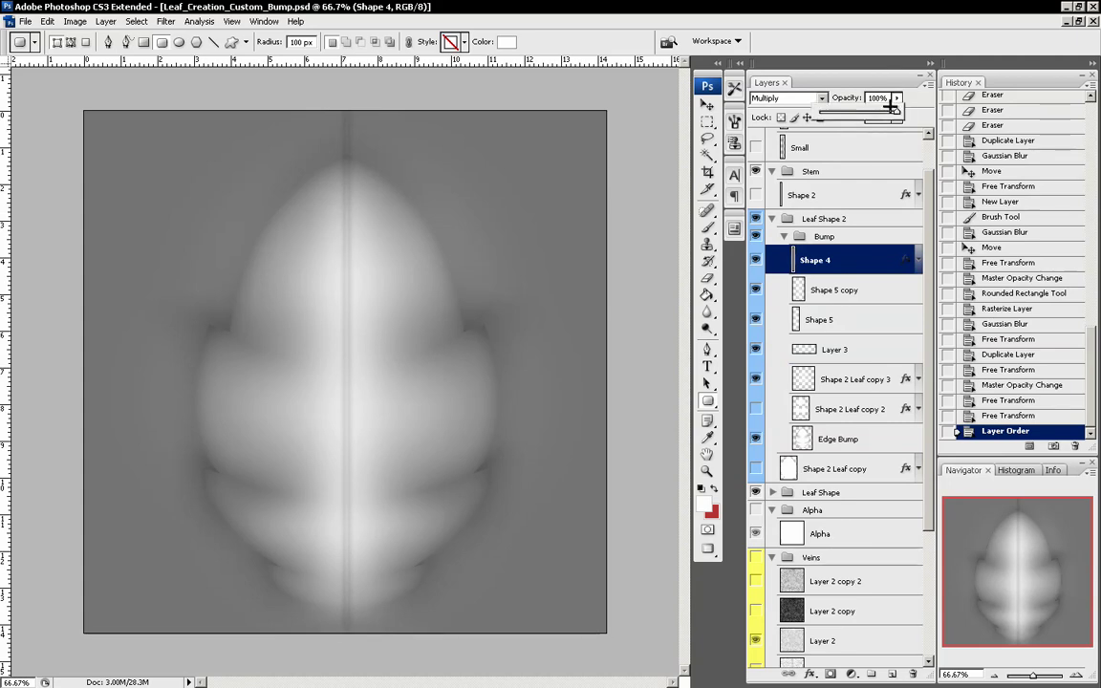
pyautogui.moveTo(897, 109); pyautogui.dragTo(847, 117)
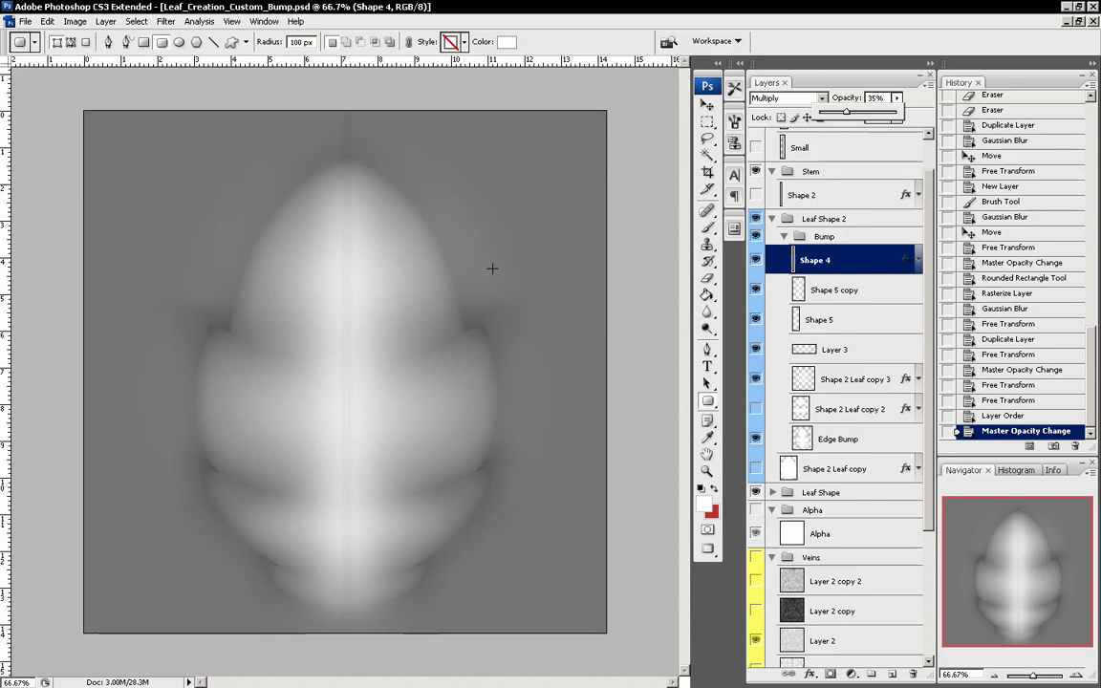
pyautogui.click(493, 269)
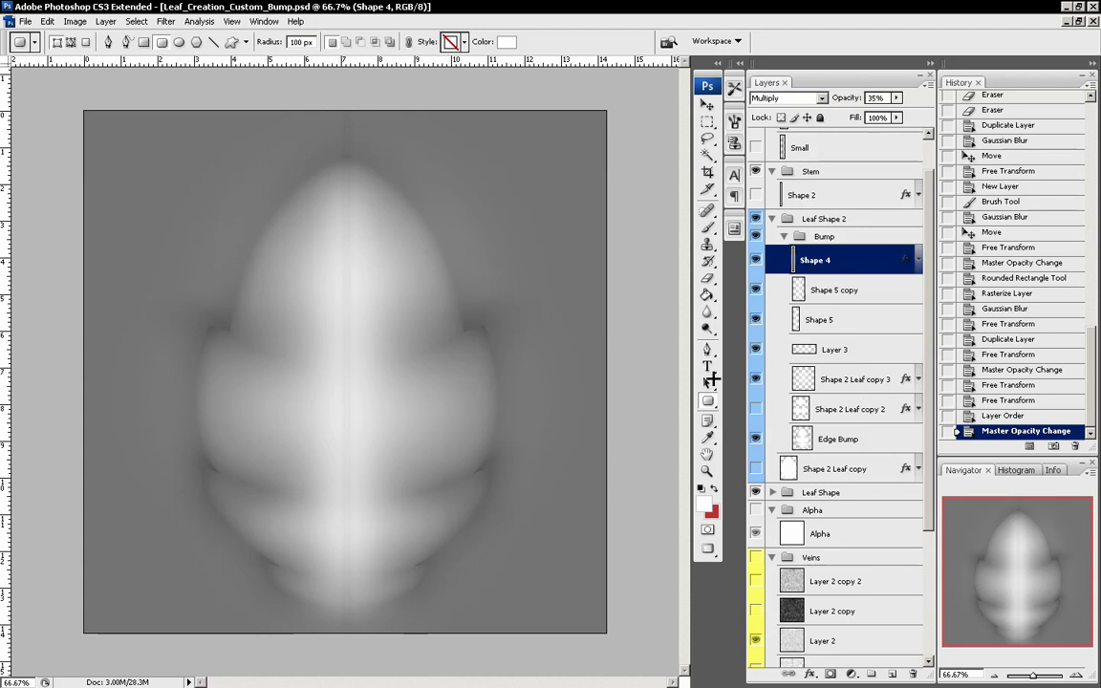
# - Draw a small horizontal white rounded rectangle on the lower leaf section, rasterize it, and center it on the vein
pyautogui.moveTo(304, 478); pyautogui.dragTo(392, 522)
pyautogui.rightClick(911, 270)
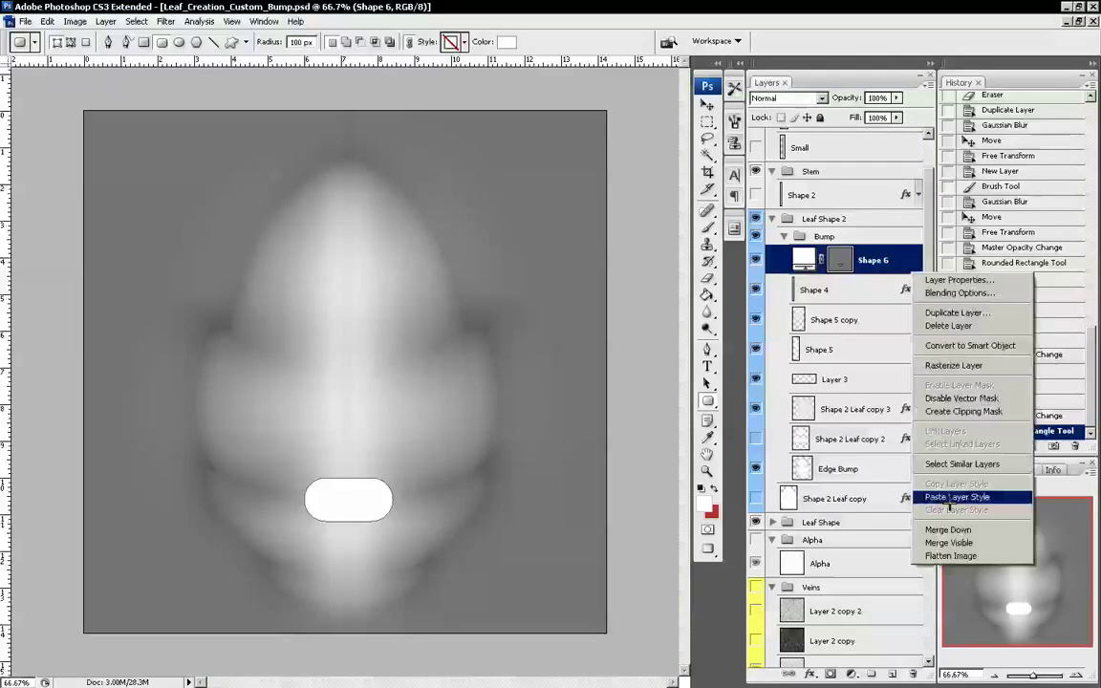
pyautogui.click(949, 366)
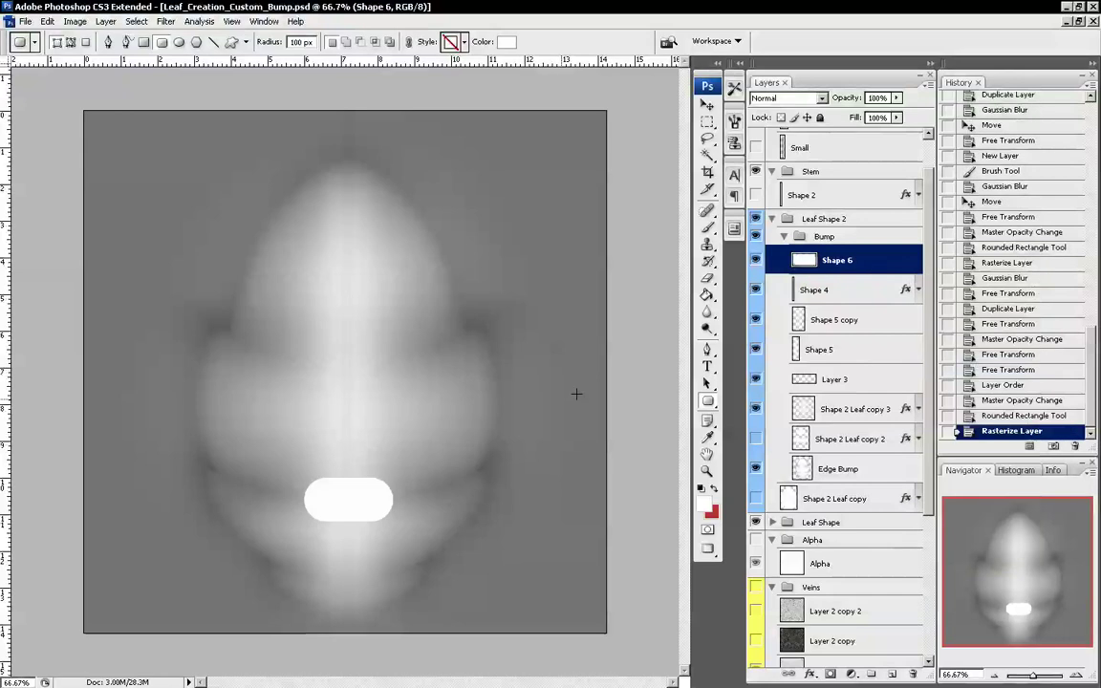
pyautogui.hotkey('ctrl', 't')
pyautogui.moveTo(366, 489); pyautogui.dragTo(363, 497)
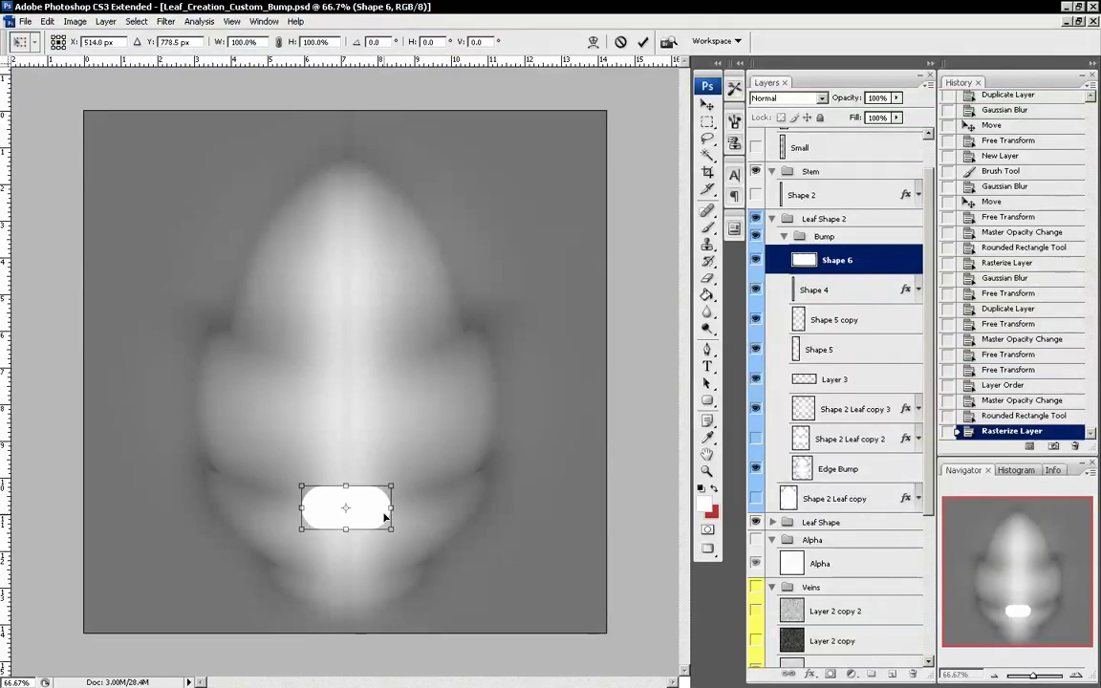
pyautogui.press('Return')
# - Apply a Gaussian Blur to the Shape 6 layer with a radius larger than 37.4 pixels
pyautogui.click(167, 21)
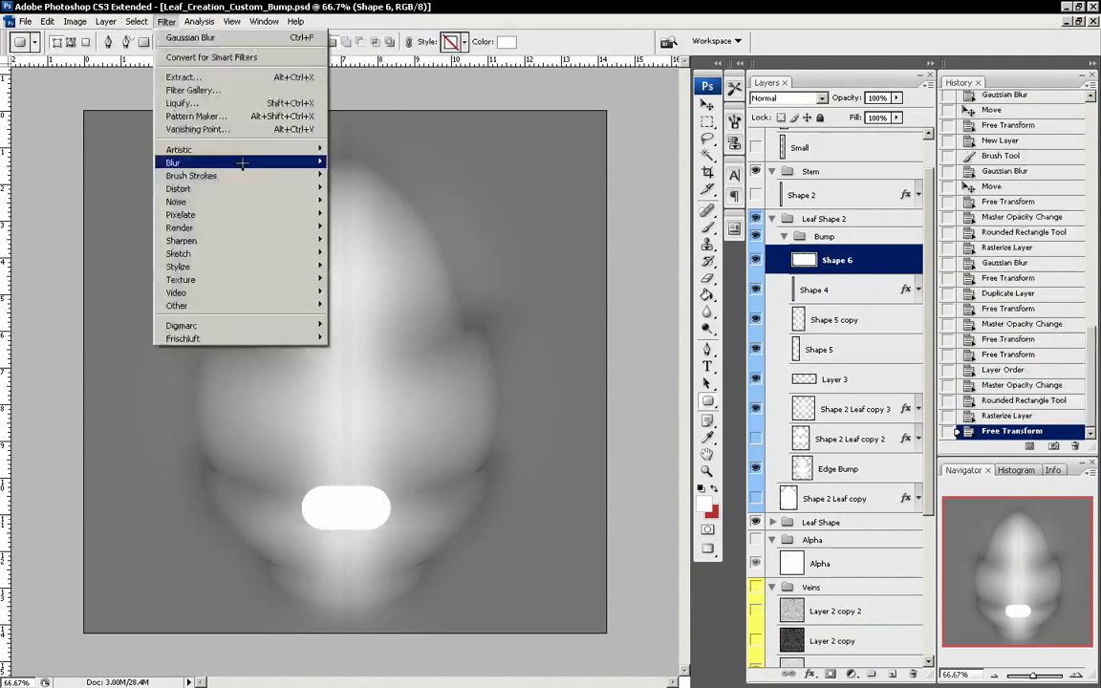
pyautogui.moveTo(229, 162)
pyautogui.click(330, 191)
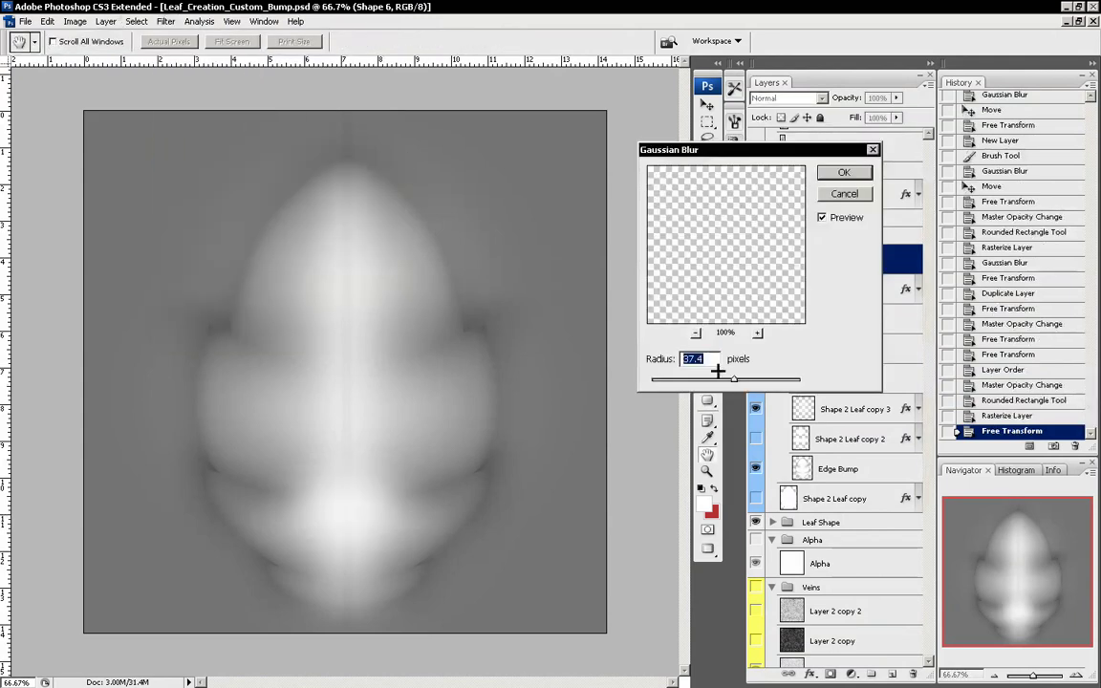
pyautogui.moveTo(735, 379)
pyautogui.mouseDown()
pyautogui.moveTo(758, 379)
pyautogui.moveTo(738, 373)
pyautogui.moveTo(749, 379)
pyautogui.mouseUp()
pyautogui.click(845, 174)
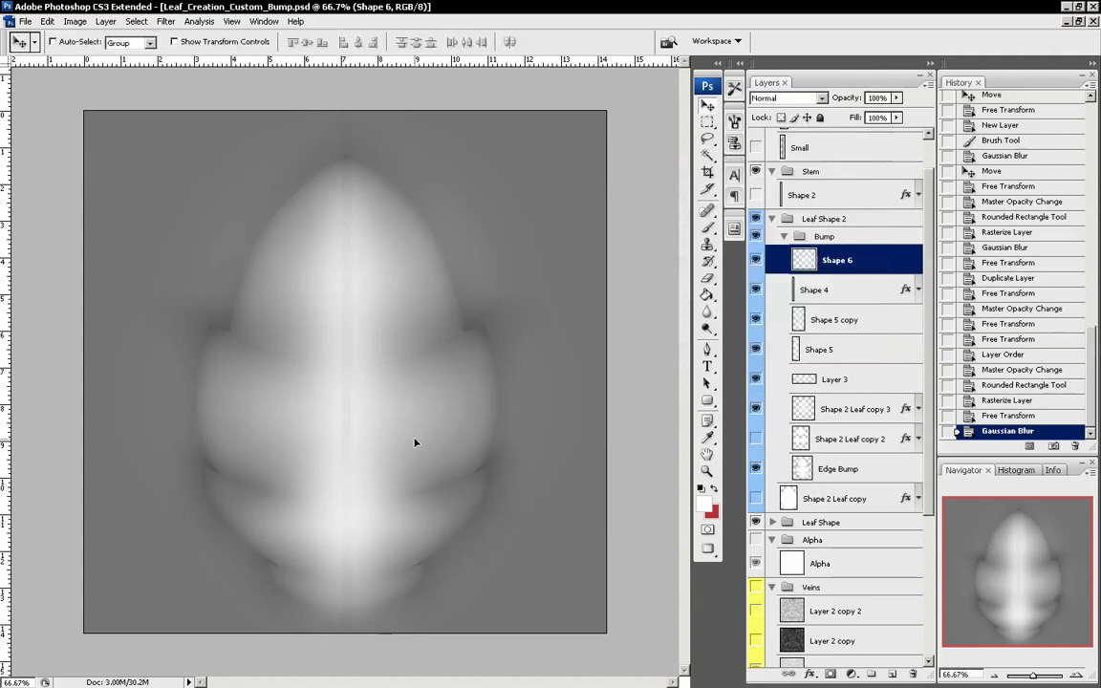
# - Free-transform the blurred Shape 6 highlight to about 133% width and shift it slightly upward, centered on the midline
pyautogui.hotkey('ctrl', 't')
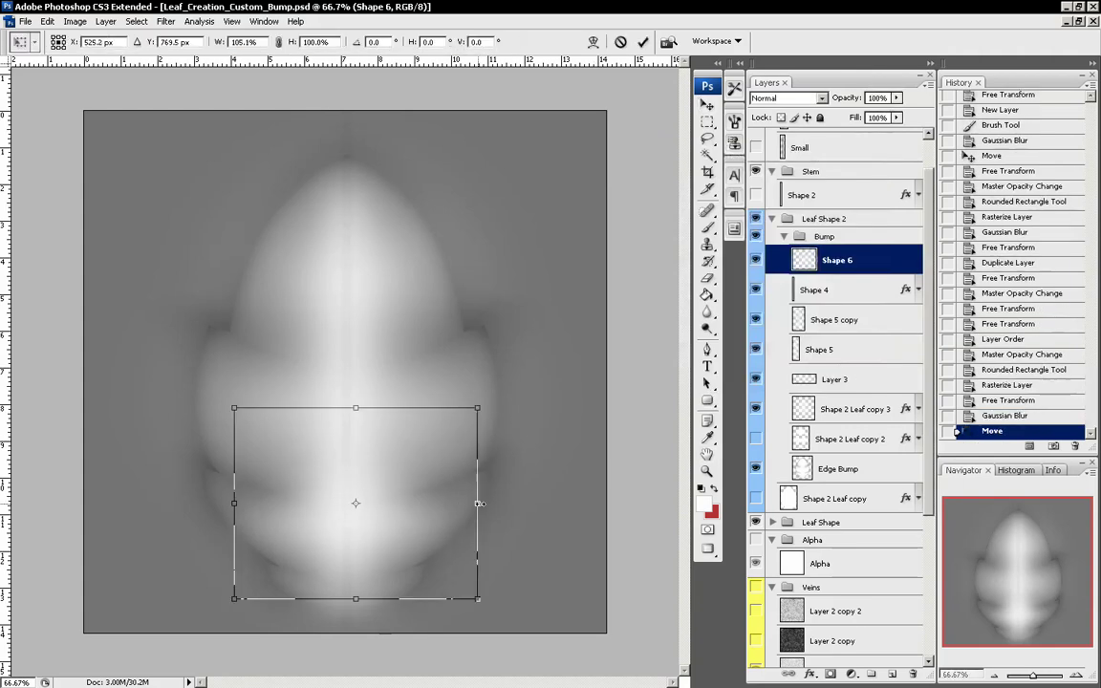
pyautogui.moveTo(479, 504); pyautogui.dragTo(487, 504)
pyautogui.moveTo(234, 504); pyautogui.dragTo(196, 504)
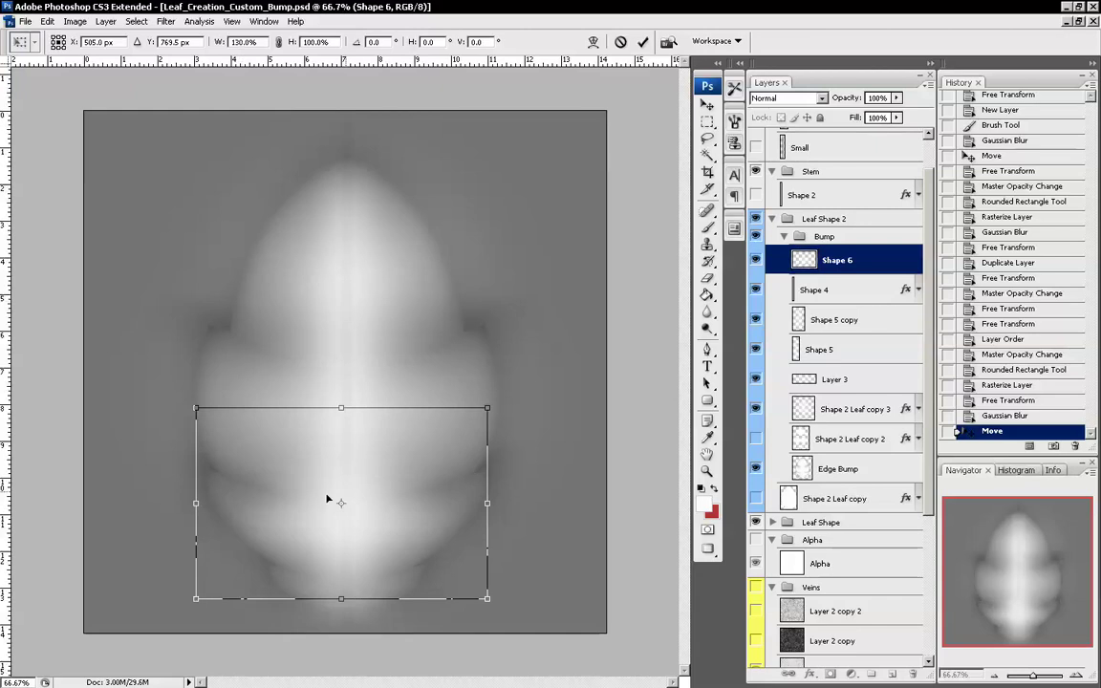
pyautogui.moveTo(387, 472); pyautogui.dragTo(387, 466)
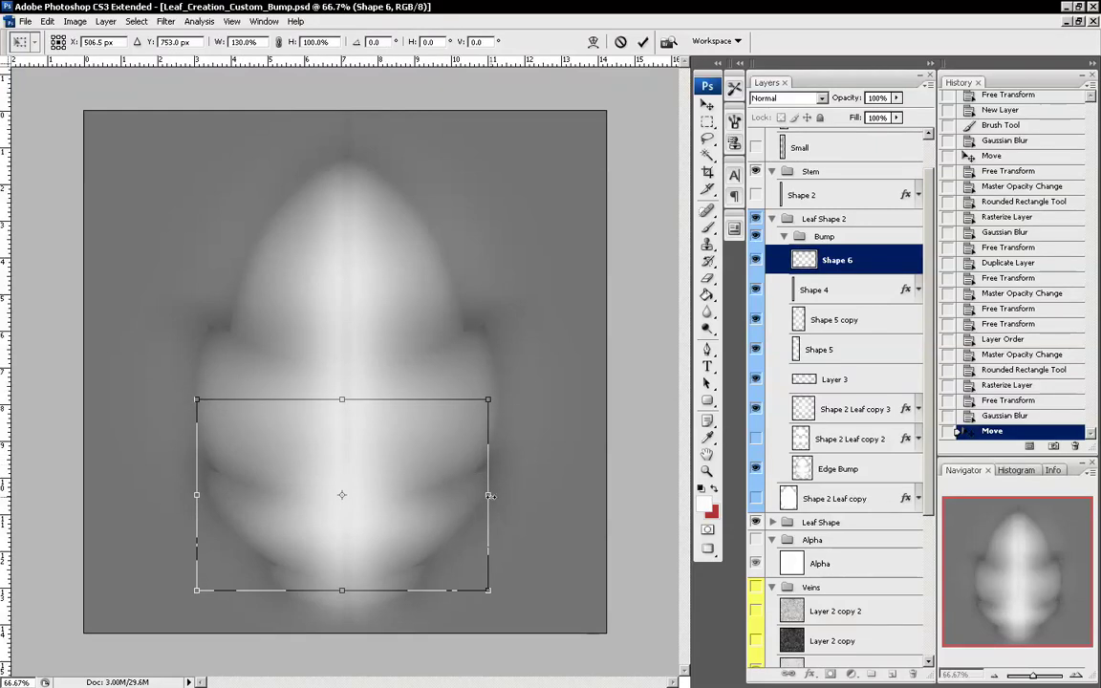
pyautogui.moveTo(489, 495); pyautogui.dragTo(495, 495)
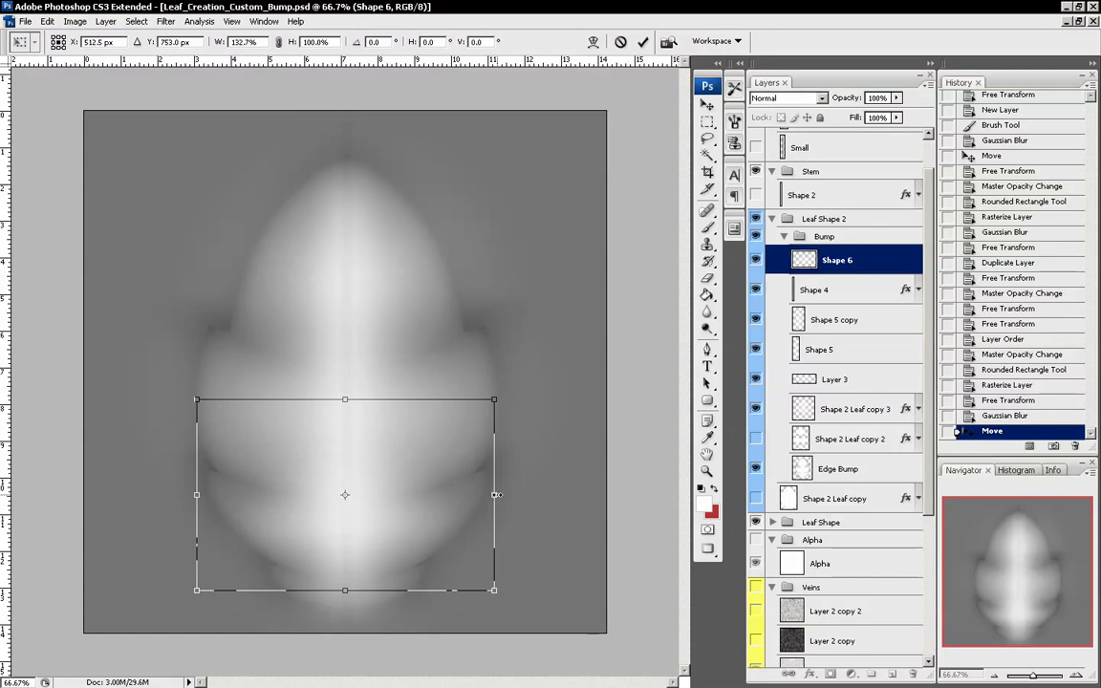
pyautogui.click(642, 41)
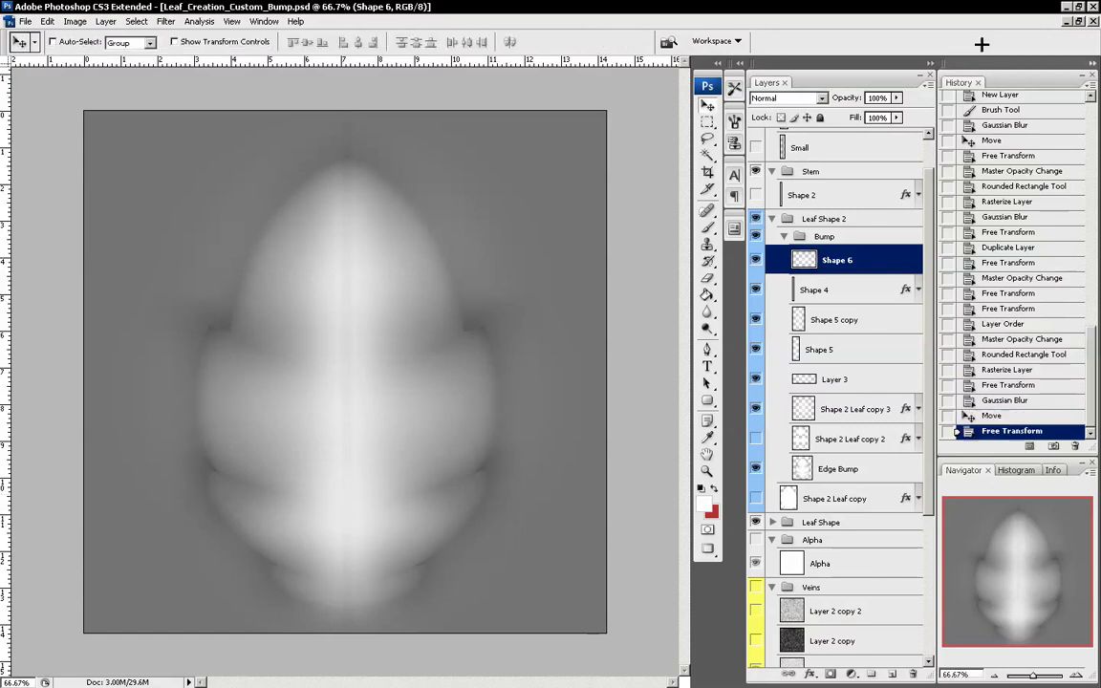
# - Lower the opacity of the Shape 6 layer to 87%
pyautogui.click(897, 98)
pyautogui.moveTo(878, 112); pyautogui.dragTo(889, 113)
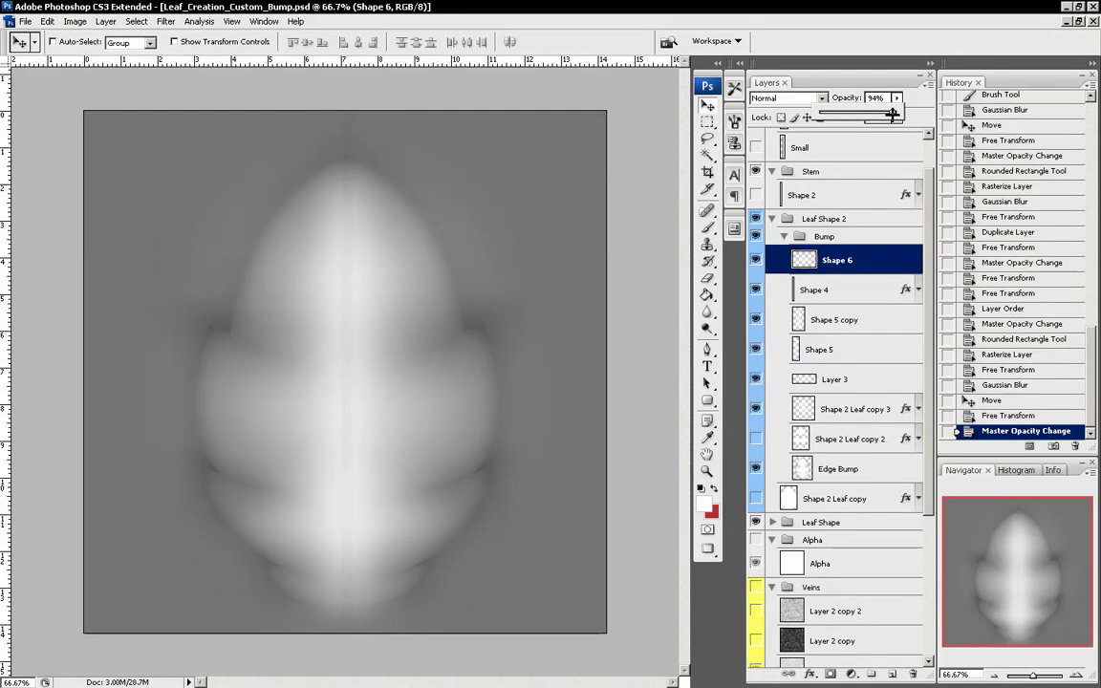
pyautogui.click(764, 260)
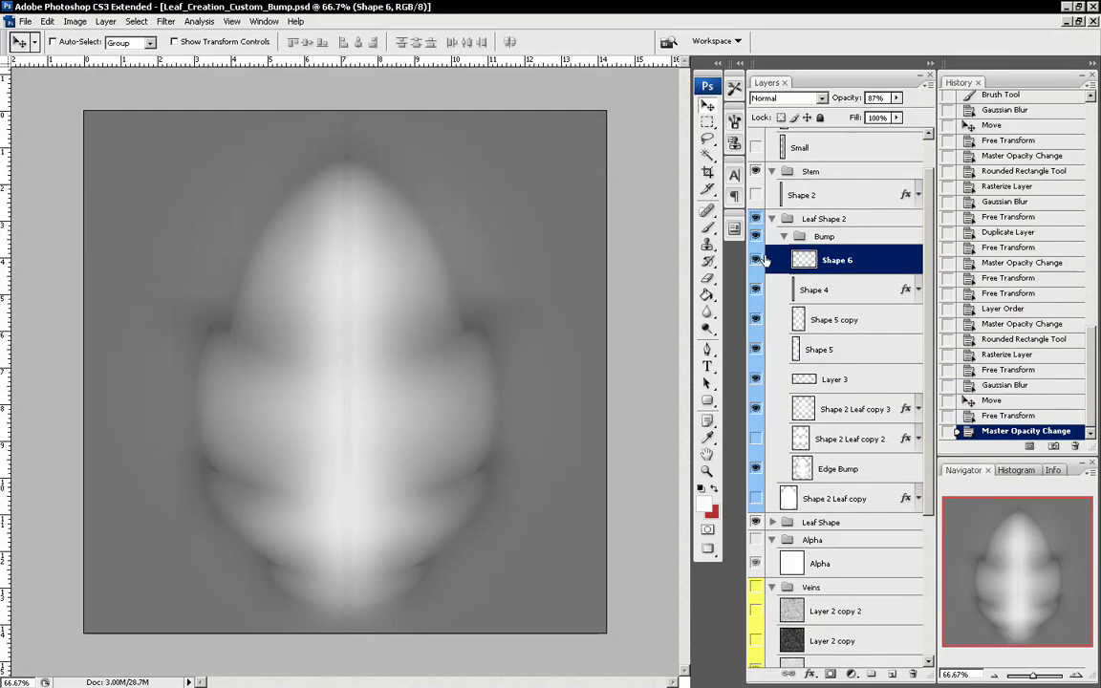
# - Toggle the visibility of Shape 6, Shape 5 copy and Shape 5 to compare the leaf with and without each highlight
pyautogui.click(756, 260)
pyautogui.click(756, 260)
pyautogui.click(756, 260)
pyautogui.click(756, 260)
pyautogui.click(756, 260)
pyautogui.click(756, 260)
pyautogui.click(755, 321)
pyautogui.click(755, 321)
pyautogui.click(756, 349)
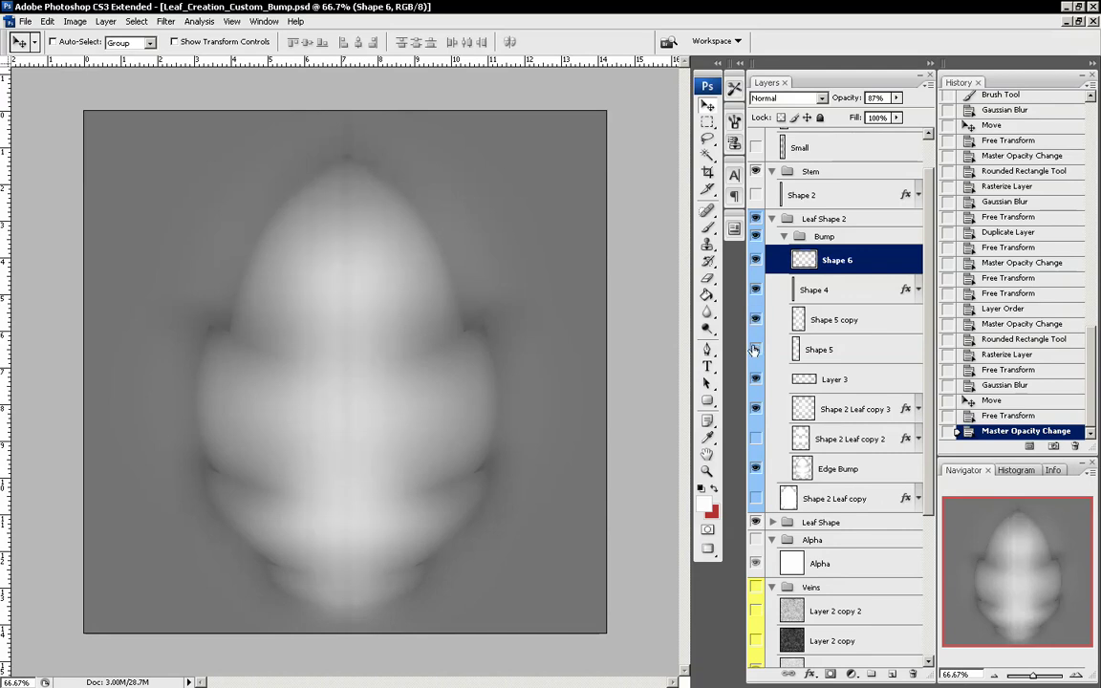
pyautogui.click(756, 348)
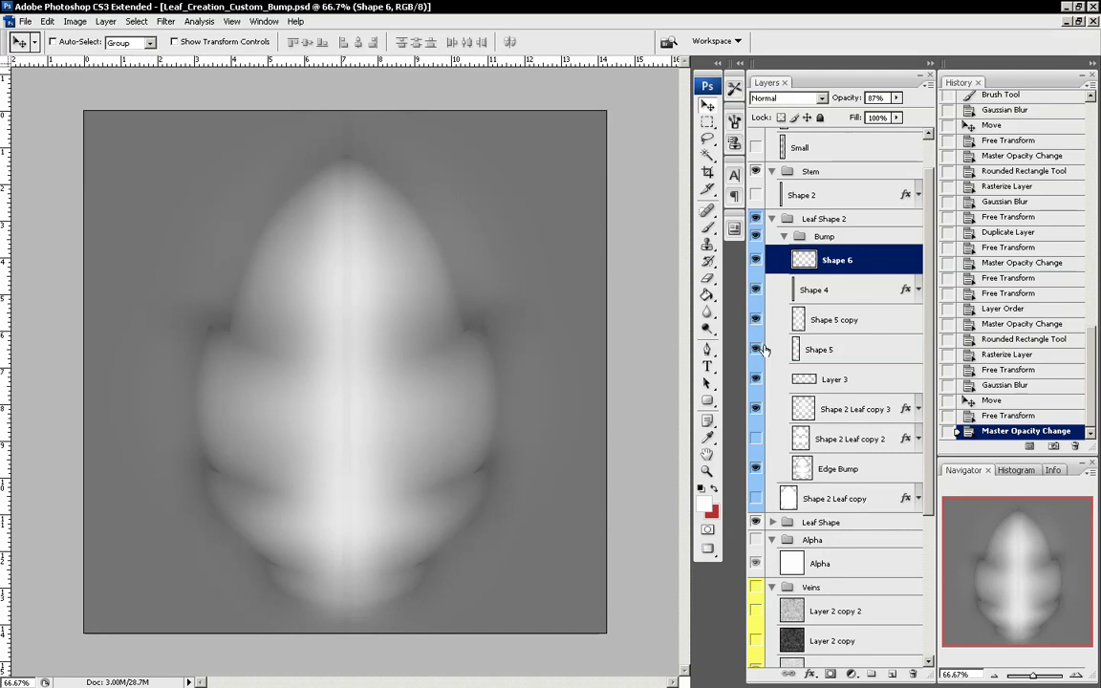
# - Duplicate the Shape 5 layer and free-transform the copy to more than 321% width, roughly centered on the leaf's midline
pyautogui.click(794, 350)
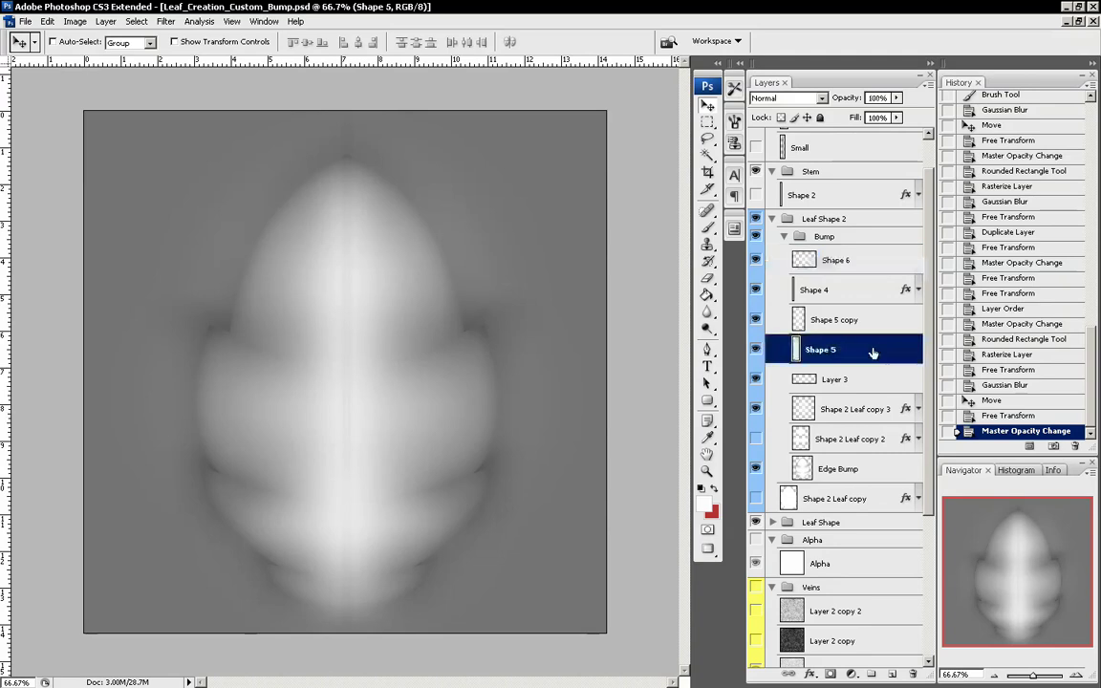
pyautogui.moveTo(859, 350); pyautogui.dragTo(892, 674)
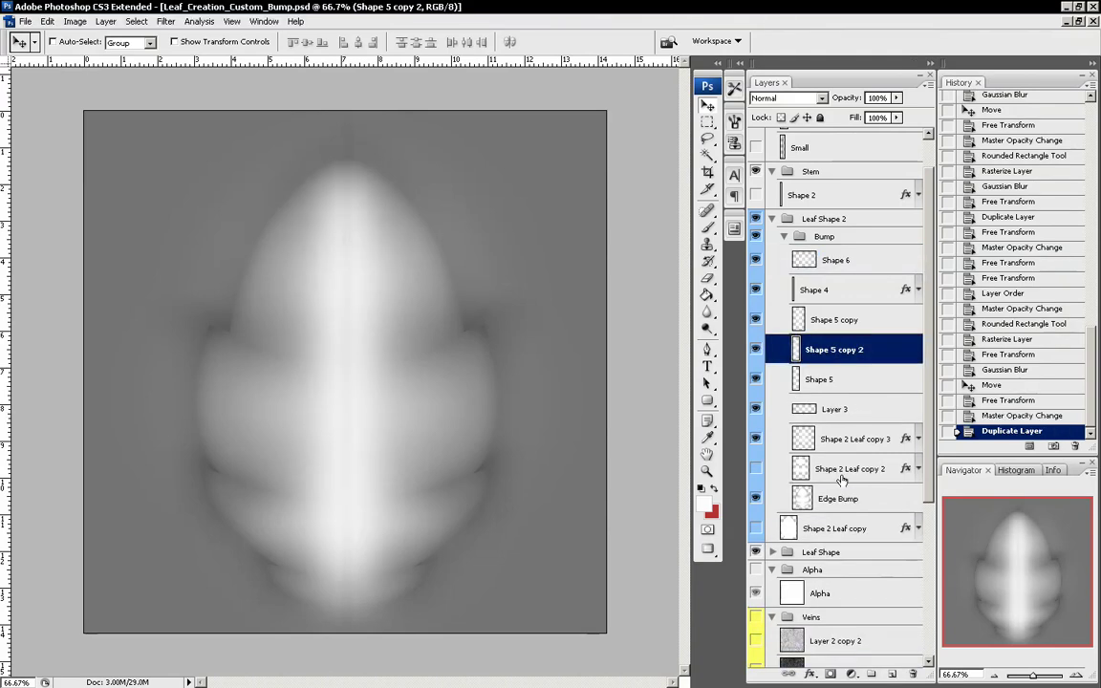
pyautogui.hotkey('ctrl', 't')
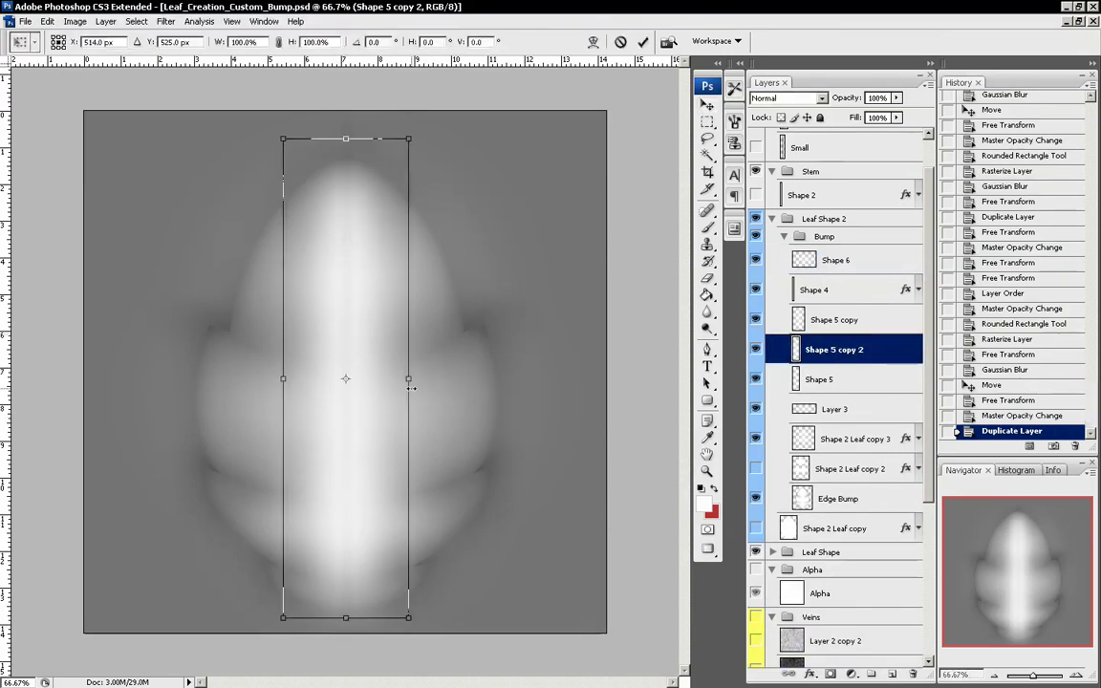
pyautogui.moveTo(415, 380); pyautogui.dragTo(491, 379)
pyautogui.moveTo(283, 379); pyautogui.dragTo(174, 378)
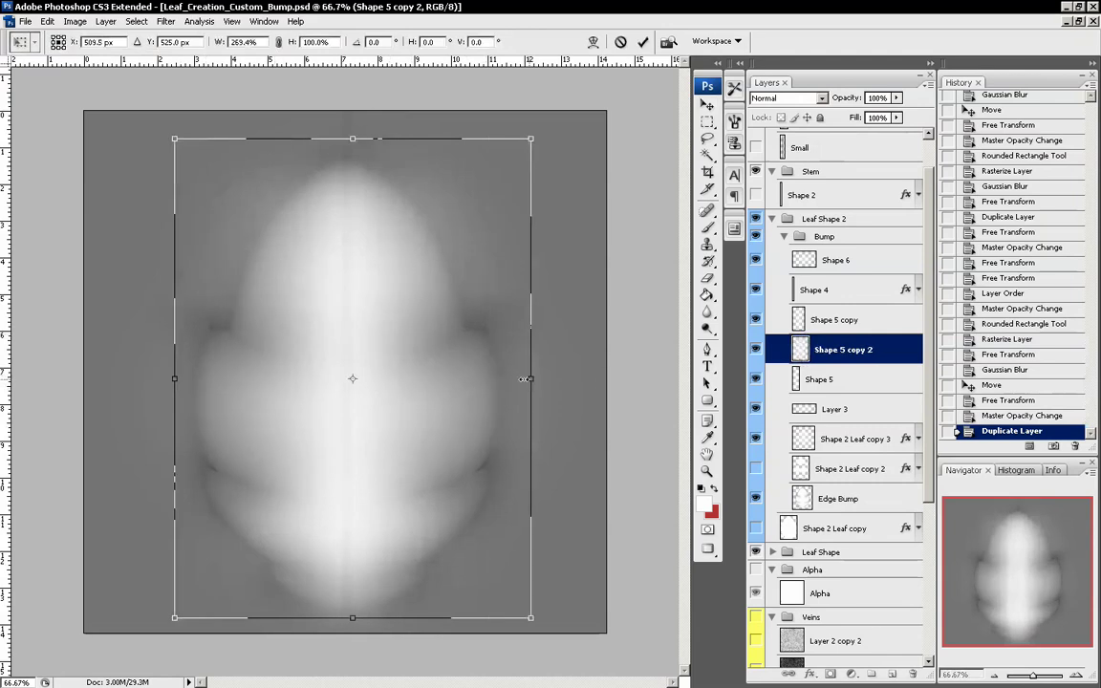
pyautogui.moveTo(492, 378)
pyautogui.mouseDown()
pyautogui.moveTo(548, 381)
pyautogui.moveTo(477, 394)
pyautogui.mouseUp()
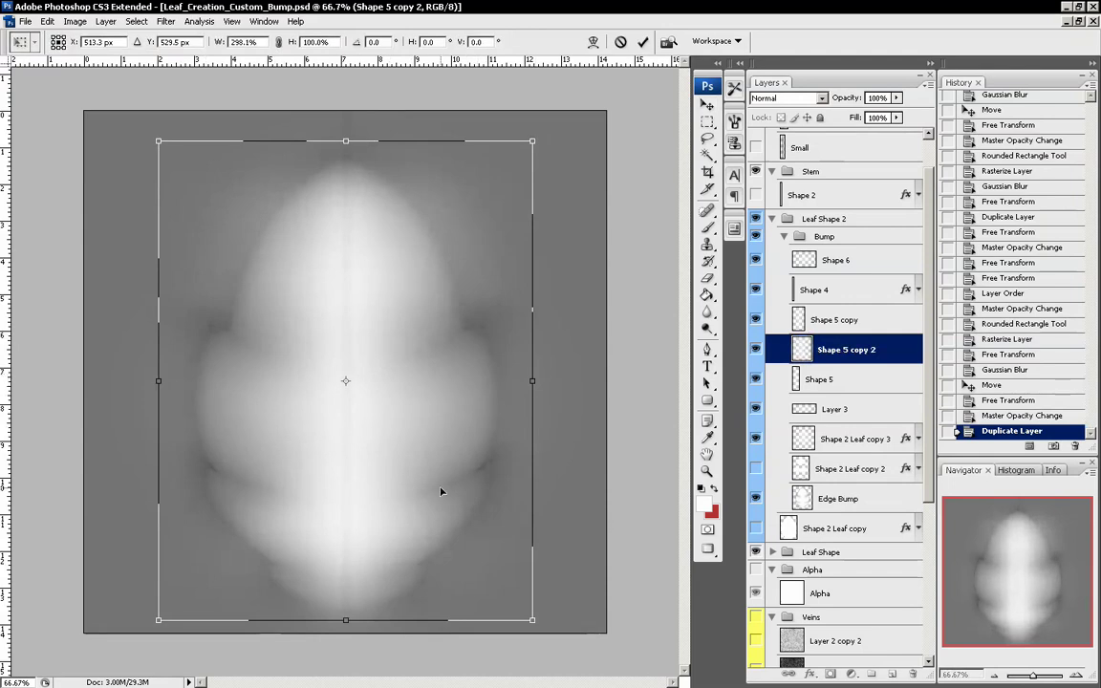
pyautogui.moveTo(532, 381); pyautogui.dragTo(561, 381)
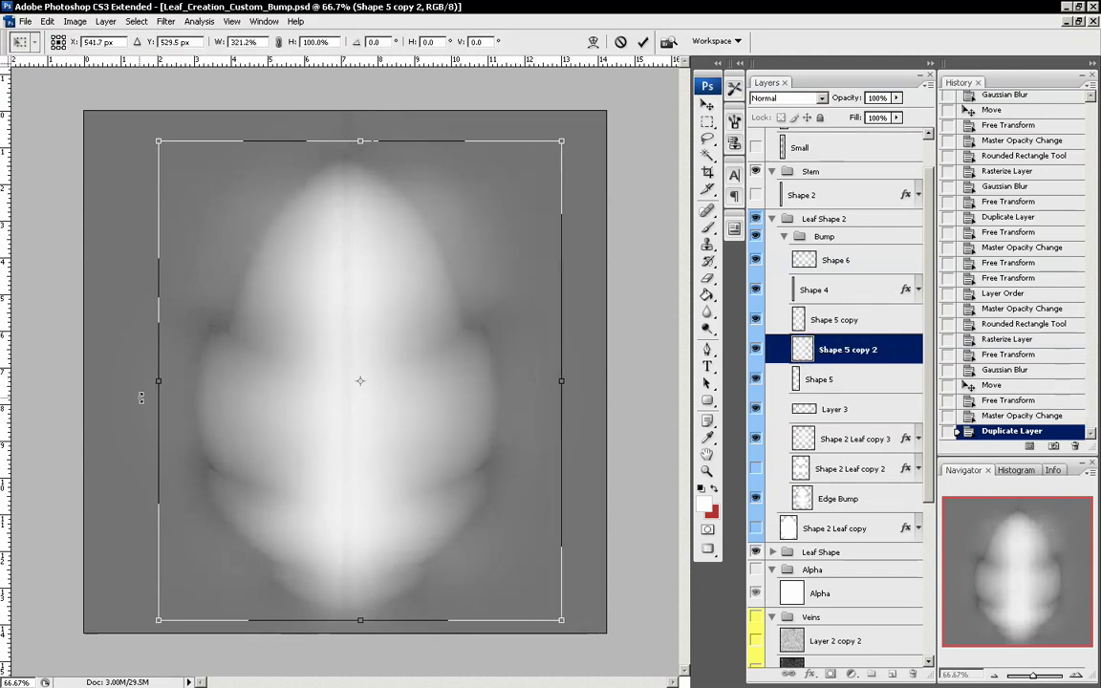
pyautogui.moveTo(161, 381); pyautogui.dragTo(136, 382)
pyautogui.press('Return')
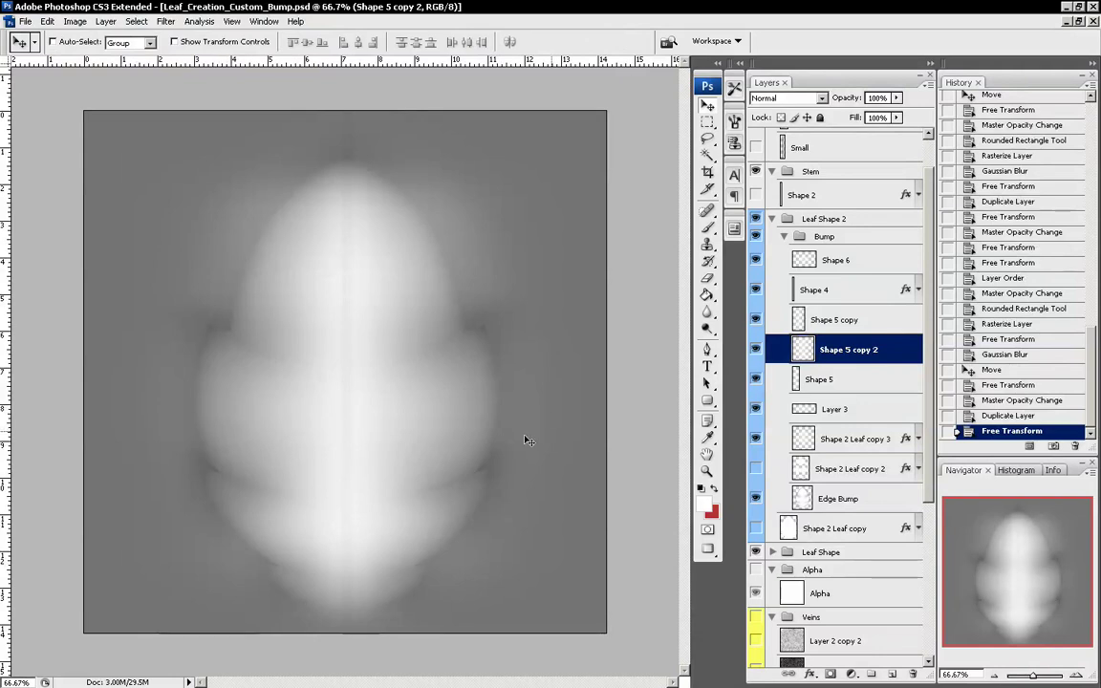
# - Compare the leaf with and without the widened Shape 5 copy 2 highlight and leave that layer hidden
pyautogui.click(756, 350)
pyautogui.click(756, 350)
pyautogui.click(756, 350)
pyautogui.click(756, 349)
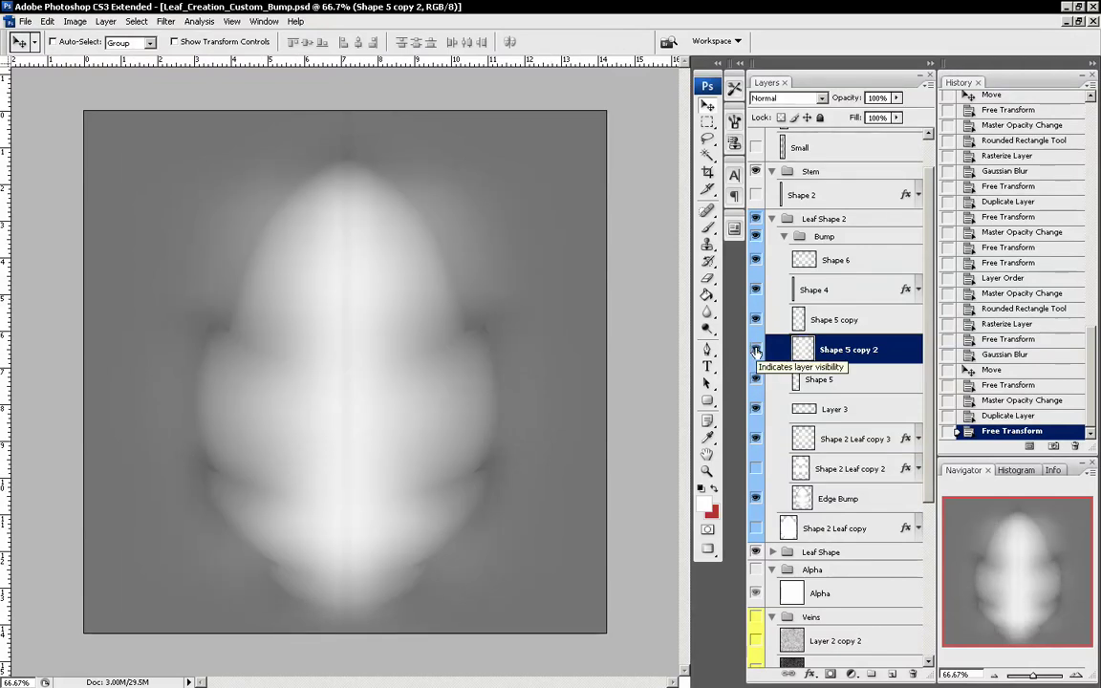
pyautogui.click(756, 351)
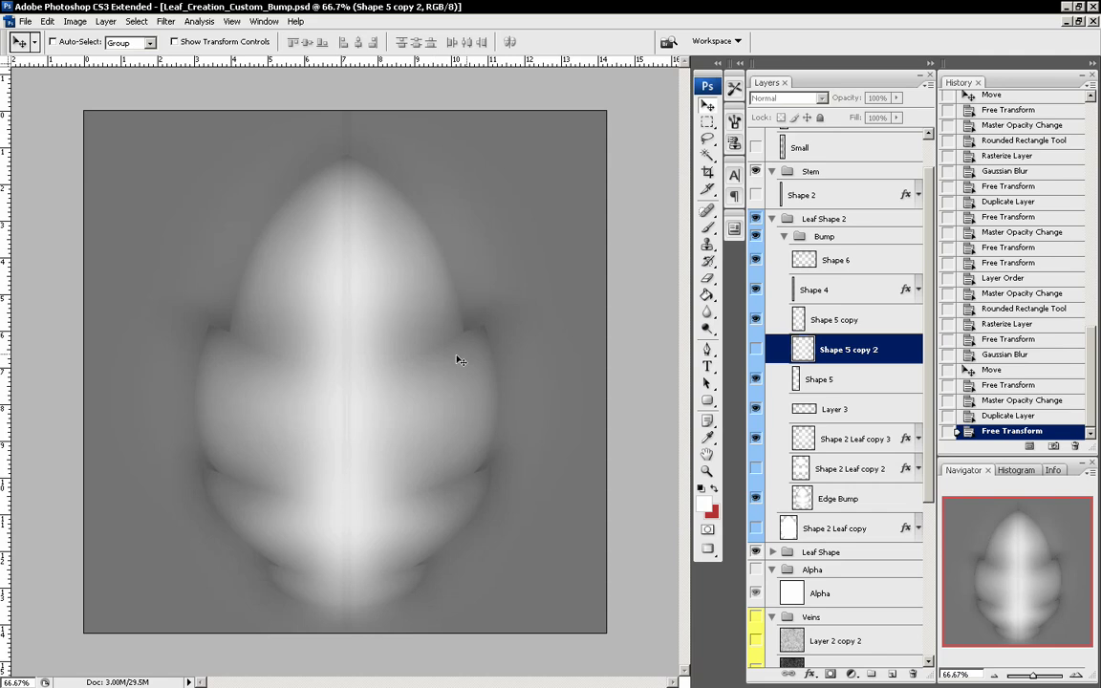
# - Lower the black Color Overlay on the Background copy layer to 21% opacity
pyautogui.scroll(-5, 919, 340)
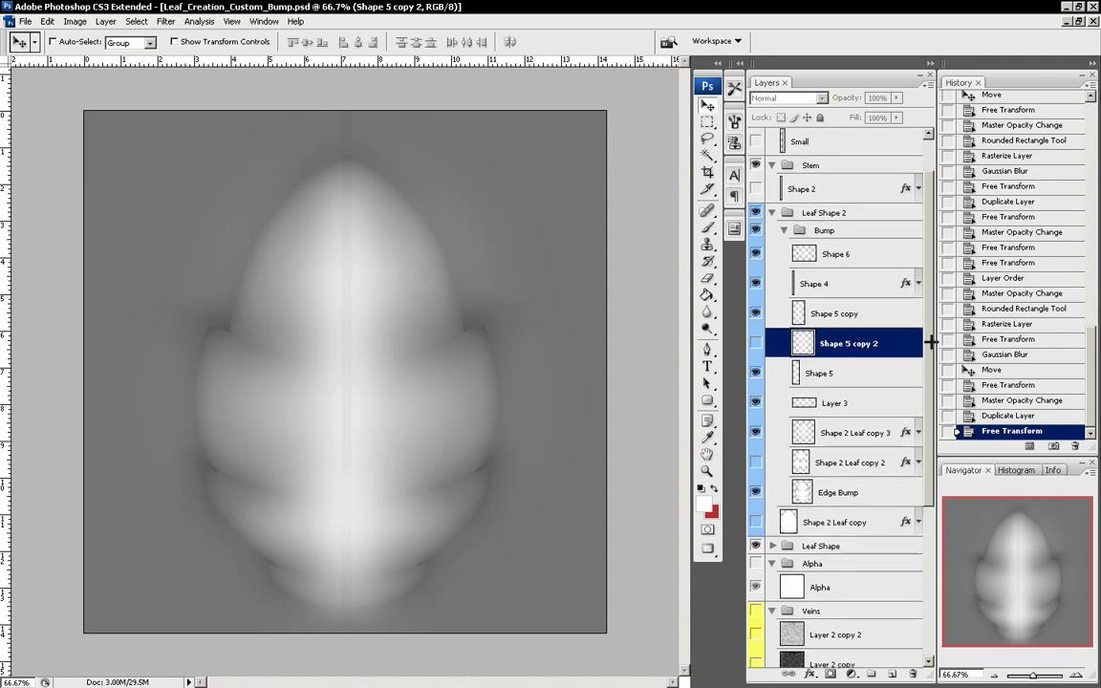
pyautogui.click(872, 632)
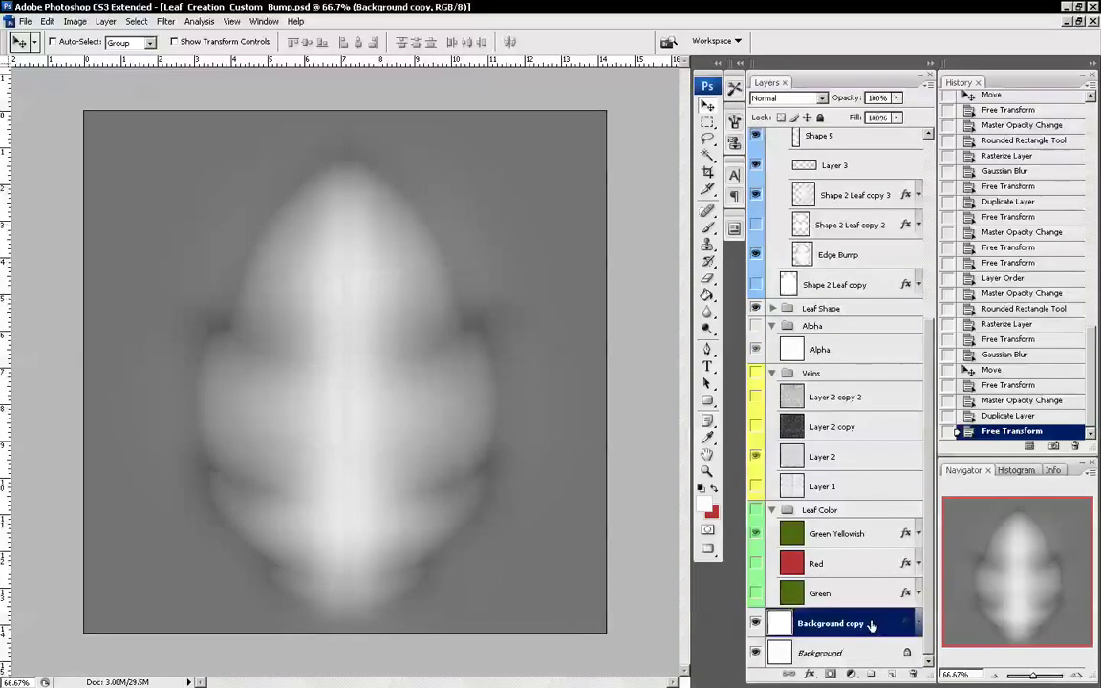
pyautogui.doubleClick(872, 630)
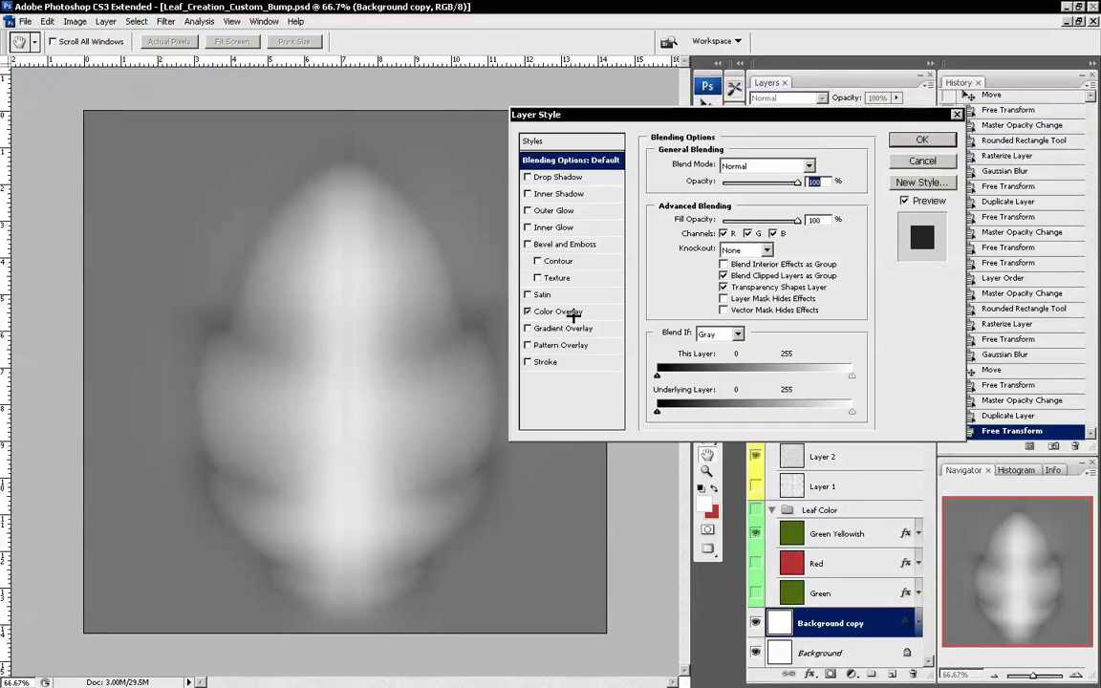
pyautogui.click(564, 311)
pyautogui.moveTo(777, 182); pyautogui.dragTo(720, 193)
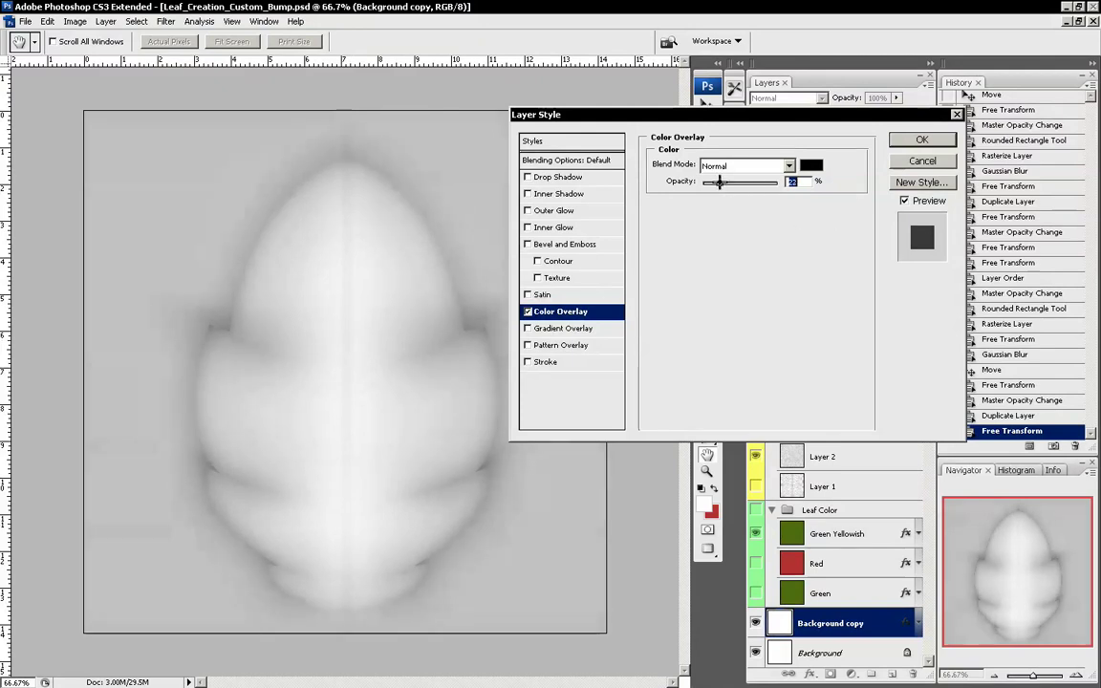
pyautogui.moveTo(719, 181)
pyautogui.mouseDown()
pyautogui.moveTo(738, 184)
pyautogui.moveTo(719, 183)
pyautogui.mouseUp()
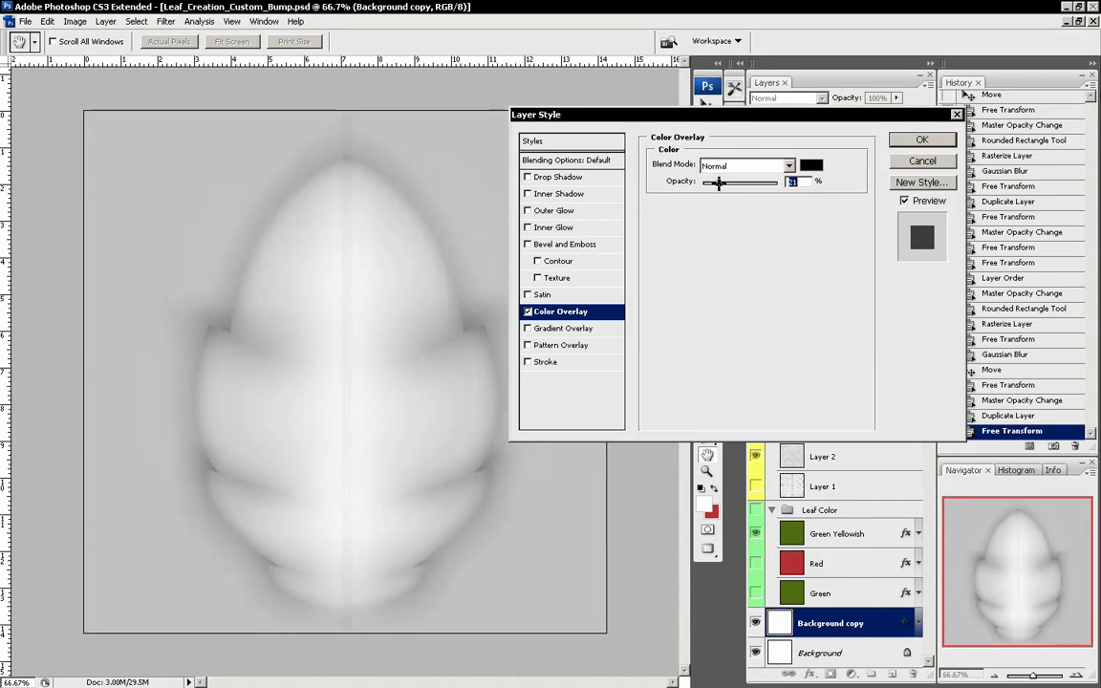
pyautogui.click(908, 141)
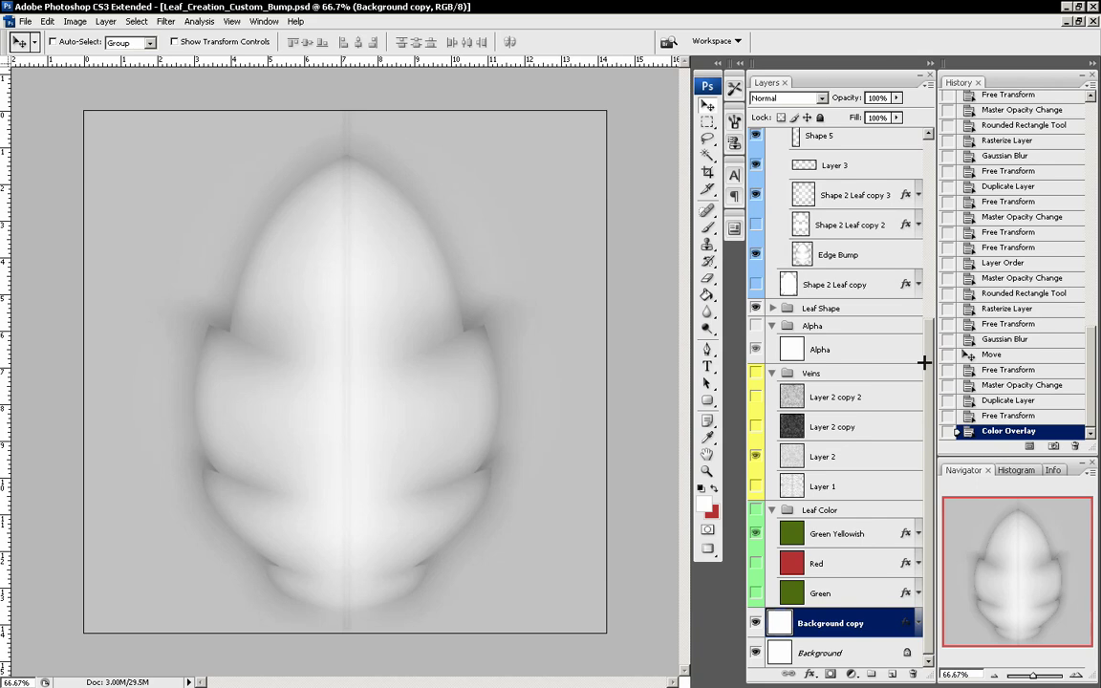
# - Move the Shape 4 center vein layer above Shape 6 and change its blend mode to Normal
pyautogui.moveTo(924, 362); pyautogui.dragTo(922, 202)
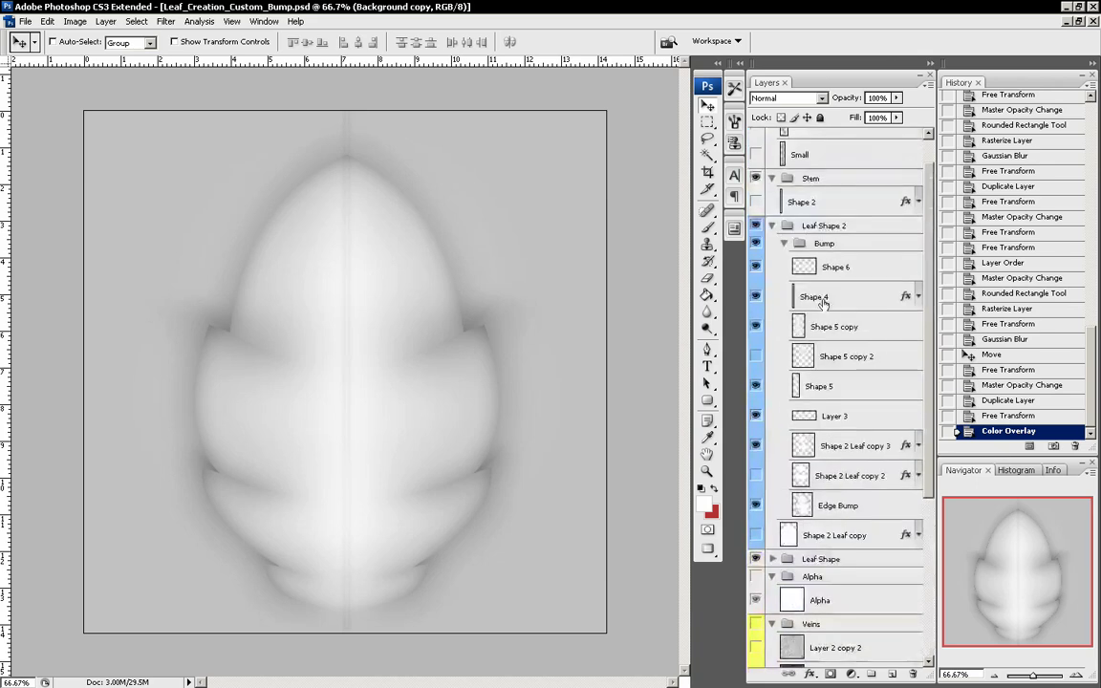
pyautogui.moveTo(823, 304); pyautogui.dragTo(844, 259)
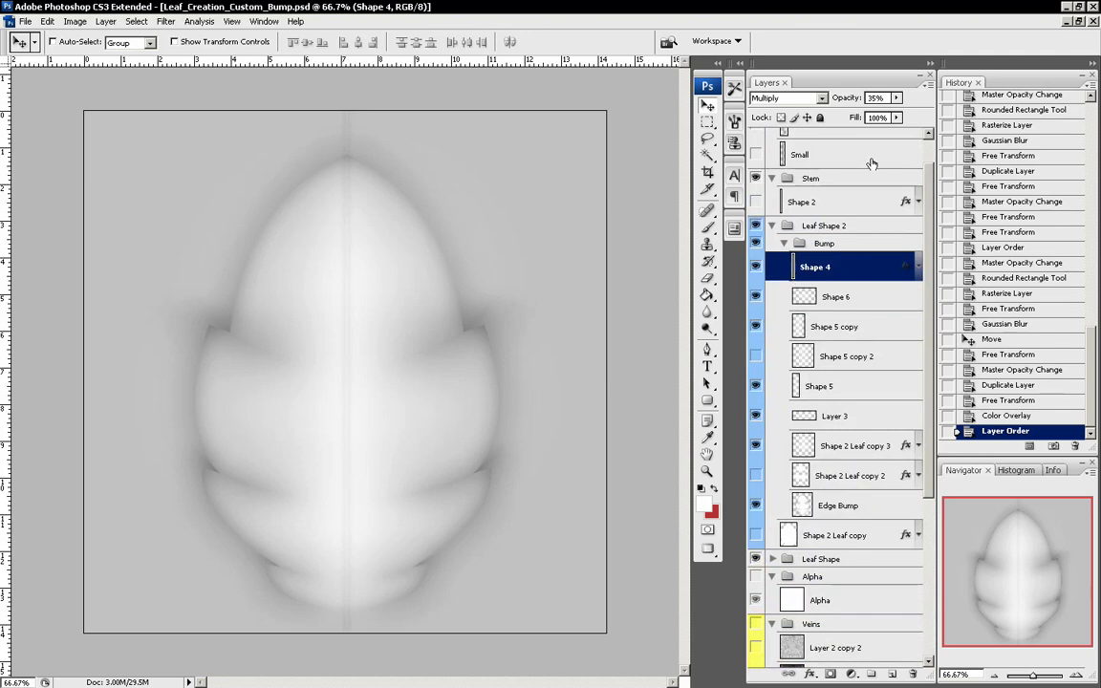
pyautogui.click(819, 100)
pyautogui.press('Up')
pyautogui.press('Up')
pyautogui.press('Up')
pyautogui.press('Return')
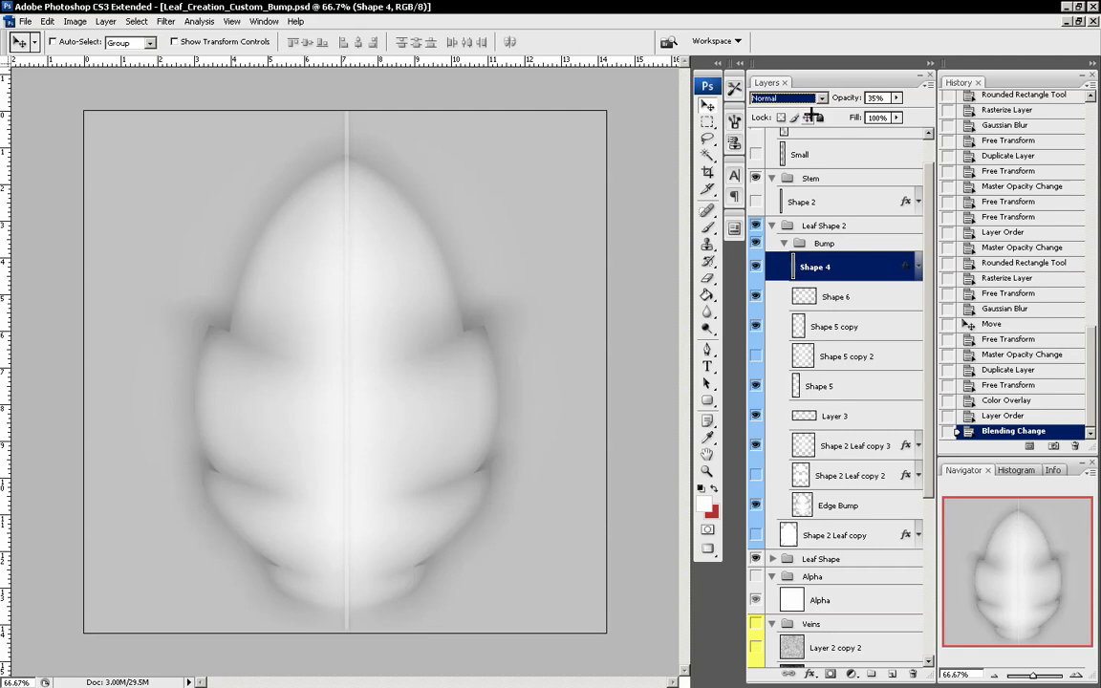
# - Raise the opacity of the Shape 4 vein layer to 51%
pyautogui.click(896, 97)
pyautogui.moveTo(877, 111); pyautogui.dragTo(898, 113)
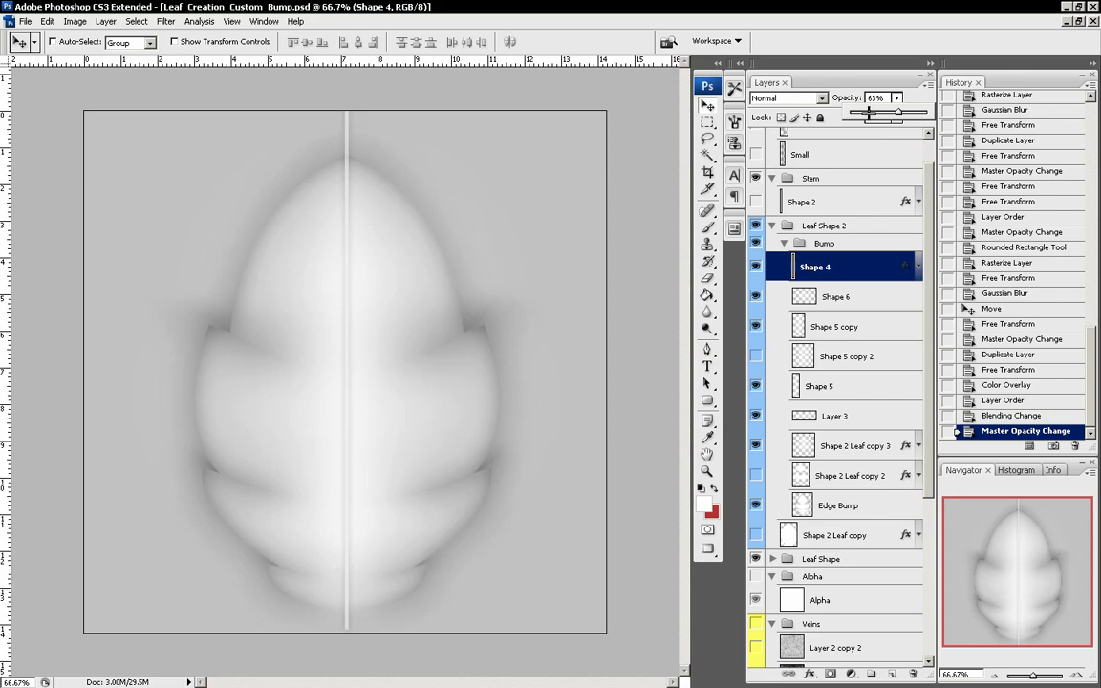
pyautogui.moveTo(898, 112)
pyautogui.mouseDown()
pyautogui.moveTo(870, 111)
pyautogui.moveTo(889, 111)
pyautogui.mouseUp()
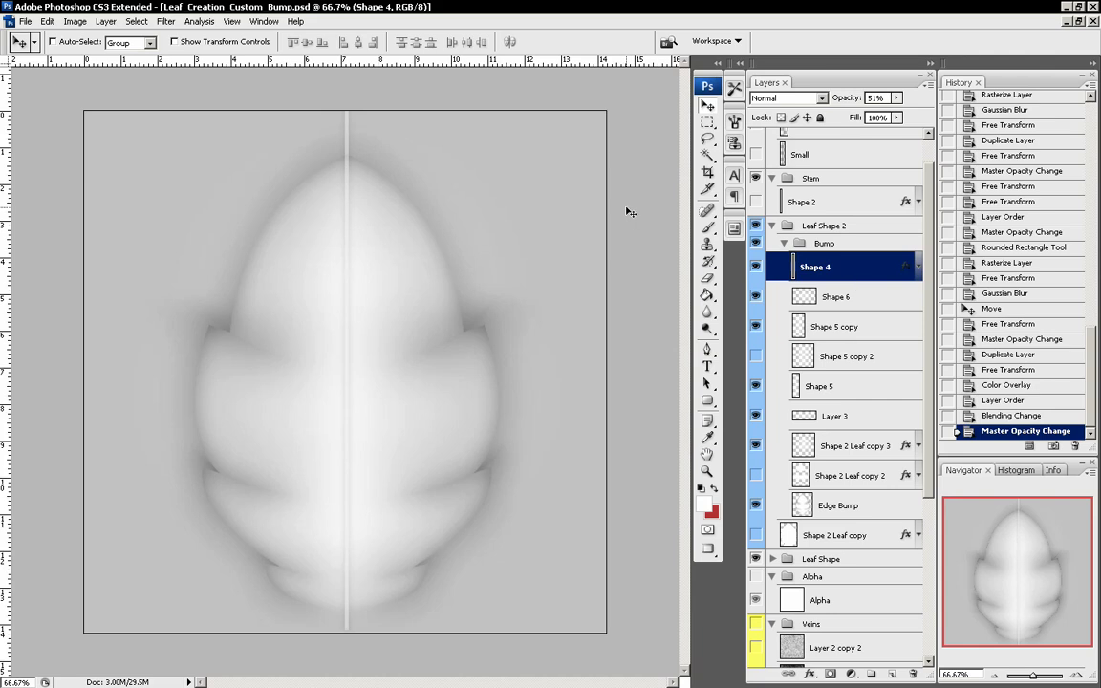
# - Create a new layer above Shape 4 and choose the Brush tool with black (000000) as the foreground color
pyautogui.click(927, 82)
pyautogui.click(941, 93)
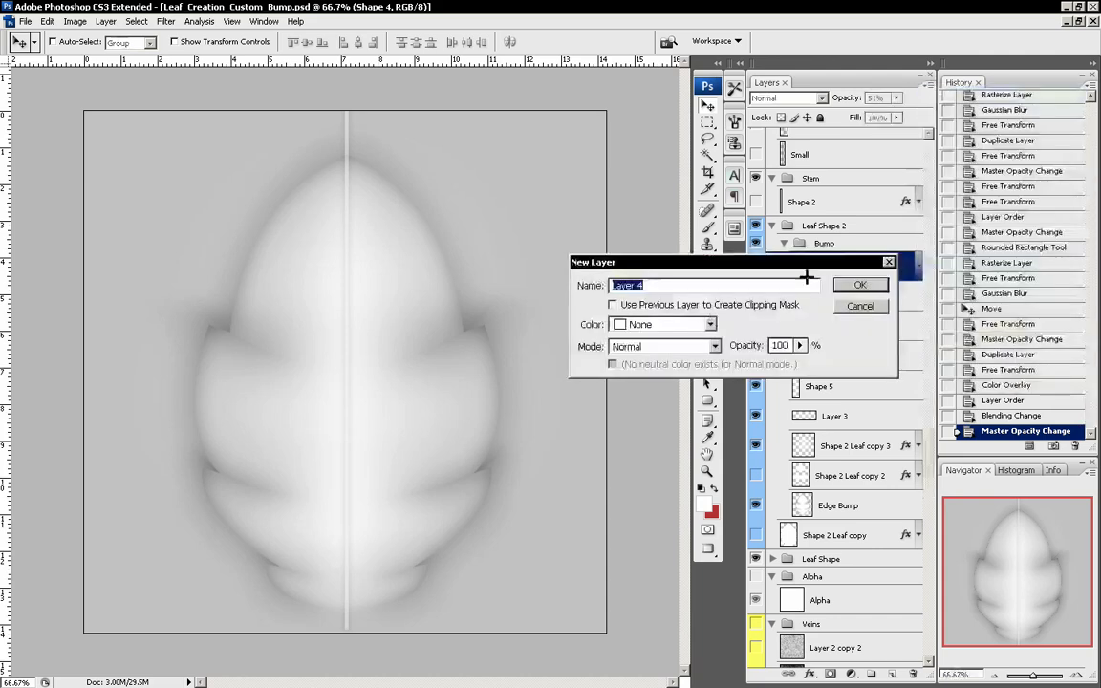
pyautogui.click(853, 284)
pyautogui.click(709, 226)
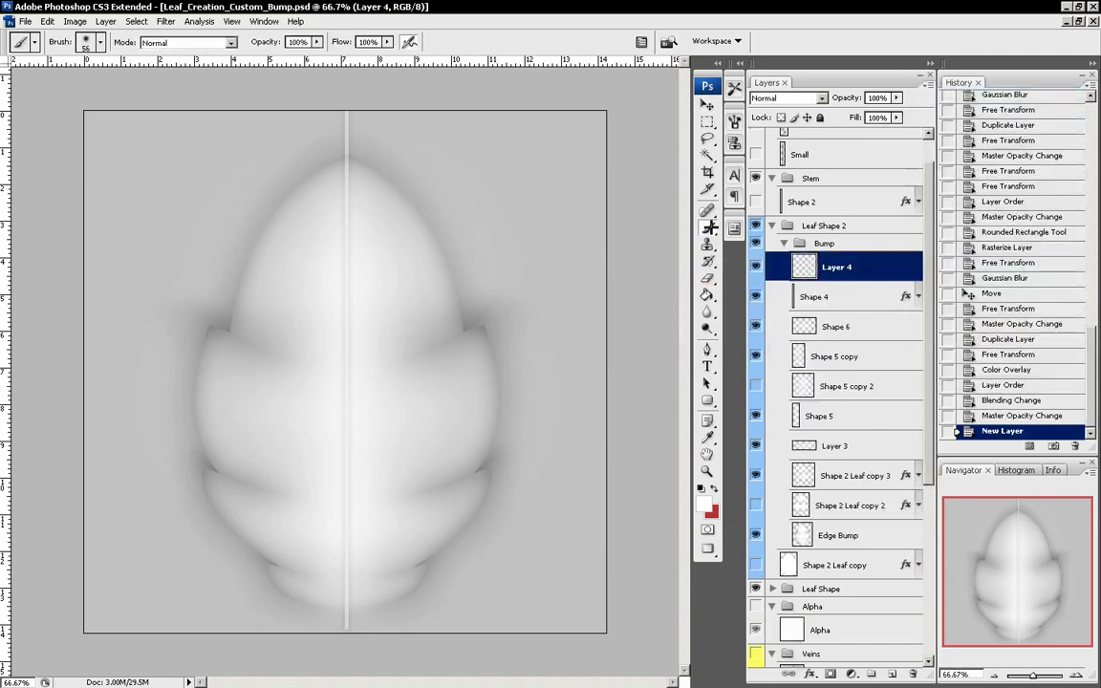
pyautogui.click(705, 505)
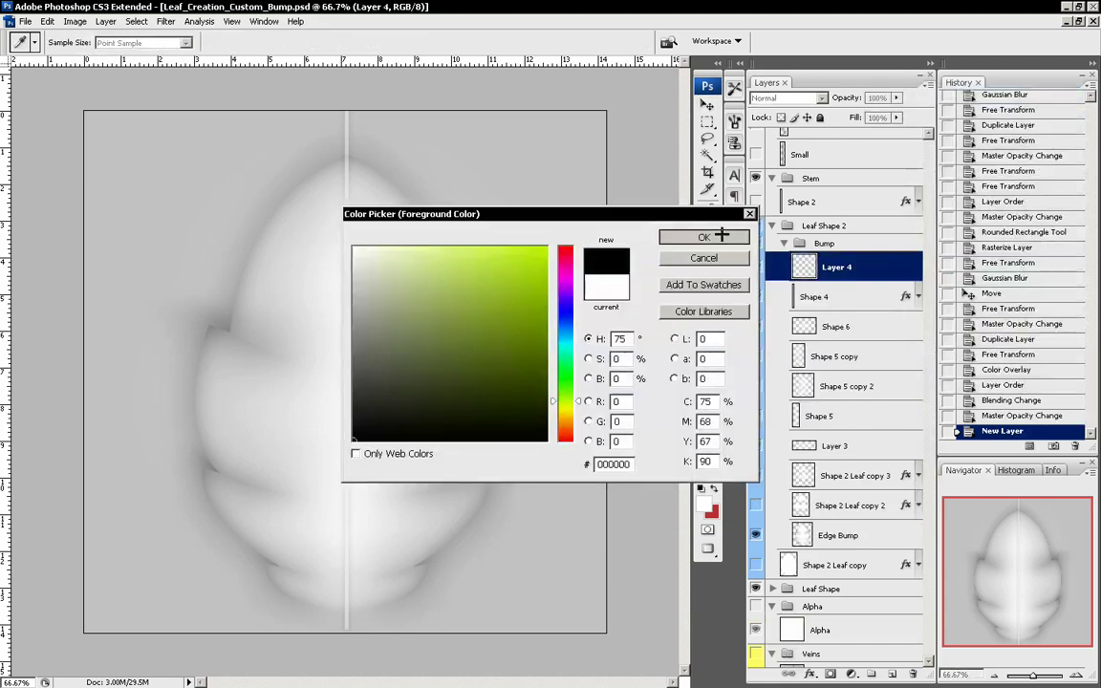
pyautogui.press('Return')
# - Set the soft brush to 32 px and dab five black dots just outside the leaf's right edge
pyautogui.rightClick(418, 195)
pyautogui.moveTo(523, 247); pyautogui.dragTo(501, 246)
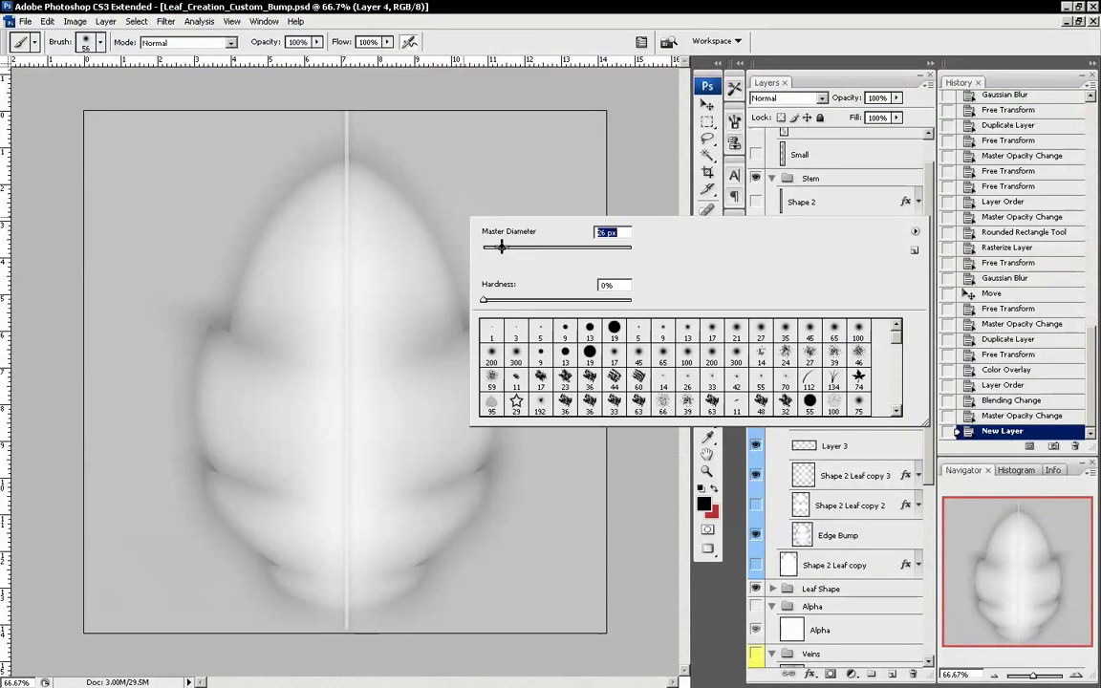
pyautogui.press('Up')
pyautogui.press('Up')
pyautogui.press('Up')
pyautogui.press('Up')
pyautogui.press('Up')
pyautogui.press('Up')
pyautogui.click(411, 187)
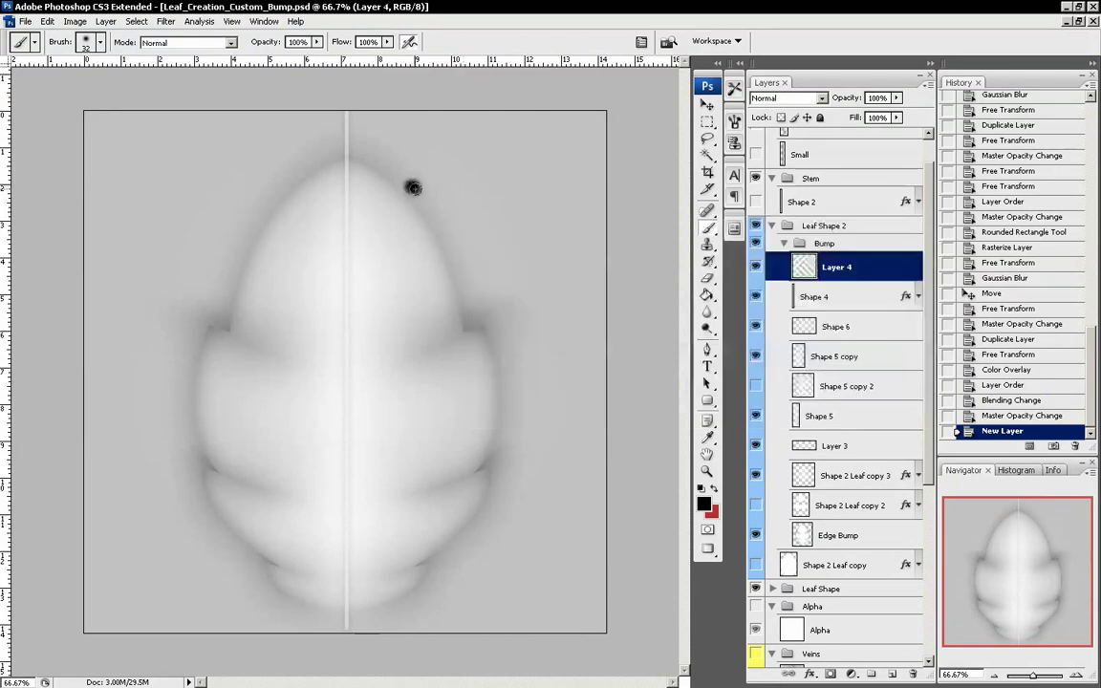
pyautogui.click(449, 245)
pyautogui.click(507, 360)
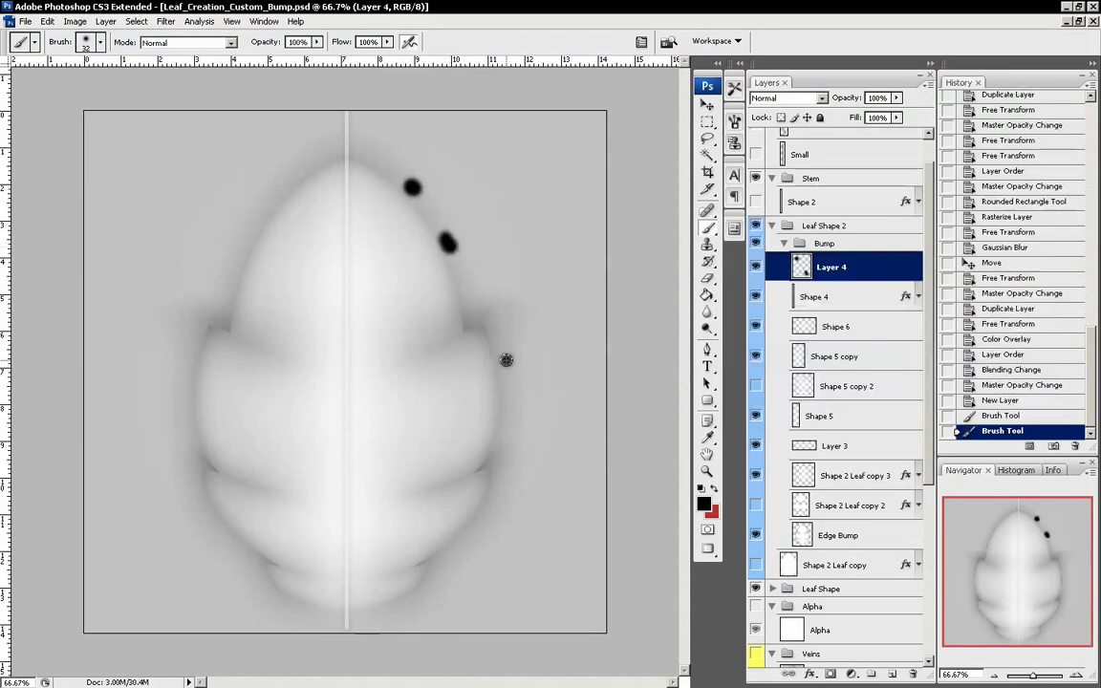
pyautogui.click(510, 422)
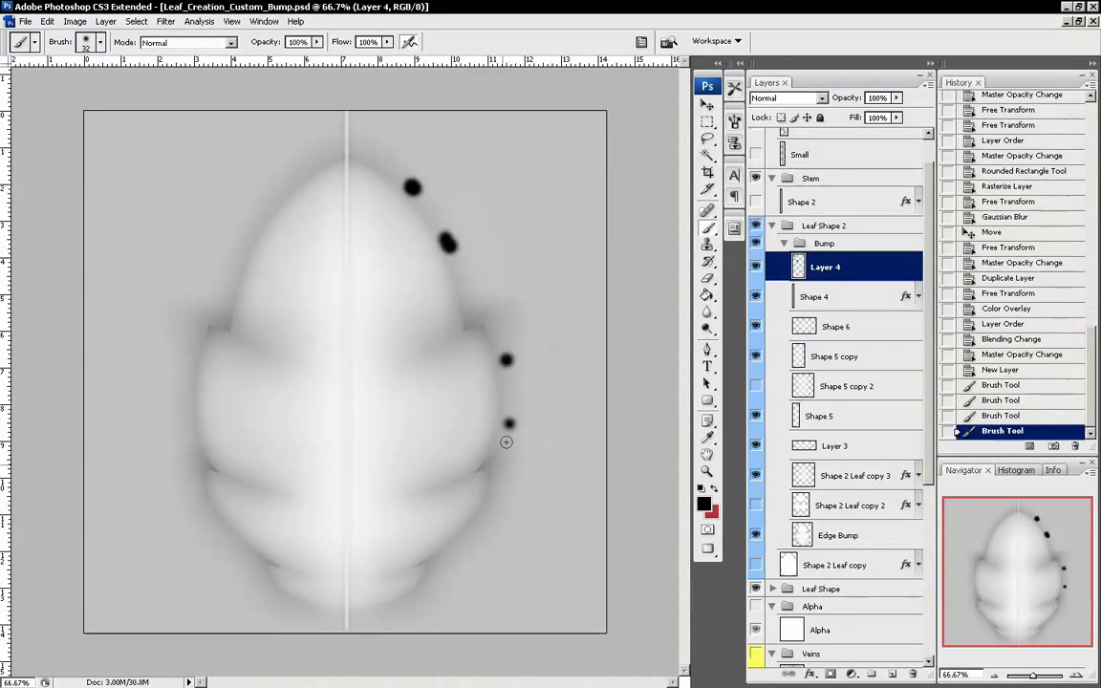
pyautogui.click(488, 520)
# - Reduce the brush to 21 px and add five smaller black dots between the others and near the leaf's tips on the right side
pyautogui.rightClick(413, 519)
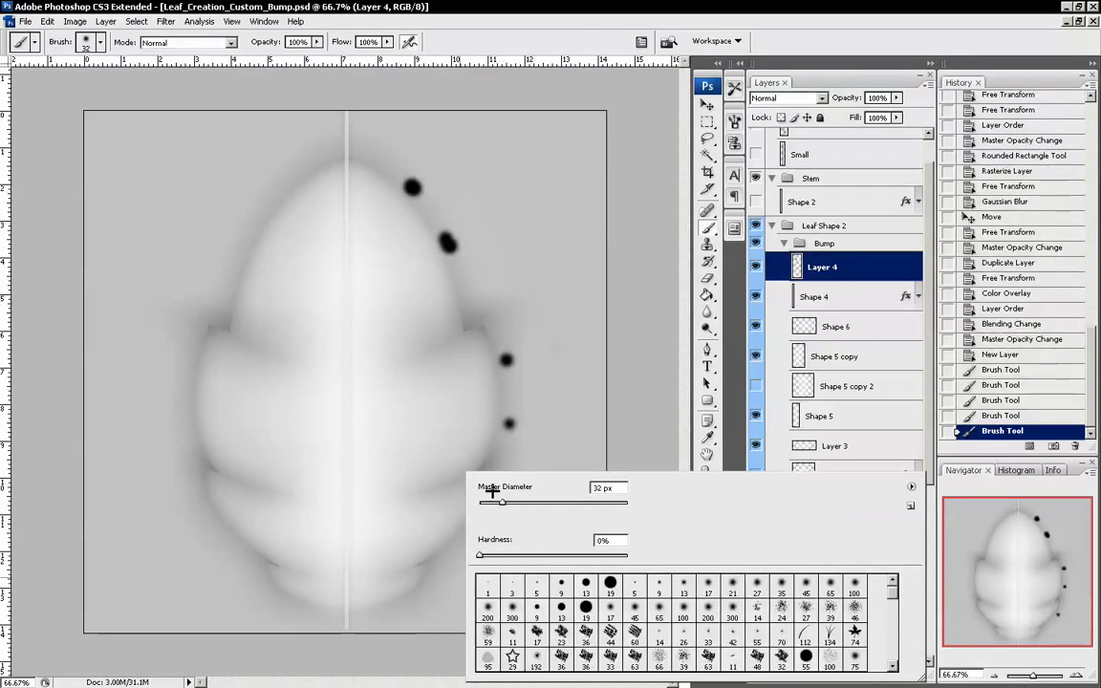
pyautogui.moveTo(502, 502); pyautogui.dragTo(494, 502)
pyautogui.click(425, 597)
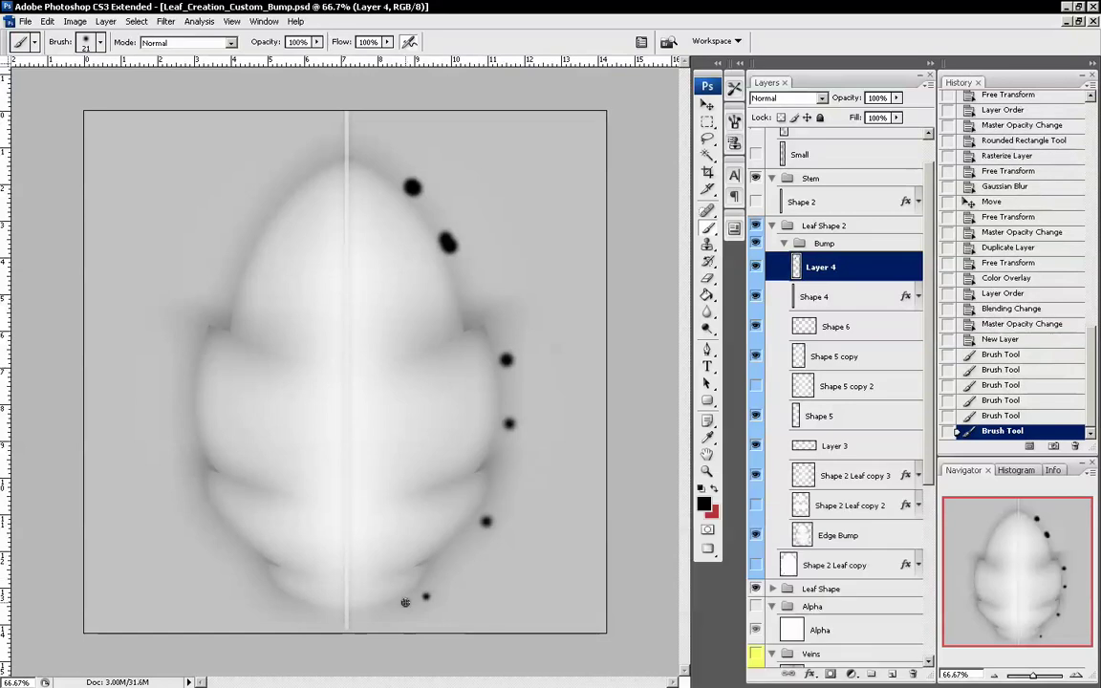
pyautogui.click(405, 602)
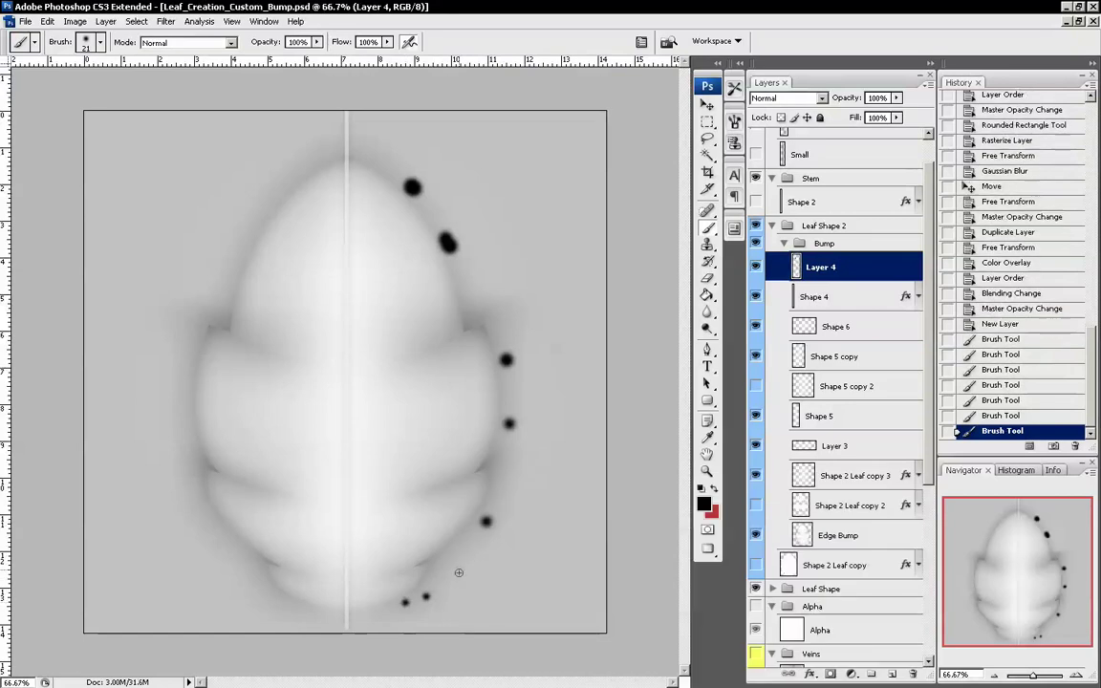
pyautogui.click(464, 286)
pyautogui.click(376, 157)
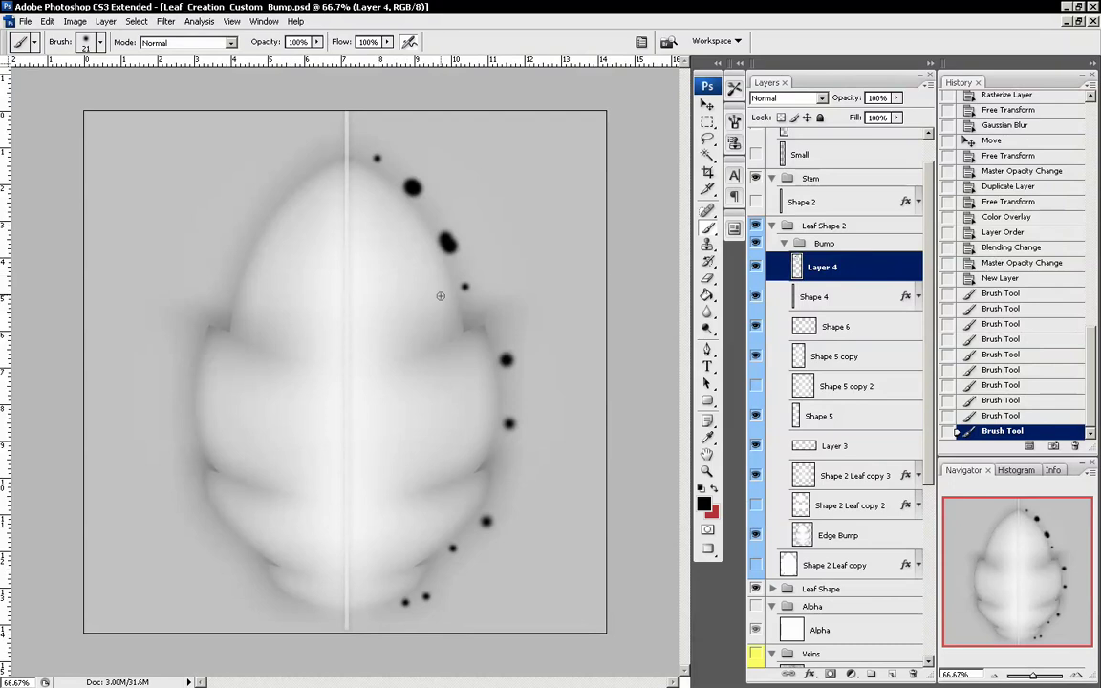
# - Duplicate the dot layer, flip the copy horizontally and move it to the leaf's left edge, mirroring the right-side dots
pyautogui.moveTo(827, 266); pyautogui.dragTo(889, 673)
pyautogui.press('v')
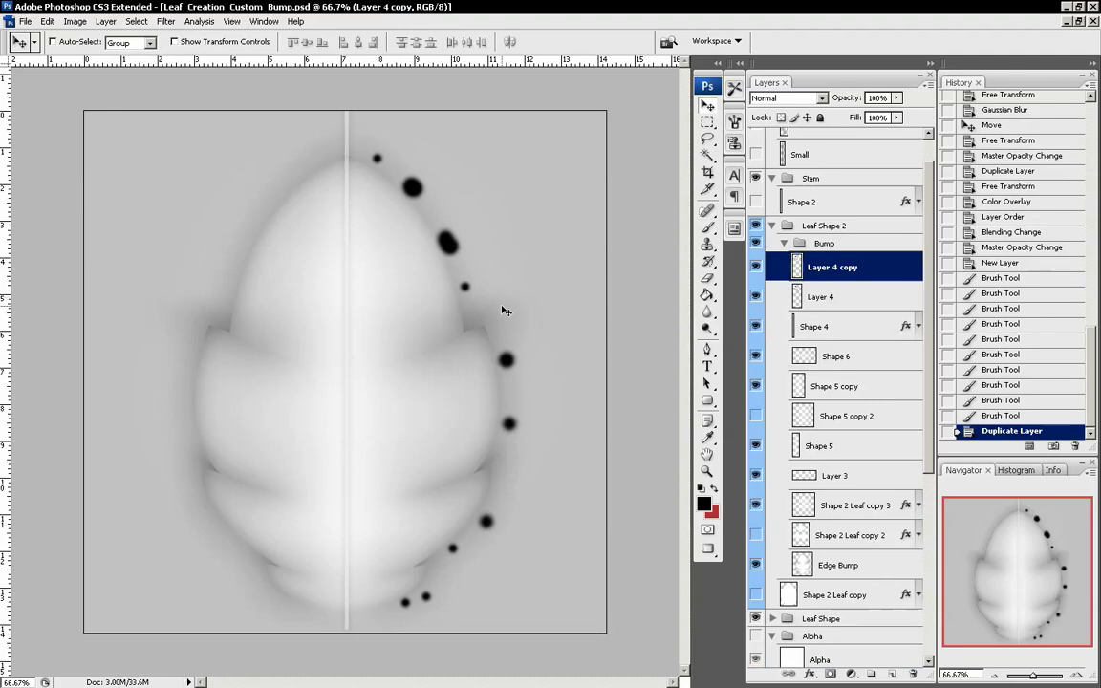
pyautogui.hotkey('ctrl', 't')
pyautogui.rightClick(466, 292)
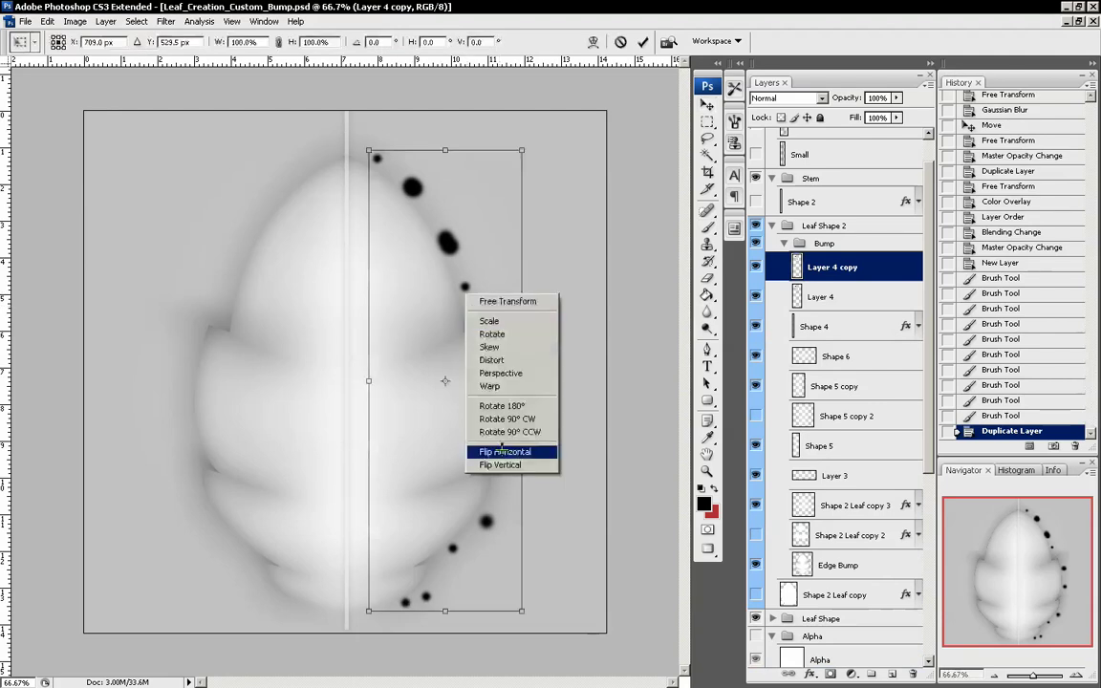
pyautogui.click(505, 452)
pyautogui.moveTo(488, 353); pyautogui.dragTo(285, 355)
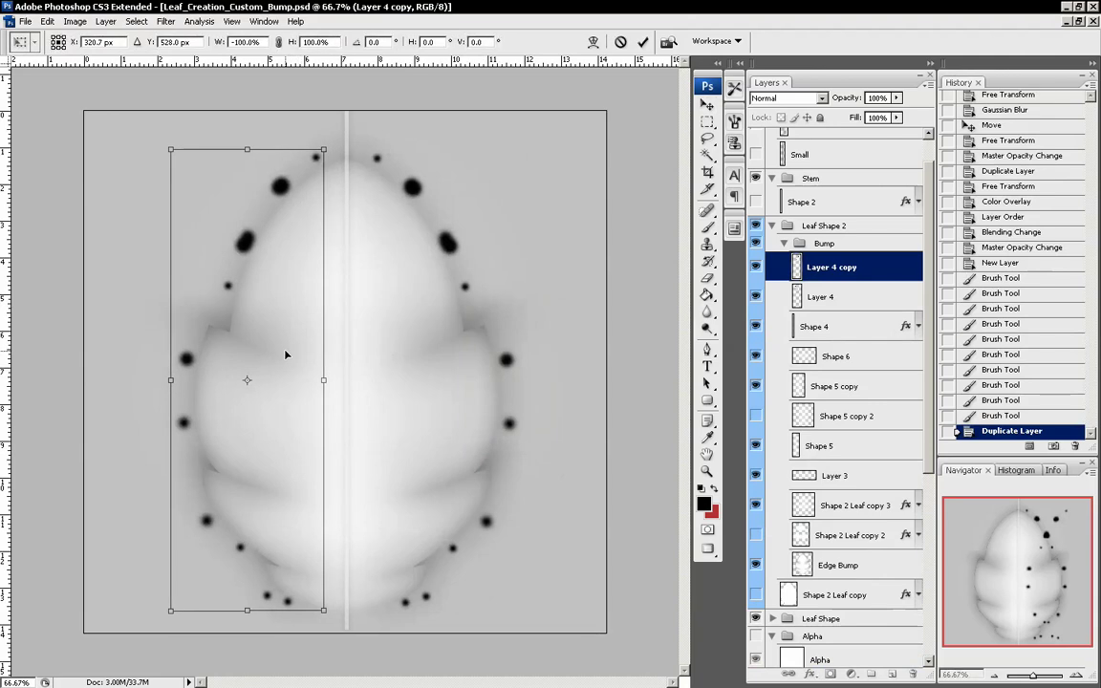
pyautogui.press('Return')
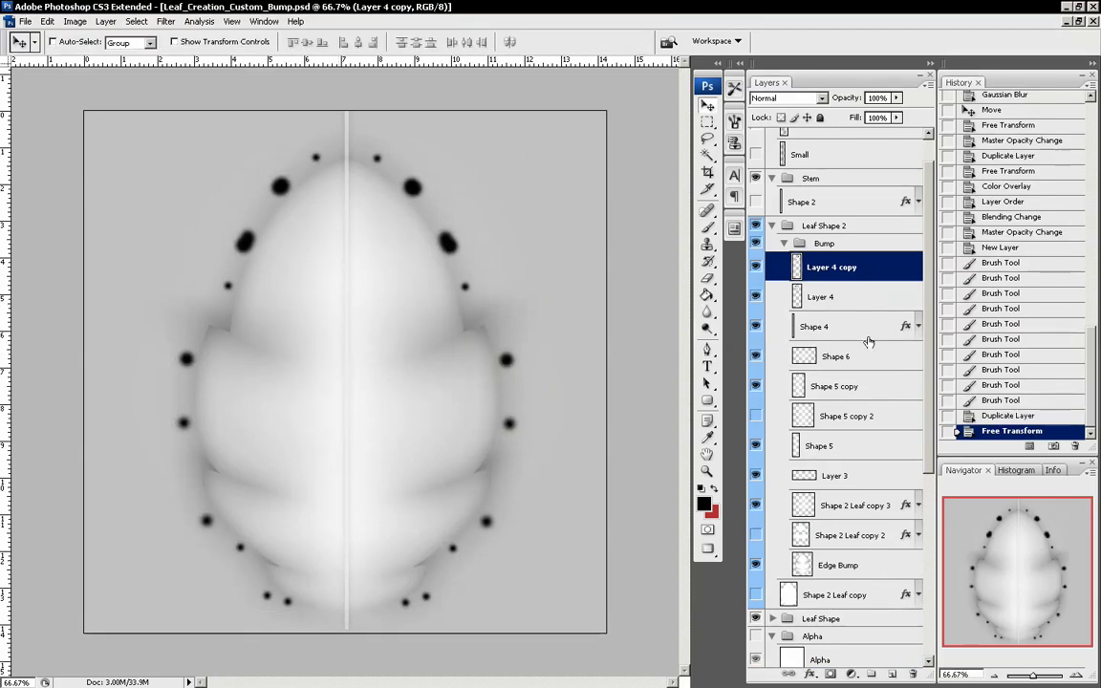
# - Merge the mirrored dot layers into Layer 4 and apply a Gaussian Blur with a 23.3-pixel radius
pyautogui.hotkey('ctrl', 'e')
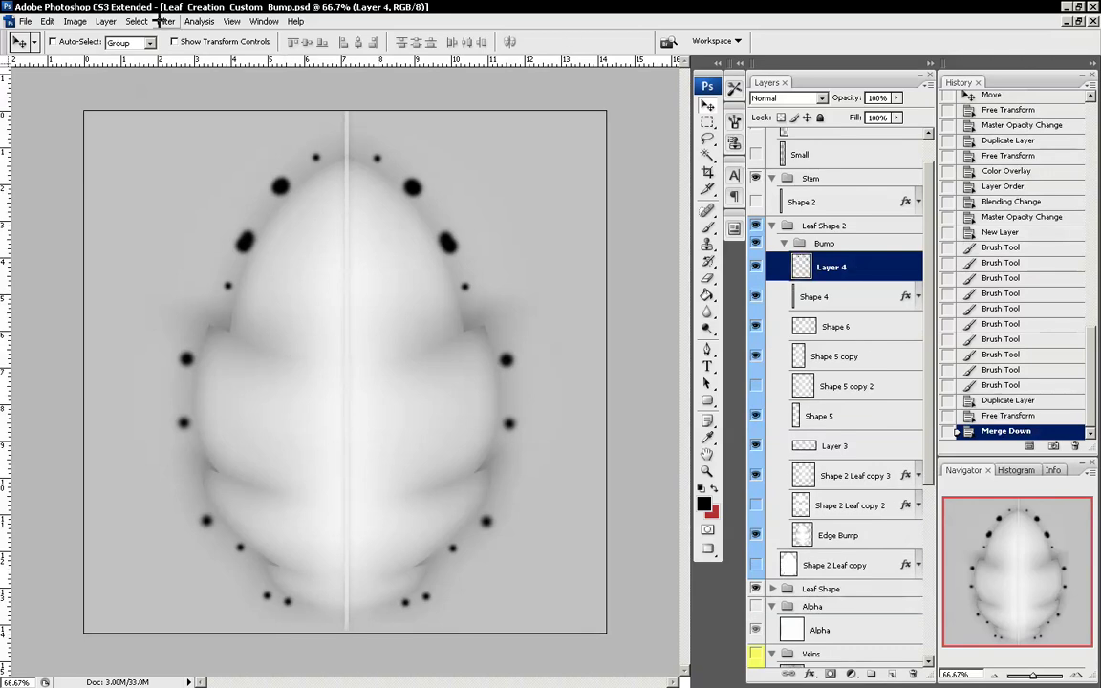
pyautogui.click(164, 21)
pyautogui.moveTo(177, 163)
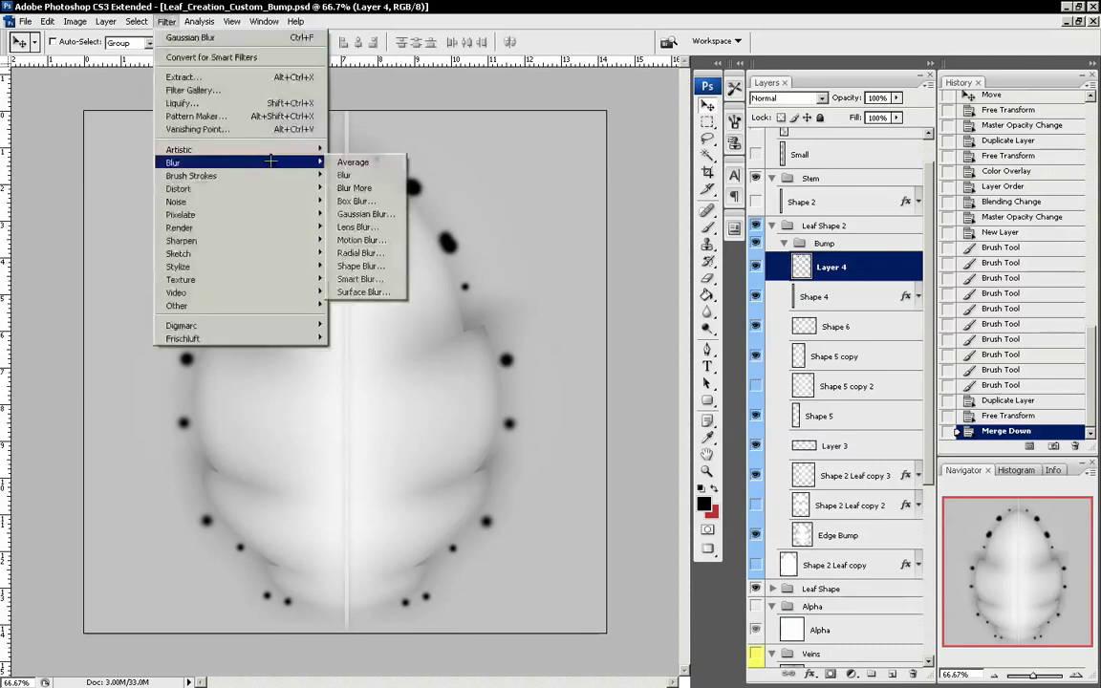
pyautogui.click(366, 214)
pyautogui.moveTo(731, 380)
pyautogui.mouseDown()
pyautogui.moveTo(713, 381)
pyautogui.moveTo(723, 380)
pyautogui.mouseUp()
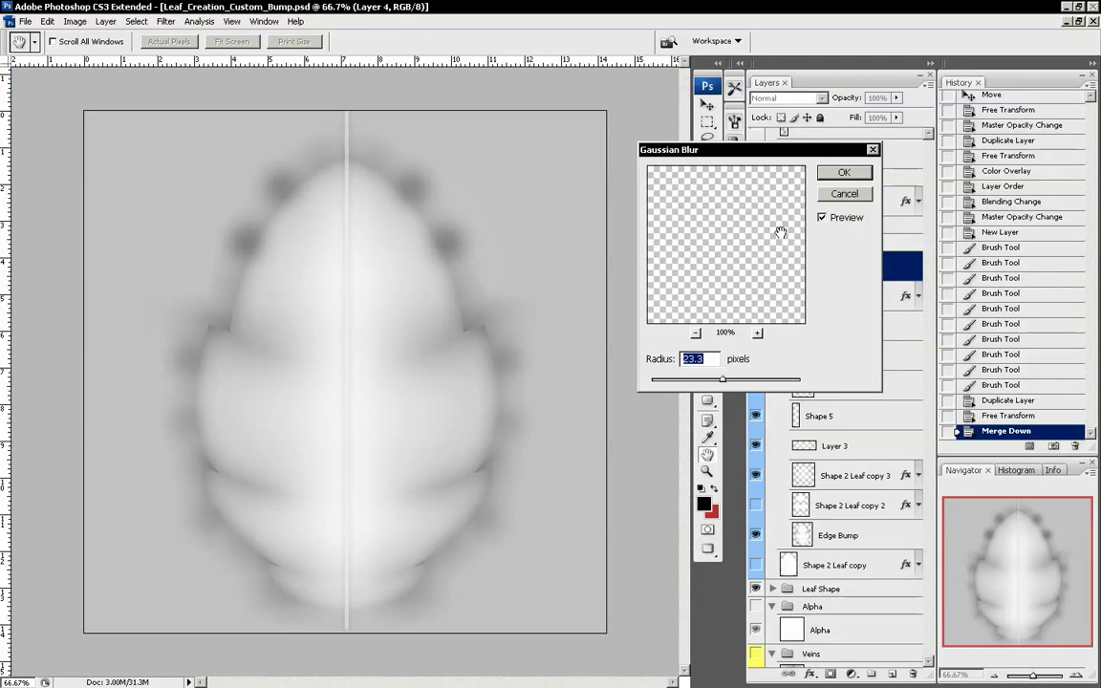
pyautogui.click(847, 174)
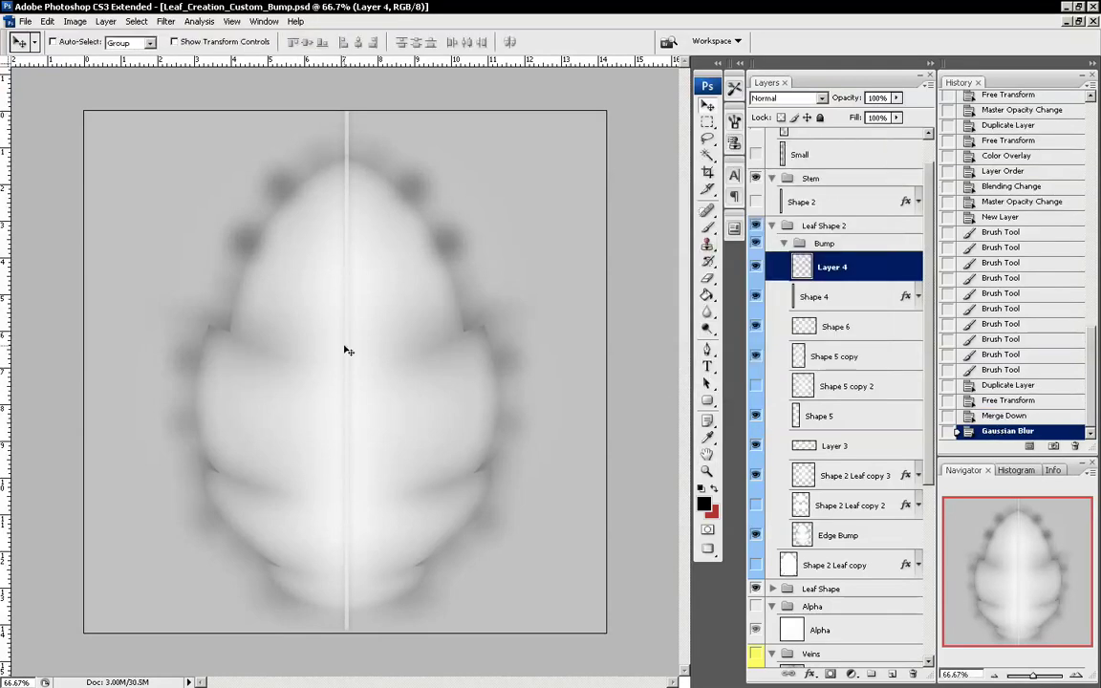
# - Narrow the blurred dots symmetrically to 94.9% width so they sit closer to the leaf edges
pyautogui.hotkey('ctrl', 't')
pyautogui.moveTo(542, 381)
pyautogui.mouseDown()
pyautogui.moveTo(465, 383)
pyautogui.moveTo(531, 380)
pyautogui.mouseUp()
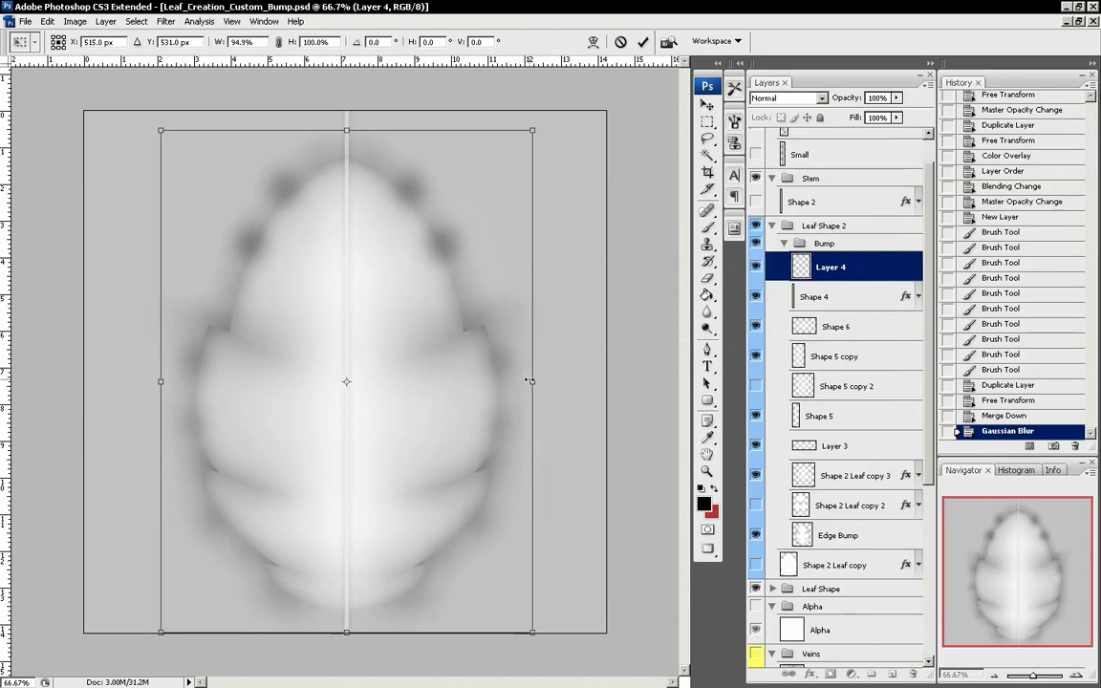
pyautogui.press('Return')
# - Lower the opacity of the blurred dot layer, Layer 4, to 30%
pyautogui.click(897, 97)
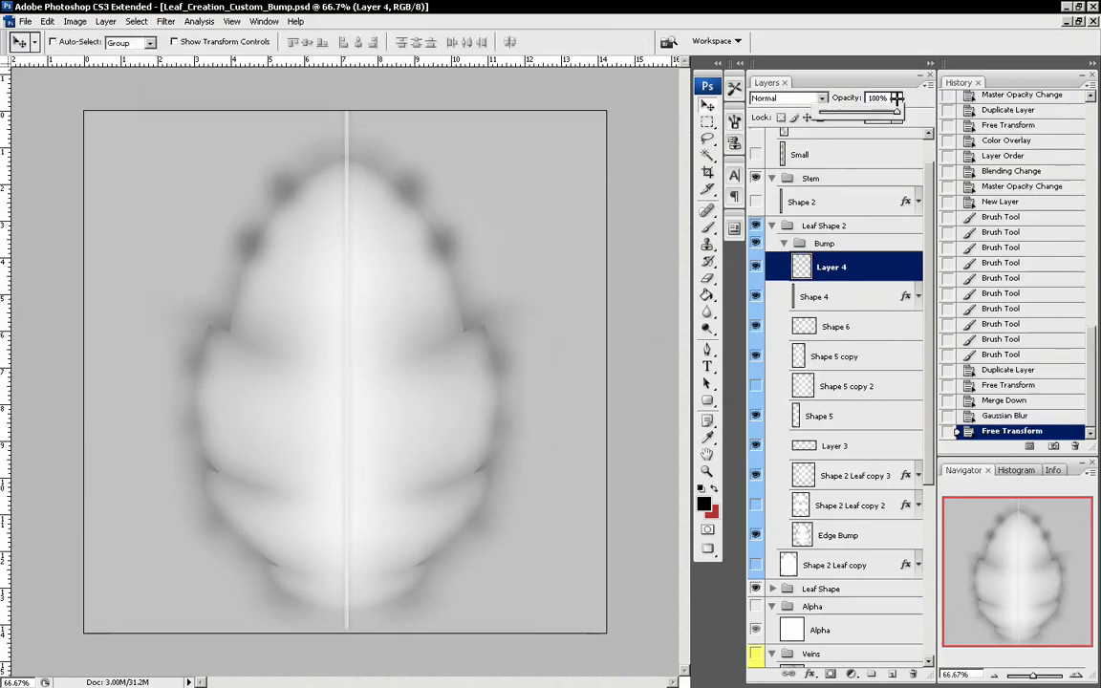
pyautogui.moveTo(877, 112)
pyautogui.mouseDown()
pyautogui.moveTo(893, 110)
pyautogui.moveTo(874, 109)
pyautogui.mouseUp()
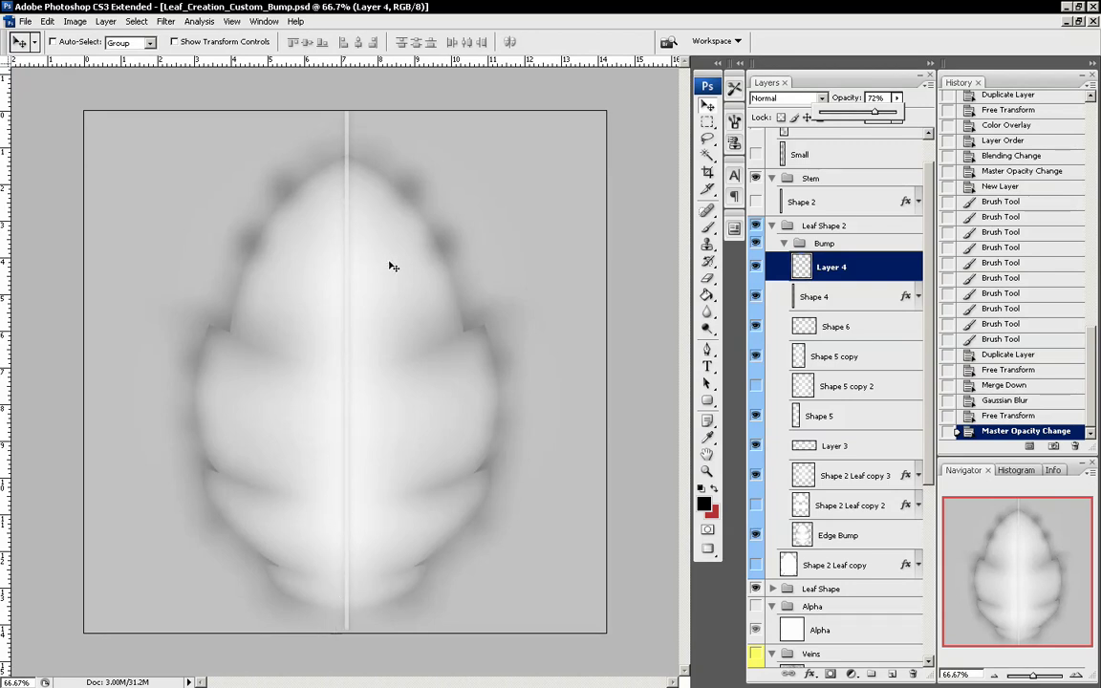
pyautogui.moveTo(874, 112); pyautogui.dragTo(852, 110)
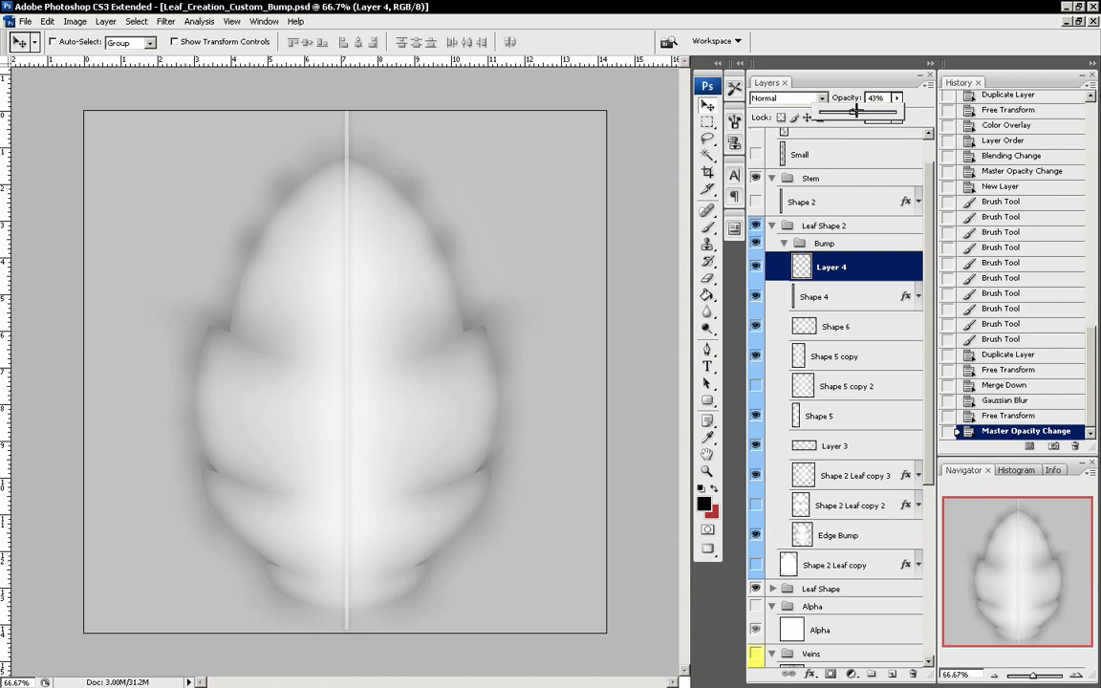
pyautogui.moveTo(853, 111); pyautogui.dragTo(840, 134)
pyautogui.click(800, 506)
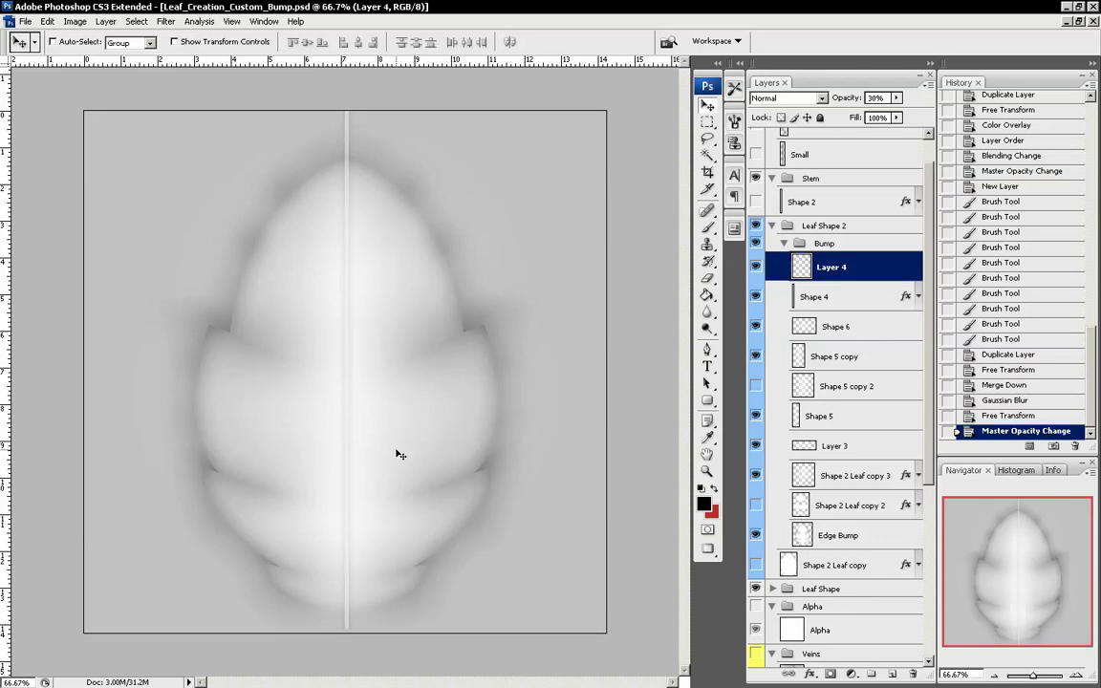
# - Change the center vein layer Shape 4 to Multiply blending and set its opacity to 63%
pyautogui.click(822, 297)
pyautogui.click(788, 97)
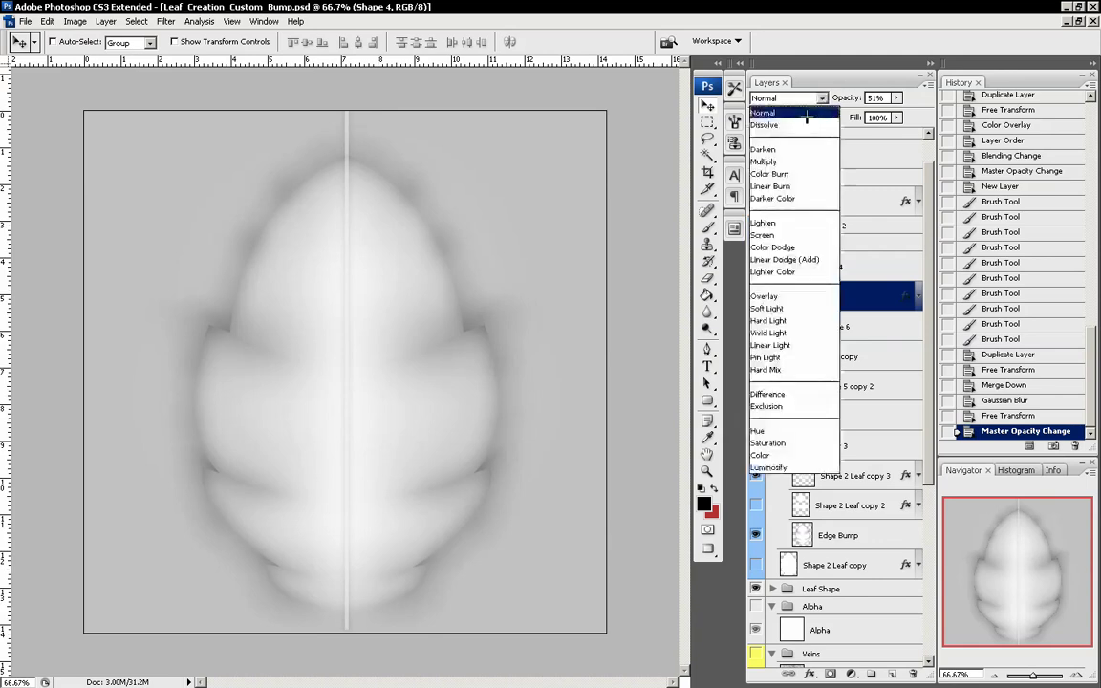
pyautogui.click(782, 155)
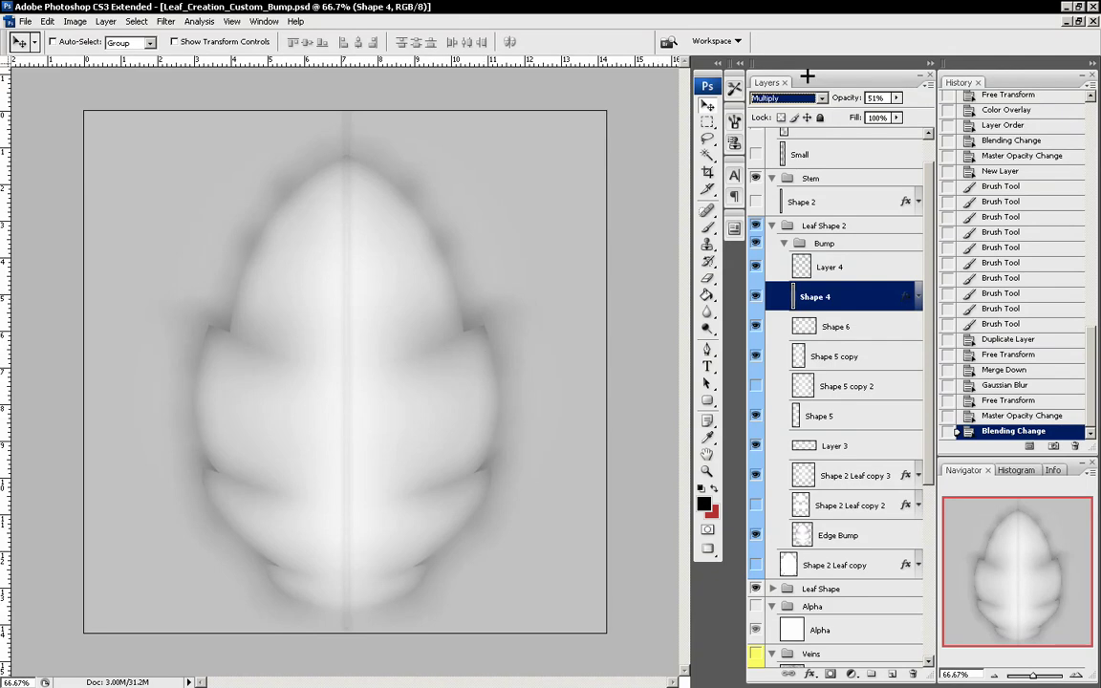
pyautogui.click(896, 97)
pyautogui.moveTo(879, 110)
pyautogui.mouseDown()
pyautogui.moveTo(932, 112)
pyautogui.moveTo(900, 112)
pyautogui.mouseUp()
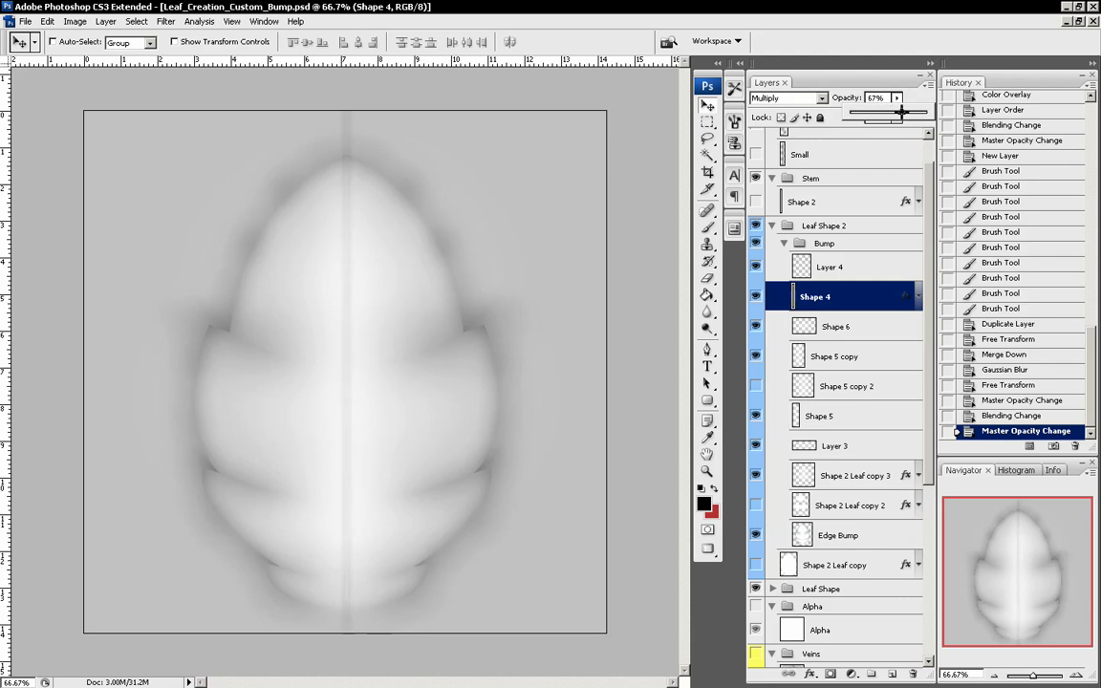
# - Duplicate Shape 4, move the copy onto the leaf's right half and rotate it about 42.2 degrees into a diagonal vein
pyautogui.moveTo(893, 301); pyautogui.dragTo(892, 674)
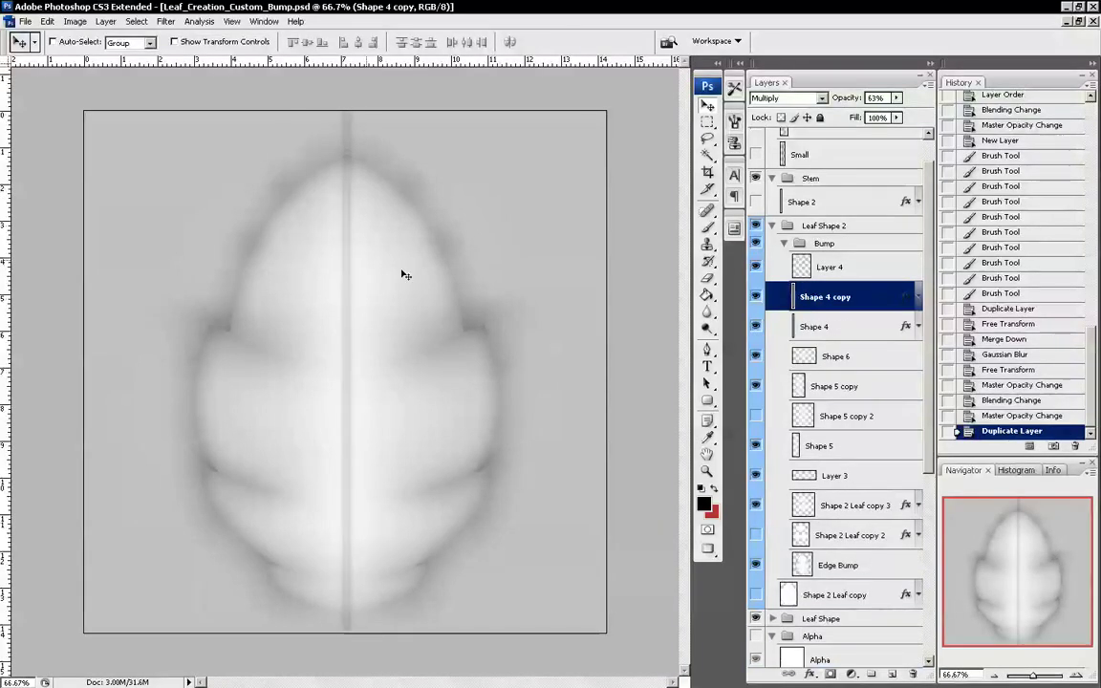
pyautogui.moveTo(450, 292); pyautogui.dragTo(443, 293)
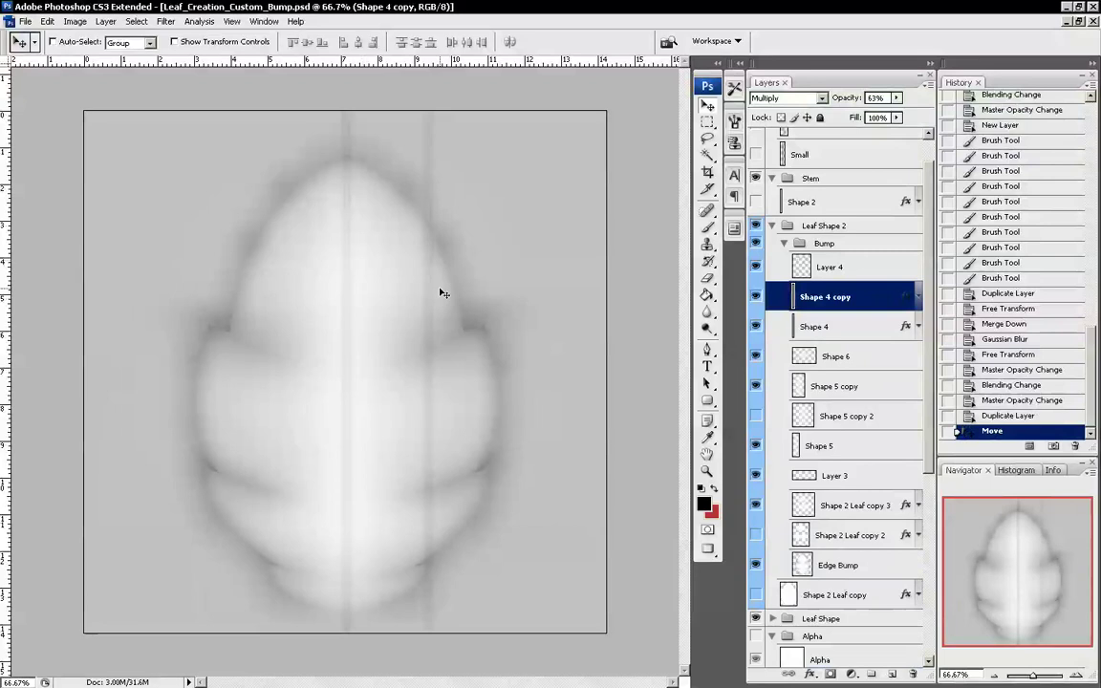
pyautogui.hotkey('ctrl', 't')
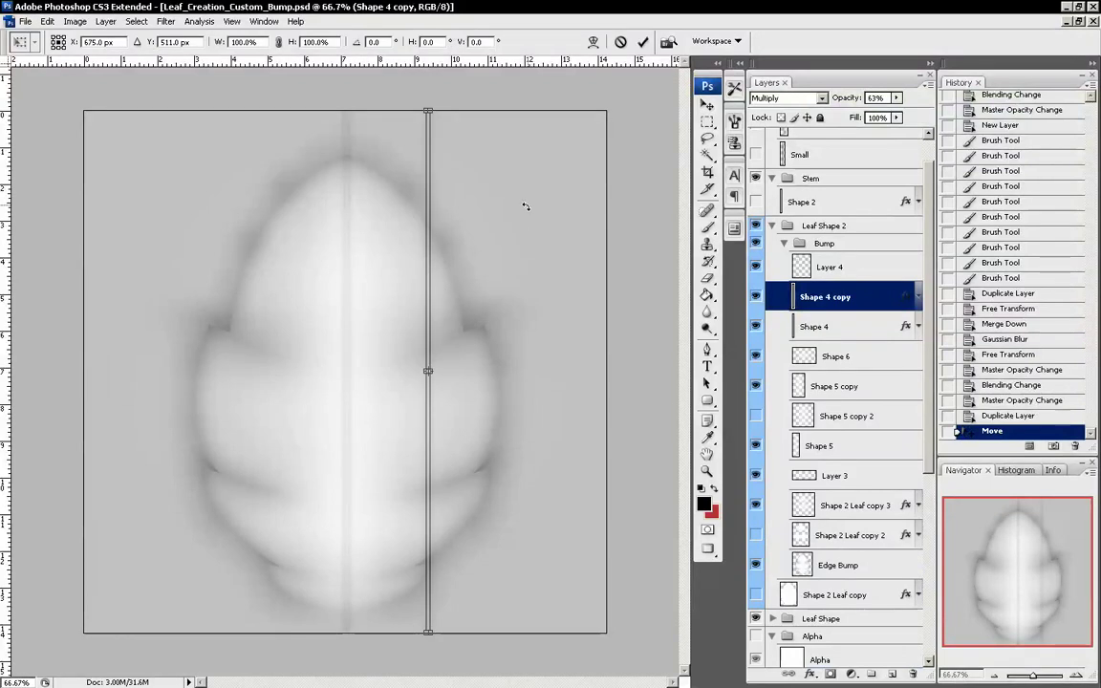
pyautogui.moveTo(526, 204); pyautogui.dragTo(538, 338)
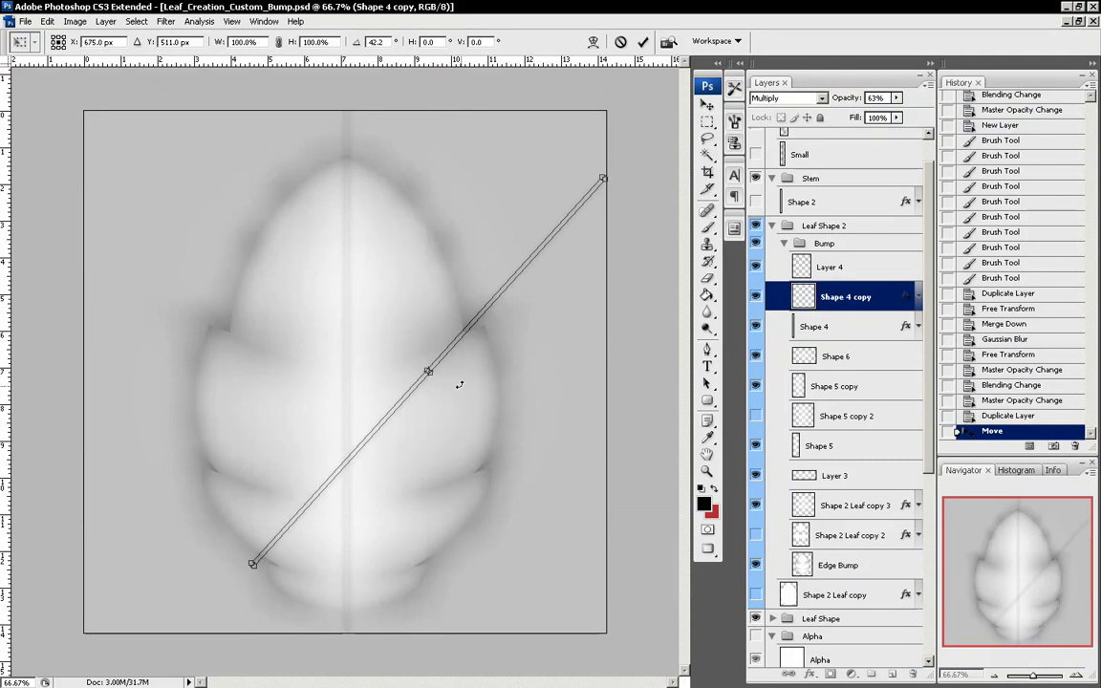
pyautogui.press('Return')
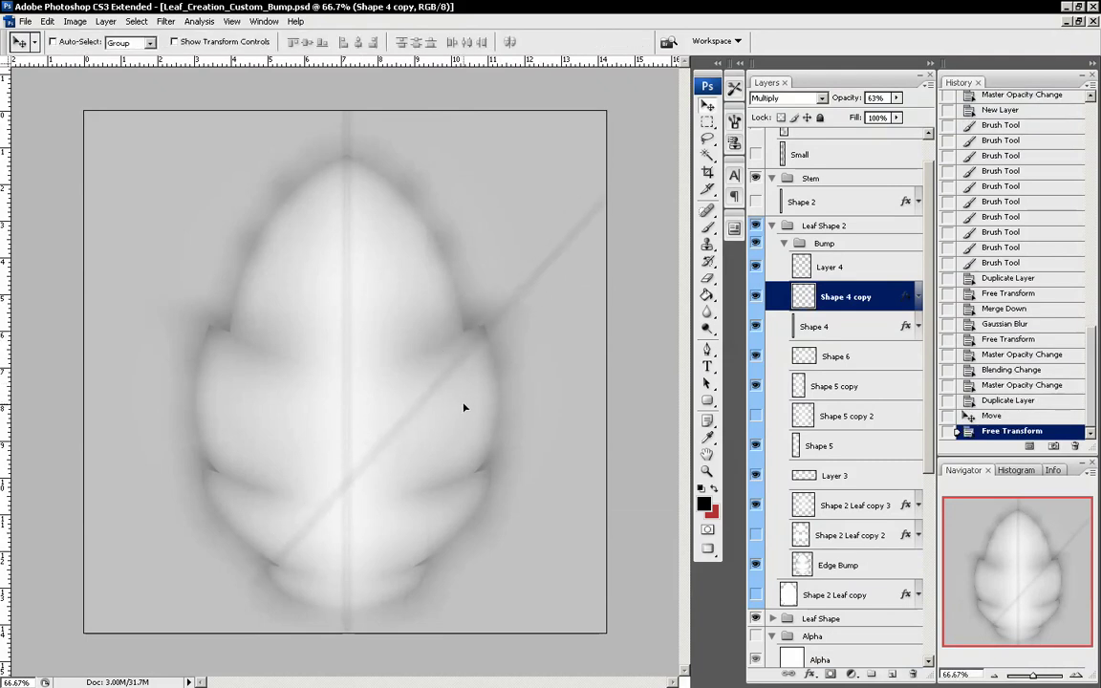
pyautogui.press('Up')
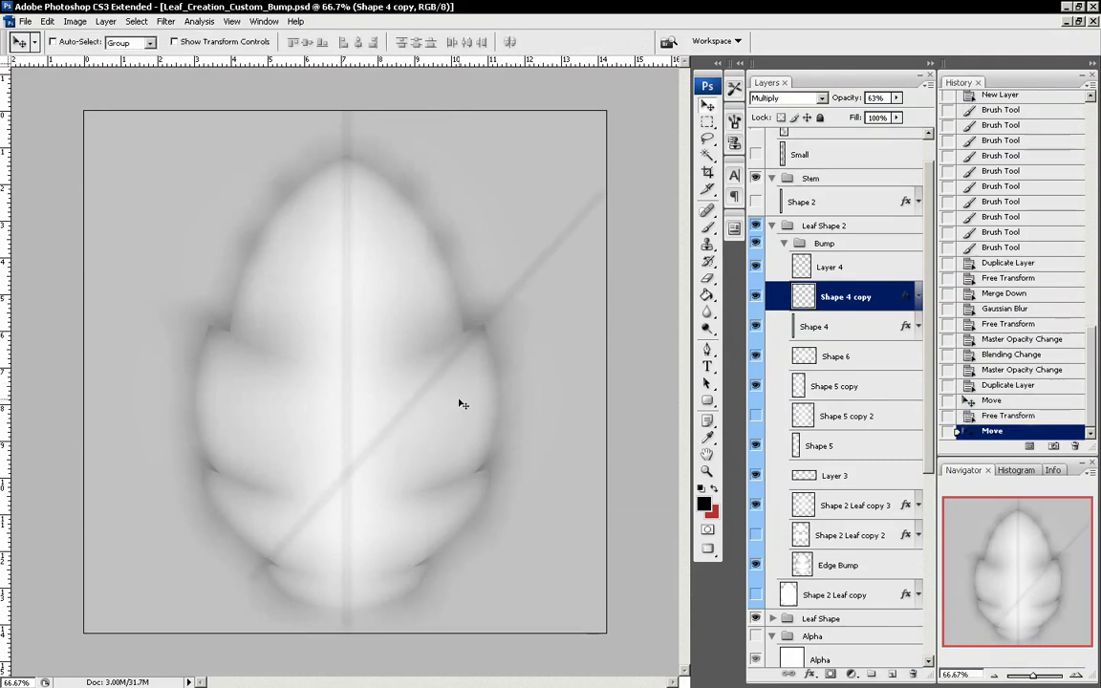
# - Warp the diagonal vein copy, sagging its middle and raising its lower-left end to form a curve
pyautogui.hotkey('ctrl', 't')
pyautogui.rightClick(463, 344)
pyautogui.click(492, 432)
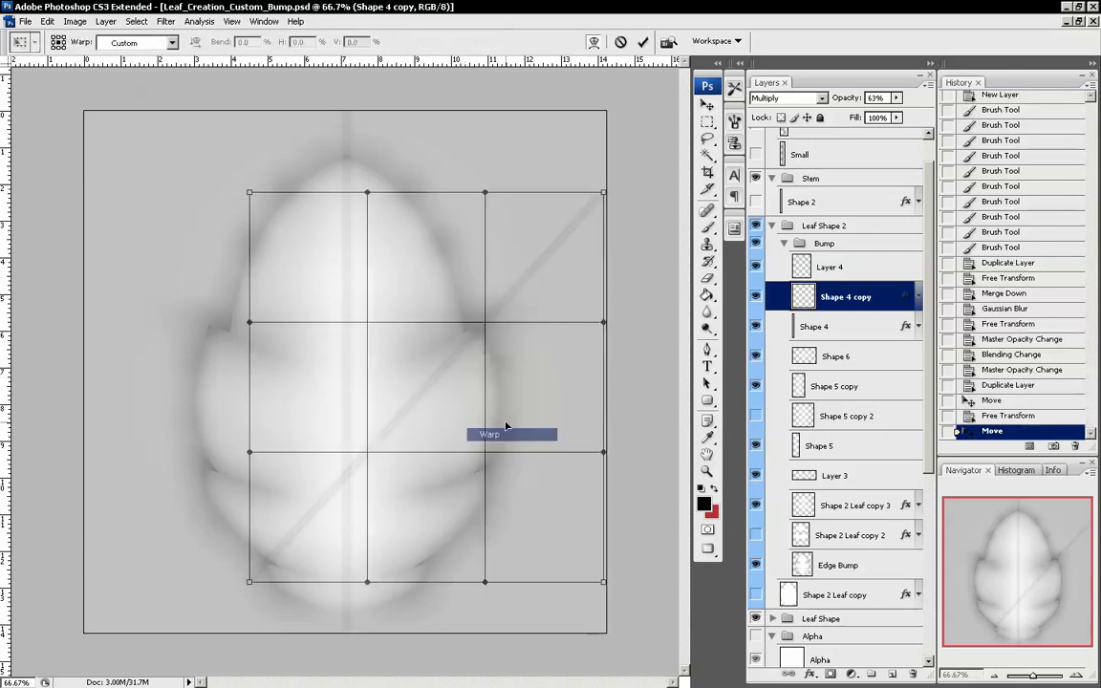
pyautogui.moveTo(439, 375); pyautogui.dragTo(427, 393)
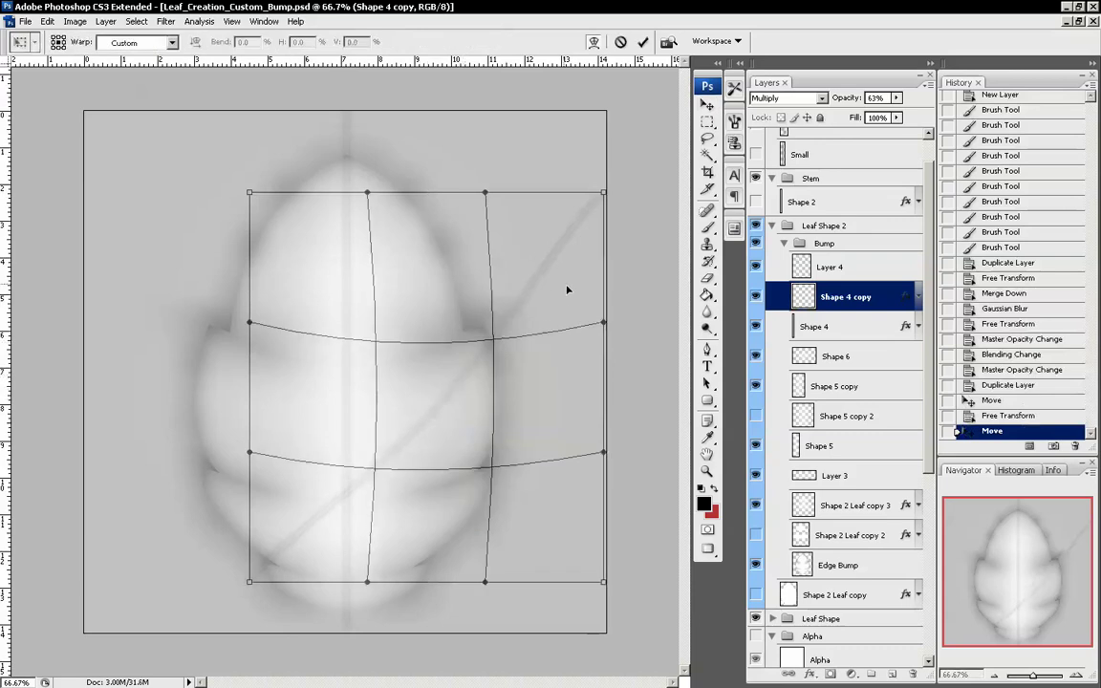
pyautogui.moveTo(512, 260); pyautogui.dragTo(549, 275)
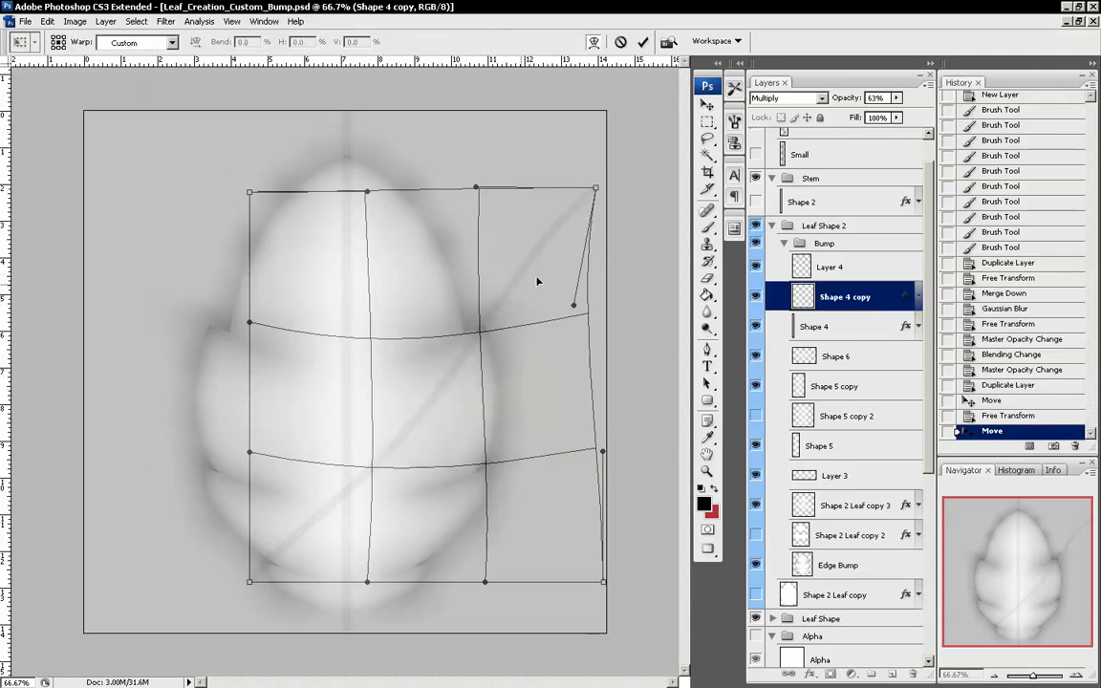
pyautogui.moveTo(335, 508); pyautogui.dragTo(340, 428)
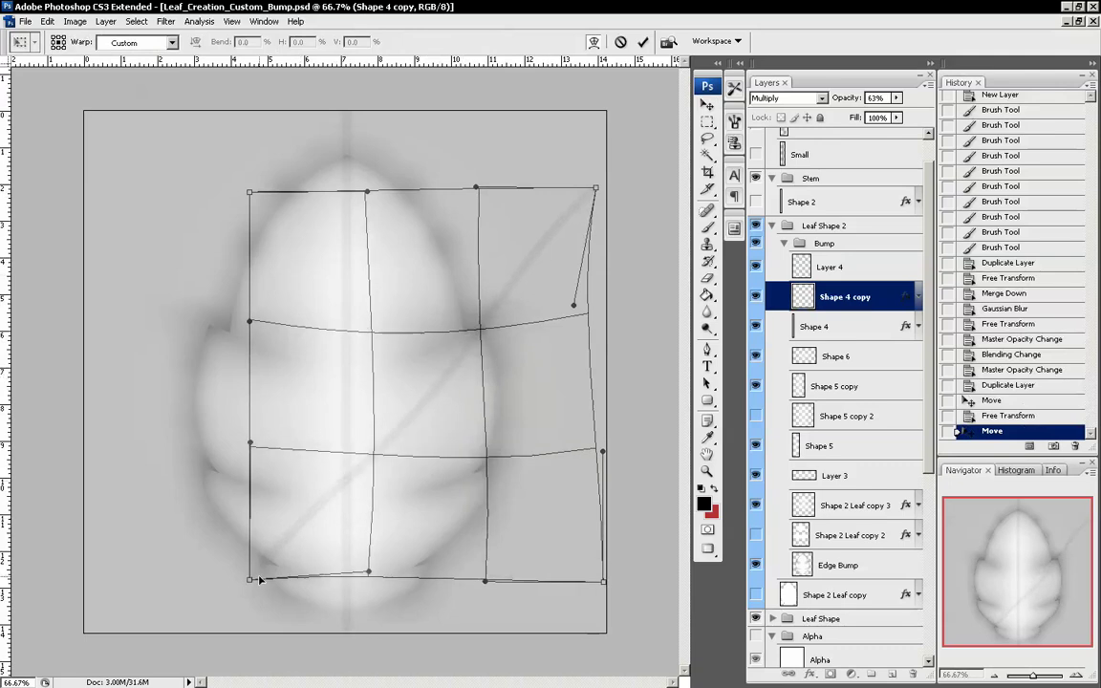
pyautogui.moveTo(252, 580); pyautogui.dragTo(255, 446)
# - Pull the warped vein's upper-right end inward, smooth its bend into a continuous side-vein arc and apply the warp
pyautogui.moveTo(450, 386); pyautogui.dragTo(455, 391)
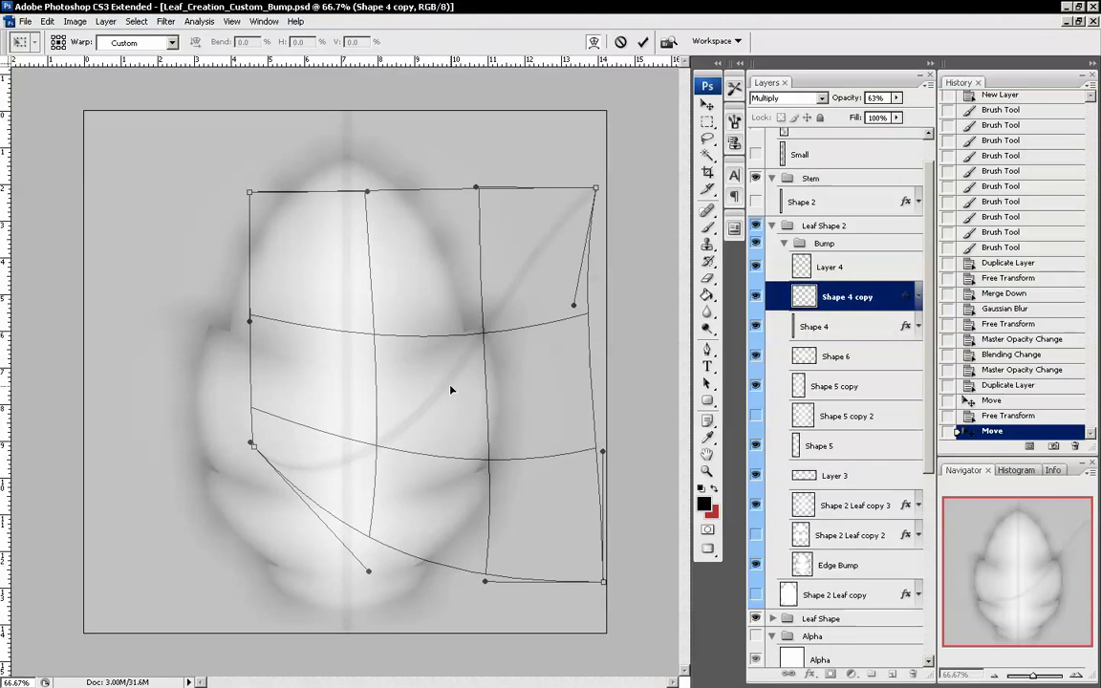
pyautogui.moveTo(523, 286); pyautogui.dragTo(521, 284)
pyautogui.moveTo(439, 388); pyautogui.dragTo(443, 389)
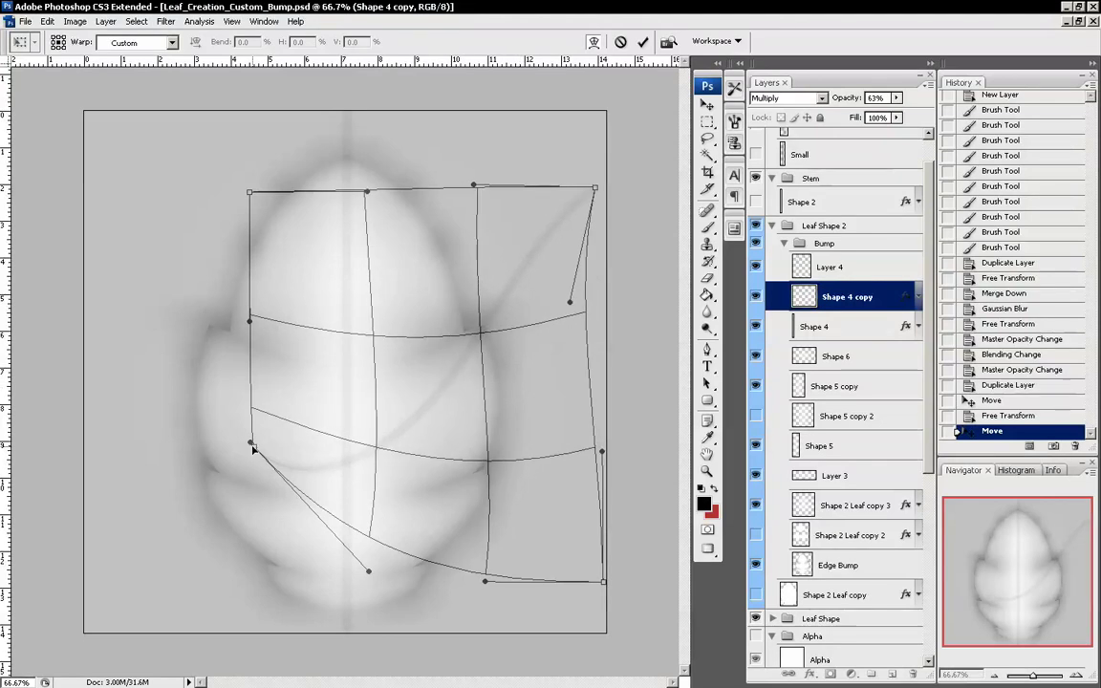
pyautogui.moveTo(256, 404)
pyautogui.mouseDown()
pyautogui.moveTo(228, 384)
pyautogui.moveTo(256, 403)
pyautogui.mouseUp()
pyautogui.moveTo(440, 339); pyautogui.dragTo(439, 407)
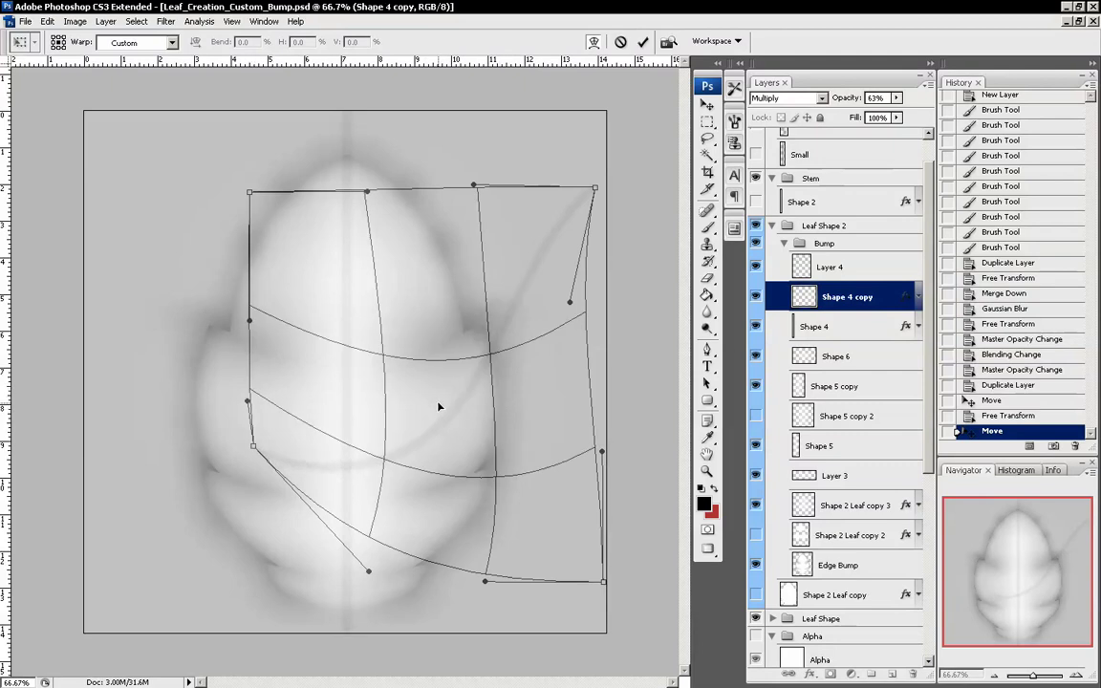
pyautogui.moveTo(596, 191); pyautogui.dragTo(529, 194)
pyautogui.moveTo(462, 184); pyautogui.dragTo(409, 200)
pyautogui.moveTo(369, 482); pyautogui.dragTo(356, 454)
pyautogui.moveTo(534, 441); pyautogui.dragTo(511, 452)
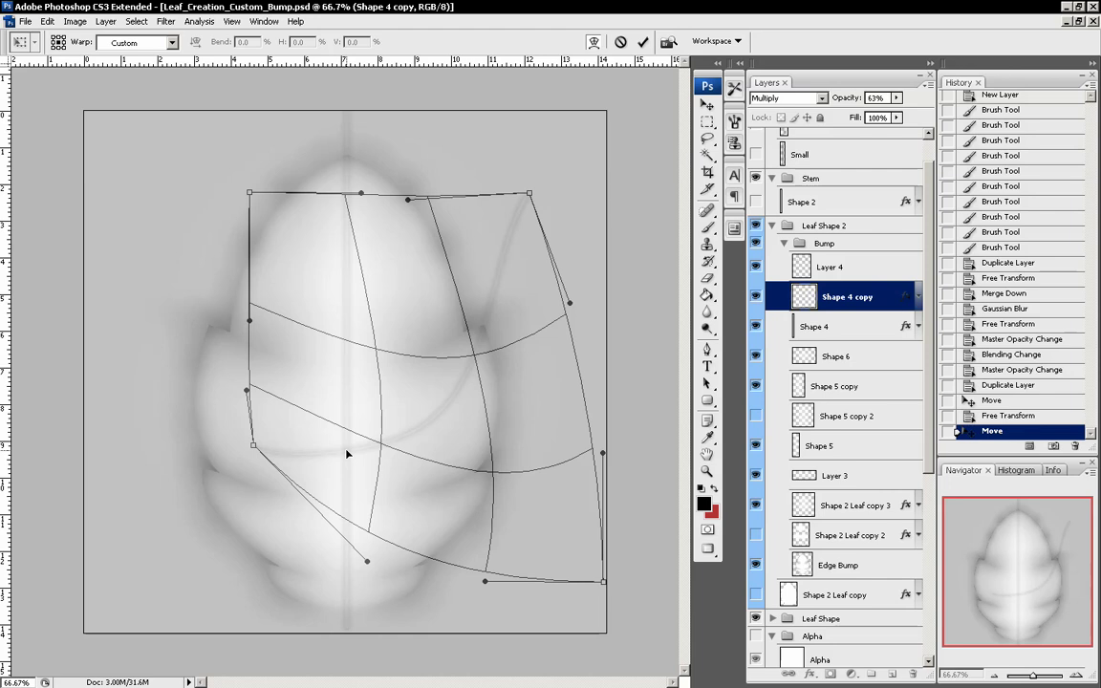
pyautogui.press('Return')
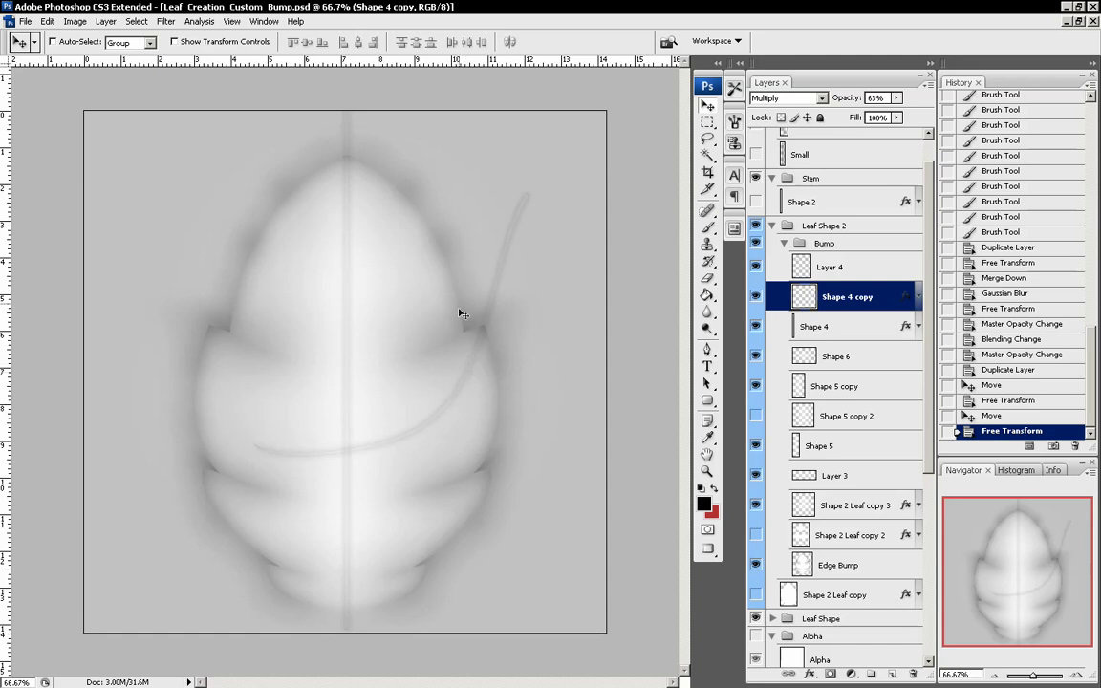
# - Duplicate the curved side vein below the first one, rotate the copy about 5.1 degrees and place it across the lower leaf lobe
pyautogui.moveTo(454, 298)
pyautogui.mouseDown()
pyautogui.moveTo(459, 410)
pyautogui.moveTo(467, 290)
pyautogui.mouseUp()
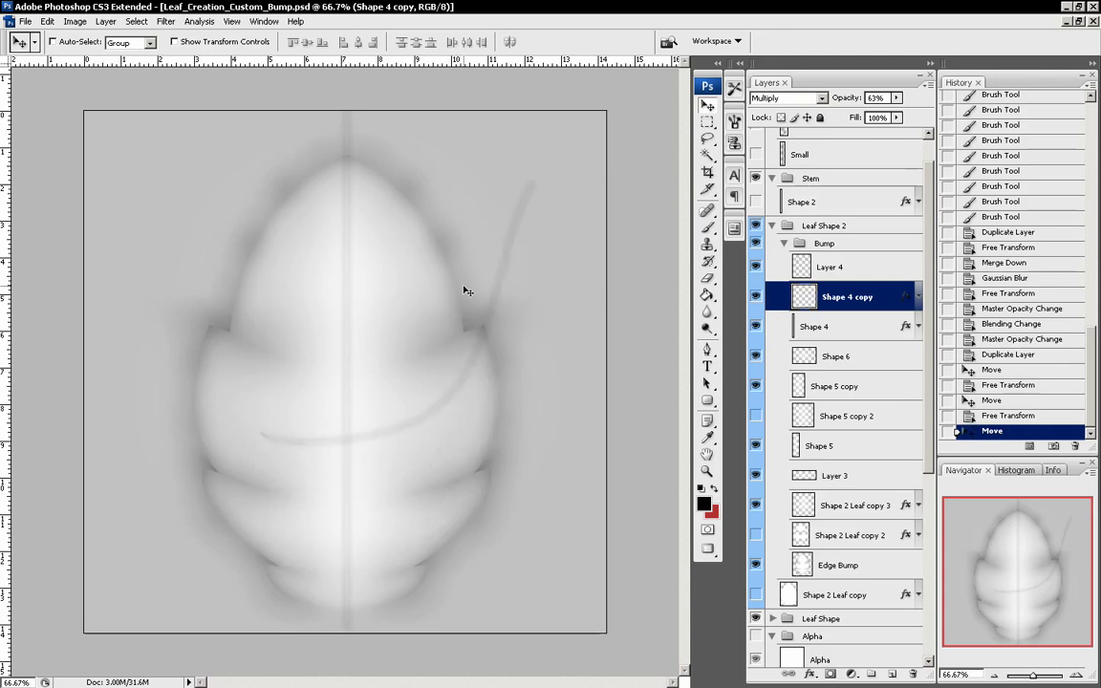
pyautogui.hotkey('ctrl', 'z')
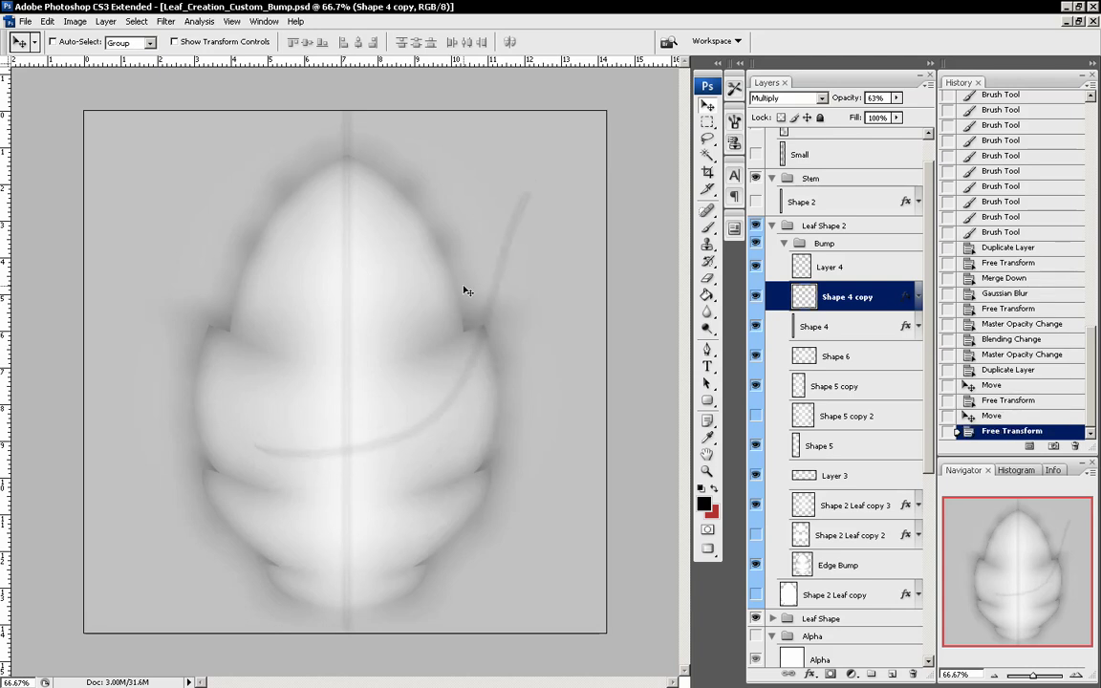
pyautogui.moveTo(467, 291); pyautogui.dragTo(474, 363)
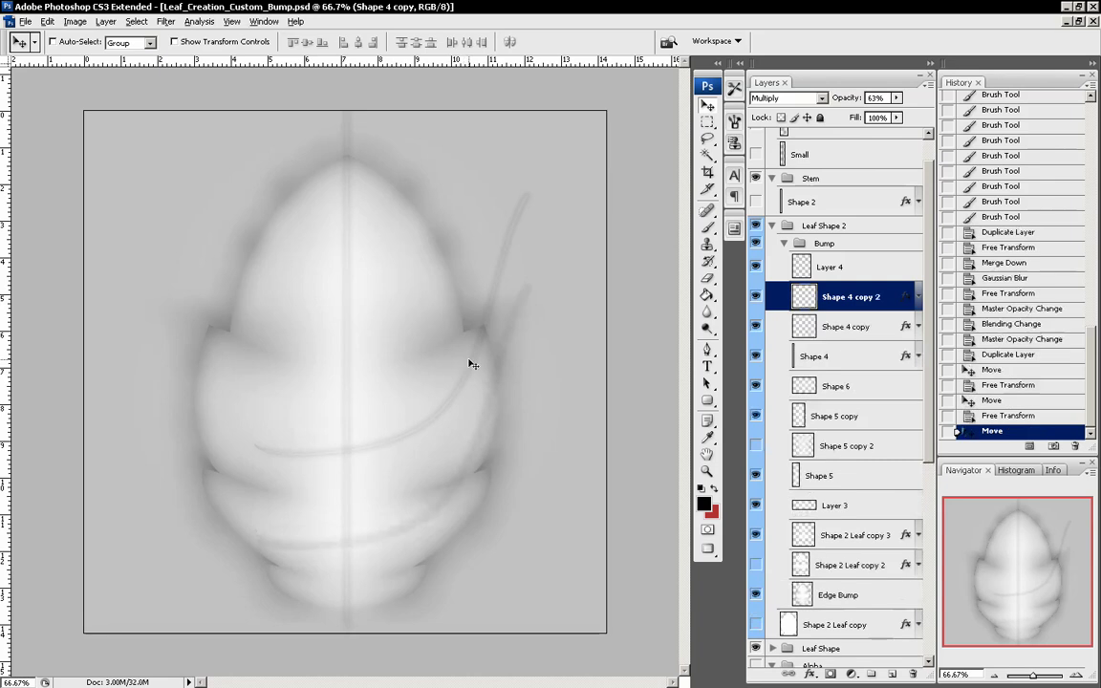
pyautogui.hotkey('ctrl', 't')
pyautogui.moveTo(540, 267); pyautogui.dragTo(597, 370)
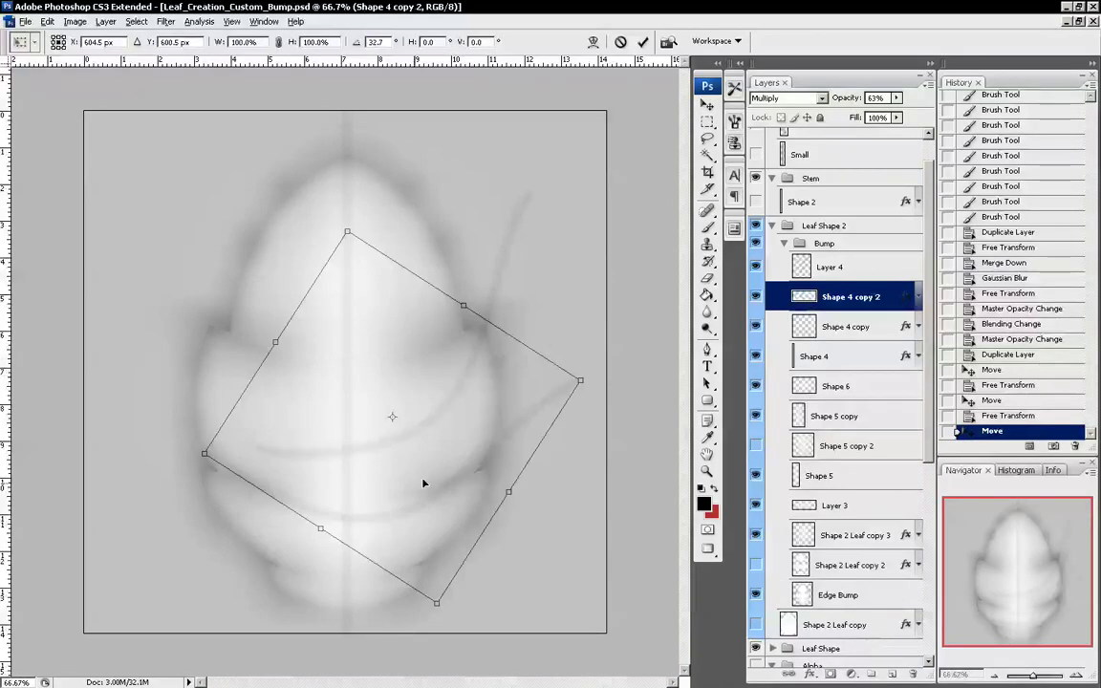
pyautogui.moveTo(422, 482); pyautogui.dragTo(416, 487)
pyautogui.moveTo(533, 555); pyautogui.dragTo(507, 492)
pyautogui.moveTo(426, 500); pyautogui.dragTo(431, 504)
pyautogui.moveTo(536, 547); pyautogui.dragTo(563, 445)
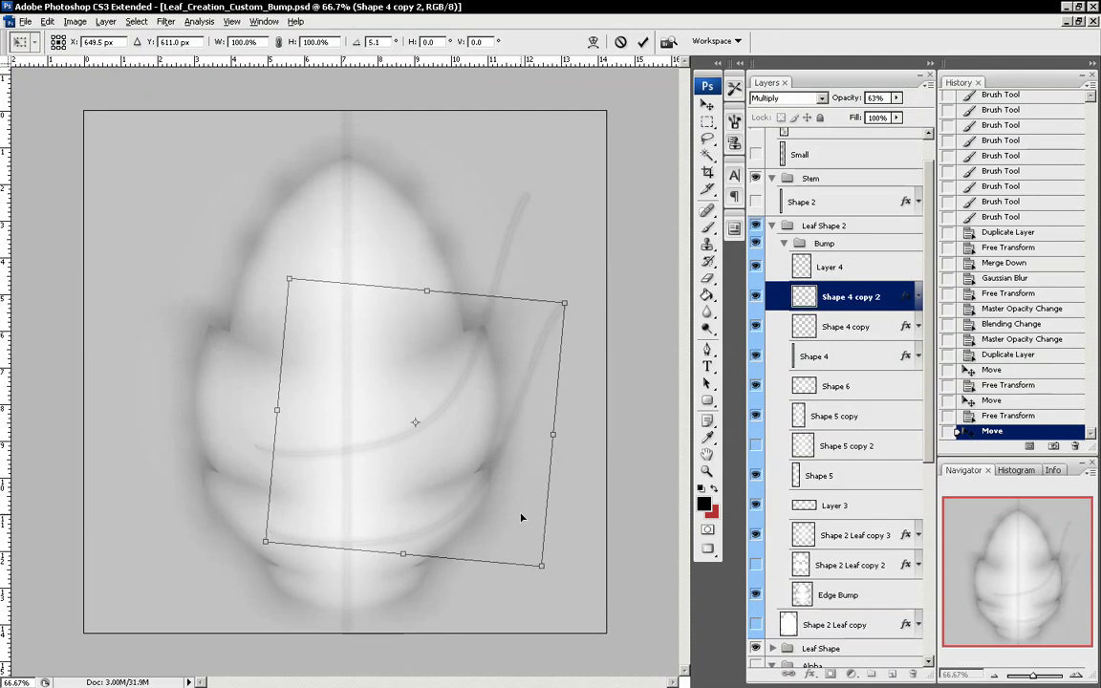
pyautogui.moveTo(513, 515); pyautogui.dragTo(512, 515)
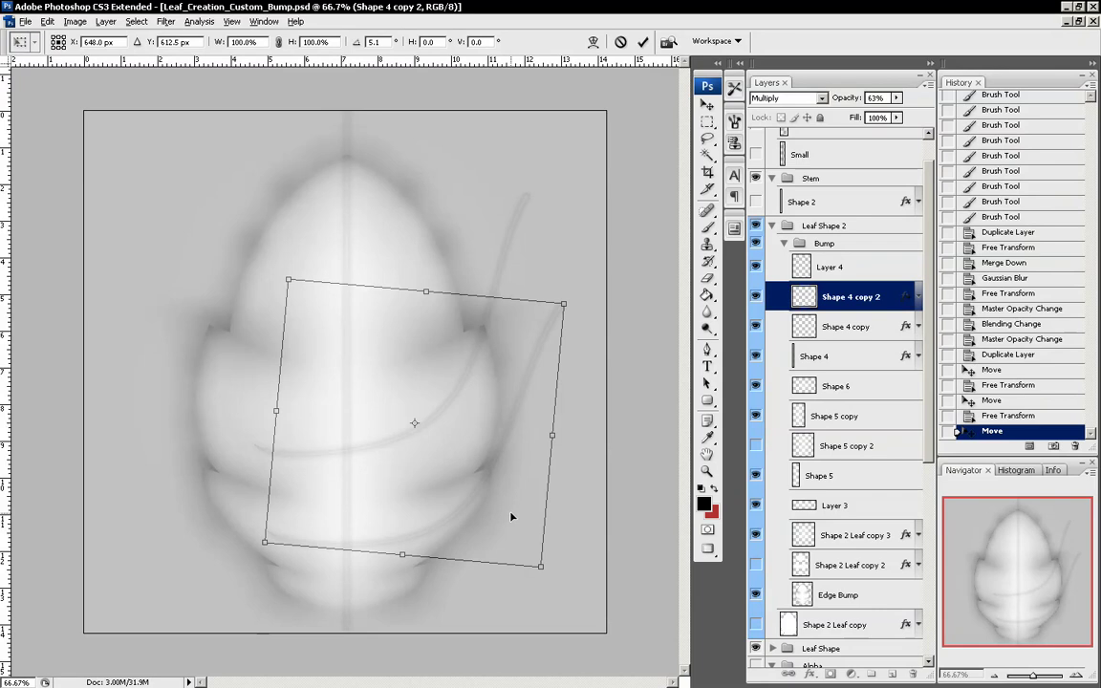
pyautogui.press('Return')
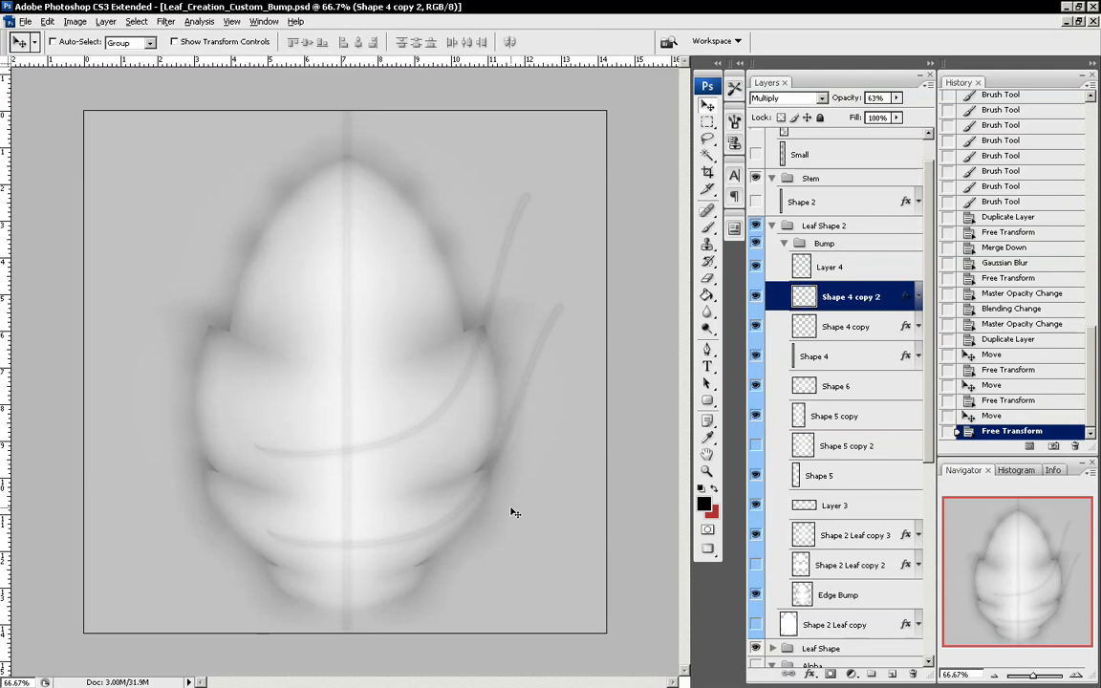
# - Duplicate the lower side vein, rotate the copy about 19.1 degrees and place it across the leaf's bottom lobe
pyautogui.moveTo(488, 432); pyautogui.dragTo(487, 479)
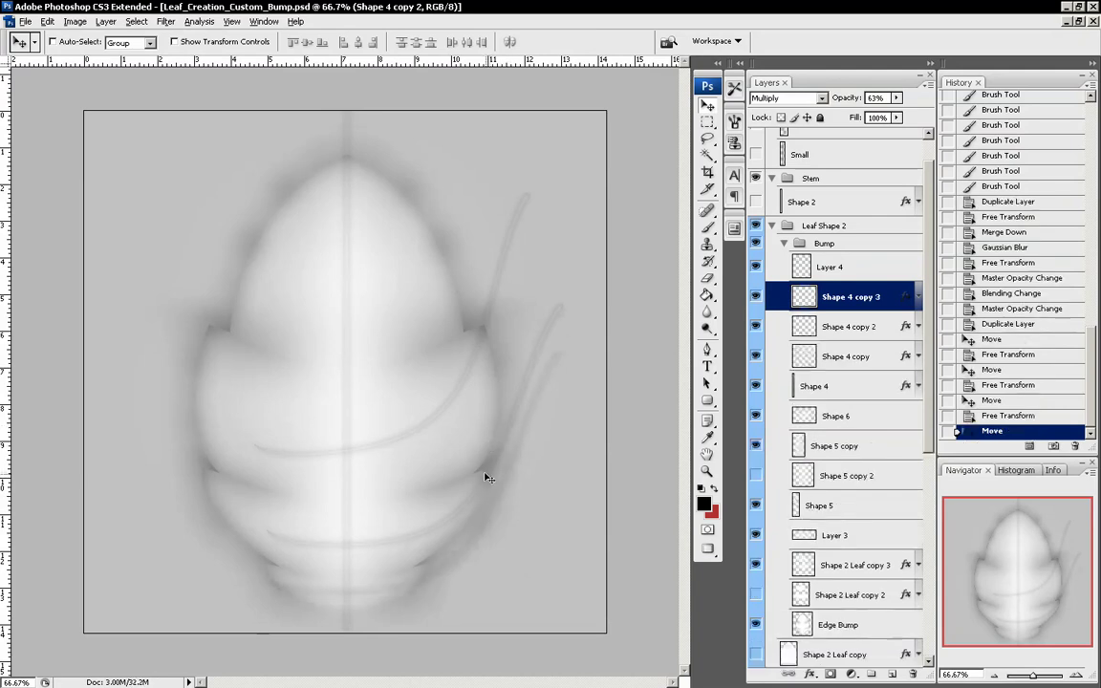
pyautogui.hotkey('ctrl', 't')
pyautogui.moveTo(589, 588)
pyautogui.mouseDown()
pyautogui.moveTo(593, 560)
pyautogui.moveTo(534, 565)
pyautogui.moveTo(517, 548)
pyautogui.mouseUp()
pyautogui.moveTo(536, 600); pyautogui.dragTo(547, 579)
pyautogui.moveTo(538, 526); pyautogui.dragTo(527, 524)
pyautogui.moveTo(548, 587); pyautogui.dragTo(509, 595)
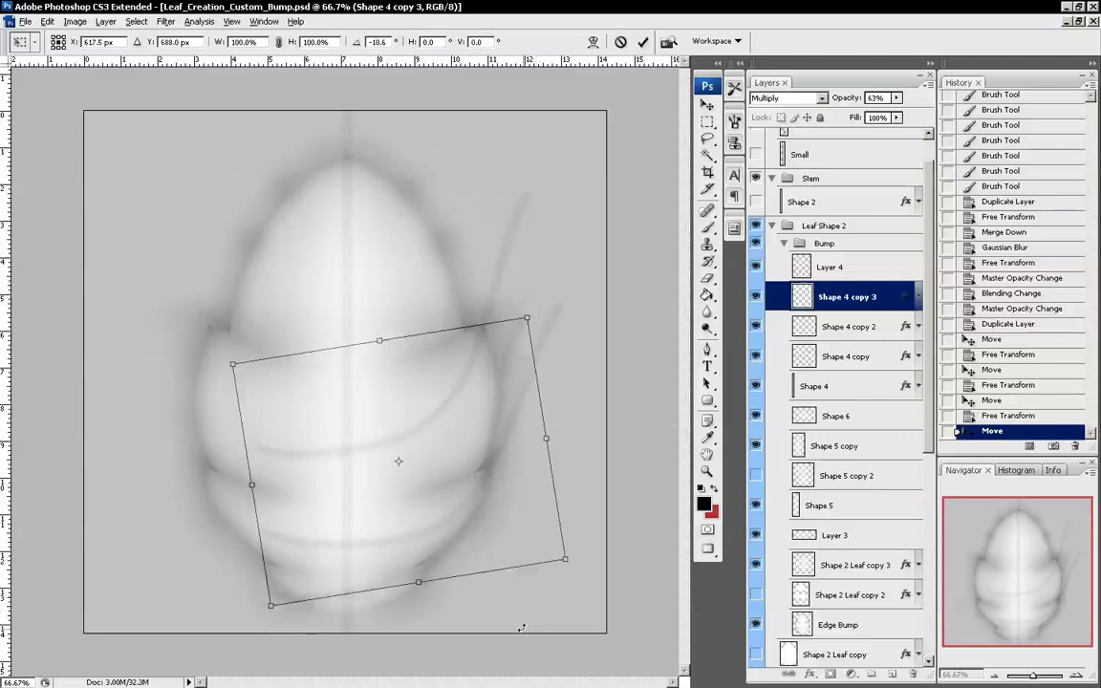
pyautogui.moveTo(498, 512); pyautogui.dragTo(453, 550)
pyautogui.moveTo(558, 534); pyautogui.dragTo(524, 620)
pyautogui.moveTo(411, 517); pyautogui.dragTo(444, 509)
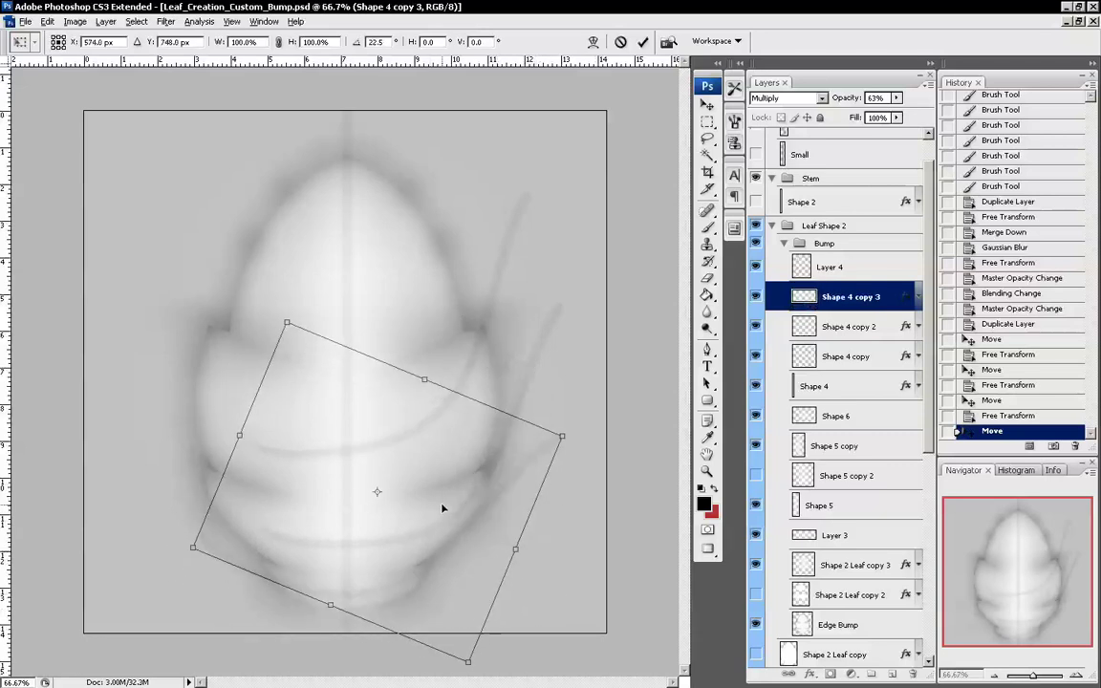
pyautogui.moveTo(521, 546); pyautogui.dragTo(542, 517)
pyautogui.moveTo(481, 580); pyautogui.dragTo(477, 581)
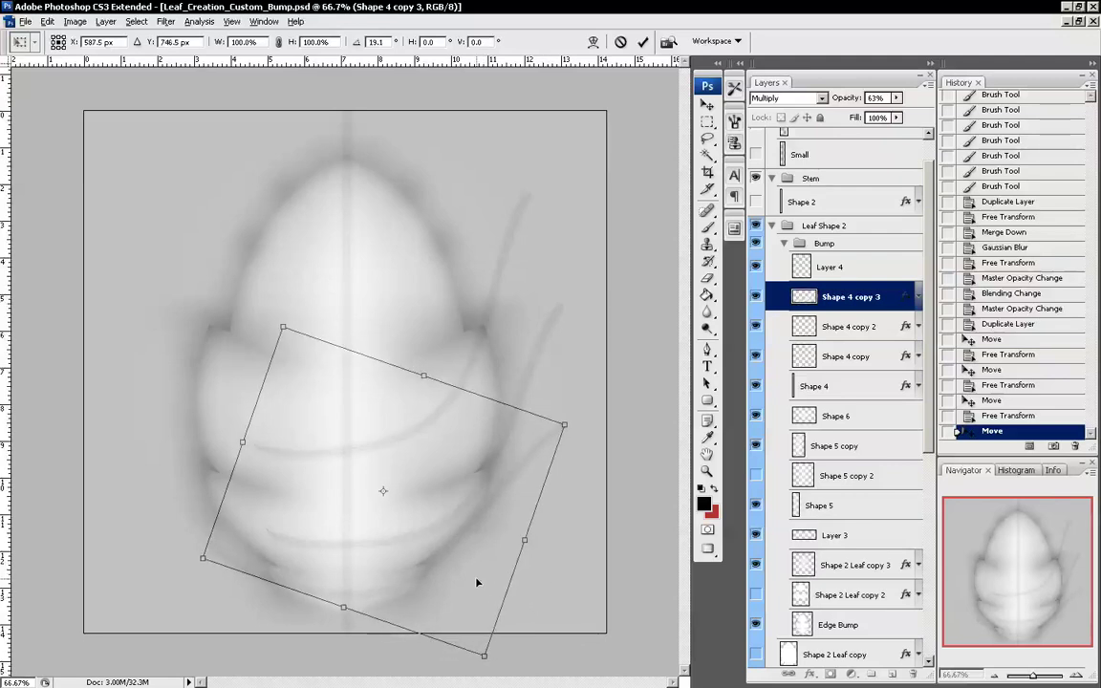
pyautogui.press('Return')
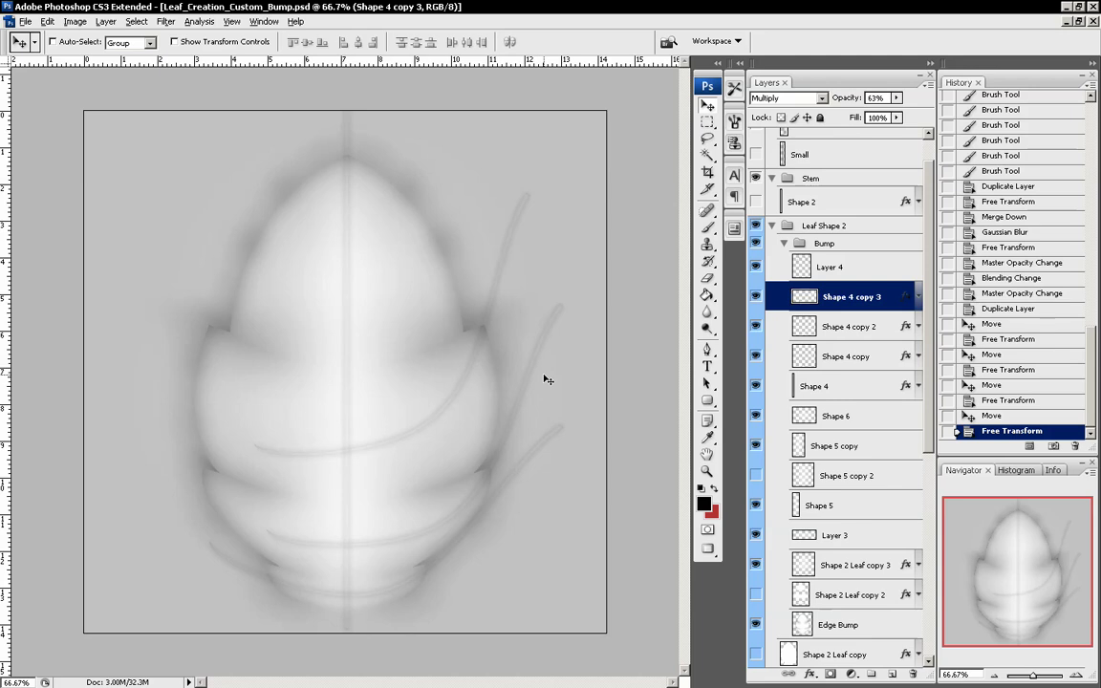
# - Lower the opacity of Shape 4 copy 3 to about 36% and set Shape 4 copy 2 and Shape 4 copy to 34%
pyautogui.click(895, 97)
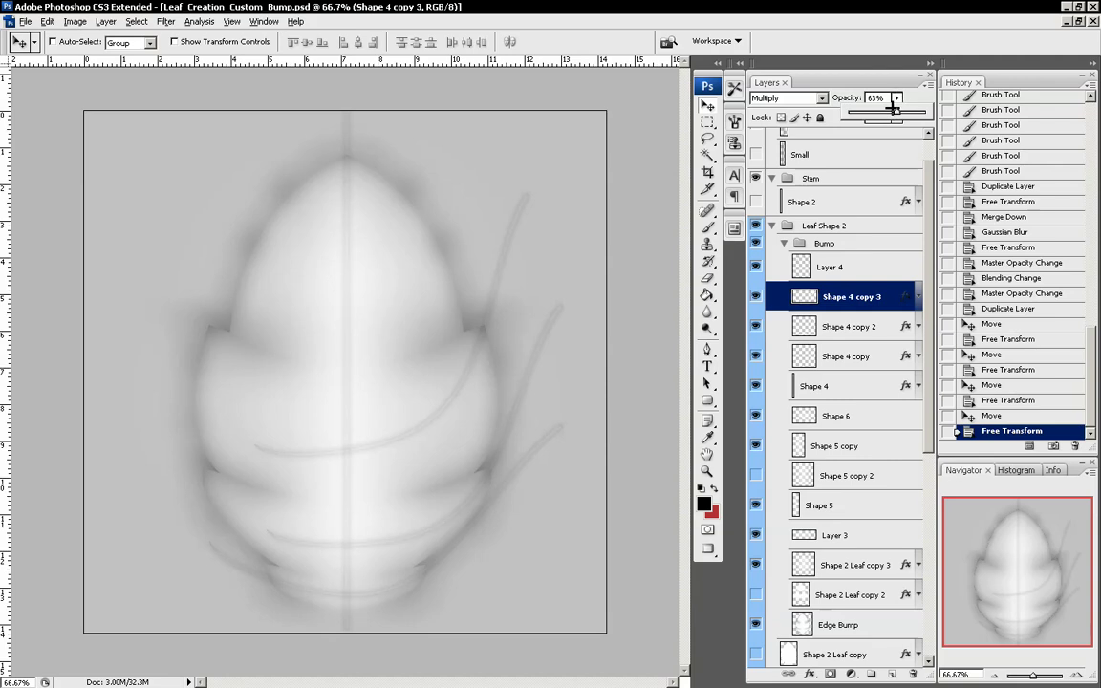
pyautogui.moveTo(894, 110); pyautogui.dragTo(874, 108)
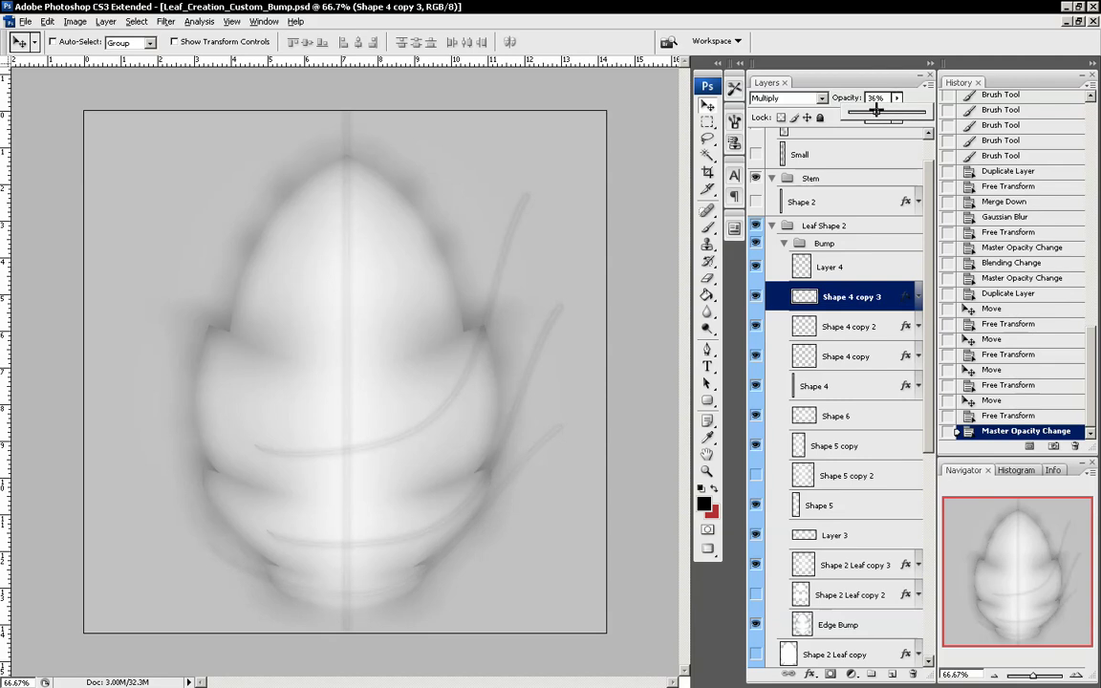
pyautogui.click(860, 327)
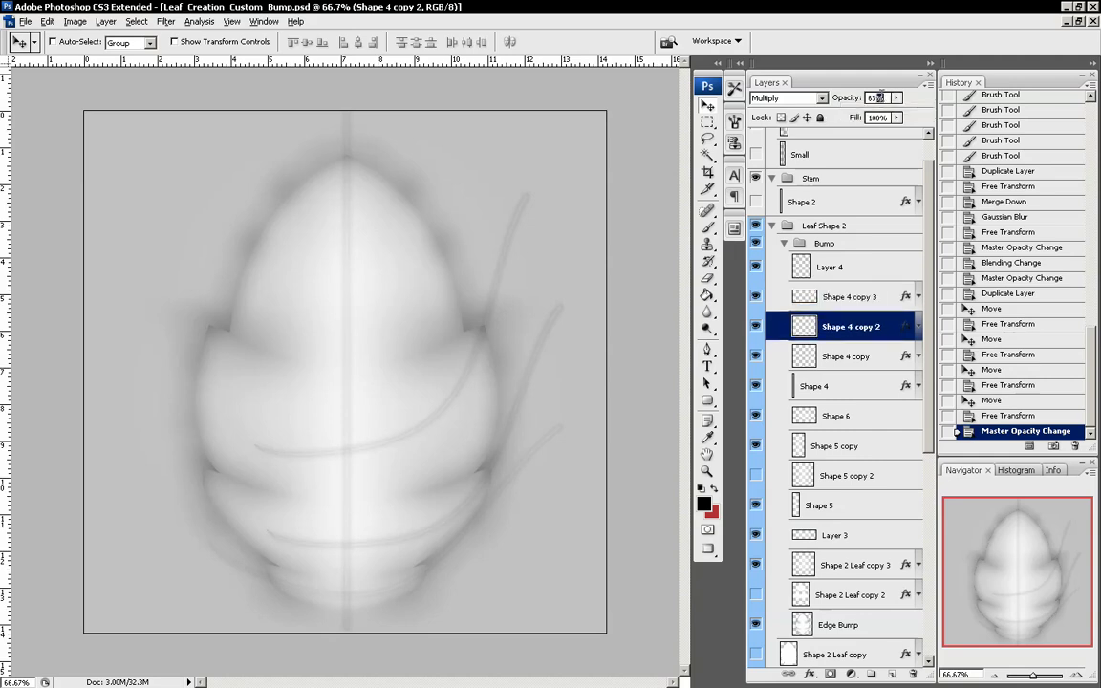
pyautogui.write('34')
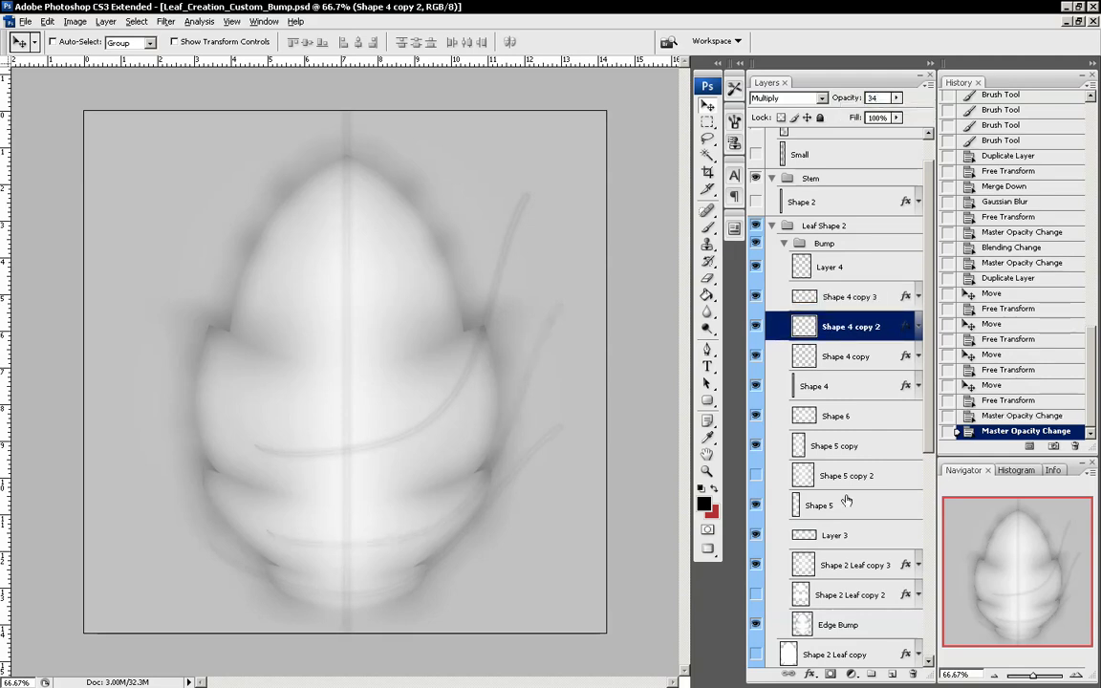
pyautogui.click(848, 355)
pyautogui.click(846, 98)
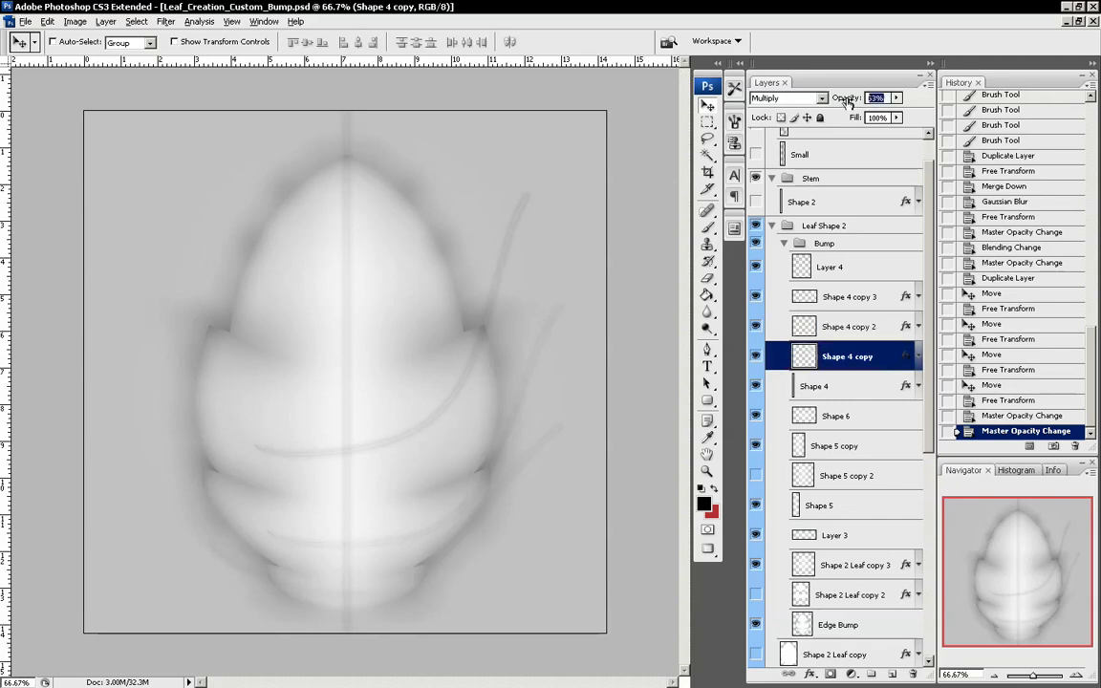
pyautogui.write('34')
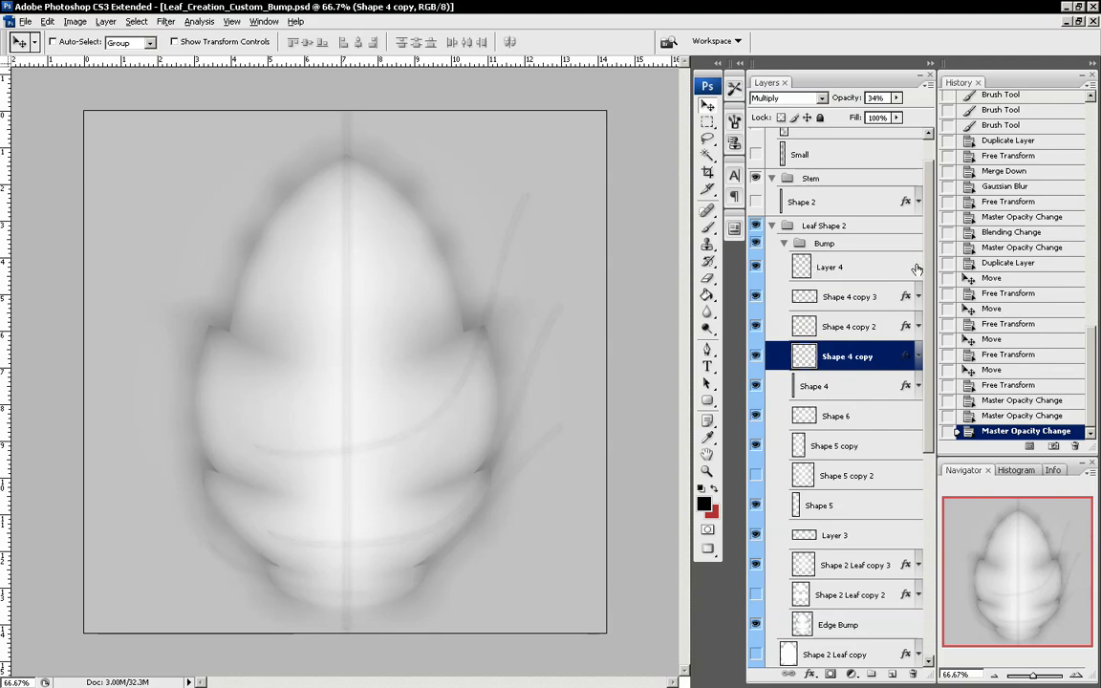
# - Group the three side-vein layers as Bak_side, and keep a hidden duplicate of the group
pyautogui.keyDown('shift'); pyautogui.click(854, 300); pyautogui.keyUp('shift')
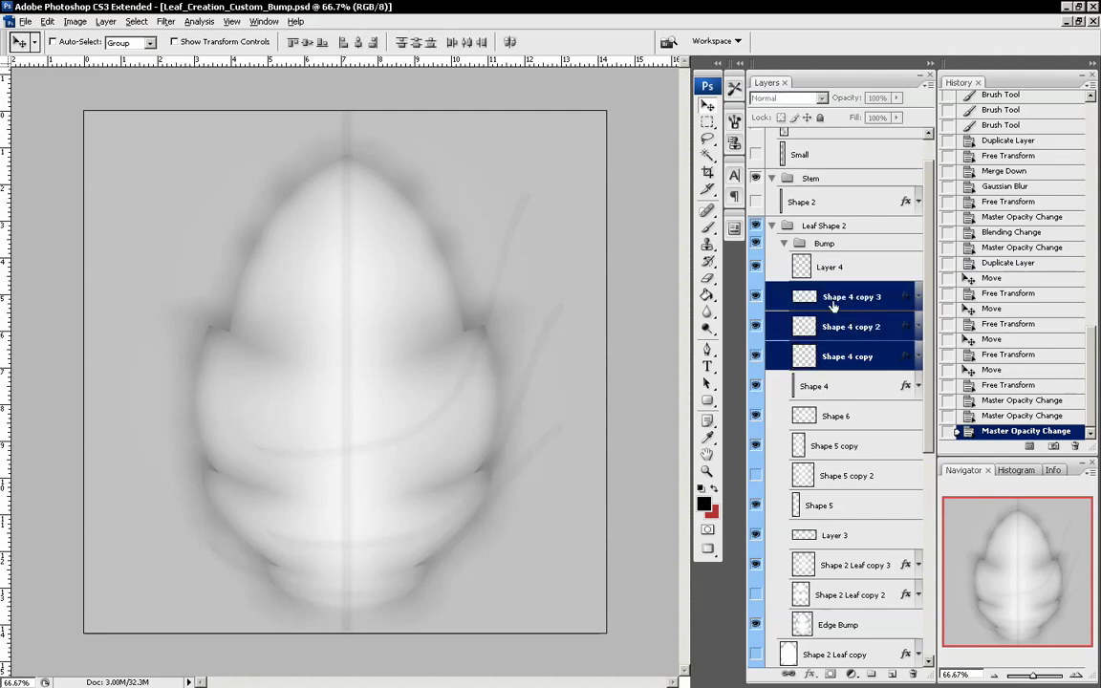
pyautogui.click(930, 83)
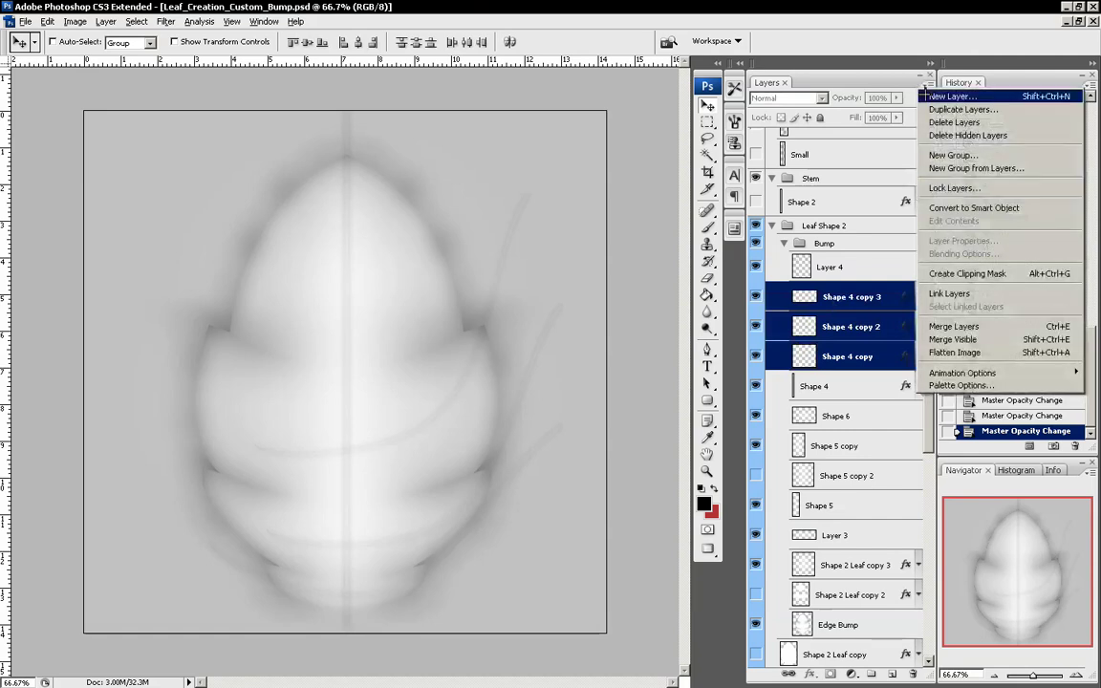
pyautogui.click(959, 169)
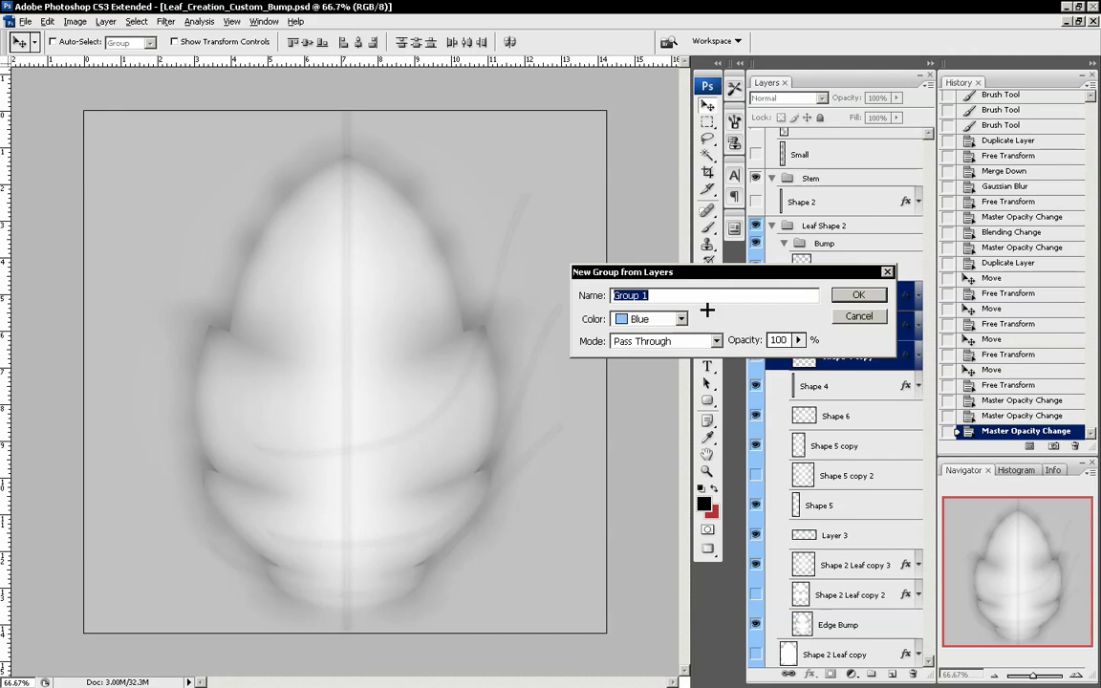
pyautogui.write('Bak_side')
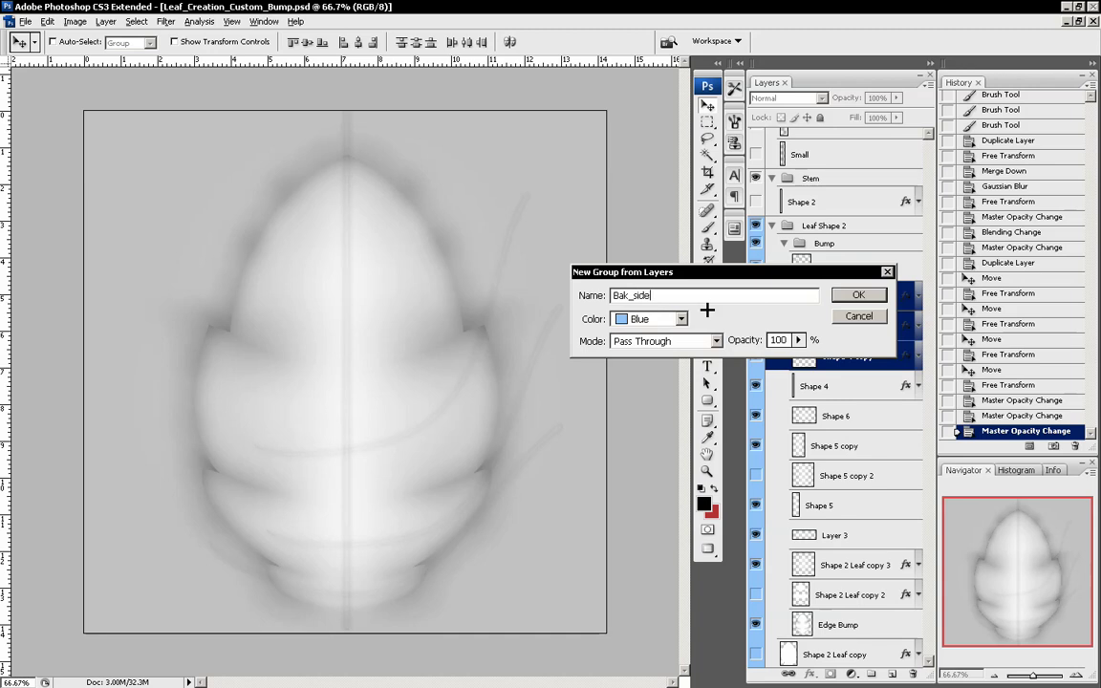
pyautogui.press('Return')
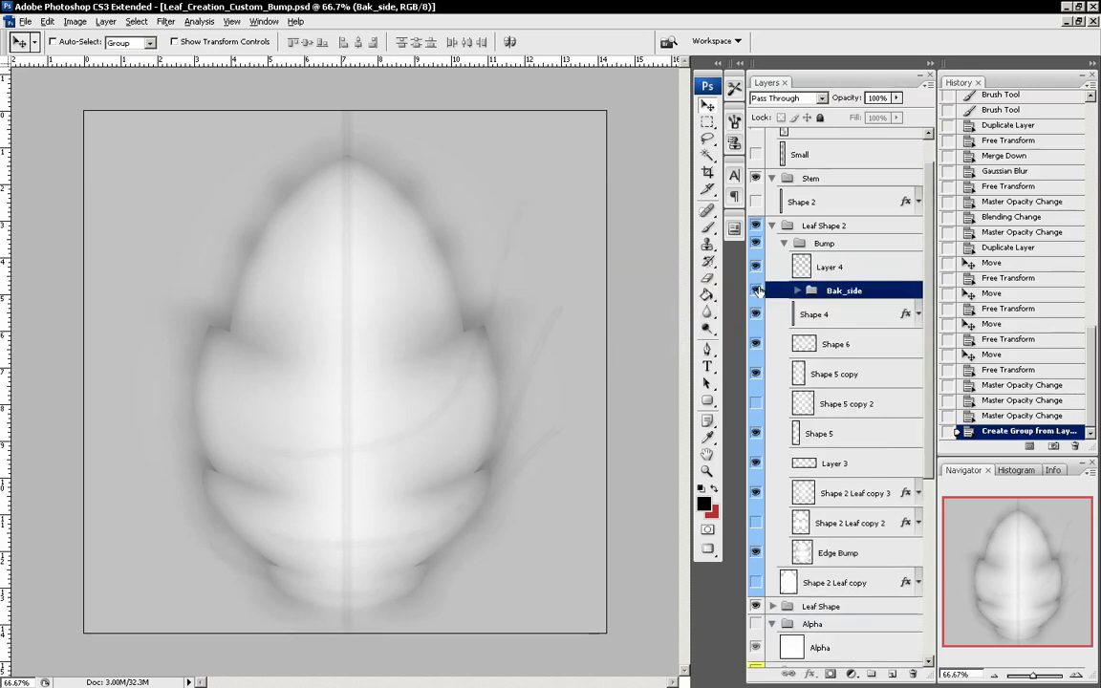
pyautogui.moveTo(832, 293); pyautogui.dragTo(892, 673)
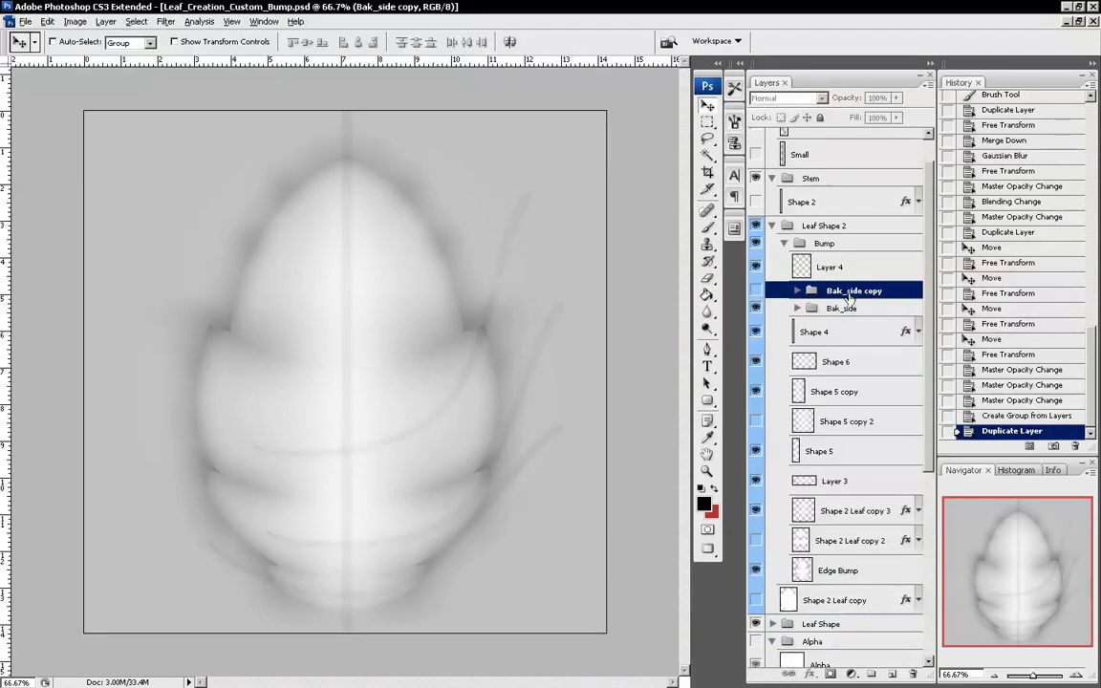
pyautogui.click(756, 289)
# - Merge the three veins in the original Bak_side group with a new blank layer beneath them and set the blend mode to Multiply
pyautogui.click(845, 309)
pyautogui.click(797, 307)
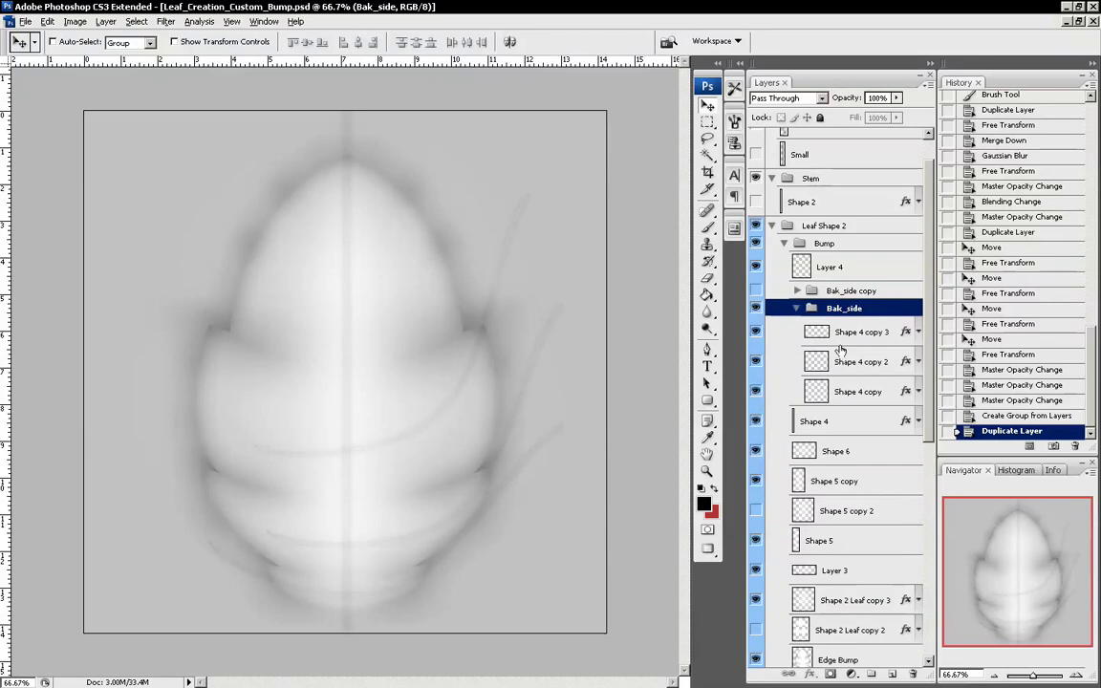
pyautogui.click(847, 391)
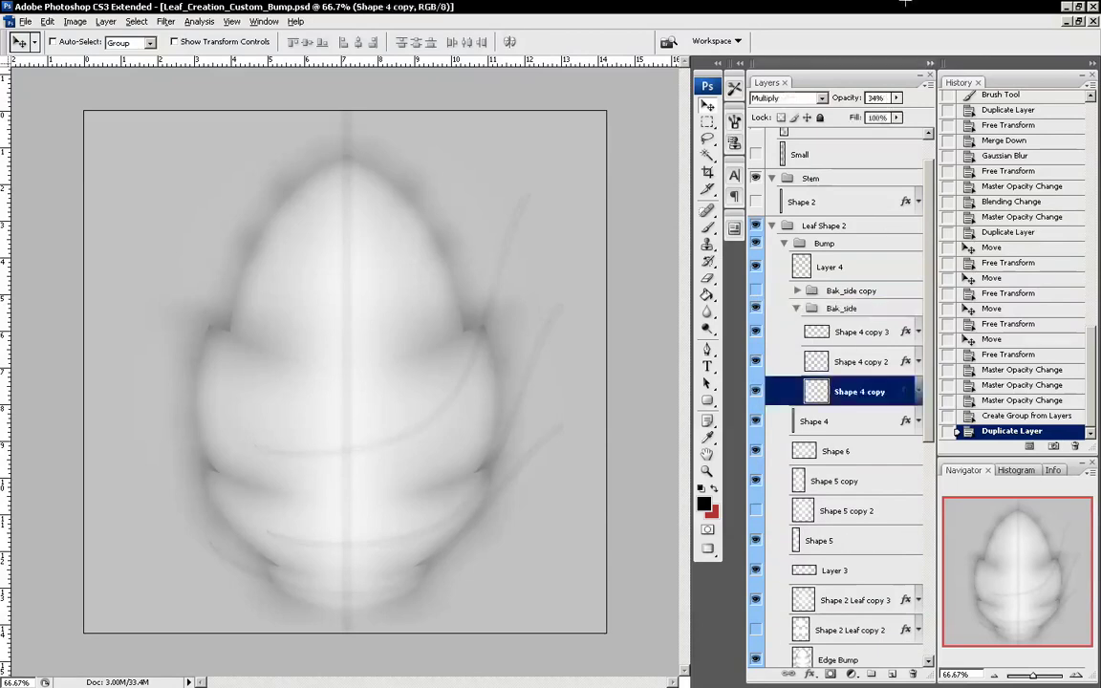
pyautogui.click(930, 84)
pyautogui.click(843, 91)
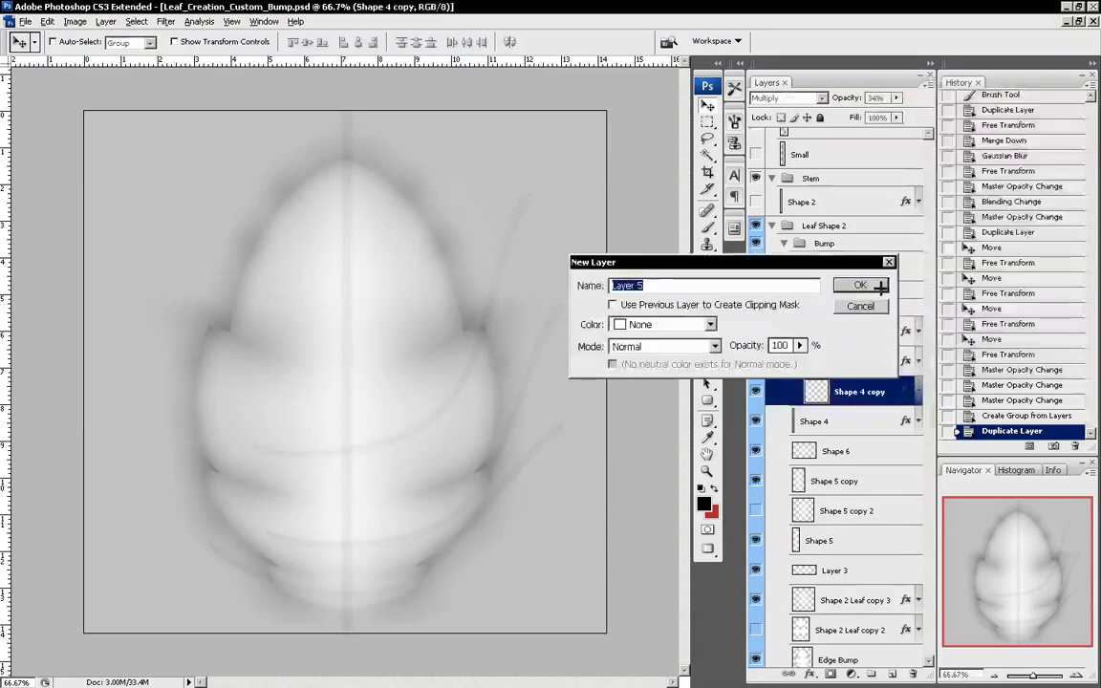
pyautogui.click(779, 258)
pyautogui.moveTo(842, 389); pyautogui.dragTo(842, 430)
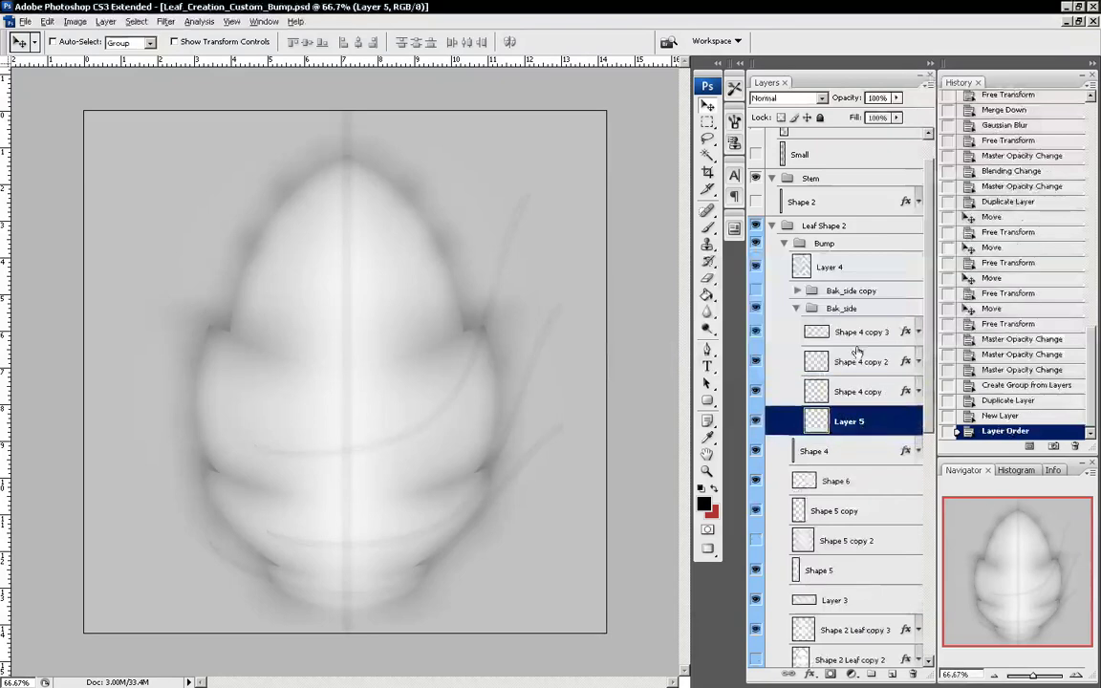
pyautogui.keyDown('shift'); pyautogui.click(855, 338); pyautogui.keyUp('shift')
pyautogui.hotkey('ctrl', 'e')
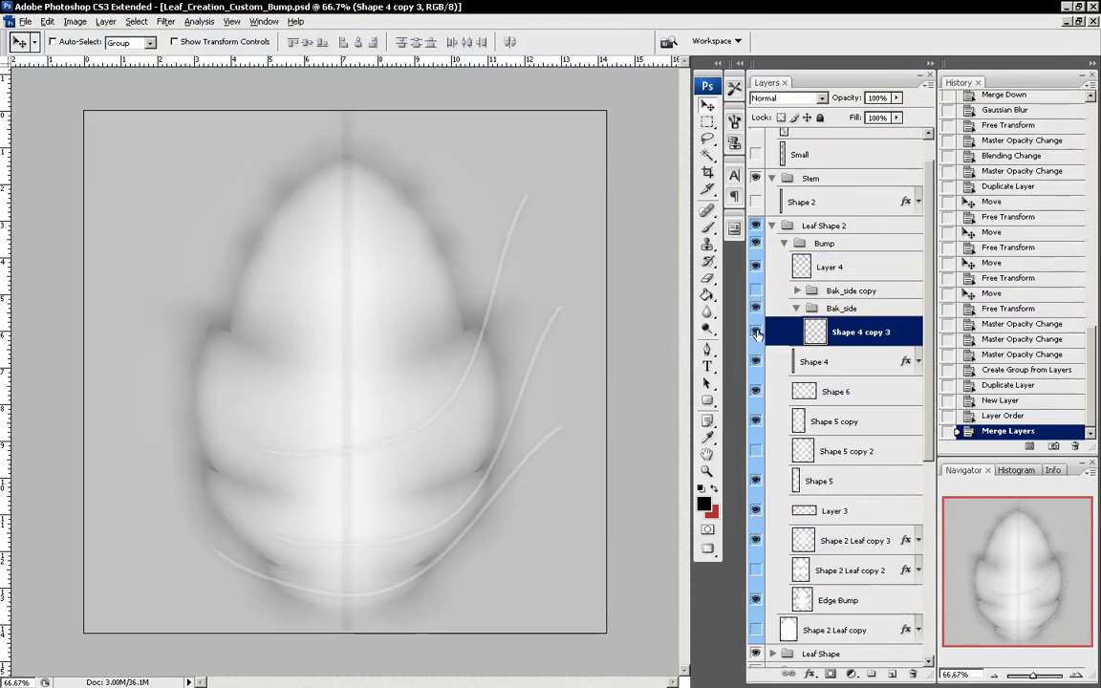
pyautogui.click(786, 98)
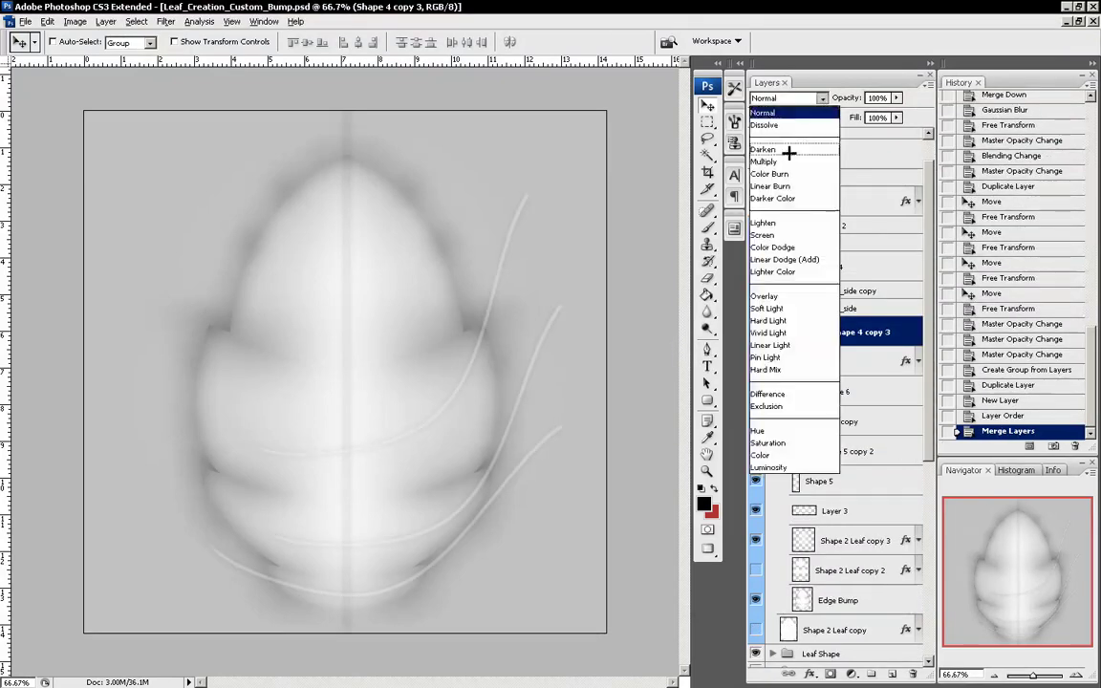
pyautogui.click(791, 160)
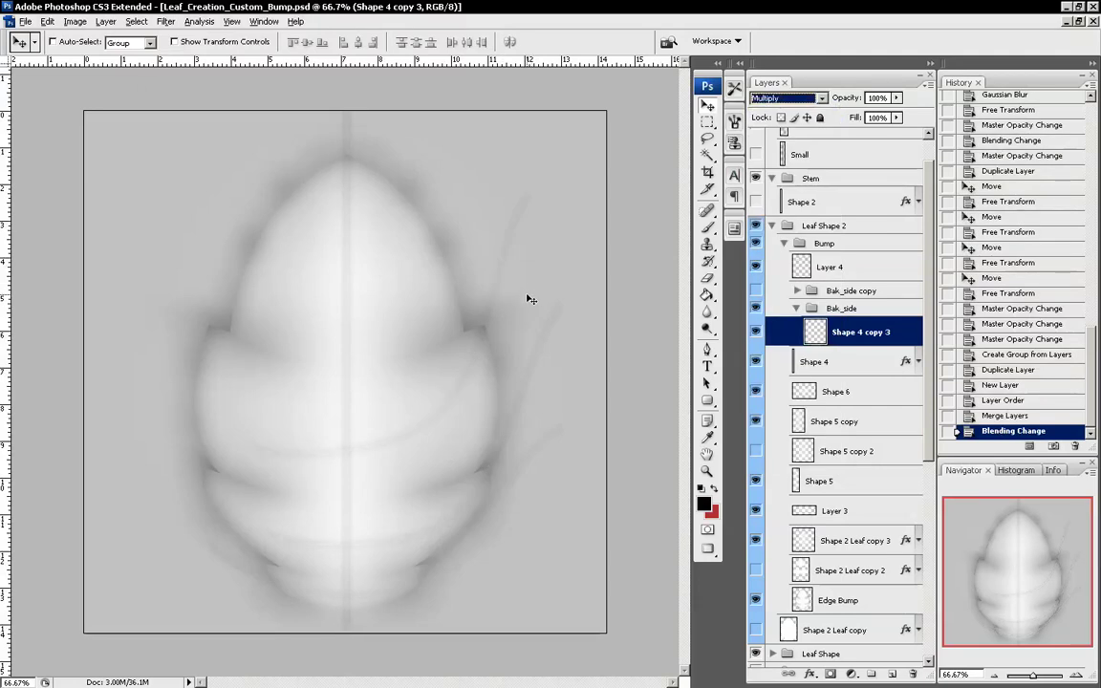
# - Erase the vein ends that extend beyond the leaf's right edge with a soft 191 px eraser
pyautogui.click(541, 5)
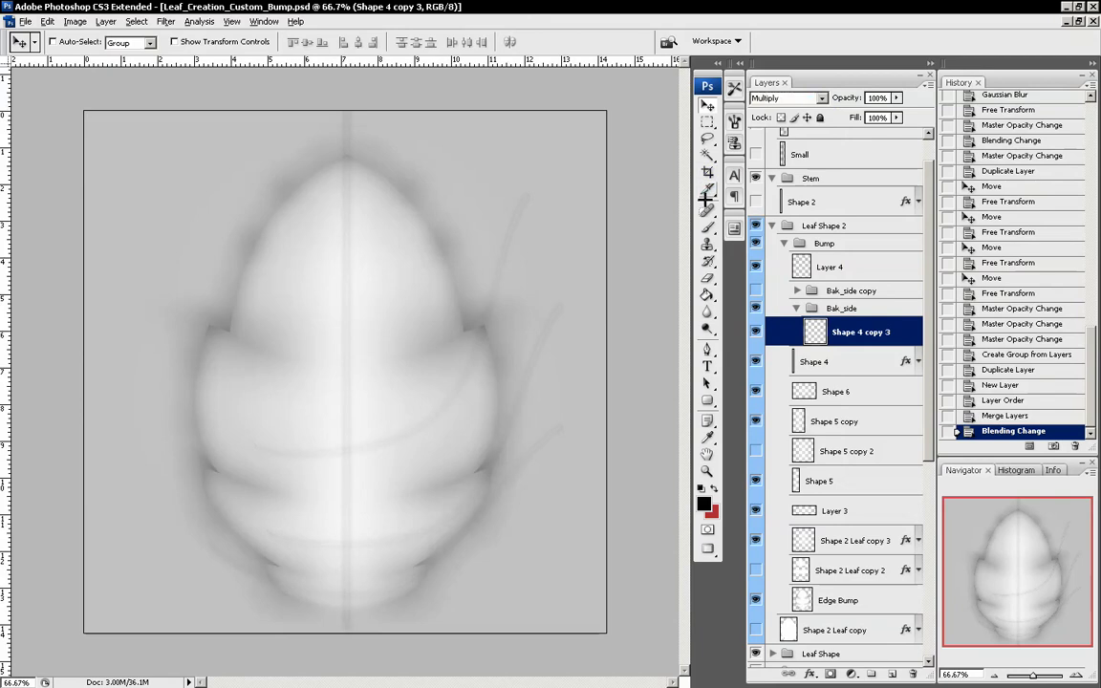
pyautogui.click(708, 276)
pyautogui.rightClick(560, 278)
pyautogui.moveTo(669, 307)
pyautogui.mouseDown()
pyautogui.moveTo(701, 306)
pyautogui.moveTo(671, 307)
pyautogui.moveTo(691, 306)
pyautogui.moveTo(680, 308)
pyautogui.mouseUp()
pyautogui.moveTo(525, 181)
pyautogui.mouseDown()
pyautogui.moveTo(576, 491)
pyautogui.moveTo(562, 535)
pyautogui.moveTo(520, 569)
pyautogui.mouseUp()
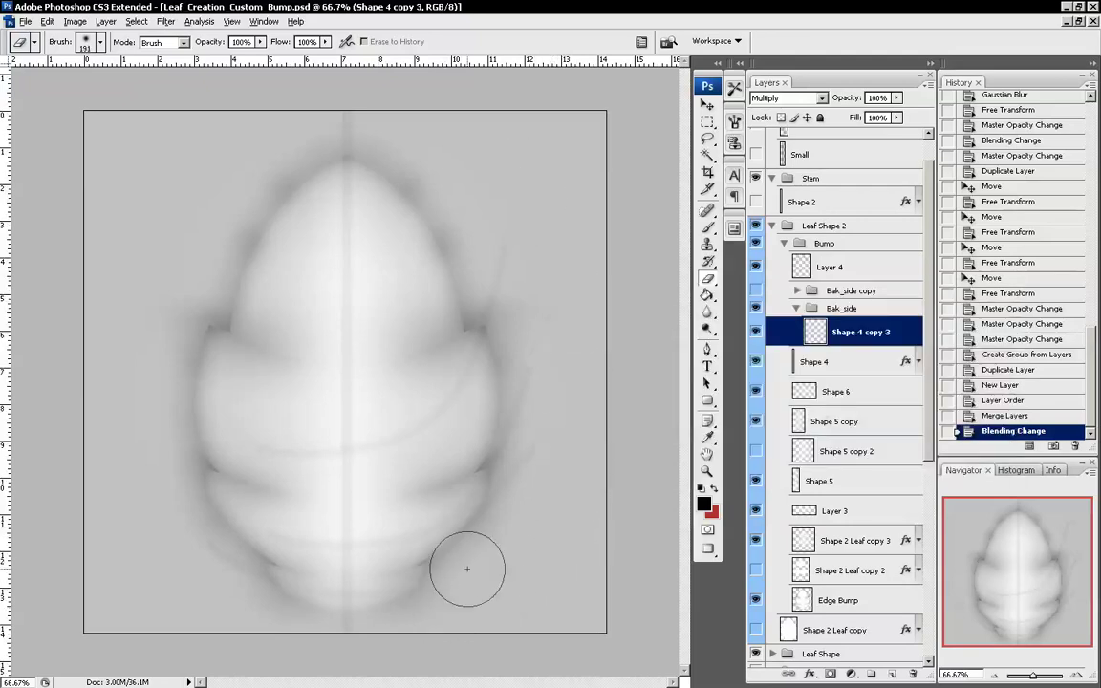
pyautogui.moveTo(448, 568)
pyautogui.mouseDown()
pyautogui.moveTo(461, 504)
pyautogui.moveTo(503, 437)
pyautogui.moveTo(516, 460)
pyautogui.moveTo(528, 447)
pyautogui.moveTo(531, 352)
pyautogui.moveTo(535, 386)
pyautogui.moveTo(504, 221)
pyautogui.moveTo(499, 283)
pyautogui.moveTo(524, 335)
pyautogui.moveTo(516, 289)
pyautogui.moveTo(523, 393)
pyautogui.moveTo(543, 316)
pyautogui.moveTo(560, 410)
pyautogui.mouseUp()
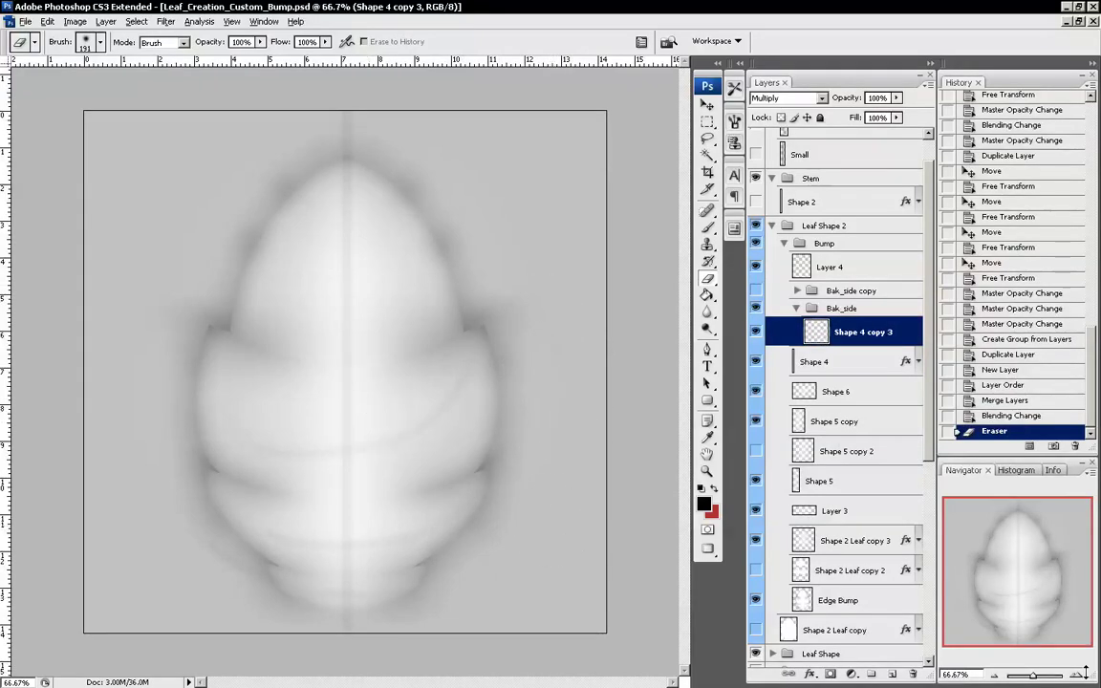
# - Select the vein parts left of the center vein with a rectangular marquee, delete them and deselect
pyautogui.click(1073, 673)
pyautogui.click(1073, 674)
pyautogui.moveTo(1002, 561); pyautogui.dragTo(996, 596)
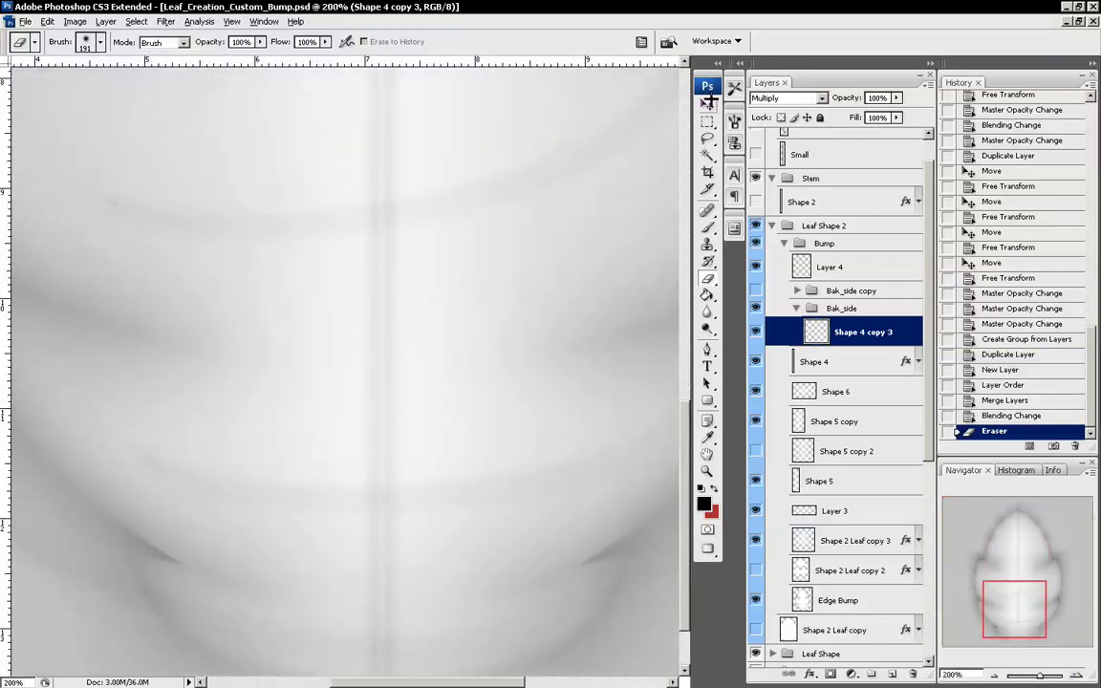
pyautogui.press('m')
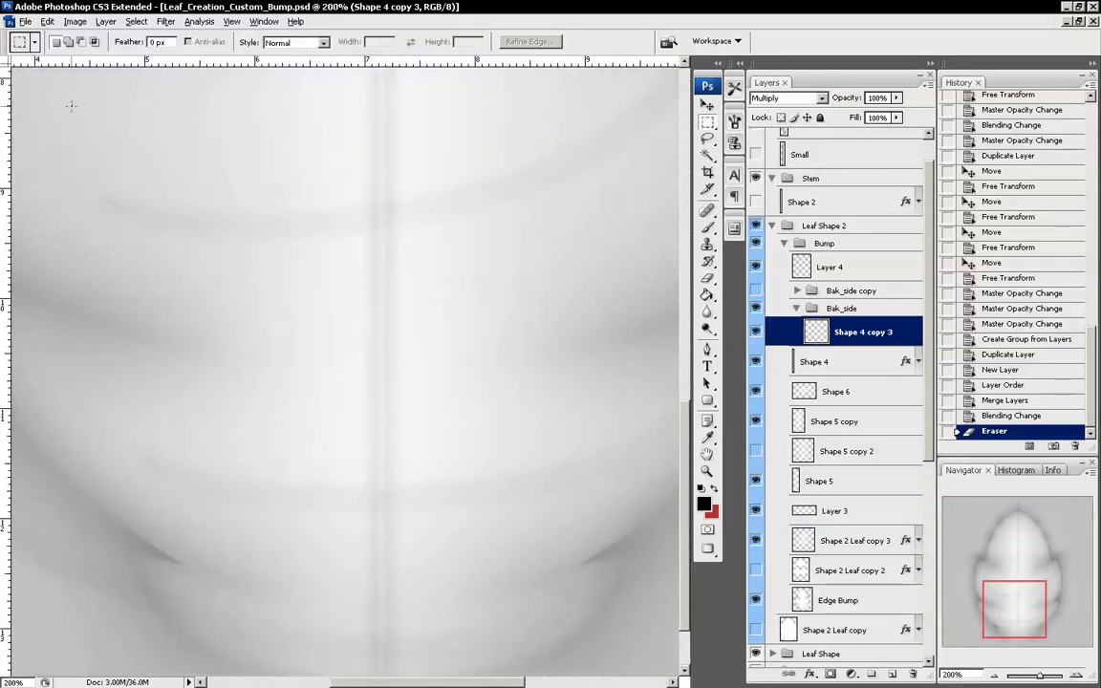
pyautogui.moveTo(70, 105); pyautogui.dragTo(386, 628)
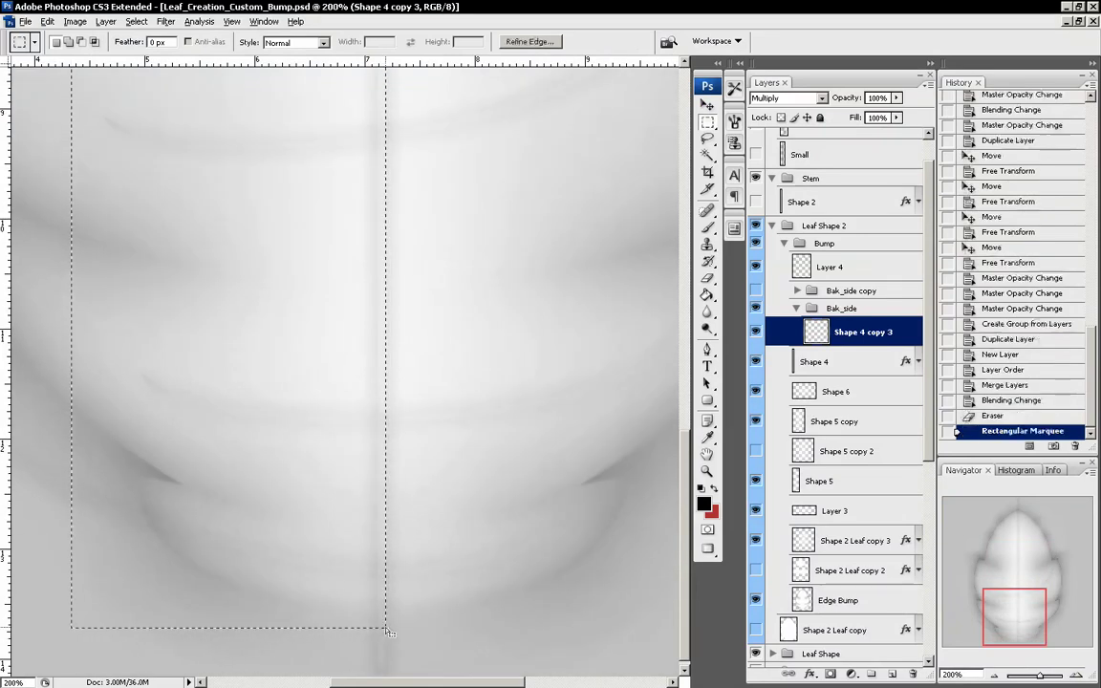
pyautogui.press('Delete')
pyautogui.rightClick(349, 435)
pyautogui.click(373, 444)
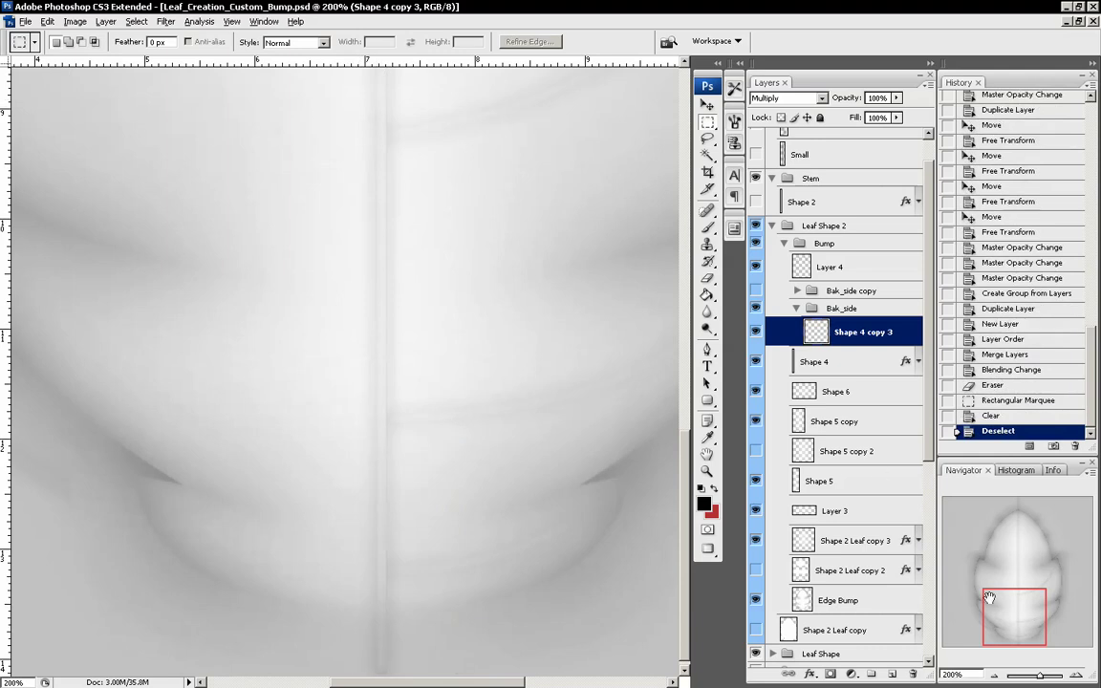
# - Clear the leftover vein fragment around the leaf's lower-left edge with a rectangular selection and deselect
pyautogui.moveTo(1014, 617); pyautogui.dragTo(989, 606)
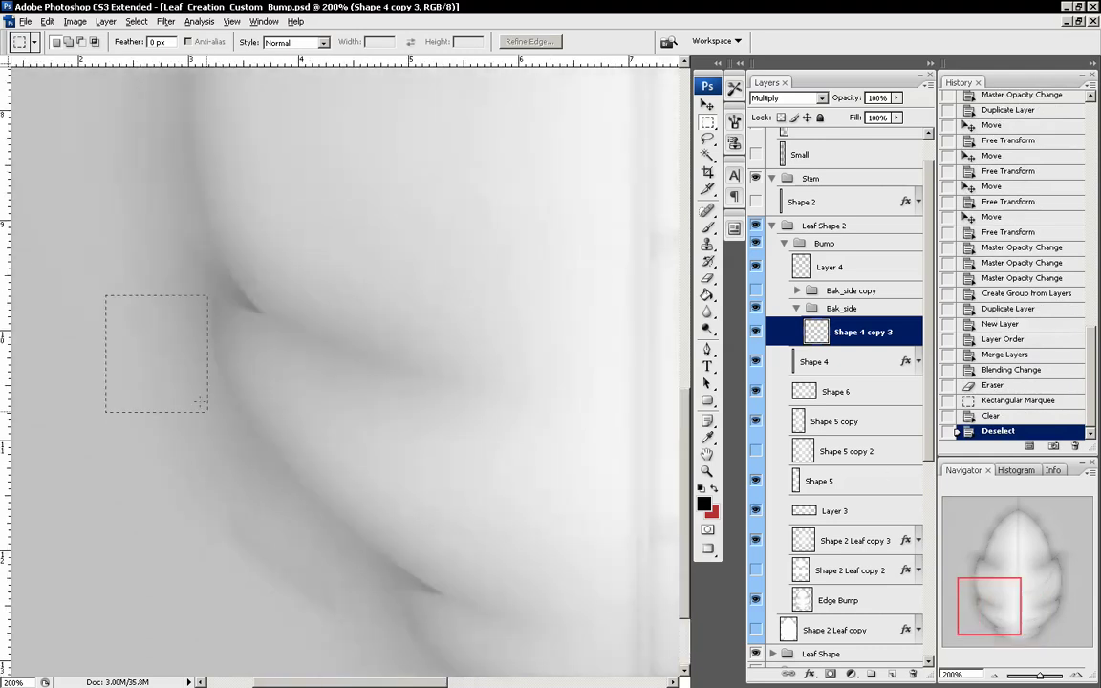
pyautogui.scroll(-2, 201, 402)
pyautogui.moveTo(201, 403); pyautogui.dragTo(425, 521)
pyautogui.press('Delete')
pyautogui.rightClick(372, 426)
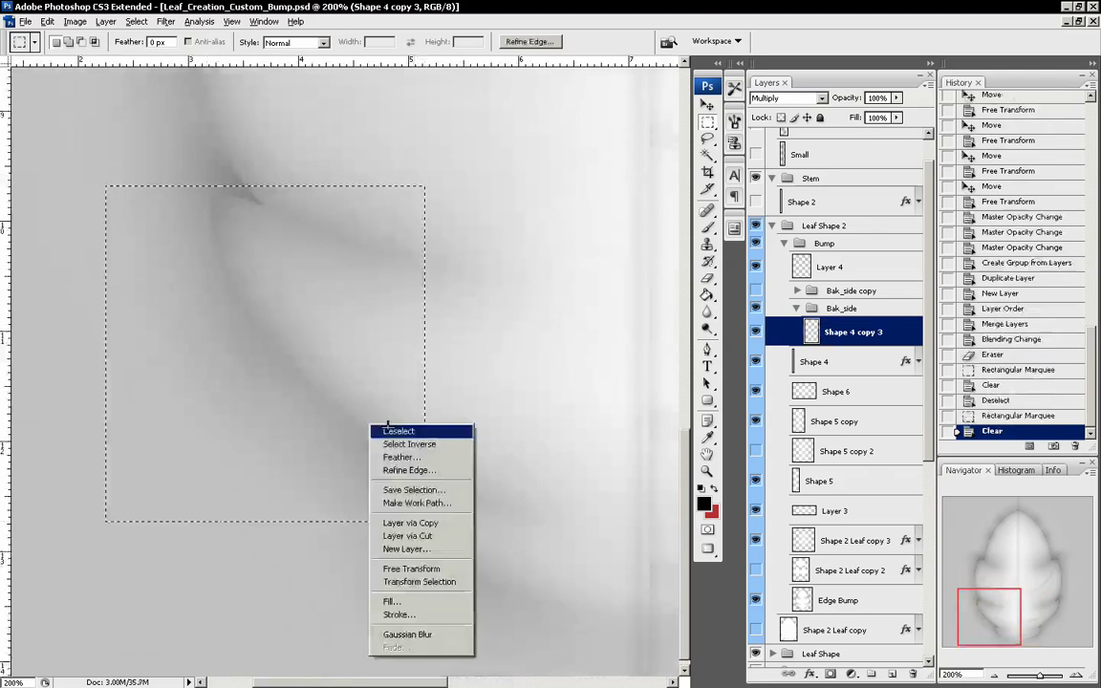
pyautogui.click(394, 431)
pyautogui.moveTo(1004, 614); pyautogui.dragTo(1015, 589)
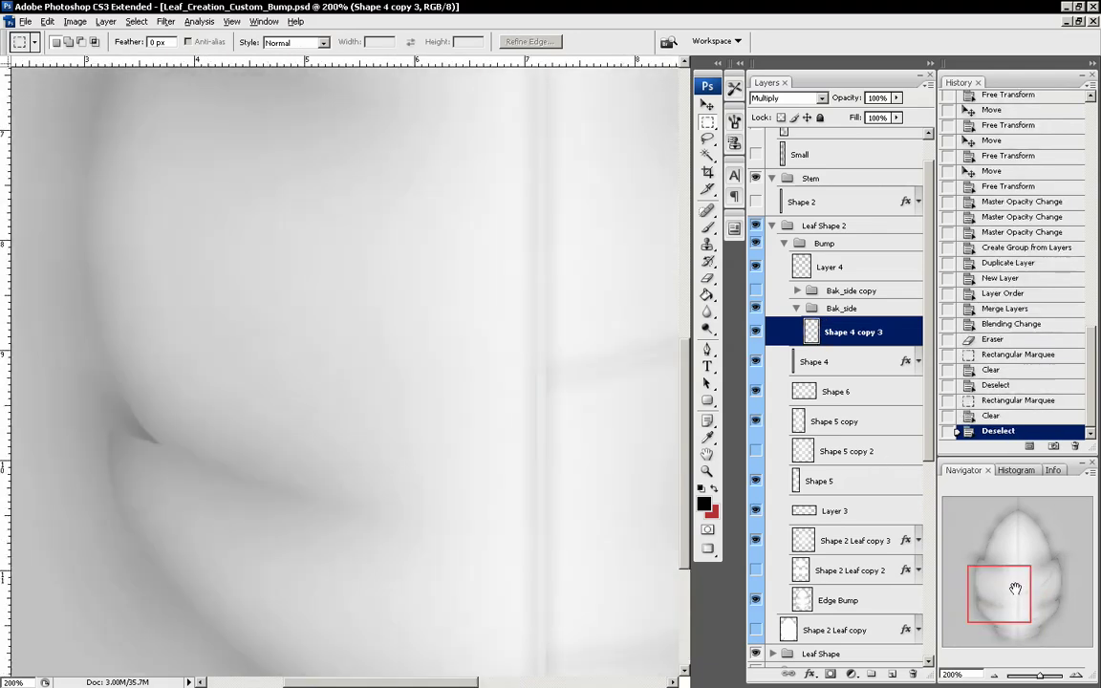
pyautogui.click(997, 675)
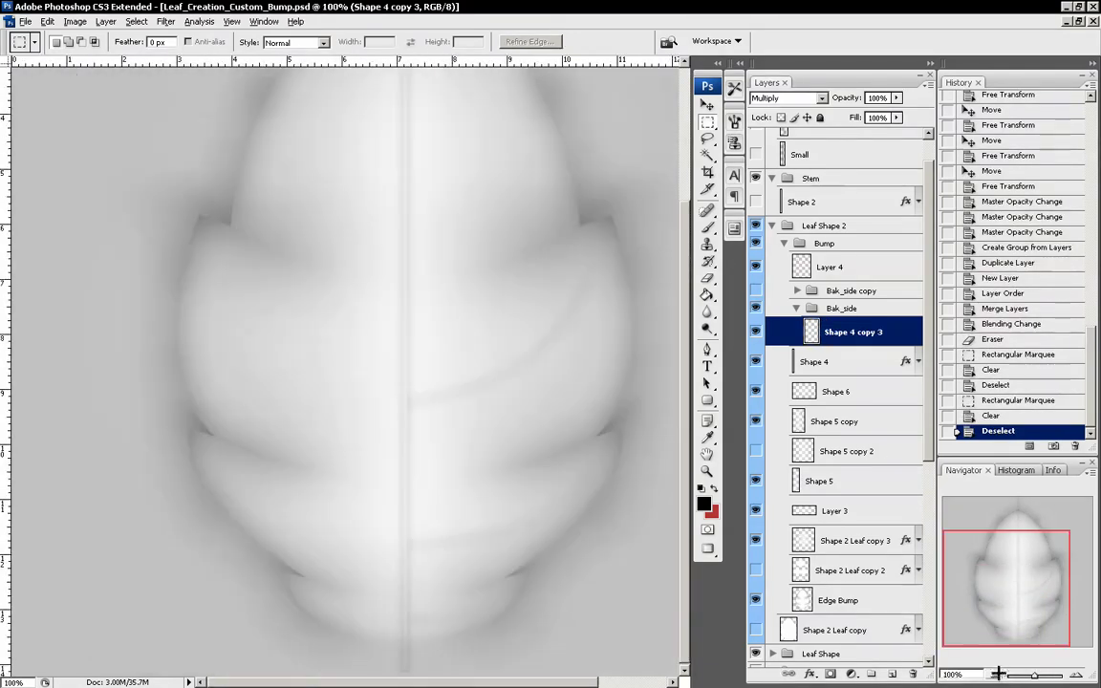
# - Examine up close where the right-side veins meet the center vein, down to the leaf's lower end
pyautogui.hotkey('ctrl', '+')
pyautogui.hotkey('ctrl', '+')
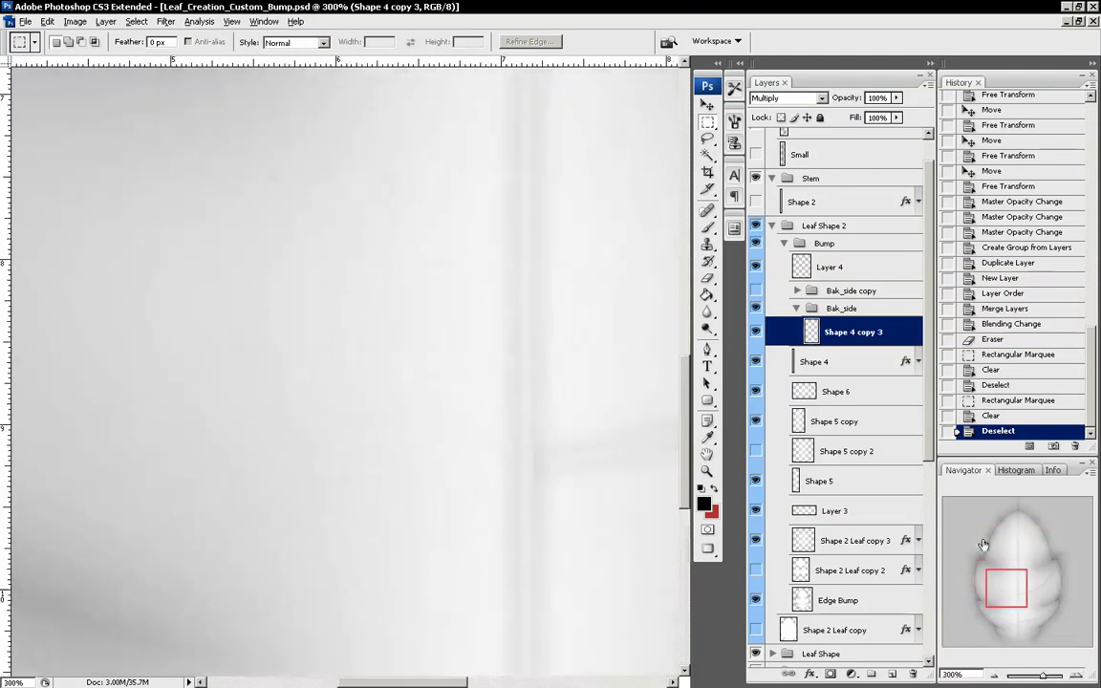
pyautogui.moveTo(1018, 571); pyautogui.dragTo(1028, 616)
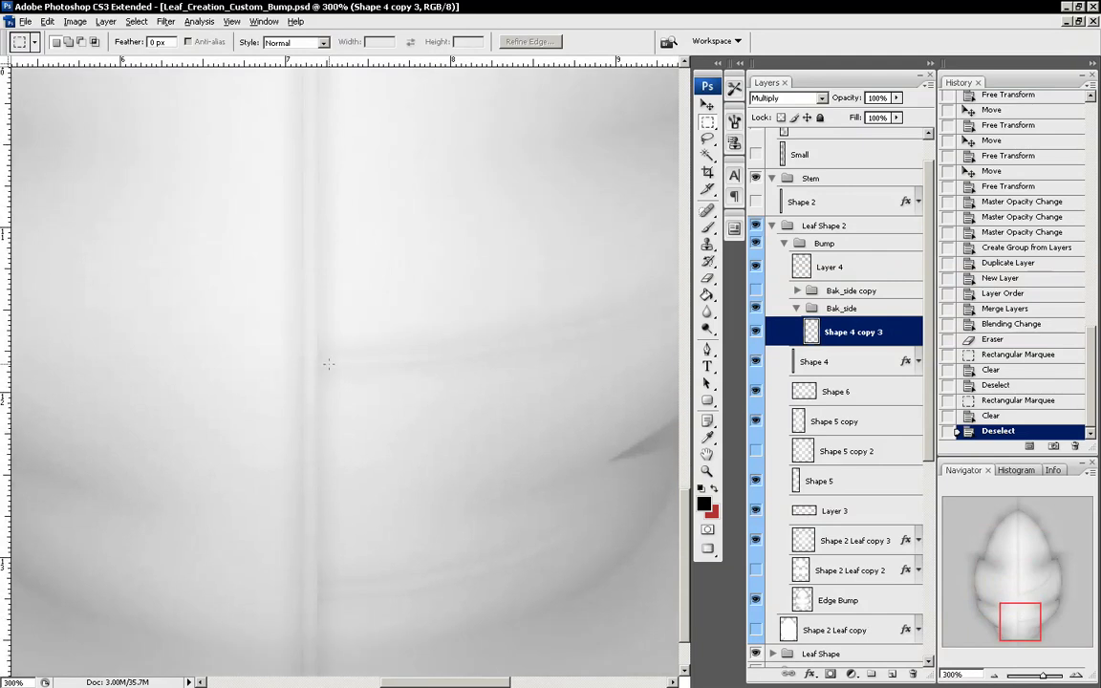
pyautogui.hotkey('ctrl', '-')
pyautogui.hotkey('ctrl', '-')
pyautogui.hotkey('ctrl', '-')
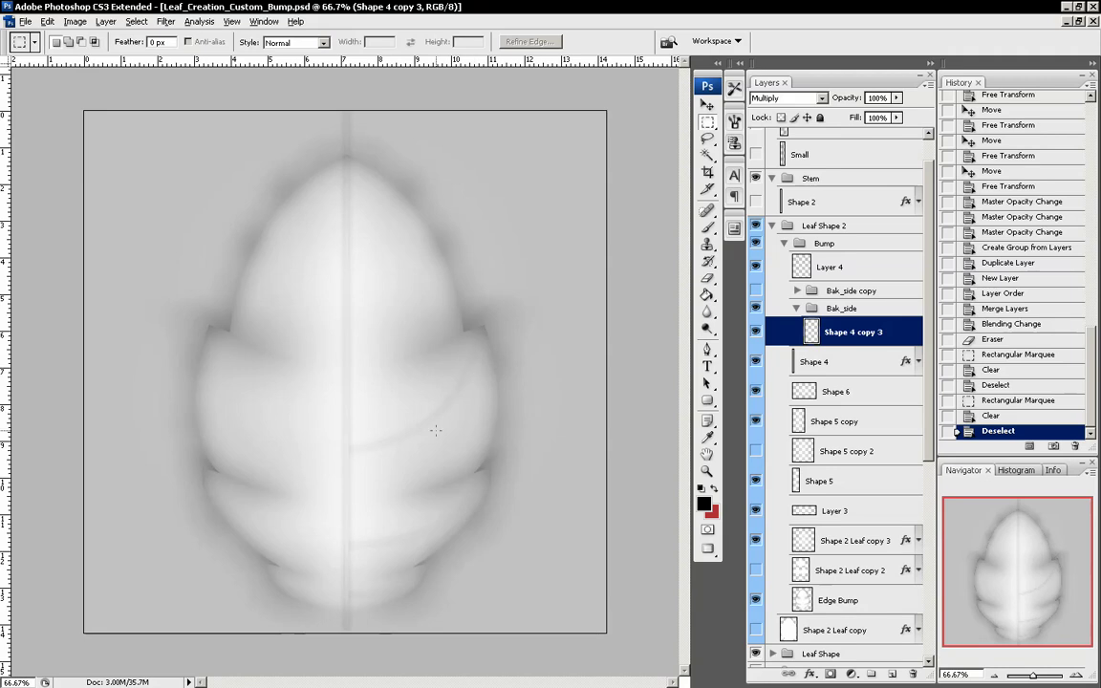
# - Duplicate the merged right-side vein layer, flip the copy horizontally and place it on the leaf's left half against the center vein
pyautogui.press('v')
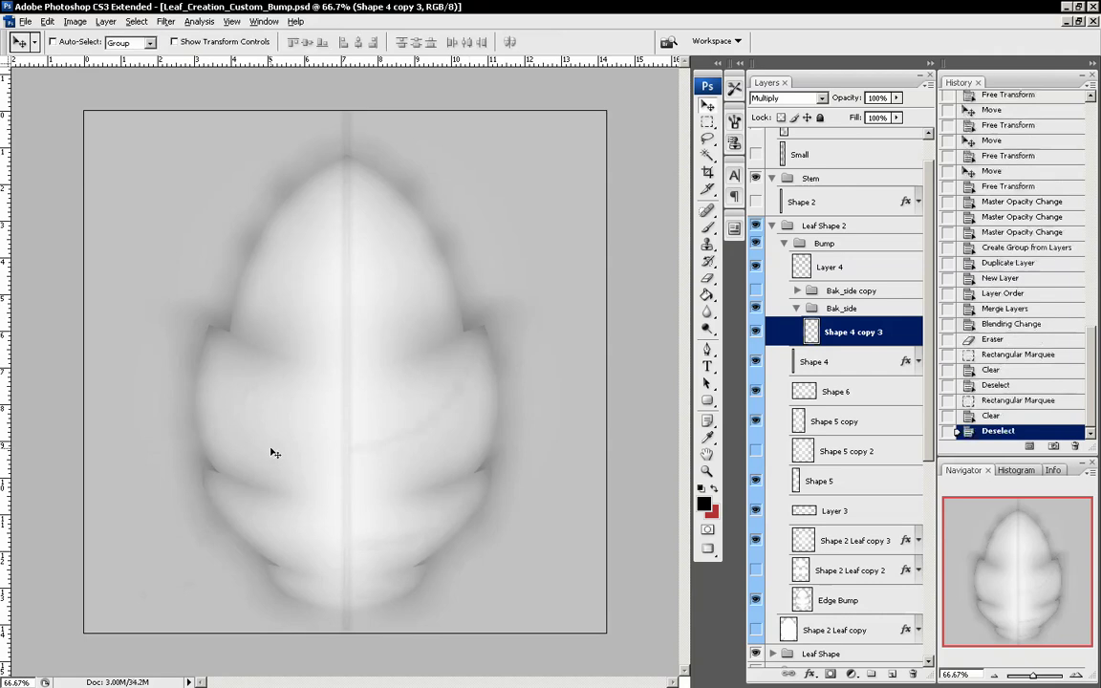
pyautogui.moveTo(403, 474); pyautogui.dragTo(174, 396)
pyautogui.hotkey('ctrl', 't')
pyautogui.rightClick(176, 381)
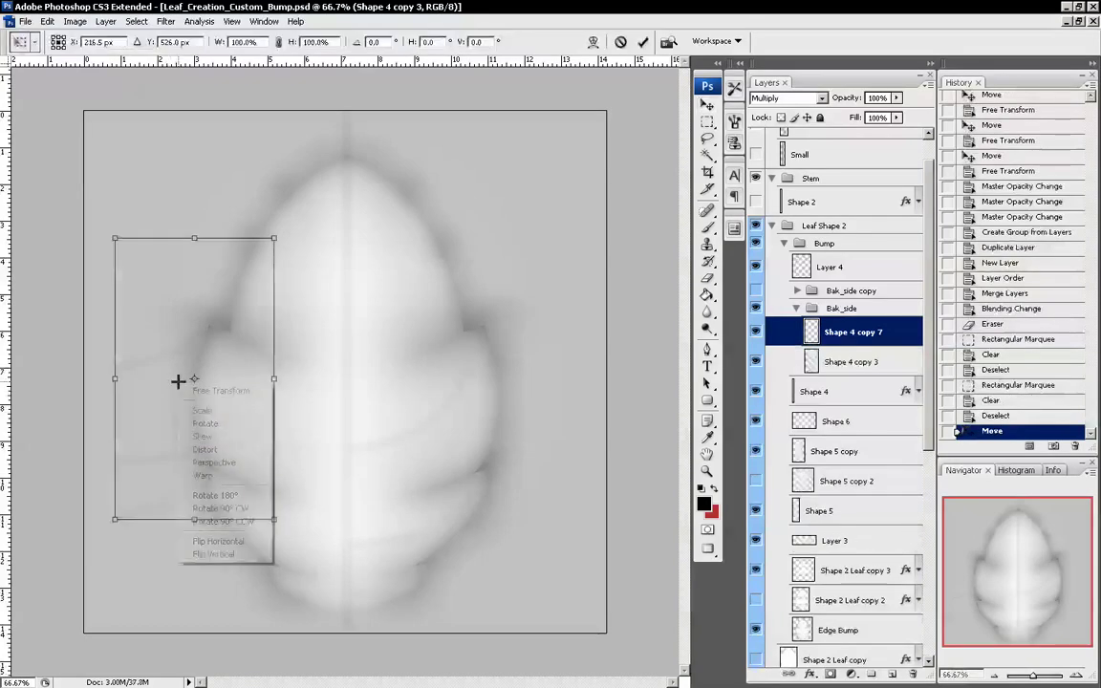
pyautogui.click(244, 541)
pyautogui.moveTo(224, 378); pyautogui.dragTo(298, 424)
pyautogui.press('Return')
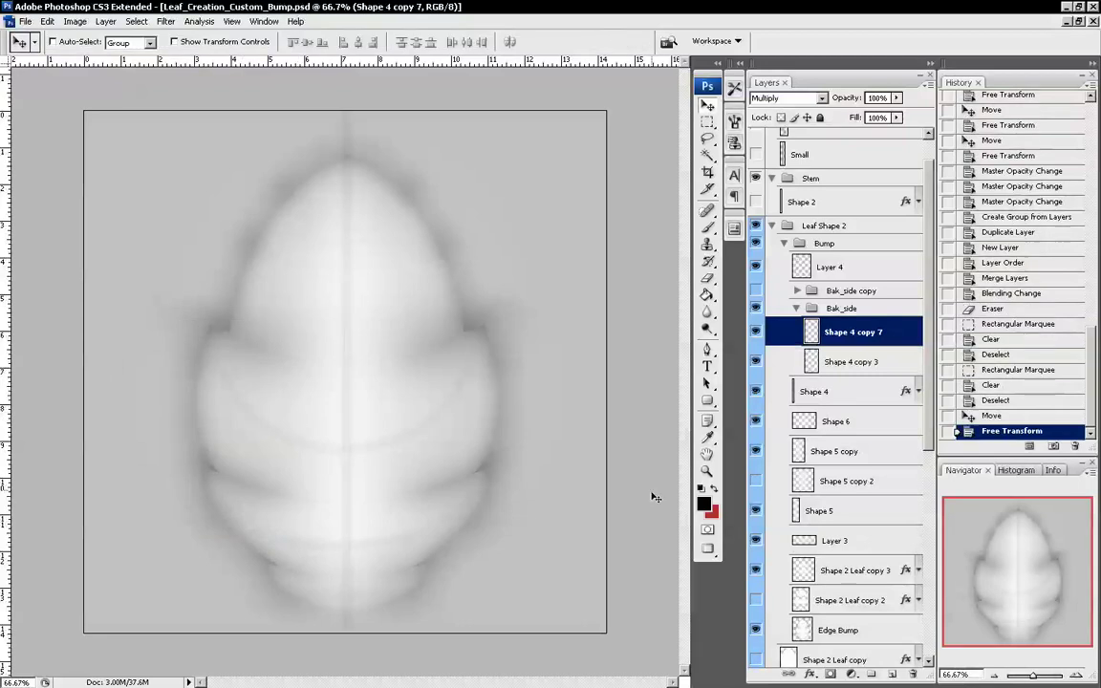
# - Shift the mirrored veins slightly so their inner ends line up with the right-side veins at the center vein
pyautogui.click(1076, 674)
pyautogui.click(1076, 674)
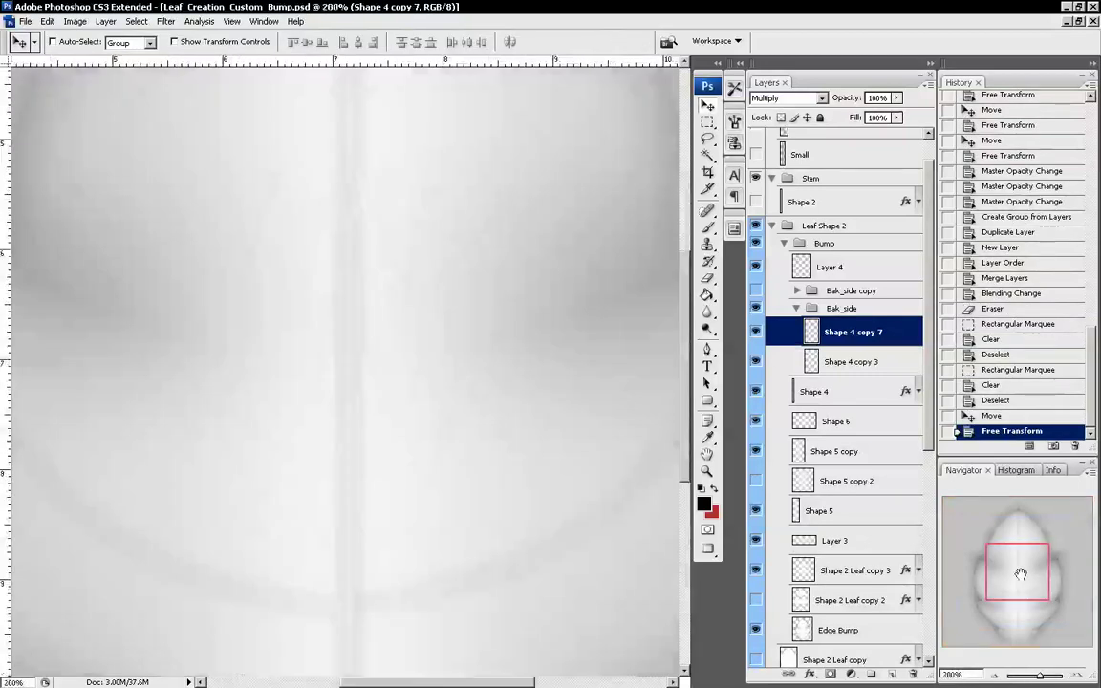
pyautogui.moveTo(1020, 574); pyautogui.dragTo(1020, 590)
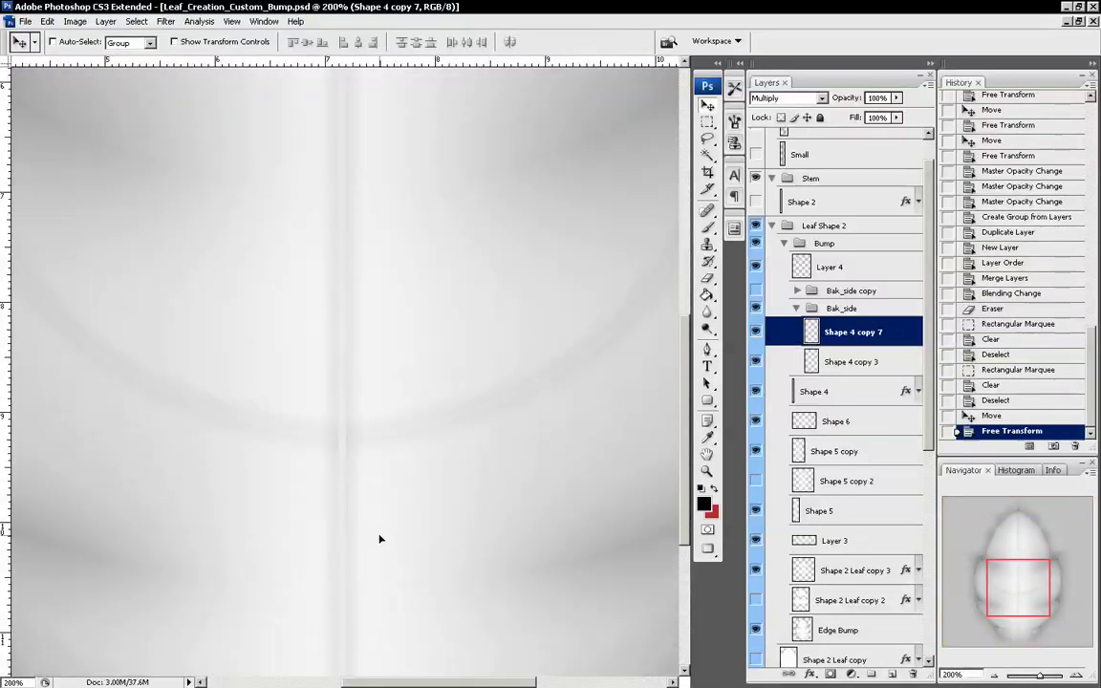
pyautogui.moveTo(378, 540); pyautogui.dragTo(380, 541)
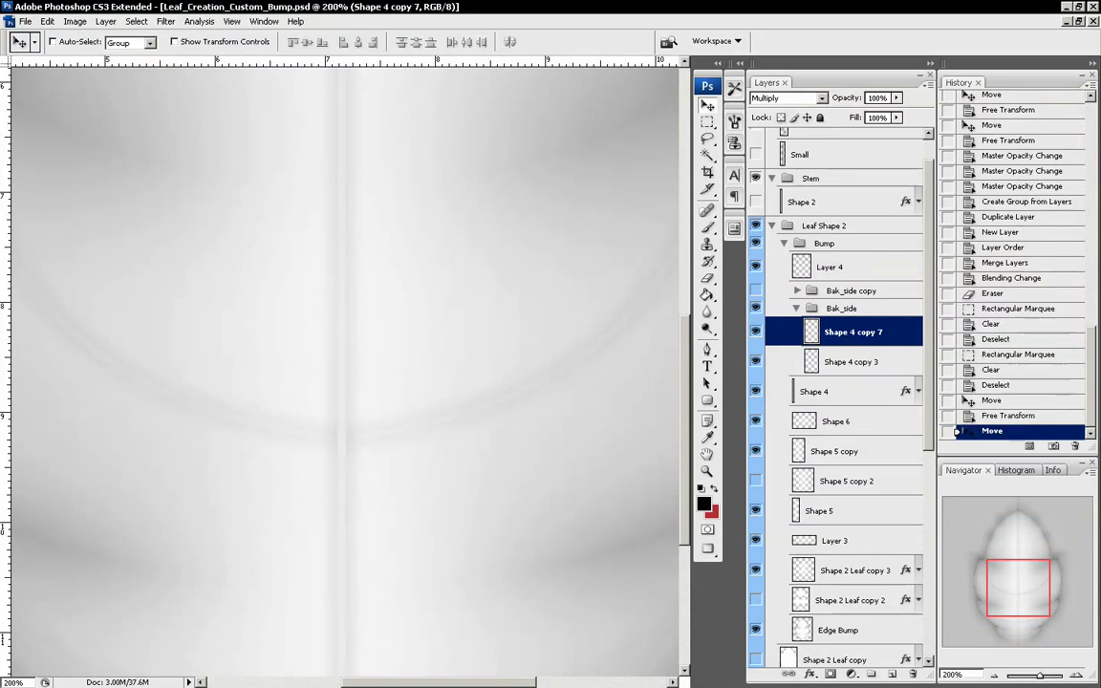
pyautogui.click(993, 676)
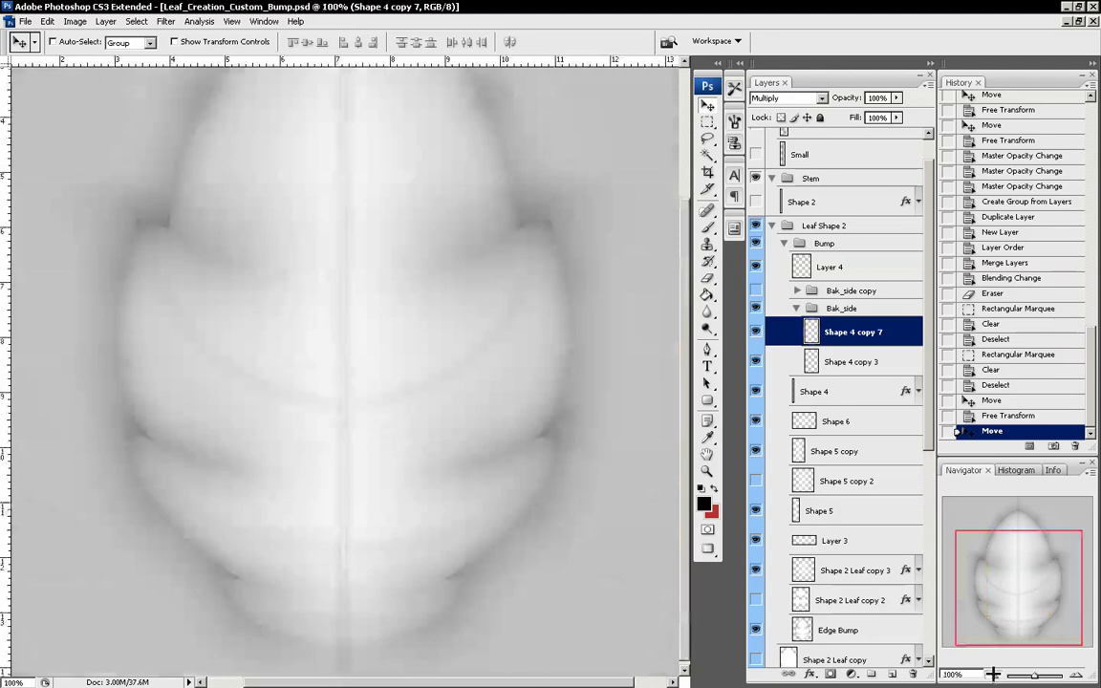
pyautogui.click(993, 676)
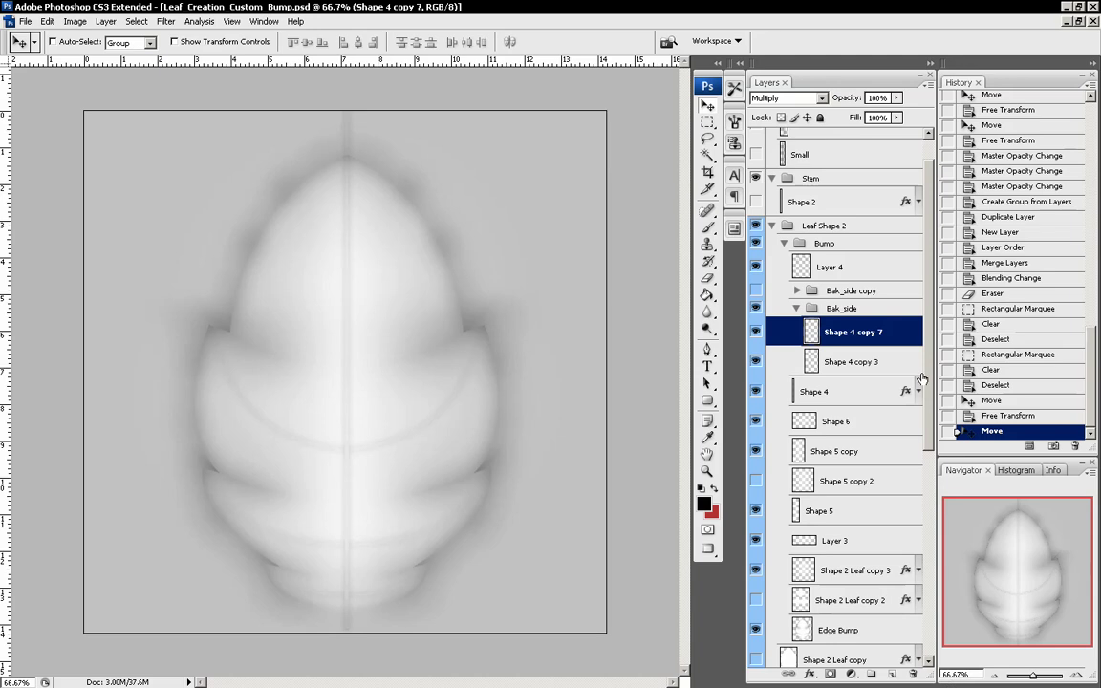
pyautogui.scroll(-1, 926, 382)
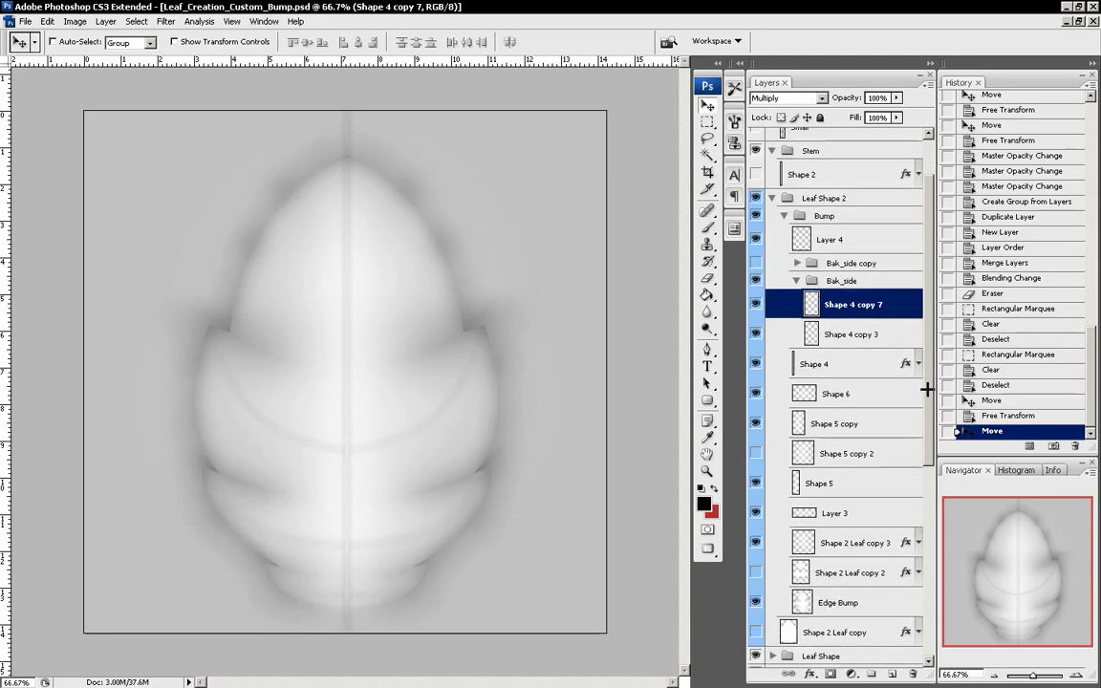